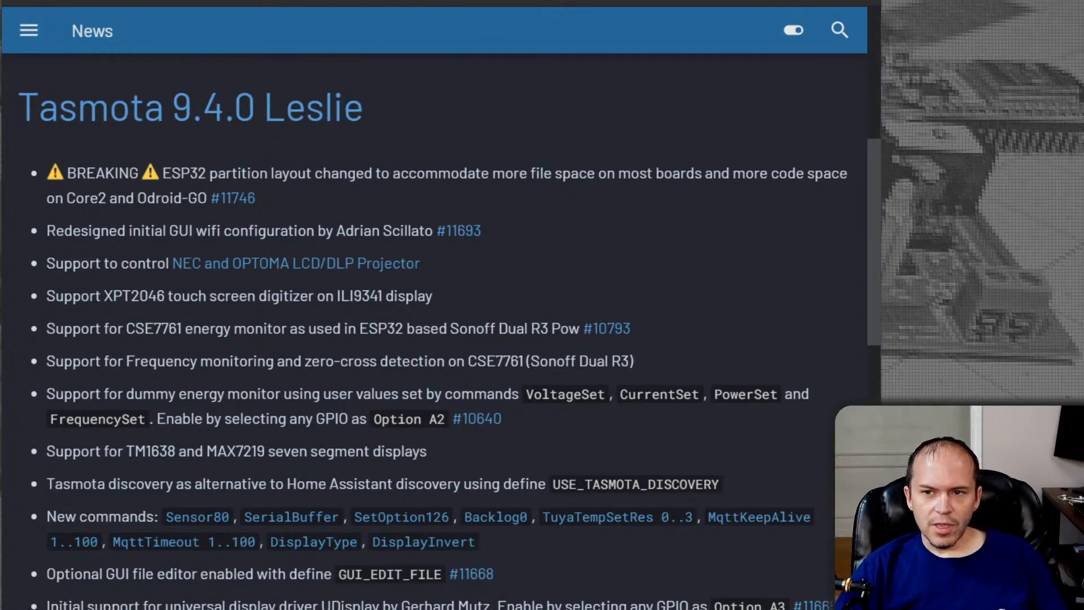
Open the Tasmota documentation in a new tab, search it for "gitpod" and open the Using Gitpod result
key("ctrl+t")
type("https://tasmota.github.io/docs/")
key("Return")
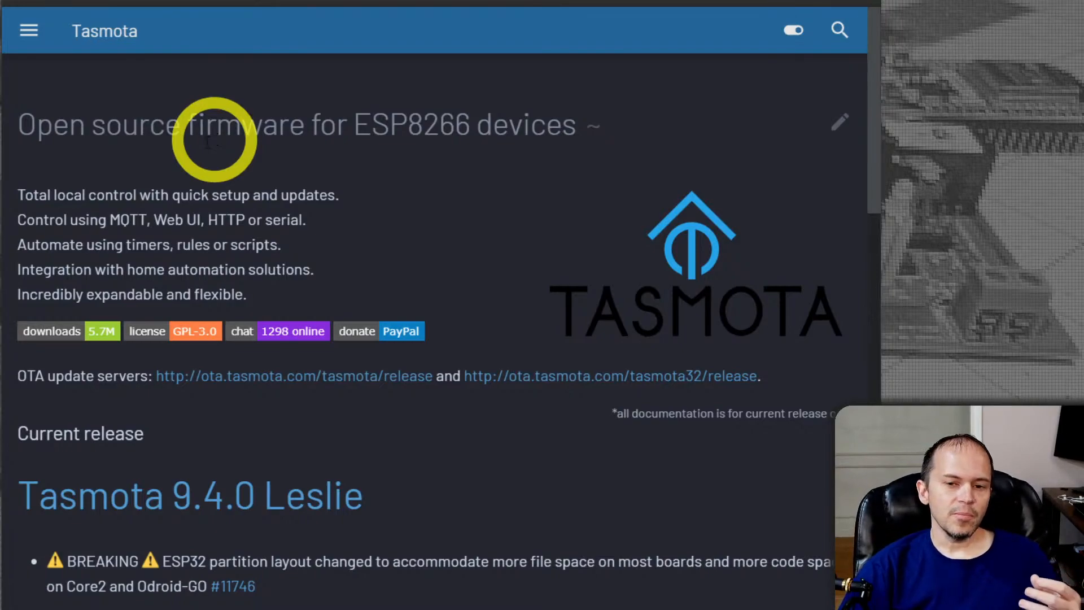
left_click(838, 29)
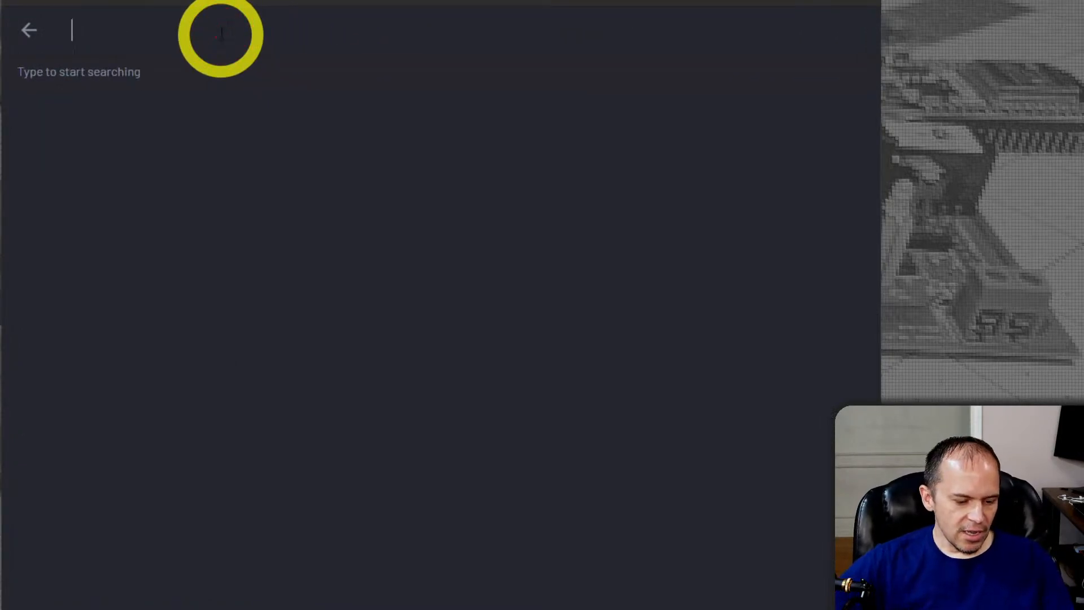
type("gitpod")
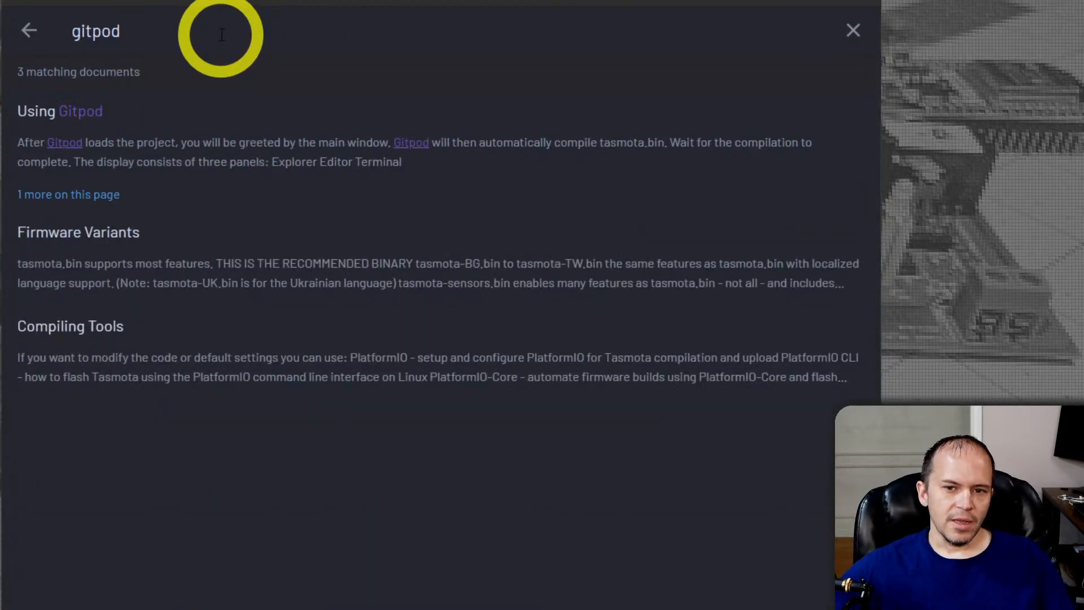
left_click(107, 131)
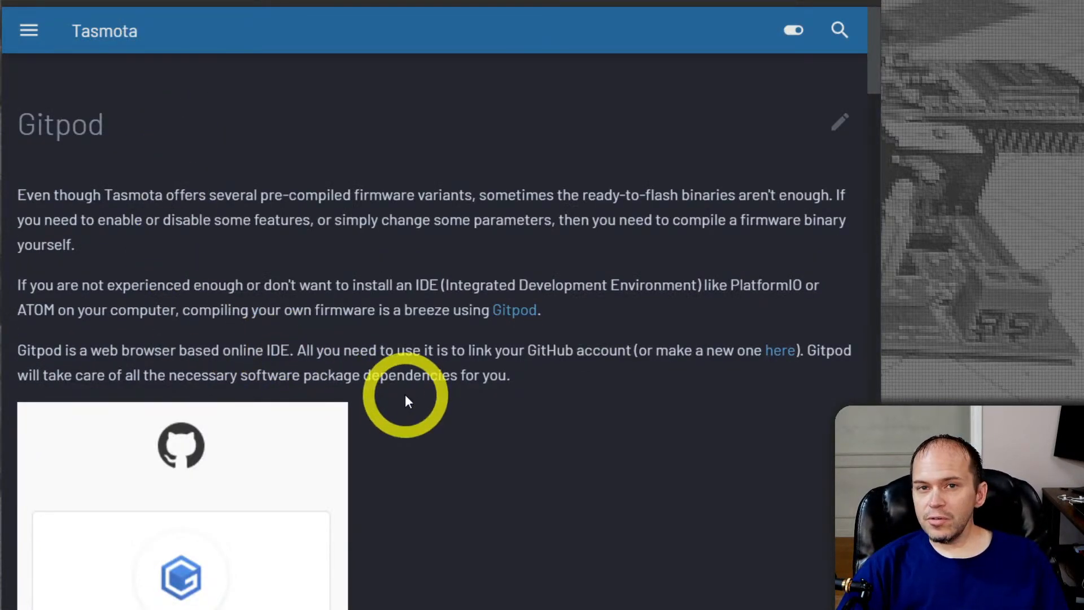
Open the Gitpod website in a new tab from the guide's introduction and log in to reach the workspaces
scroll(406, 395, "down", 1)
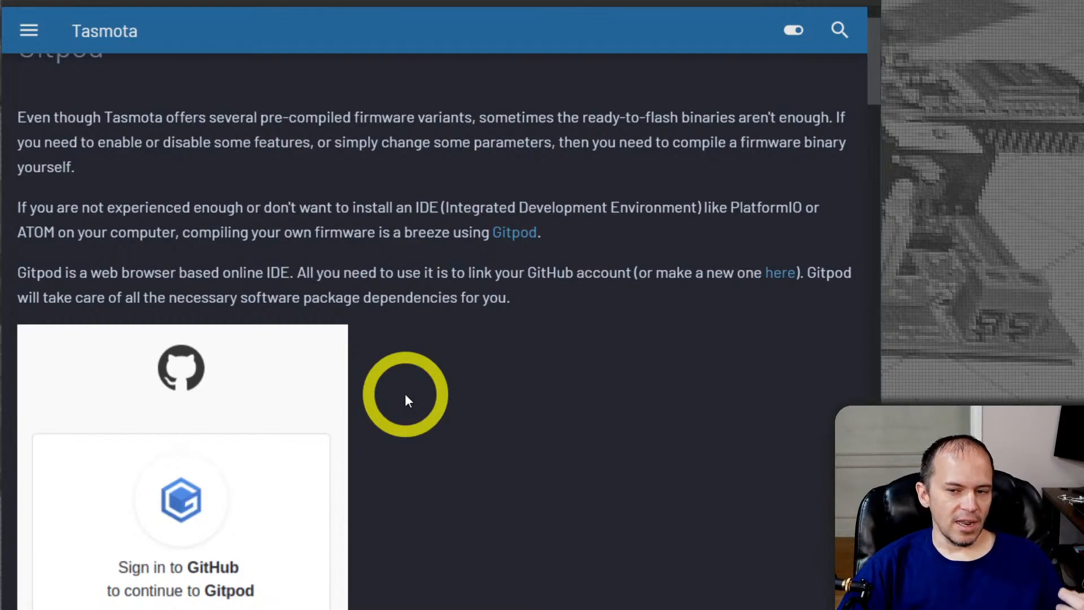
scroll(409, 398, "down", 1)
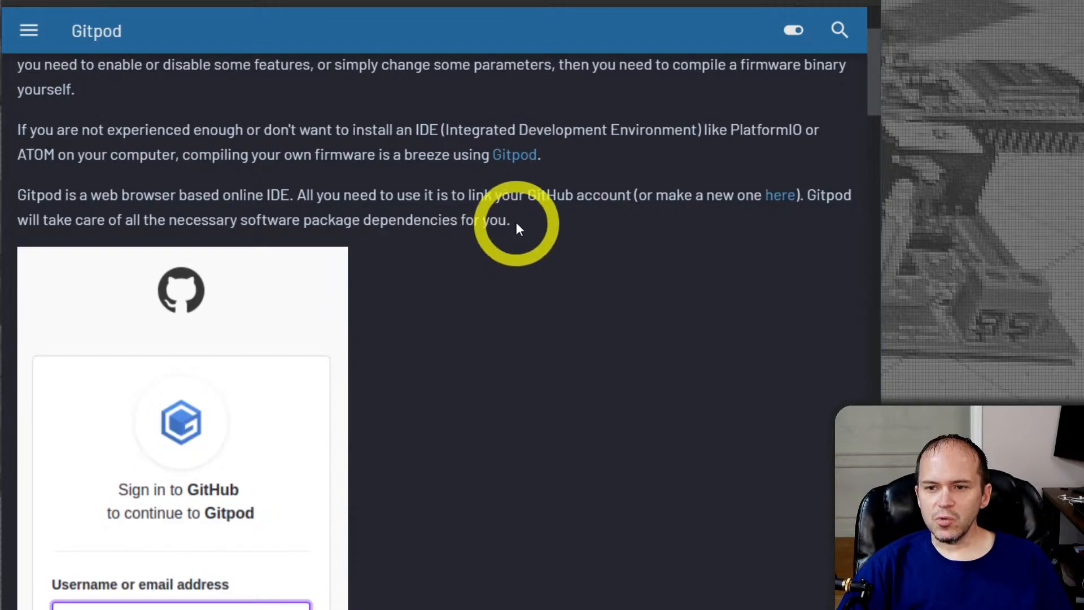
right_click(514, 159)
left_click(523, 164)
left_click(564, 2)
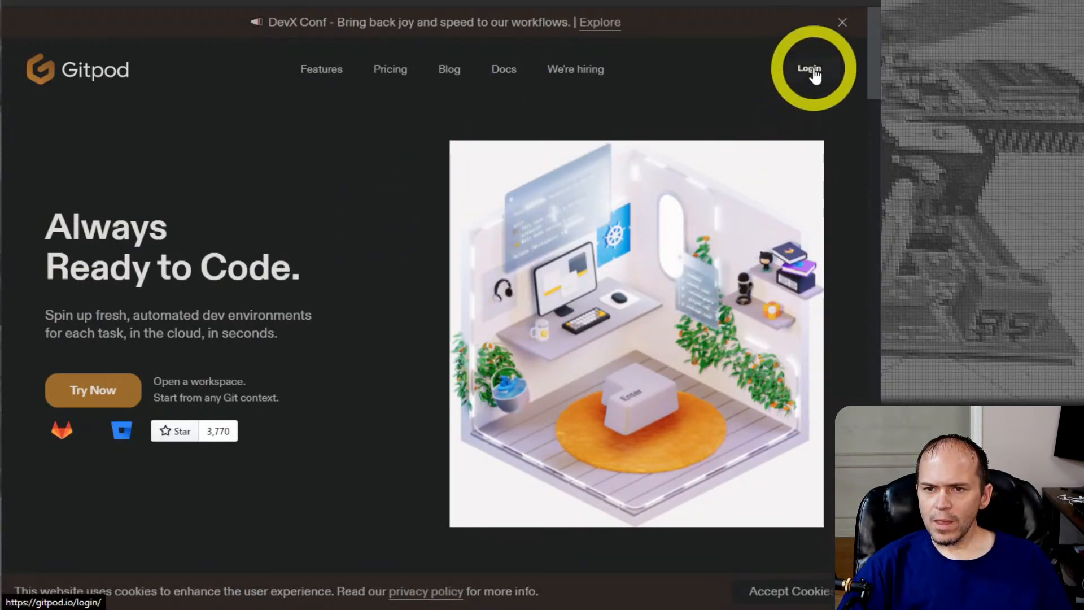
left_click(814, 72)
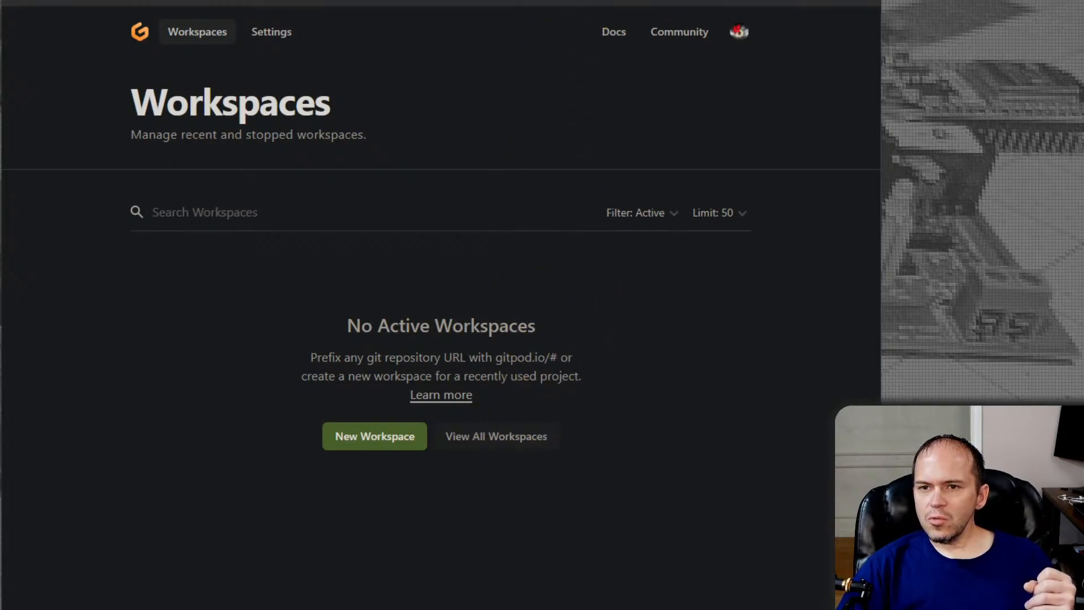
Return to the Gitpod guide and load the Tasmota Master Release branch into Gitpod from its listed link
left_click(446, 3)
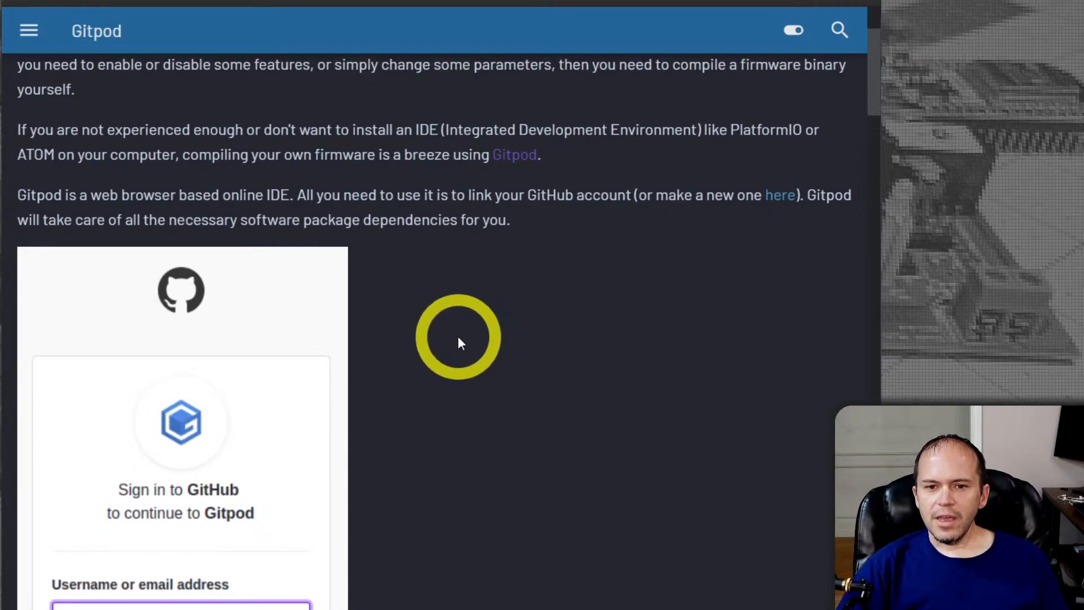
scroll(459, 341, "down", 10)
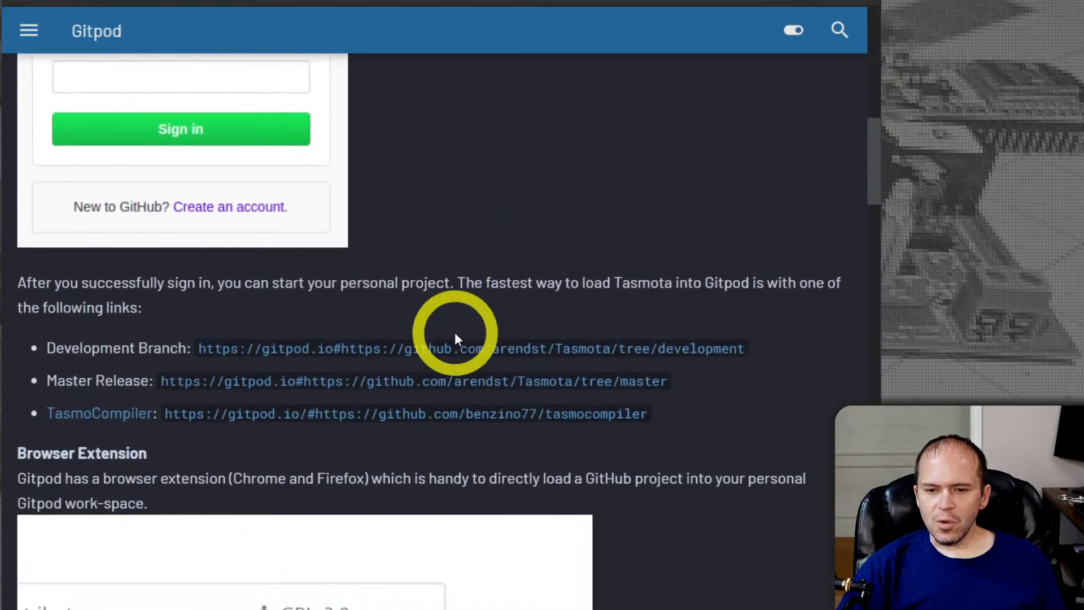
scroll(455, 339, "down", 2)
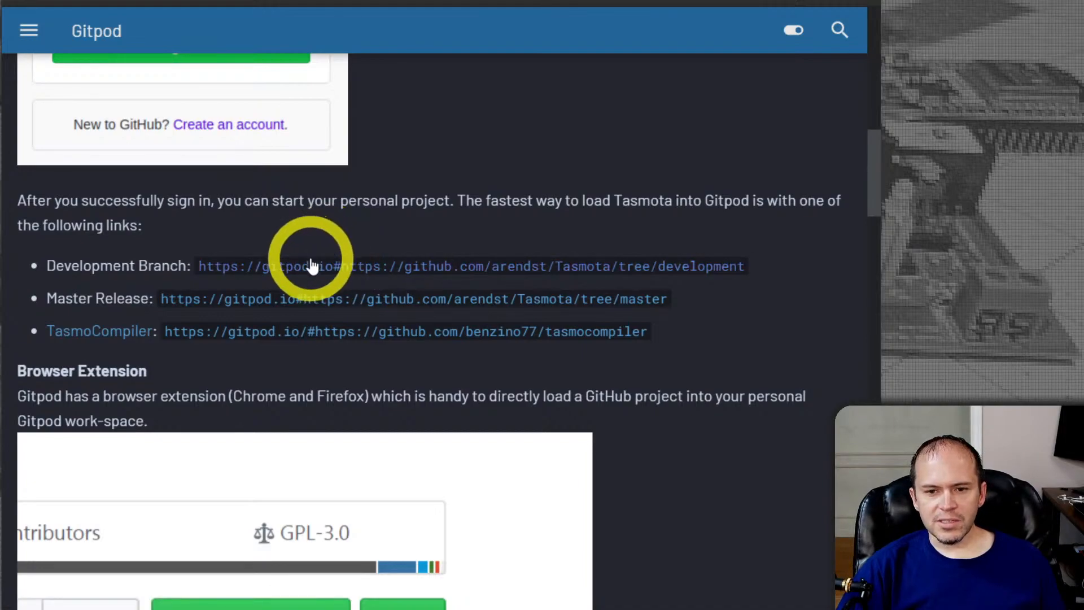
left_click(275, 309)
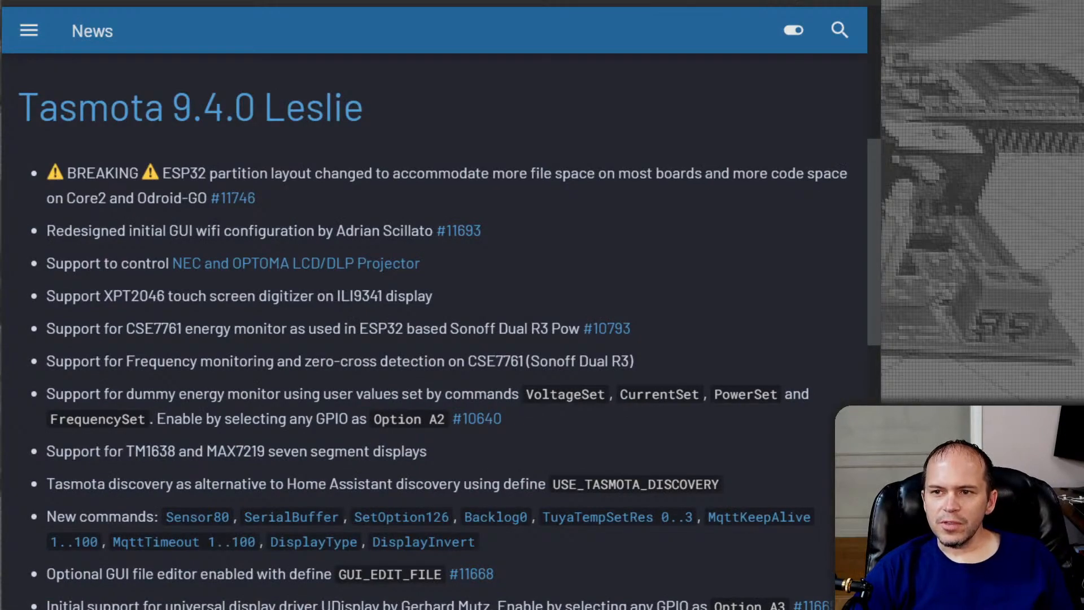
key("ctrl+t")
type("tas")
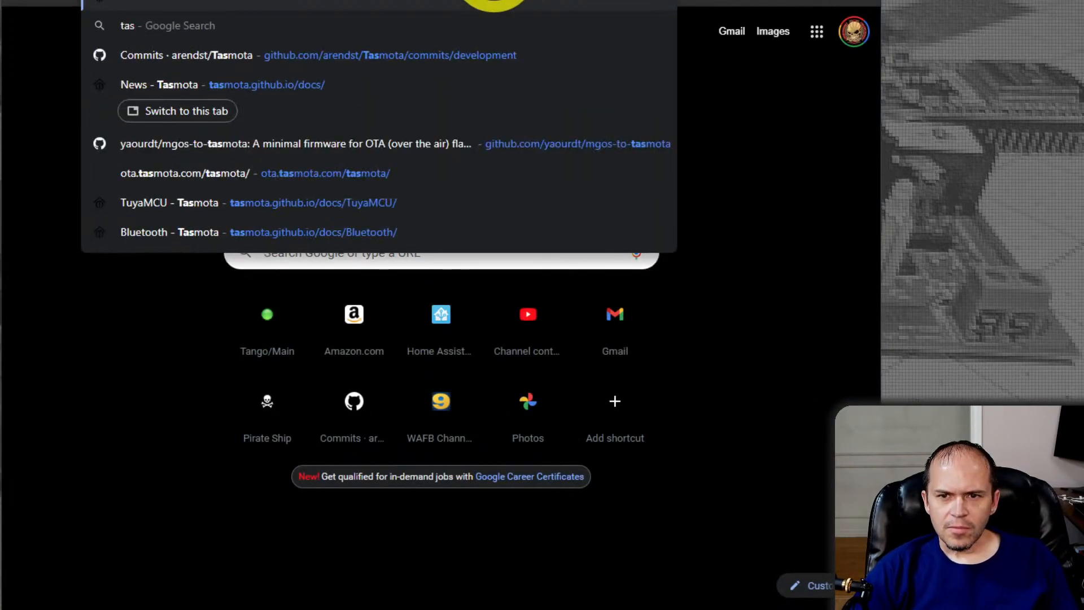
type("https://tasmota.github.io/docs/")
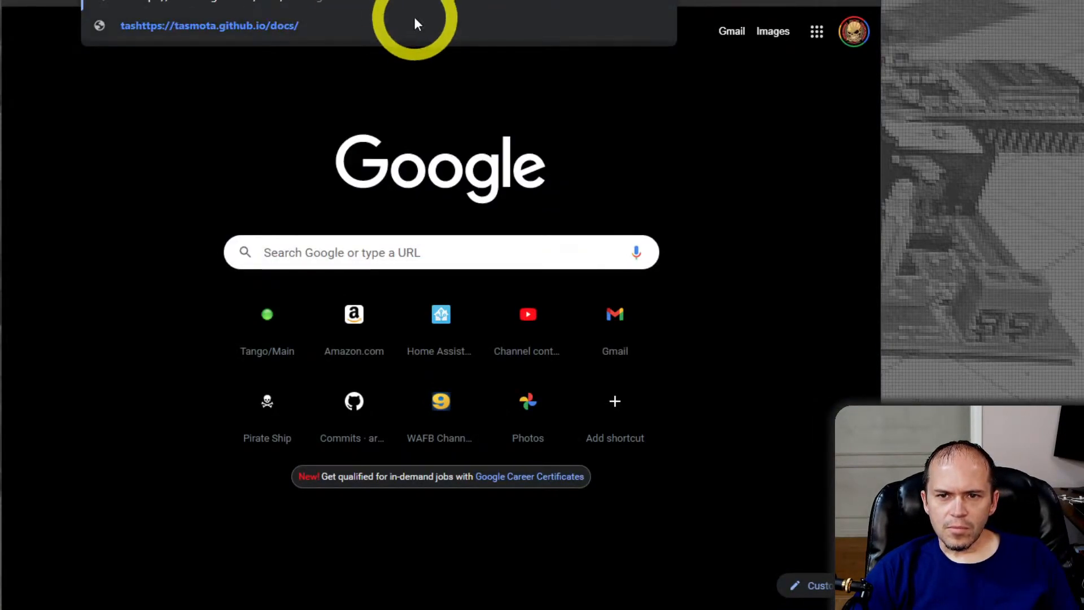
key("ctrl+a")
type("https://tasmota.github.io/docs/")
key("Return")
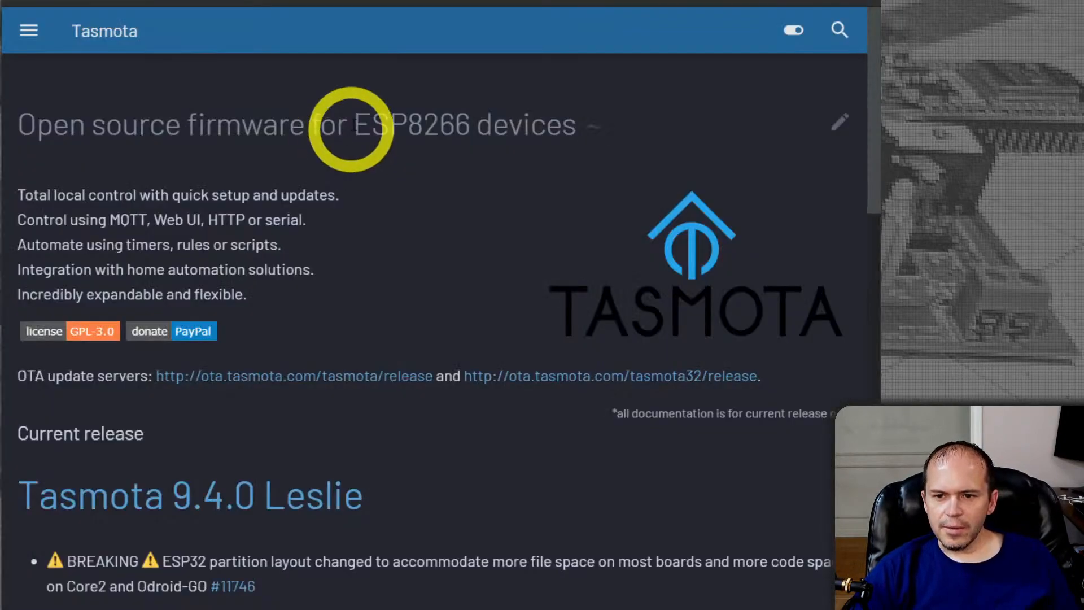
Search the documentation for "gitp" and open the Gitpod article
left_click(839, 29)
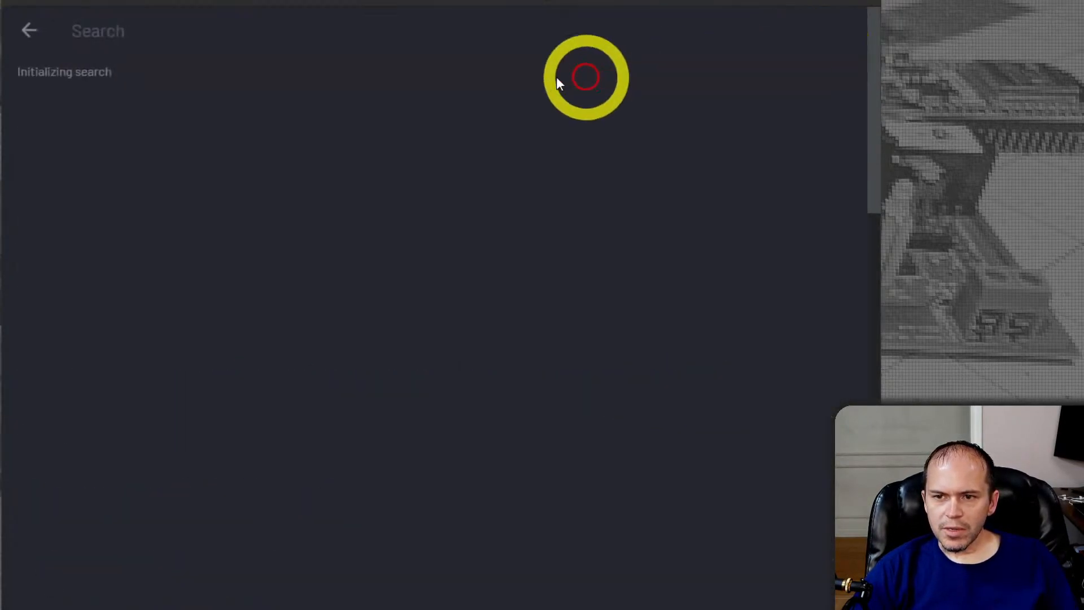
type("gitp")
left_click(117, 111)
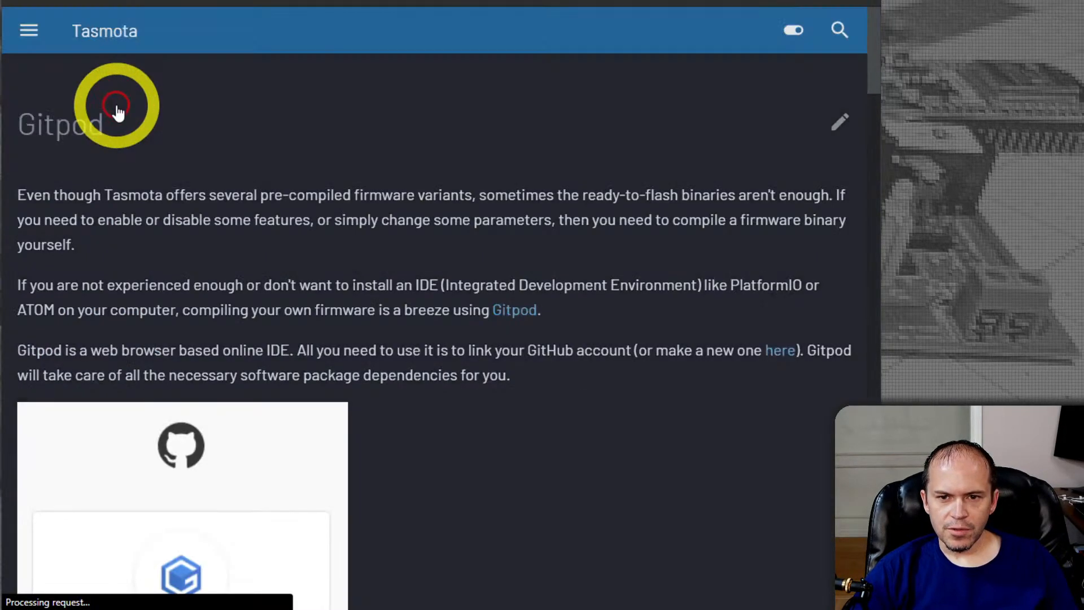
Read the Gitpod guide from the workspace layout picture to the Customize Firmware Features and Settings section
scroll(476, 391, "down", 15)
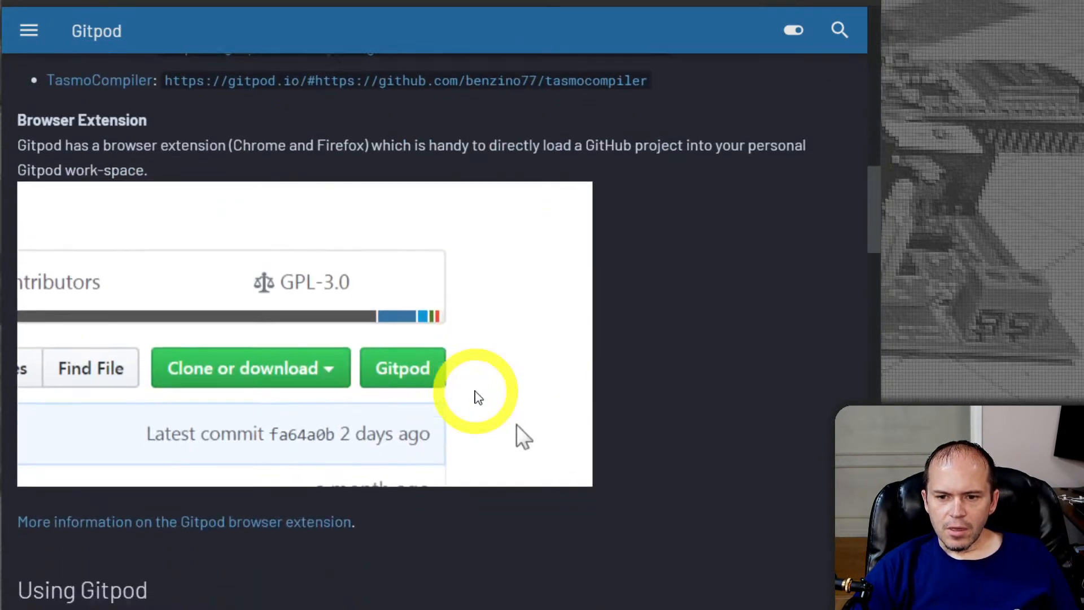
scroll(477, 397, "down", 12)
scroll(456, 398, "down", 2)
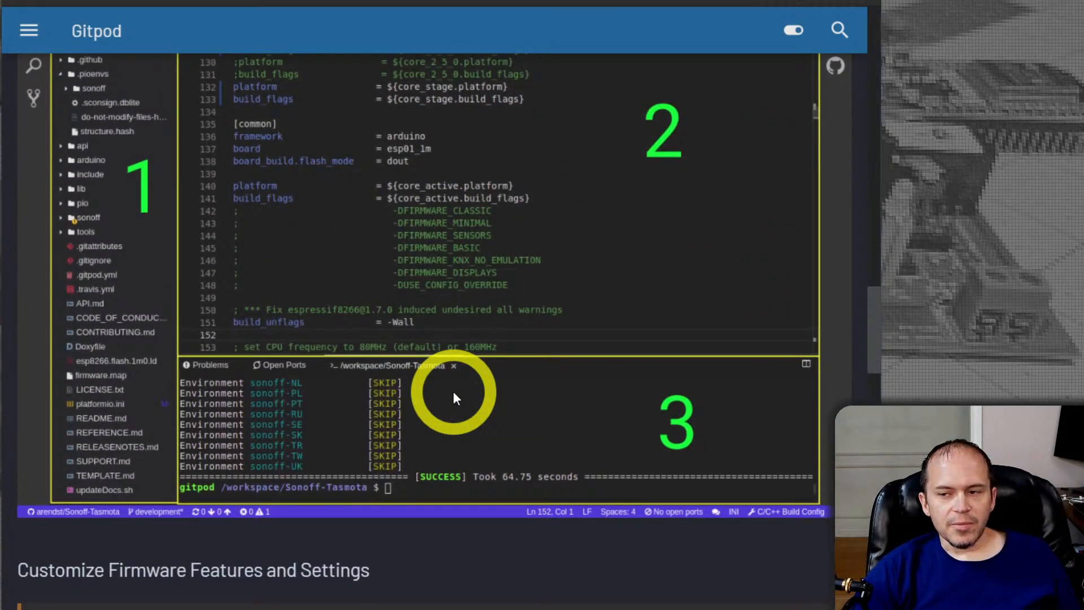
scroll(453, 390, "up", 2)
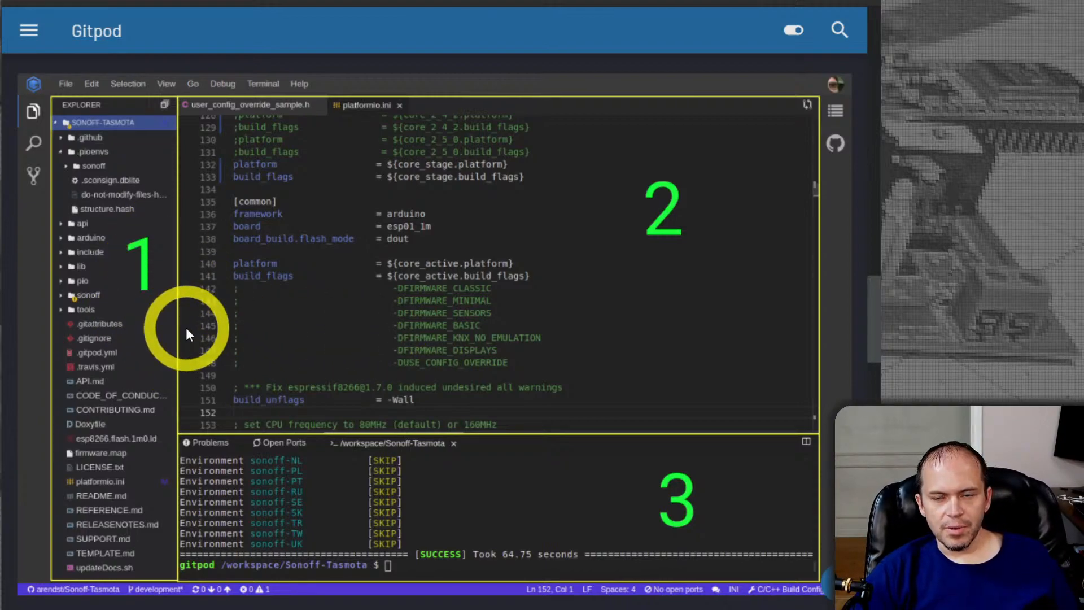
scroll(189, 332, "down", 5)
scroll(191, 332, "down", 7)
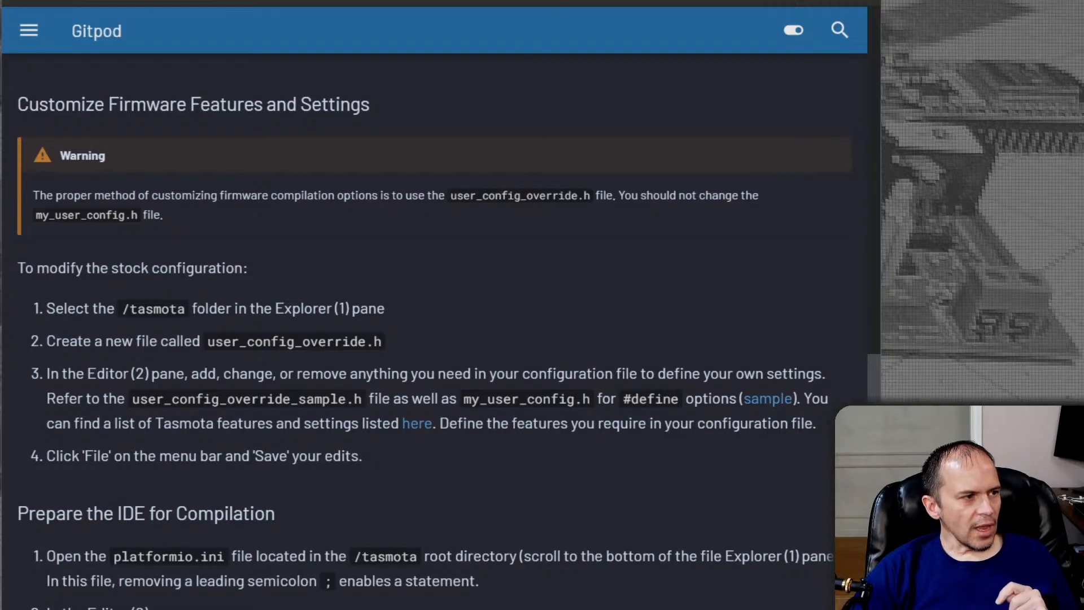
Switch to the running Tasmota workspace in Gitpod and open platformio.ini from the project files
left_click(531, 0)
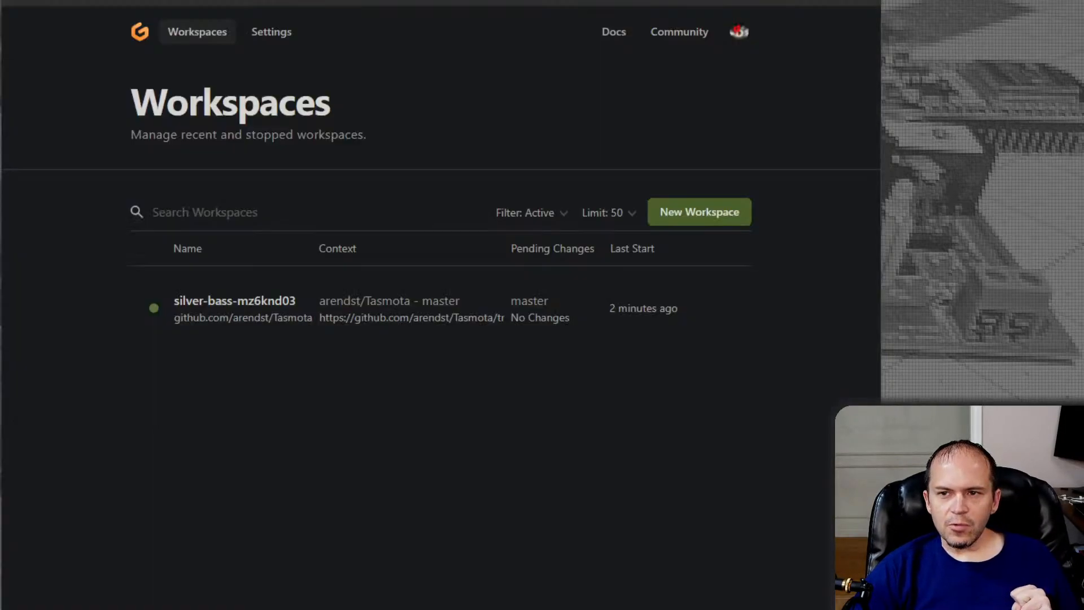
left_click(418, 2)
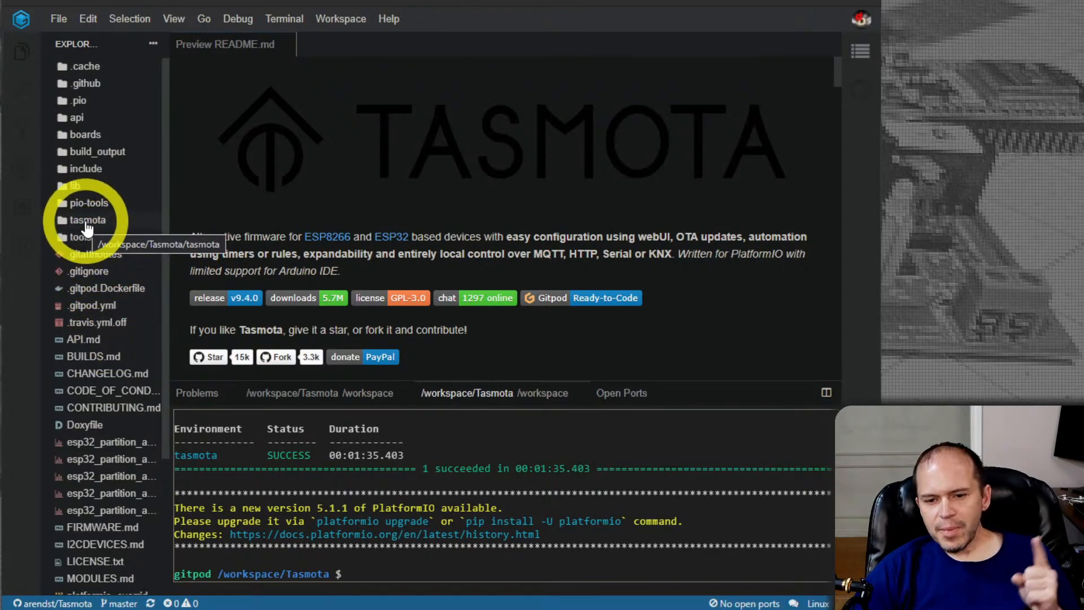
scroll(98, 374, "down", 3)
scroll(100, 419, "down", 3)
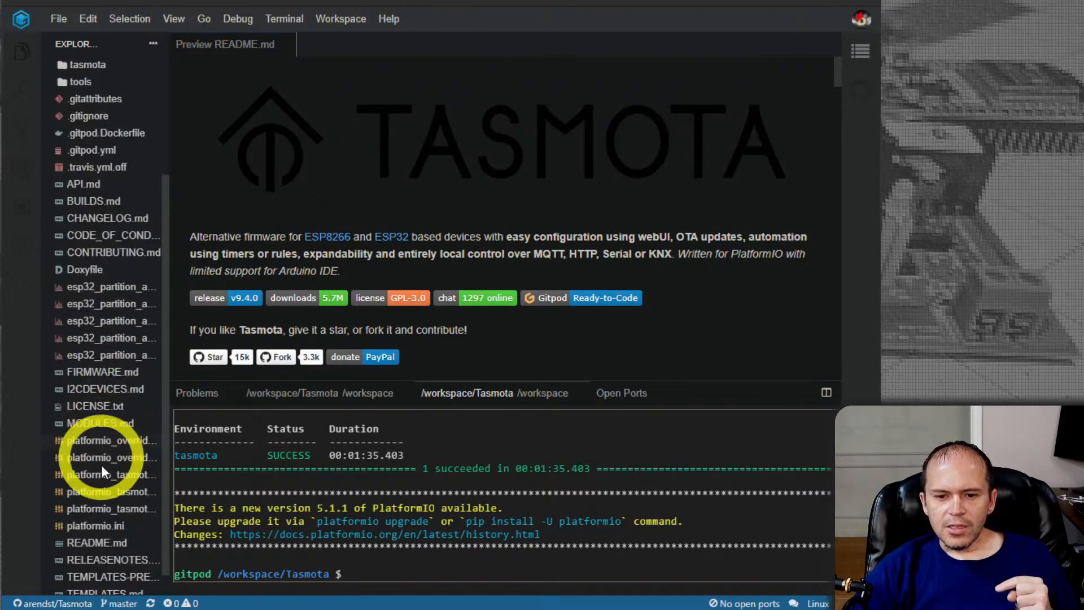
left_click(101, 528)
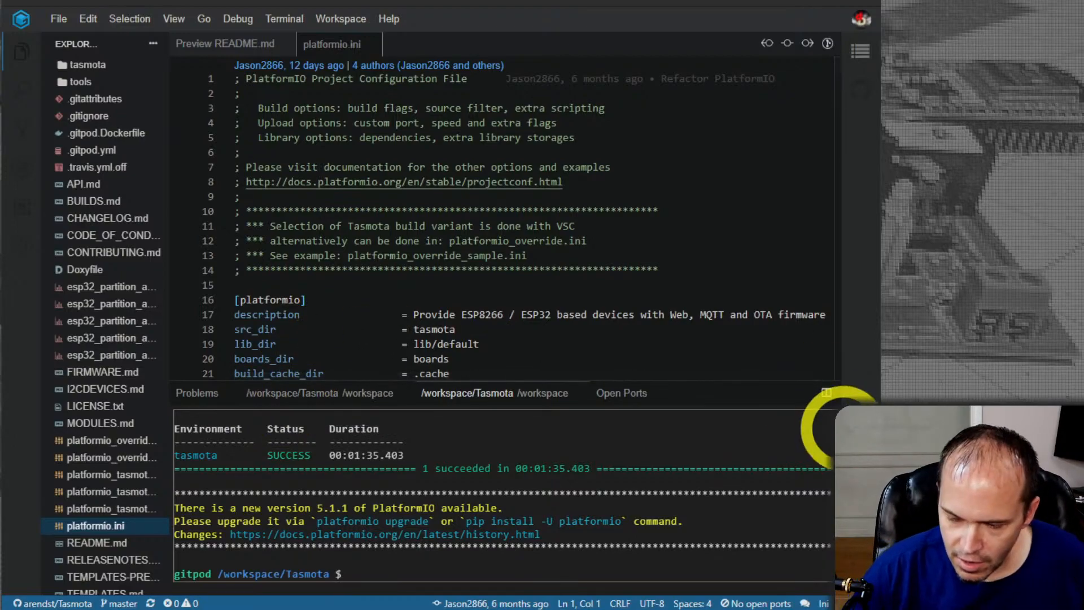
Examine the platformio.ini settings, including the platformio and common sections, for the build variant selection
scroll(600, 249, "down", 5)
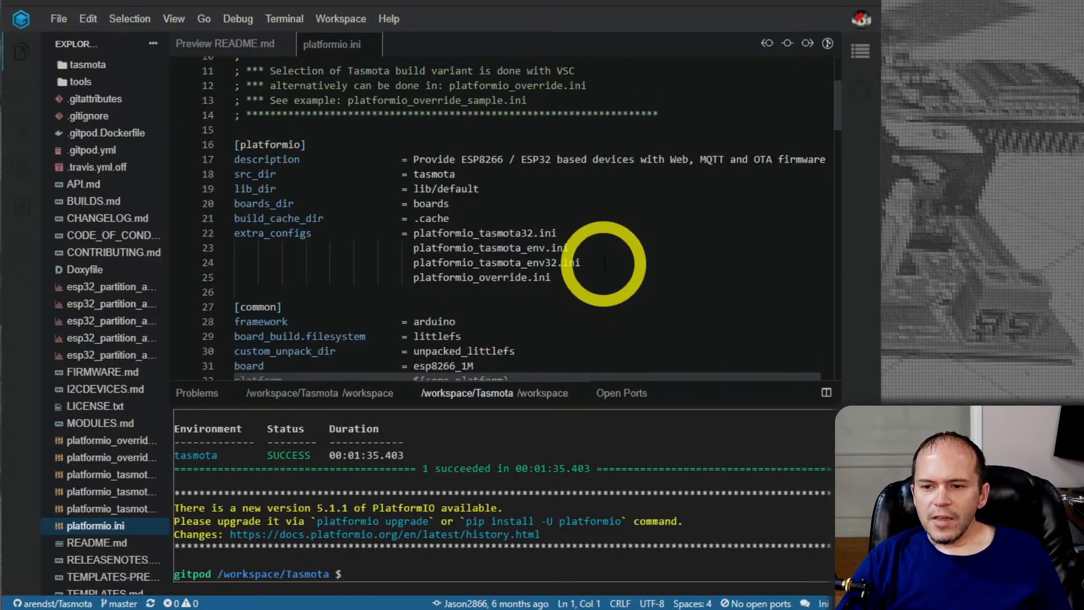
scroll(603, 263, "down", 8)
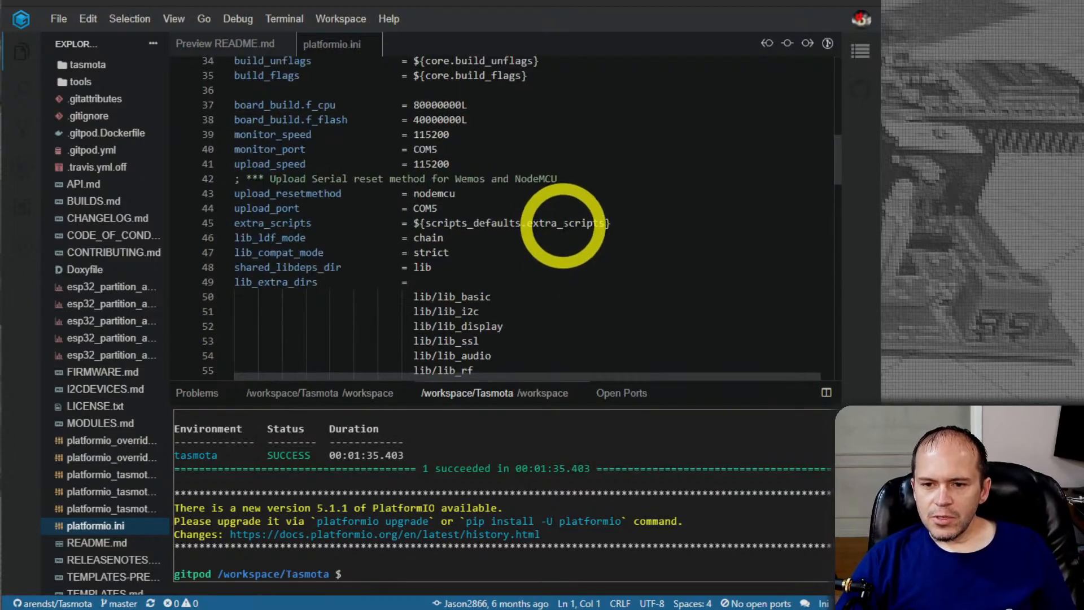
scroll(563, 226, "down", 13)
scroll(552, 229, "down", 5)
scroll(553, 230, "down", 5)
scroll(598, 226, "up", 3)
scroll(613, 219, "up", 20)
scroll(613, 219, "up", 8)
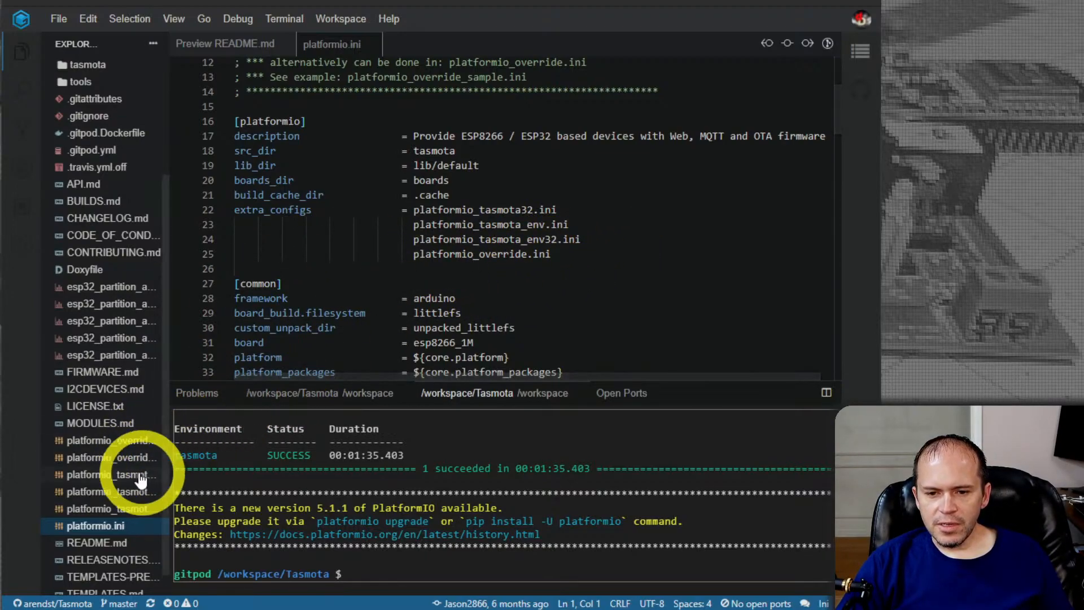
Open platformio_override_sample.ini and review the firmware variants listed under default_envs
left_click(114, 443)
scroll(400, 270, "down", 2)
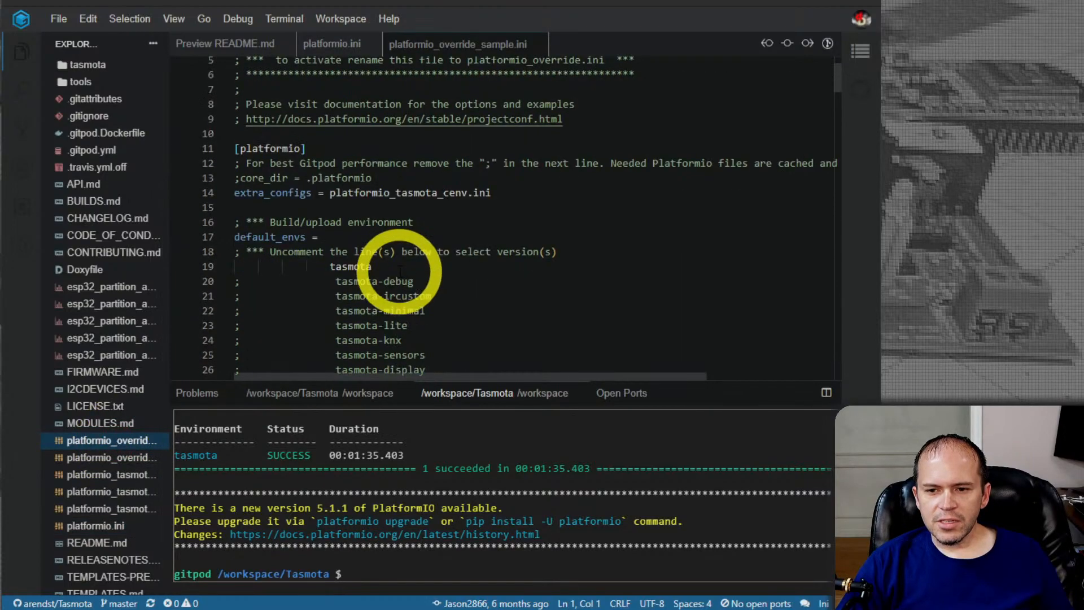
scroll(434, 282, "down", 1)
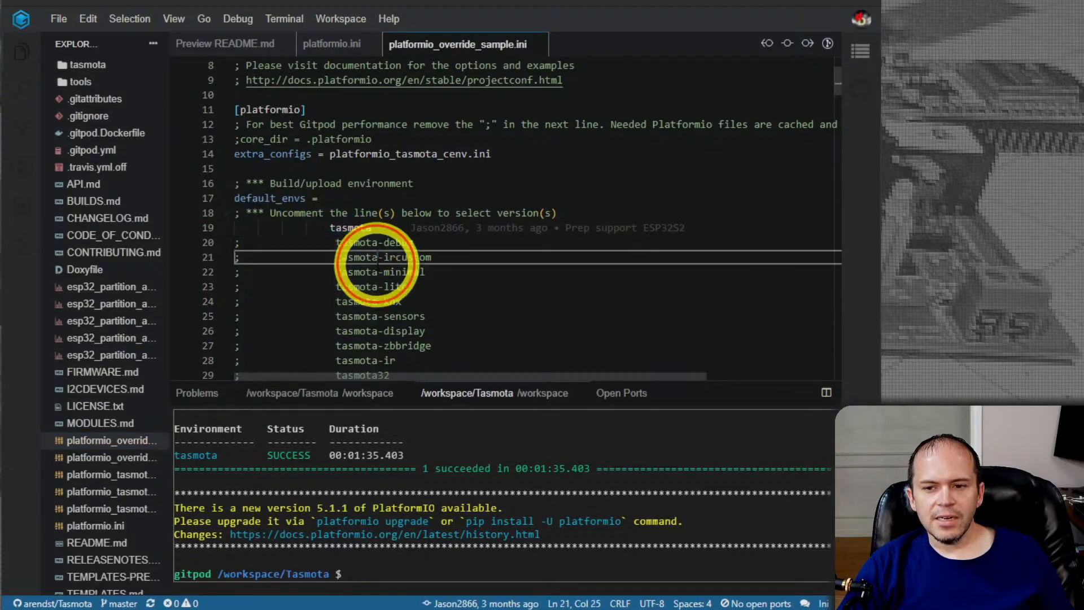
left_click(376, 258)
scroll(377, 282, "down", 4)
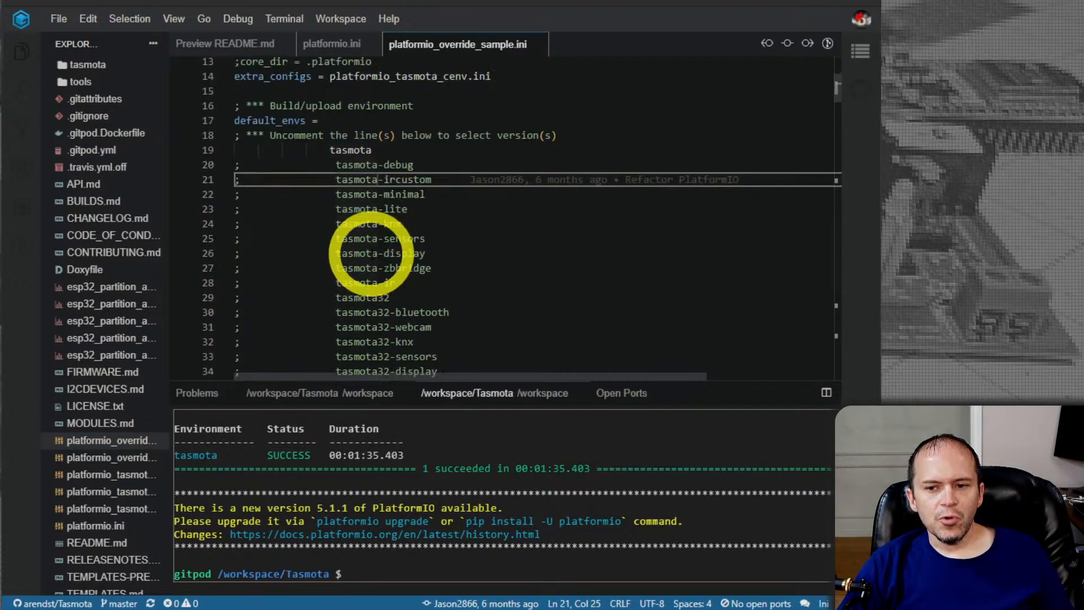
scroll(370, 243, "down", 3)
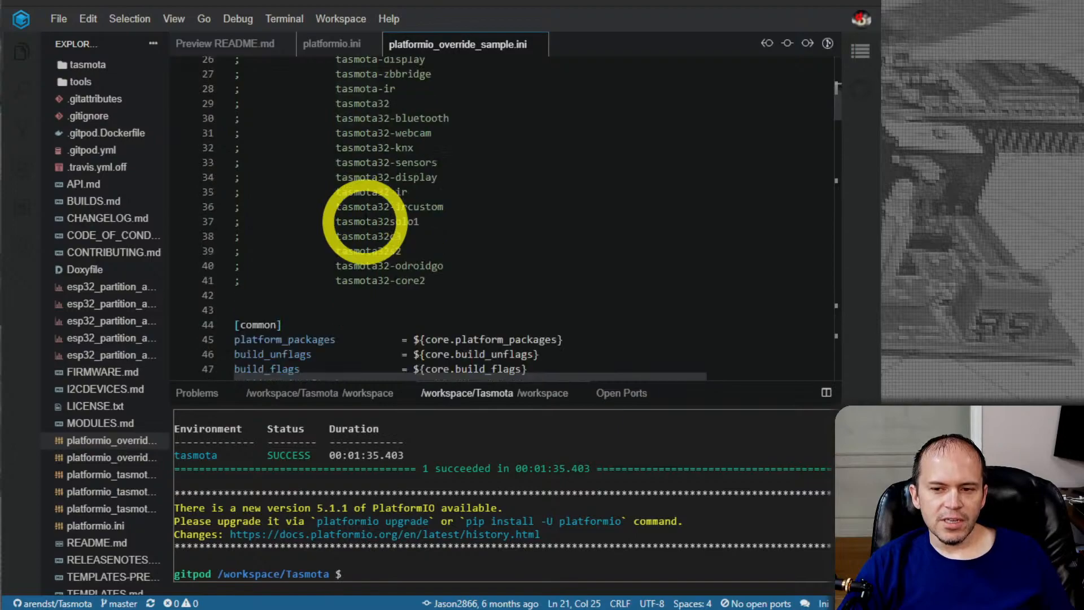
scroll(368, 246, "up", 3)
scroll(367, 245, "up", 2)
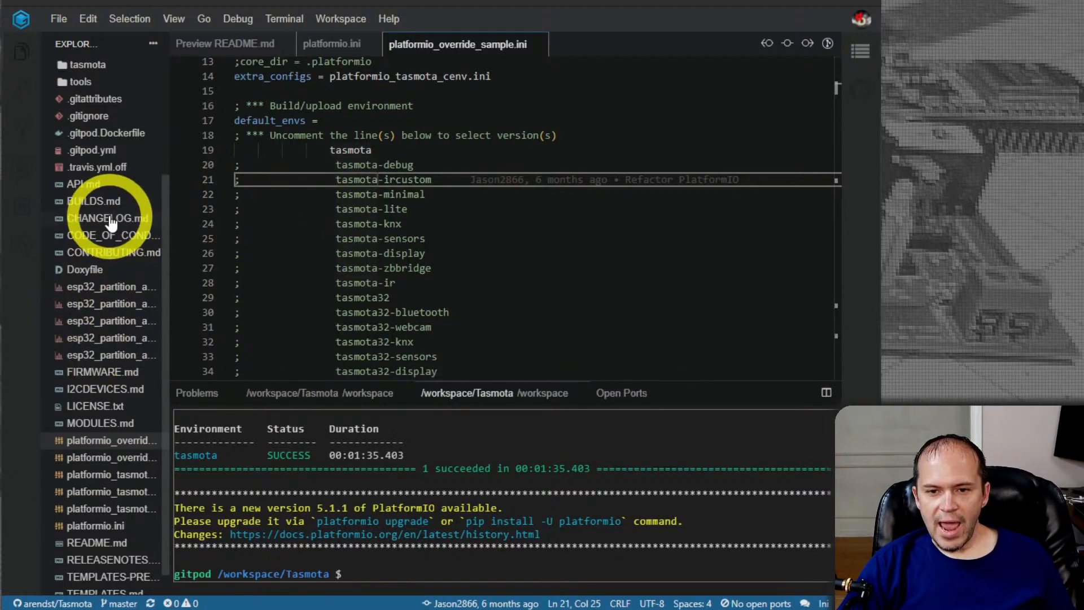
Expand the tasmota folder in the project files and open my_user_config.h for viewing
scroll(113, 390, "up", 5)
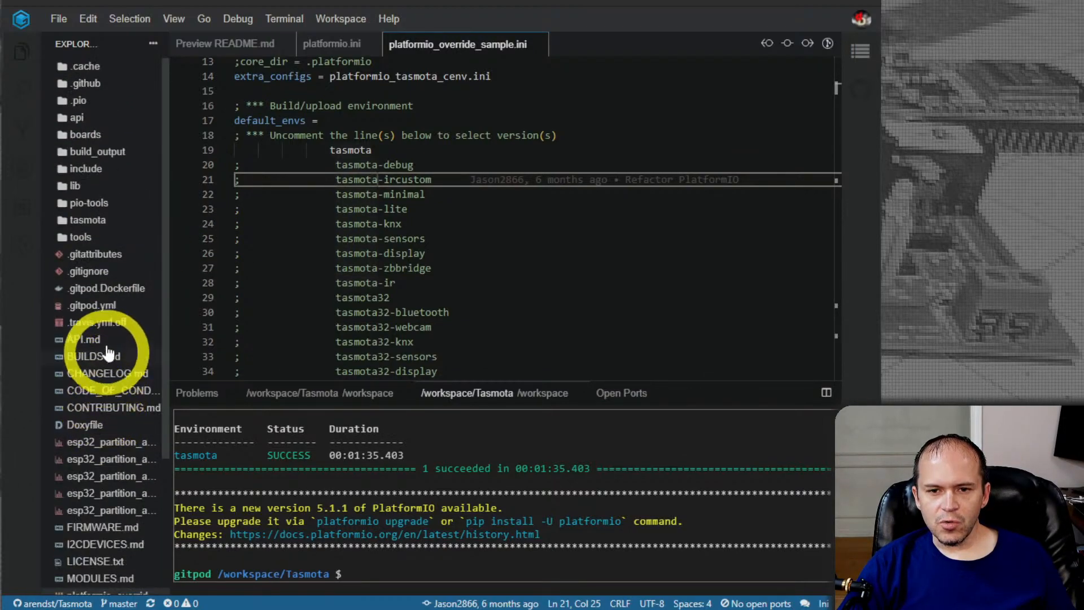
left_click(85, 221)
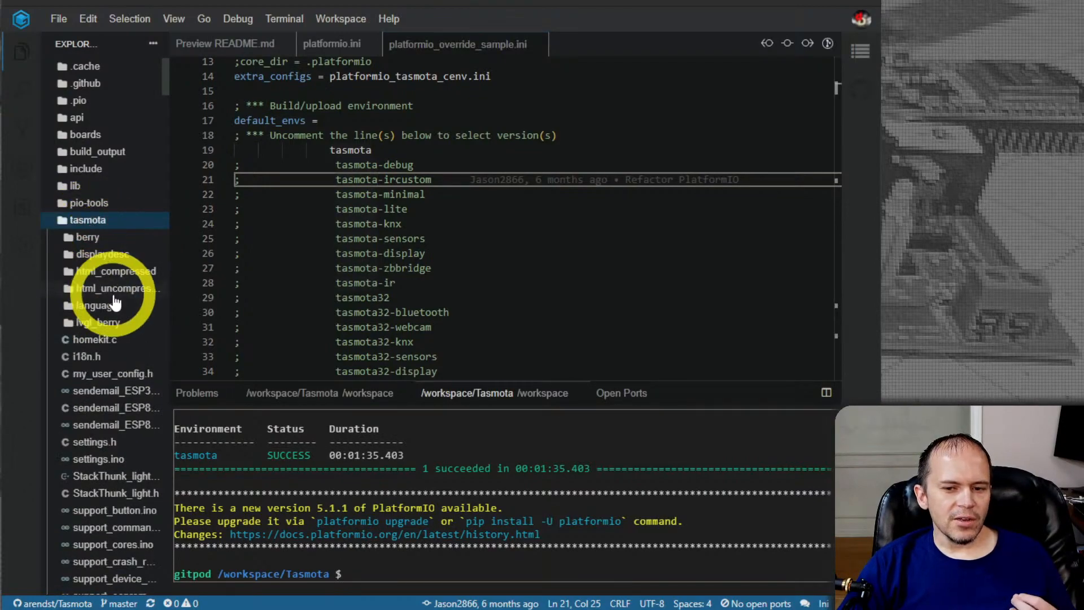
left_click(114, 375)
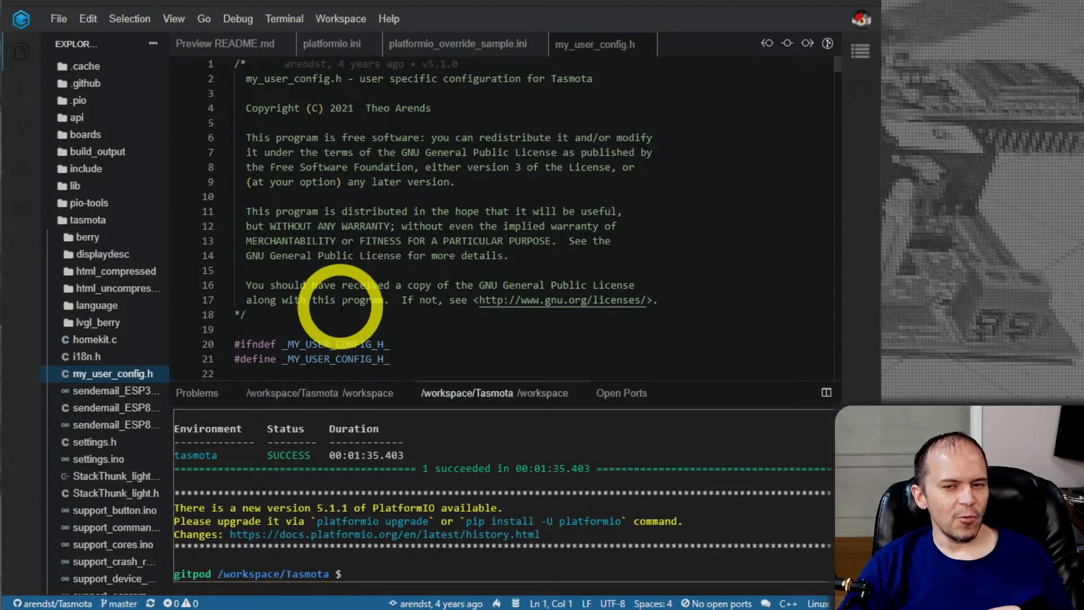
scroll(340, 308, "down", 1)
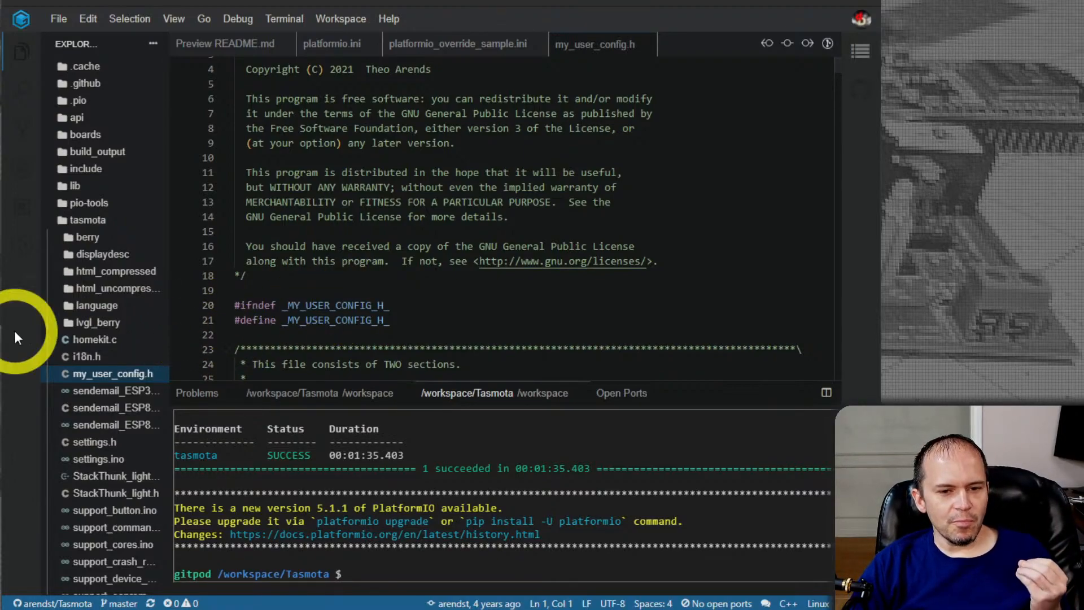
Find the override files in the tasmota folder and open user_config_override_sample.h and user_config_override.h
scroll(93, 392, "down", 7)
scroll(101, 391, "down", 6)
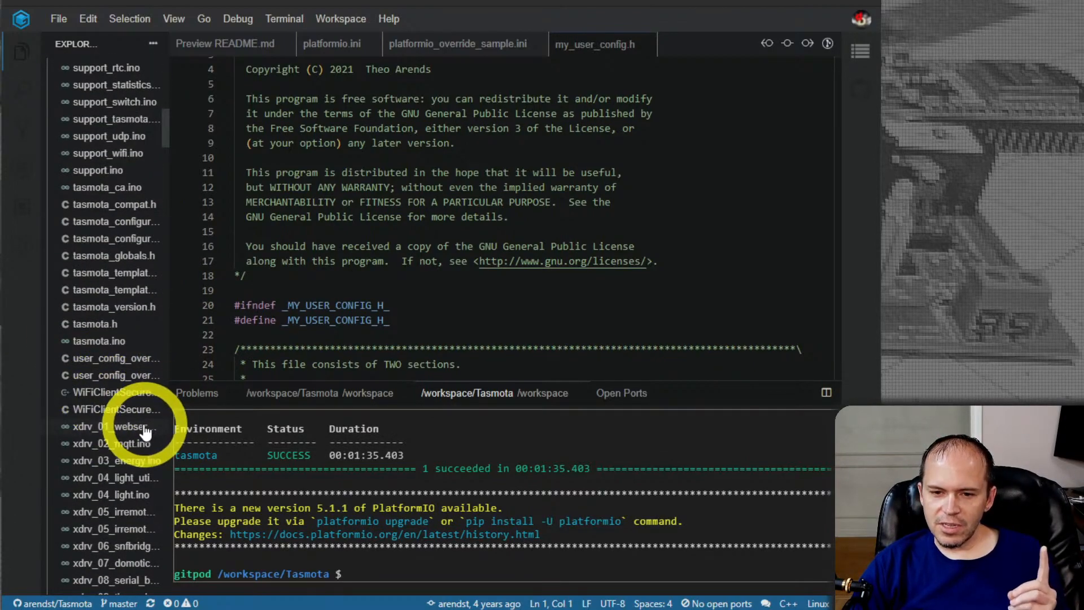
left_click(122, 359)
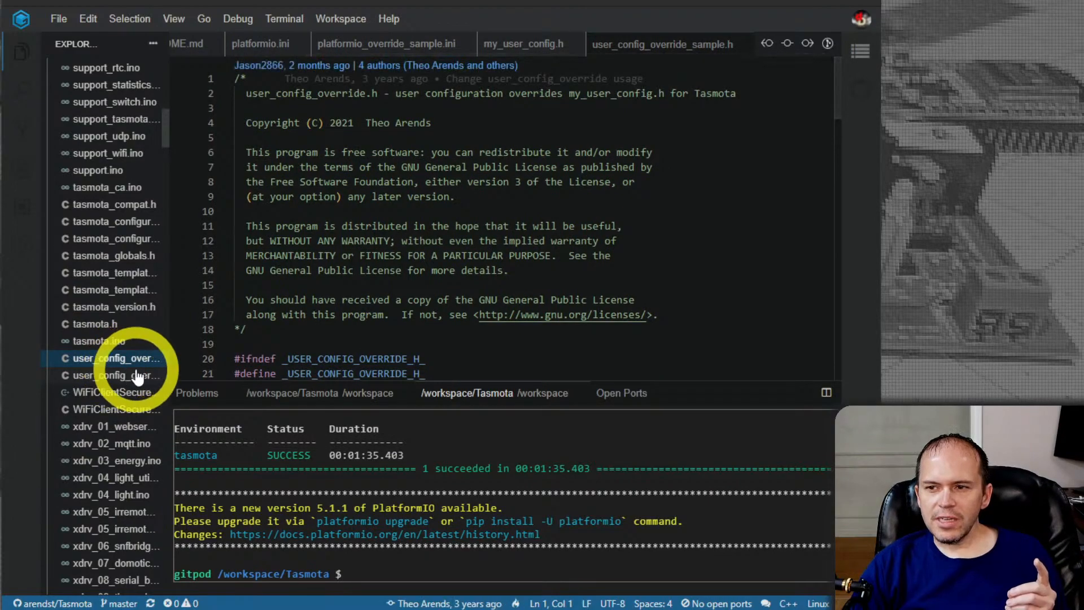
left_click(115, 376)
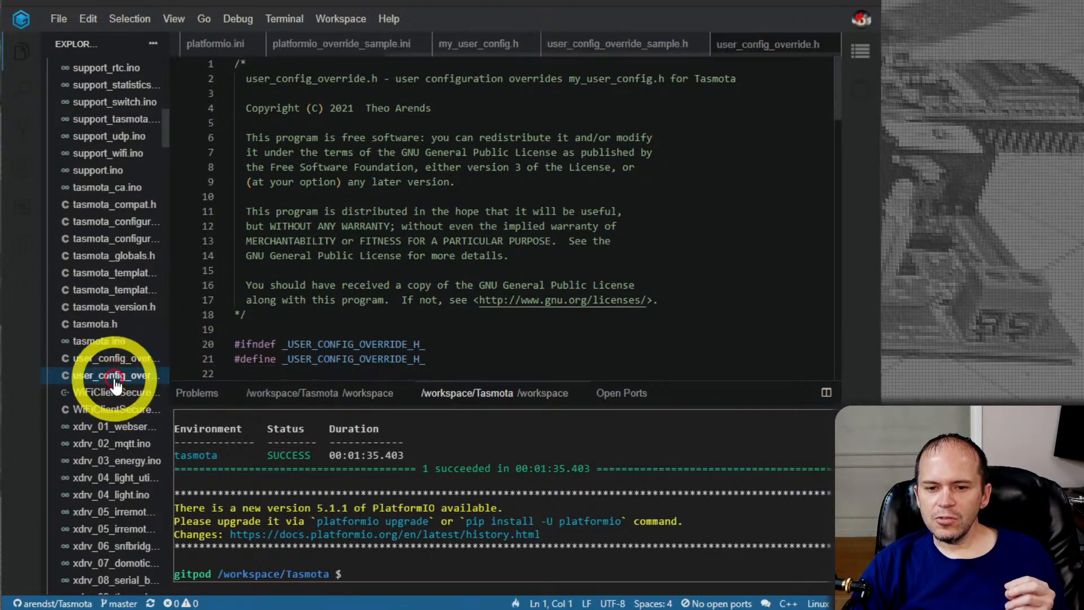
Widen the file explorer to show full file names and read the usage notes and example Wi-Fi and MQTT settings in user_config_override.h
scroll(428, 266, "down", 1)
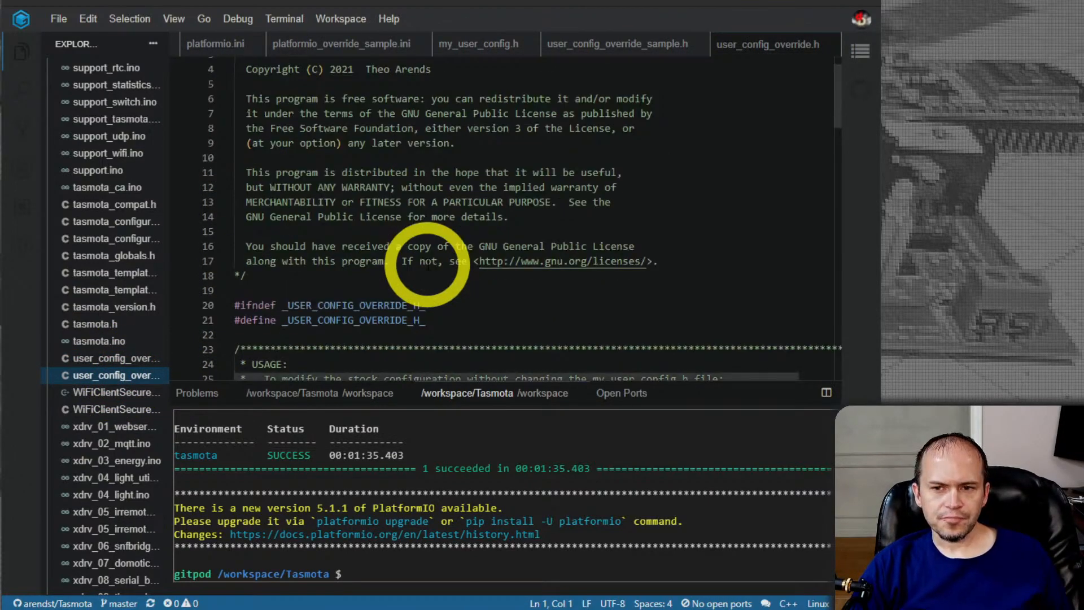
left_click_drag(168, 283, 227, 290)
scroll(147, 561, "down", 2)
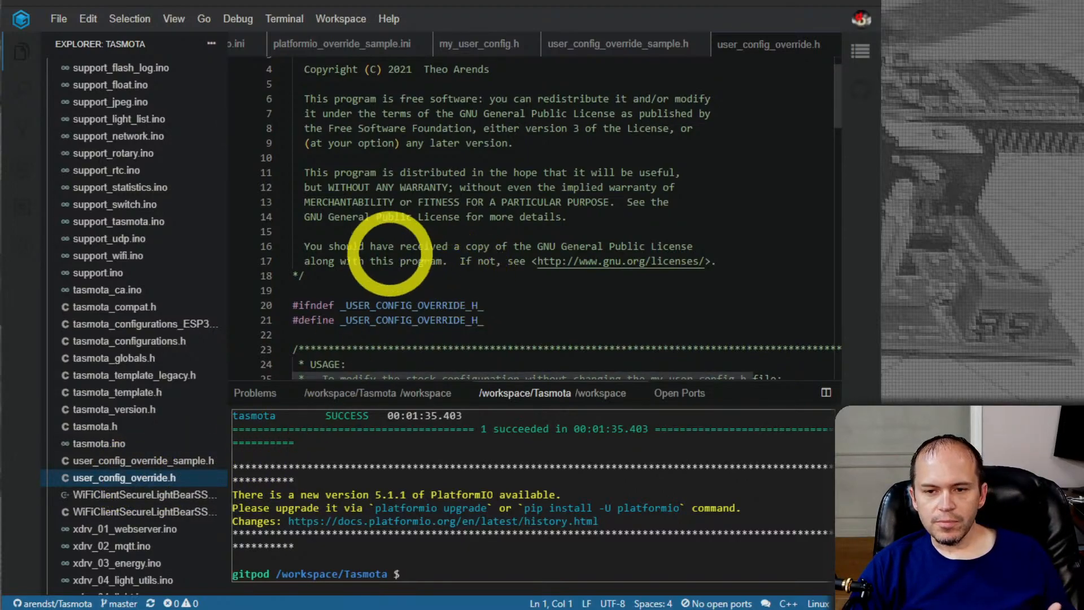
scroll(162, 303, "up", 3)
scroll(158, 303, "down", 7)
scroll(540, 174, "down", 4)
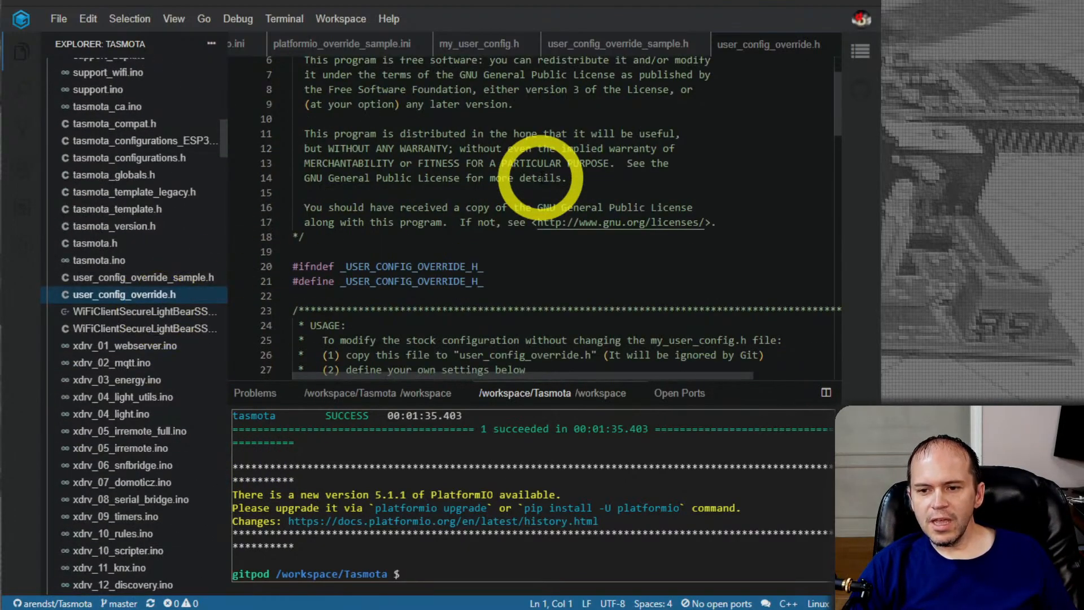
scroll(502, 202, "down", 3)
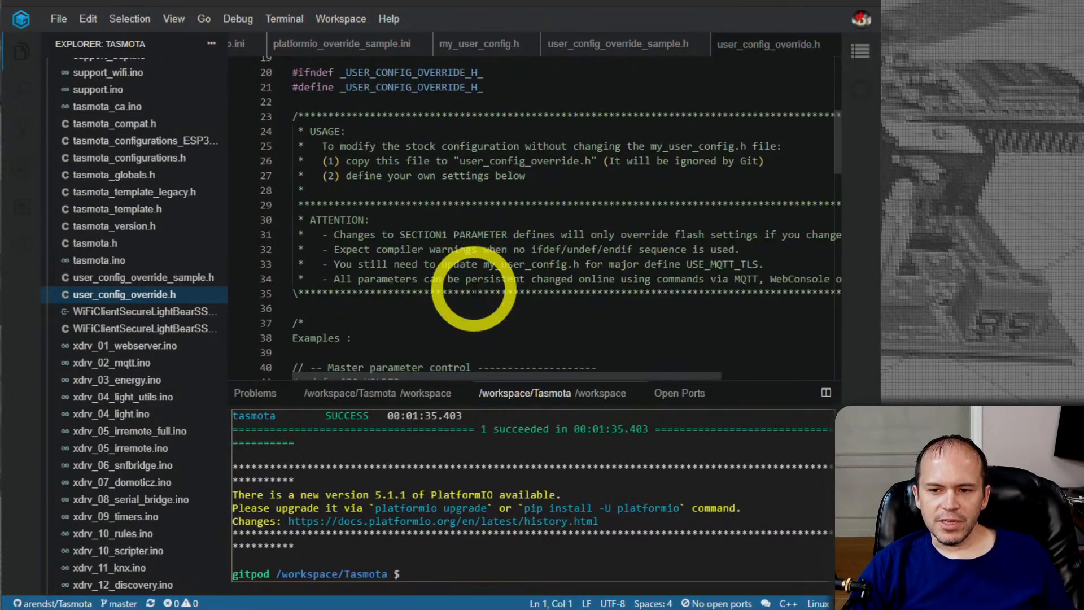
scroll(519, 231, "down", 4)
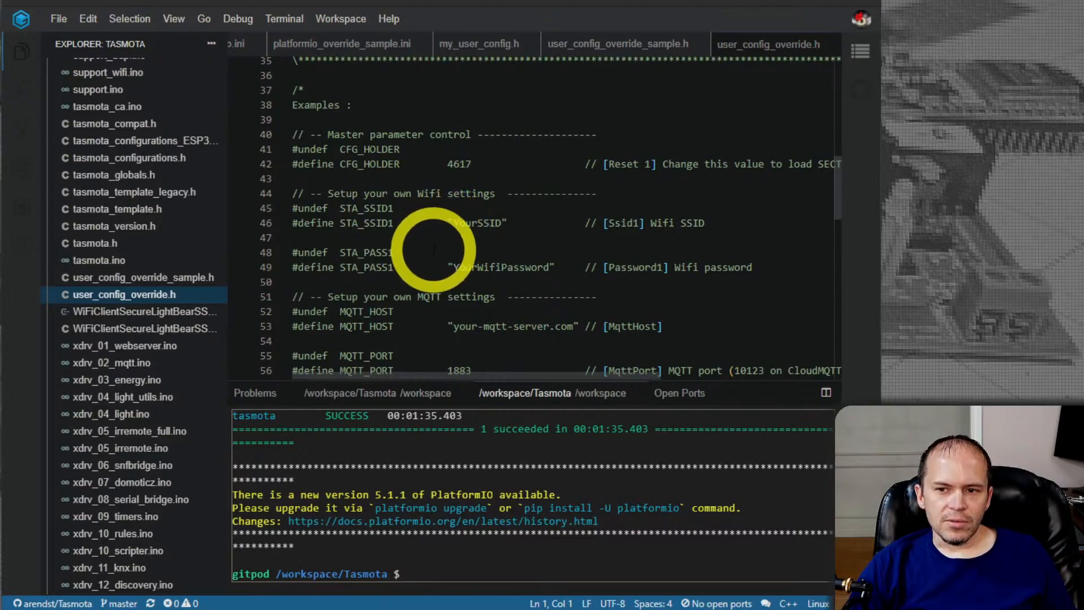
scroll(434, 243, "down", 4)
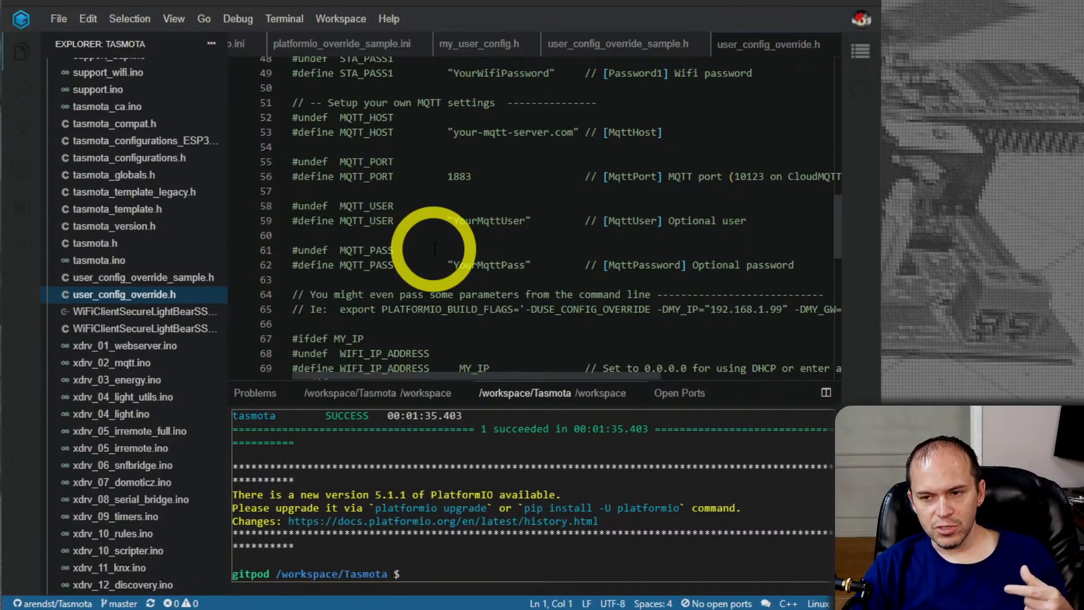
Open the arendst/Tasmota releases page on GitHub in a new browser tab, getting past the account recovery settings prompt
left_click(655, 1)
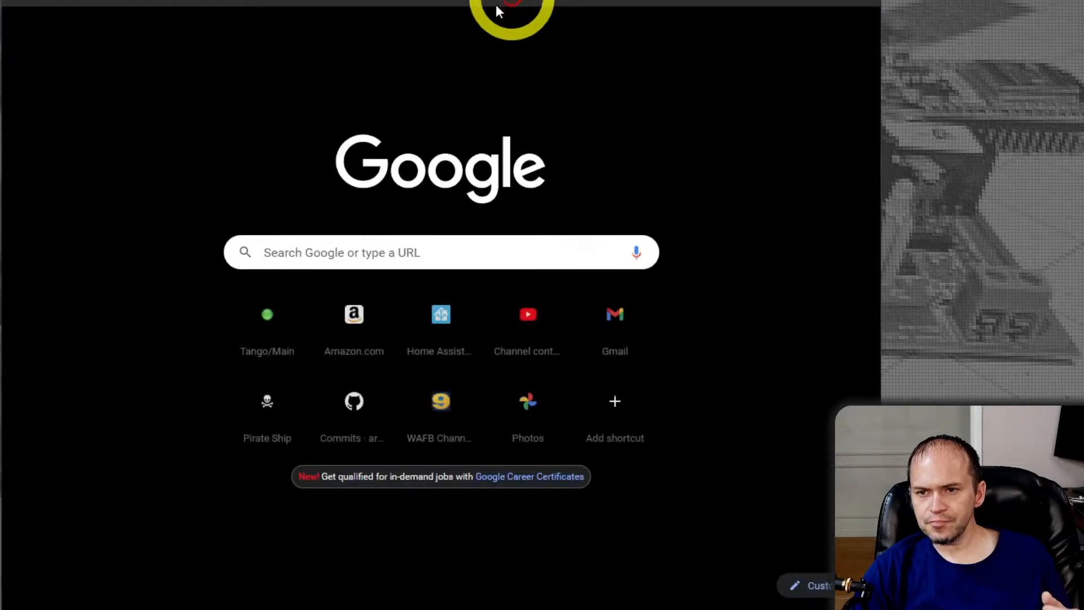
left_click(406, 2)
type("git")
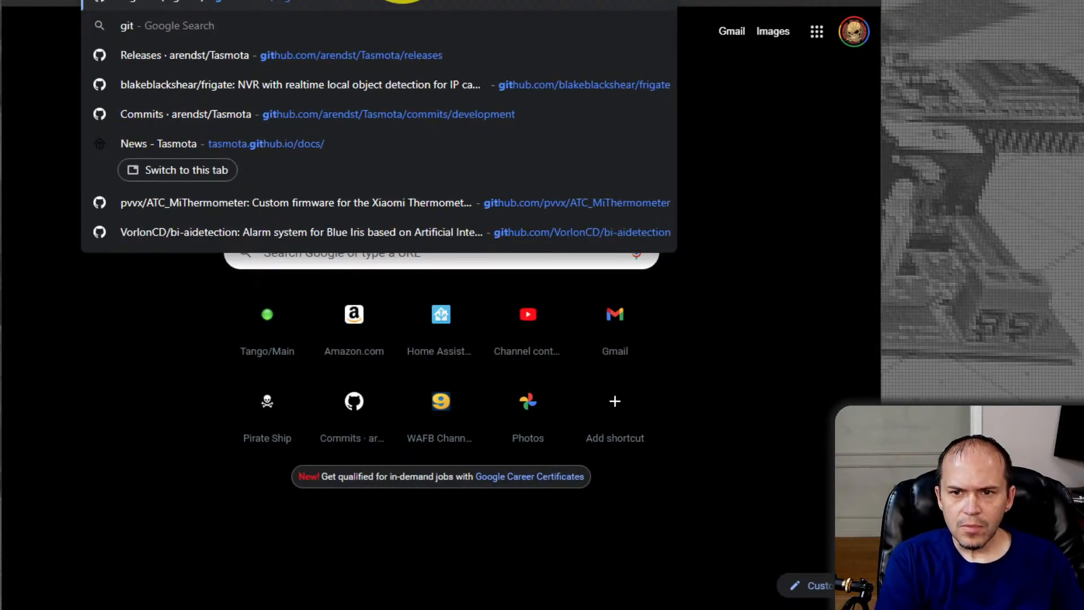
key("Down")
key("Return")
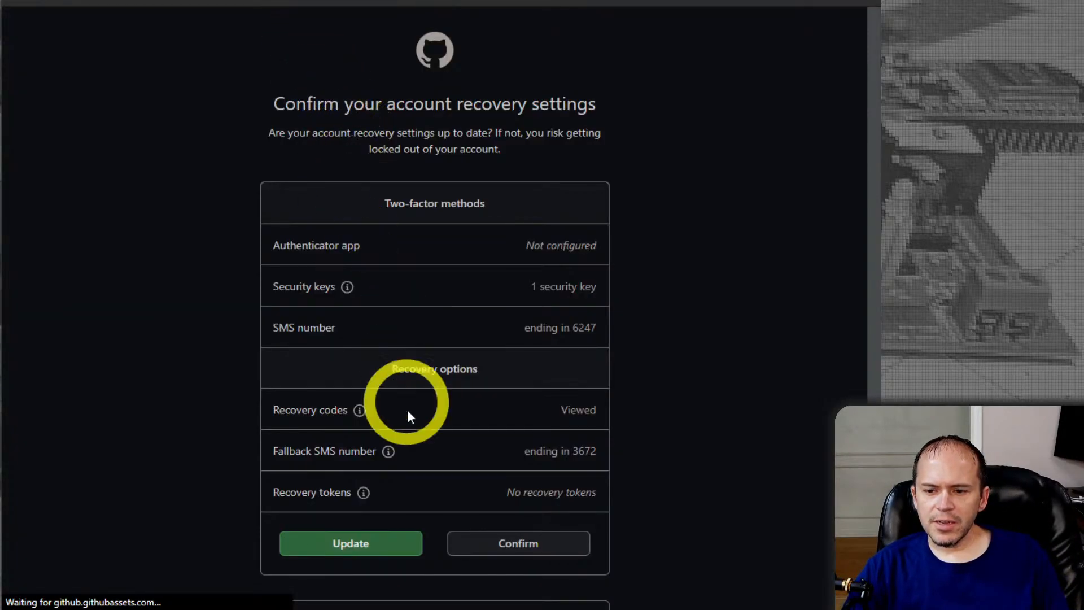
scroll(463, 496, "down", 3)
left_click(452, 481)
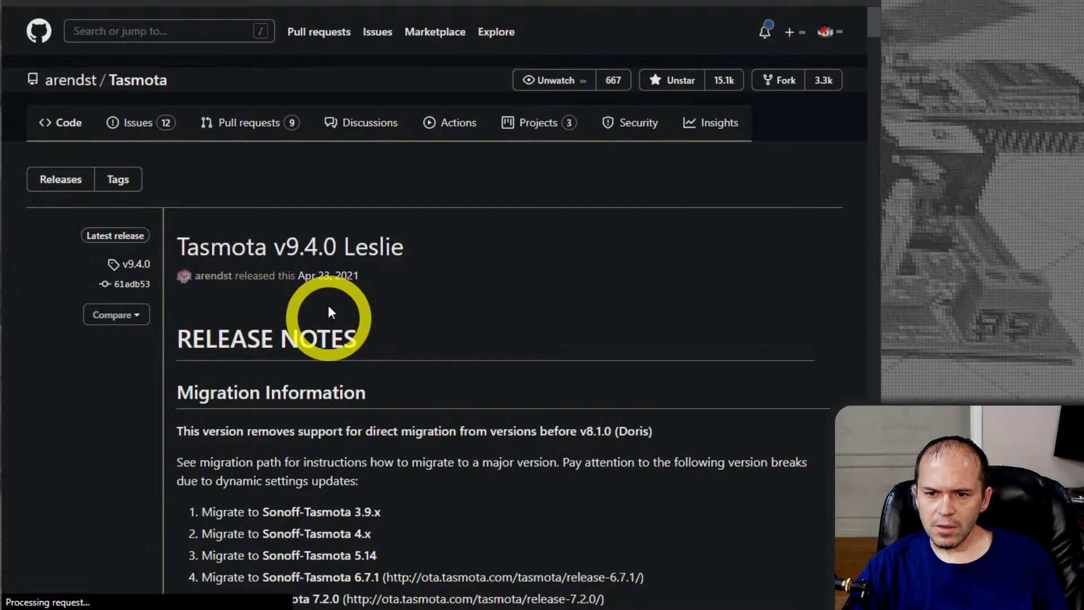
Display the clone and download options on the Tasmota repository's code page, and return to the Gitpod workspace
left_click(67, 131)
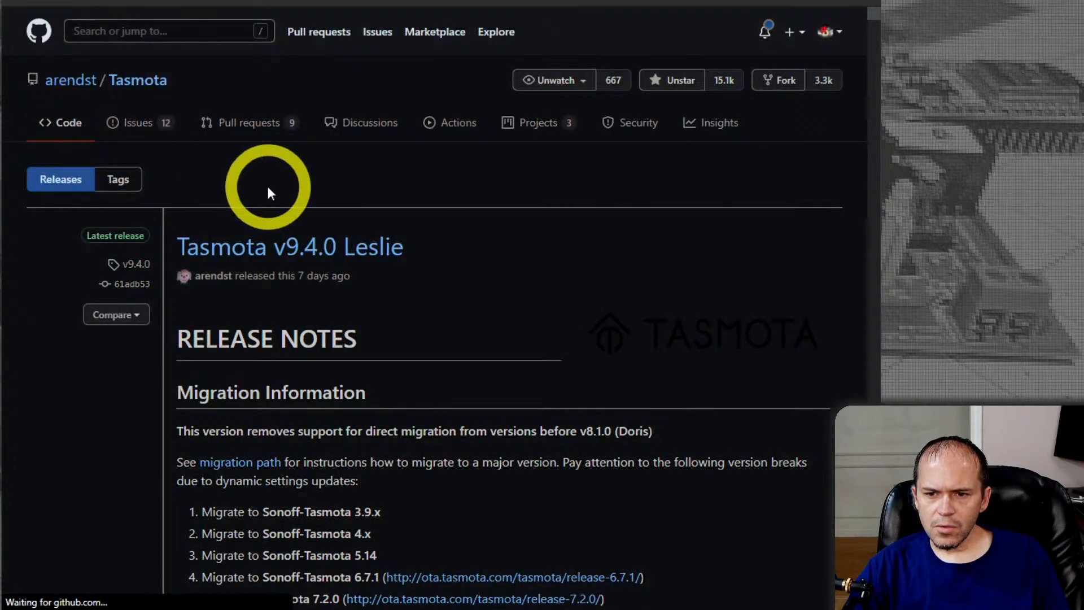
left_click(610, 179)
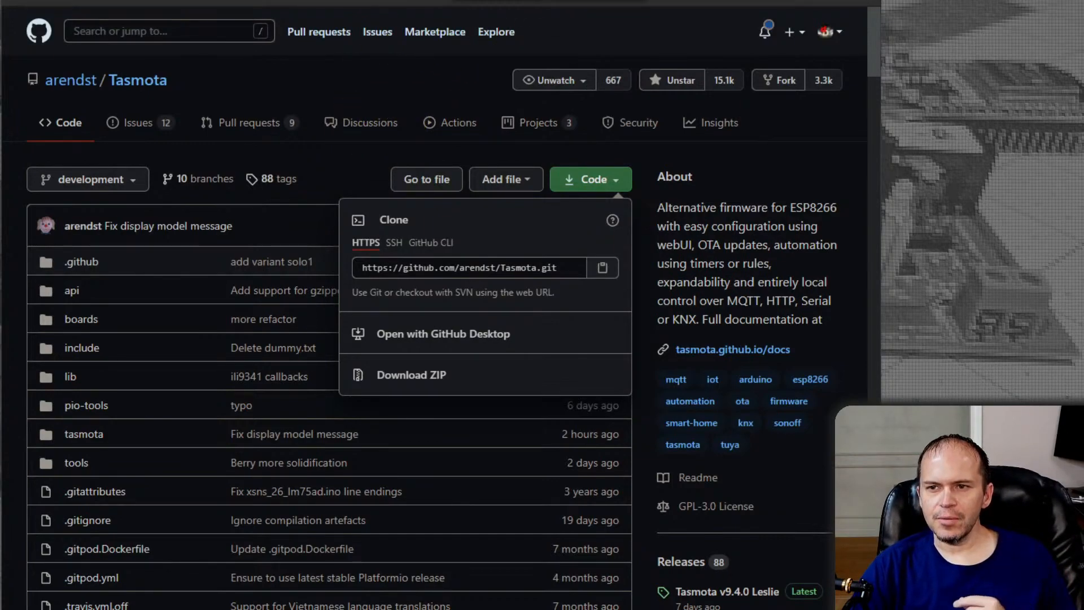
key("ctrl+Tab")
key("ctrl+Tab")
key("ctrl+Tab")
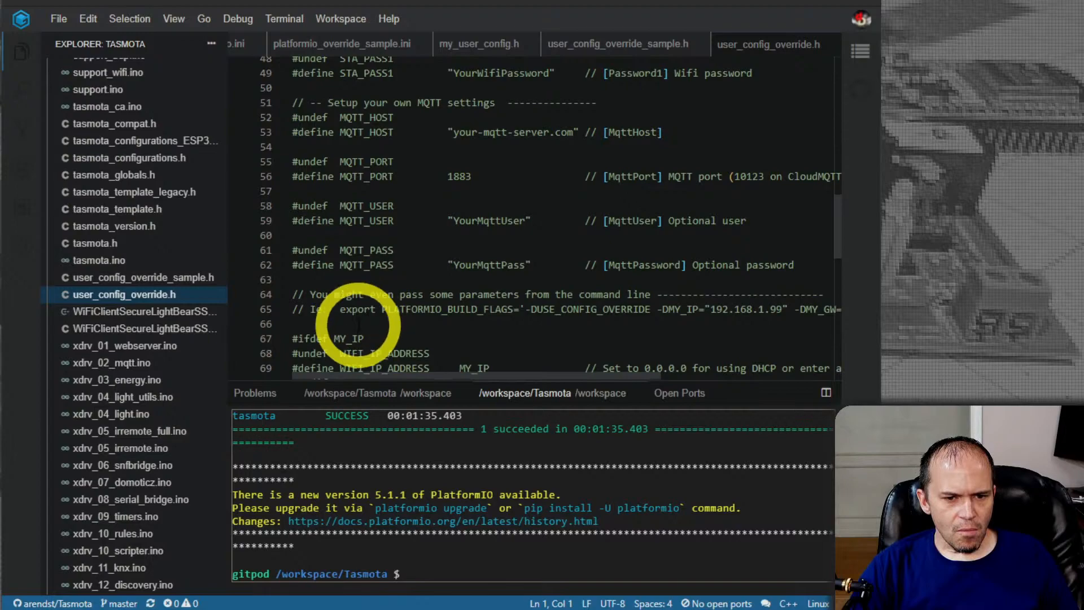
Review the remaining example settings in user_config_override.h down to the closing #endif, including the IP address, gateway and DNS blocks
scroll(390, 275, "down", 1)
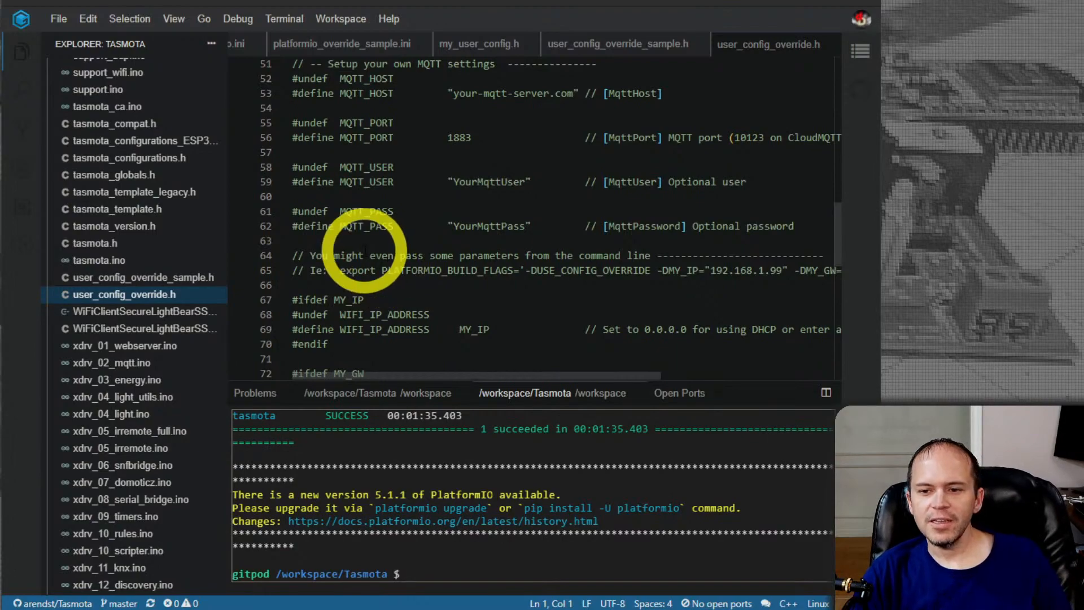
scroll(369, 253, "down", 2)
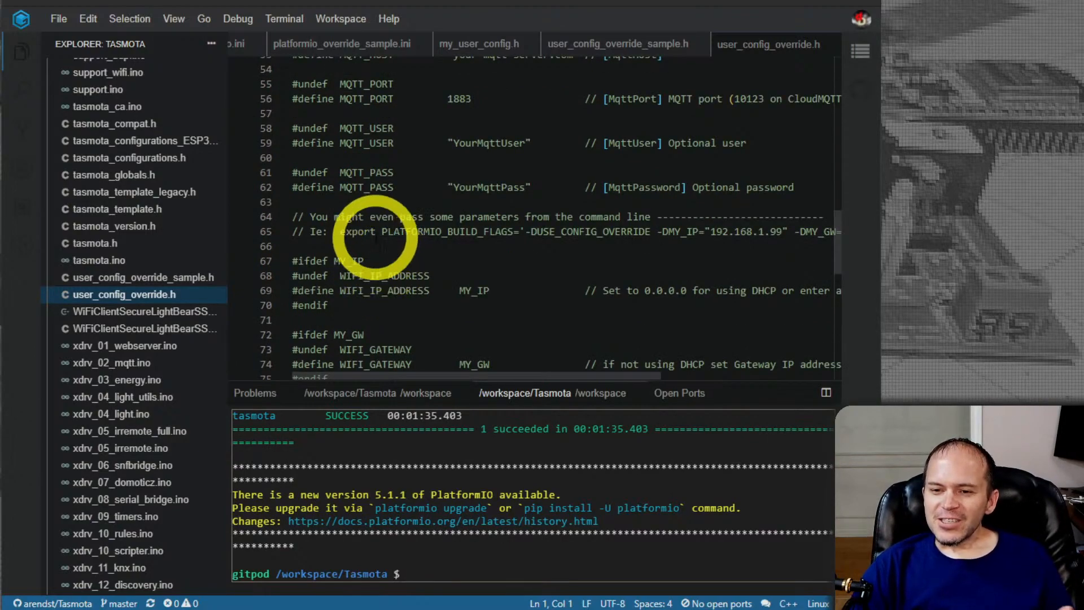
scroll(376, 237, "down", 2)
scroll(375, 236, "down", 3)
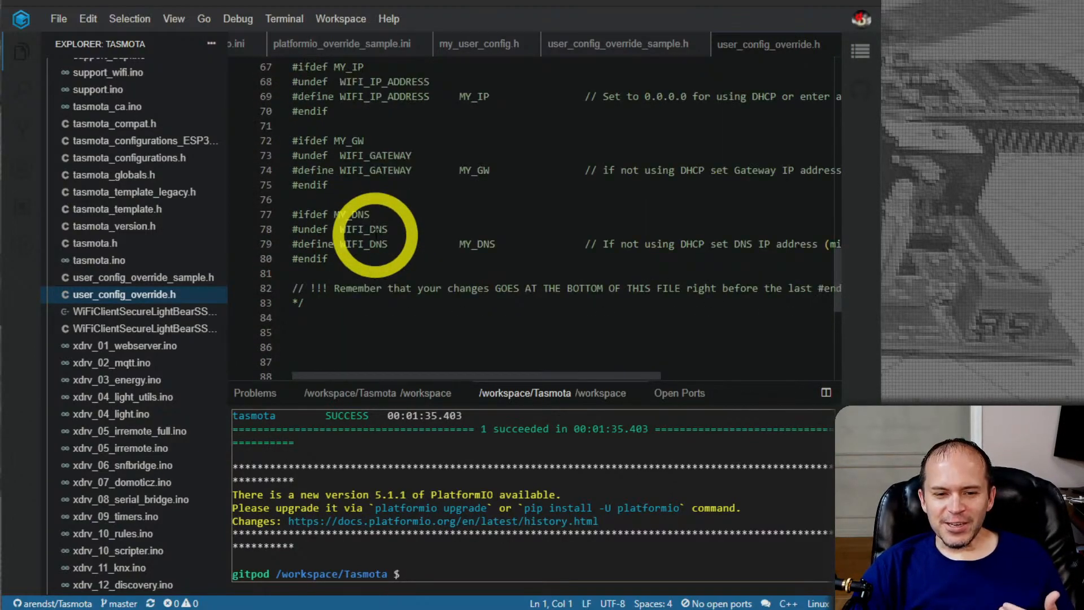
scroll(375, 195, "down", 1)
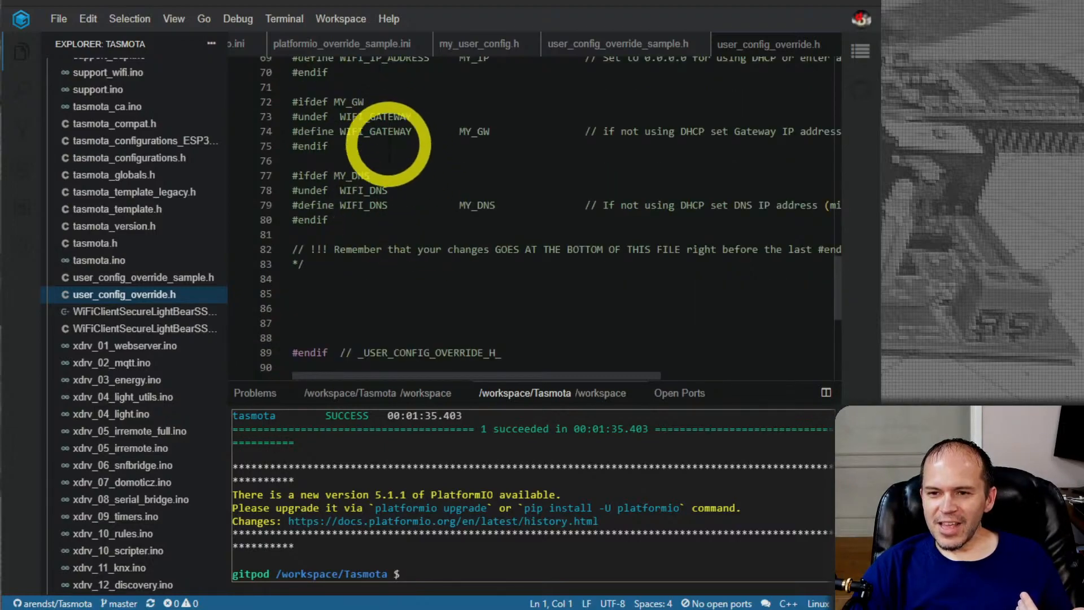
scroll(387, 242, "up", 3)
scroll(375, 201, "down", 6)
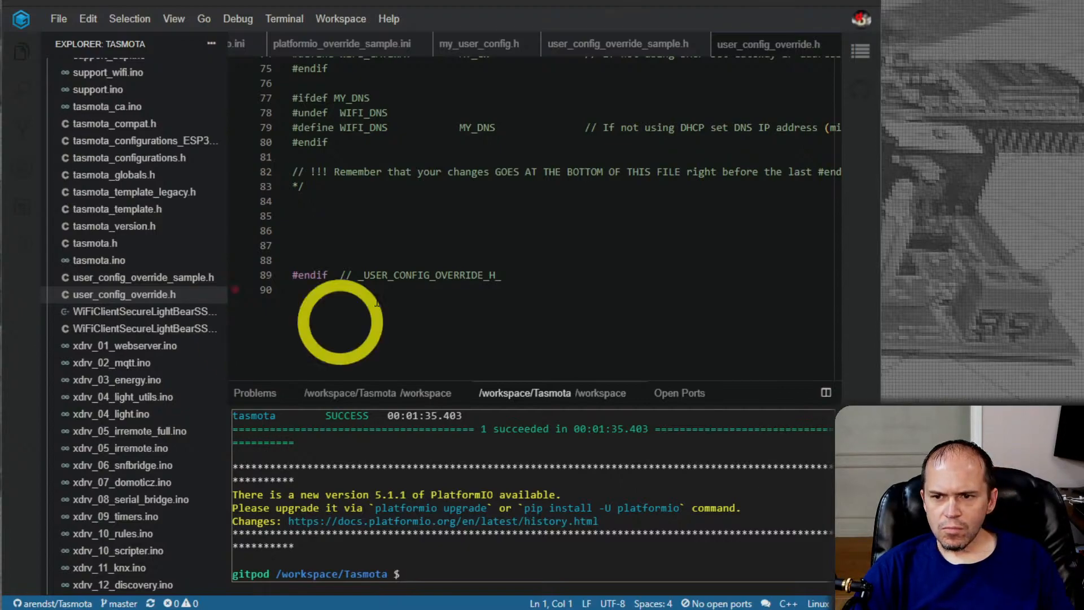
Replace the entire contents of user_config_override.h with the copied custom configuration
left_click(412, 211)
key("ctrl+a")
key("ctrl+v")
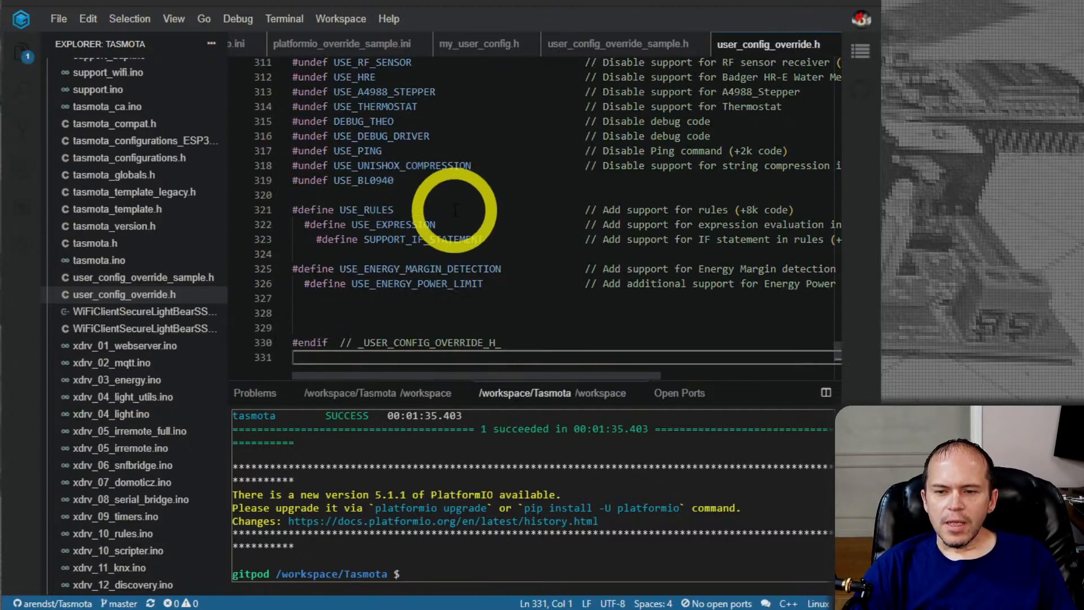
Review the pasted configuration in user_config_override.h, from its header to the Home Assistant, Tasmota discovery and CODE_IMAGE_STR directives
scroll(450, 206, "down", 20)
scroll(476, 205, "up", 20)
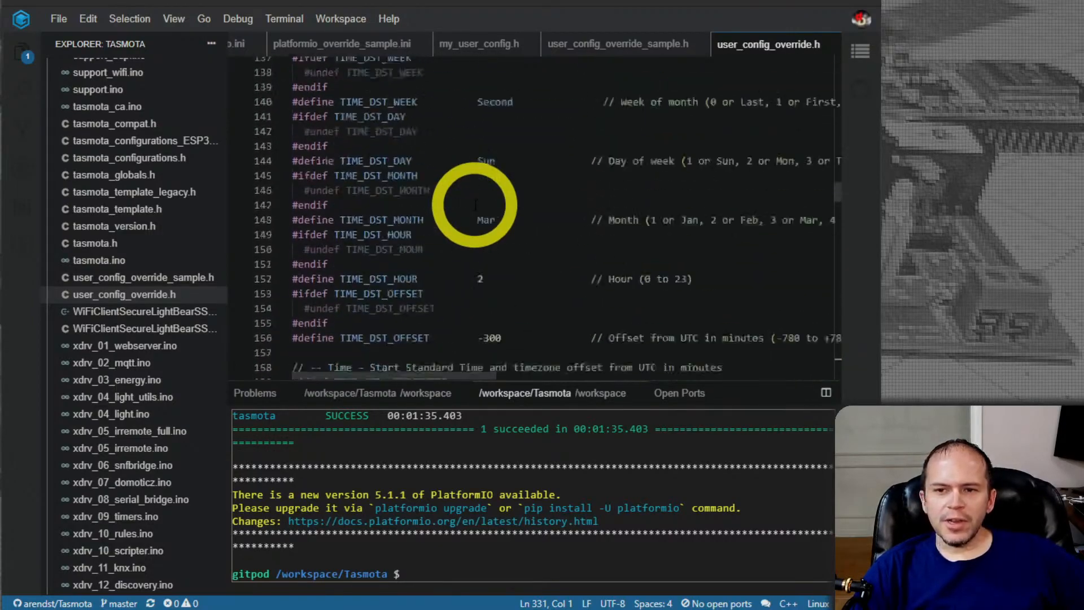
scroll(475, 205, "down", 7)
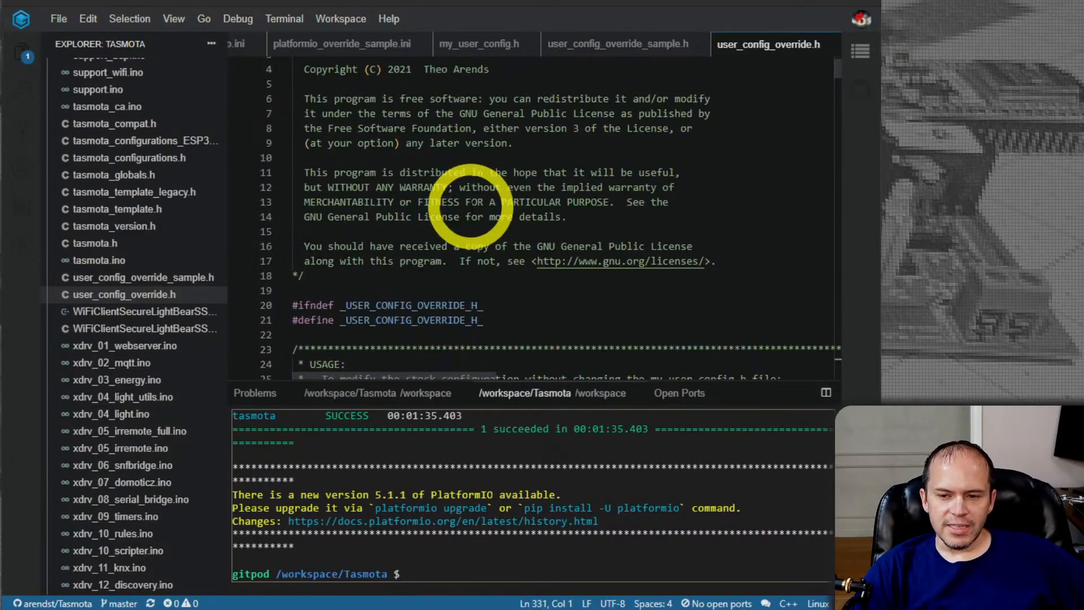
scroll(458, 211, "down", 2)
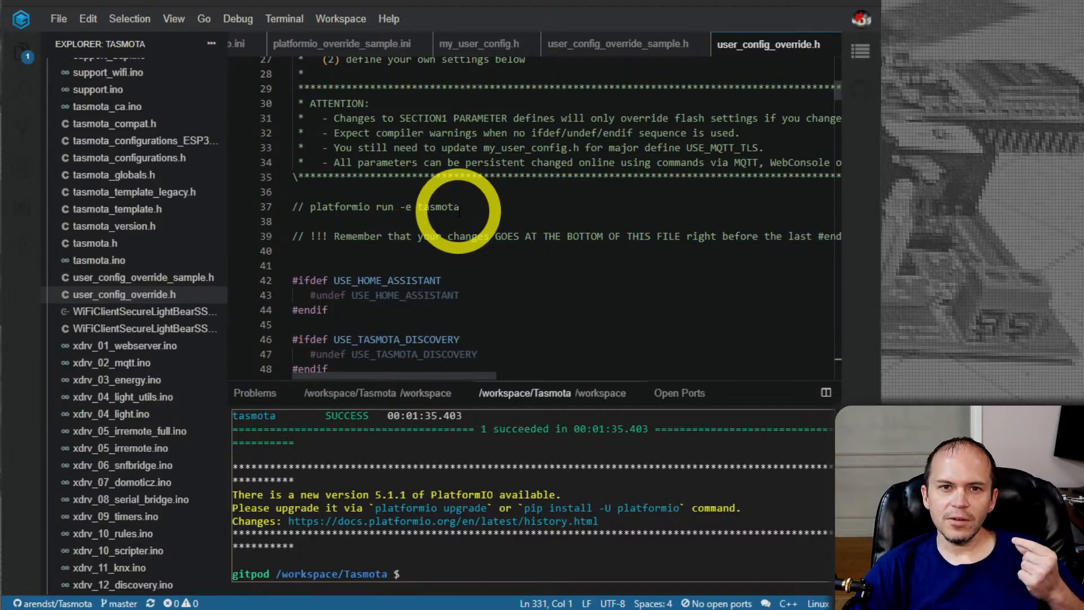
scroll(458, 211, "down", 1)
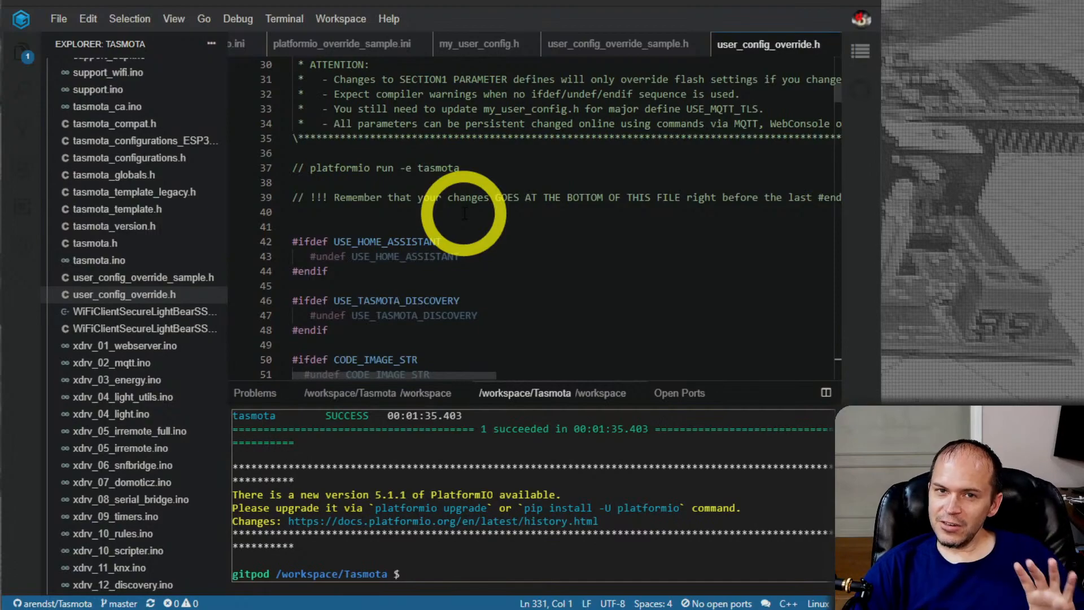
scroll(464, 213, "down", 1)
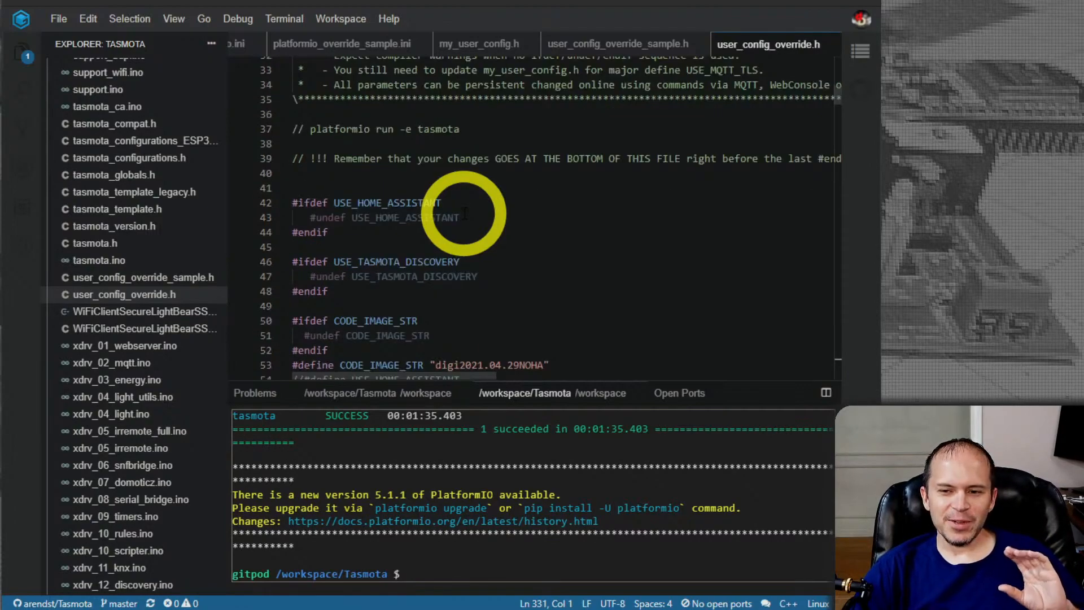
scroll(464, 213, "down", 1)
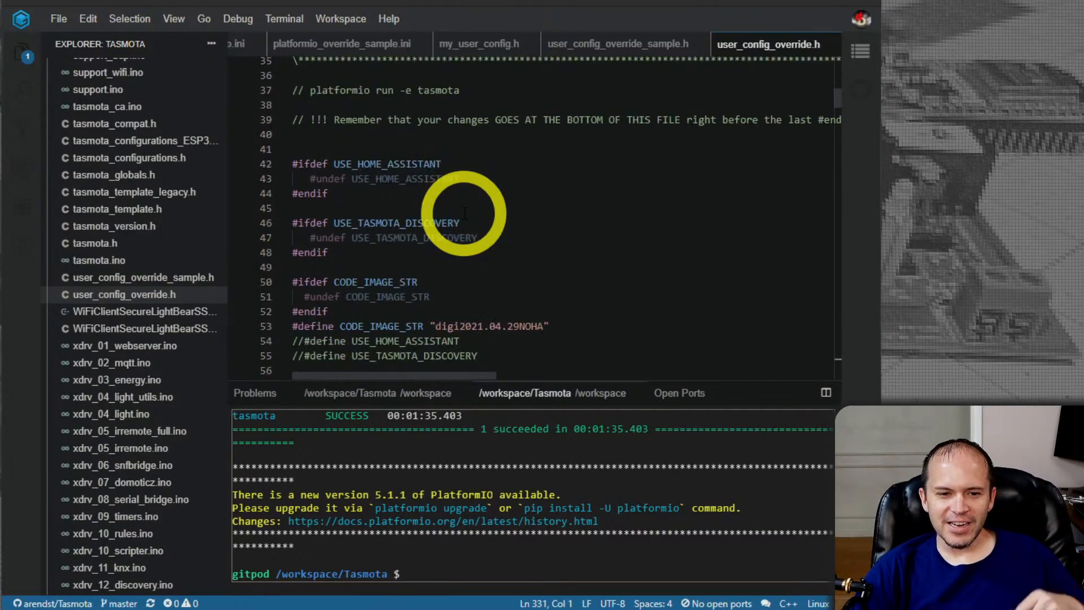
scroll(464, 213, "down", 1)
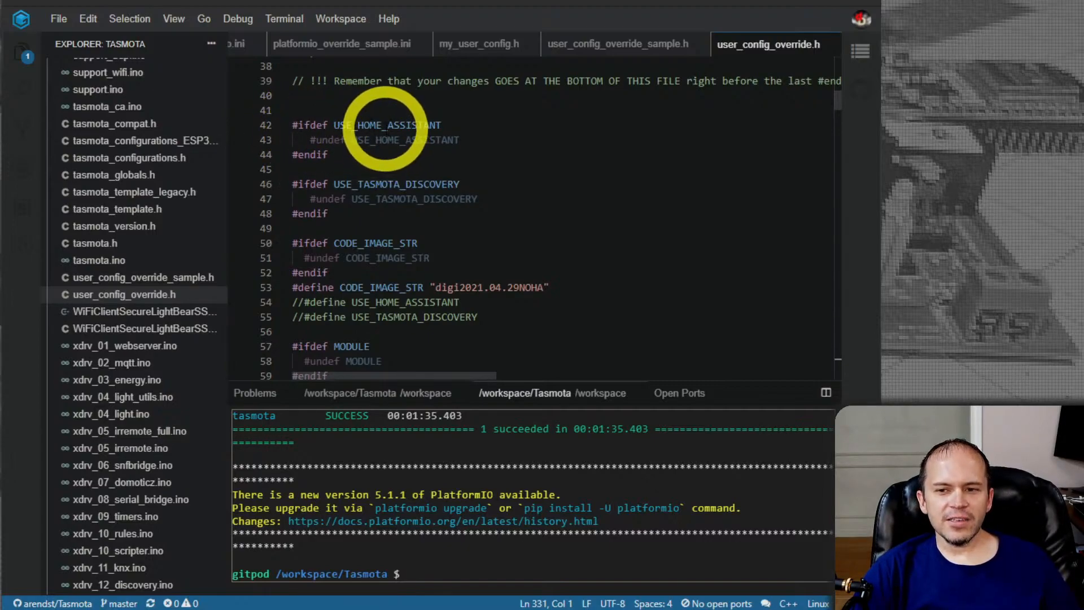
Highlight USE_HOME_ASSISTANT in its #ifdef line and the line defining CODE_IMAGE_STR as "digi2021.04.29NOHA"
double_click(399, 126)
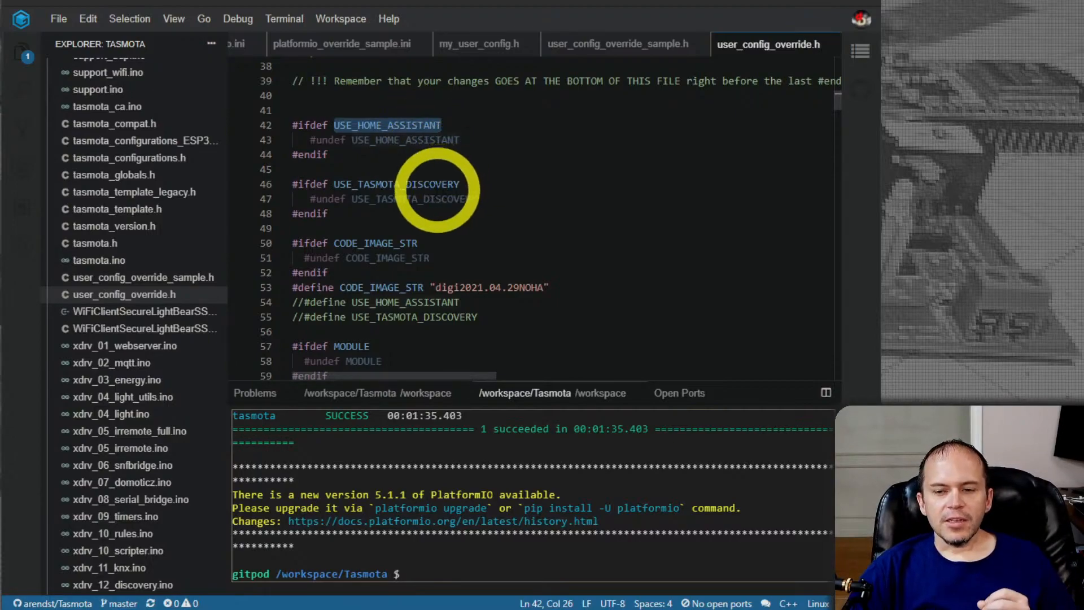
scroll(460, 192, "down", 1)
left_click_drag(552, 248, 282, 248)
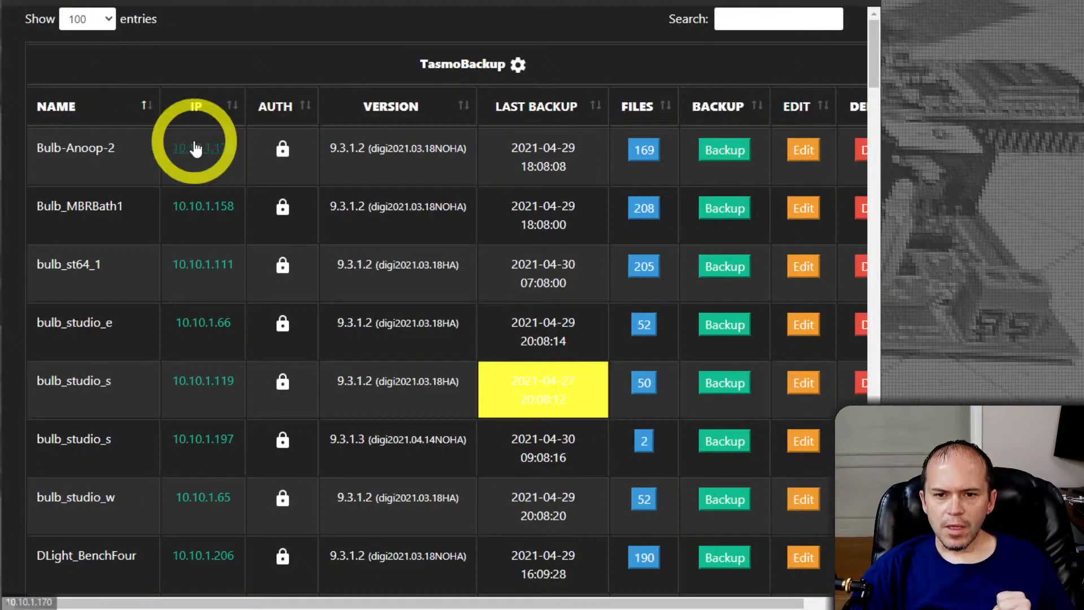
Open the bulb_studio_e device's web interface, view its information page, and highlight the custom image string in the program version
left_click(196, 327)
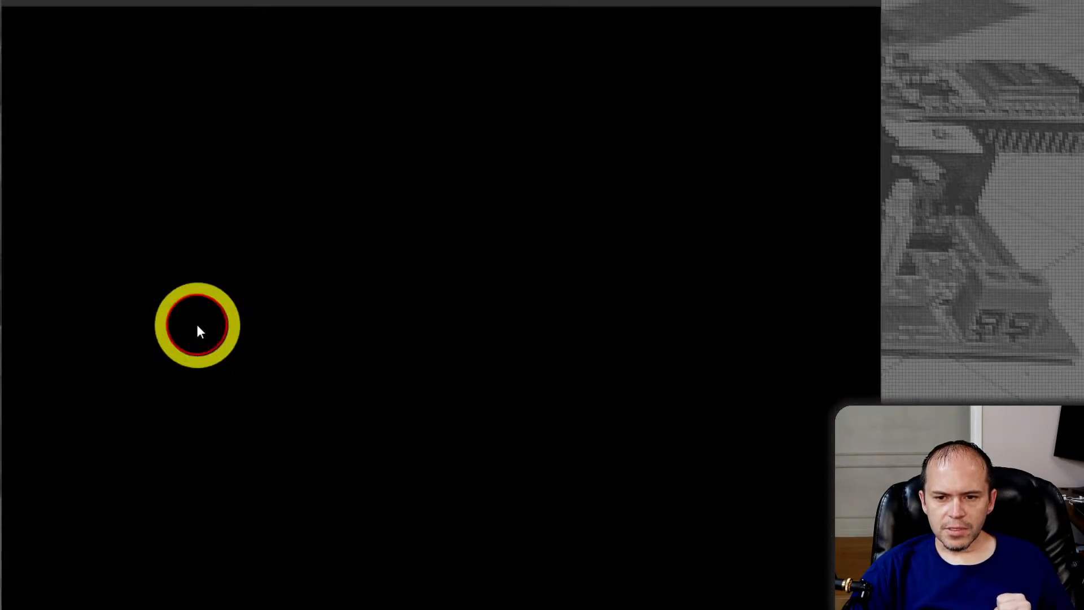
key("Return")
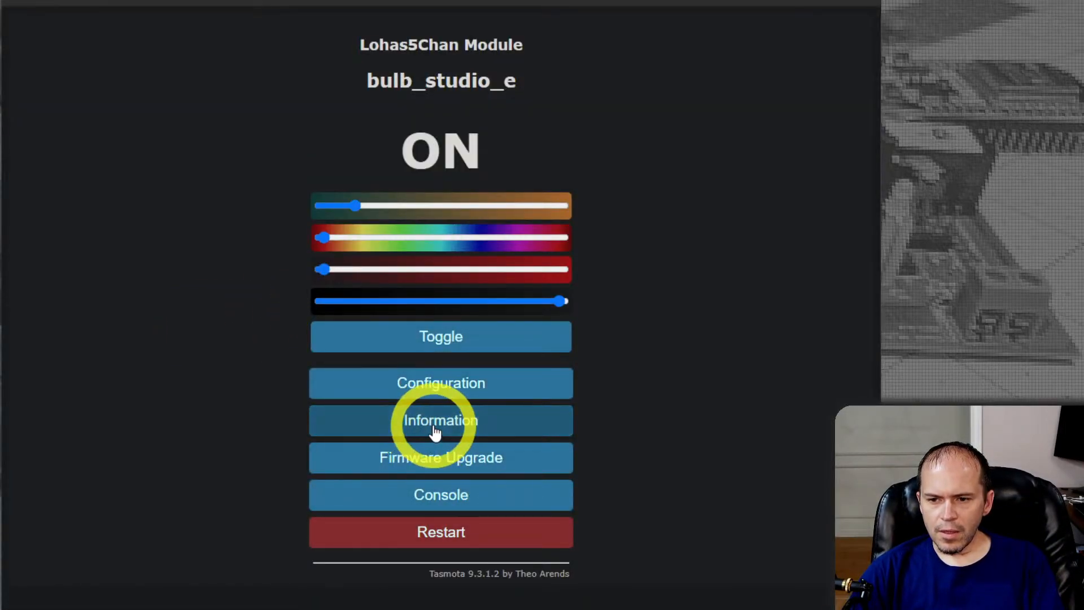
left_click(434, 431)
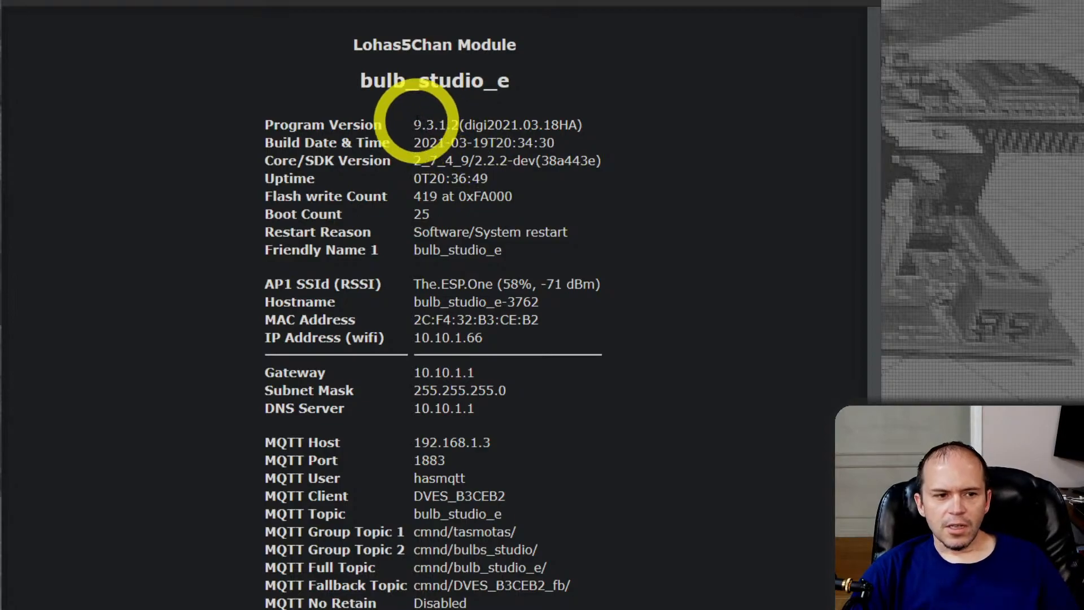
left_click_drag(464, 124, 594, 131)
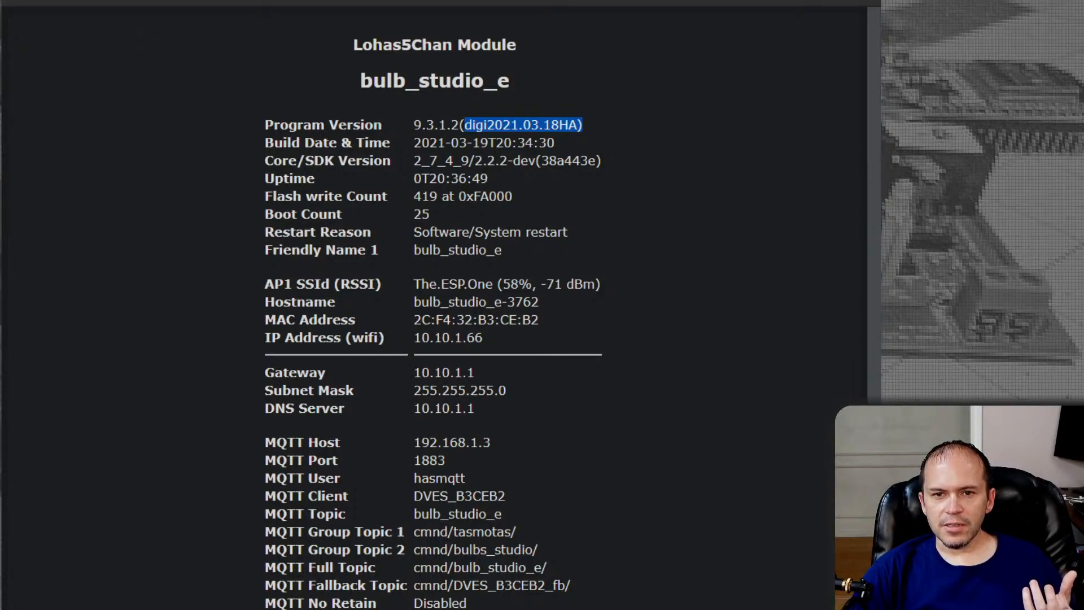
Return to the TasmoBackup device list and highlight the version of bulb_st64_1 and the NOHA suffix in Bulb_MBRBath1's version
left_click(18, 0)
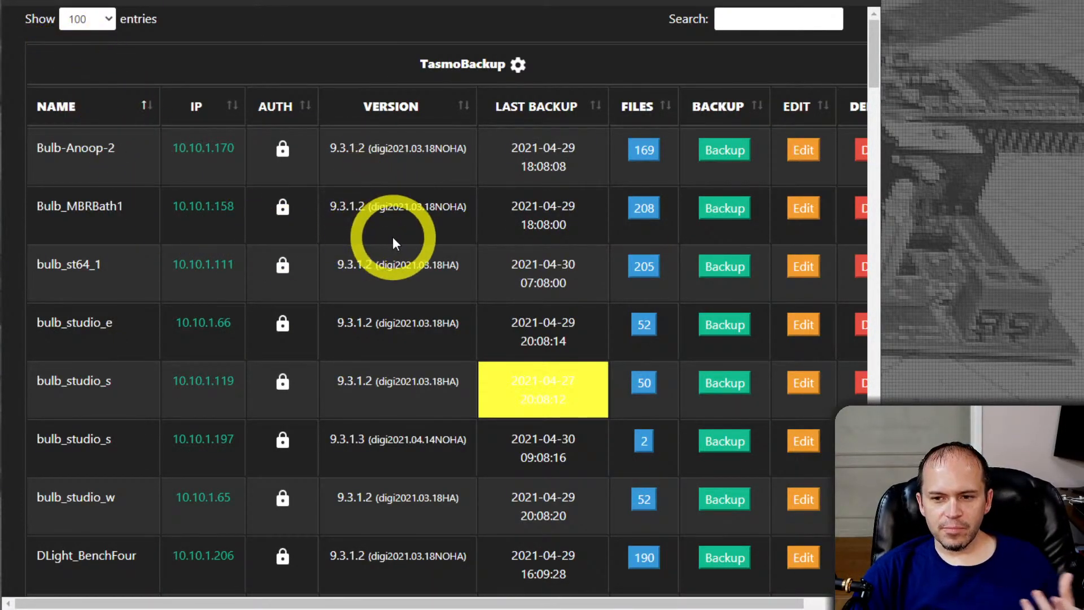
left_click_drag(335, 267, 462, 264)
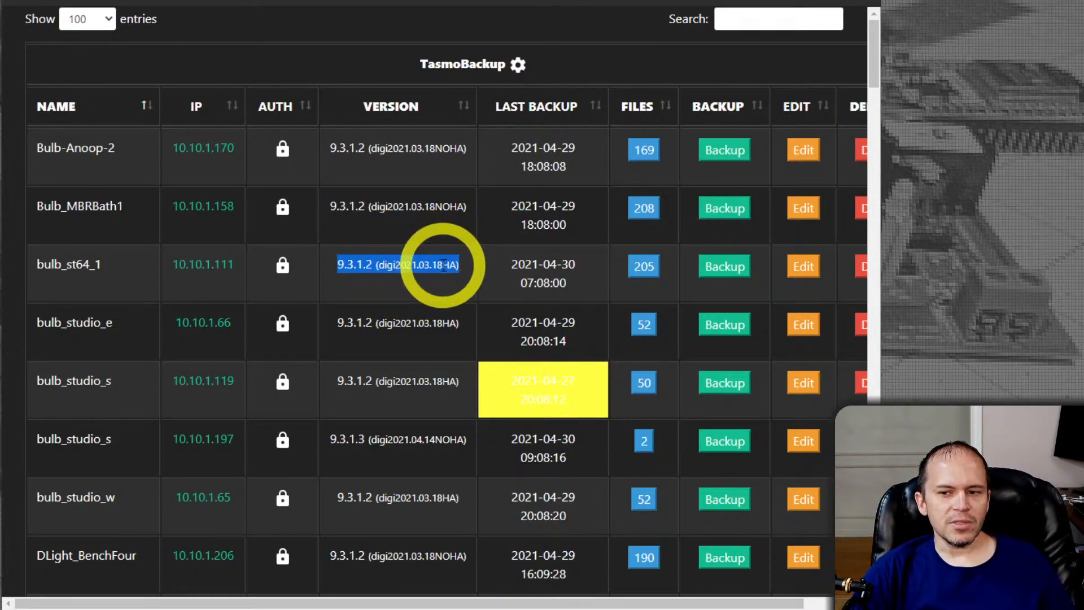
left_click(436, 293)
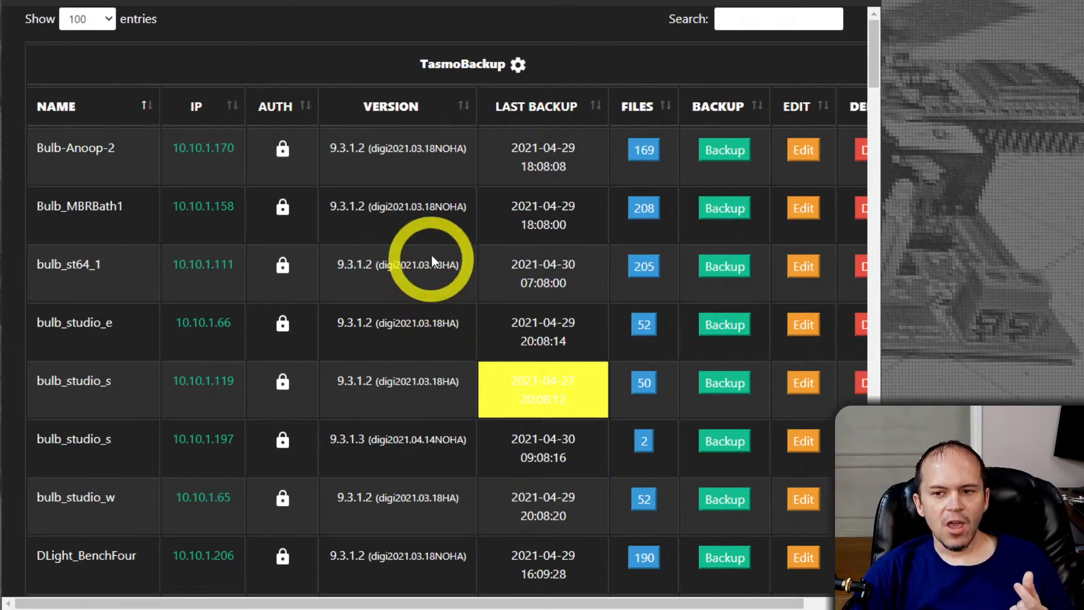
left_click_drag(435, 206, 466, 209)
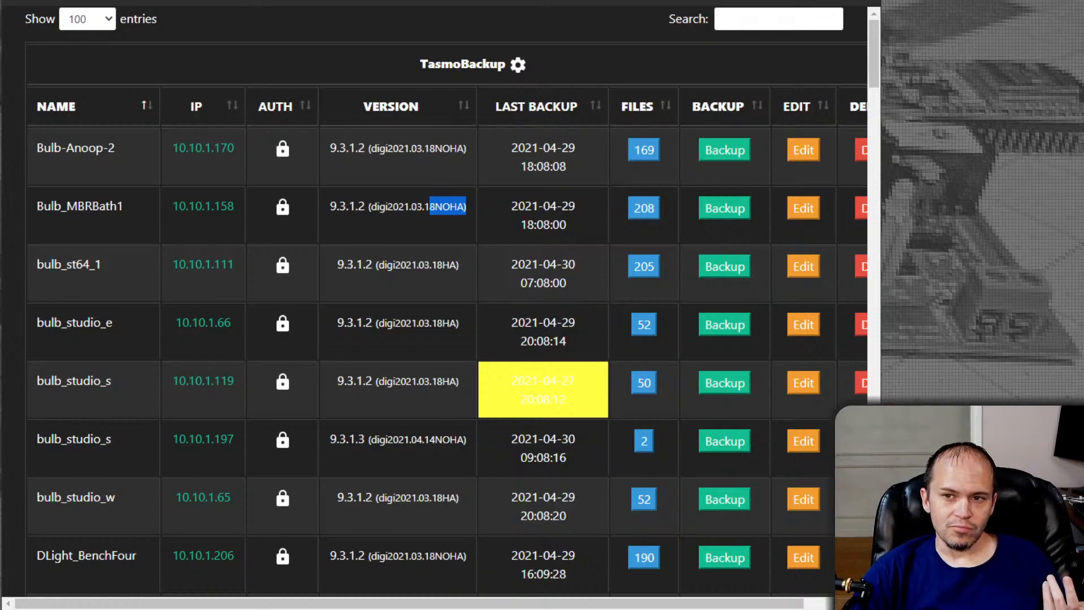
Switch back to Gitpod and highlight the NOHA suffix in CODE_IMAGE_STR and HOME_ASSISTANT in the commented-out define below it
left_click(395, 0)
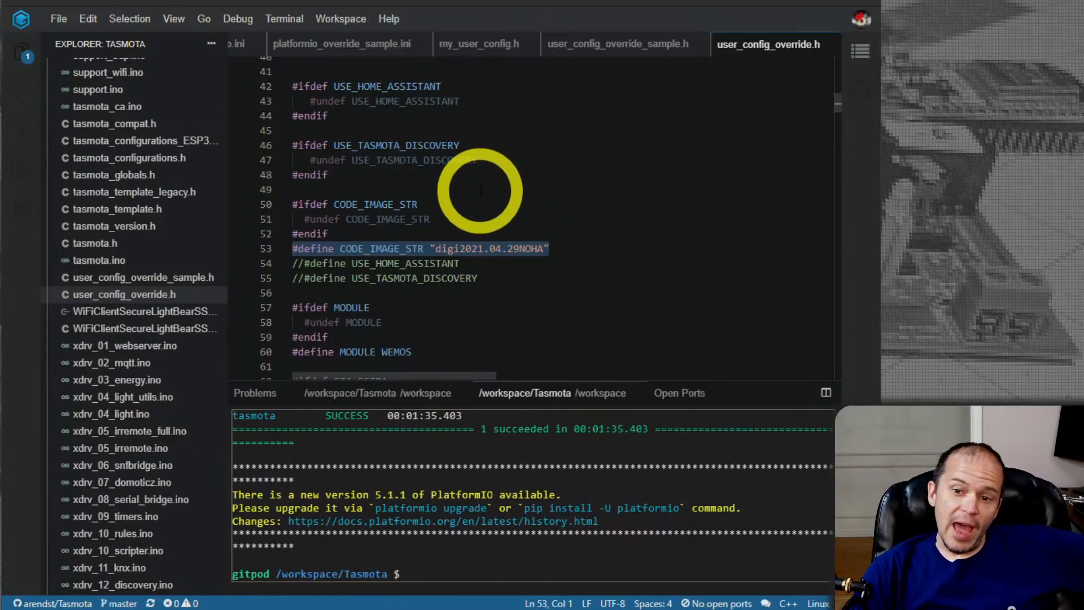
left_click(400, 263)
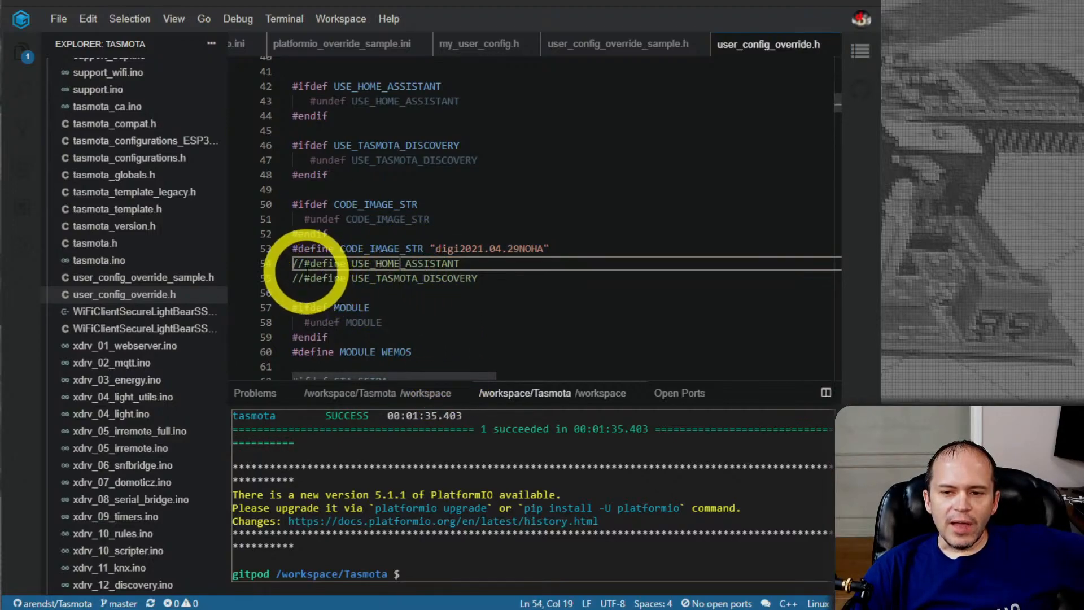
left_click_drag(517, 249, 543, 249)
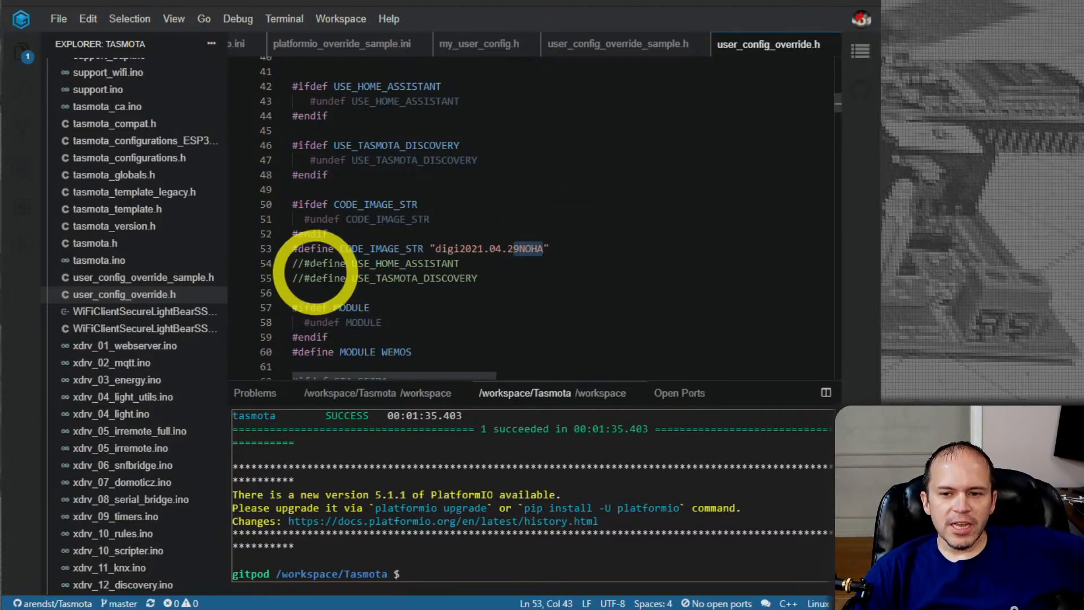
left_click_drag(375, 263, 428, 263)
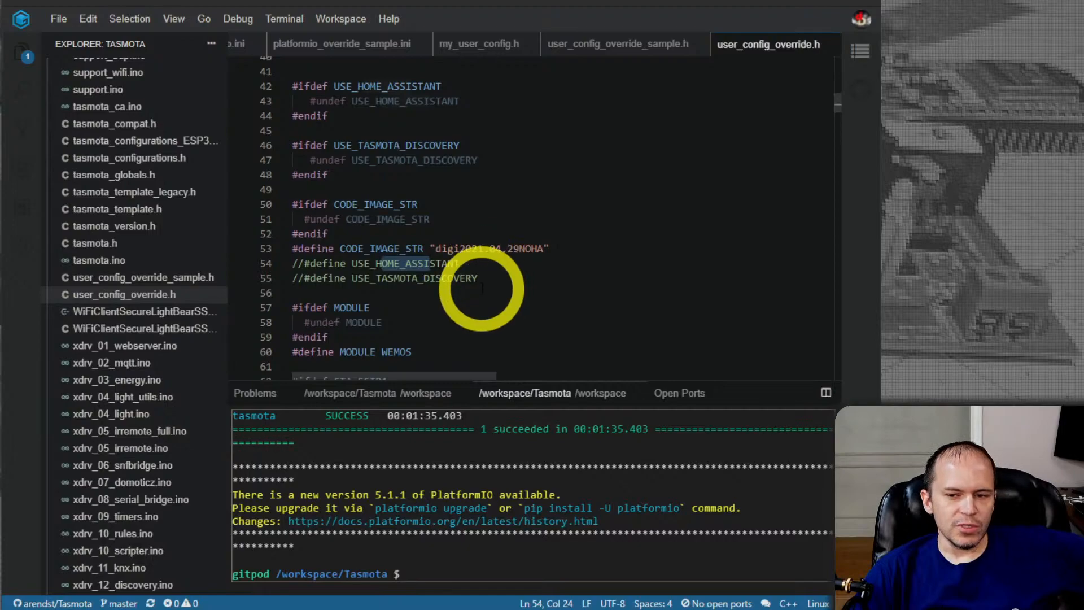
Highlight the WEMOS value in the MODULE define of user_config_override.h
scroll(485, 271, "down", 2)
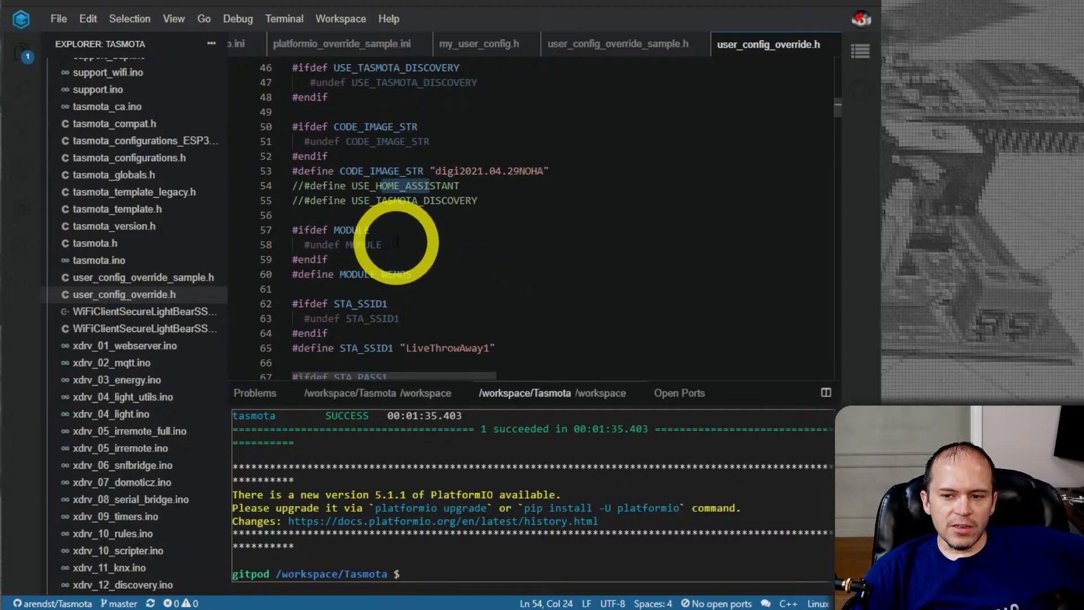
scroll(398, 243, "down", 1)
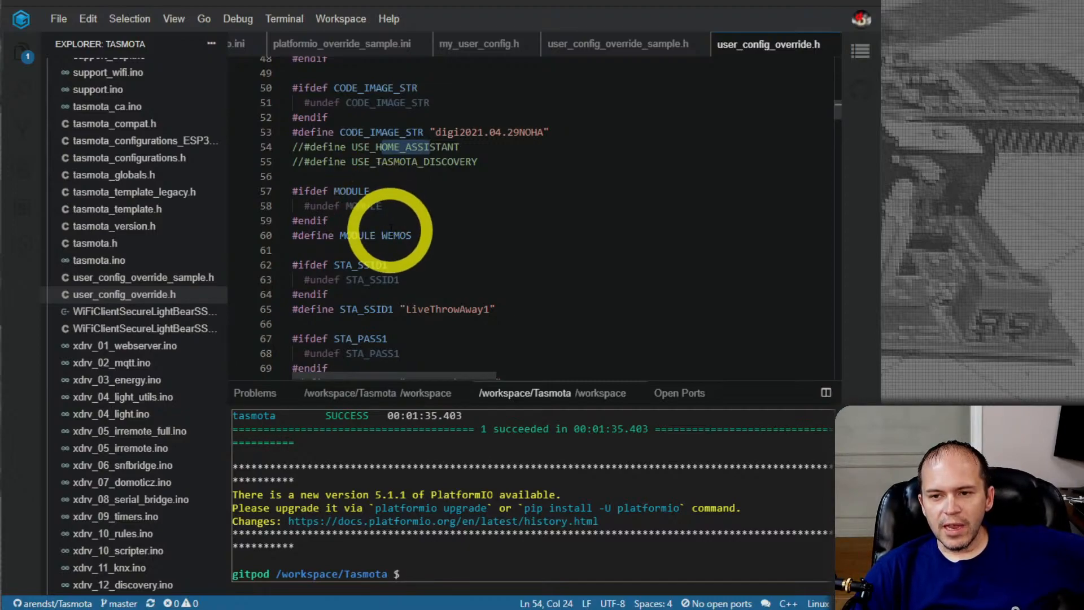
double_click(400, 237)
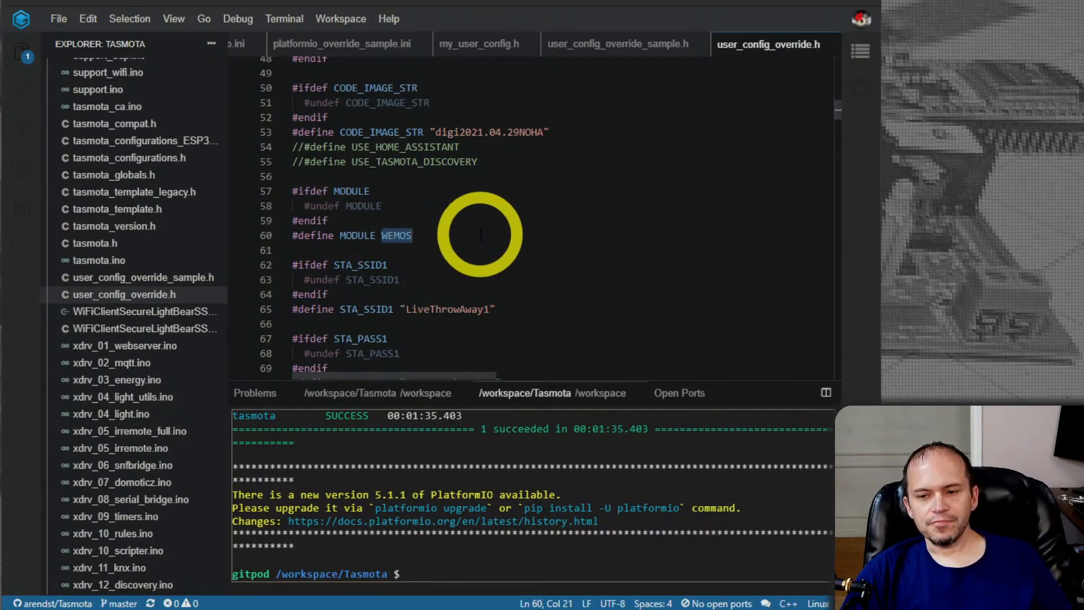
Examine the STA_SSID1 and STA_PASS1 defines, highlighting the Wi-Fi password value, and check the repeated MODULE block beneath them
scroll(481, 235, "down", 1)
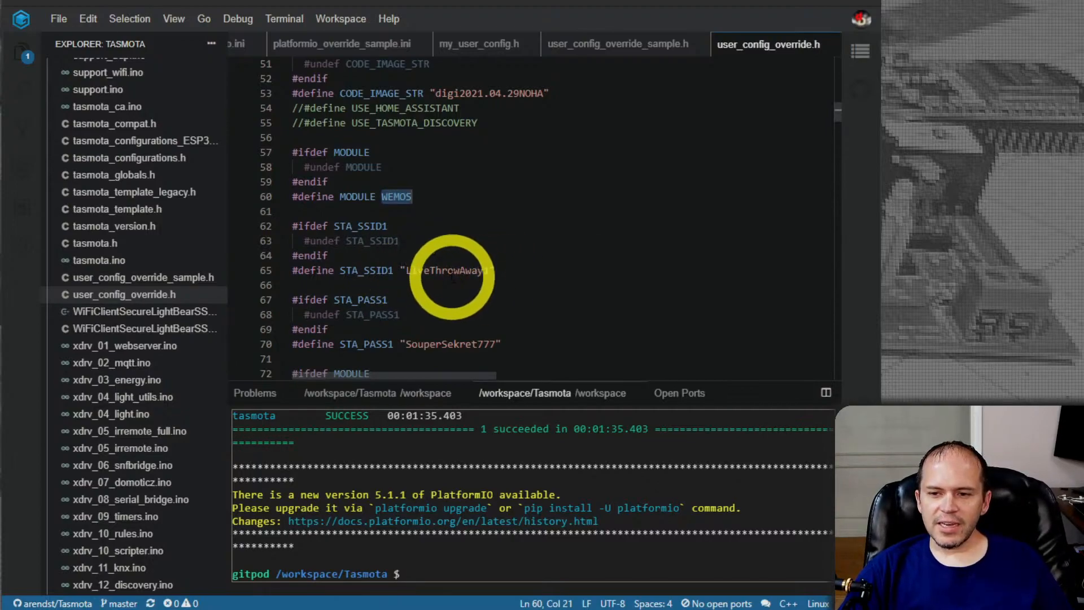
scroll(496, 310, "down", 1)
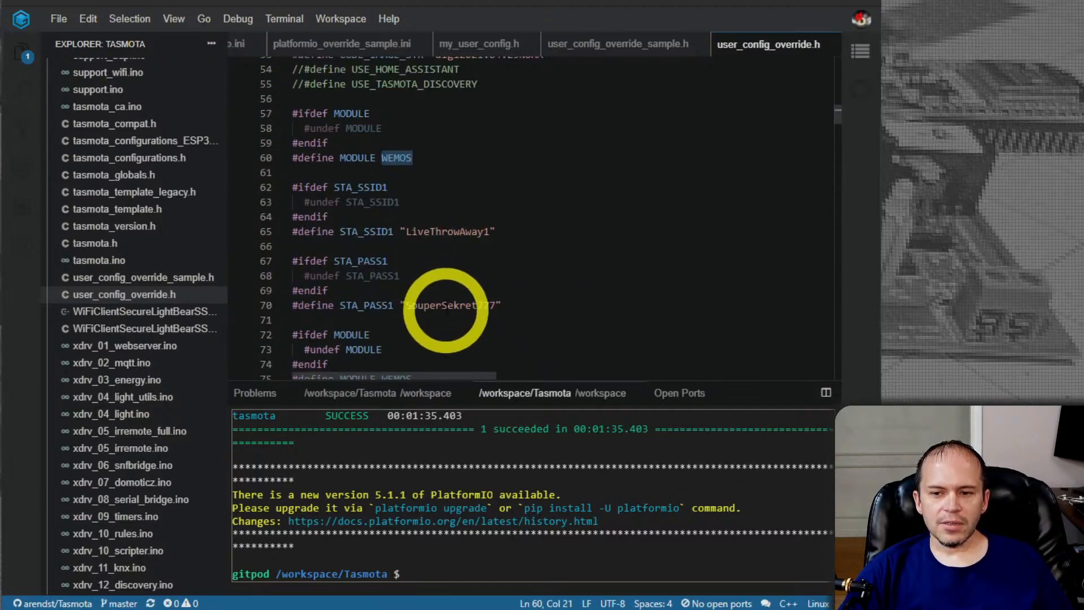
double_click(446, 308)
scroll(635, 298, "down", 1)
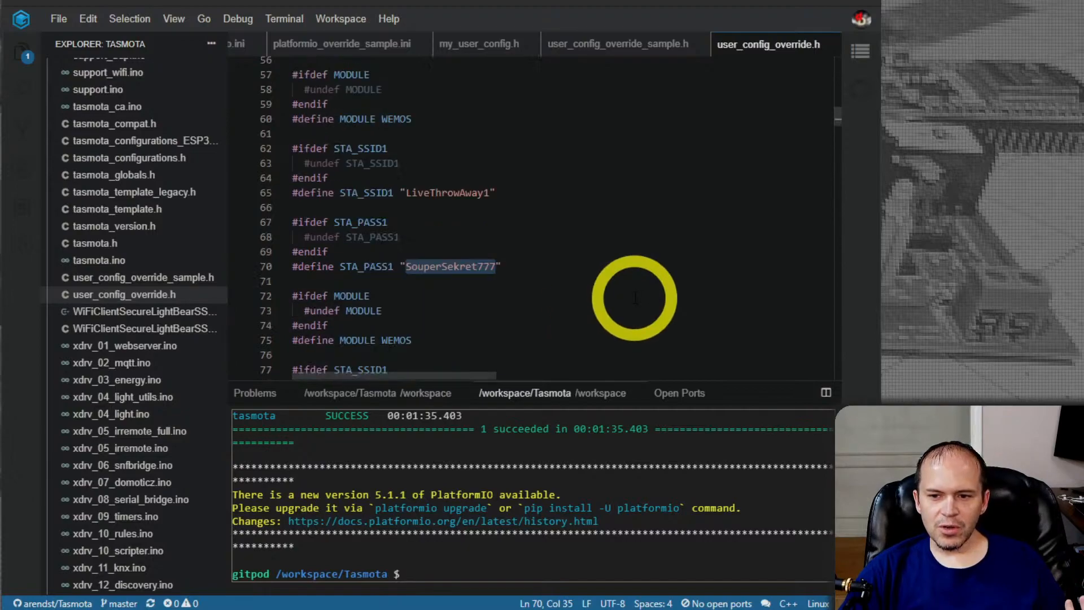
left_click(422, 342)
left_click(449, 294)
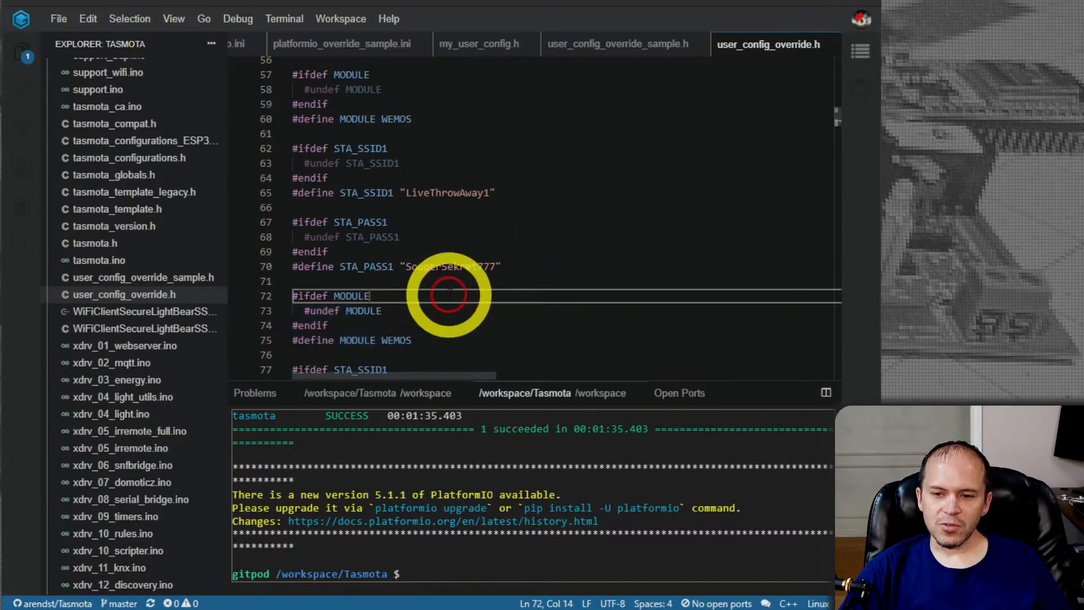
scroll(545, 307, "up", 1)
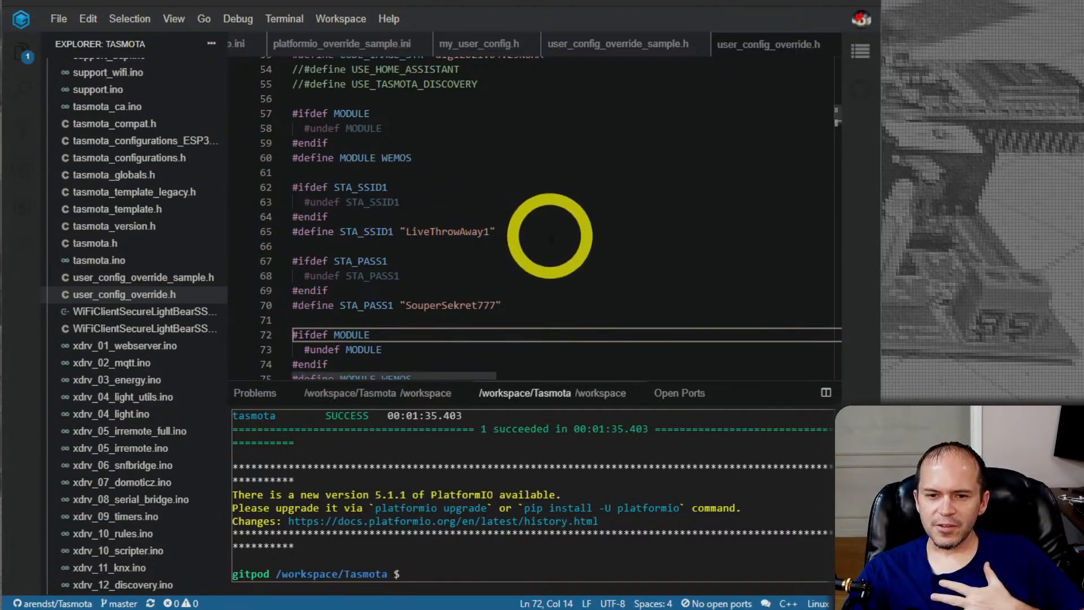
left_click(551, 235)
Examine the Wi-Fi fallback settings, highlighting WIFI_MANAGER in the WIFI_CONFIG_TOOL define and the passphrase value in WIFI_AP_PASSPHRASE
scroll(552, 234, "down", 7)
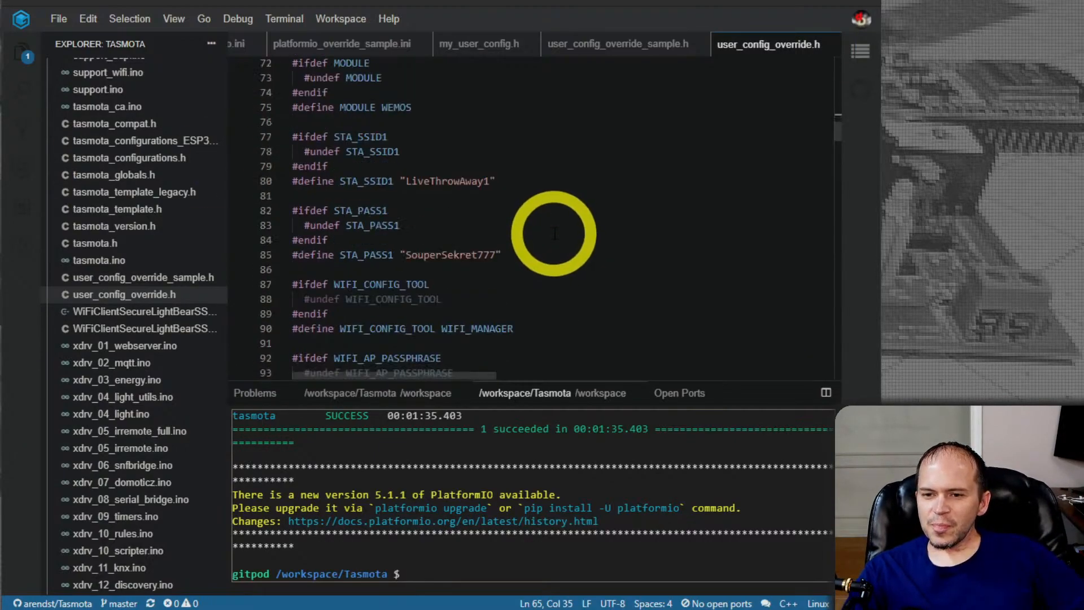
scroll(554, 231, "down", 1)
scroll(559, 240, "down", 1)
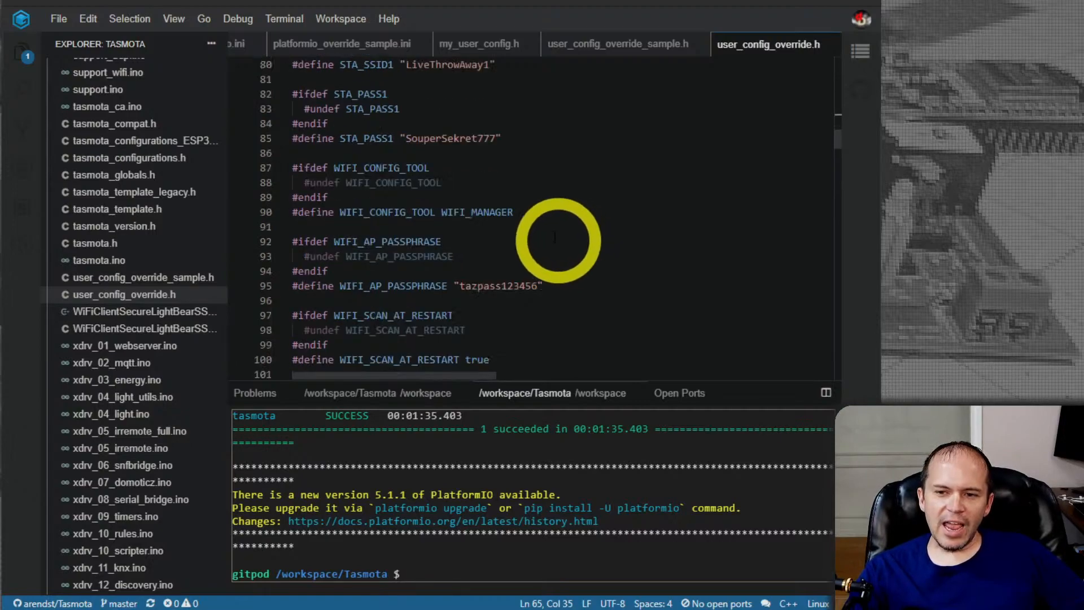
double_click(500, 213)
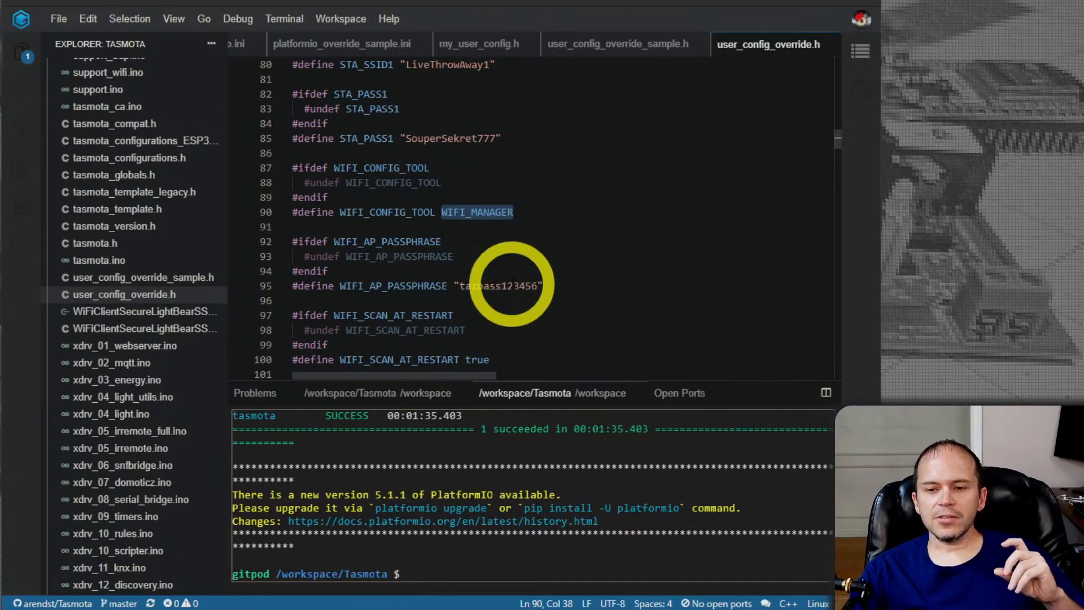
double_click(500, 285)
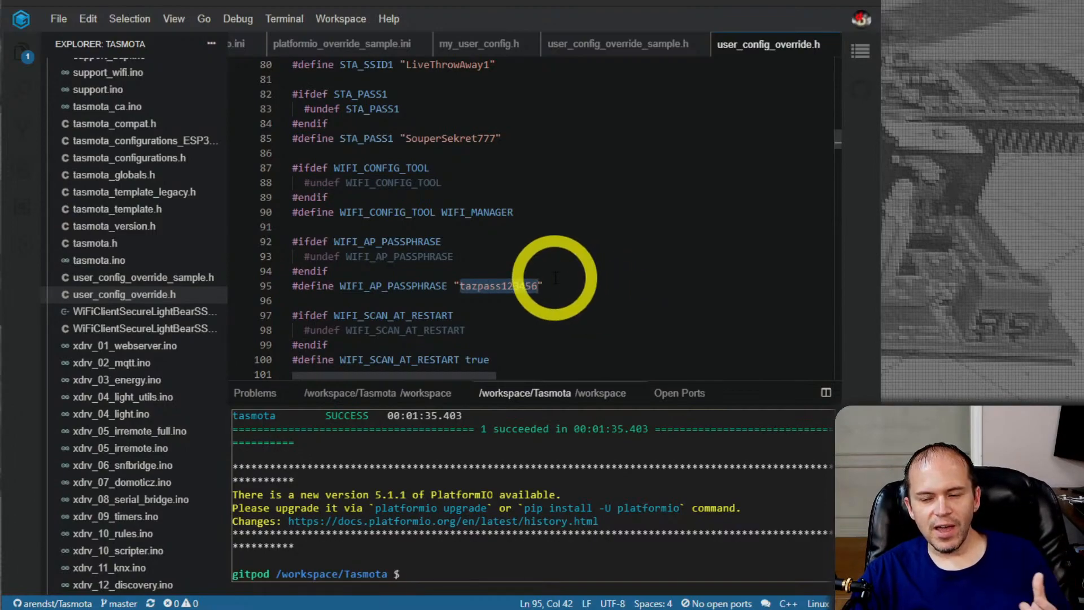
left_click(481, 288)
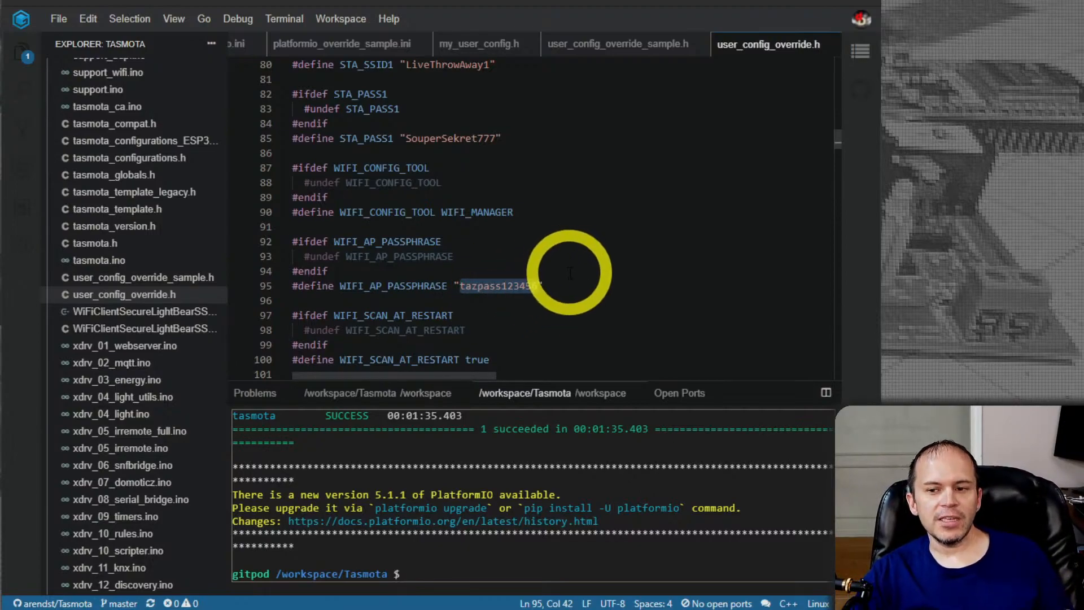
left_click(498, 326)
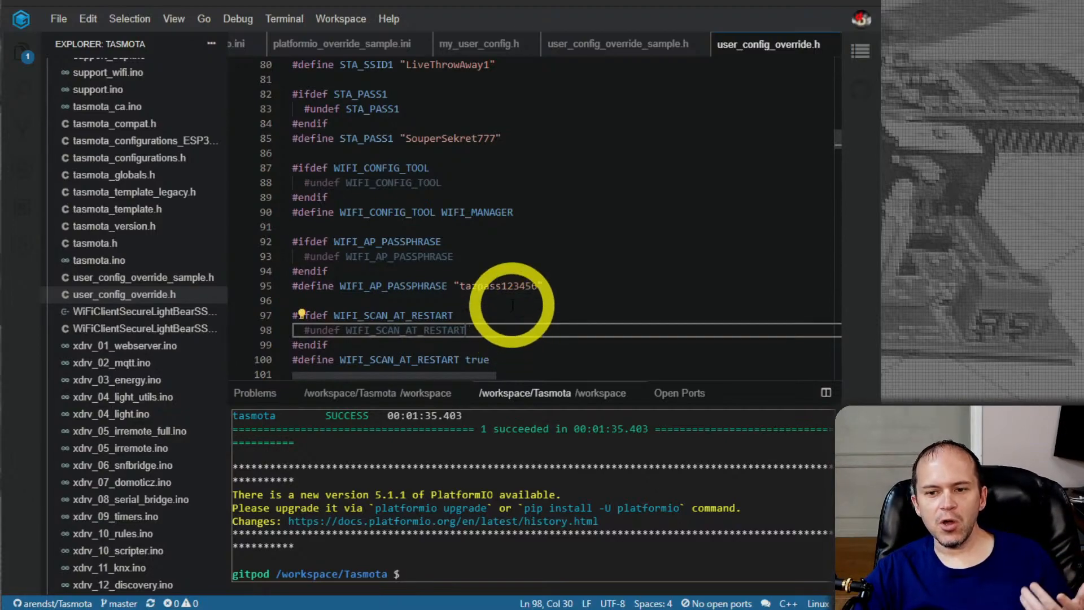
mouse_move(504, 288)
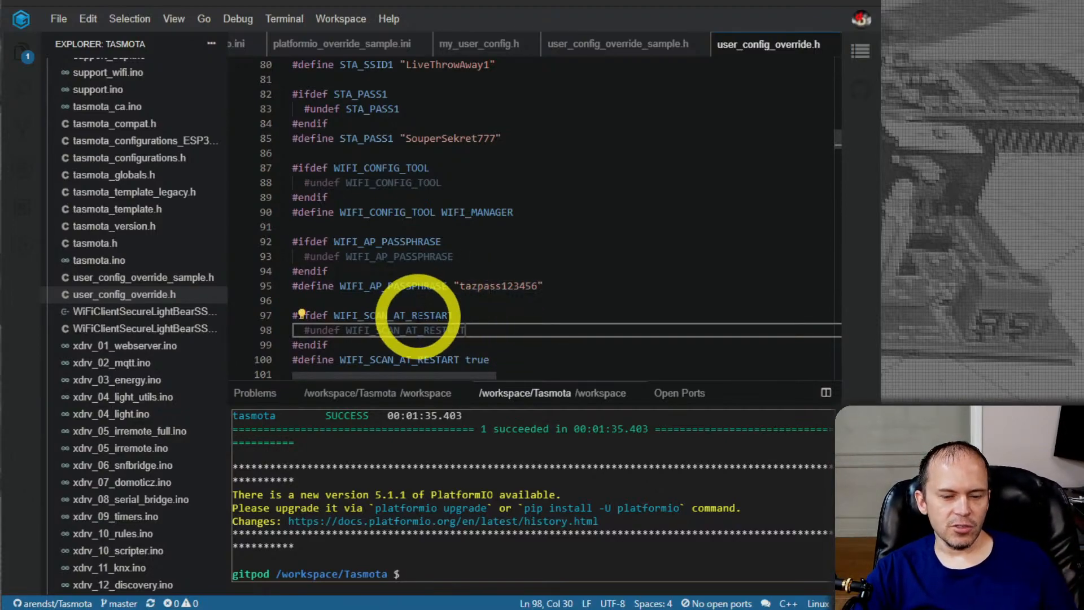
Review the WIFI_SCAN_AT_RESTART, WIFI_SCAN_REGULARLY, MQTT_USER and MQTT_POWER_RETAIN defines in user_config_override.h
scroll(431, 309, "down", 1)
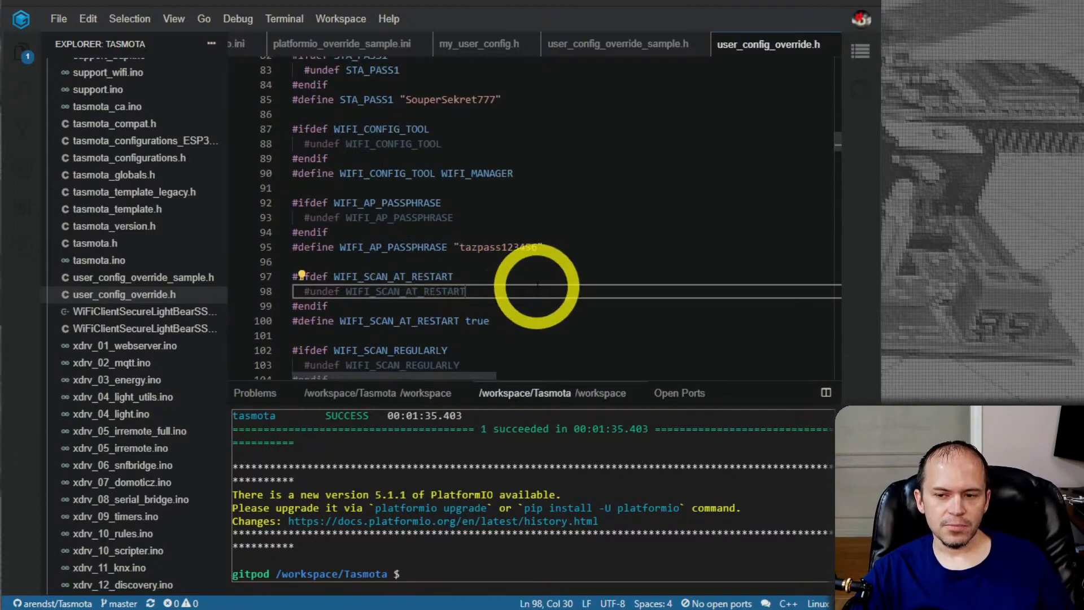
scroll(559, 311, "down", 1)
scroll(582, 310, "down", 3)
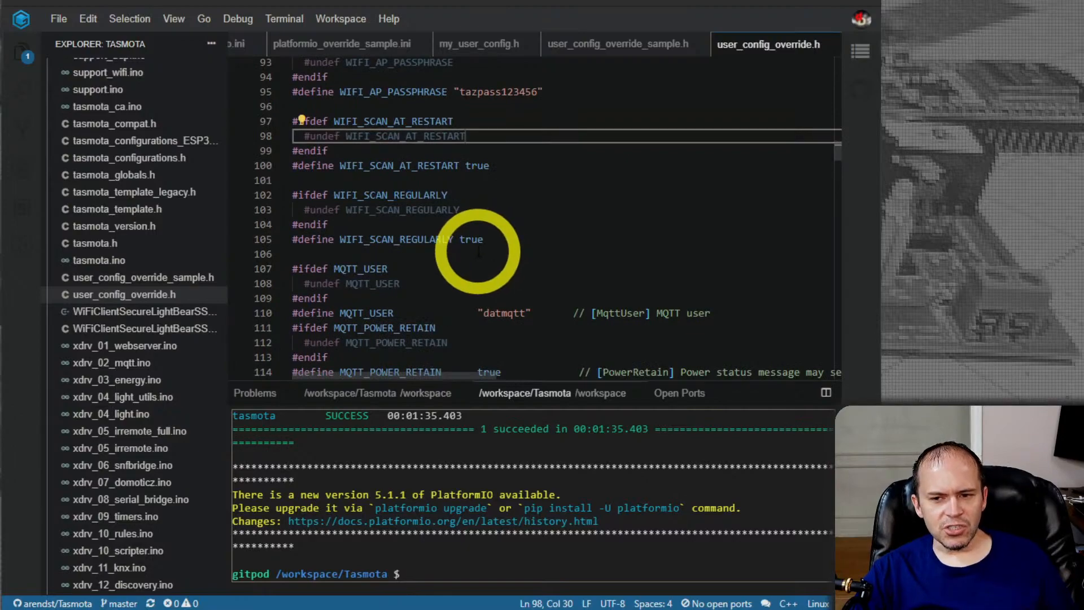
scroll(480, 248, "down", 1)
scroll(441, 266, "down", 2)
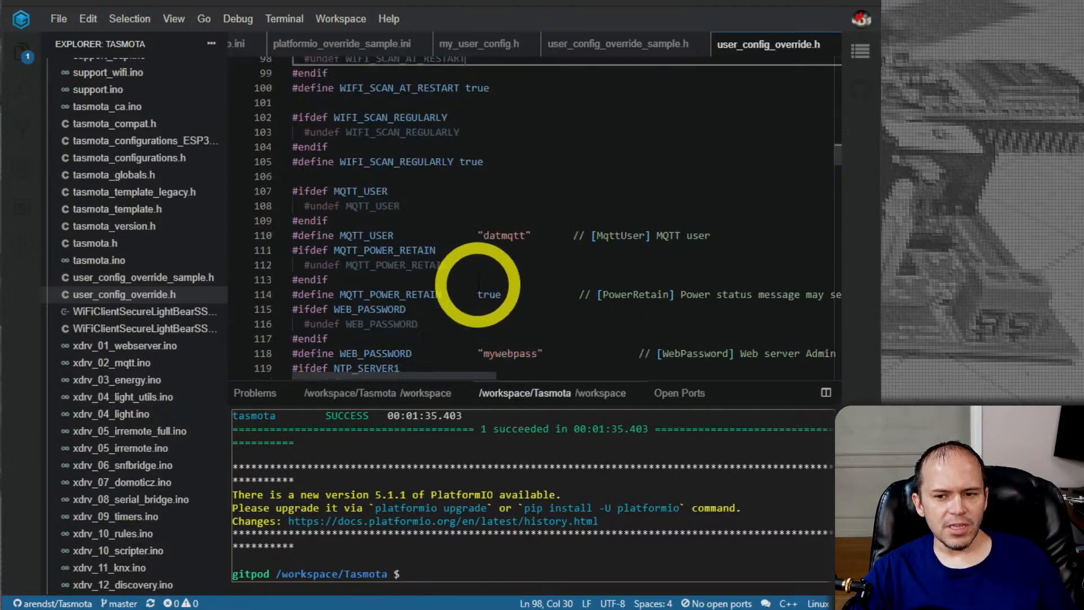
Review the WEB_PASSWORD define, the three NTP_SERVER defines and the daylight saving time block in user_config_override.h
scroll(525, 260, "down", 1)
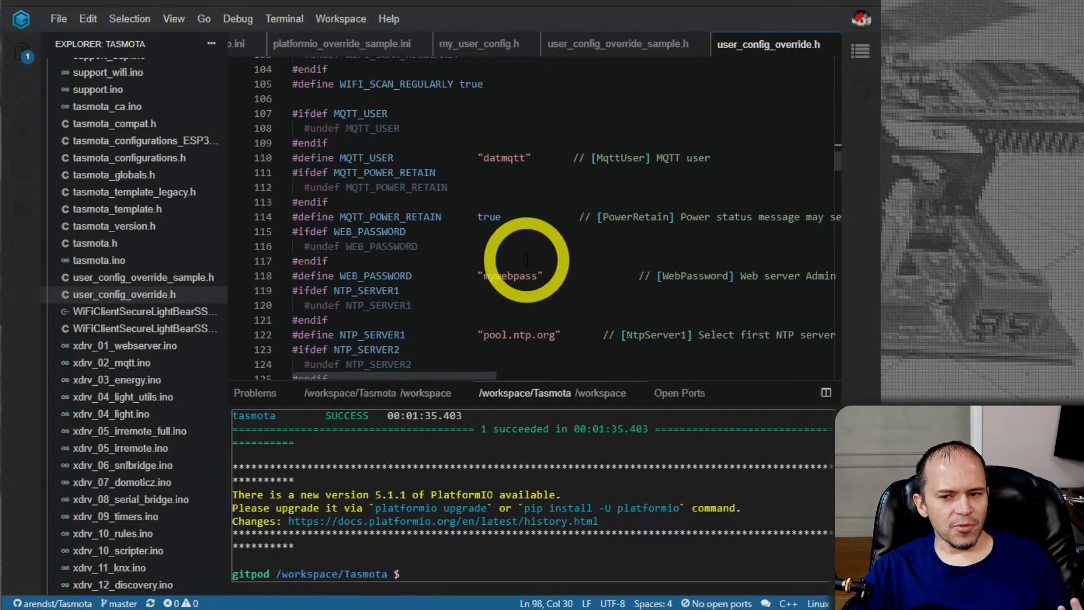
scroll(520, 245, "down", 1)
scroll(468, 219, "down", 1)
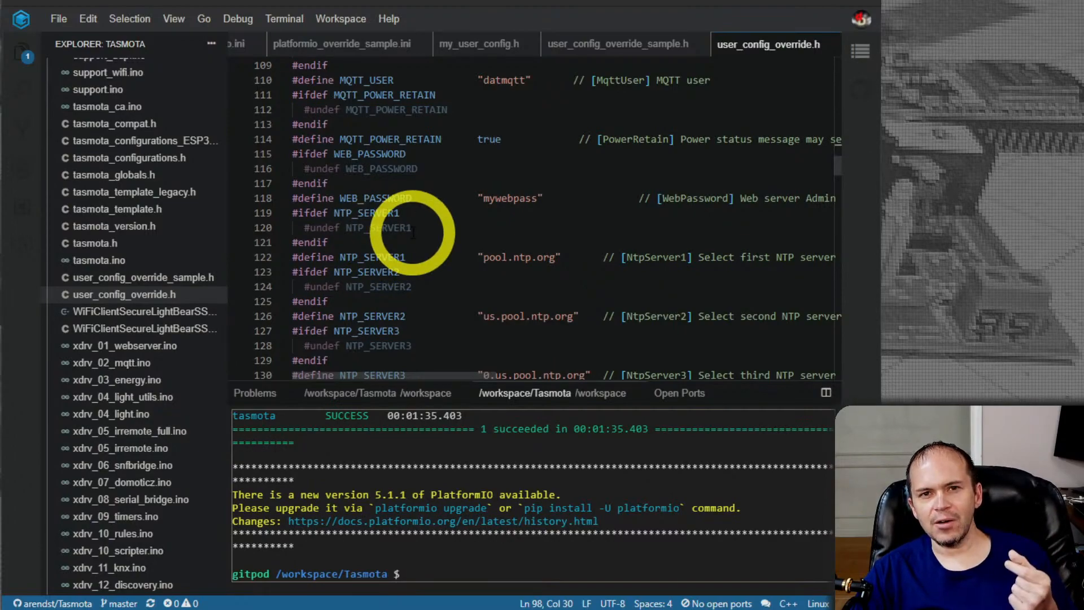
scroll(413, 231, "down", 3)
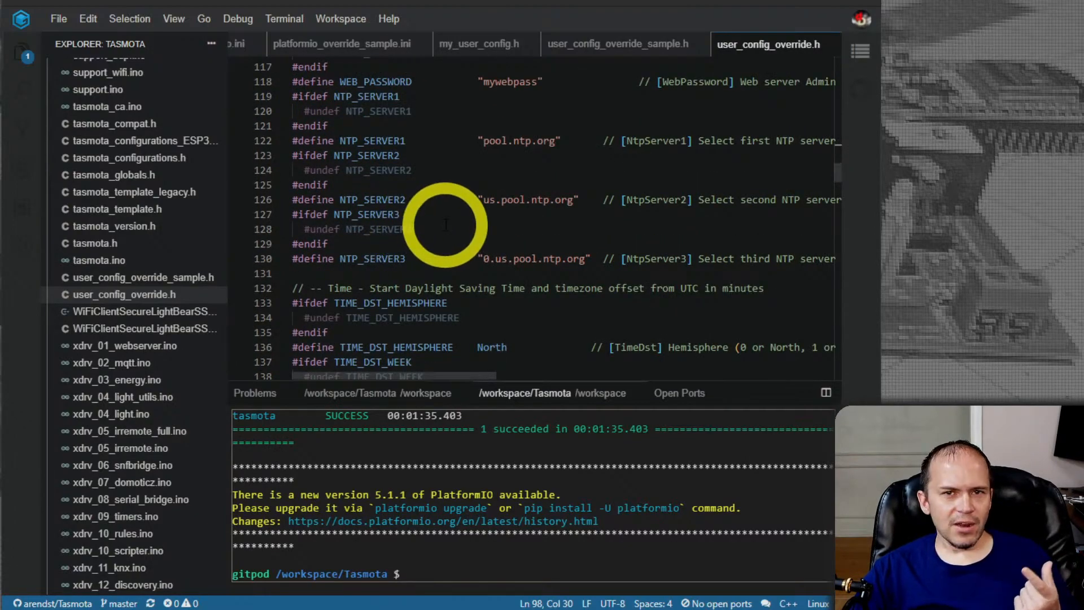
scroll(445, 224, "down", 8)
scroll(445, 225, "down", 4)
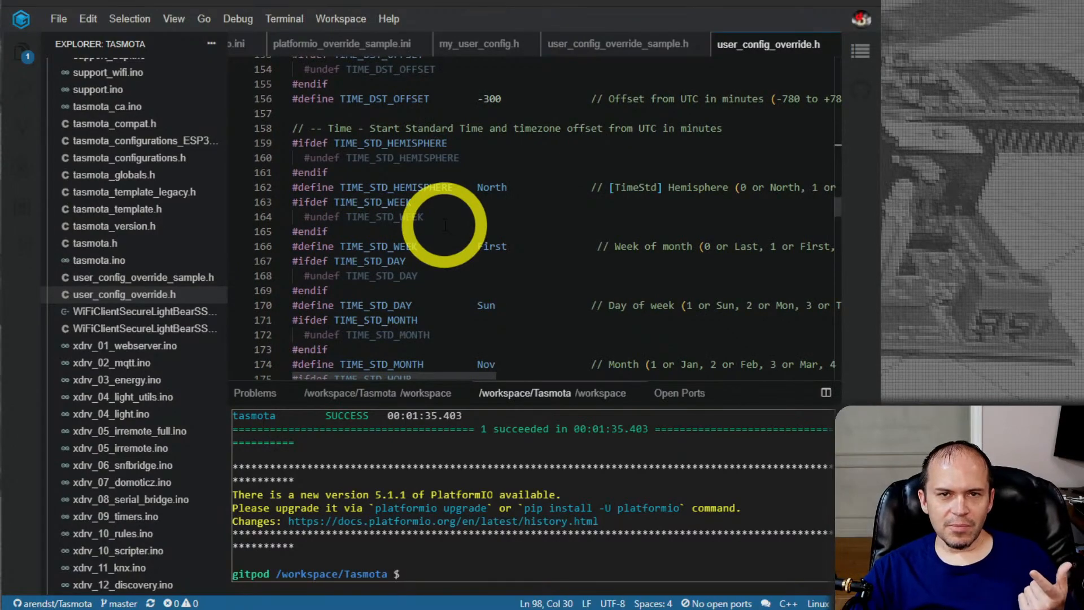
Examine the standard time, LATITUDE and LONGITUDE, and application defines, including APP_TIMEZONE, TEMP_CONVERSION and ENERGY_VOLTAGE_ALWAYS
scroll(445, 224, "down", 1)
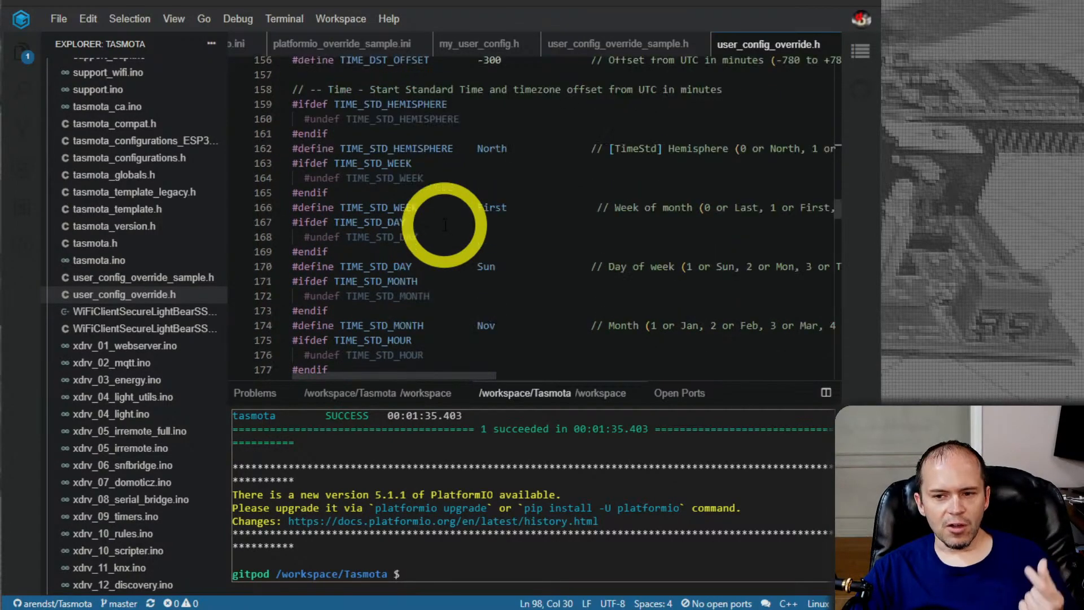
scroll(445, 224, "down", 5)
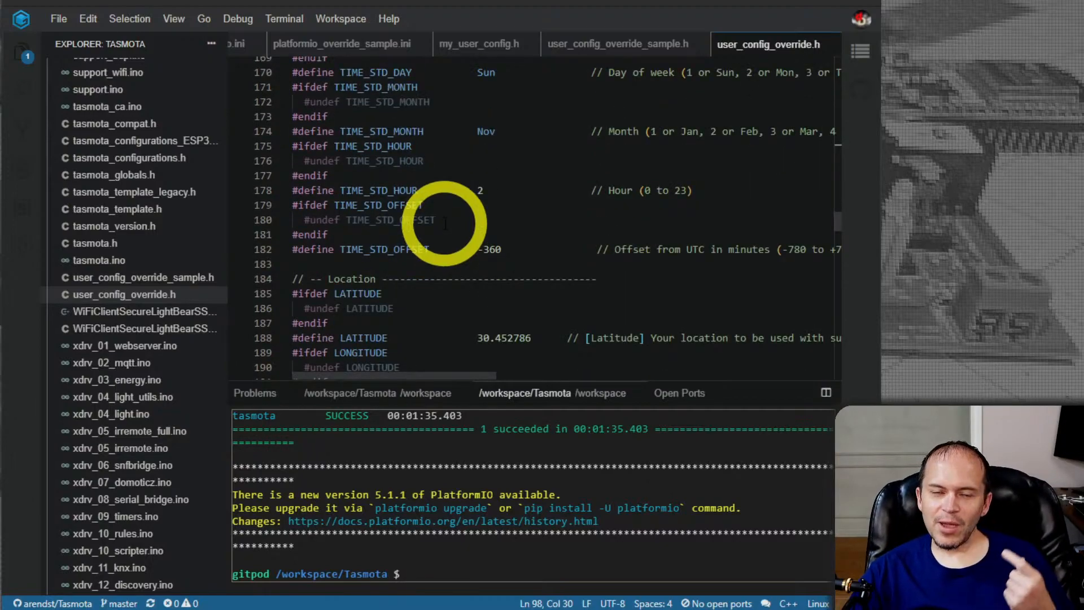
scroll(446, 225, "down", 1)
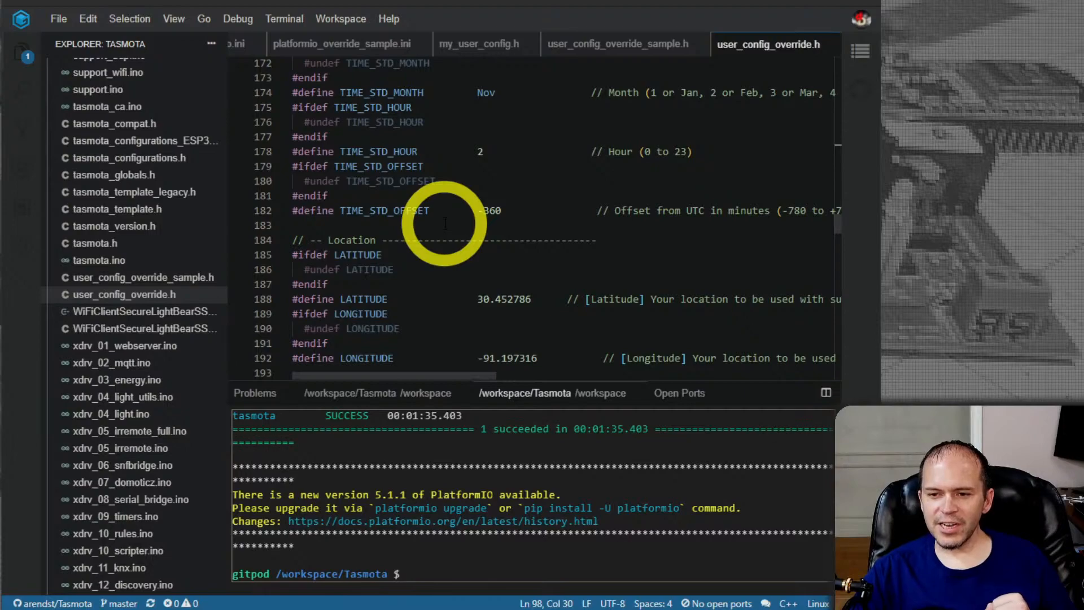
scroll(446, 224, "down", 2)
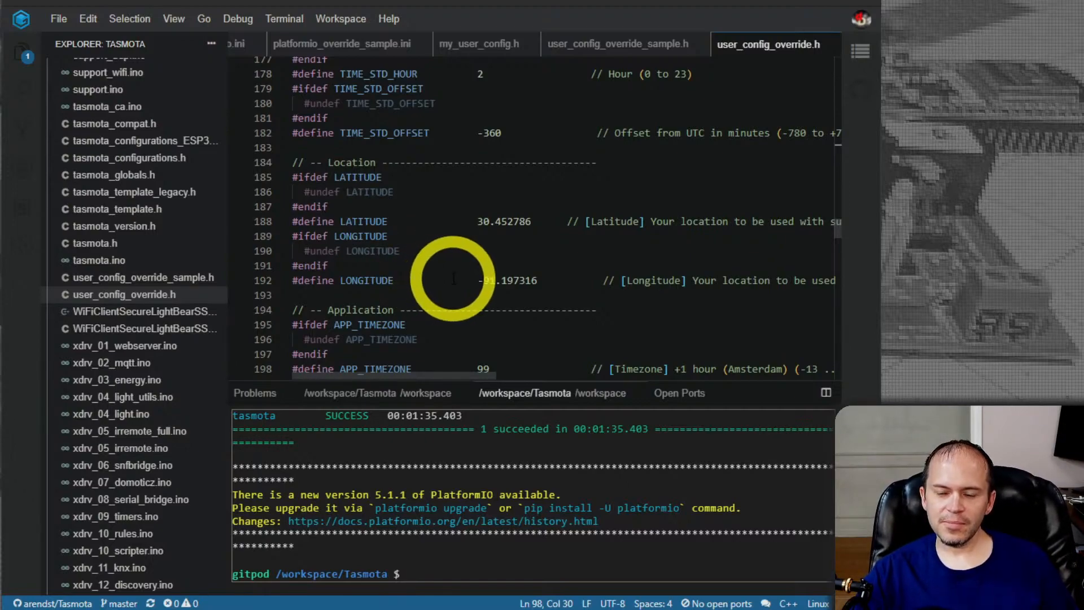
scroll(446, 276, "down", 2)
scroll(450, 283, "down", 4)
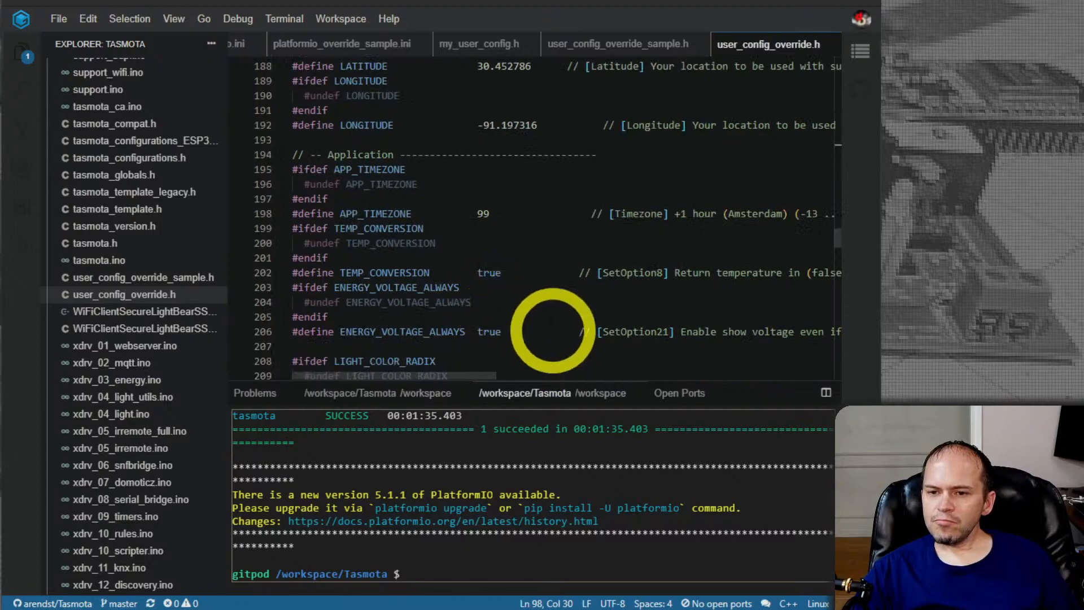
Check the first disabled features in the #undef list, highlighting USE_EMULATION, USE_EMULATION_WEMO and USE_DOMOTICZ
scroll(535, 296, "down", 3)
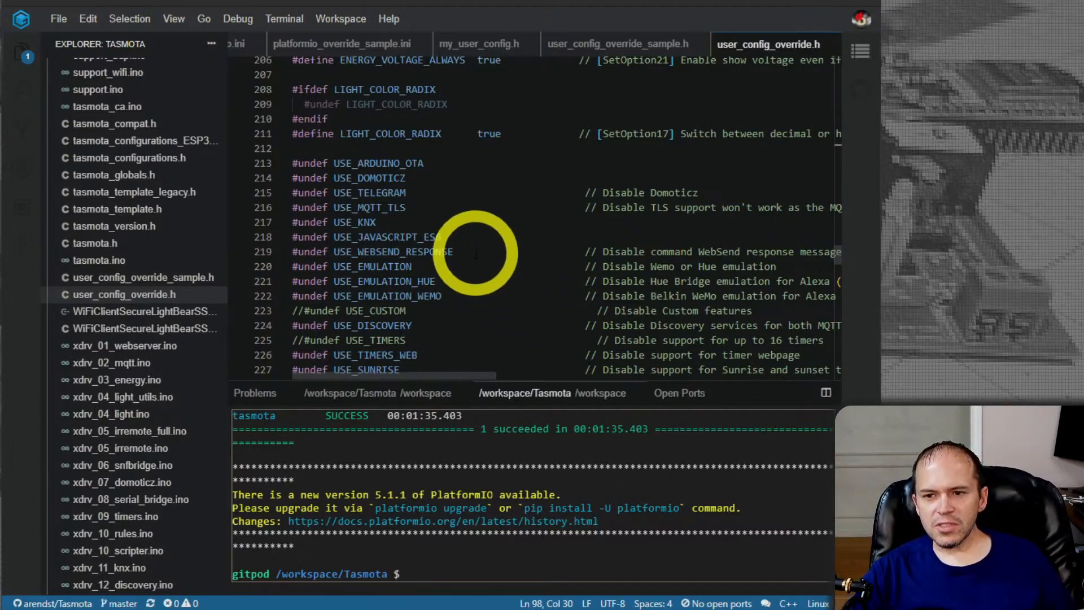
double_click(385, 267)
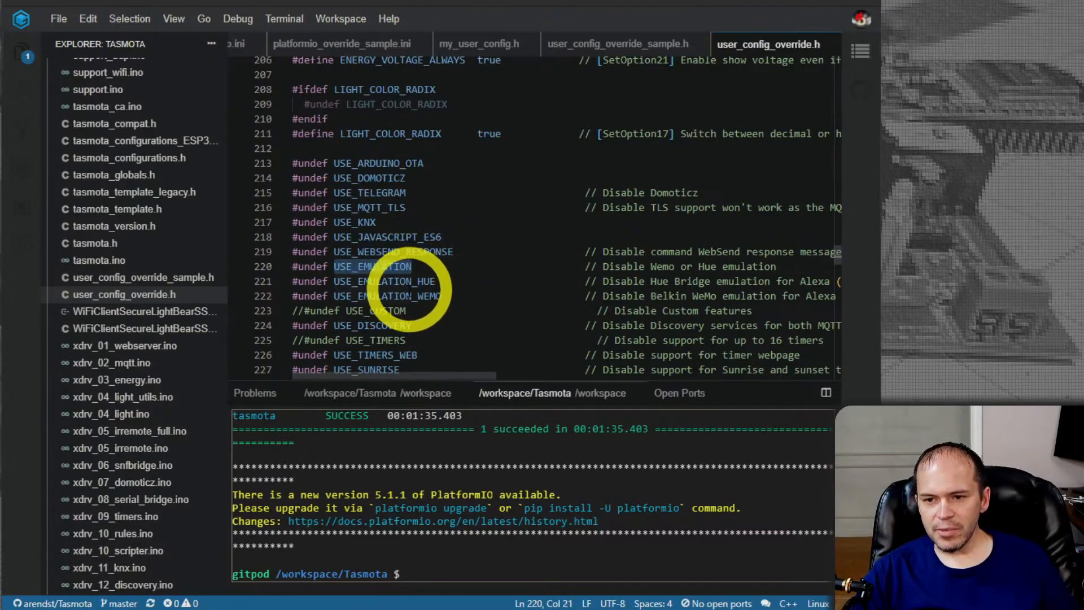
double_click(407, 295)
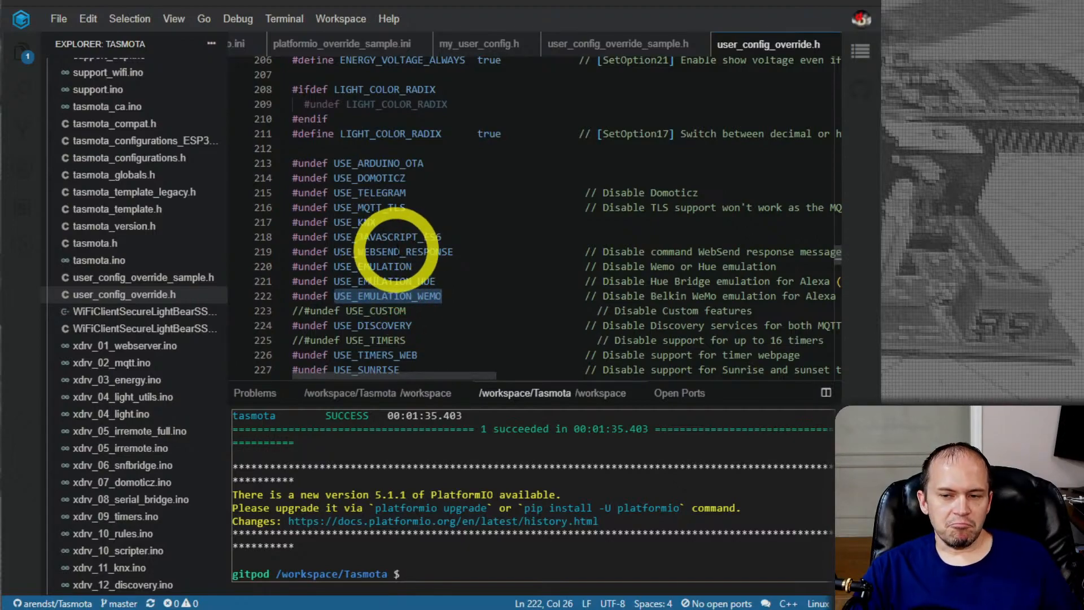
double_click(375, 179)
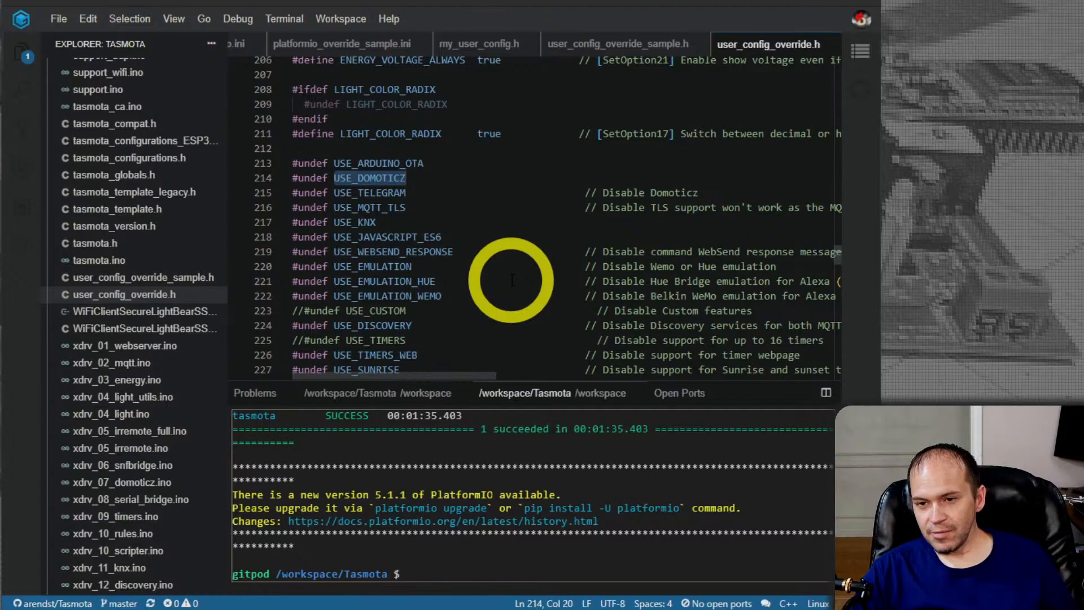
Review the disabled device-support entries further down the #undef list, highlighting USE_EXS_DIMMER and USE_SONOFF_D1
scroll(512, 280, "down", 2)
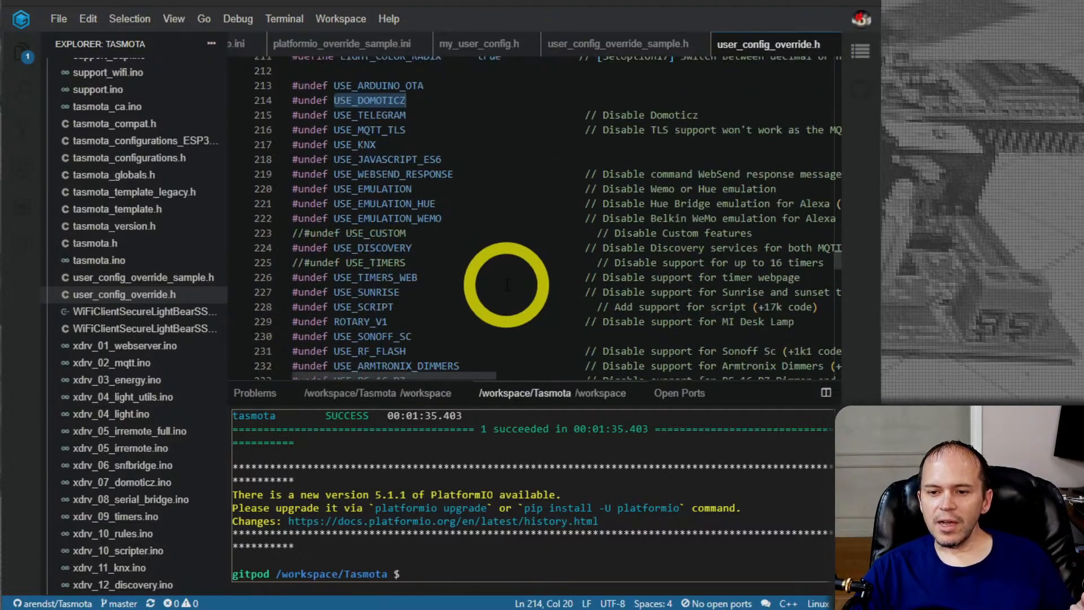
scroll(434, 296, "down", 2)
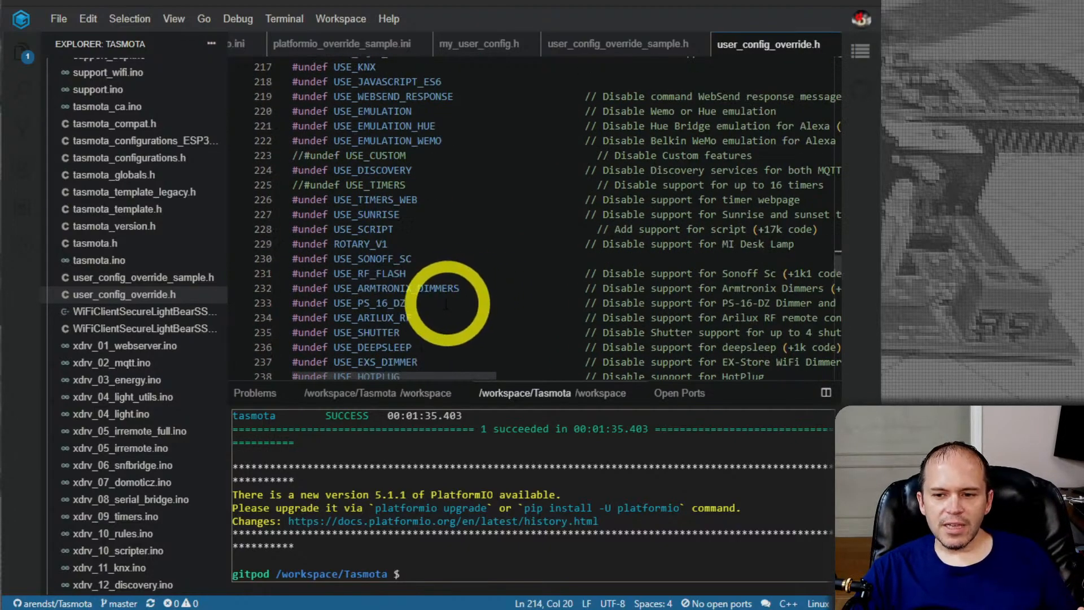
scroll(429, 308, "down", 1)
left_click(446, 323)
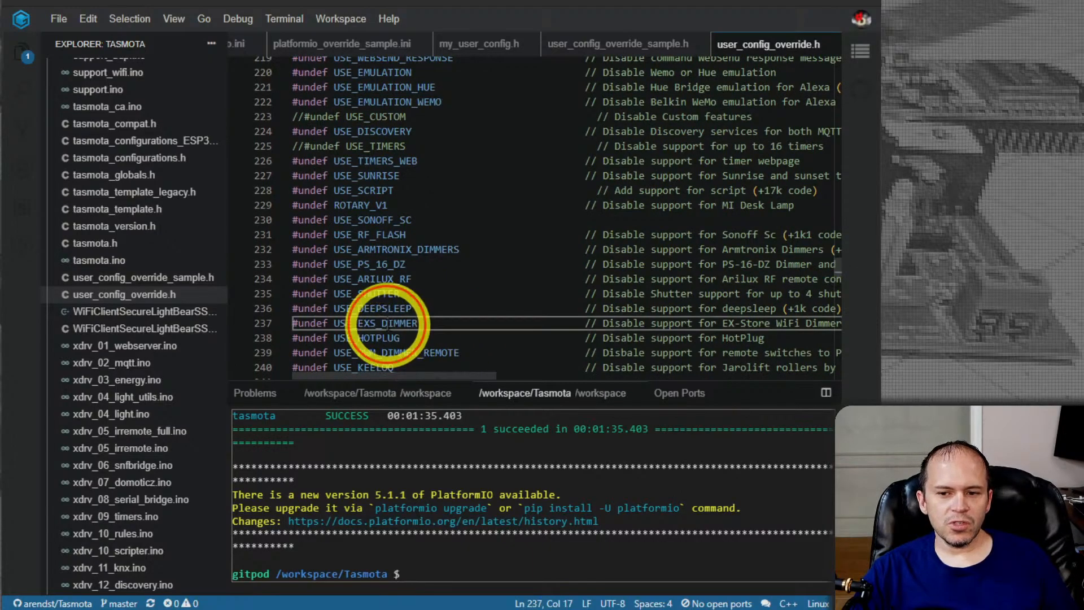
scroll(503, 278, "down", 3)
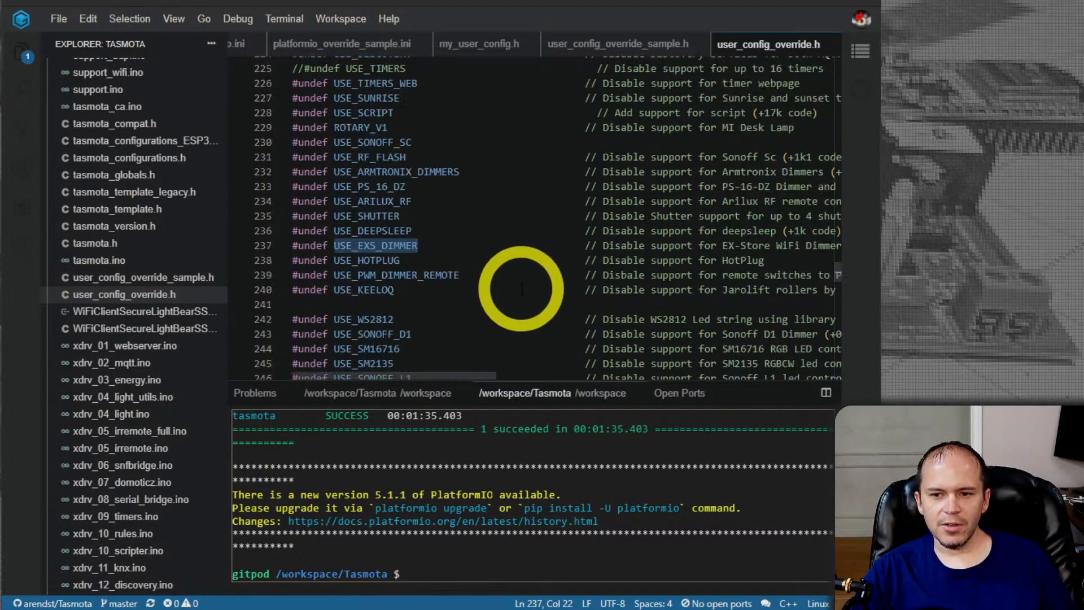
double_click(395, 256)
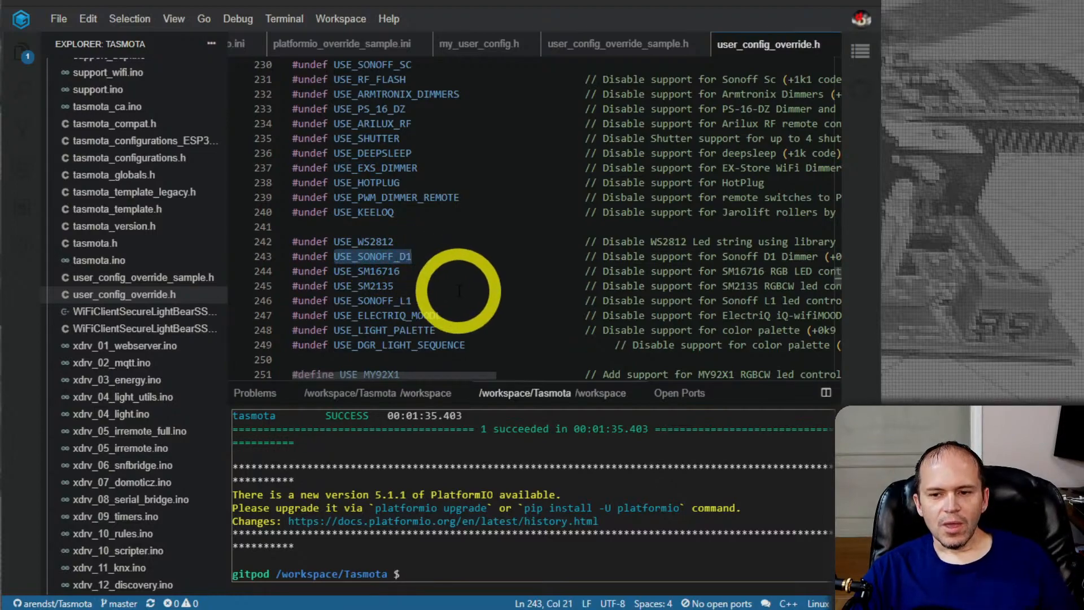
Highlight USE_MY92X1 in the #define line below the disabled light options
scroll(461, 292, "down", 1)
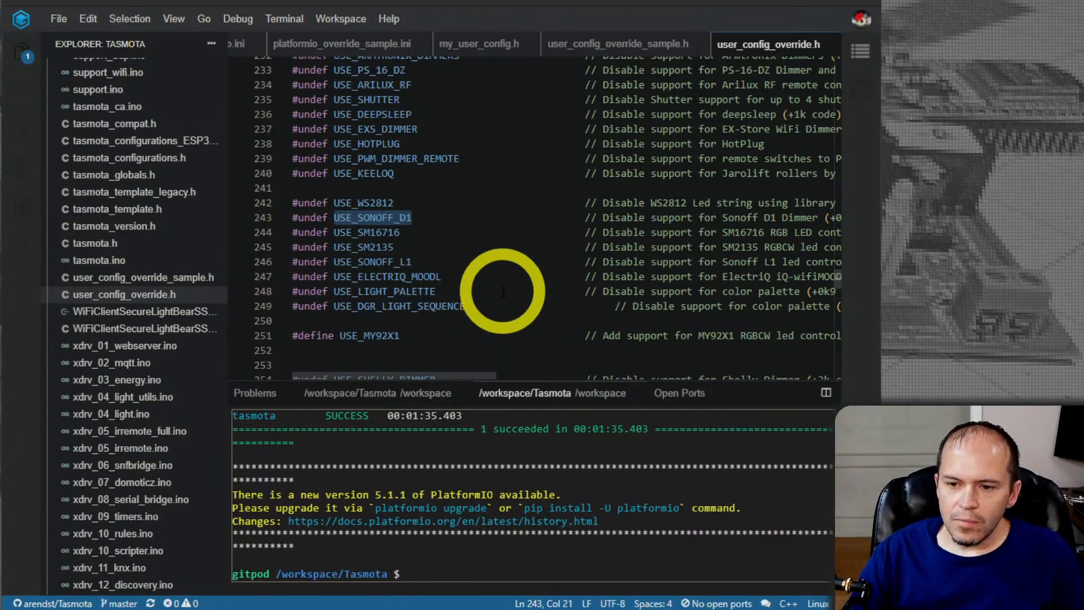
scroll(450, 283, "down", 1)
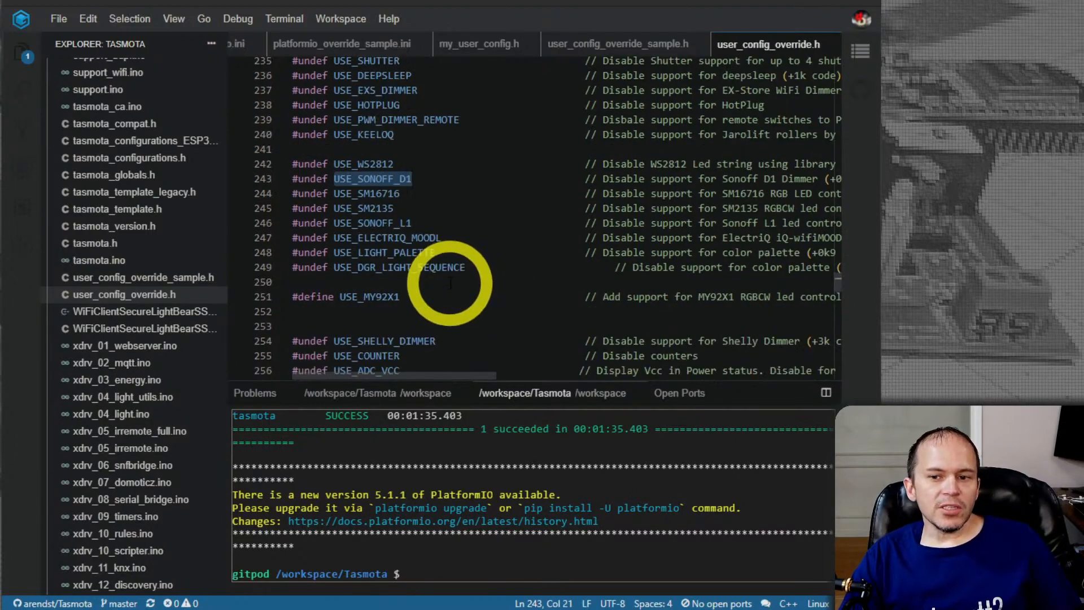
double_click(376, 297)
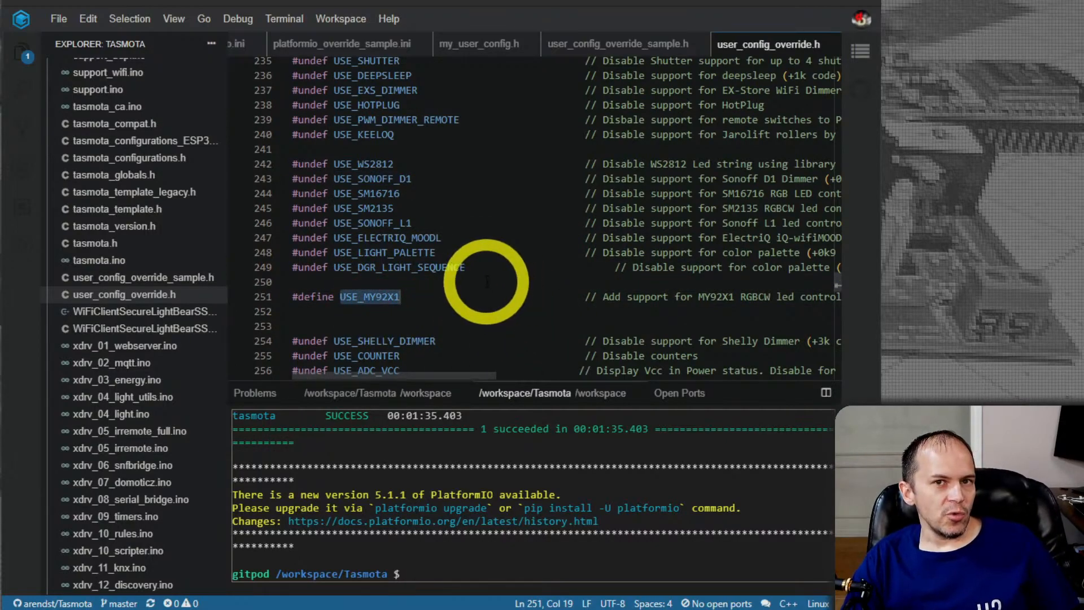
Look through the #undef entries for sensors, serial devices, energy meters and debug code, from USE_SHELLY_DIMMER to USE_BL0940
scroll(504, 281, "down", 4)
scroll(473, 285, "down", 10)
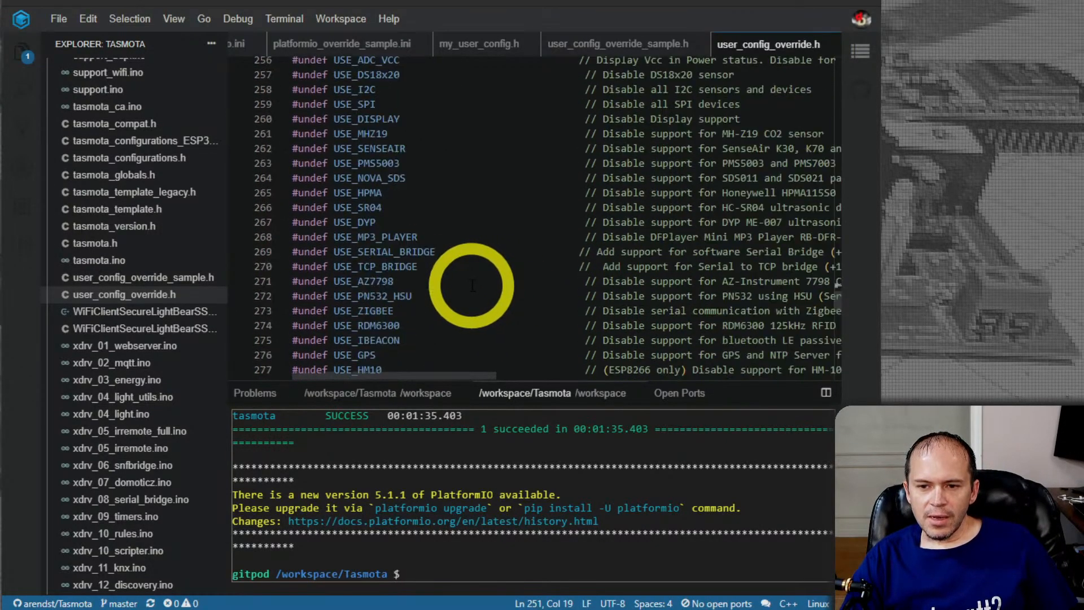
scroll(471, 285, "down", 5)
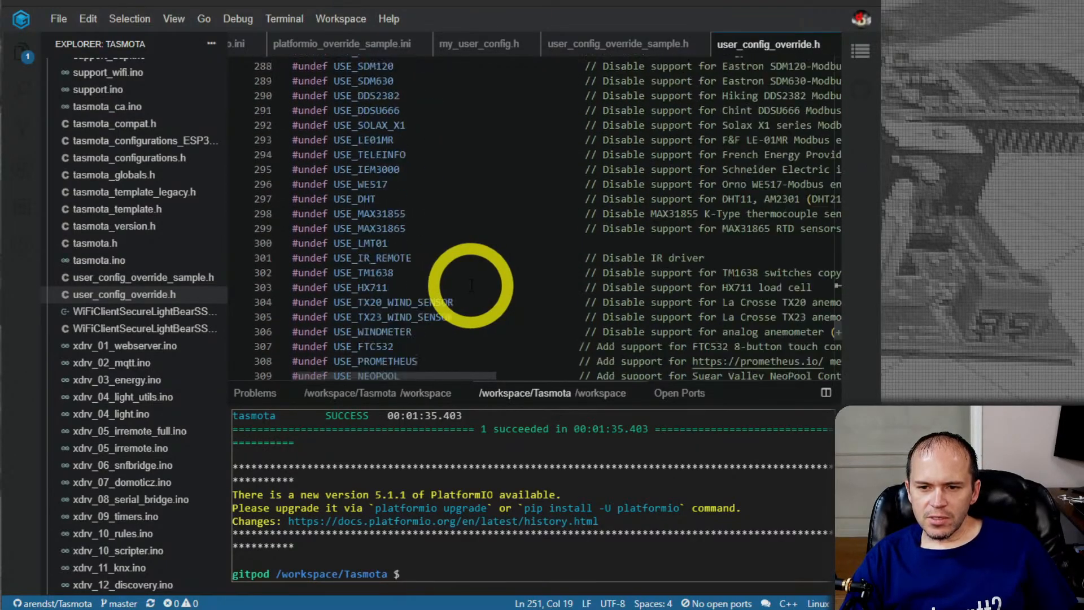
scroll(468, 285, "down", 1)
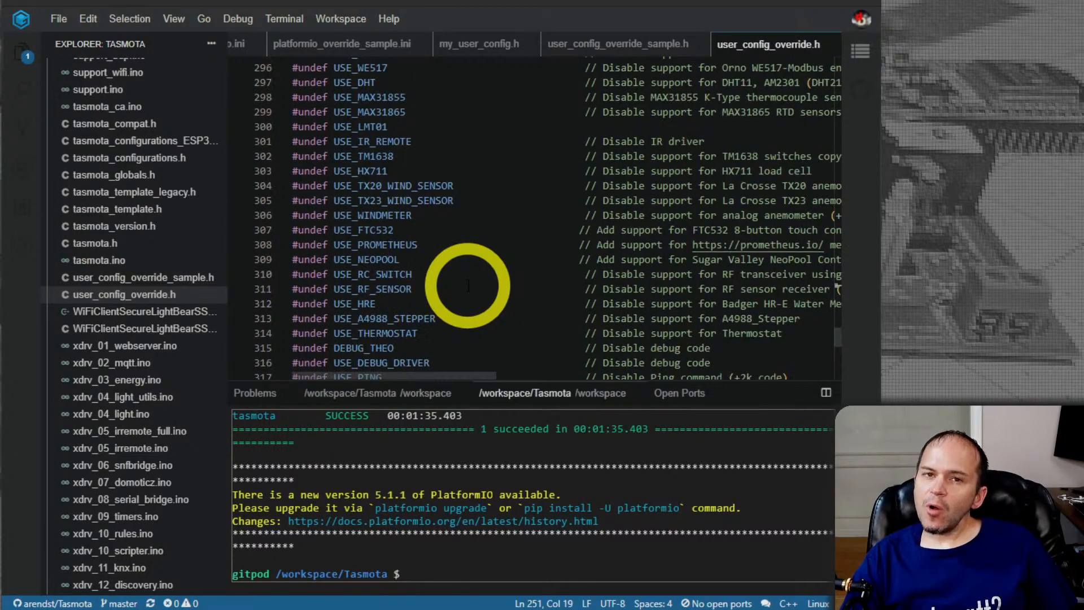
scroll(466, 285, "down", 2)
scroll(466, 285, "down", 1)
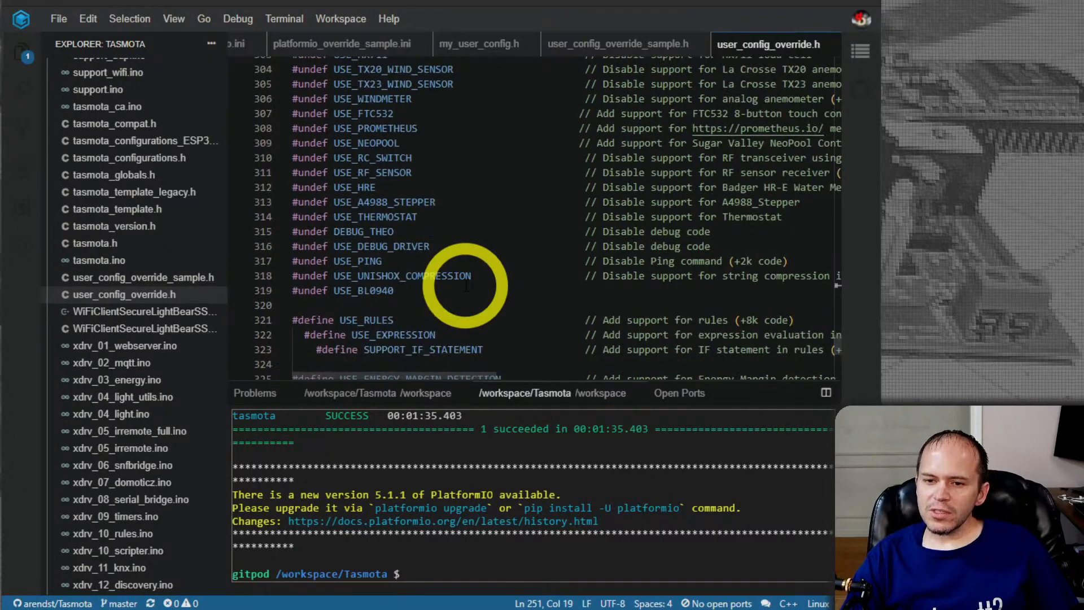
Examine the enabled features at the end of the file, highlighting USE_RULES, USE_EXPRESSION and SUPPORT_IF_STATEMENT
scroll(468, 277, "down", 1)
scroll(468, 259, "down", 1)
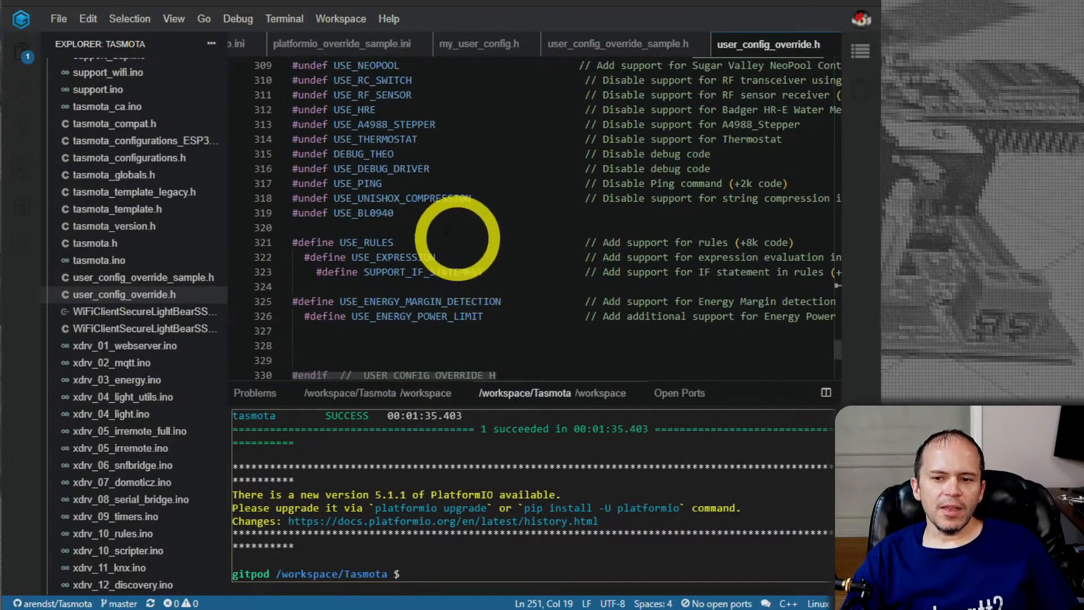
scroll(446, 254, "down", 1)
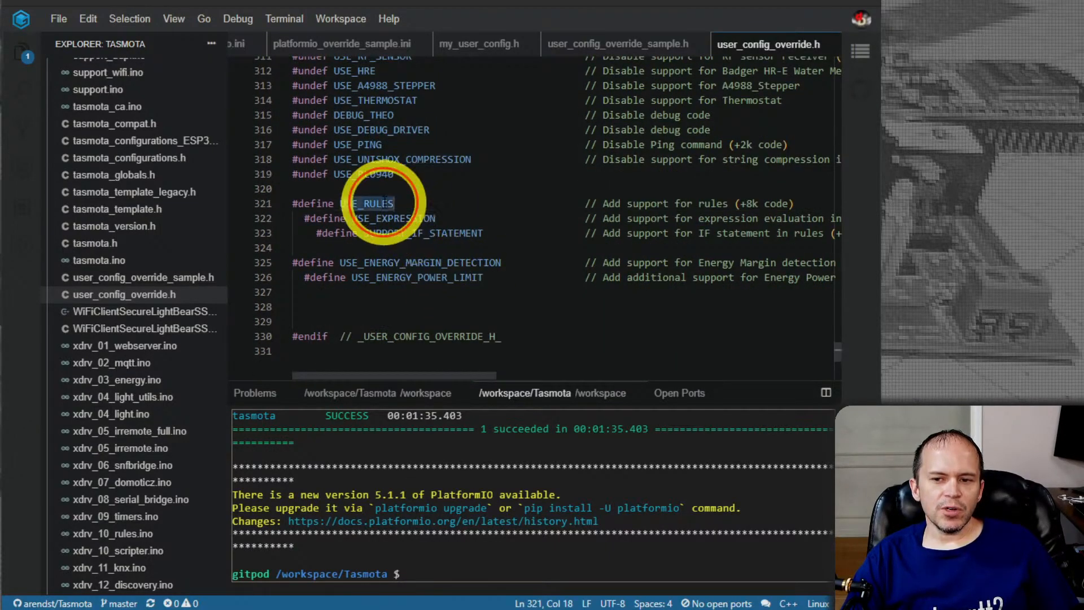
double_click(395, 218)
mouse_move(438, 281)
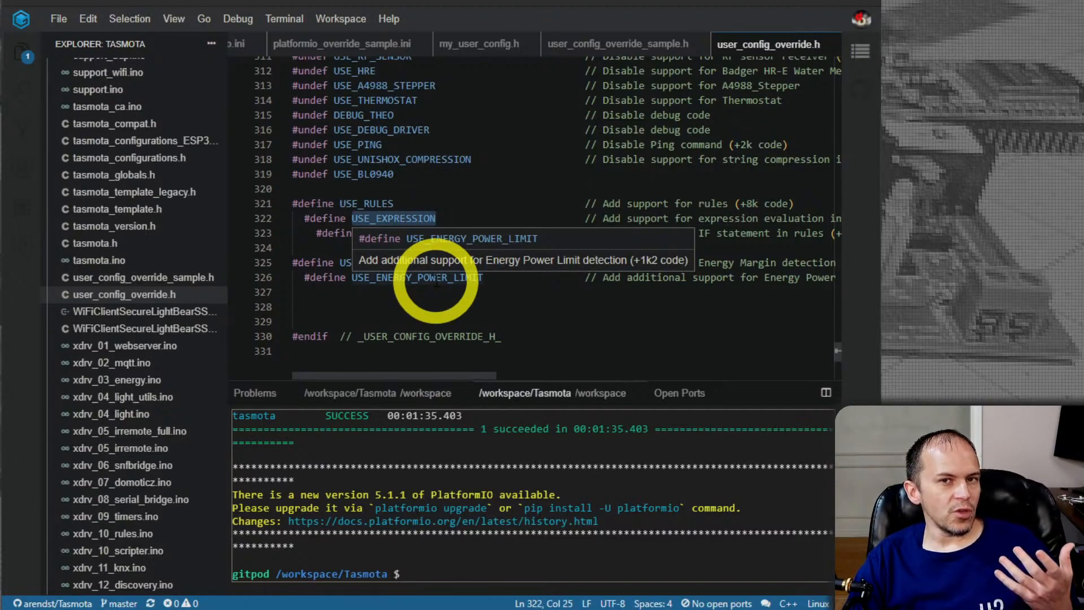
double_click(401, 236)
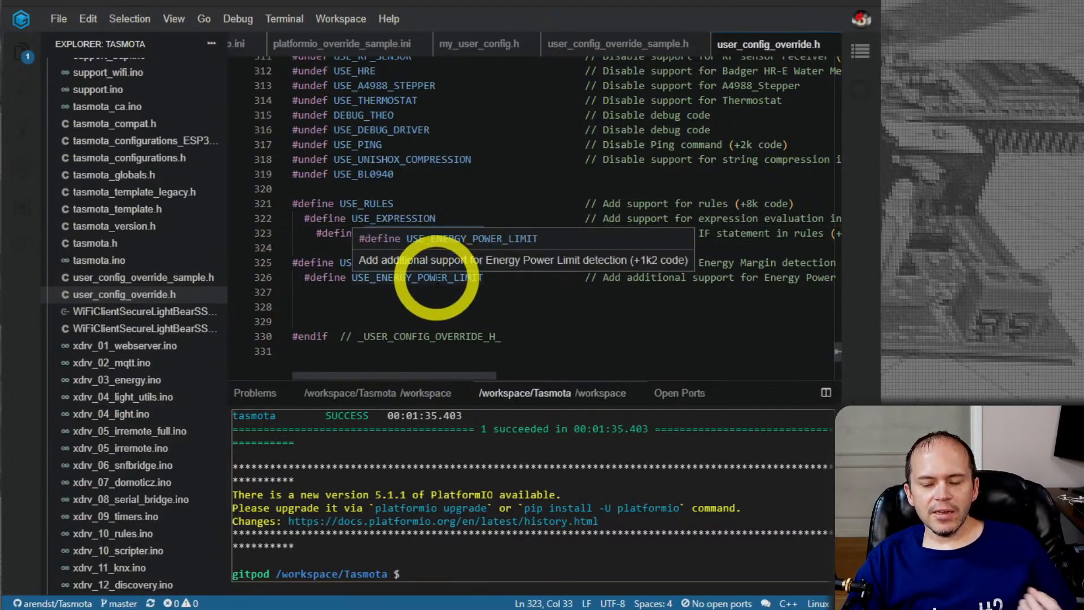
Look back over user_config_override.h from its closing defines to the licence header, and recheck the daylight saving and standard time settings
scroll(387, 248, "up", 10)
scroll(385, 276, "up", 20)
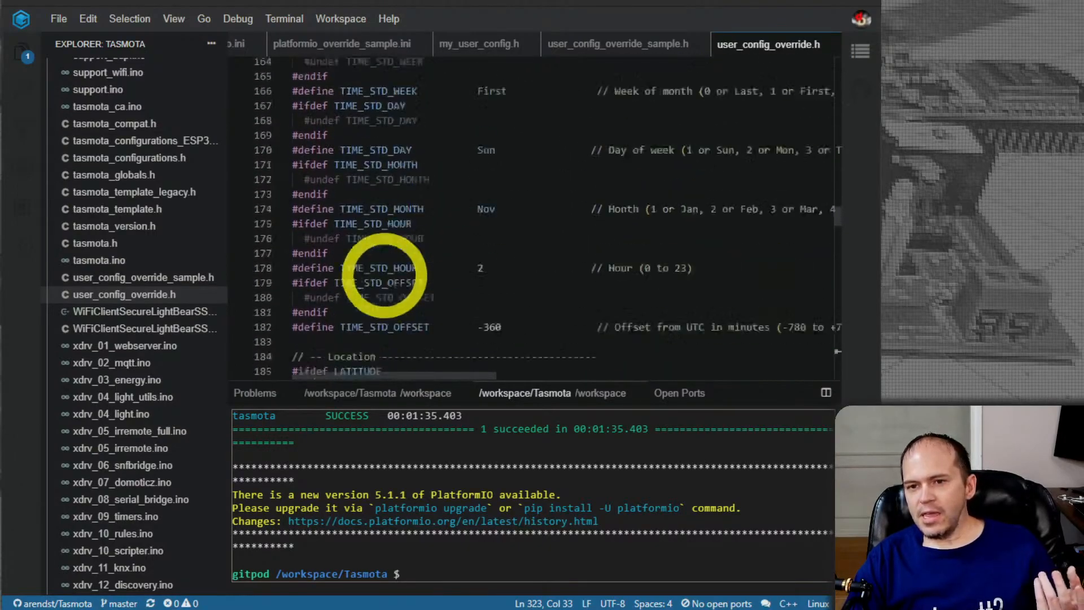
scroll(385, 276, "up", 4)
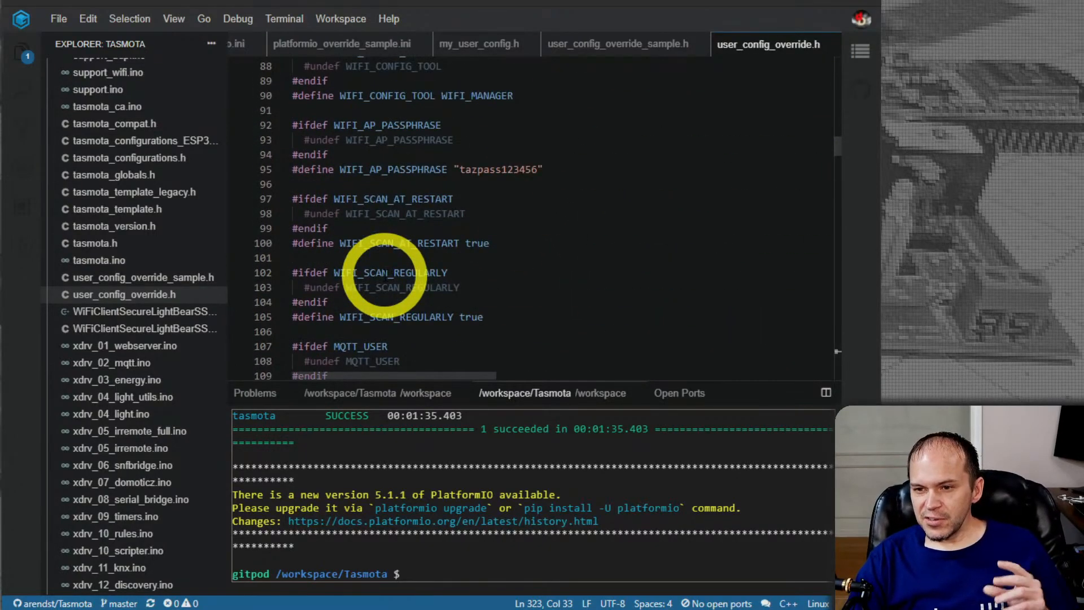
scroll(384, 276, "up", 2)
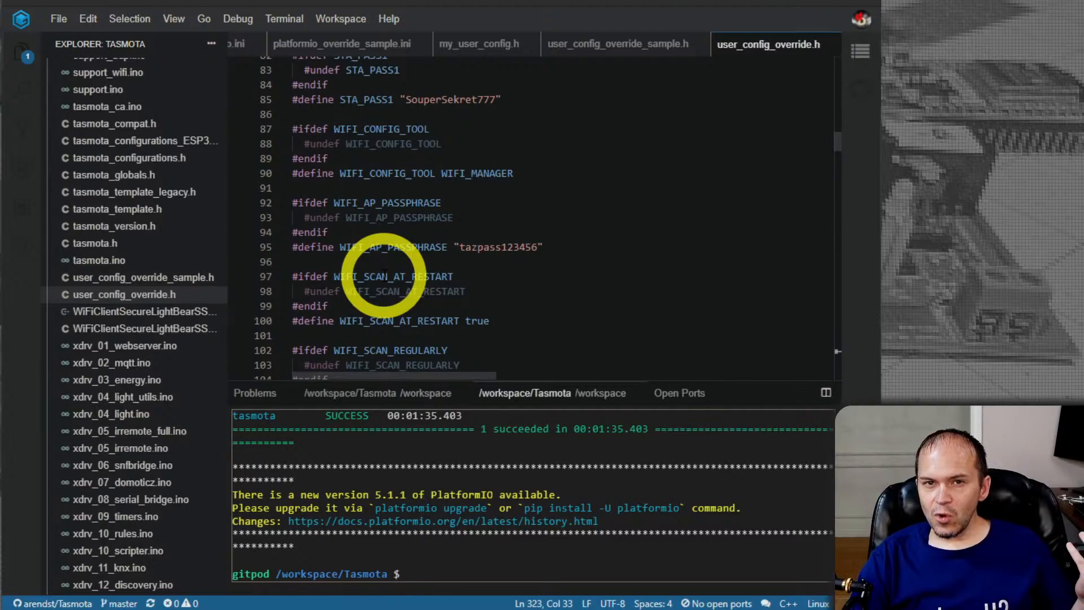
scroll(384, 276, "up", 11)
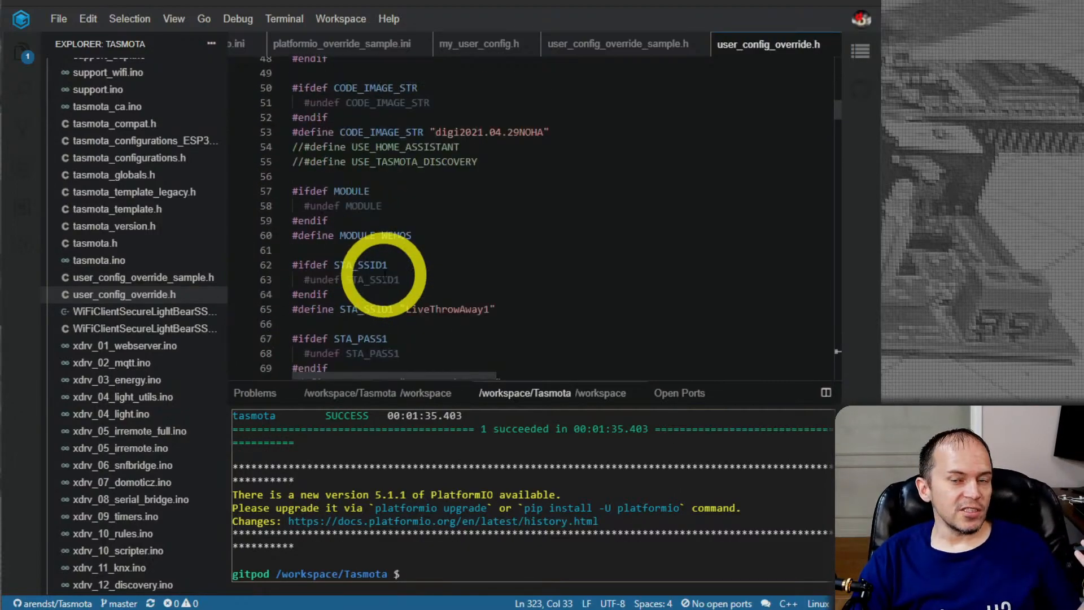
scroll(384, 275, "up", 15)
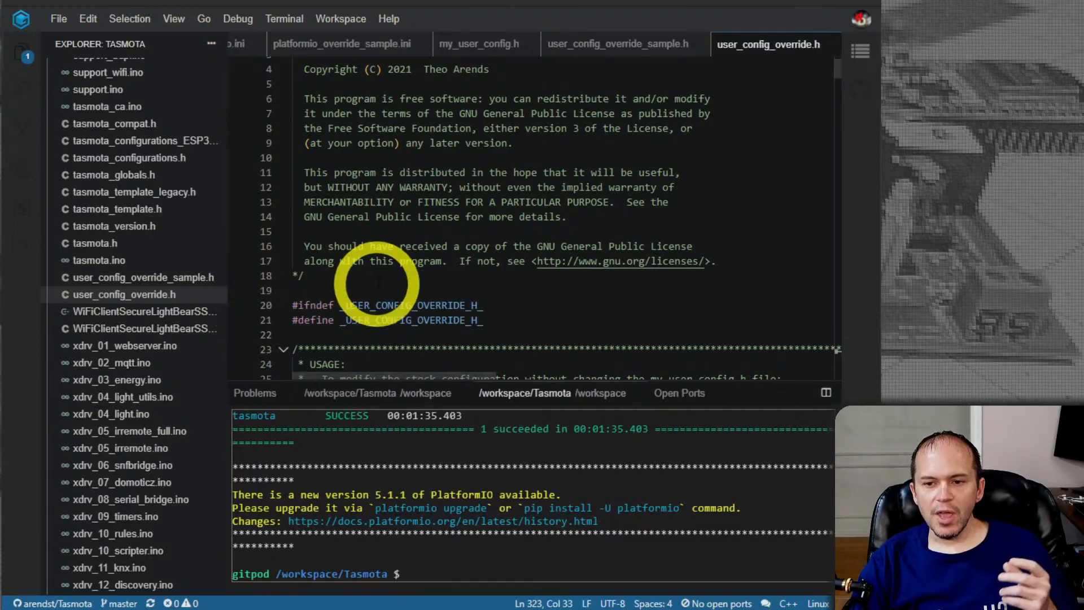
scroll(373, 282, "down", 20)
scroll(378, 276, "down", 20)
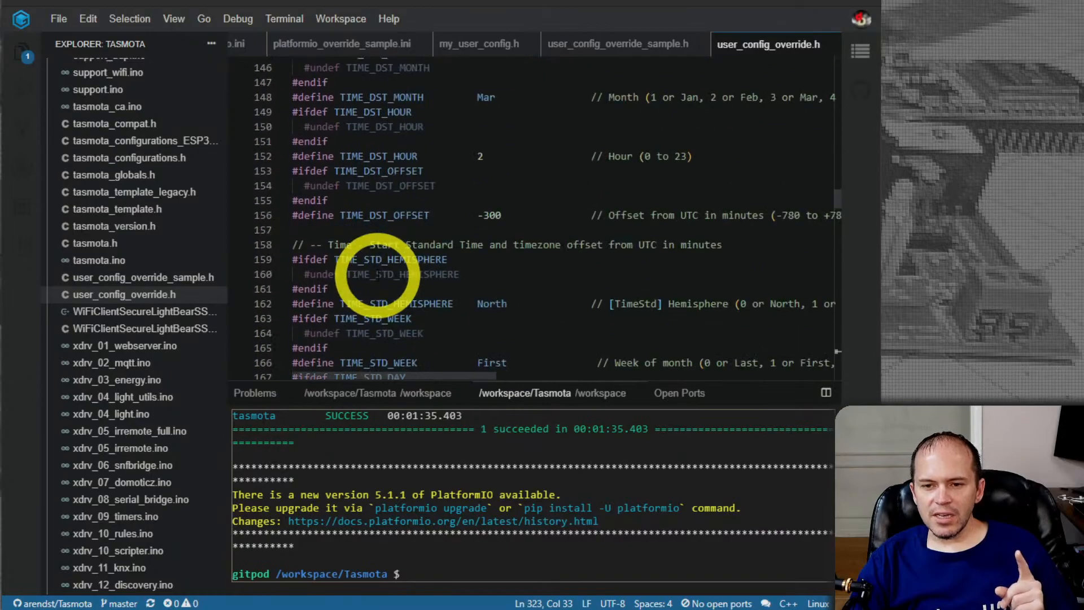
Recheck the disabled features in user_config_override.h and open my_user_config.h from the tasmota folder
scroll(371, 270, "down", 6)
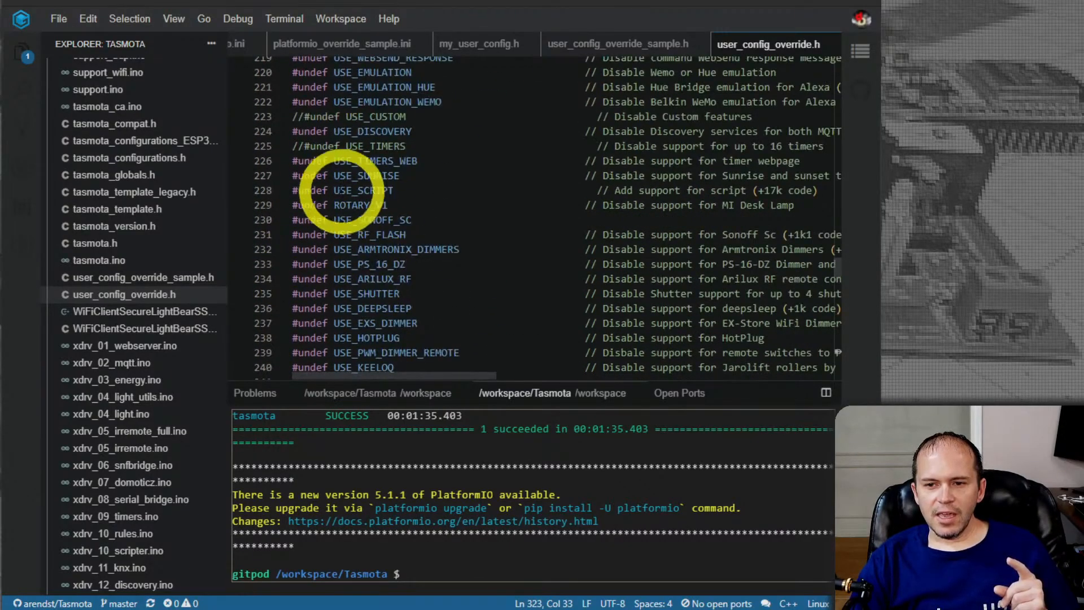
scroll(343, 185, "down", 4)
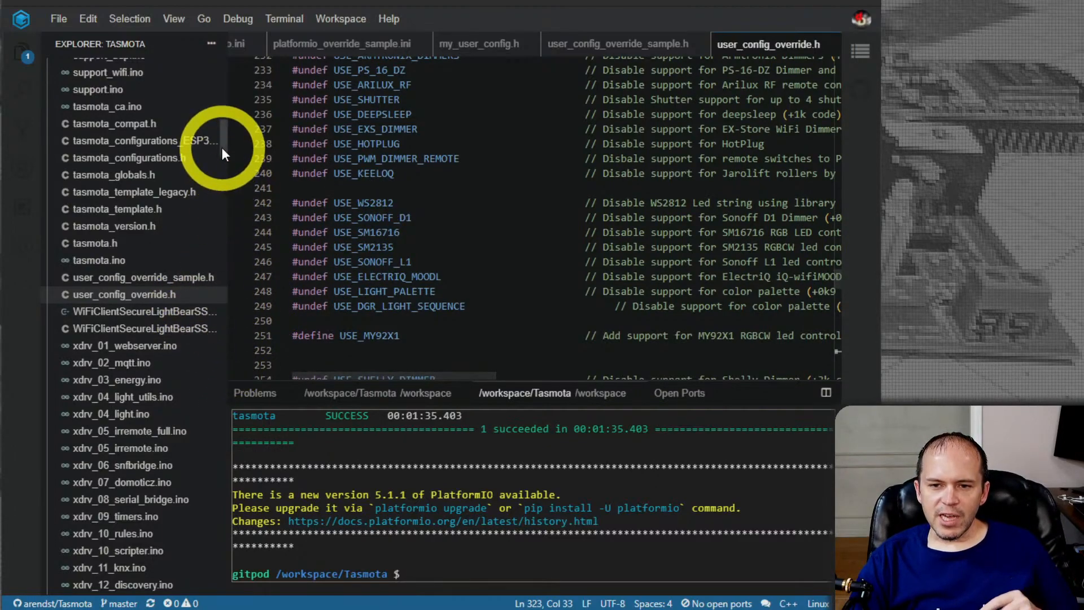
left_click_drag(223, 144, 223, 101)
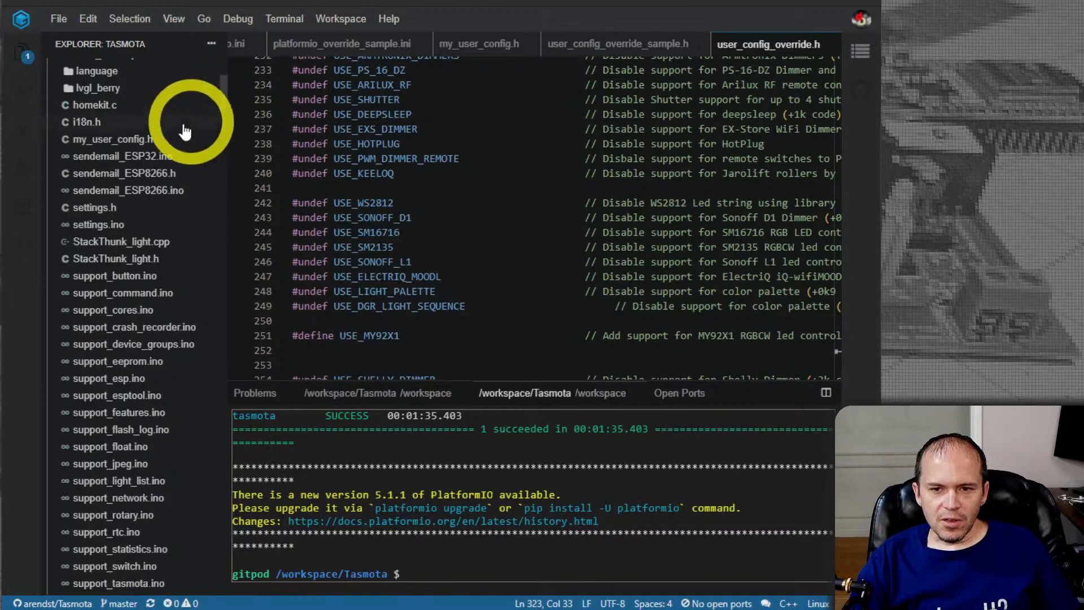
left_click(134, 139)
Look through my_user_config.h from its section overview through the MQTT, web colour and other options to the rules defines
scroll(513, 230, "down", 20)
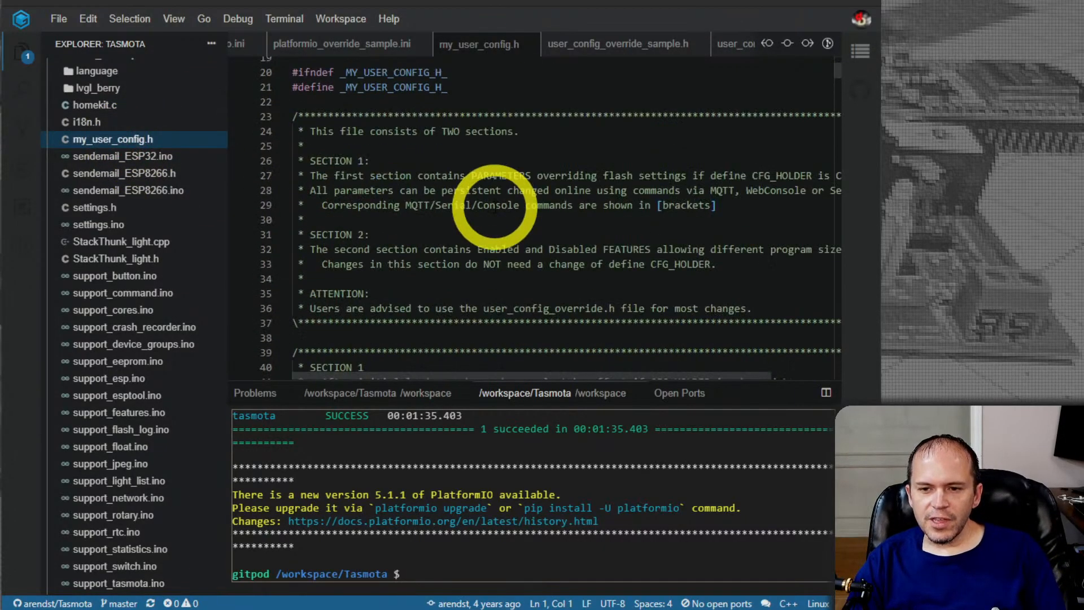
scroll(484, 195, "down", 18)
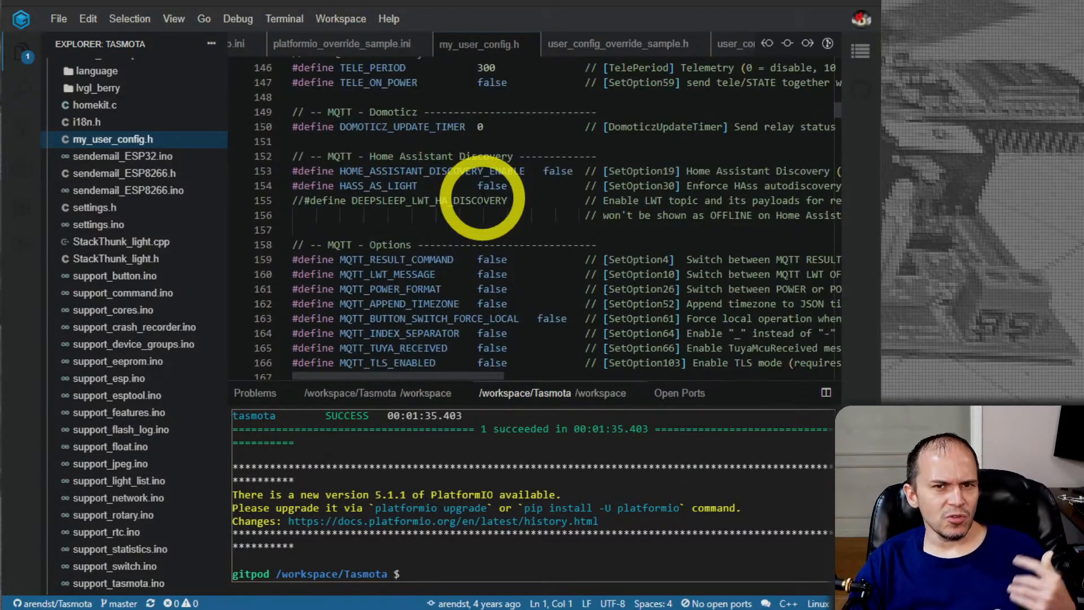
scroll(481, 198, "down", 13)
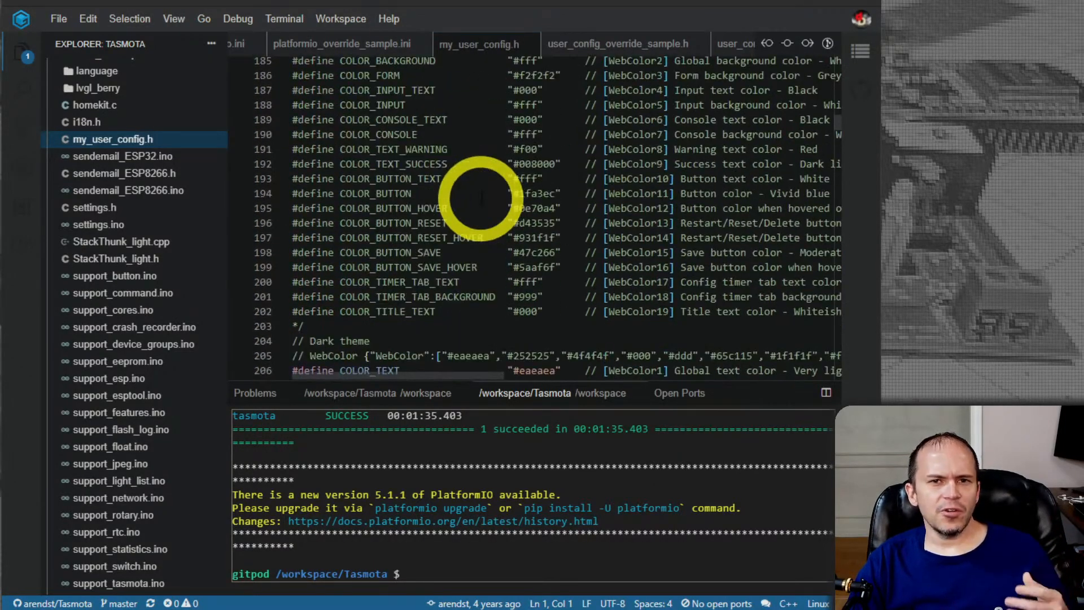
scroll(481, 198, "down", 20)
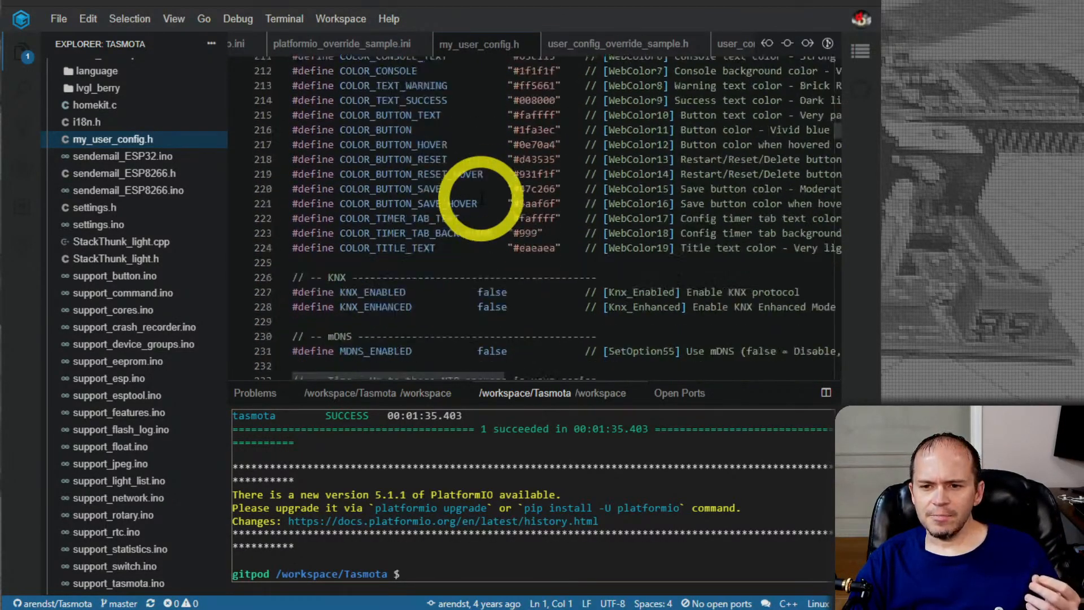
scroll(480, 198, "down", 20)
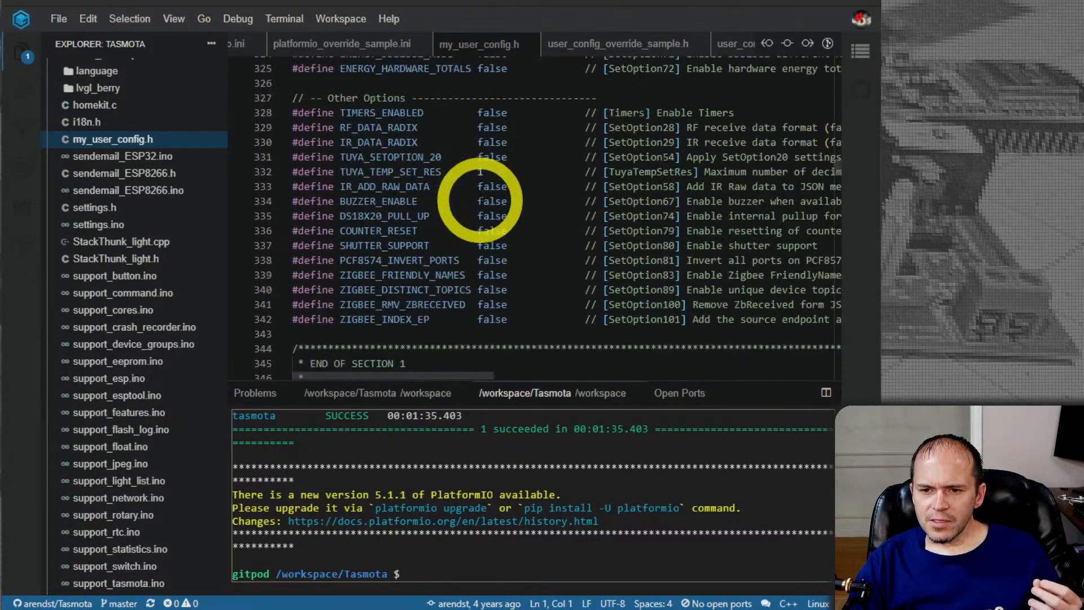
scroll(480, 198, "down", 20)
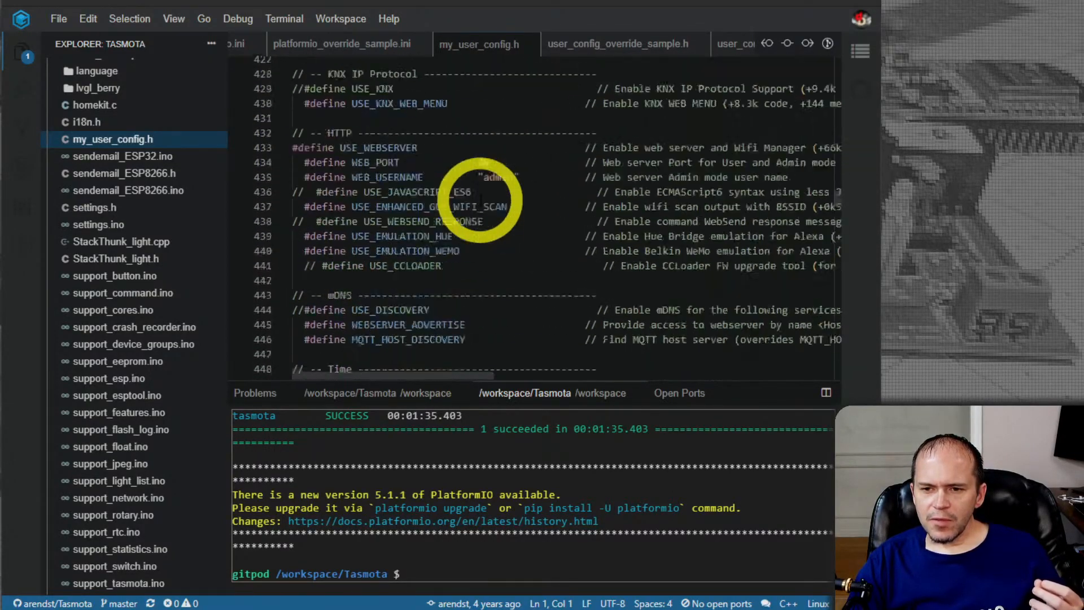
scroll(375, 261, "down", 14)
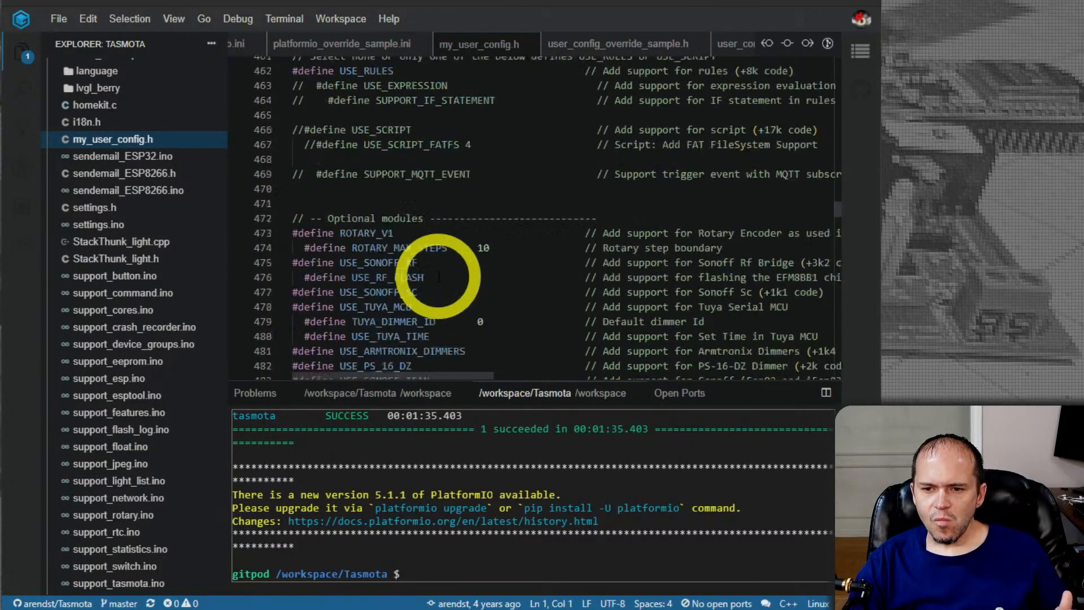
Highlight USE_EXS_DIMMER under the optional modules and USE_WS2812 under the optional light modules
scroll(439, 277, "up", 4)
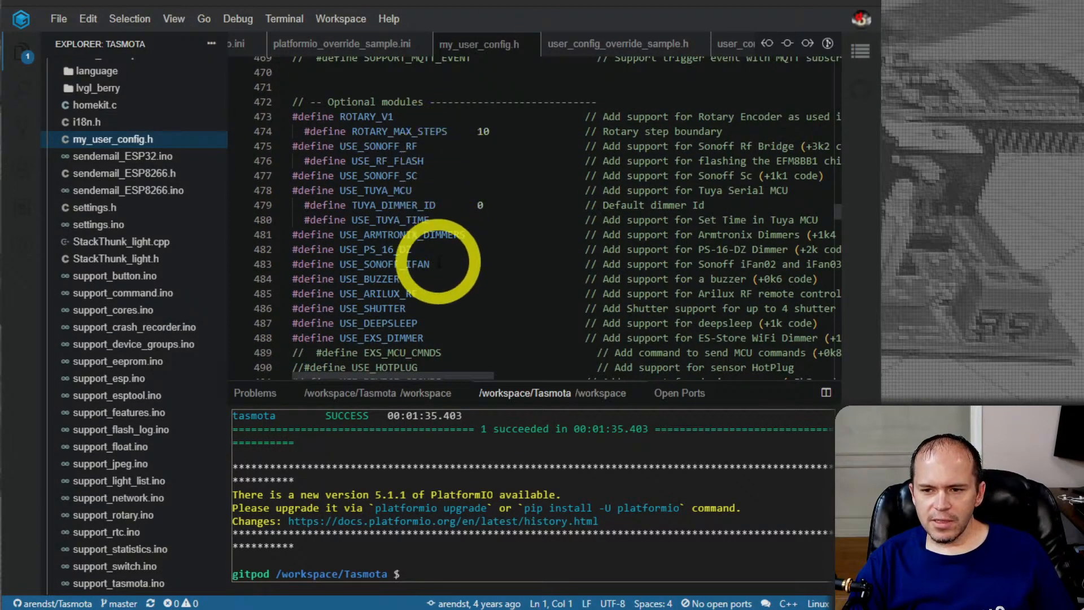
double_click(421, 337)
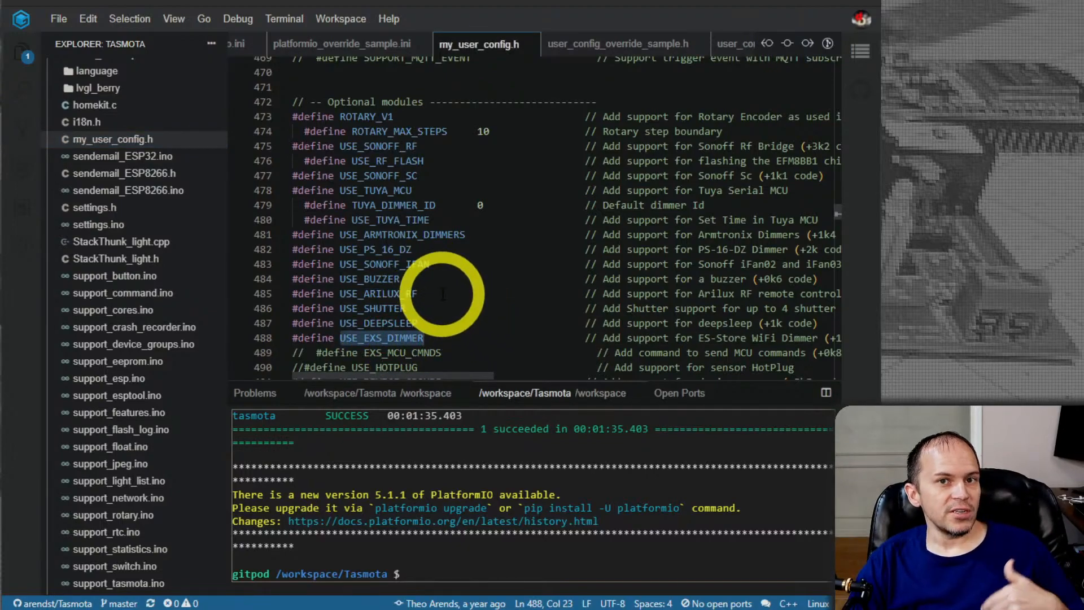
scroll(441, 293, "down", 5)
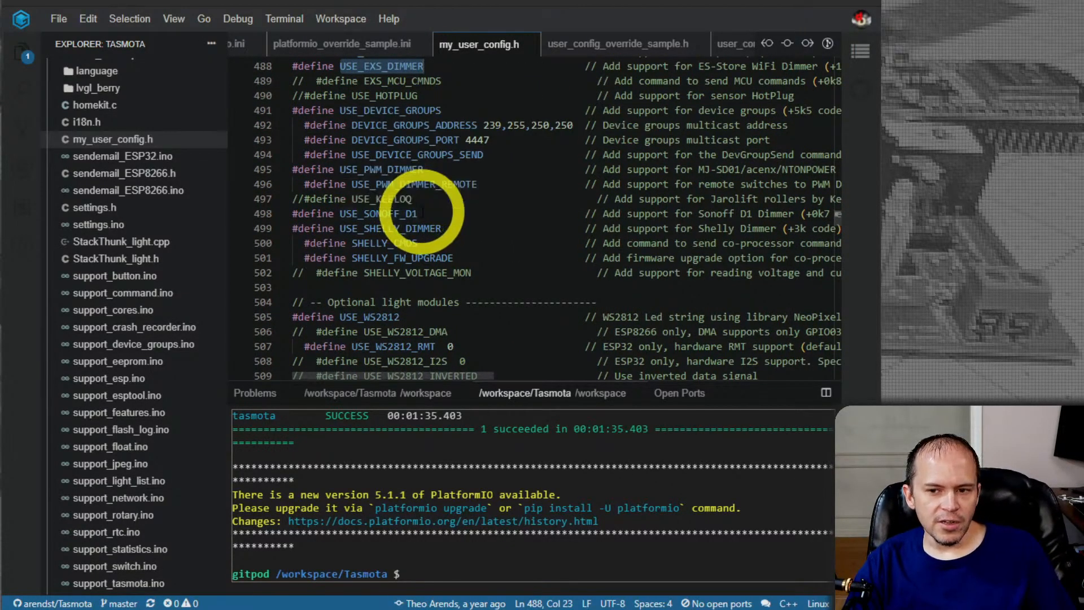
scroll(418, 212, "down", 3)
double_click(387, 200)
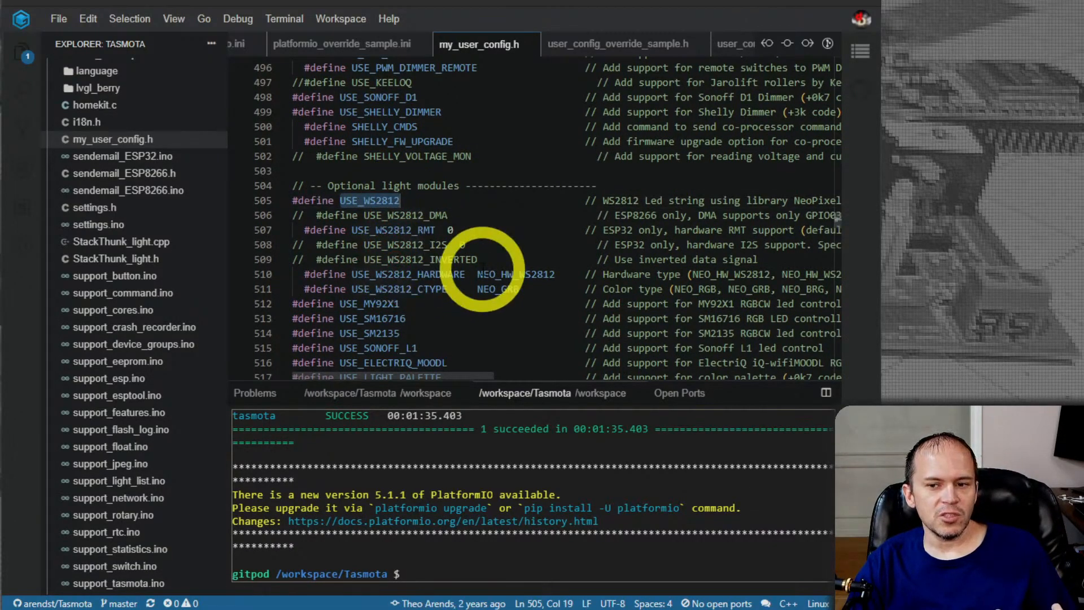
Examine the light module, counter, analog, one wire and I2C sensor defines in my_user_config.h
scroll(483, 269, "down", 1)
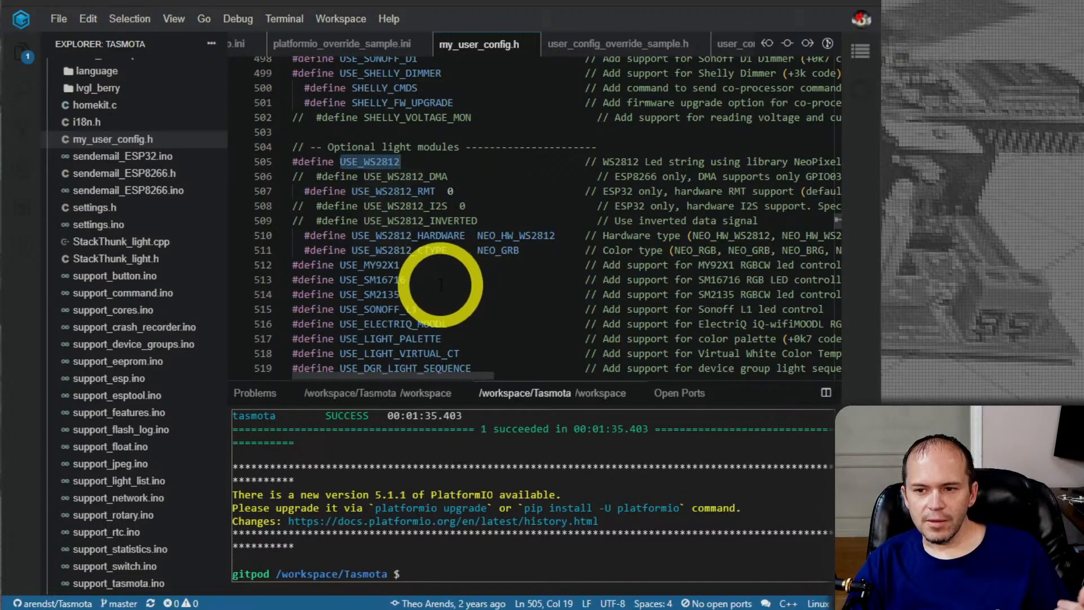
scroll(441, 284, "down", 3)
scroll(367, 192, "down", 2)
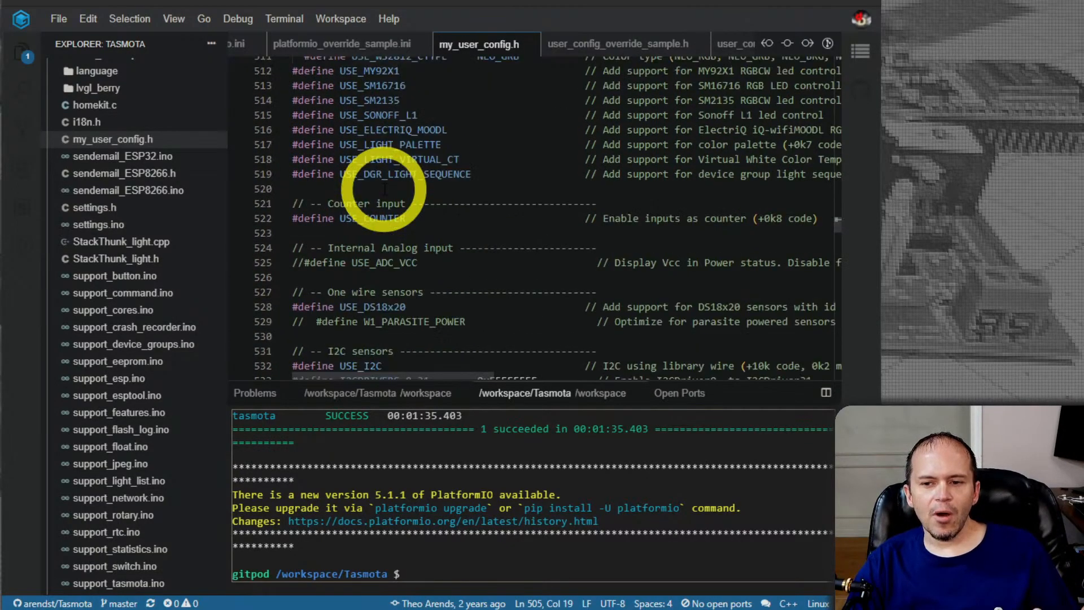
scroll(384, 189, "down", 3)
scroll(390, 189, "down", 4)
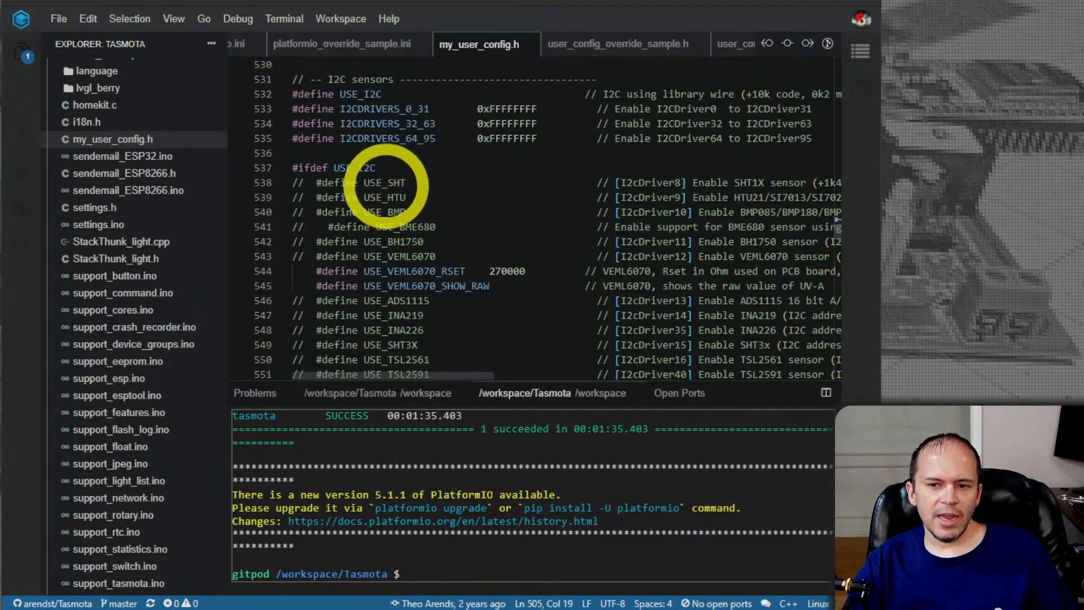
scroll(397, 205, "down", 3)
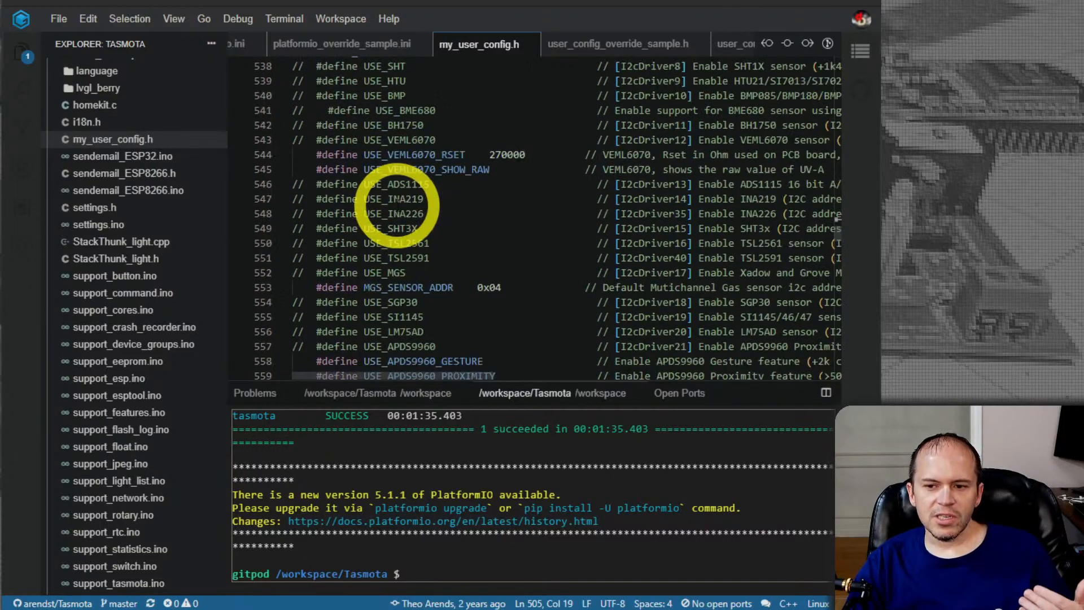
scroll(397, 204, "down", 2)
scroll(397, 203, "up", 3)
mouse_move(398, 201)
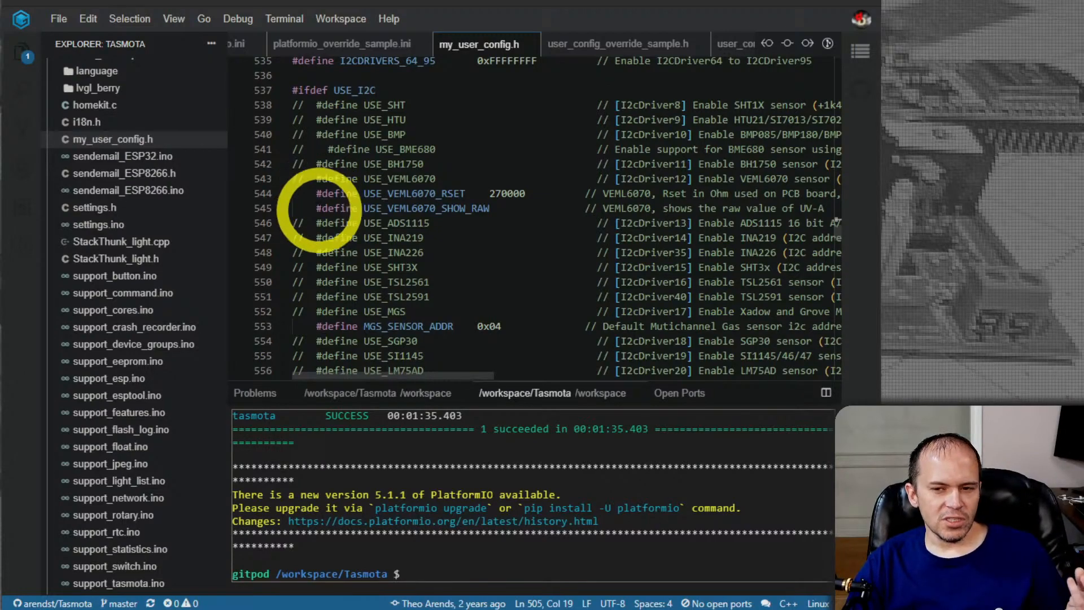
Find tasmota_configurations.h among the project's source files and open it
scroll(137, 269, "down", 4)
scroll(137, 266, "down", 3)
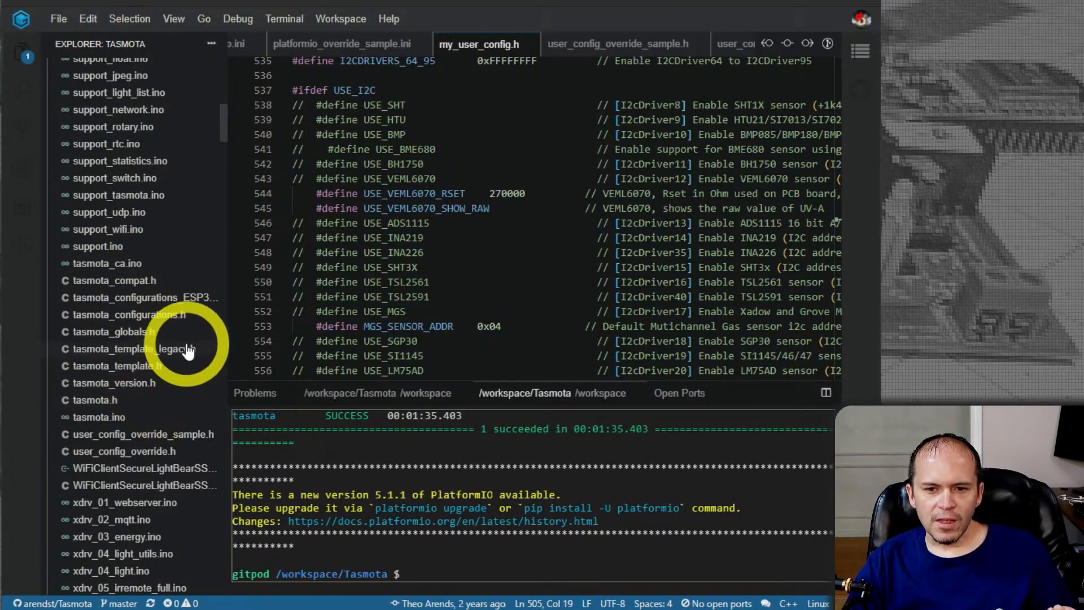
scroll(181, 315, "down", 20)
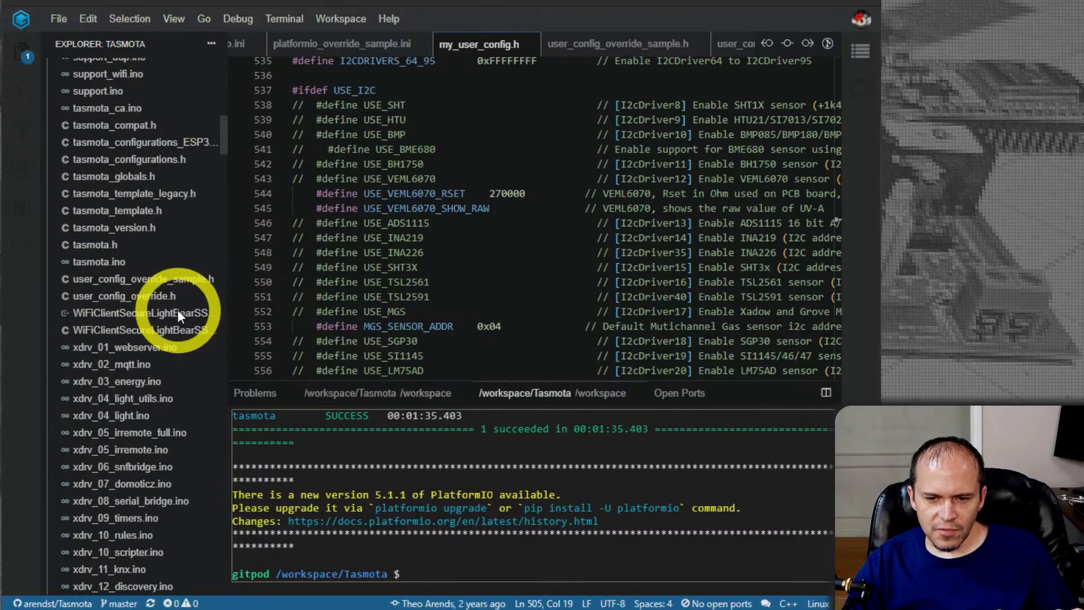
scroll(177, 314, "up", 20)
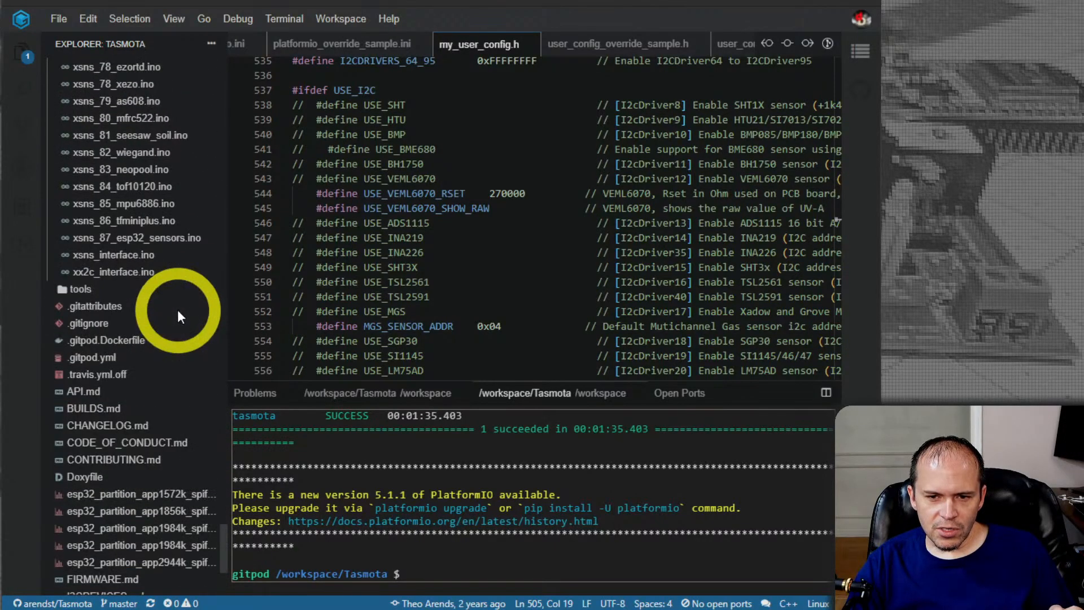
scroll(181, 314, "up", 20)
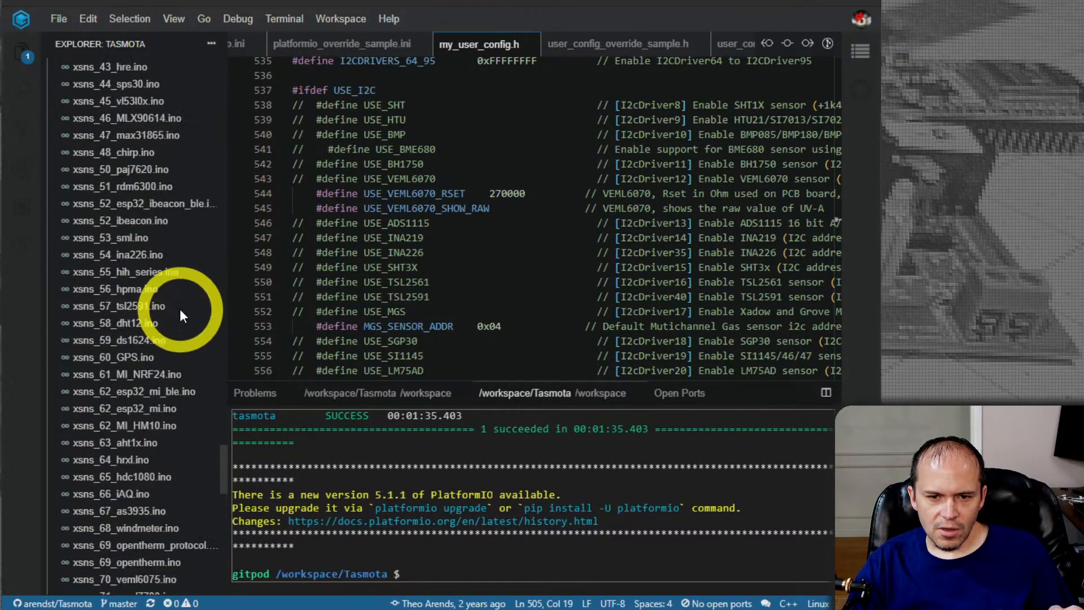
scroll(180, 309, "up", 20)
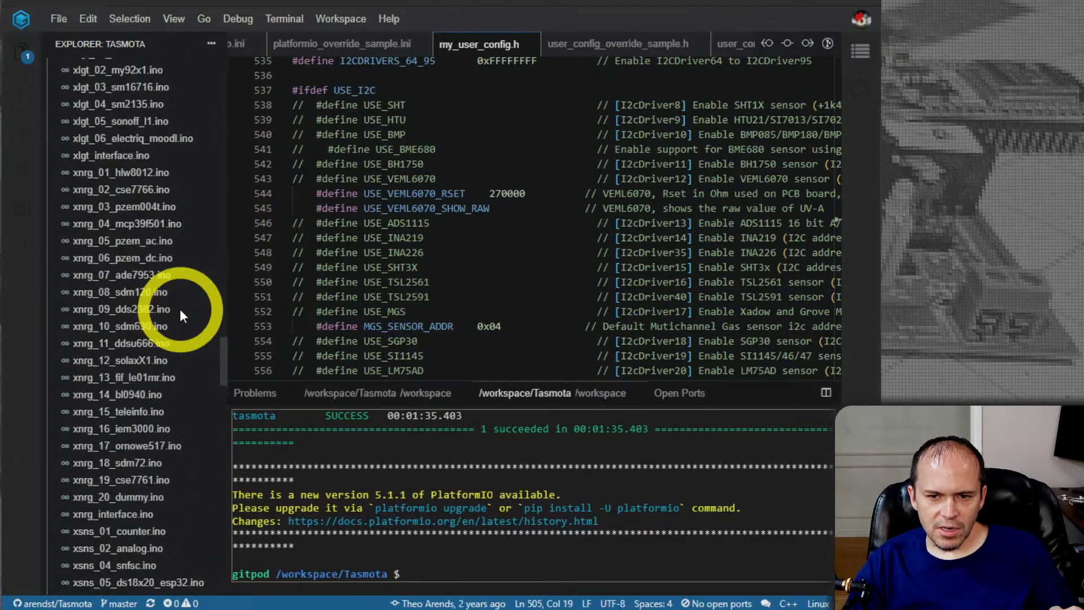
scroll(181, 309, "up", 20)
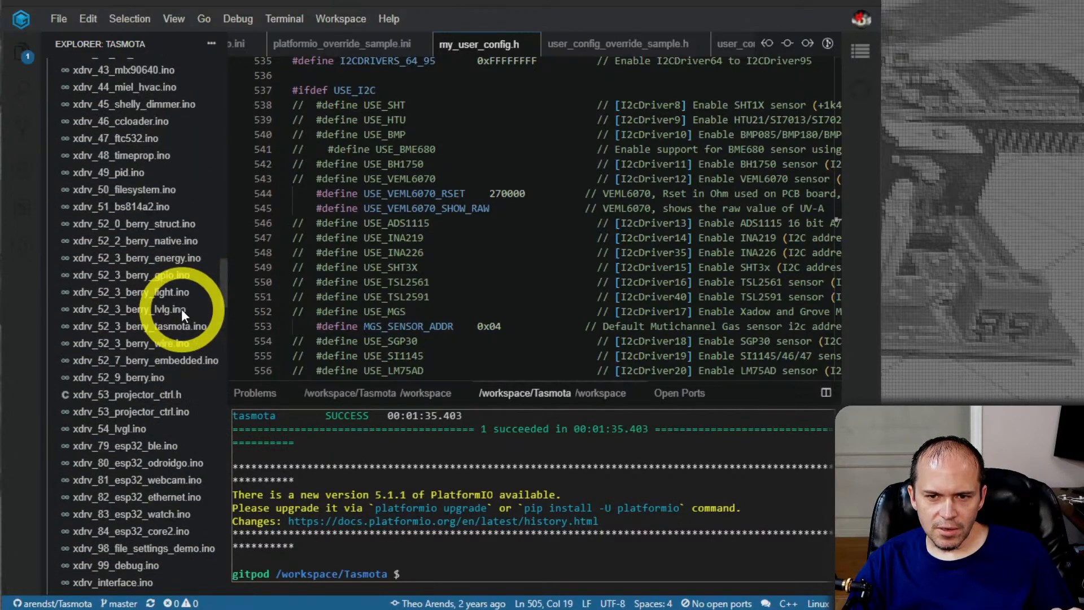
scroll(181, 309, "up", 5)
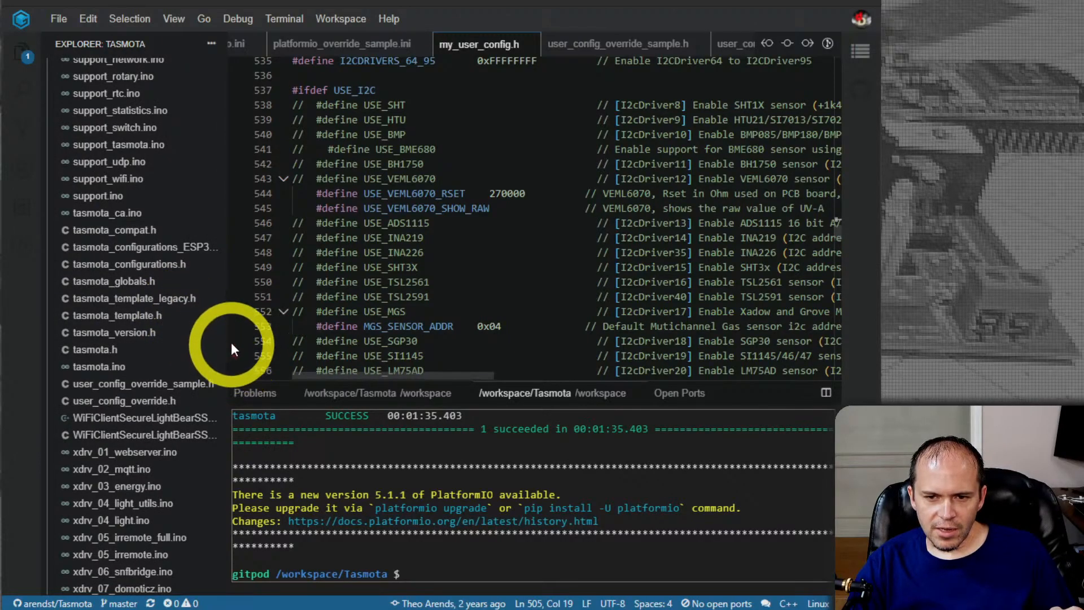
left_click(222, 269)
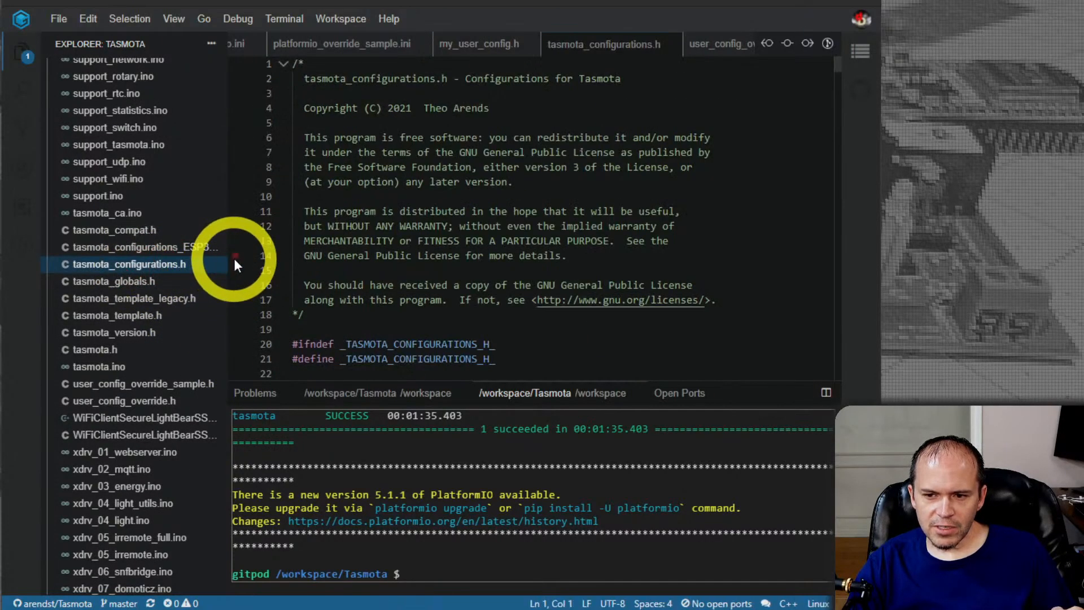
Highlight the word sensors in the CODE_IMAGE_STR define of the FIRMWARE_SENSORS block
scroll(459, 222, "down", 8)
scroll(484, 212, "down", 4)
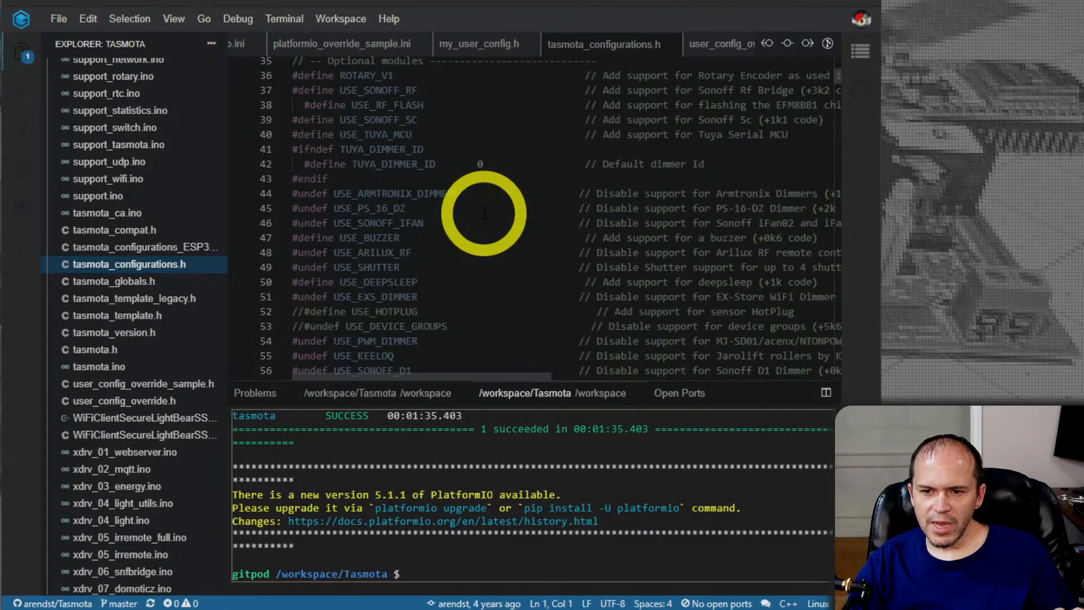
scroll(485, 213, "up", 2)
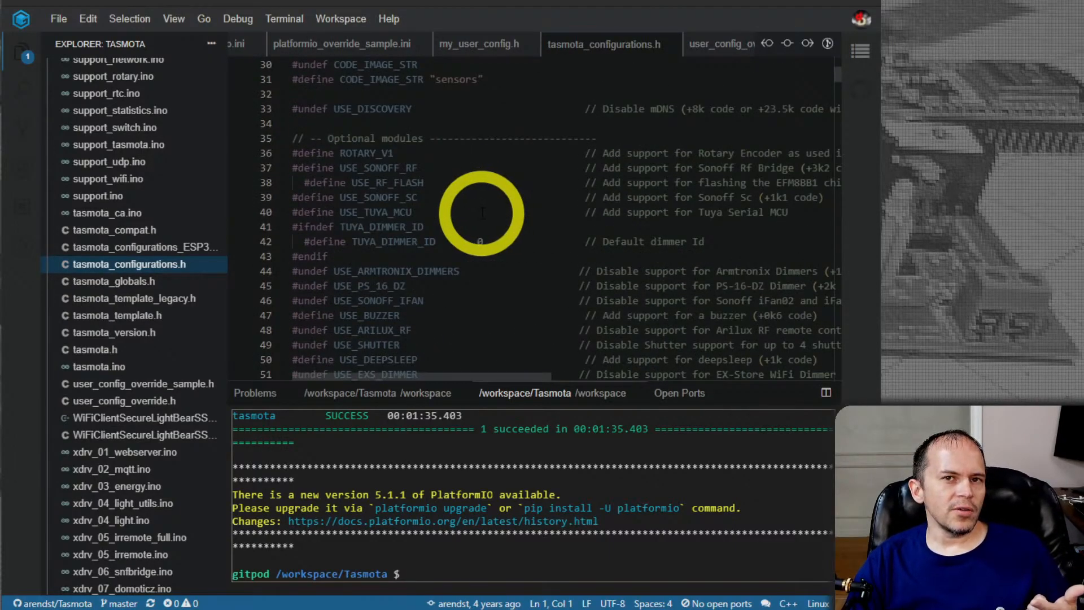
scroll(480, 212, "up", 2)
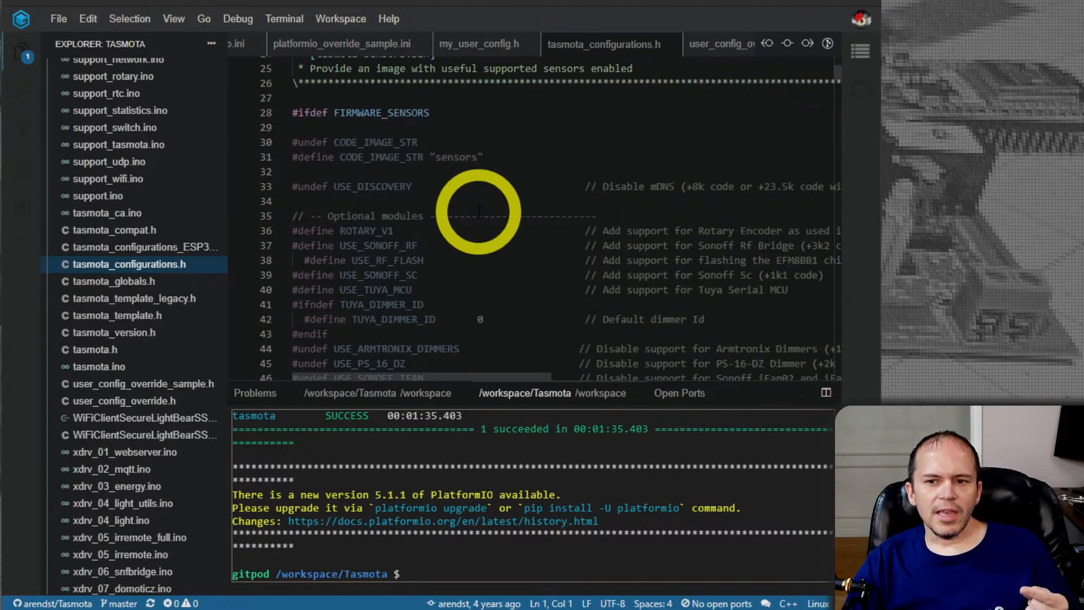
double_click(456, 157)
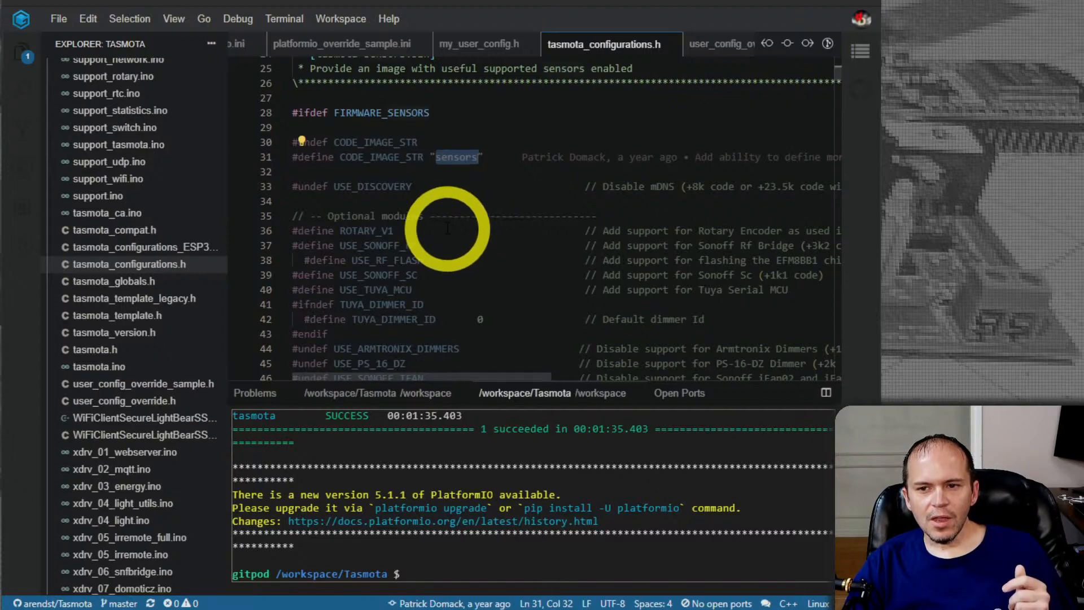
Look through the optional modules, light modules and I2C sensor entries of the FIRMWARE_SENSORS configuration
scroll(443, 226, "down", 1)
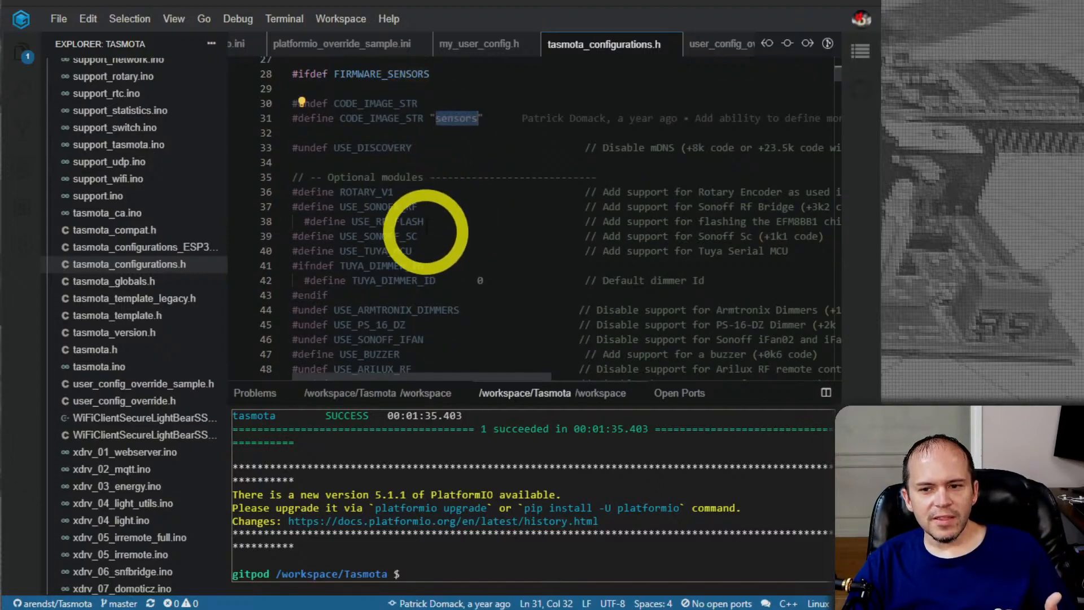
scroll(424, 220, "down", 4)
scroll(429, 220, "up", 2)
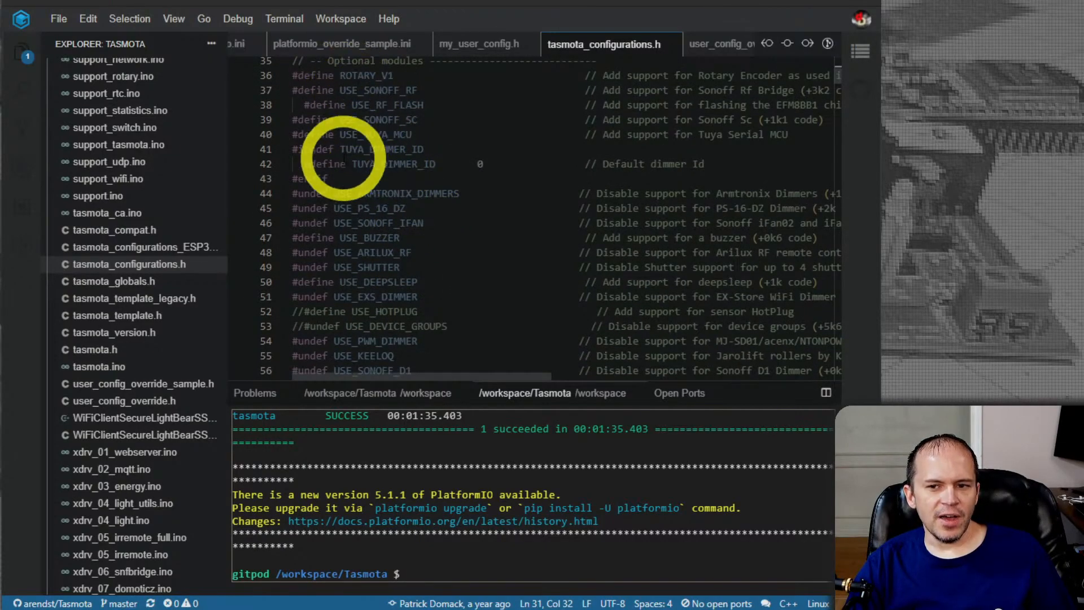
scroll(351, 246, "down", 5)
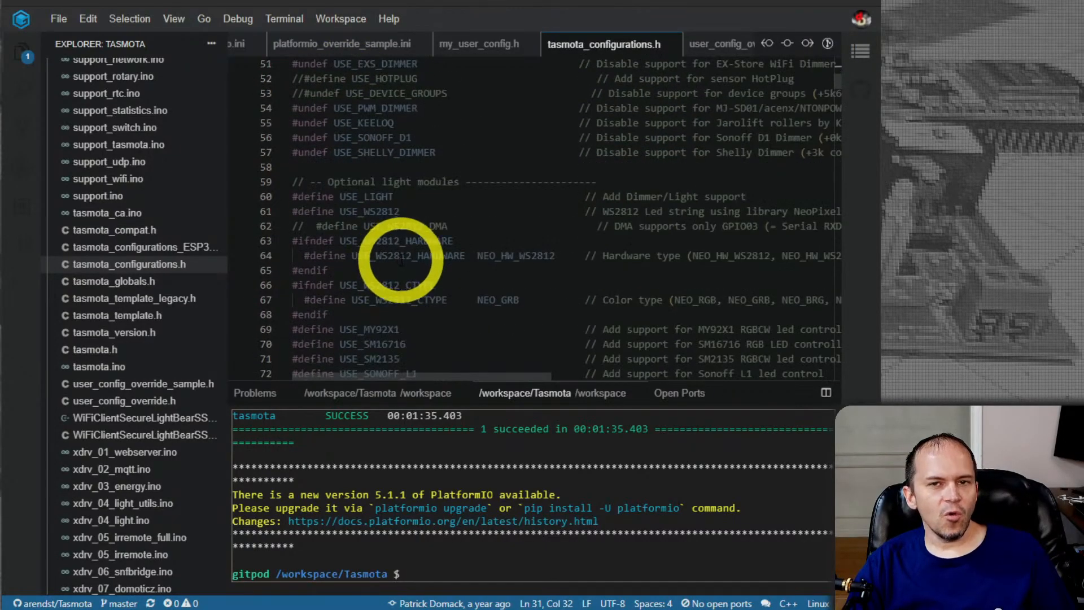
scroll(400, 249, "down", 4)
scroll(442, 277, "down", 3)
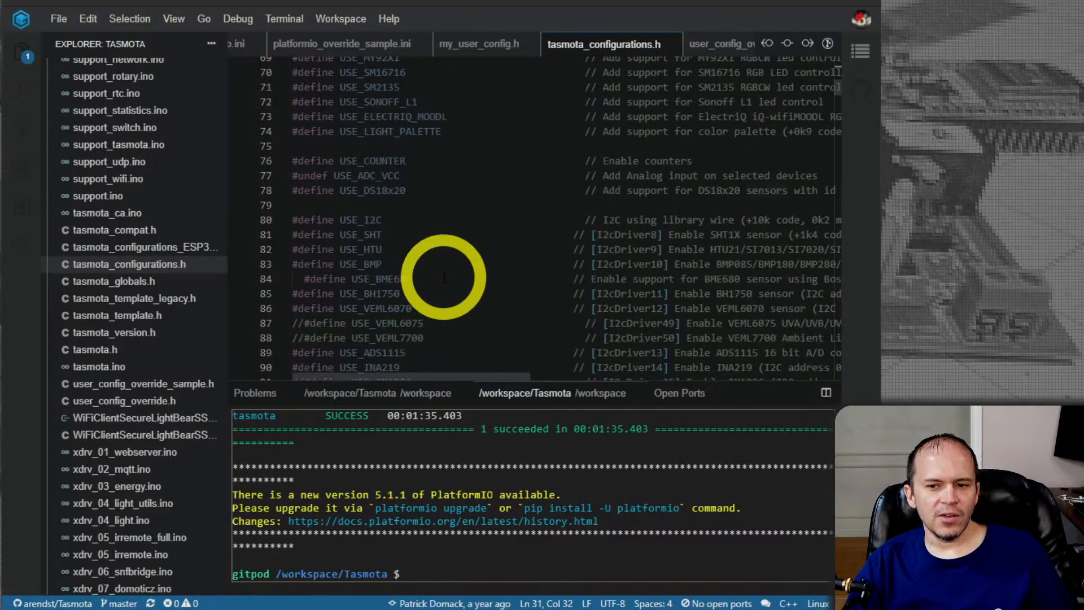
Examine the remaining I2C, CO2, particle and energy sensor defines of the FIRMWARE_SENSORS configuration in tasmota_configurations.h
scroll(423, 234, "down", 12)
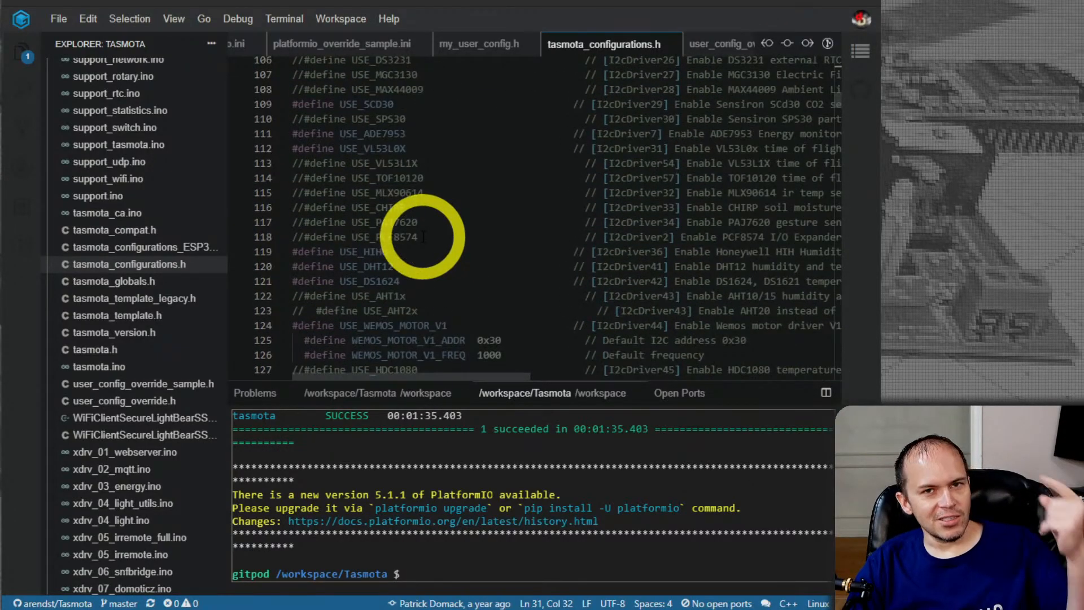
scroll(424, 236, "down", 7)
scroll(422, 237, "down", 4)
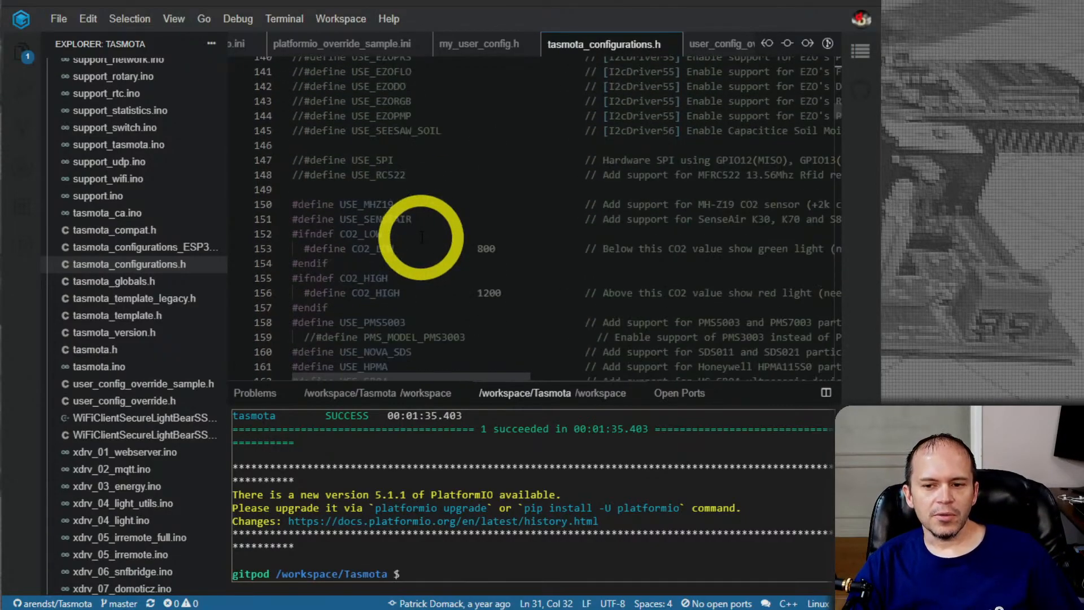
scroll(422, 237, "down", 8)
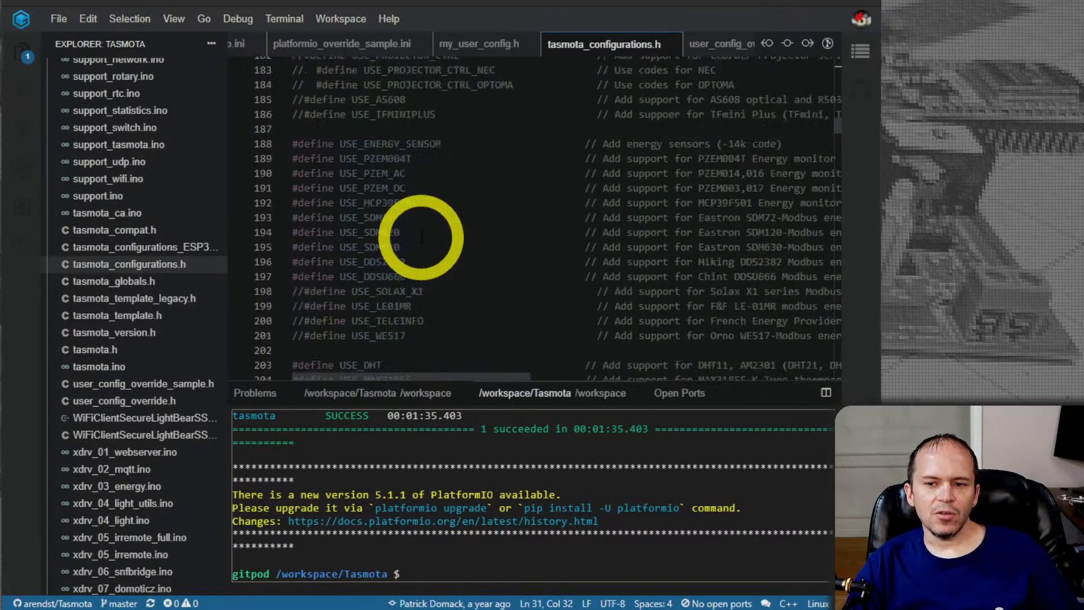
scroll(422, 237, "up", 20)
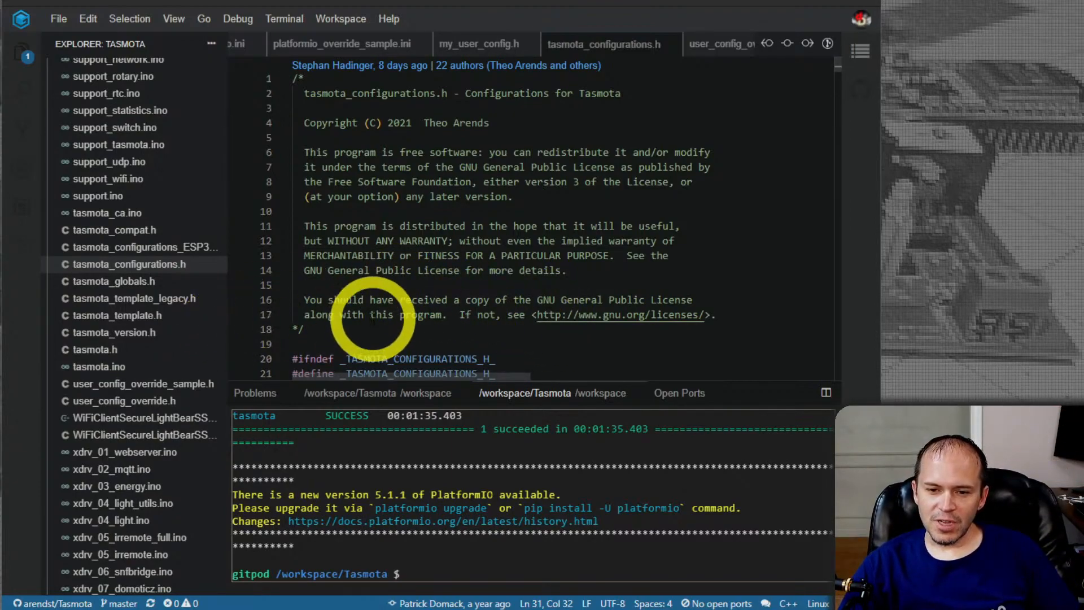
scroll(378, 300, "down", 2)
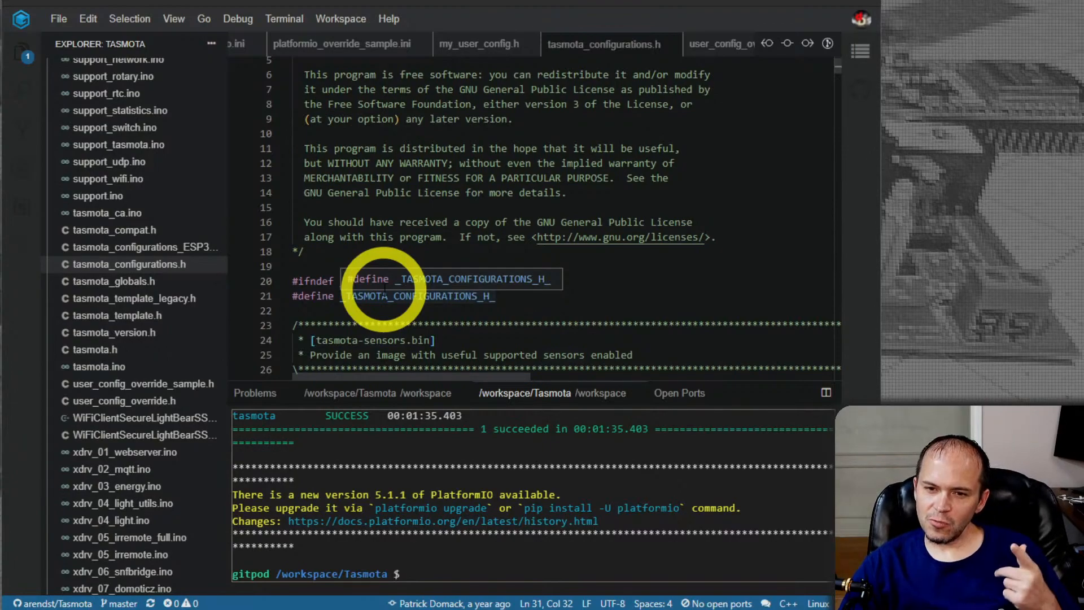
scroll(416, 259, "down", 2)
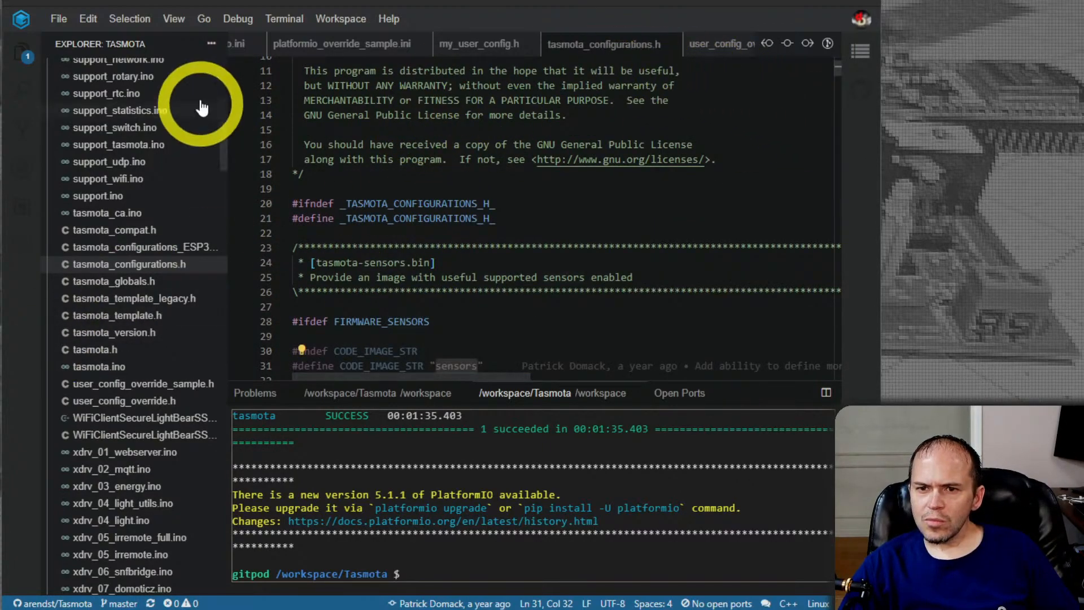
left_click(333, 20)
mouse_move(290, 22)
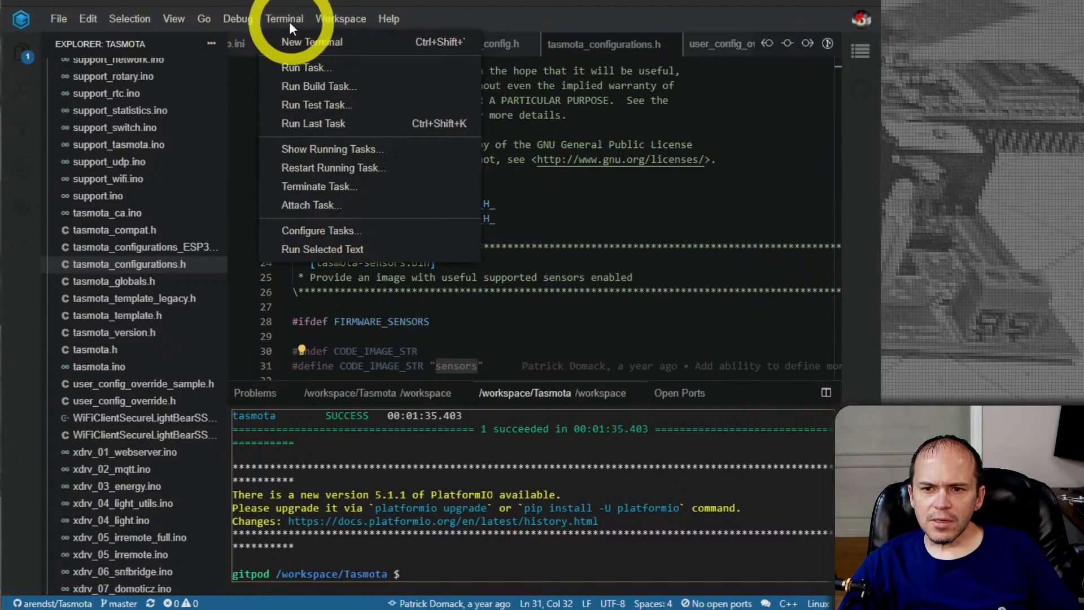
left_click(613, 320)
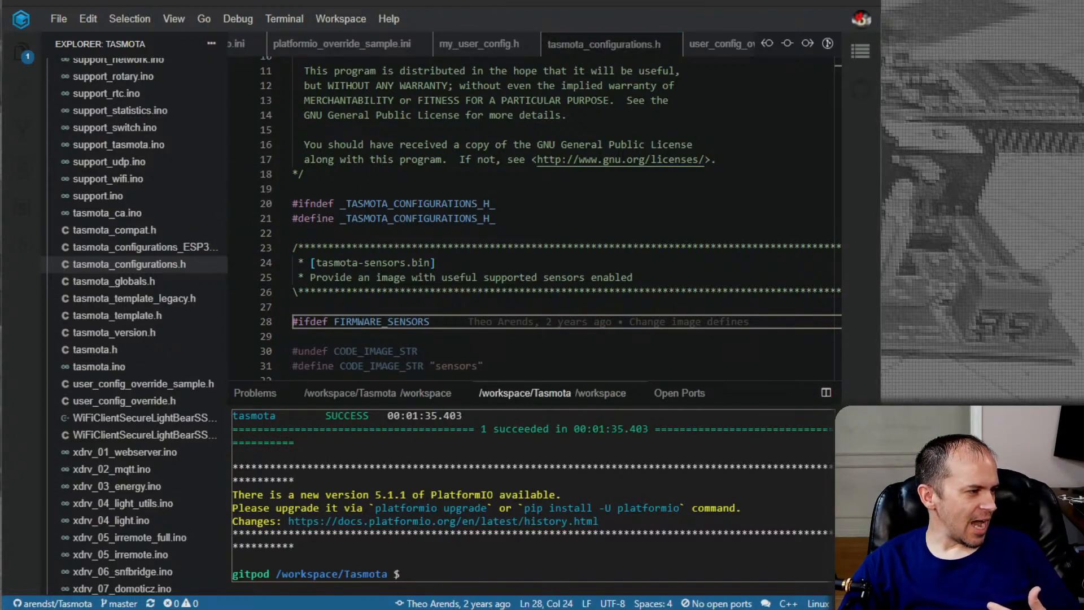
scroll(384, 282, "up", 3)
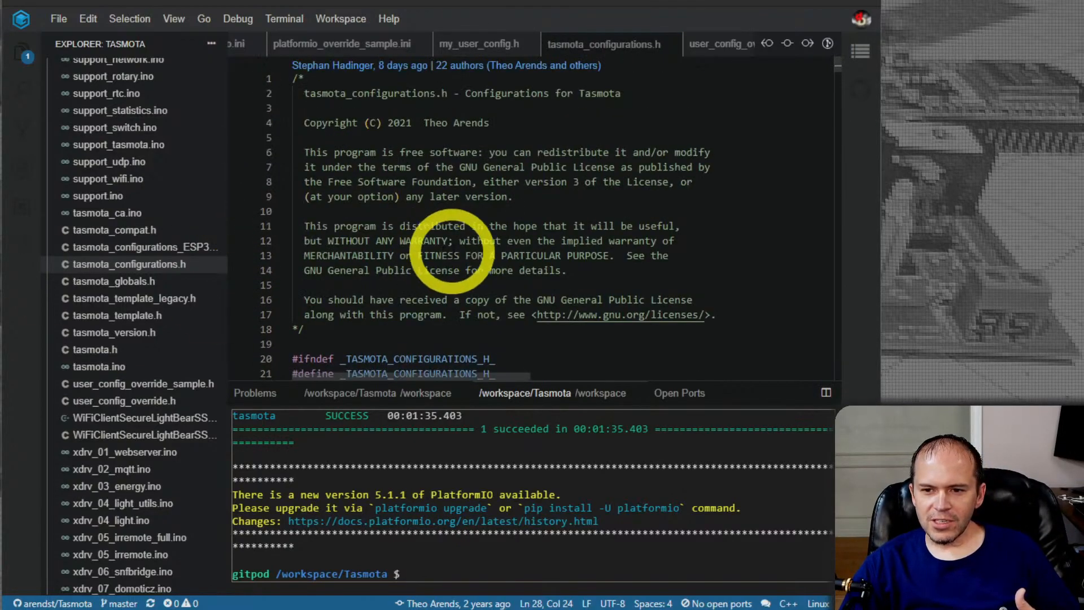
scroll(429, 248, "down", 4)
Open user_config_override.h from the project files and locate the platformio run comment below its usage notes
scroll(175, 242, "up", 3)
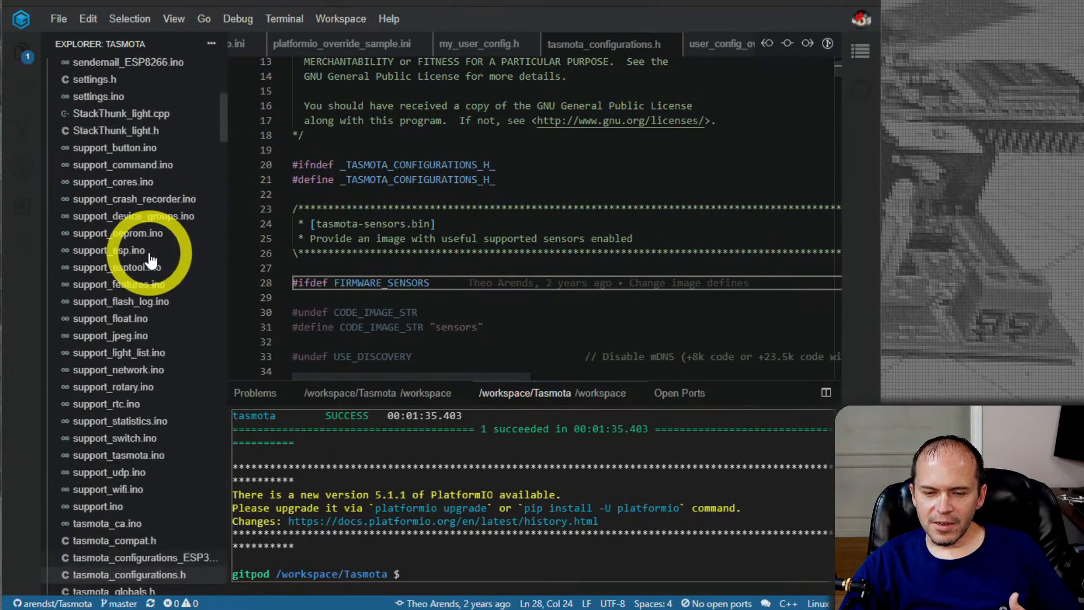
scroll(157, 243, "down", 2)
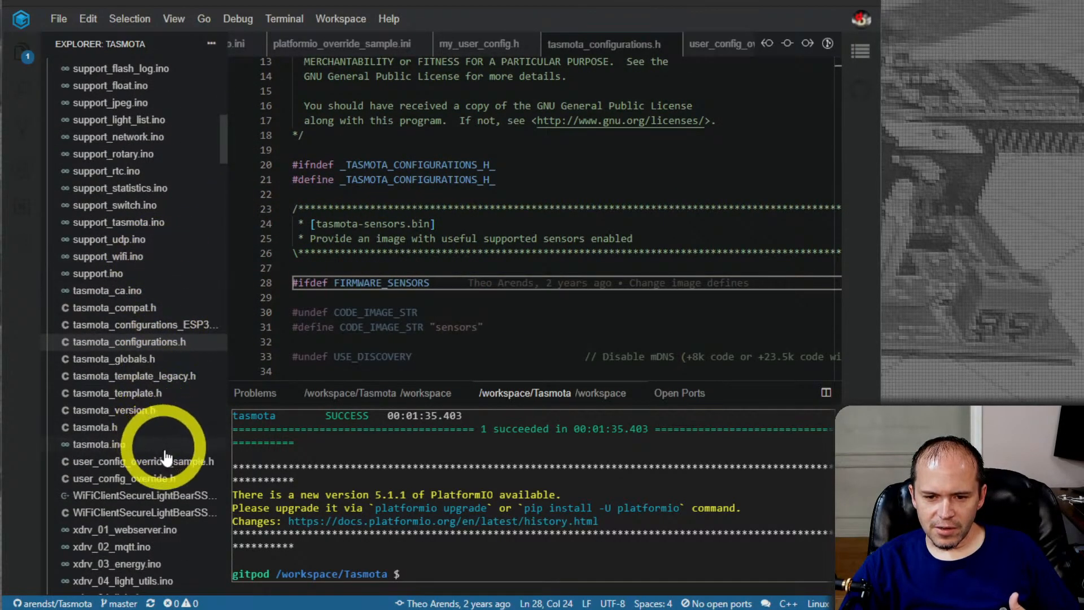
left_click(137, 484)
scroll(446, 212, "up", 10)
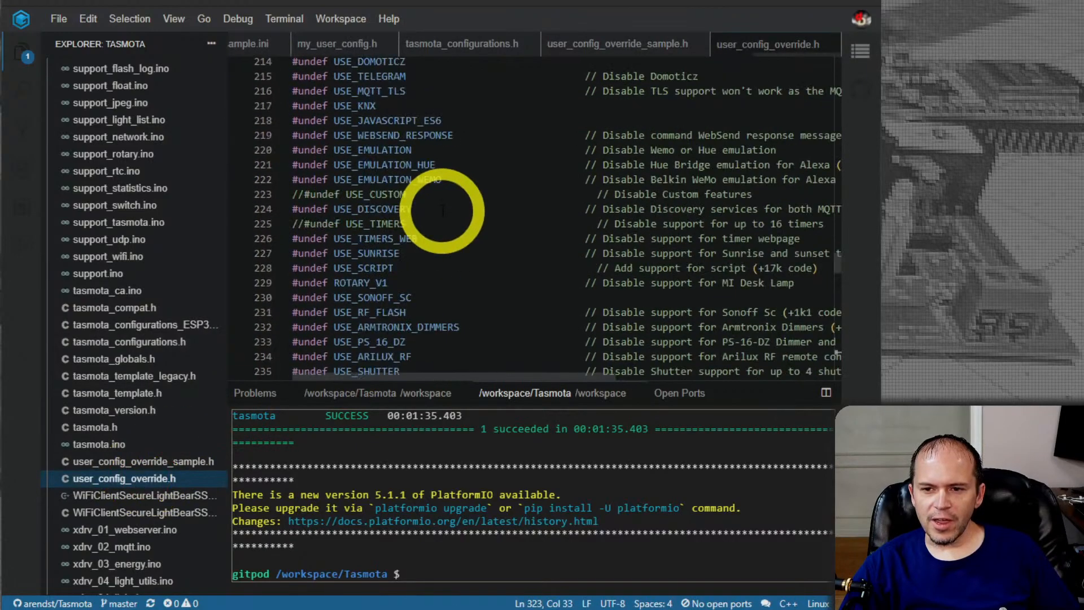
left_click_drag(836, 155, 835, 62)
scroll(534, 260, "down", 6)
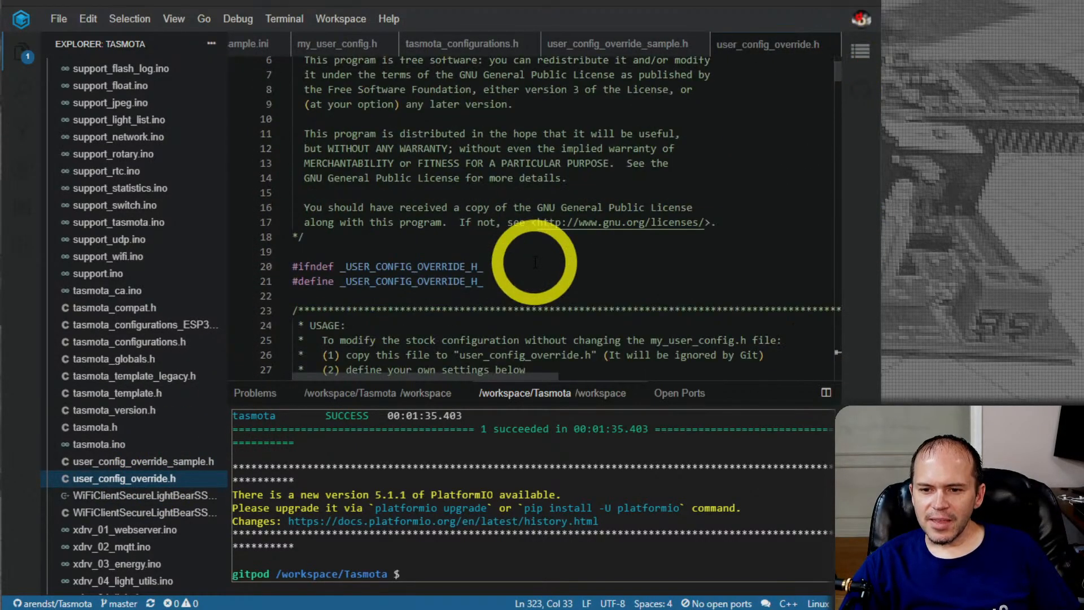
scroll(534, 260, "down", 2)
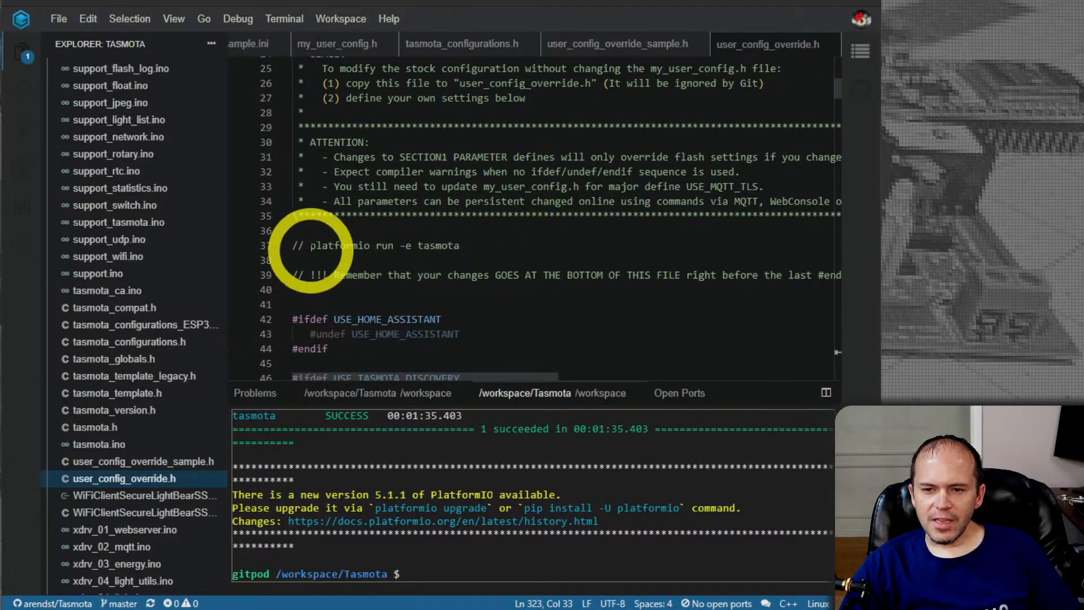
Copy the command platformio run -e tasmota from the comment and run it in the workspace terminal
left_click_drag(310, 246, 459, 244)
right_click(406, 243)
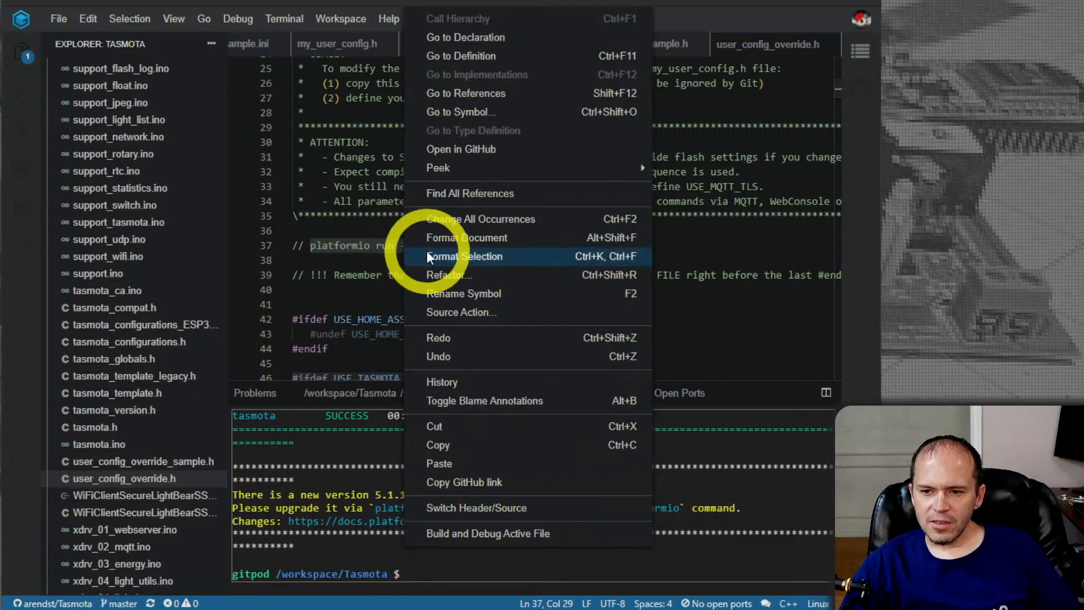
left_click(445, 448)
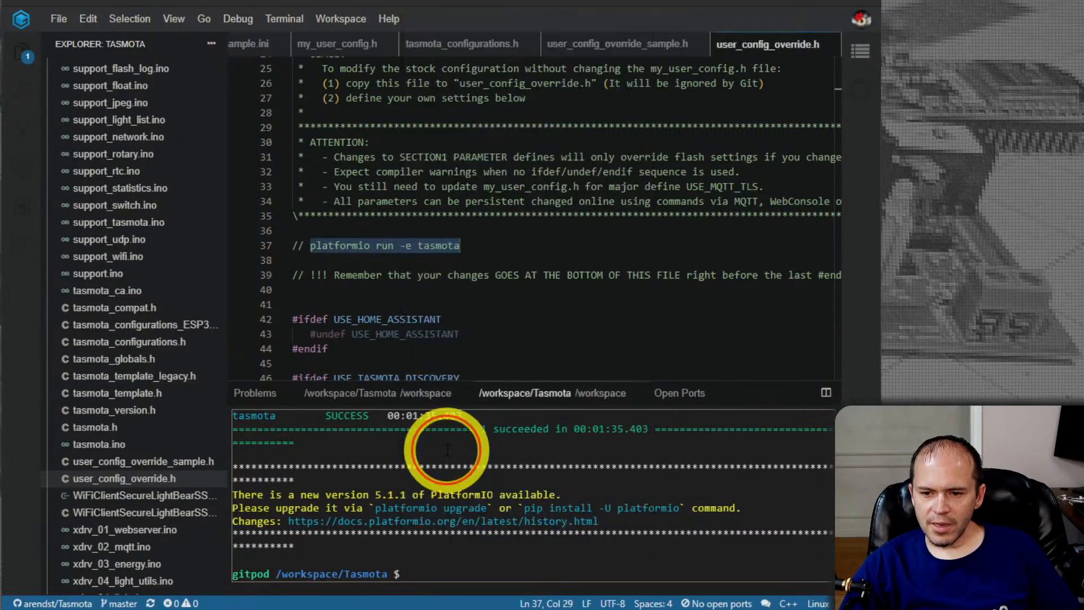
right_click(425, 569)
left_click(486, 426)
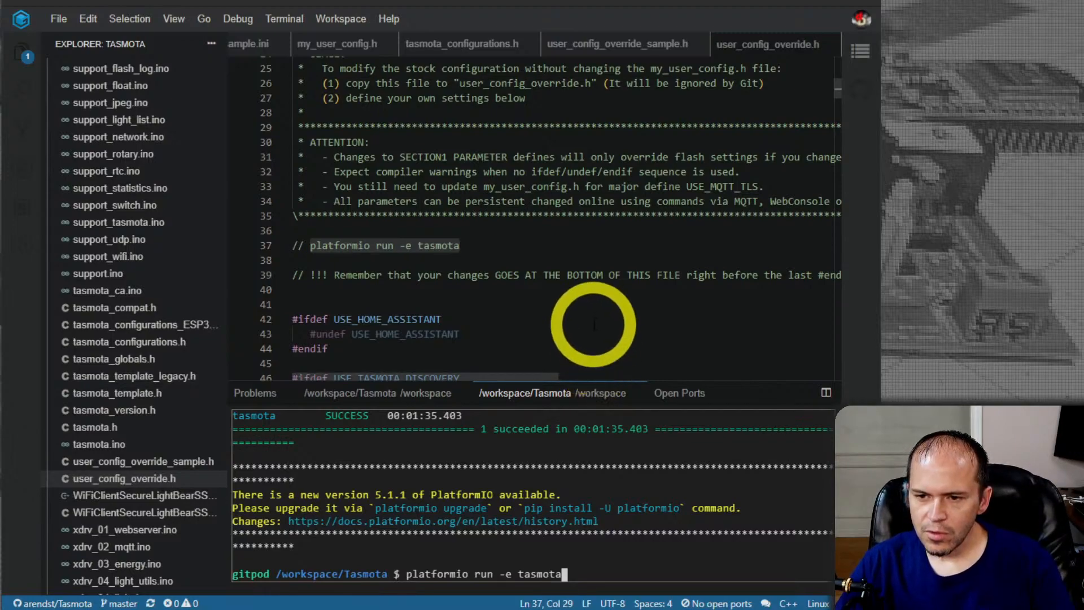
key("Return")
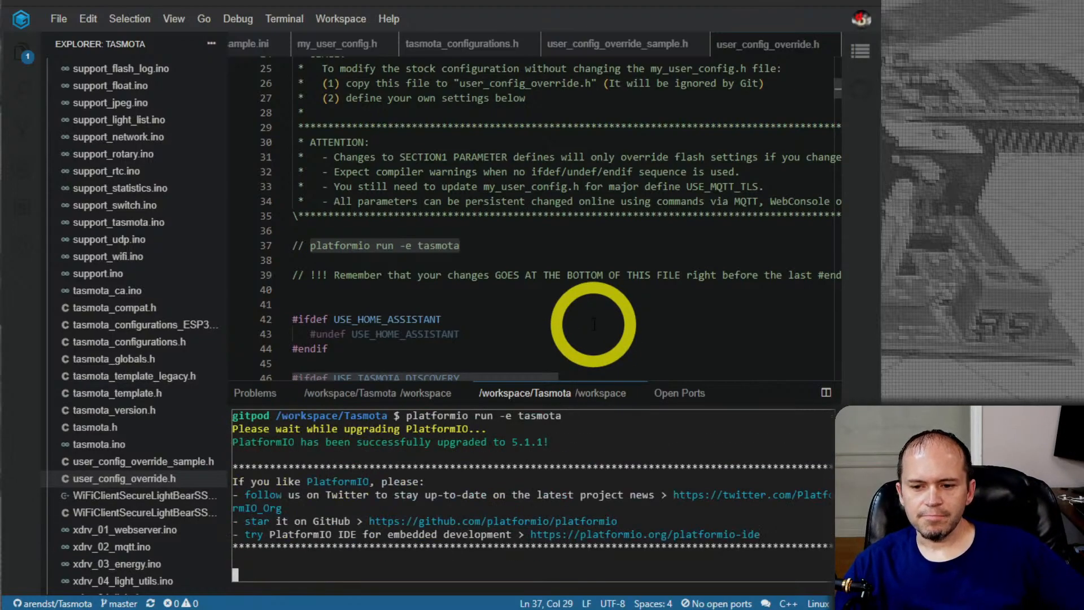
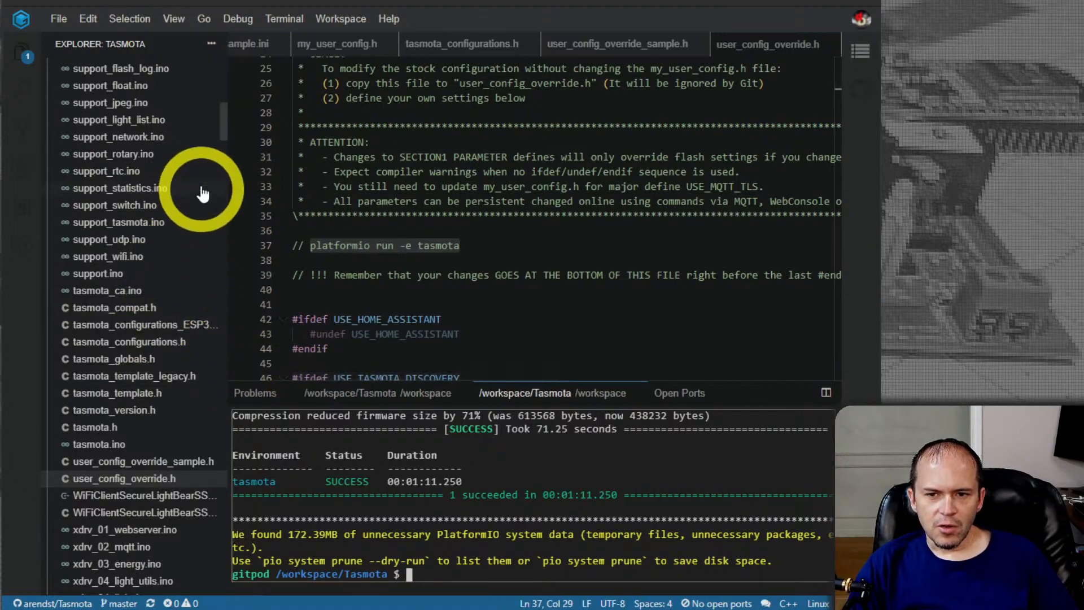
Download the compiled tasmota.bin.gz from the firmware folder inside build_output
left_click_drag(222, 126, 221, 80)
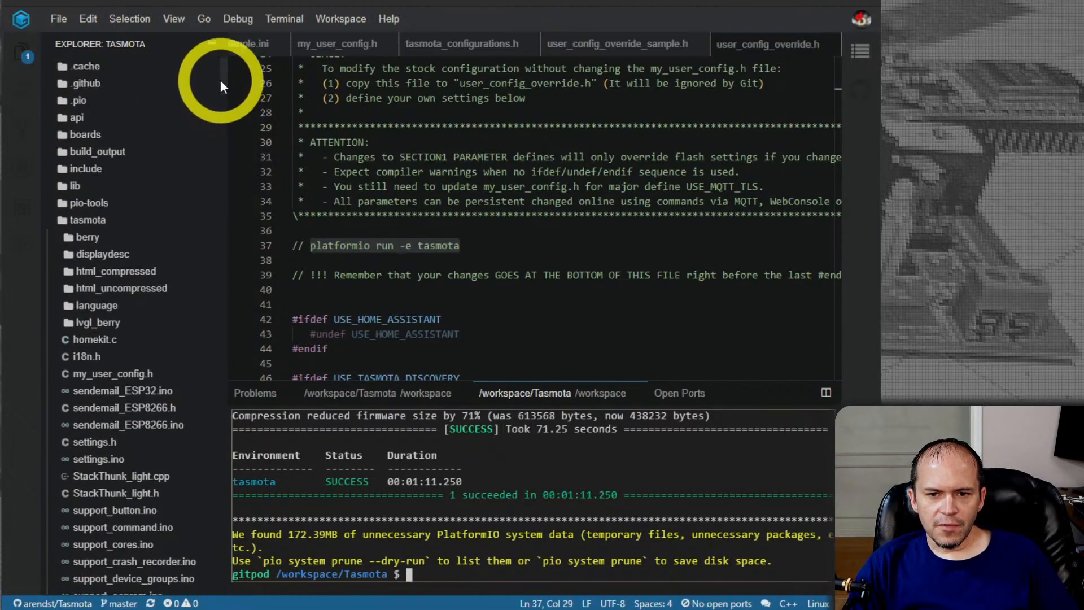
left_click(96, 153)
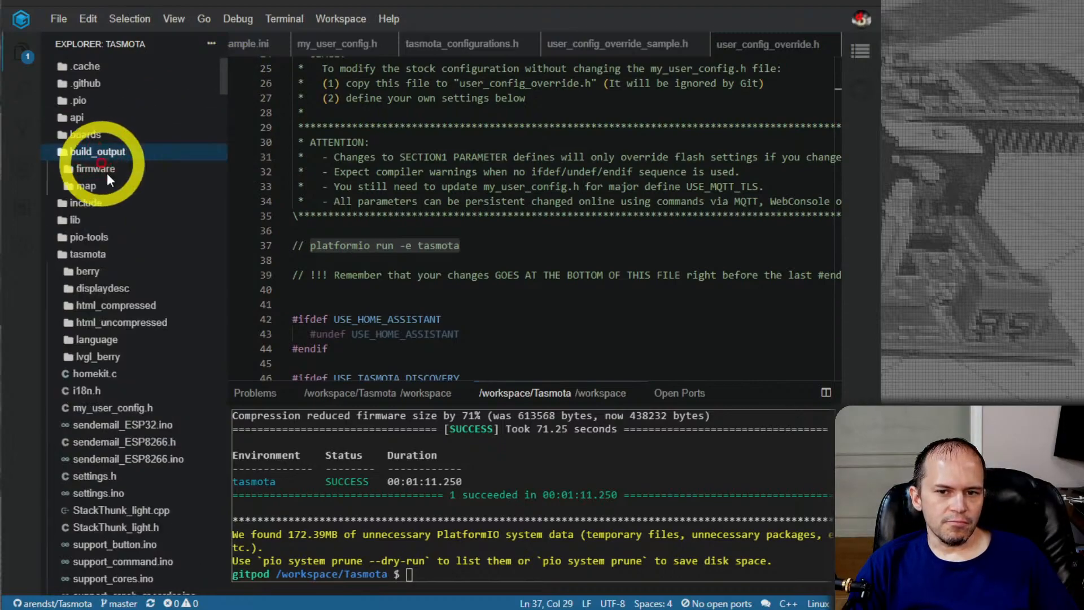
left_click(107, 170)
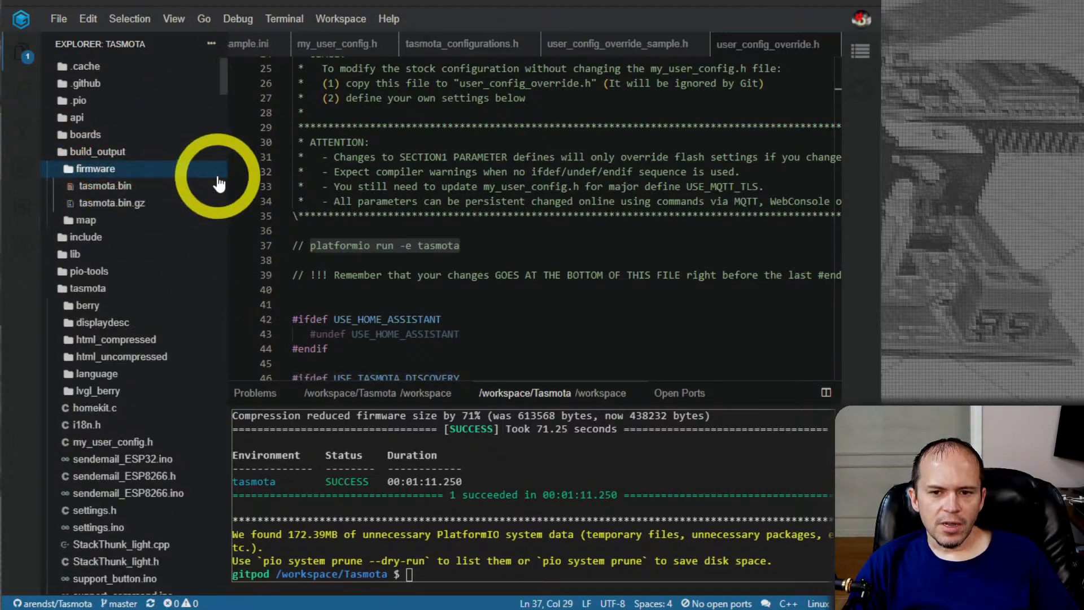
right_click(125, 206)
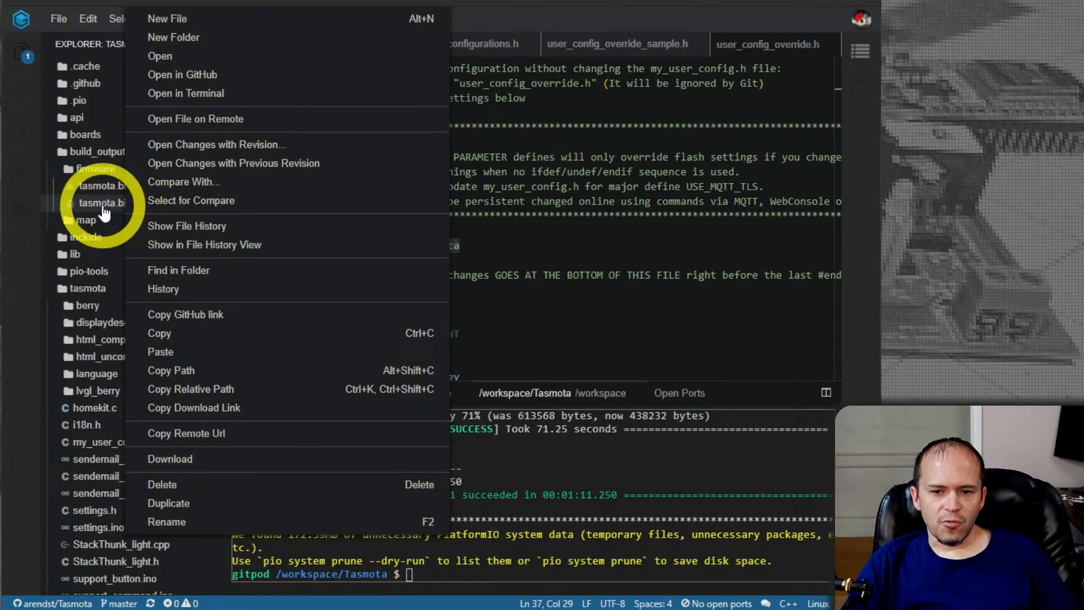
left_click(182, 459)
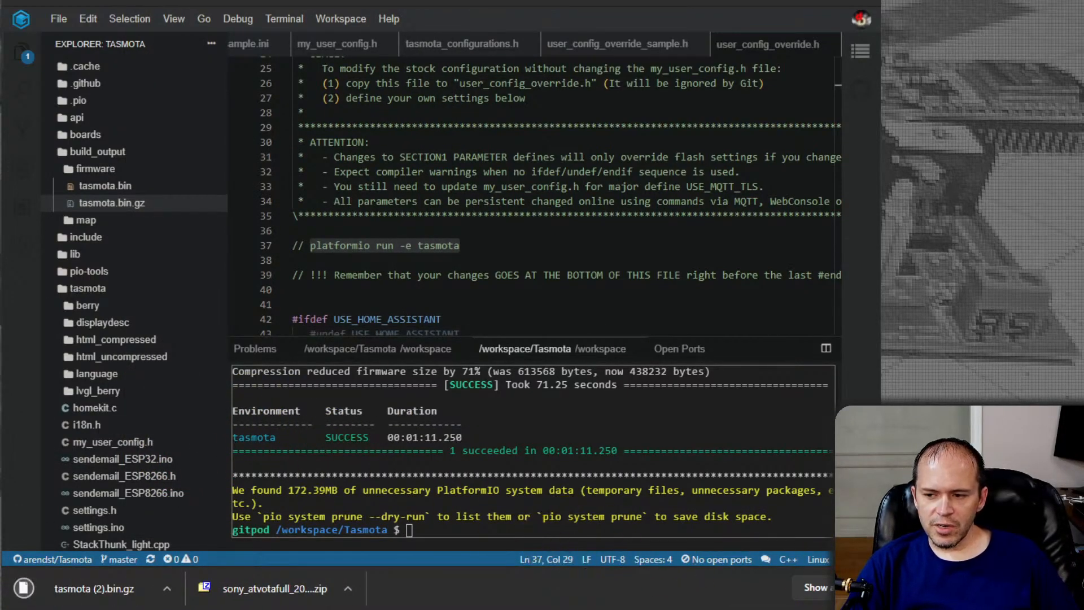
left_click(868, 588)
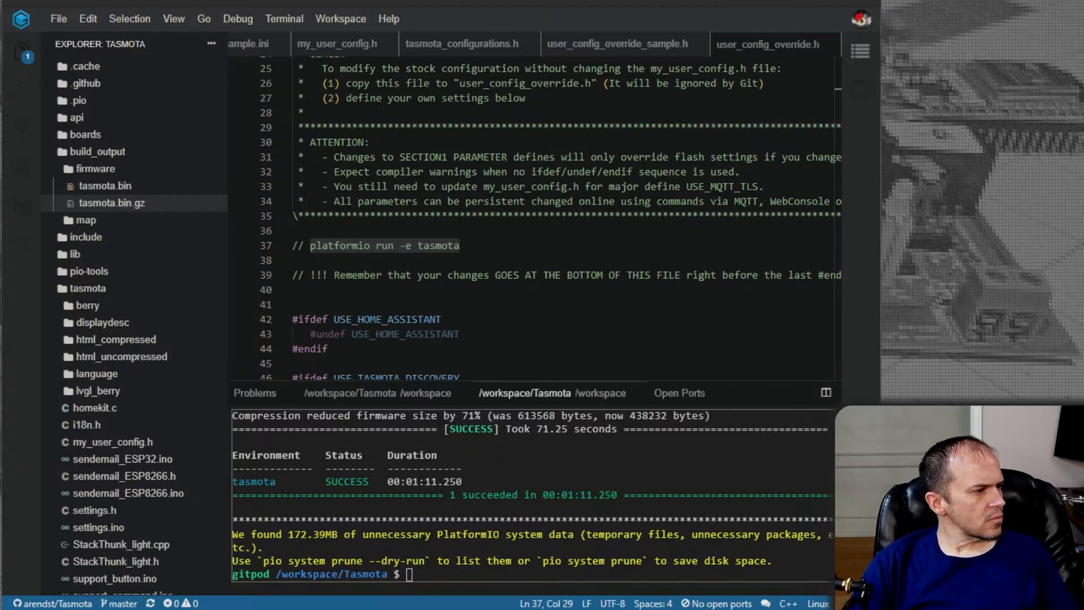
Switch to File Explorer and extract tasmota (2).bin.gz into the temp folder with 7-Zip
left_click_drag(0, 85, 189, 1)
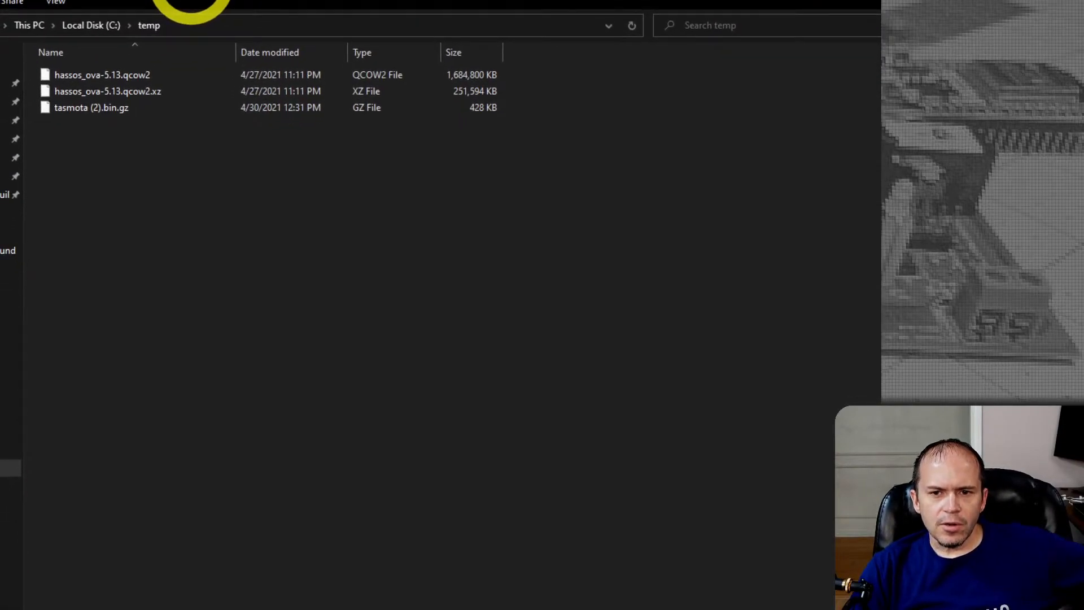
left_click(81, 107)
right_click(82, 106)
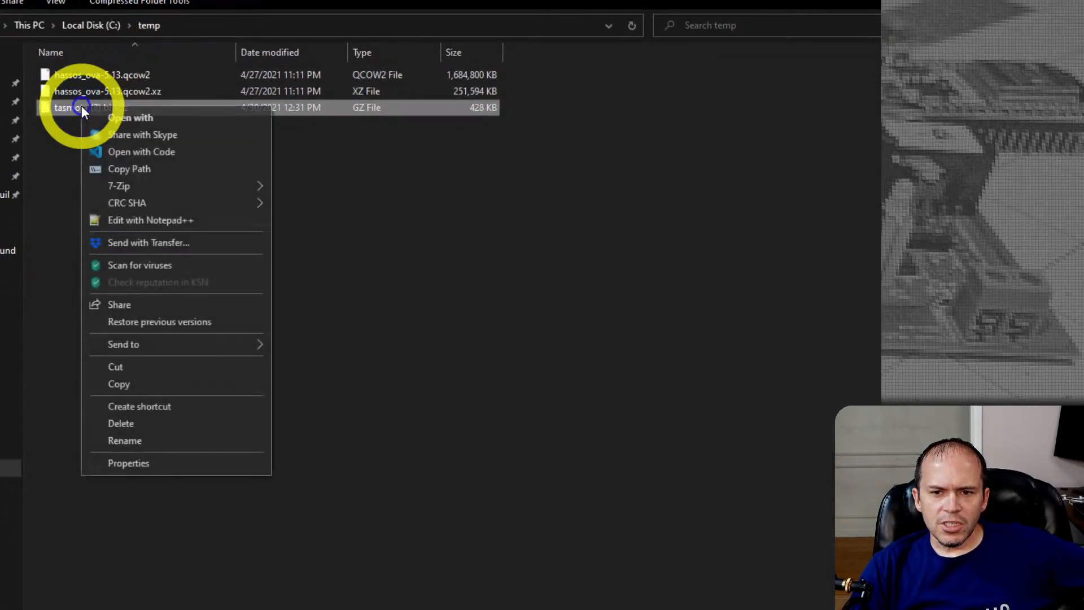
mouse_move(195, 186)
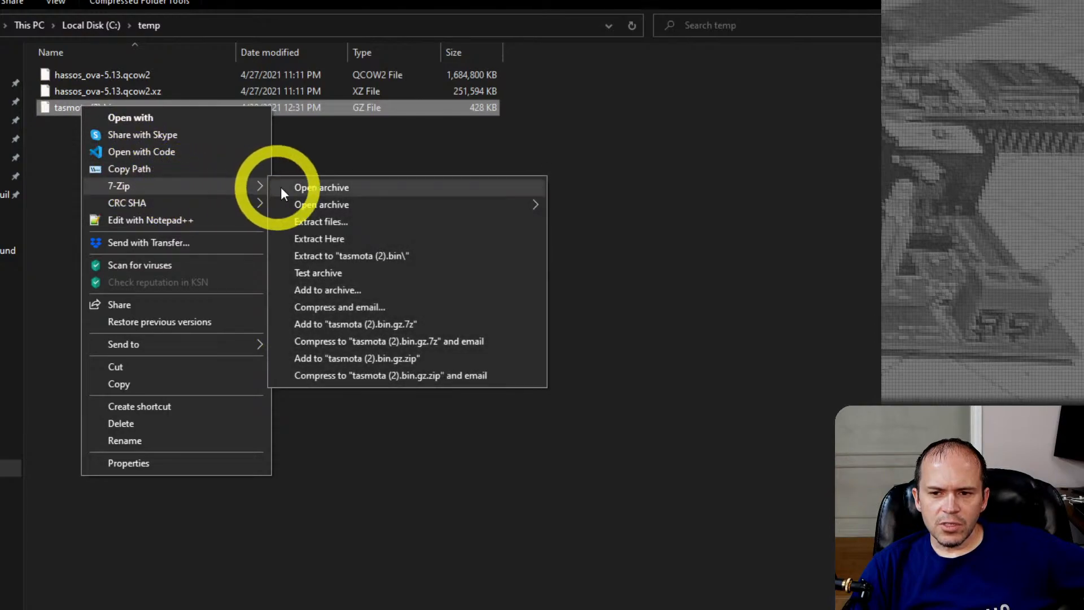
left_click(324, 237)
left_click(263, 241)
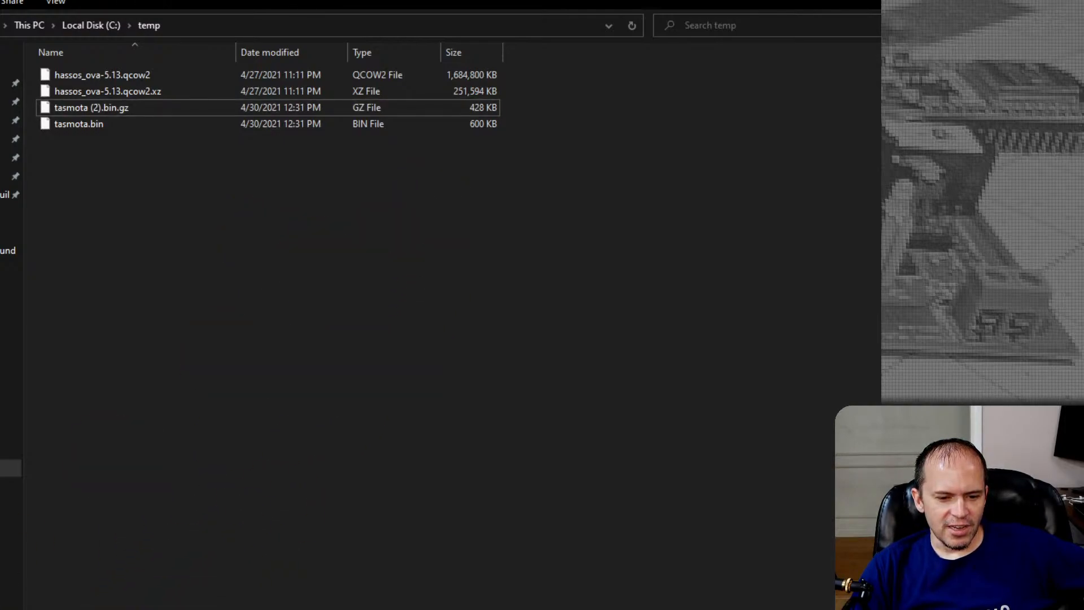
left_click(840, 0)
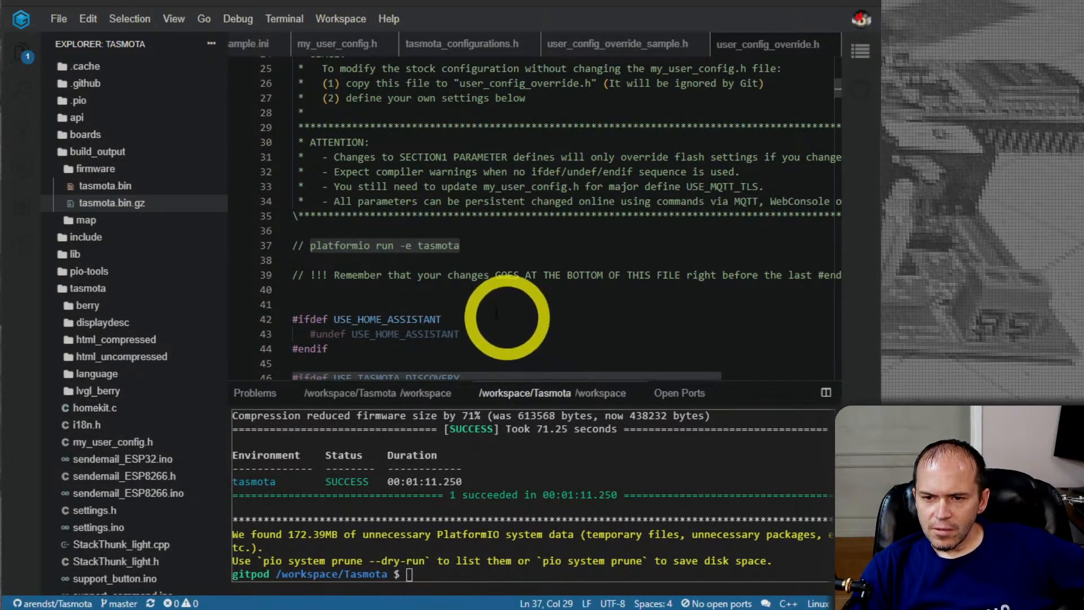
Try to save user_config_override.h and look over its usage notes and feature undefs
left_click(56, 19)
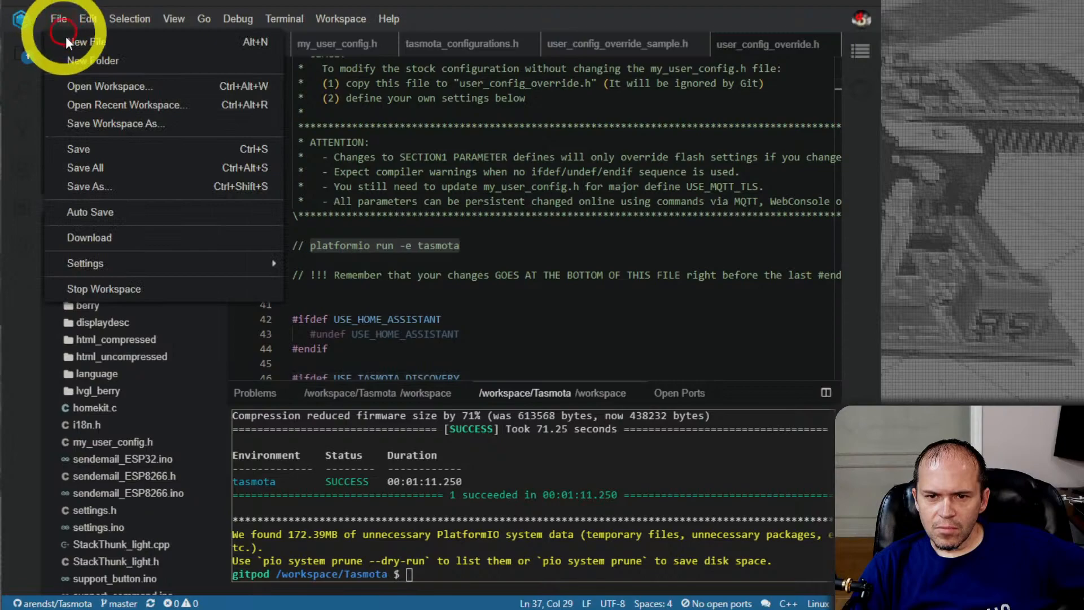
left_click(93, 147)
left_click(585, 280)
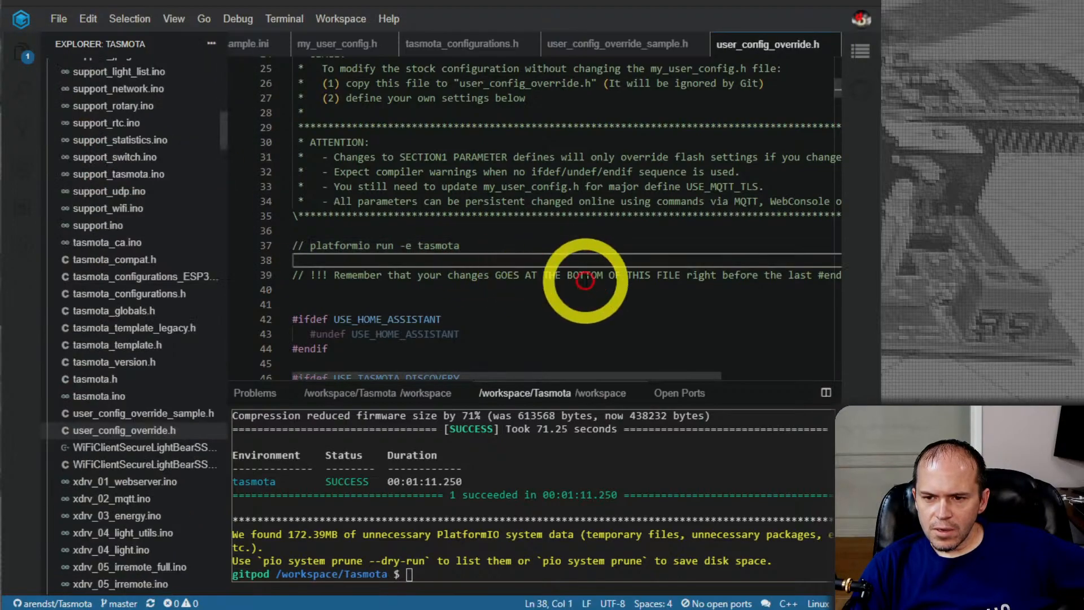
scroll(586, 281, "up", 4)
scroll(586, 281, "up", 4)
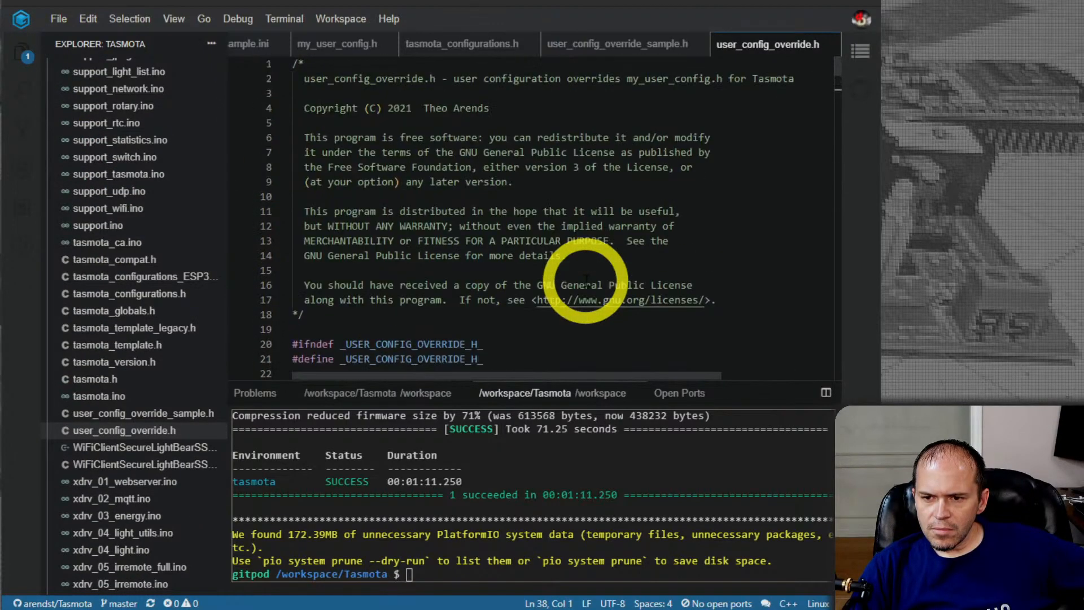
scroll(448, 255, "down", 15)
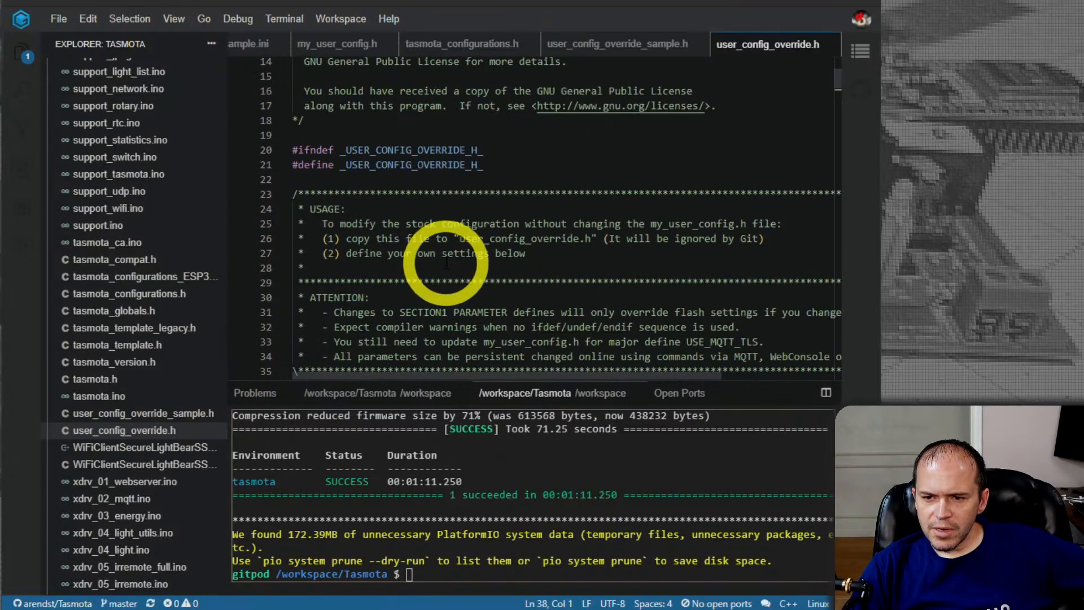
scroll(448, 263, "down", 20)
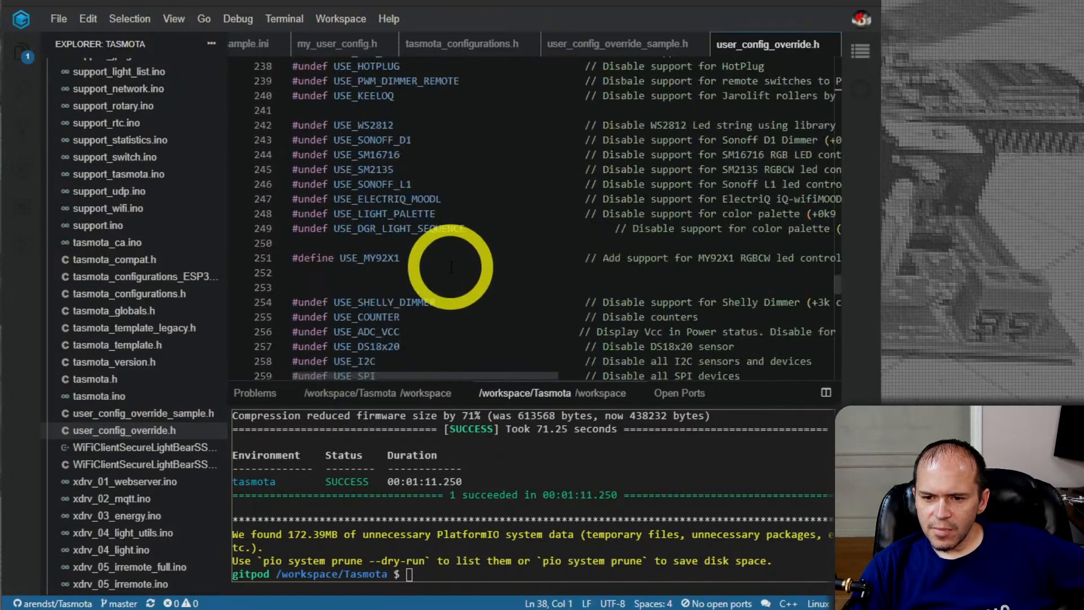
Rerun platformio run -e tasmota in the workspace terminal and check the firmware files in build_output
left_click(487, 546)
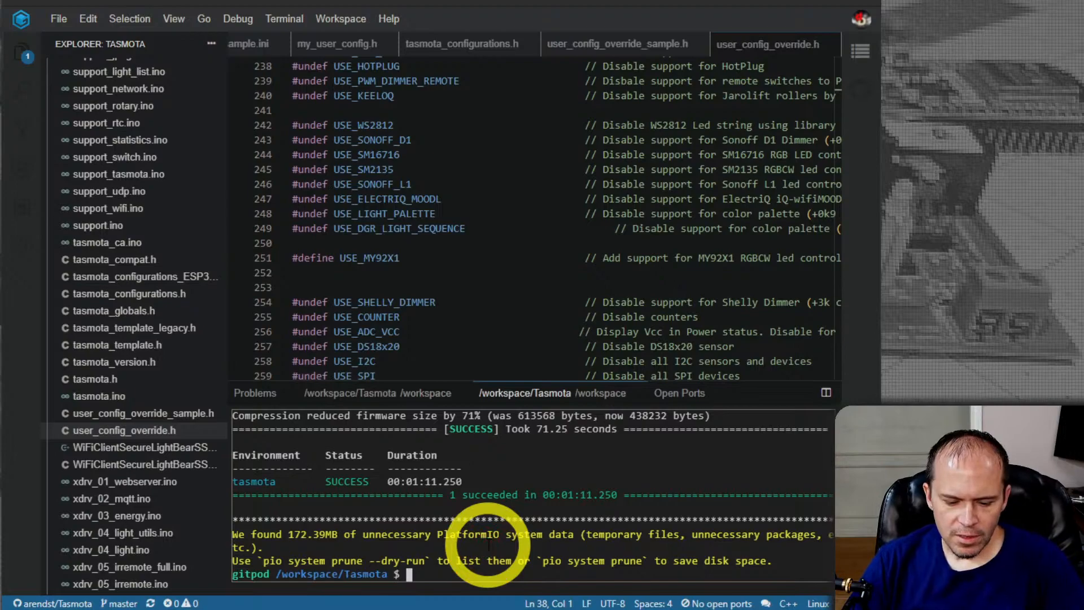
key("Up")
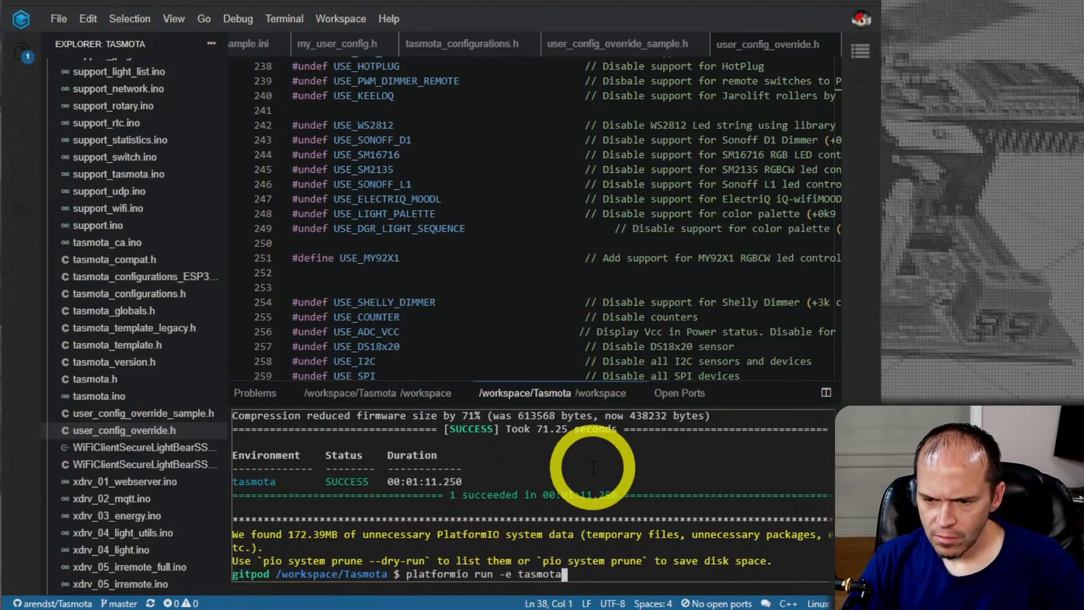
key("Return")
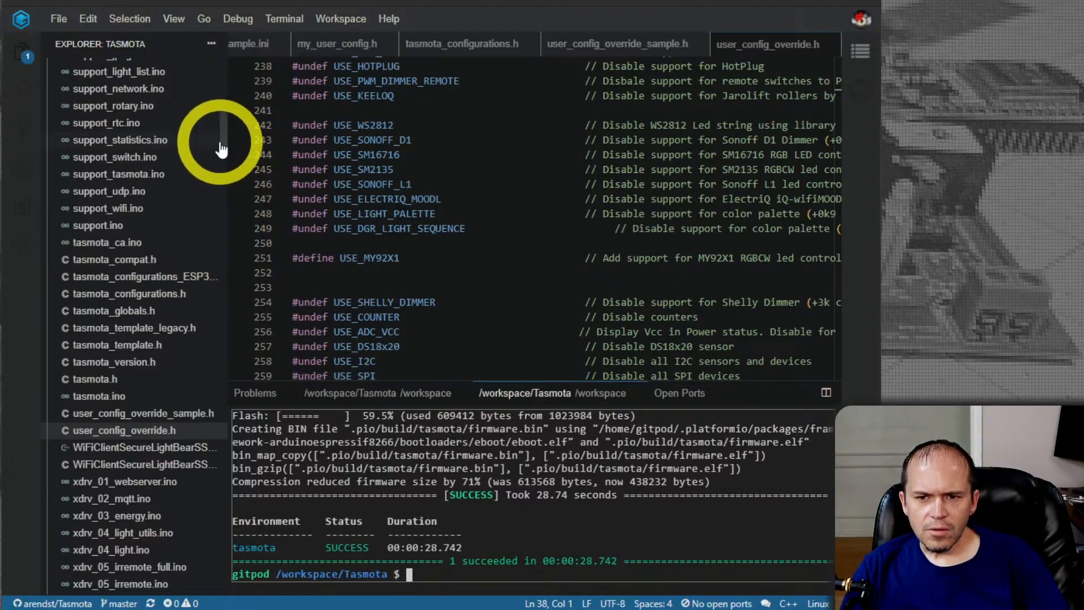
left_click_drag(221, 141, 222, 80)
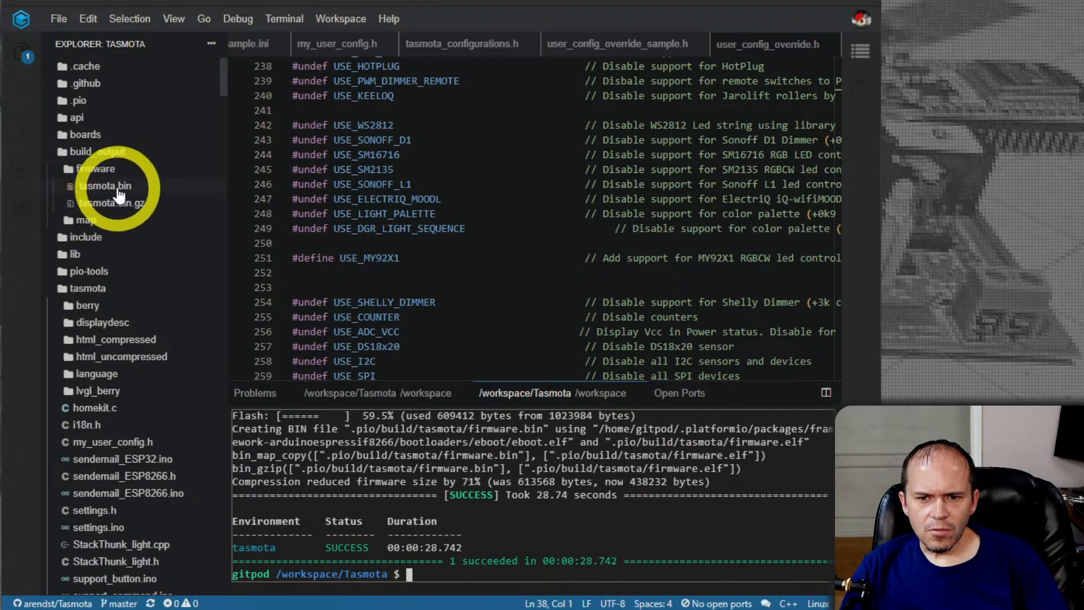
Close user_config_override.h and save its pending changes
left_click(472, 213)
scroll(472, 214, "up", 9)
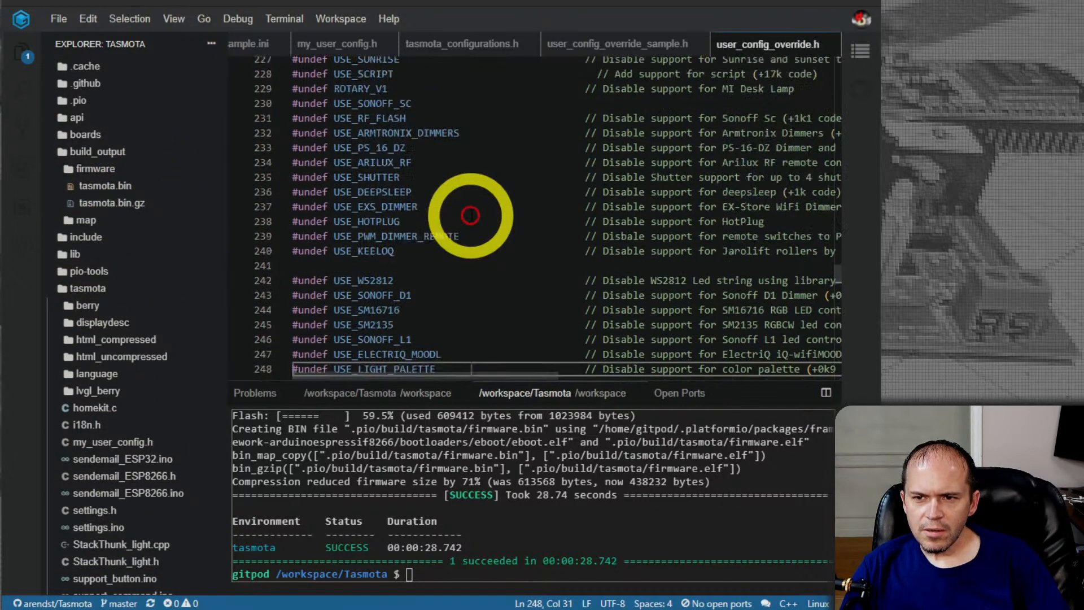
left_click(828, 44)
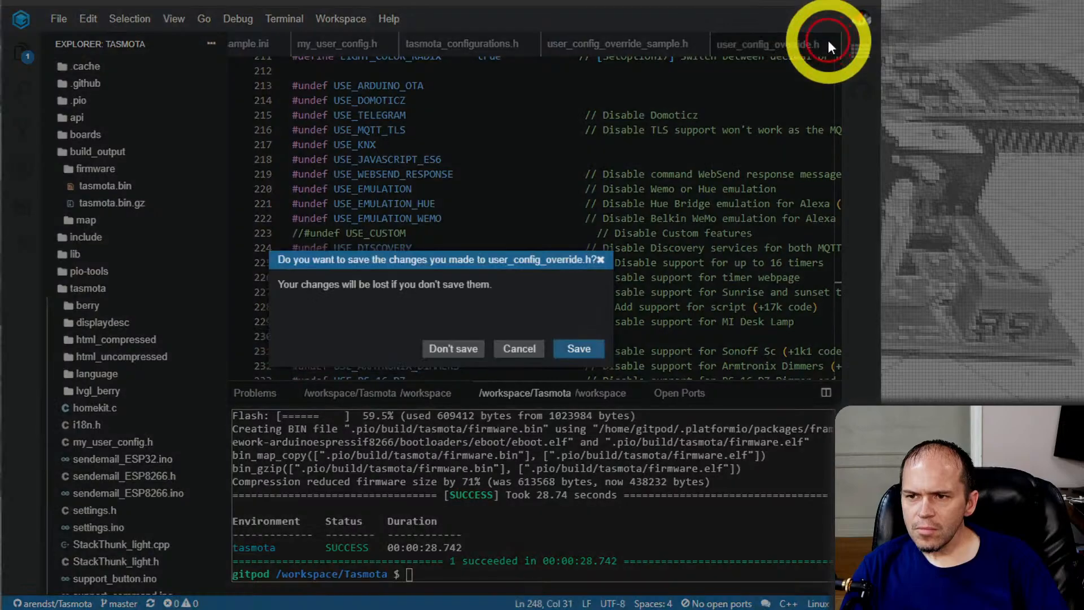
left_click(576, 349)
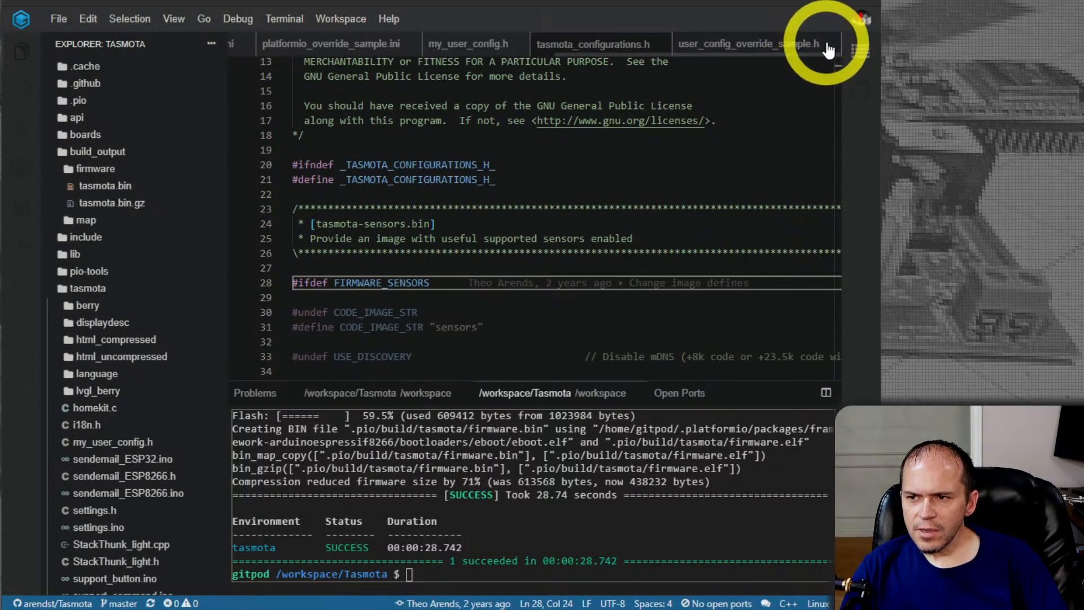
Close all remaining open files, including the configuration headers, platformio ini files and README preview
scroll(813, 50, "left", 3)
left_click(833, 47)
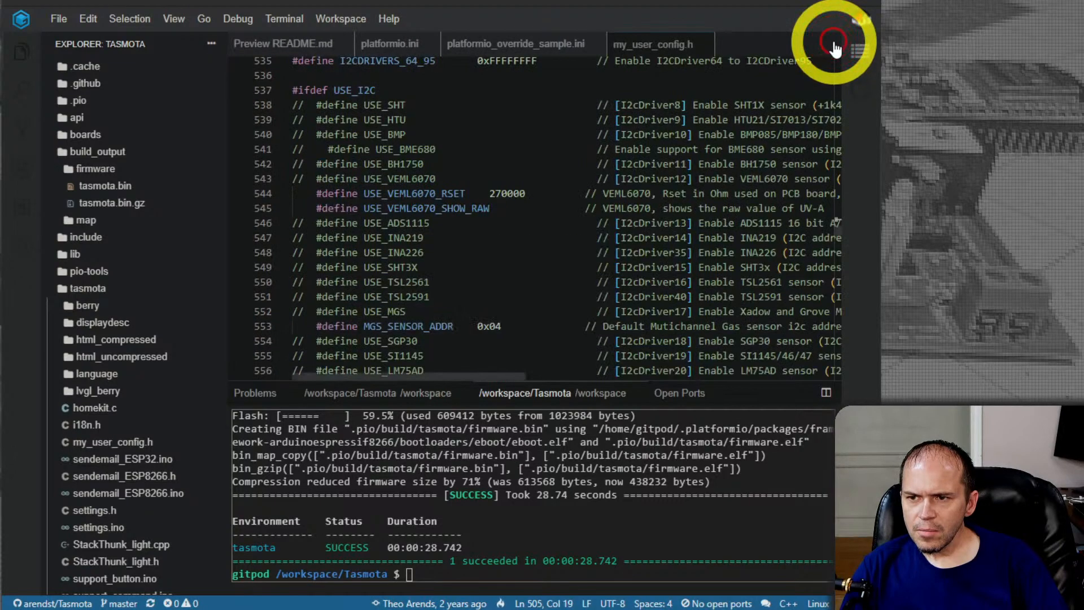
left_click(702, 44)
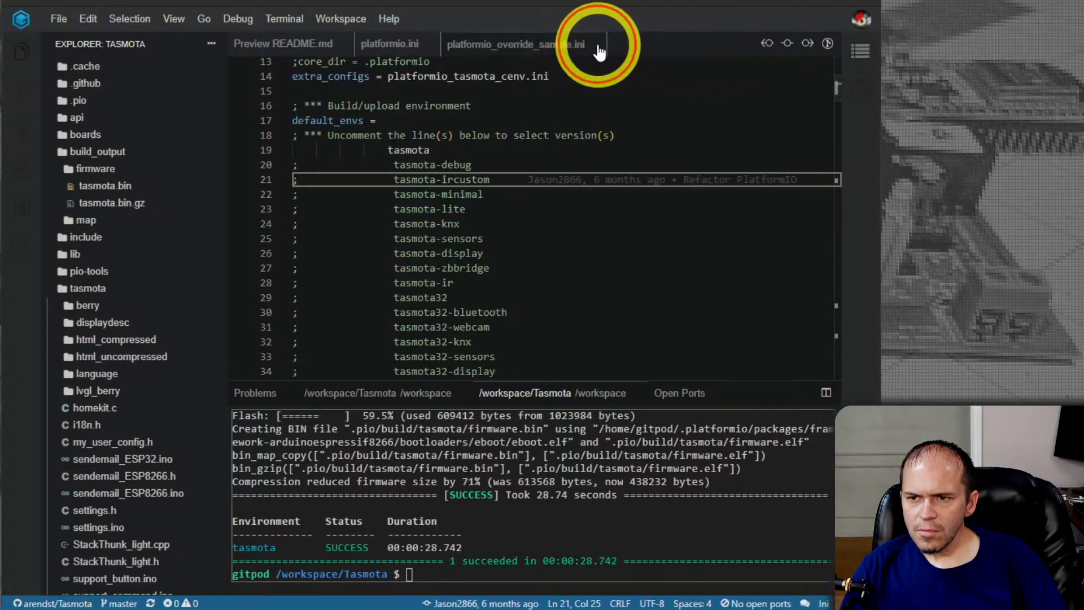
left_click(596, 44)
left_click(431, 46)
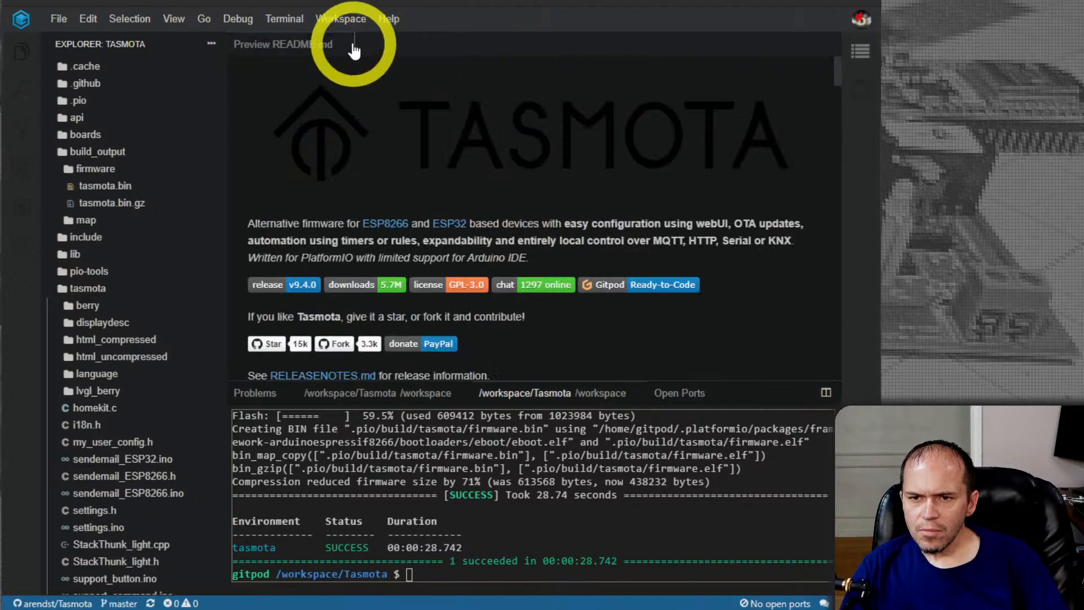
left_click(347, 44)
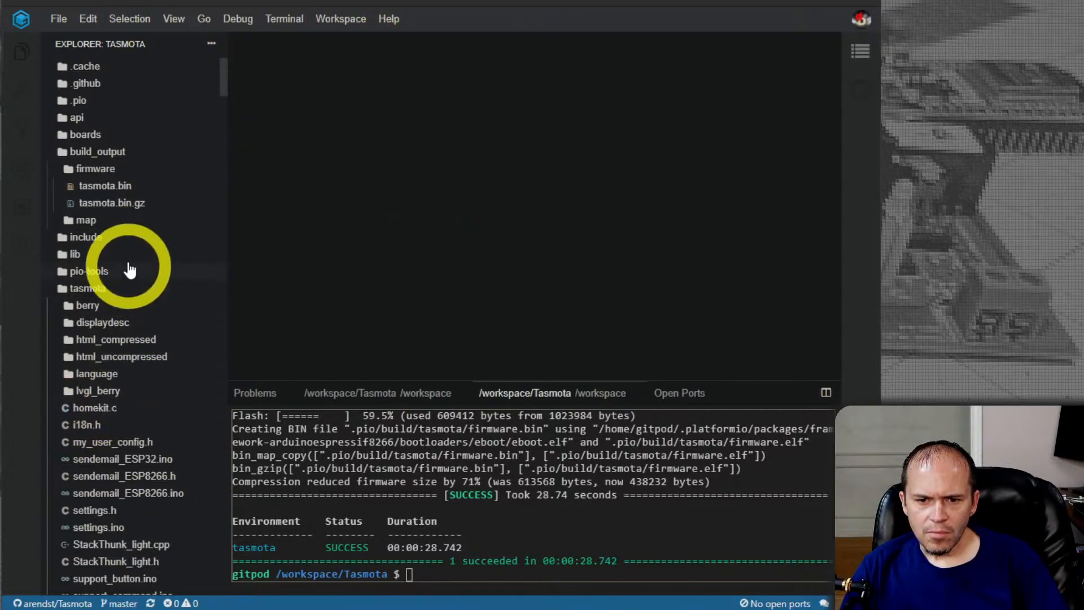
Reopen user_config_override.h from the tasmota folder and go to the platformio run comment below its usage notes
left_click(97, 289)
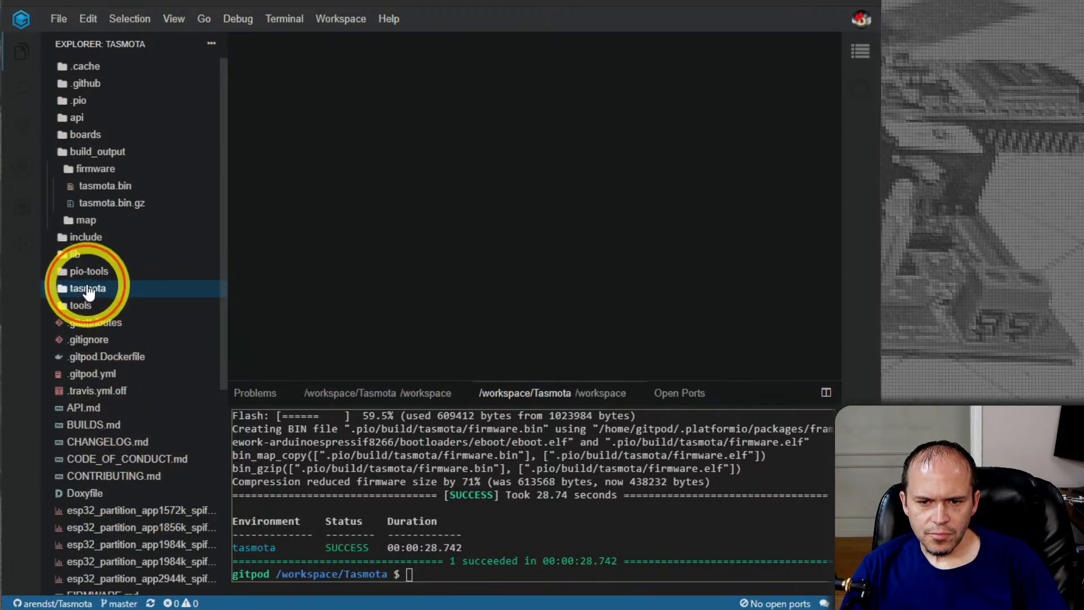
left_click(86, 287)
scroll(140, 361, "down", 15)
scroll(143, 370, "down", 20)
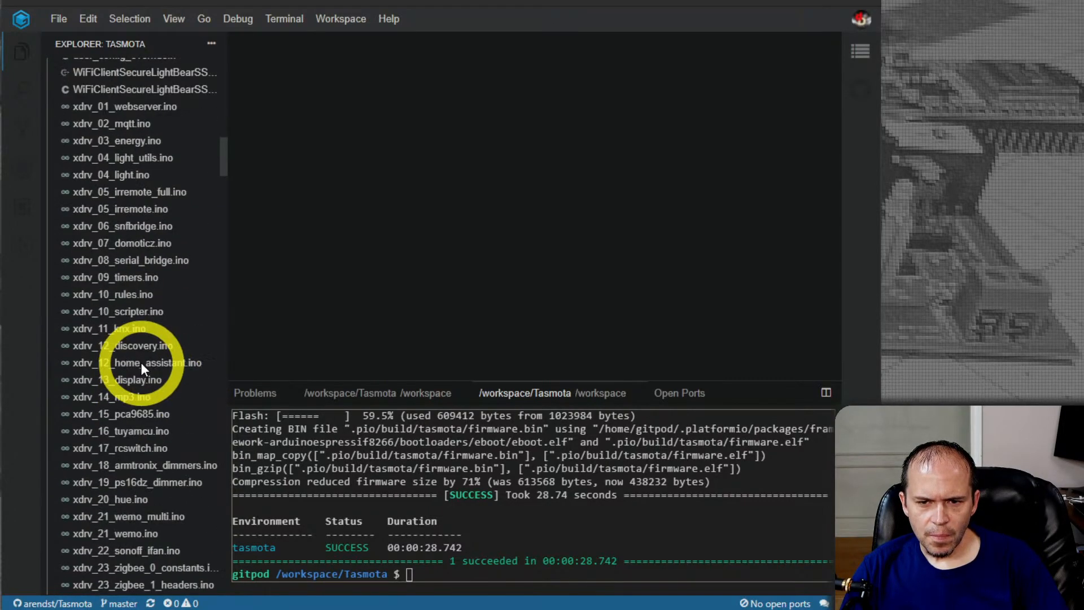
scroll(147, 374, "down", 20)
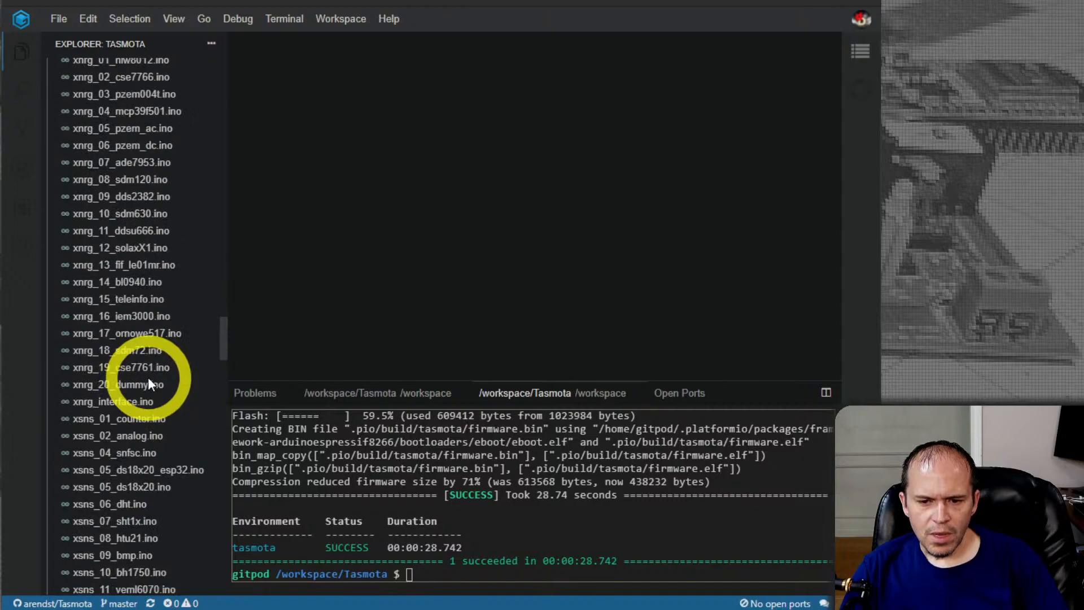
scroll(148, 377, "down", 10)
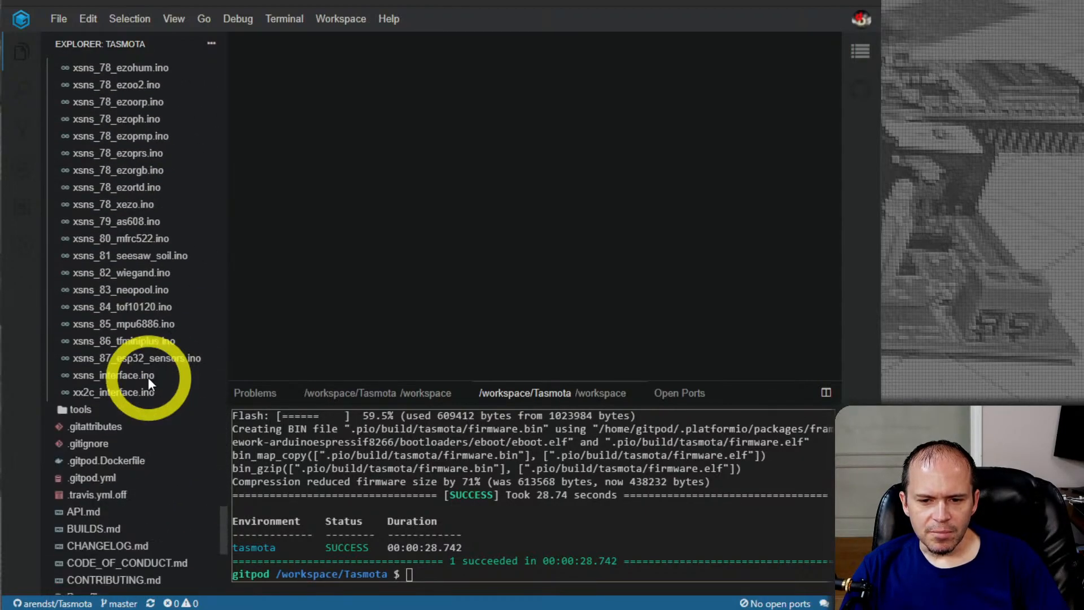
scroll(161, 415, "up", 20)
scroll(162, 413, "up", 20)
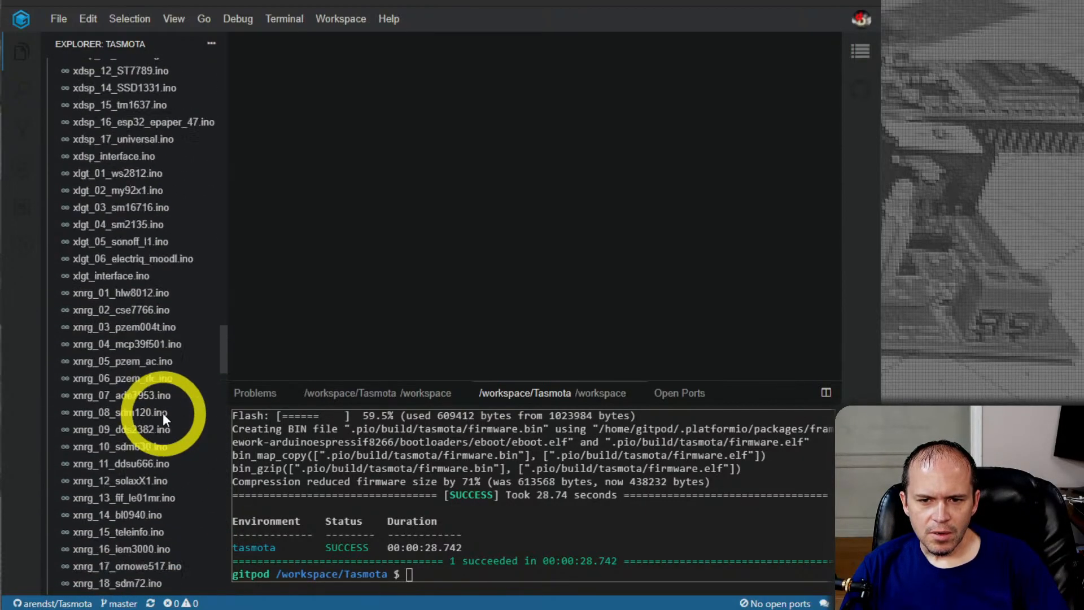
scroll(164, 418, "up", 20)
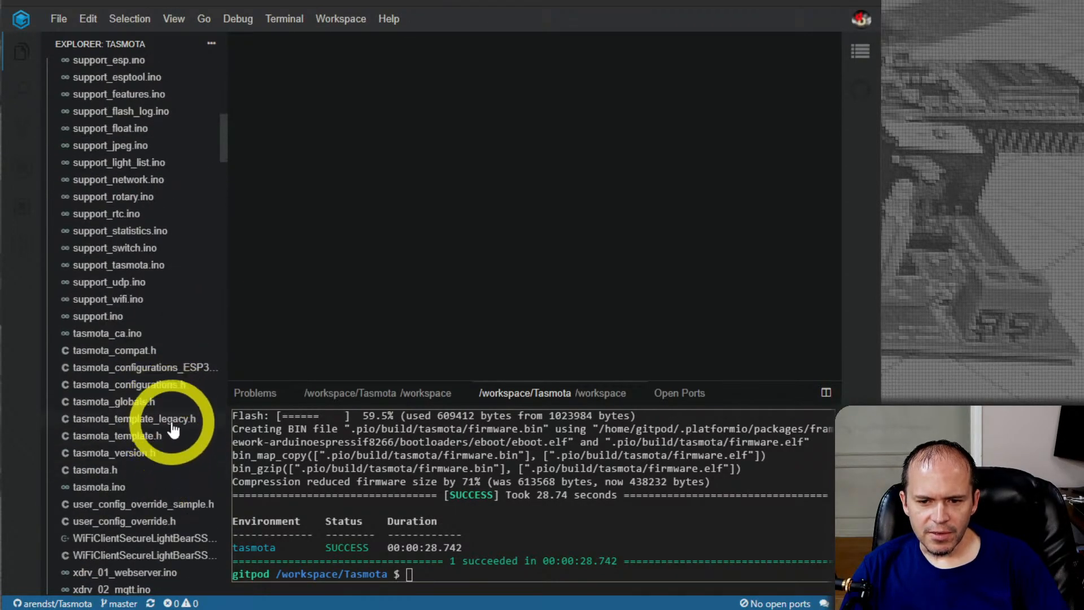
left_click(164, 521)
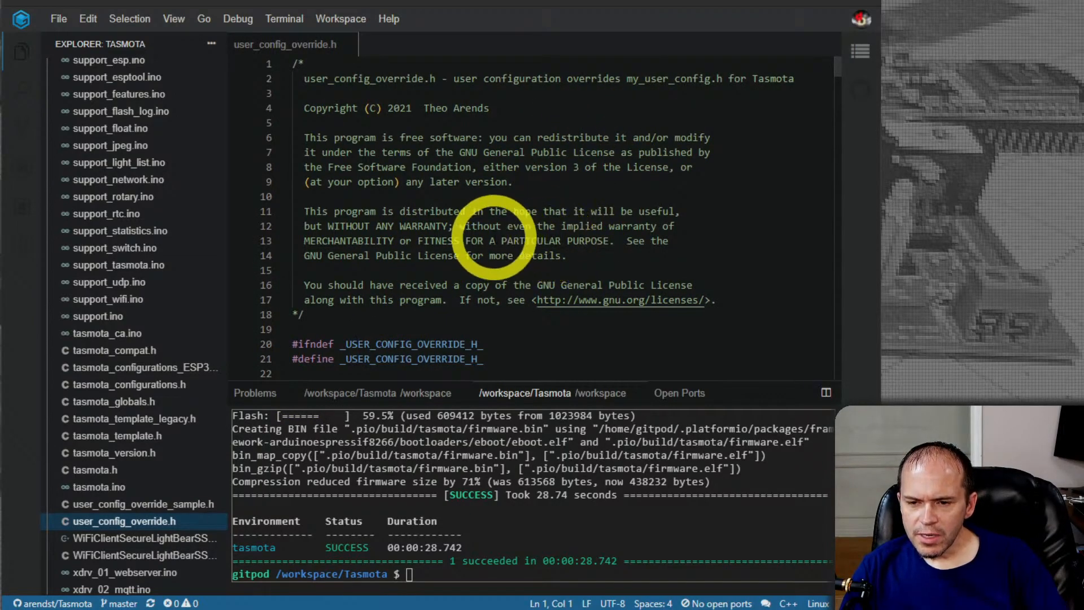
scroll(489, 237, "down", 5)
scroll(489, 237, "down", 4)
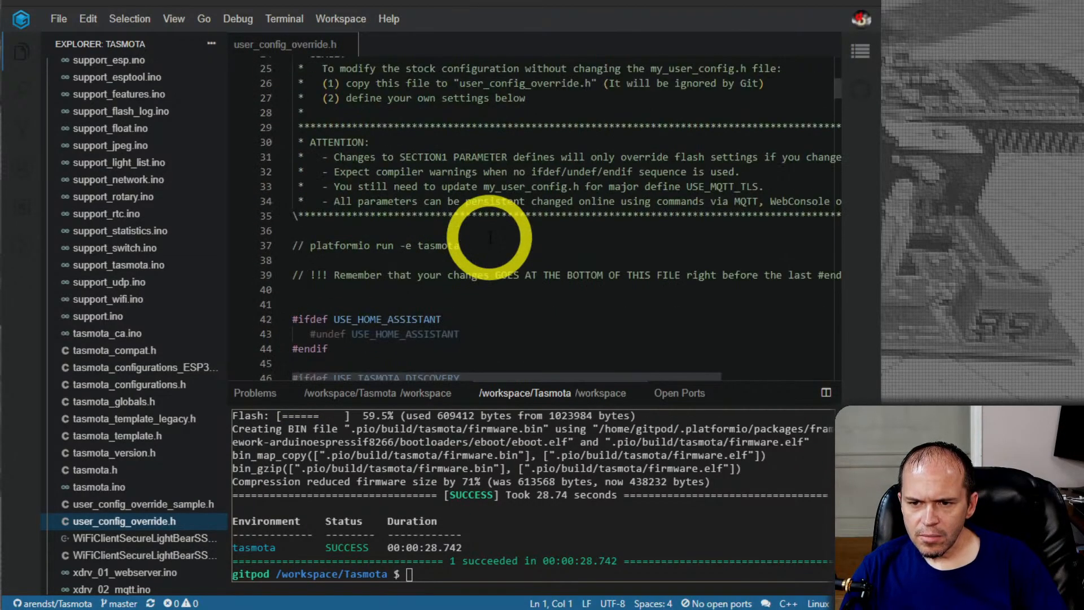
Check the custom defines at the end of user_config_override.h, return to the platformio run comment, and save all open files
scroll(489, 237, "down", 8)
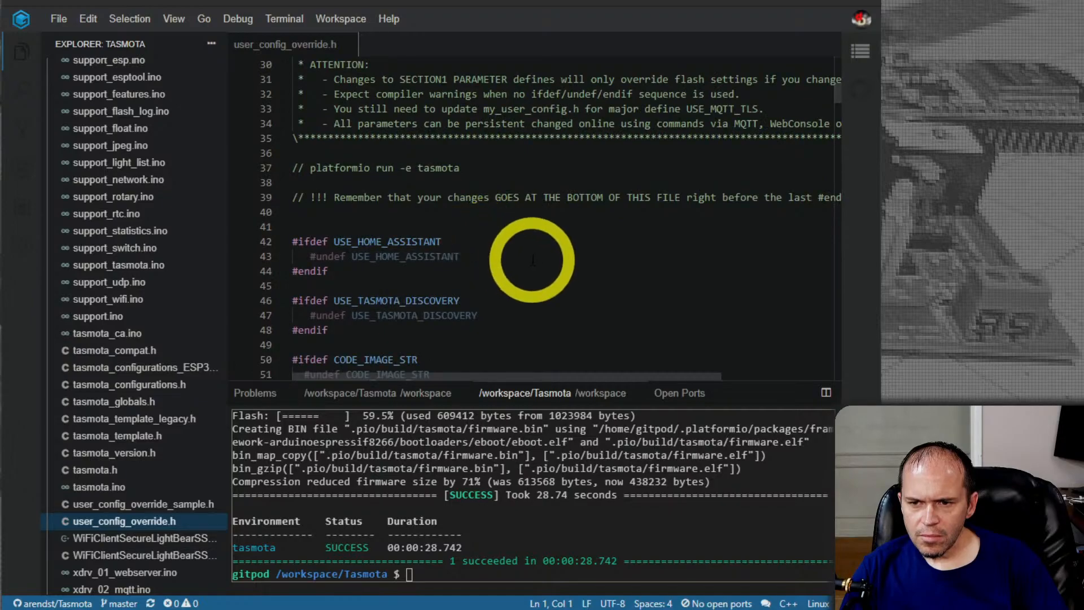
scroll(533, 259, "down", 20)
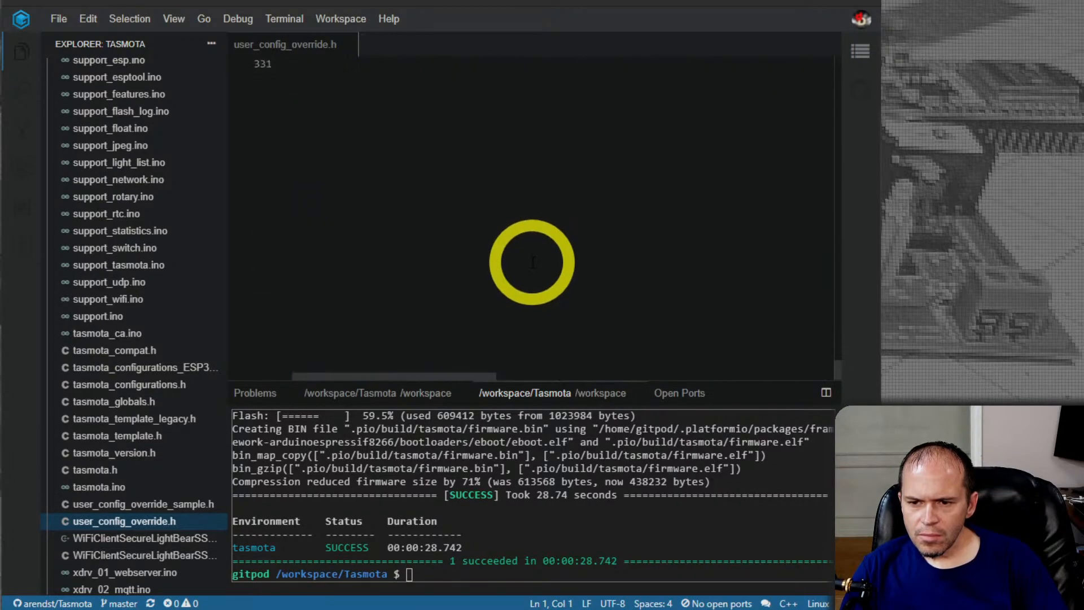
scroll(531, 263, "up", 6)
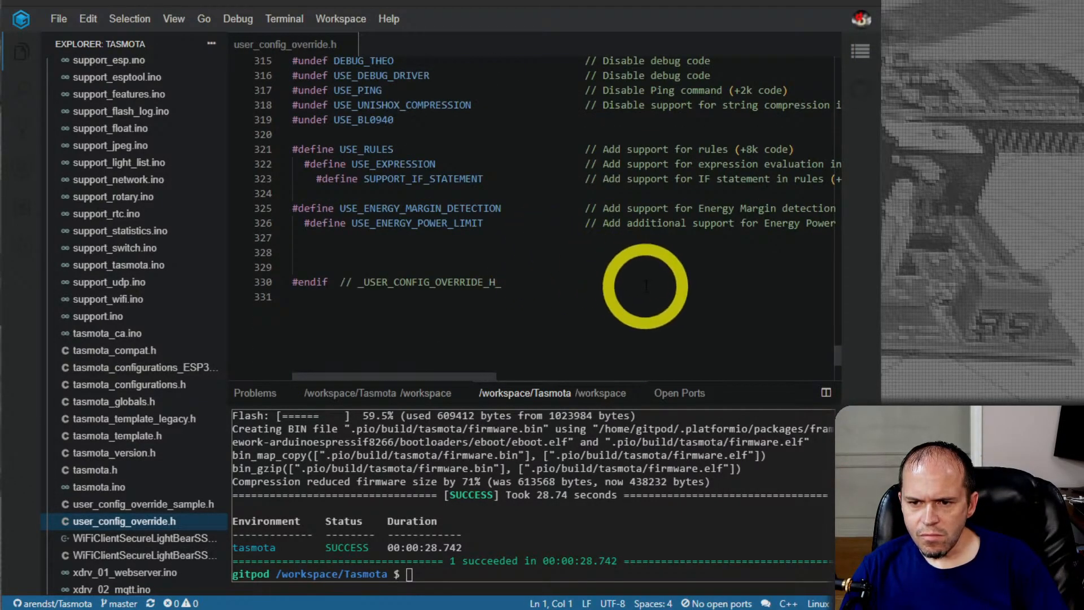
left_click_drag(838, 355, 813, 97)
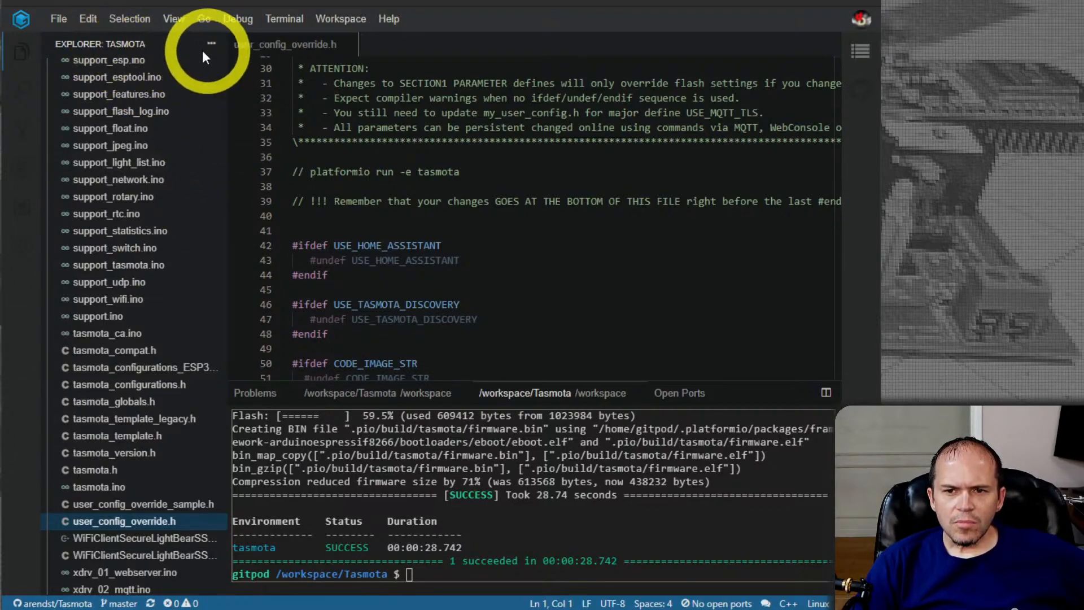
left_click(56, 19)
left_click(75, 145)
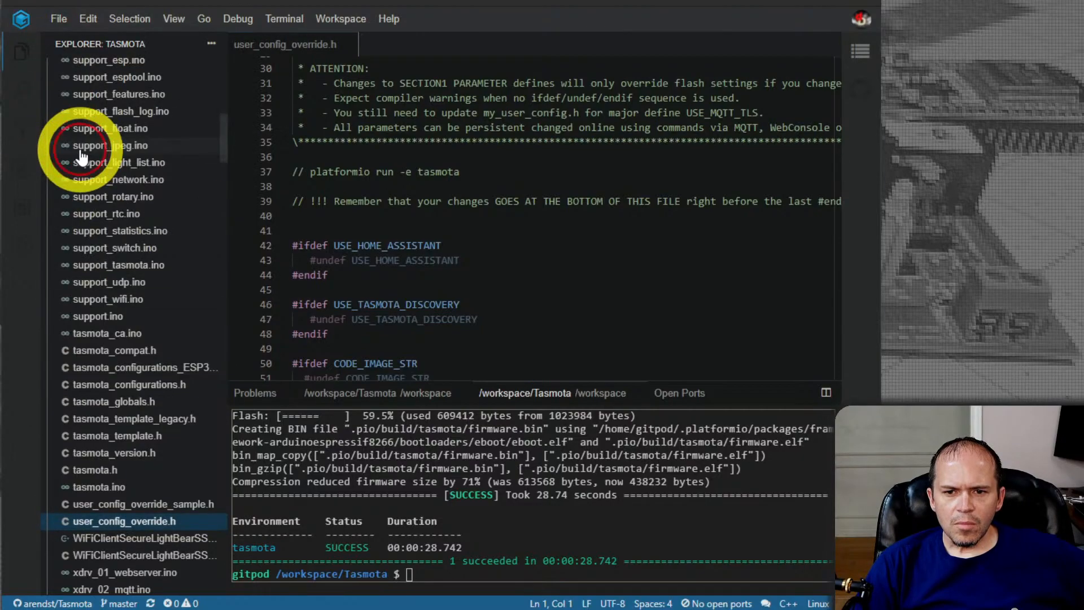
left_click(63, 18)
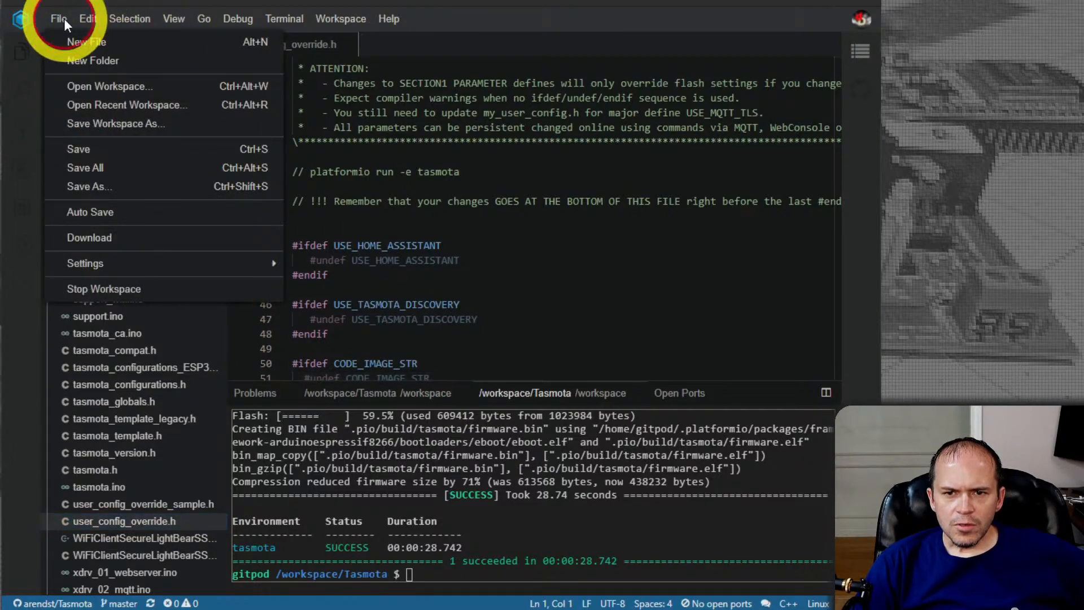
left_click(86, 168)
Rebuild the firmware by rerunning platformio run -e tasmota in the /workspace/Tasmota terminal
left_click(493, 526)
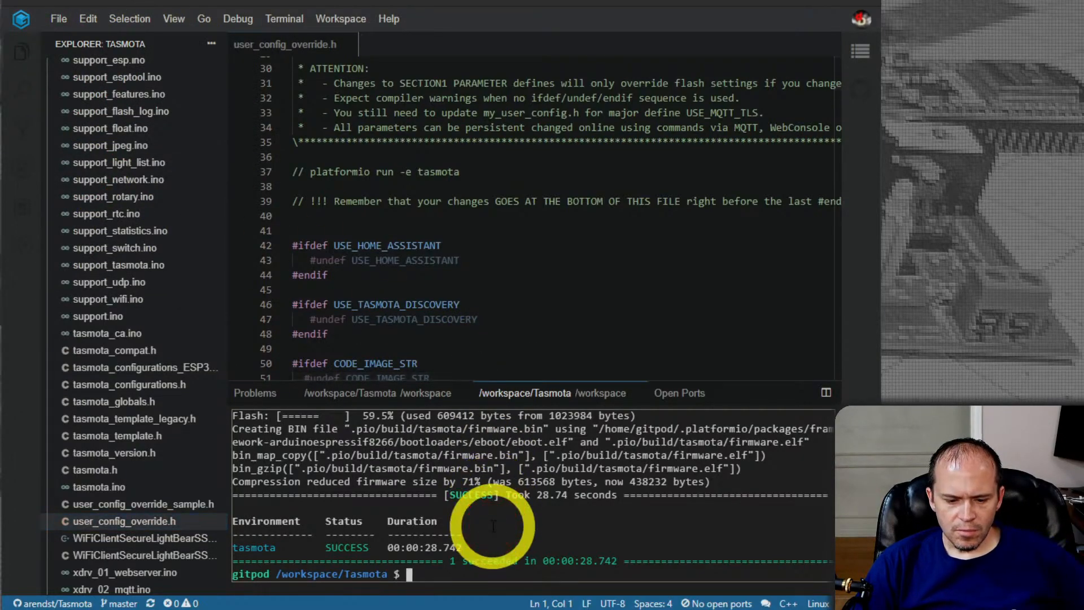
key("Up")
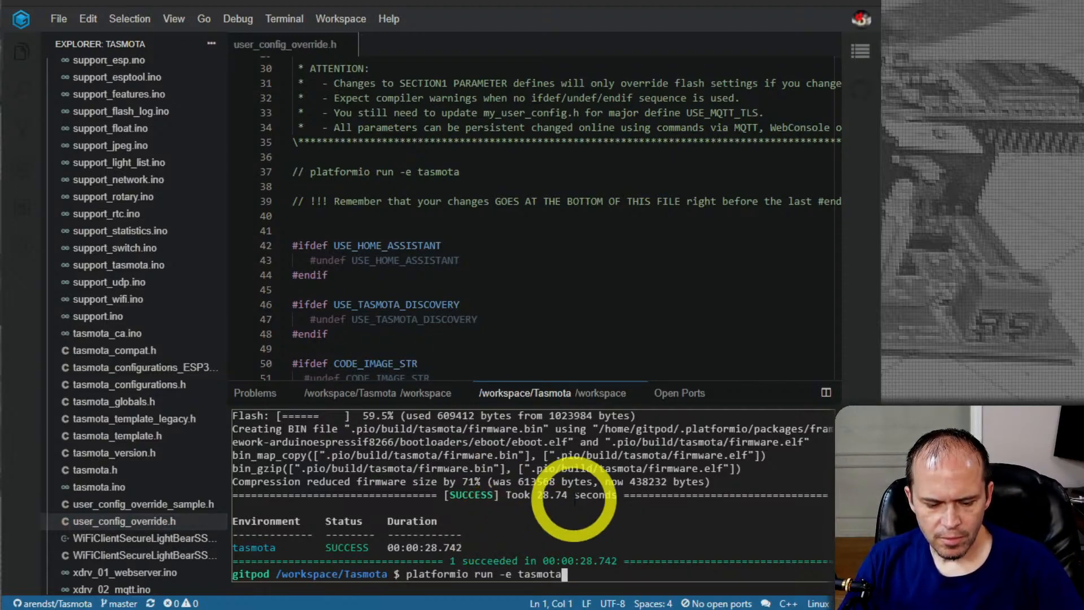
key("Return")
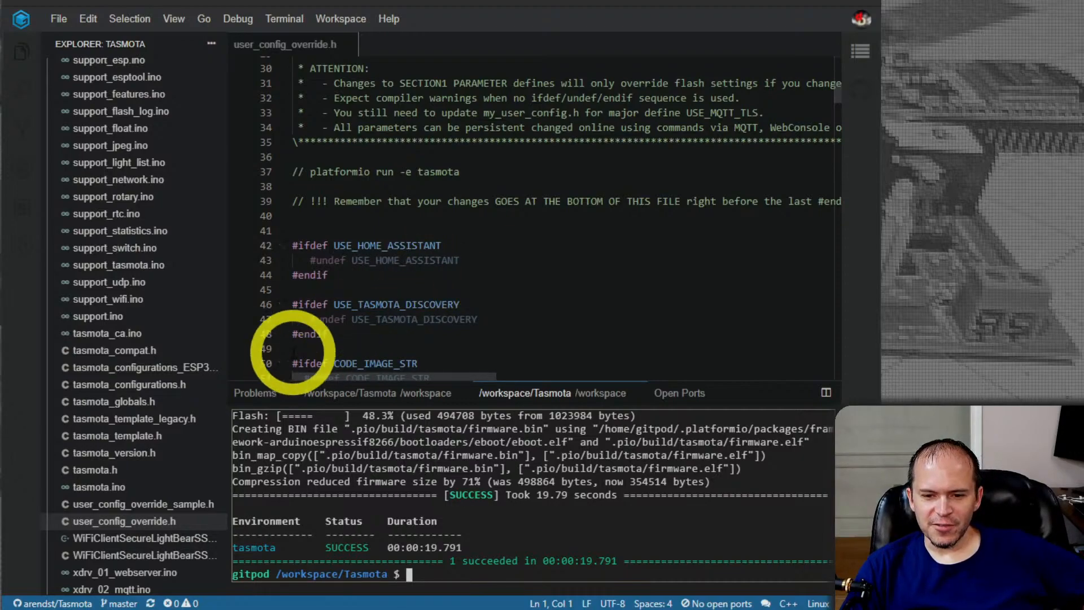
Download tasmota.bin.gz from the firmware folder in build_output
scroll(138, 334, "up", 10)
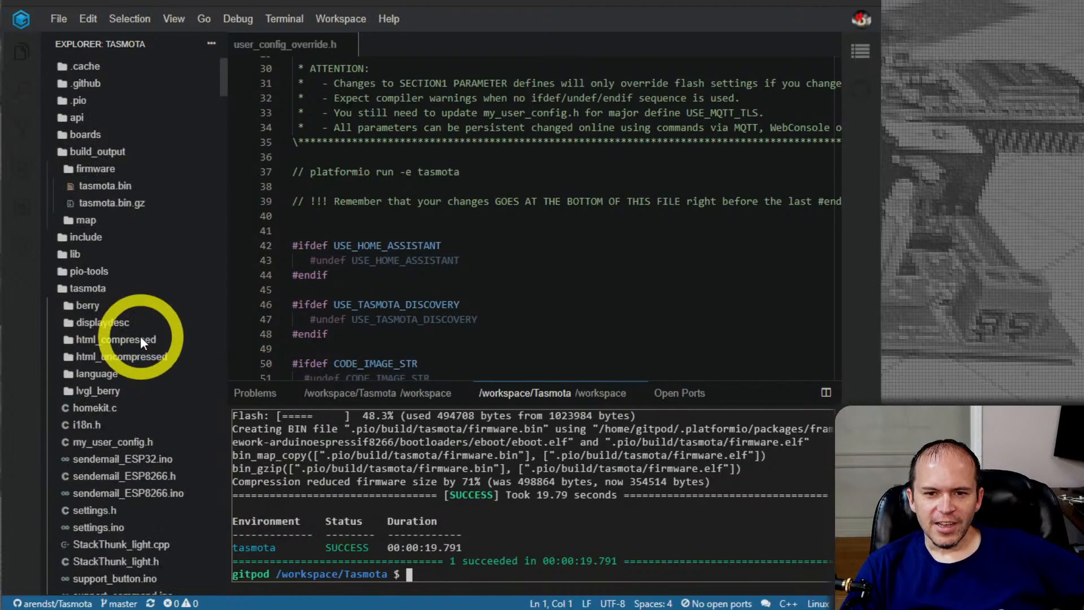
right_click(116, 202)
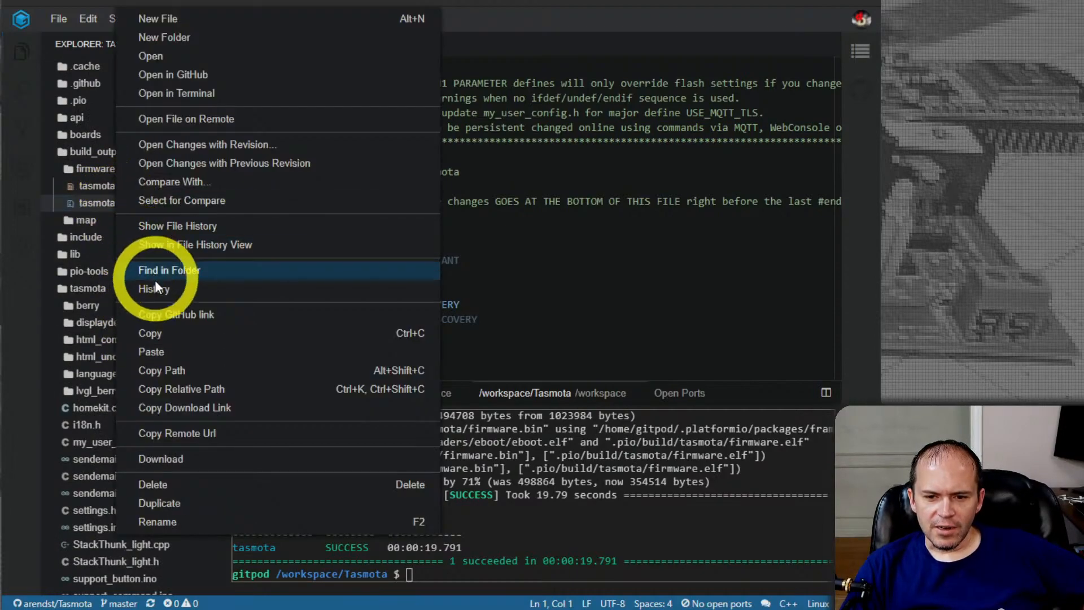
left_click(176, 460)
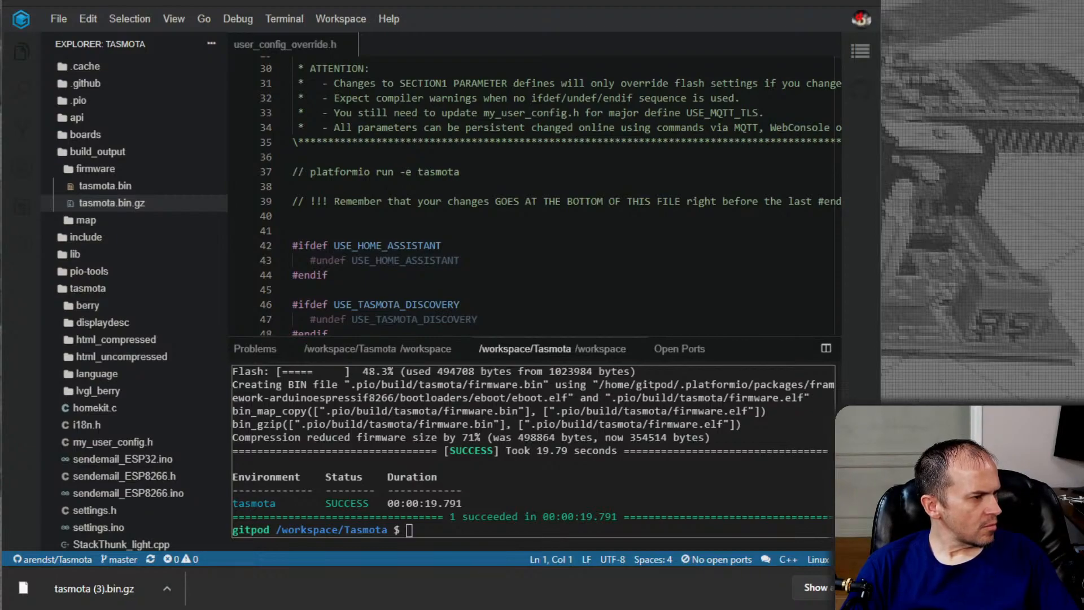
Extract tasmota (3).bin.gz in C:\temp with 7-Zip, overwriting the existing tasmota.bin, and return to the workspace
left_click_drag(0, 23, 299, 0)
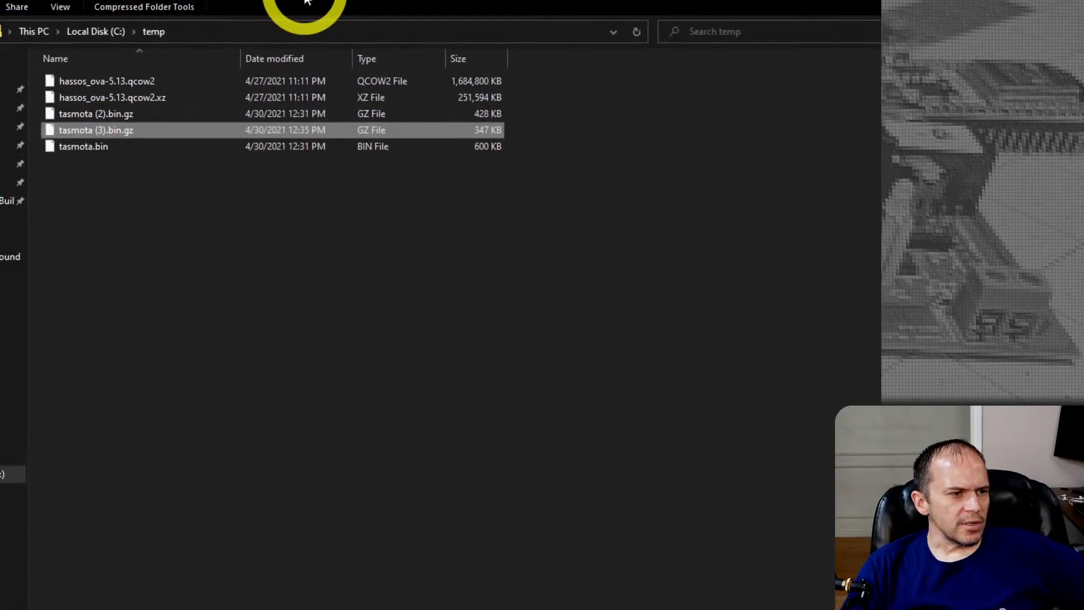
left_click(327, 223)
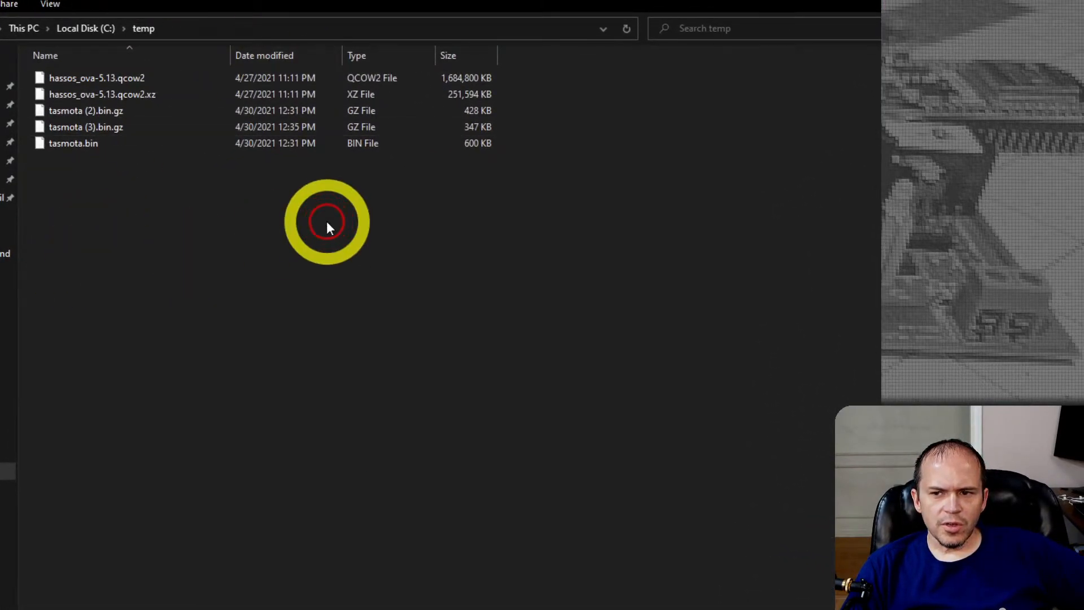
left_click(90, 127)
right_click(90, 126)
mouse_move(202, 206)
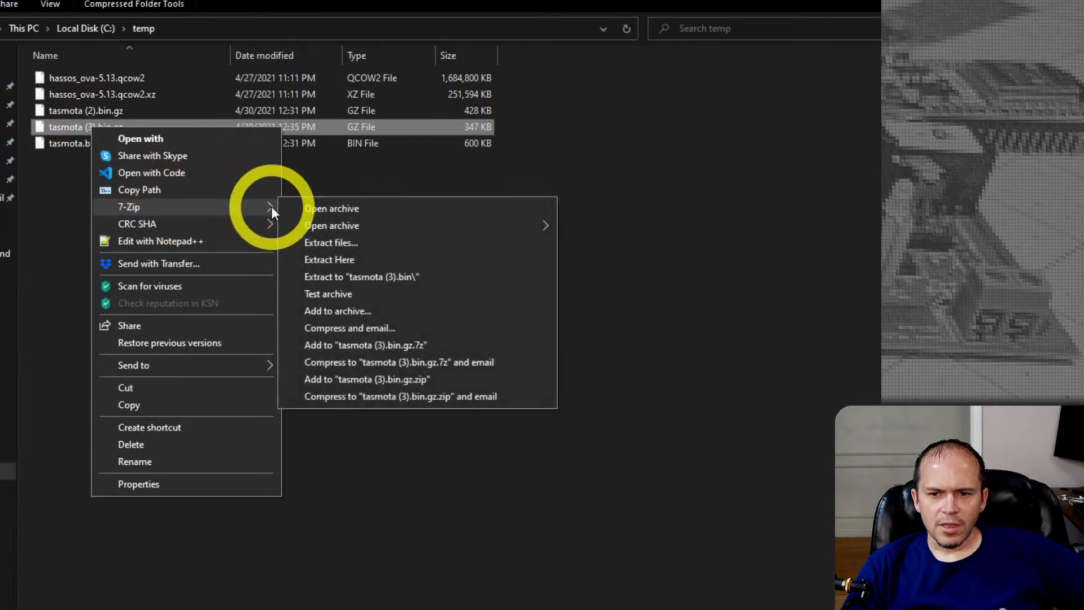
left_click(342, 262)
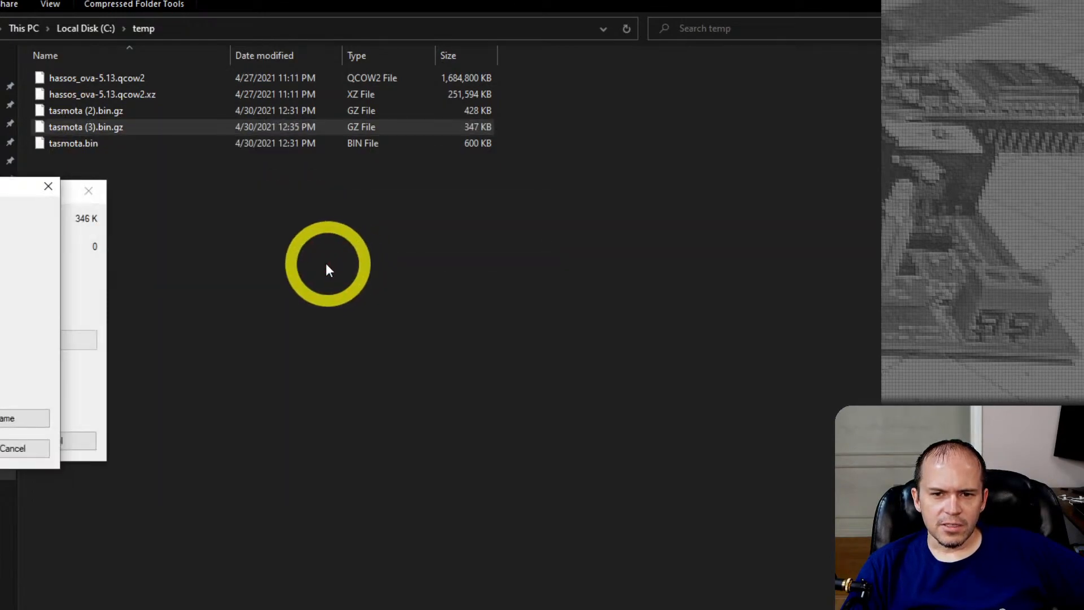
left_click(0, 419)
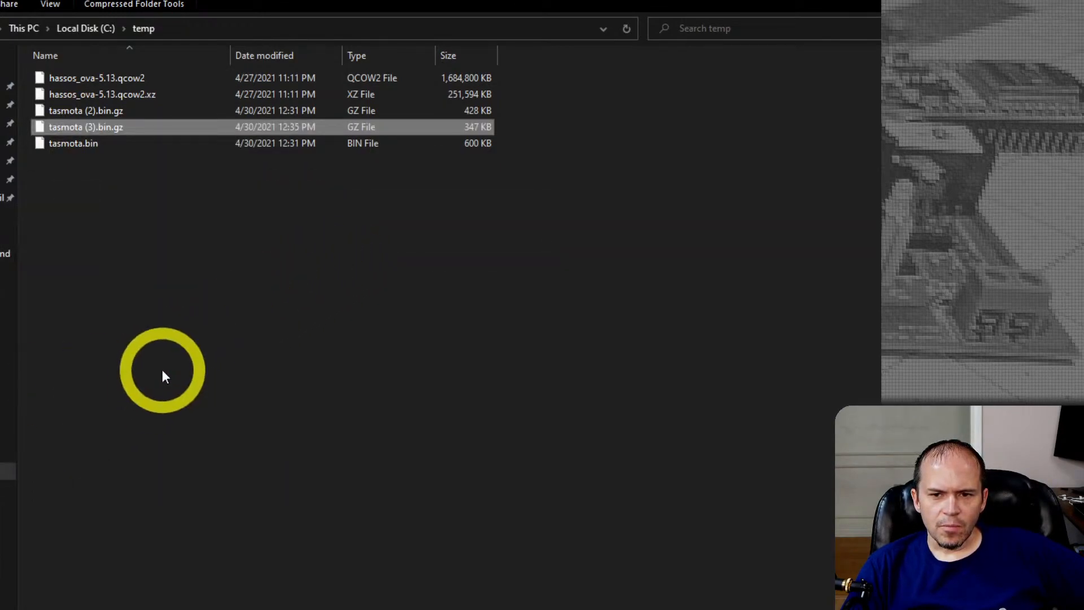
left_click(442, 145)
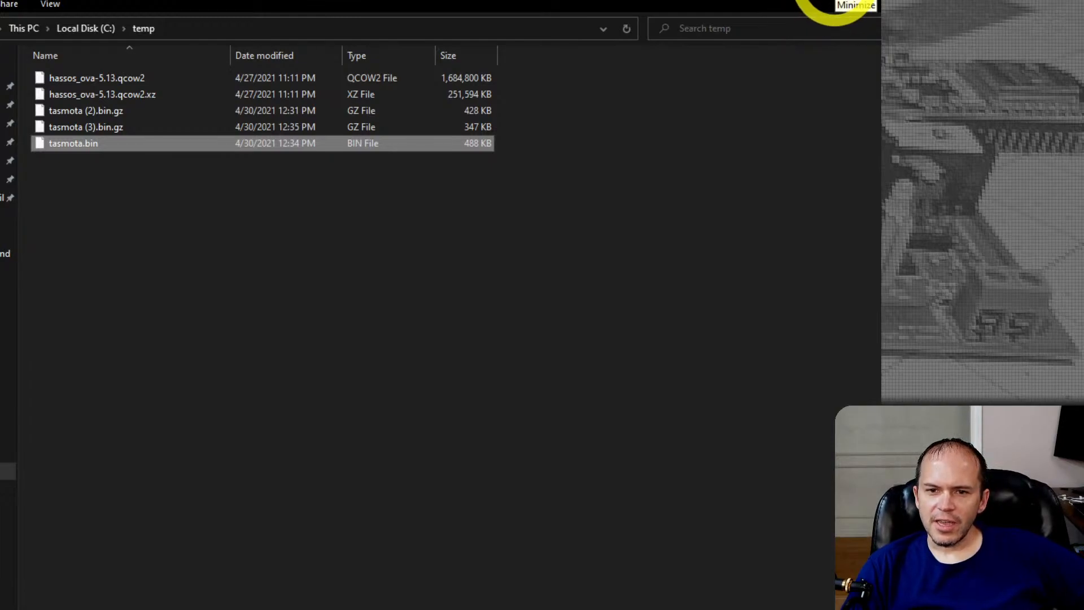
left_click(834, 4)
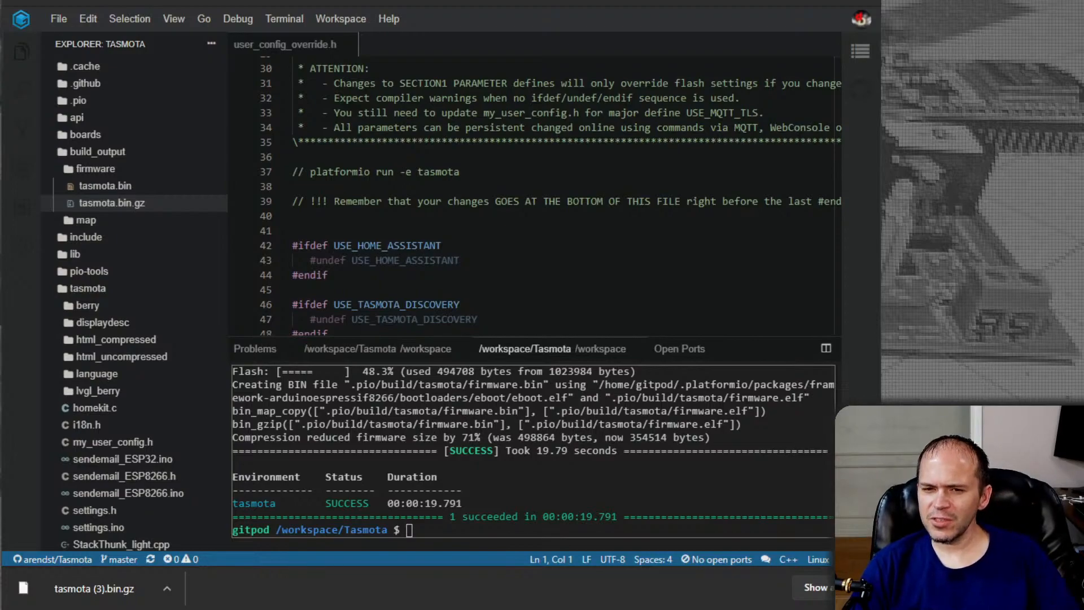
left_click(859, 589)
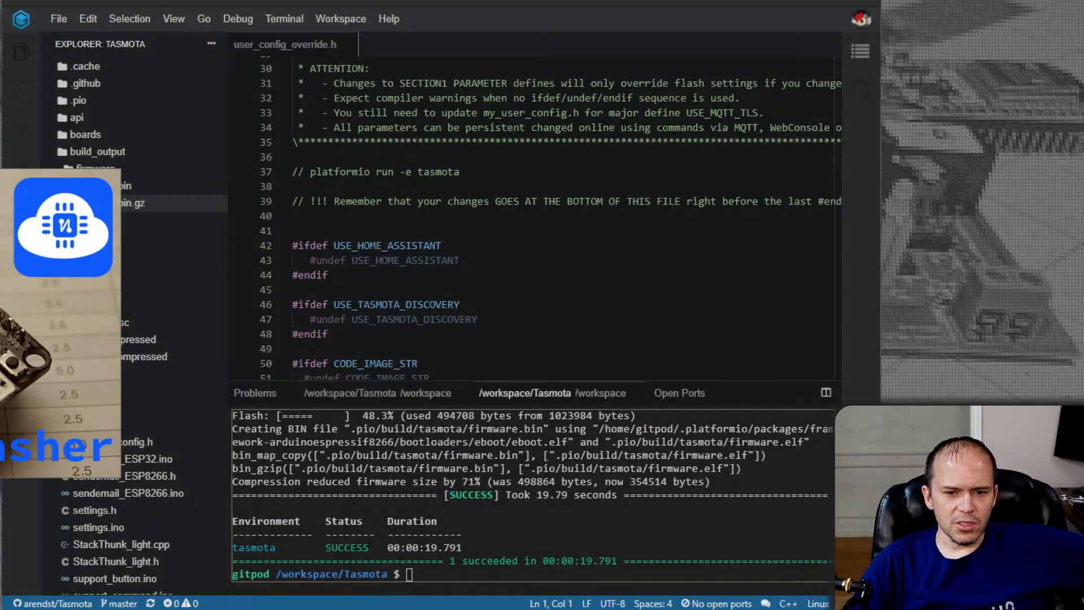
Switch to NodeMCU PyFlasher, refresh the serial port list, and select COM3
left_click_drag(0, 93, 322, 114)
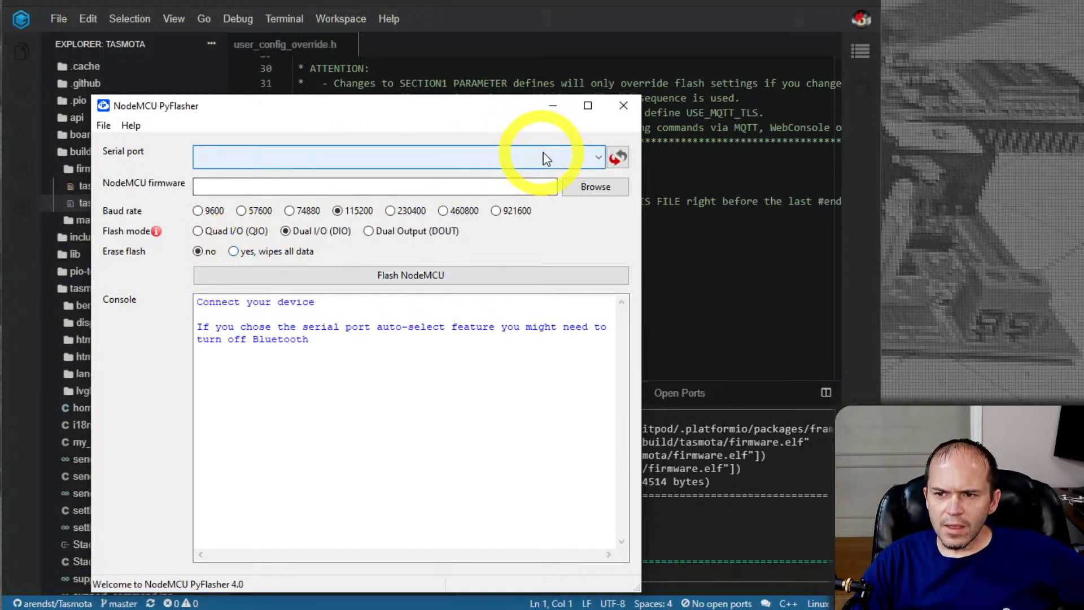
left_click(616, 159)
left_click(598, 157)
left_click(329, 197)
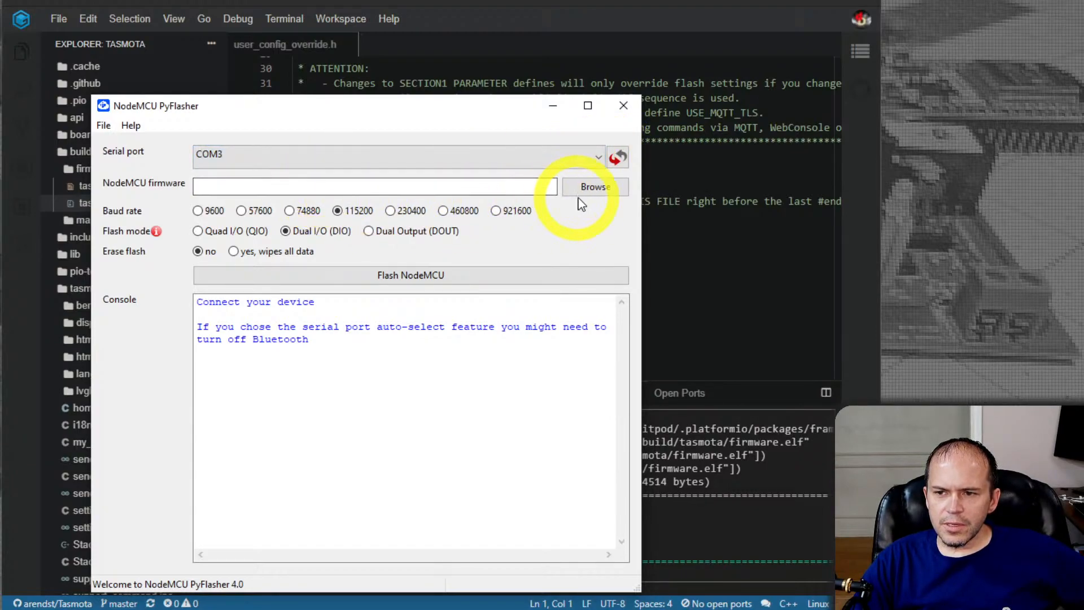
Choose tasmota.bin from C:\temp as the NodeMCU firmware file
left_click(593, 187)
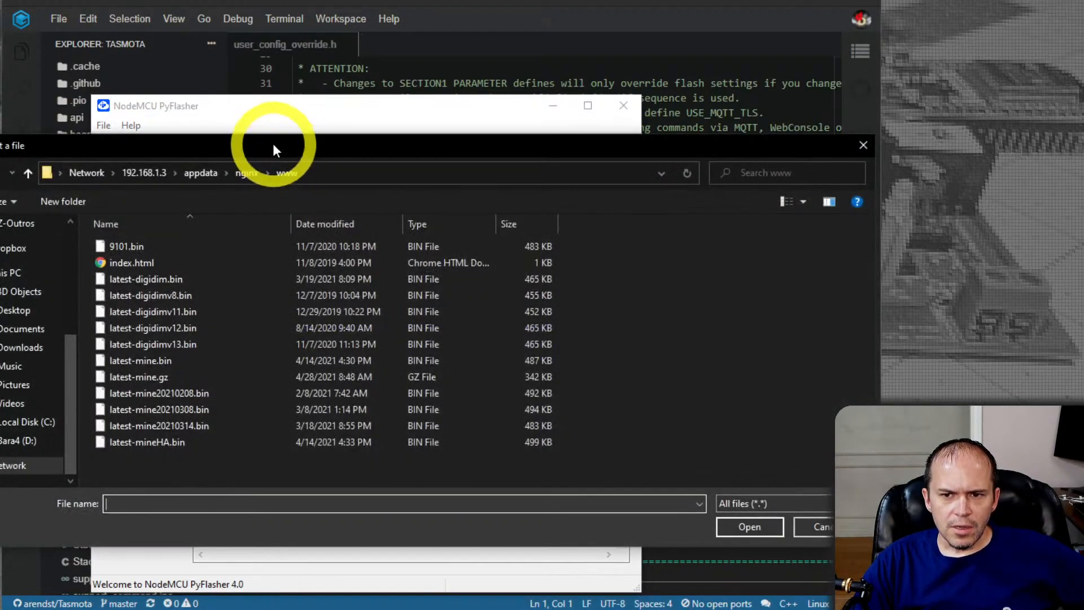
left_click_drag(269, 144, 0, 146)
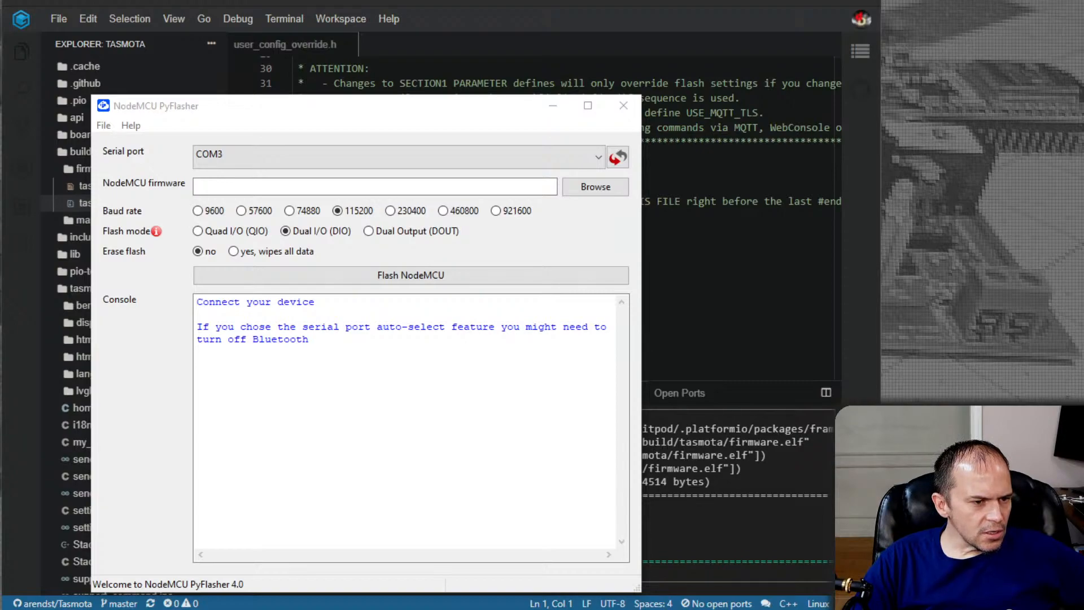
left_click_drag(0, 148, 338, 144)
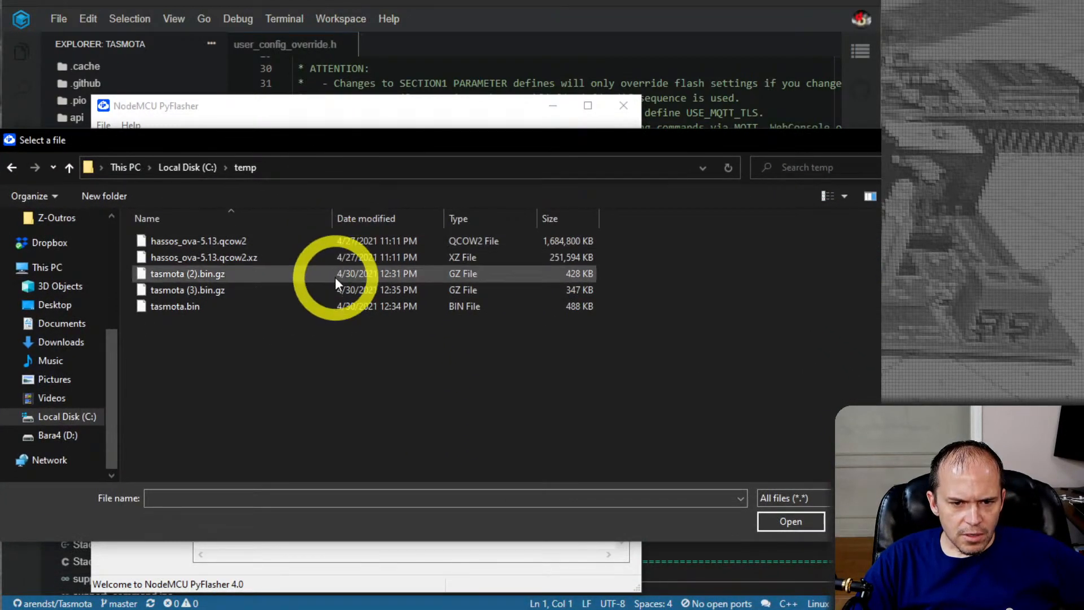
left_click(181, 308)
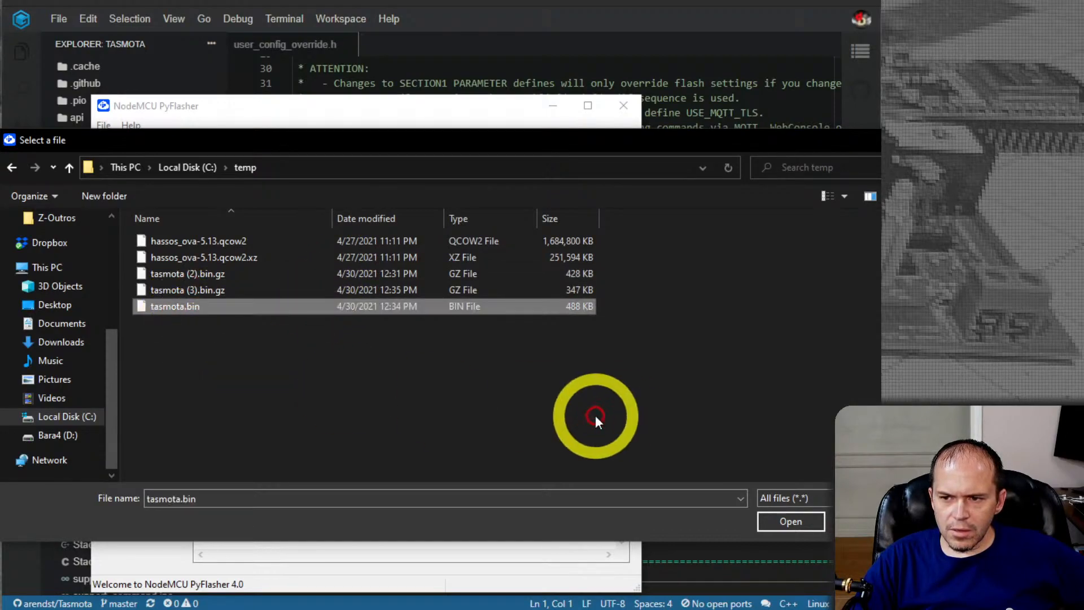
left_click(779, 523)
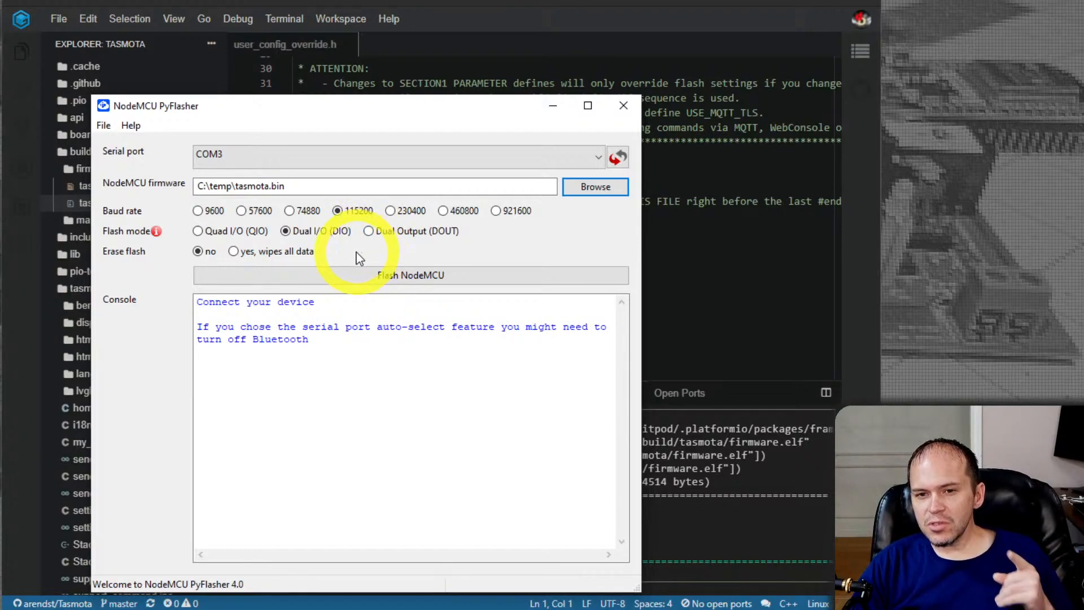
Set the flash mode to Dual Output (DOUT), choose to erase all flash data, and start flashing the device
left_click(369, 232)
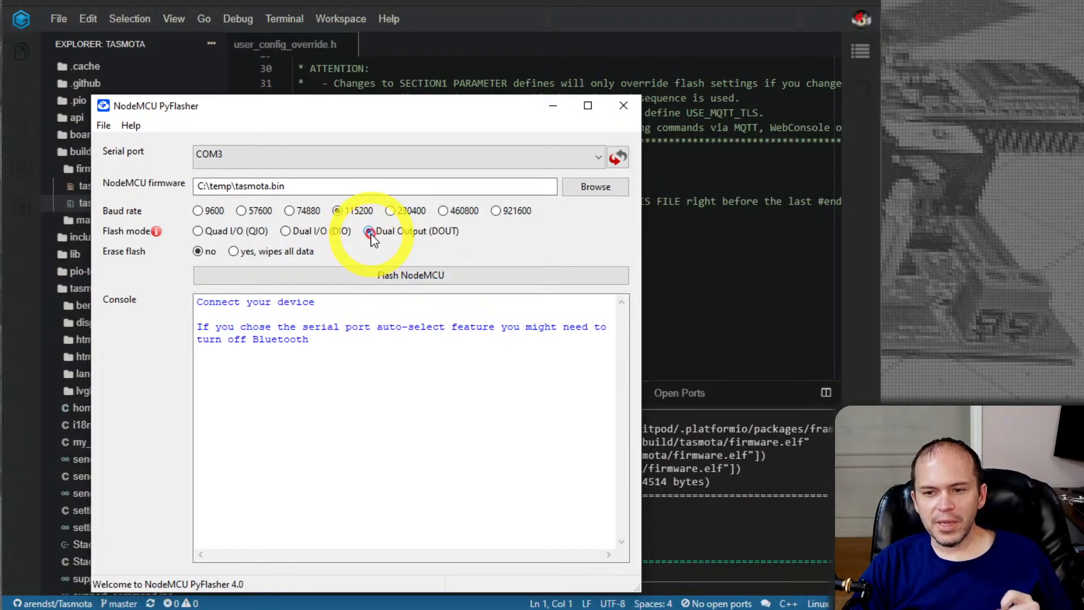
left_click(241, 252)
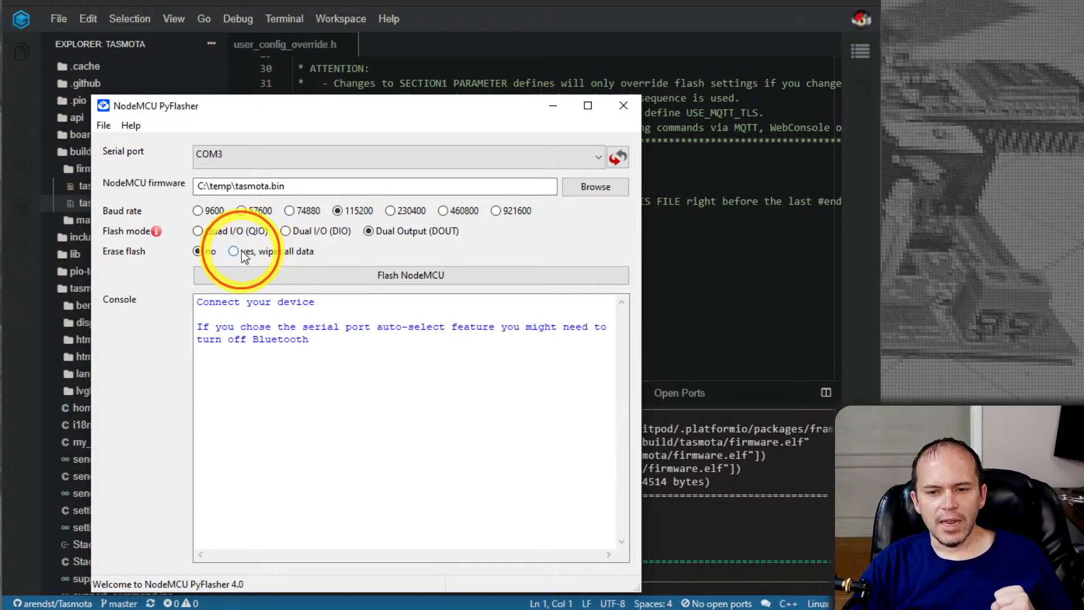
left_click(394, 278)
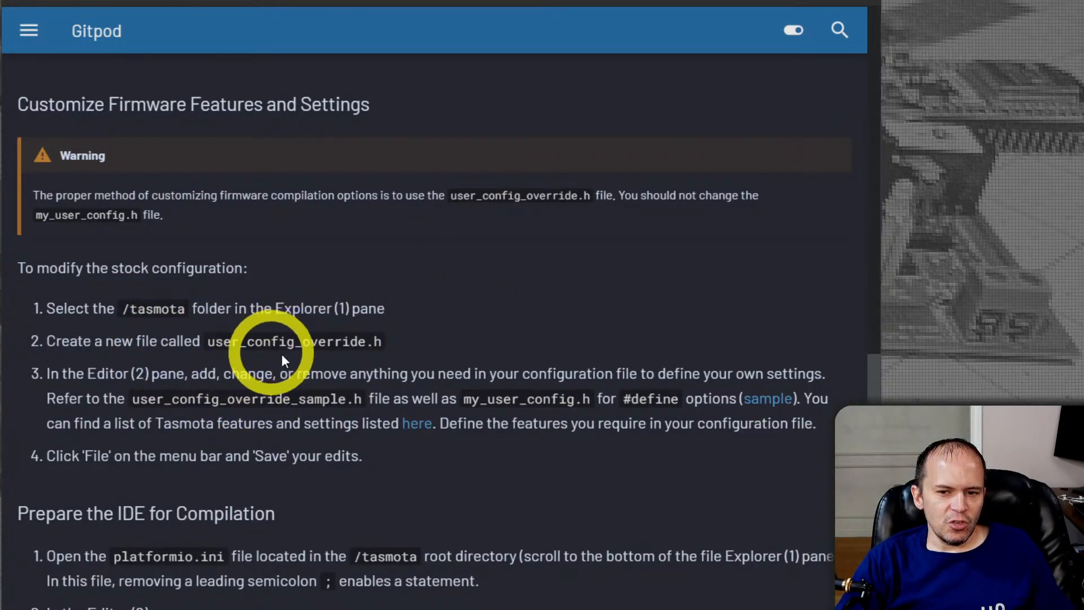
Review the Tasmota Gitpod guide's instructions on modifying the stock configuration and preparing the IDE for compilation
left_click_drag(61, 343, 182, 349)
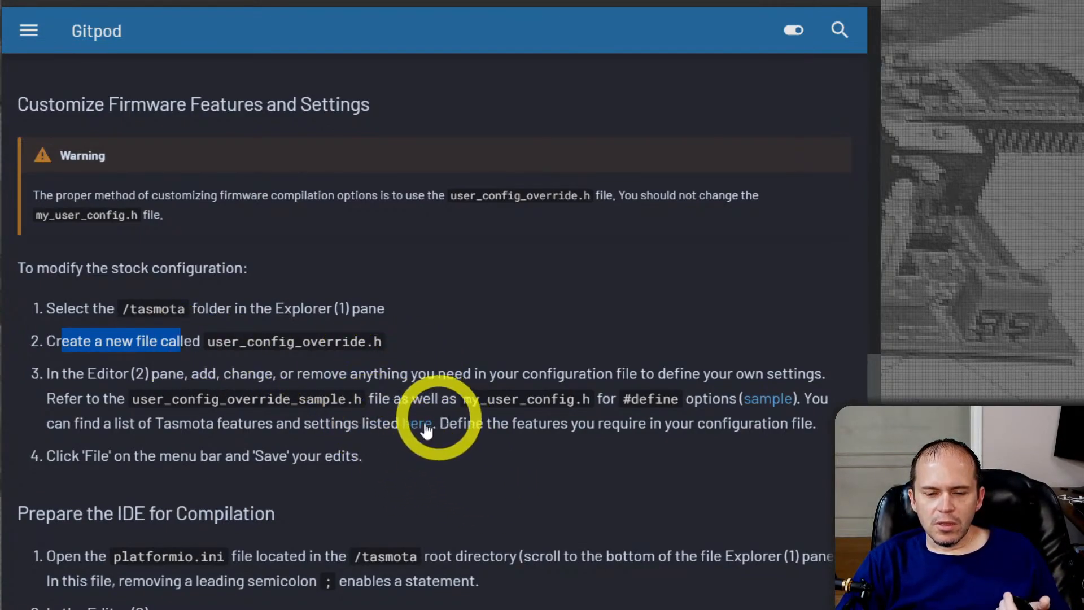
scroll(520, 440, "down", 2)
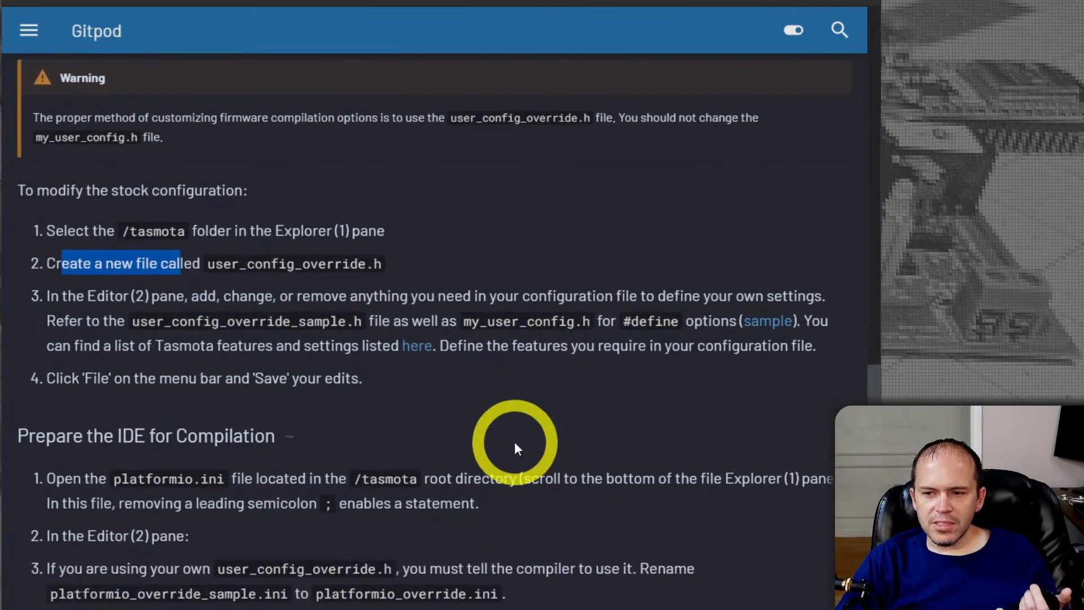
scroll(466, 417, "down", 2)
left_click_drag(30, 301, 367, 308)
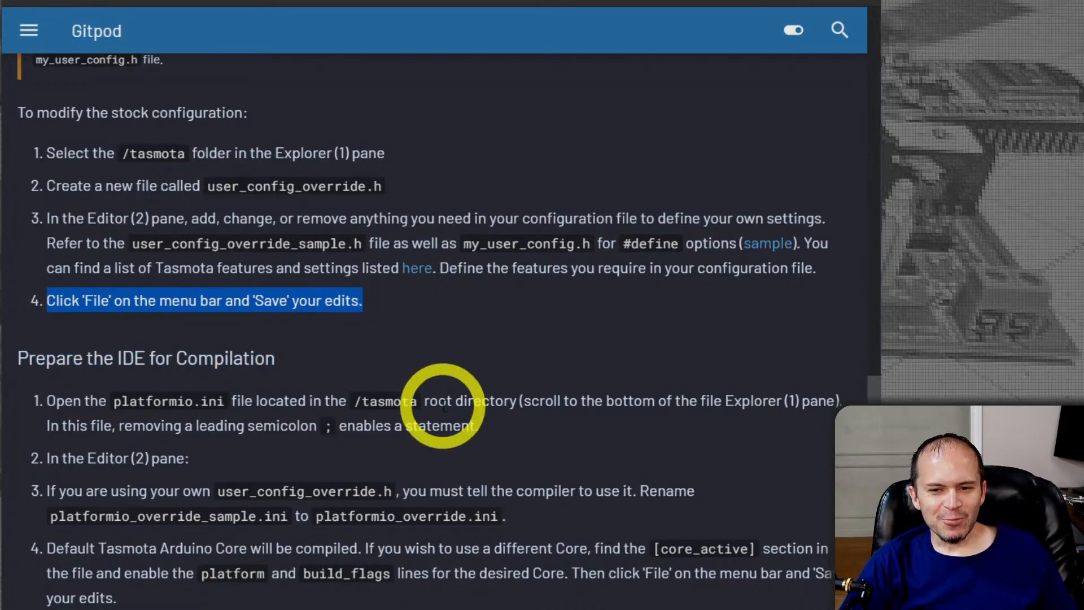
scroll(443, 407, "down", 2)
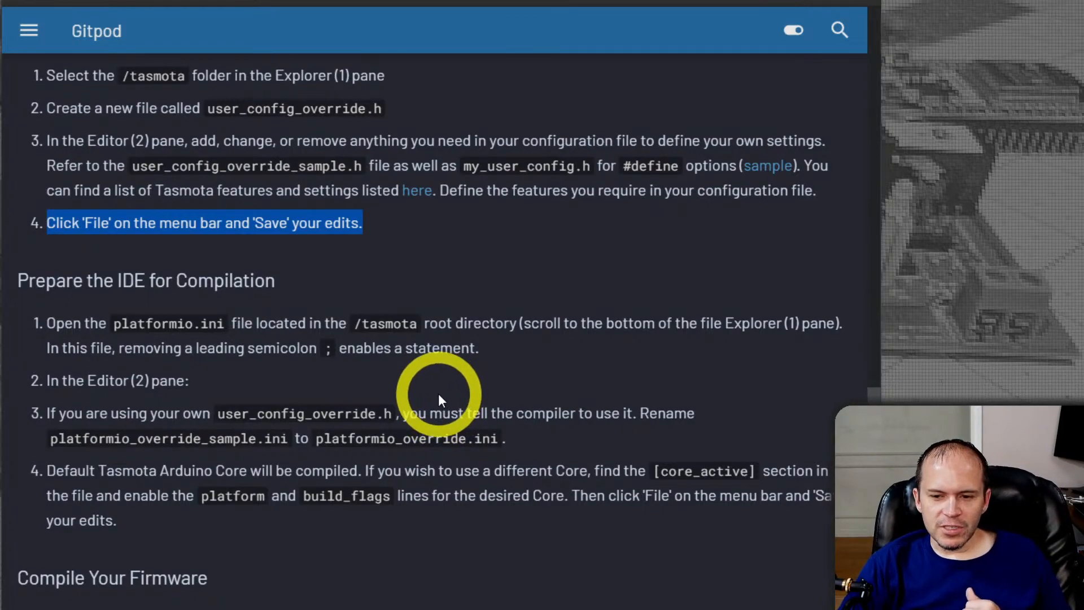
scroll(439, 395, "down", 2)
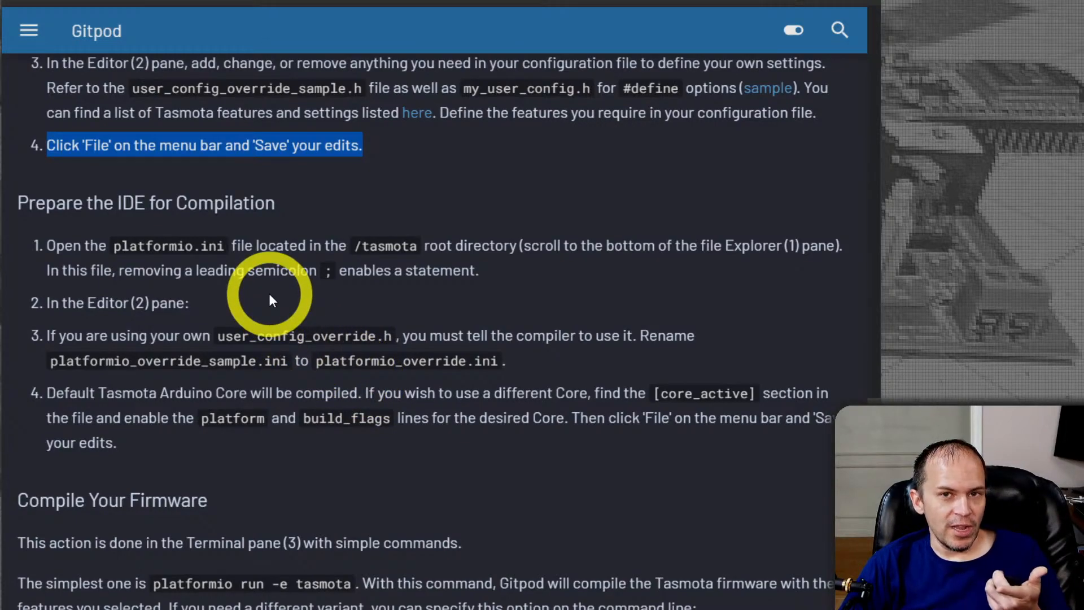
Review the guide's Compile Your Firmware section and highlight the platformio run -e tasmota command
scroll(339, 305, "down", 4)
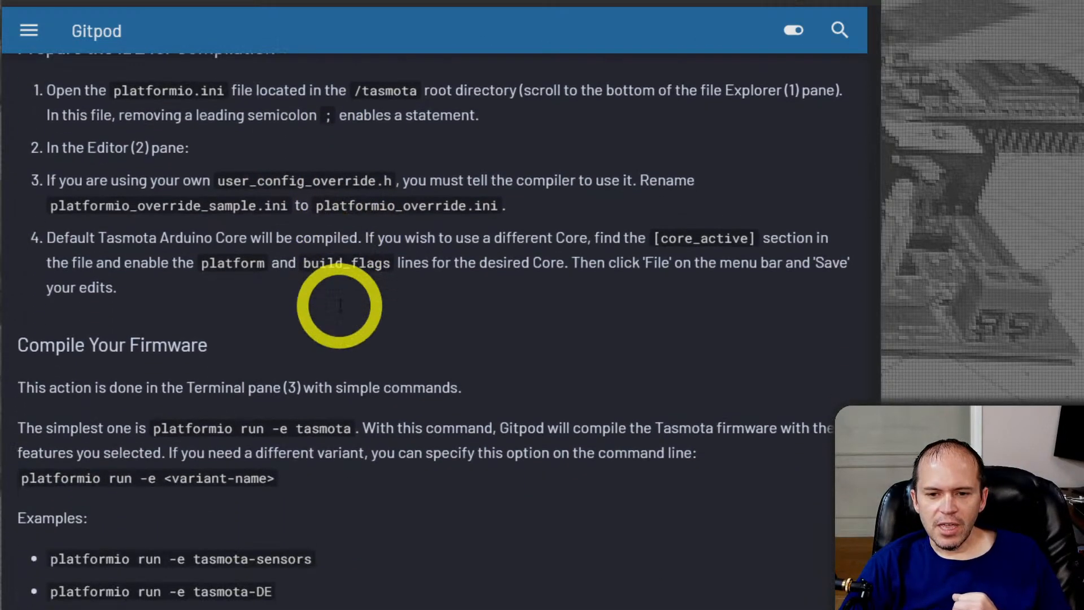
scroll(338, 305, "down", 2)
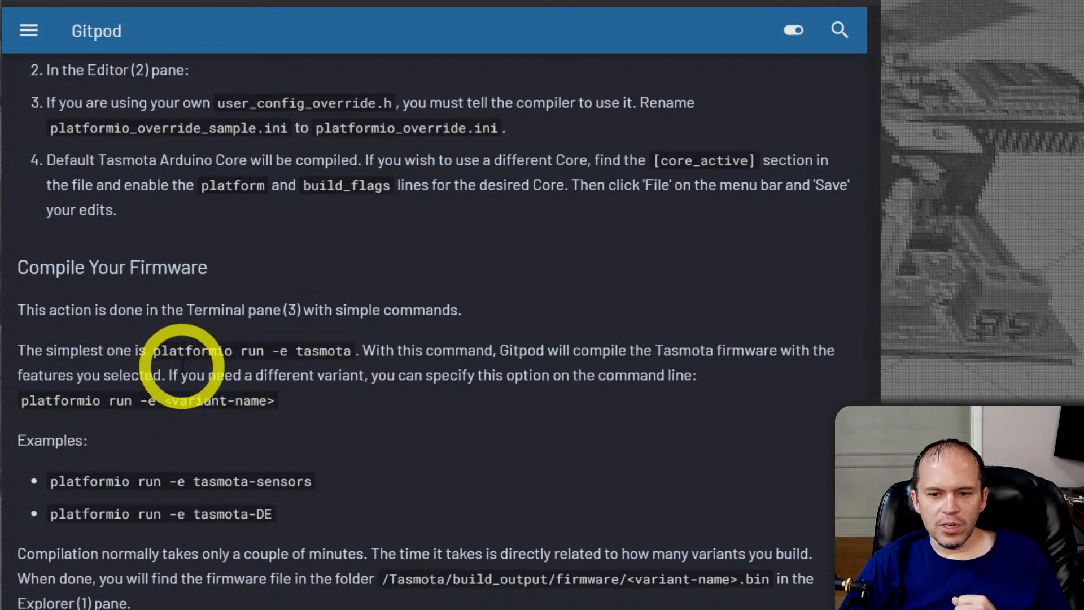
left_click_drag(154, 351, 346, 351)
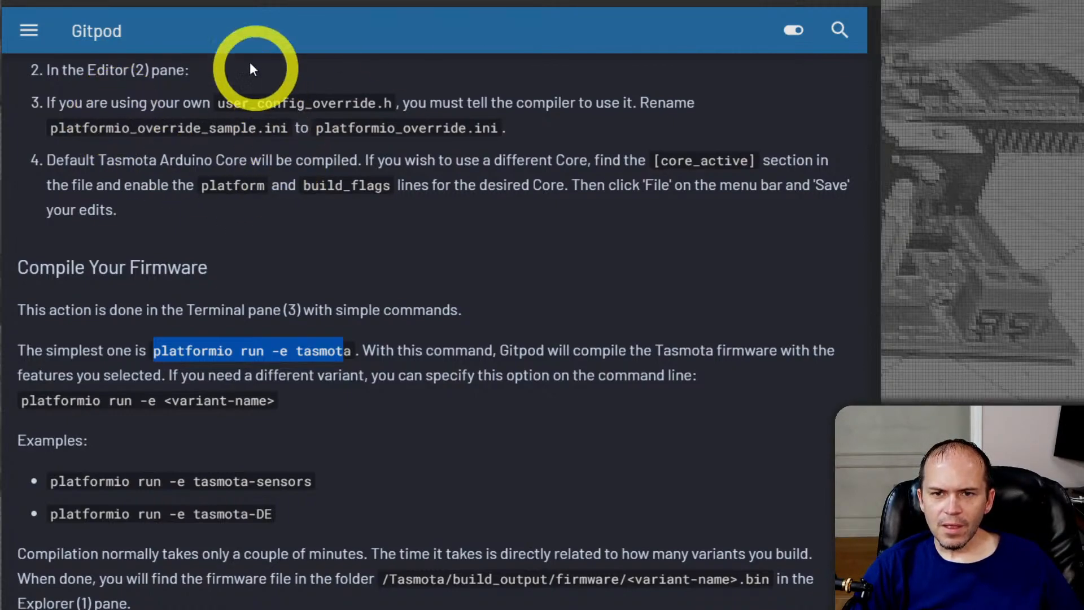
Switch to NodeMCU PyFlasher to check the flashing log, and close the program
left_click(210, 609)
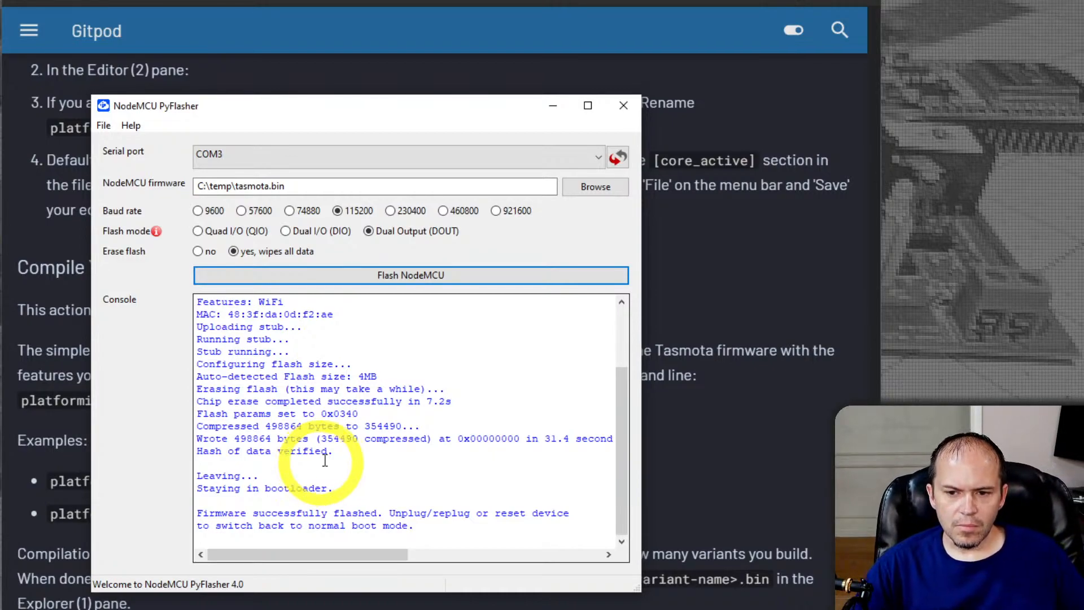
left_click(623, 106)
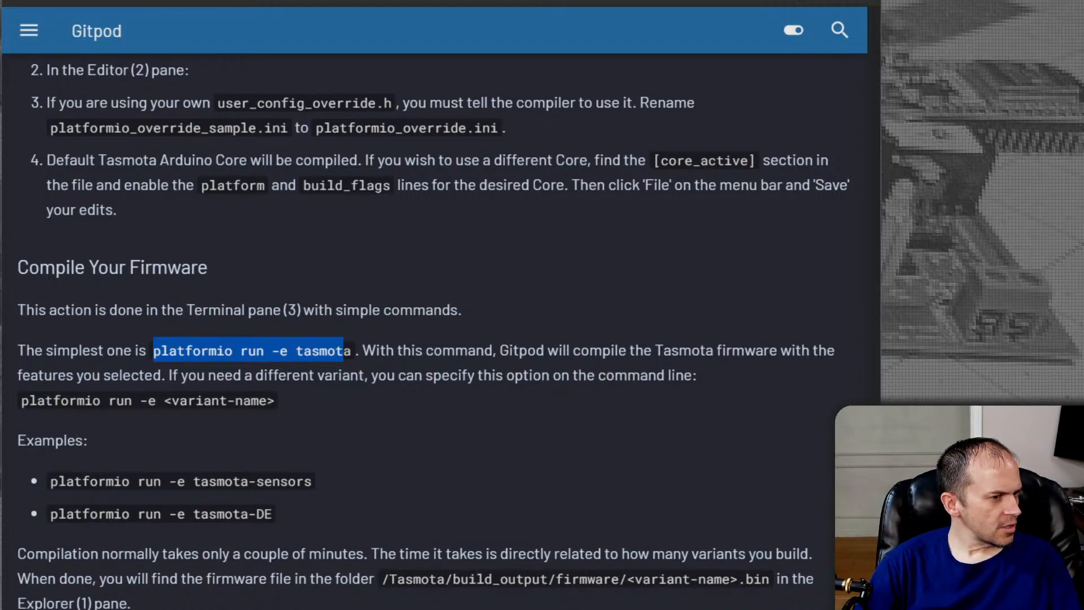
Look up the flashed device in the UniFi Network wireless client list and open 10.10.1.60 in another browser tab
left_click_drag(0, 61, 372, 1)
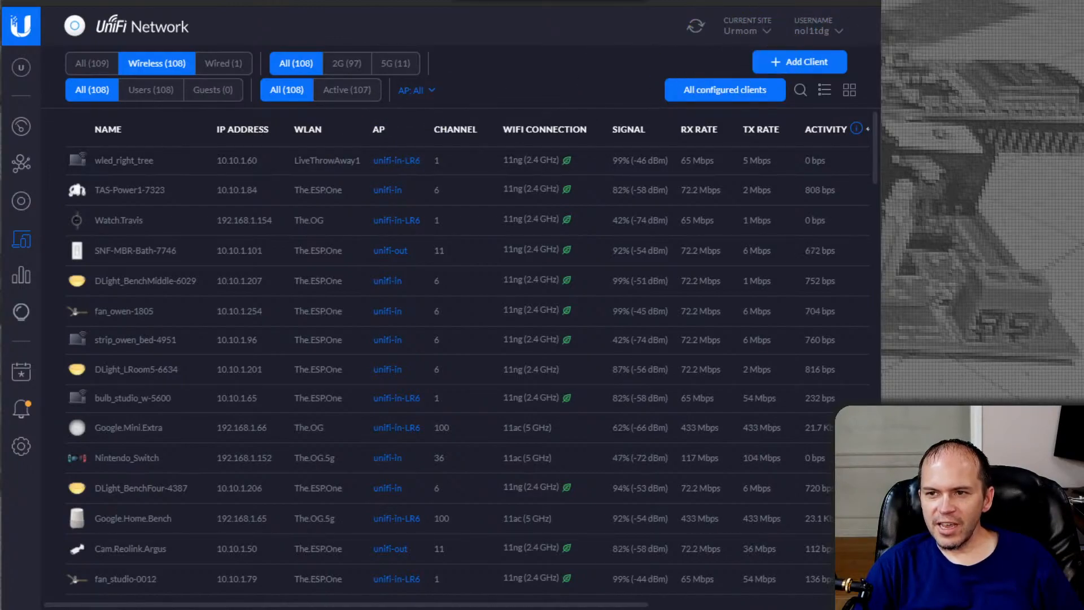
left_click(534, 1)
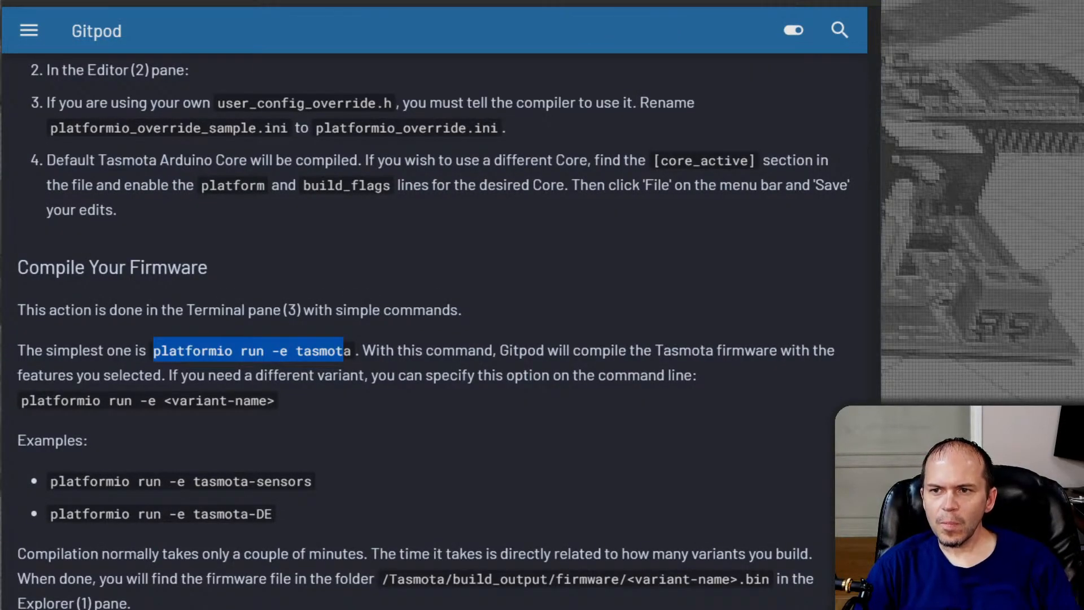
key("ctrl+Tab")
key("ctrl+l")
type("10.10.1.60")
key("Return")
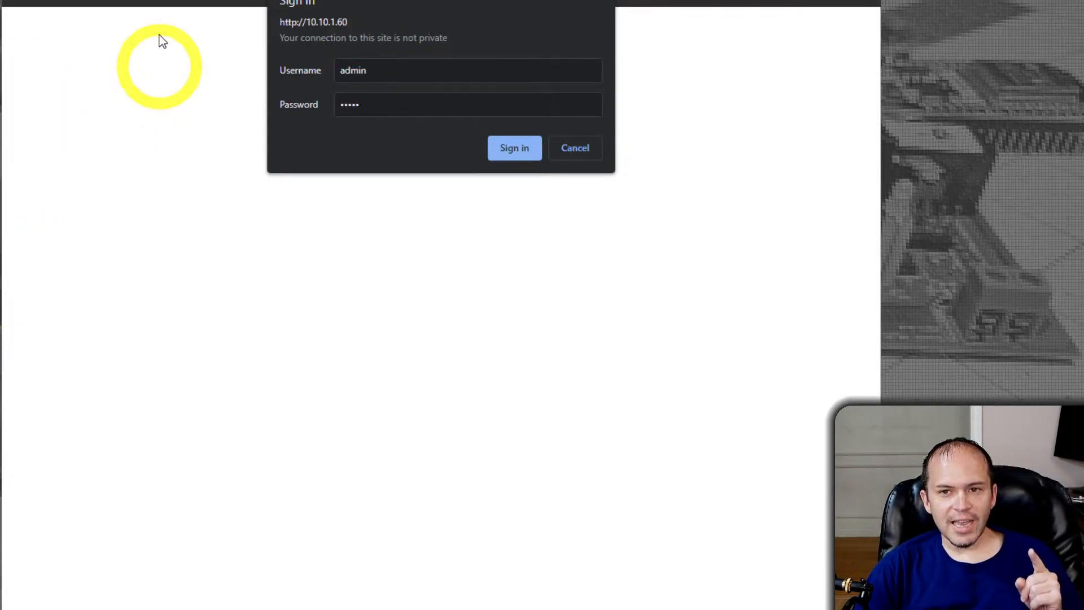
Find the WEB_PASSWORD define in user_config_override.h in the Gitpod workspace and copy its value
left_click(160, 1)
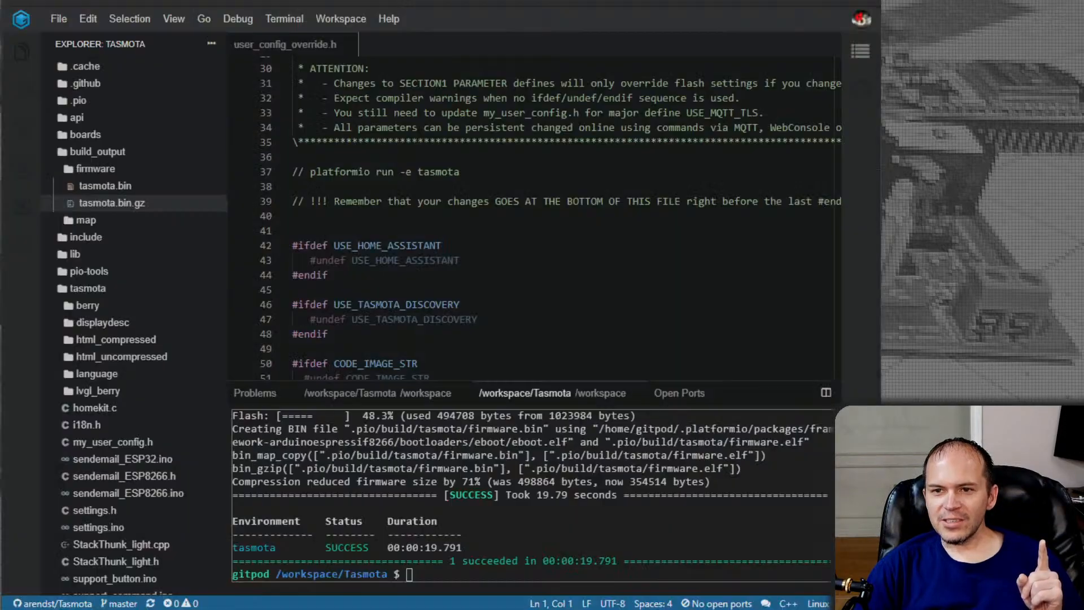
scroll(525, 260, "down", 5)
scroll(517, 243, "down", 13)
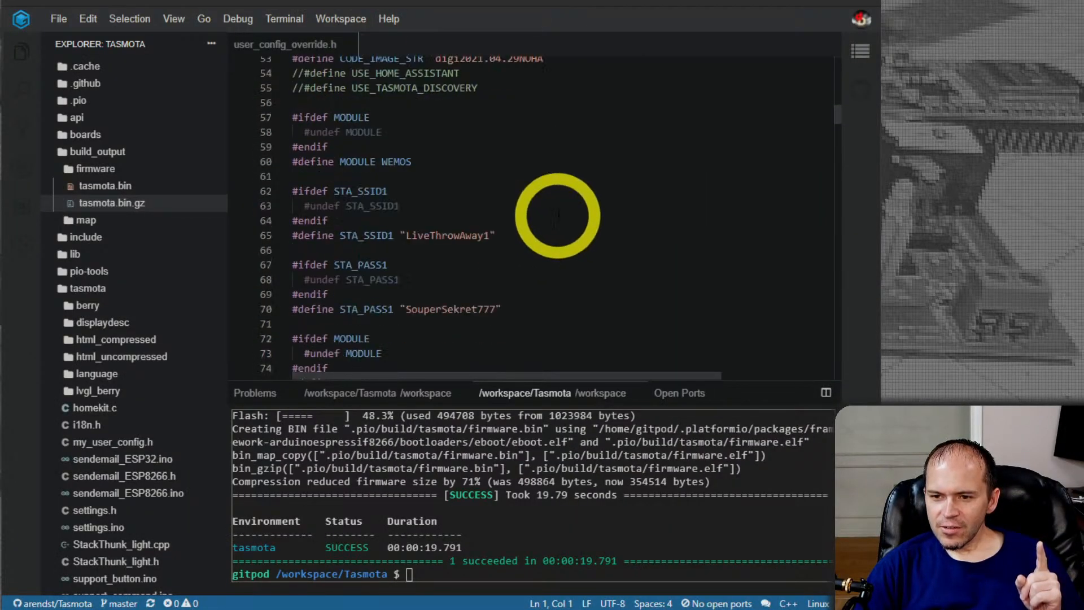
scroll(565, 210, "down", 8)
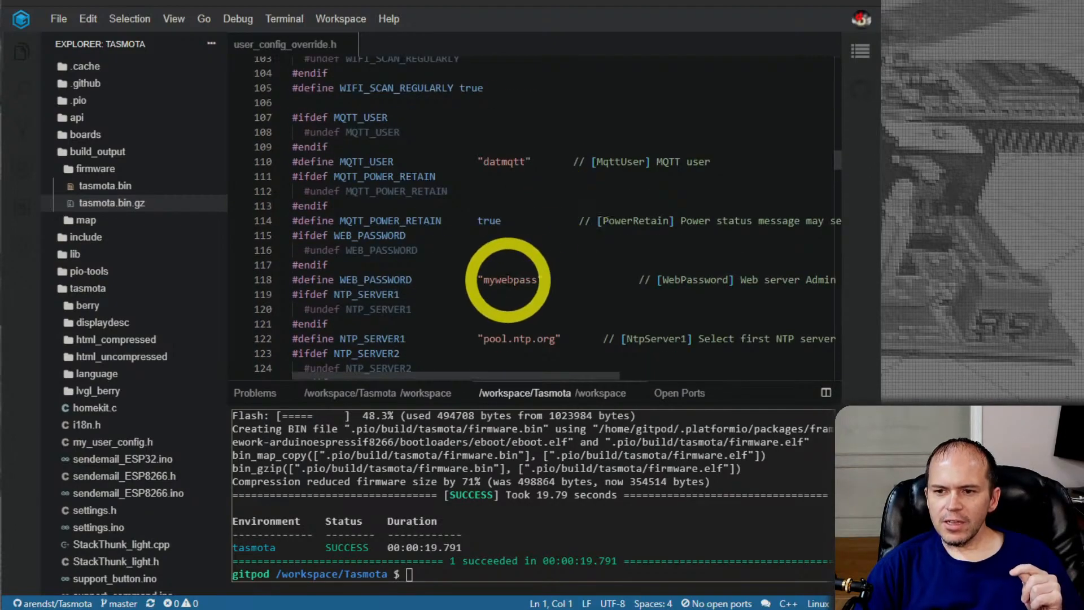
double_click(511, 280)
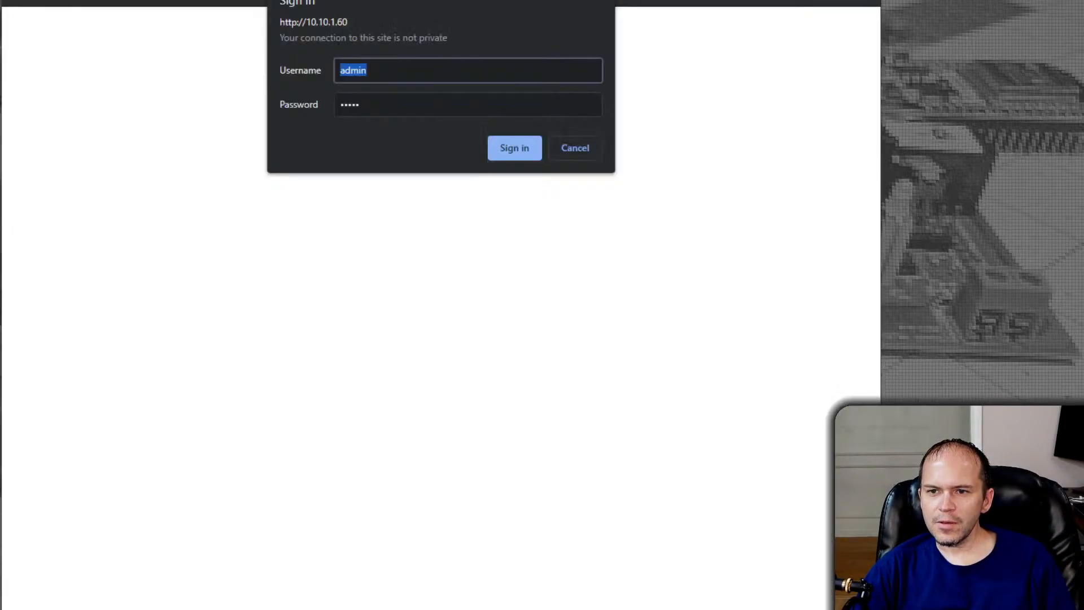
Sign in to the Tasmota web interface at 10.10.1.60 with the copied web password and dismiss the offer to update the saved password
left_click_drag(378, 100, 288, 99)
key("ctrl+v")
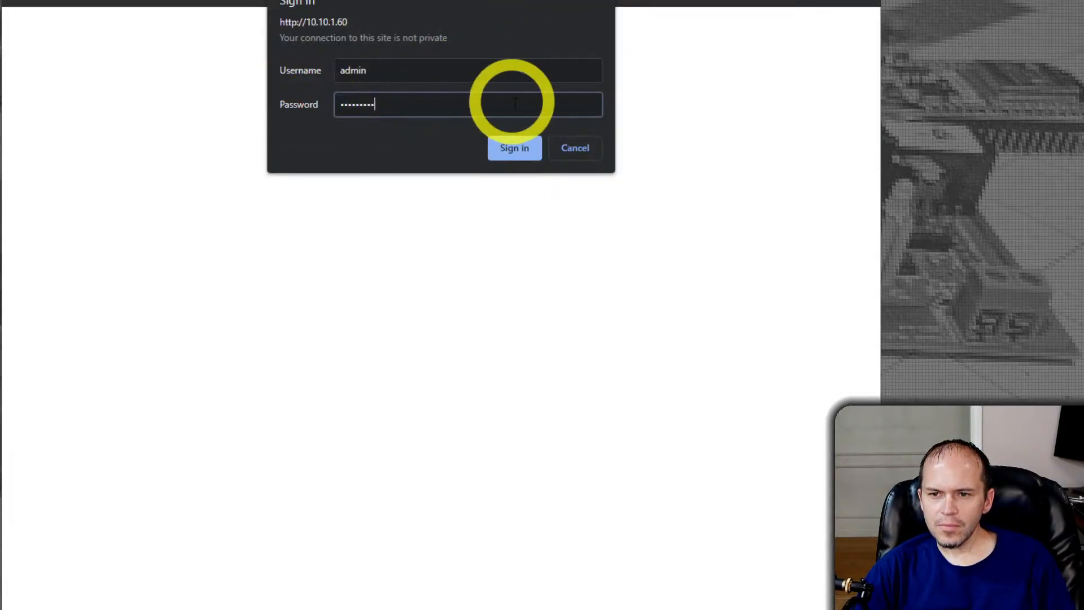
left_click(509, 148)
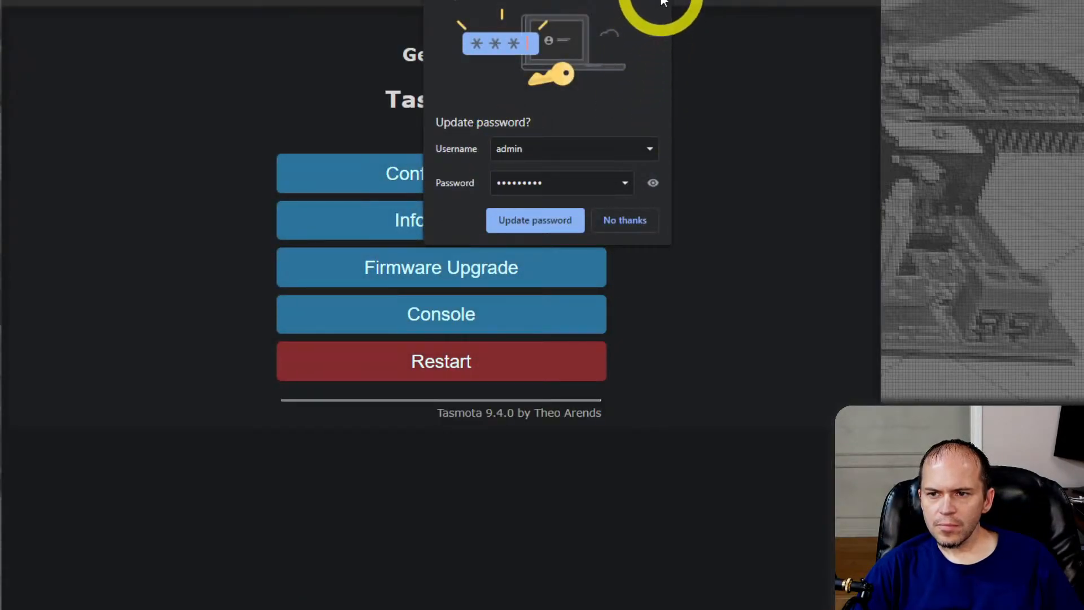
left_click(662, 1)
left_click(516, 454)
Examine the program version, program size and free program space on the Tasmota Information page, and return to the main menu
left_click(417, 226)
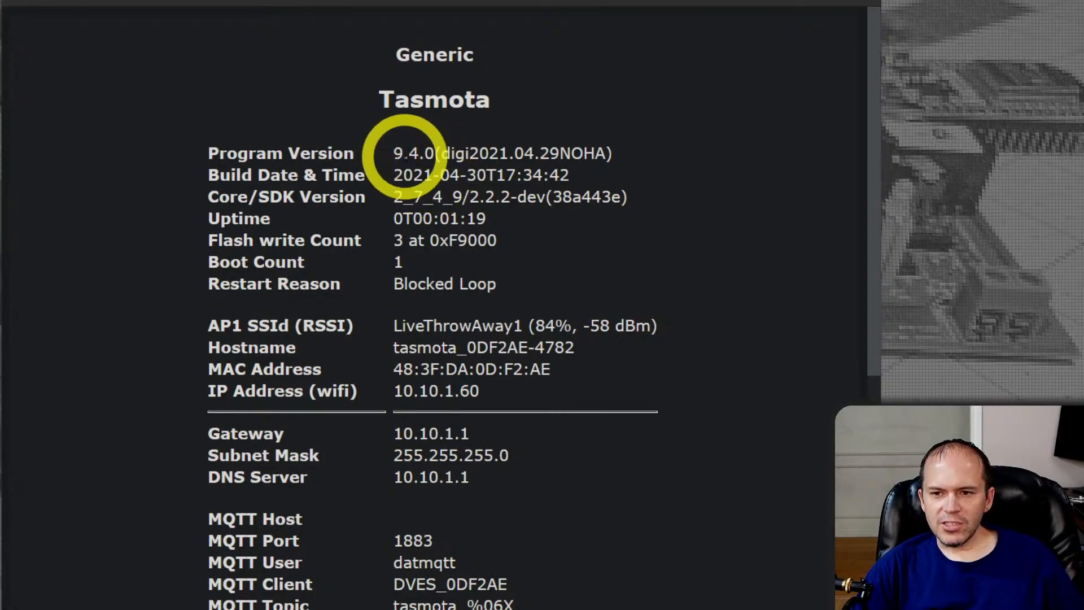
left_click_drag(394, 150, 667, 145)
left_click(623, 158)
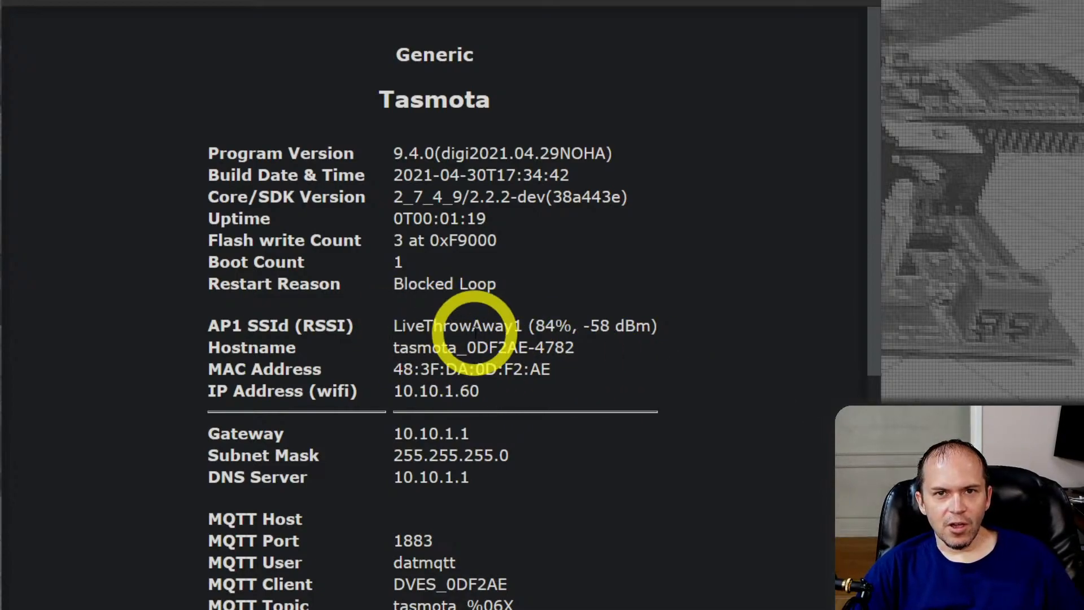
scroll(475, 332, "down", 6)
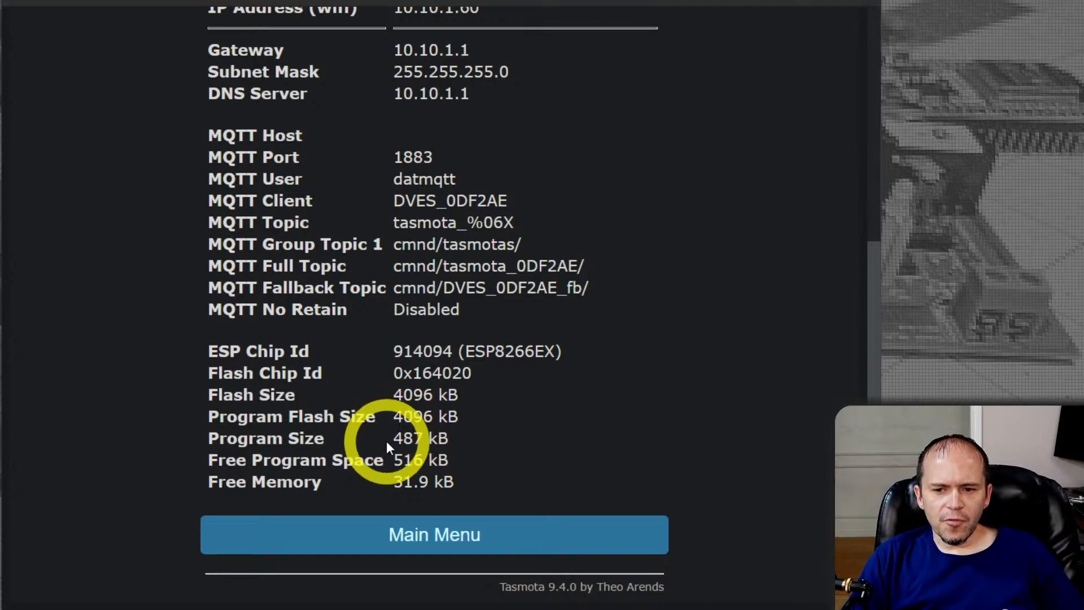
left_click_drag(395, 439, 465, 446)
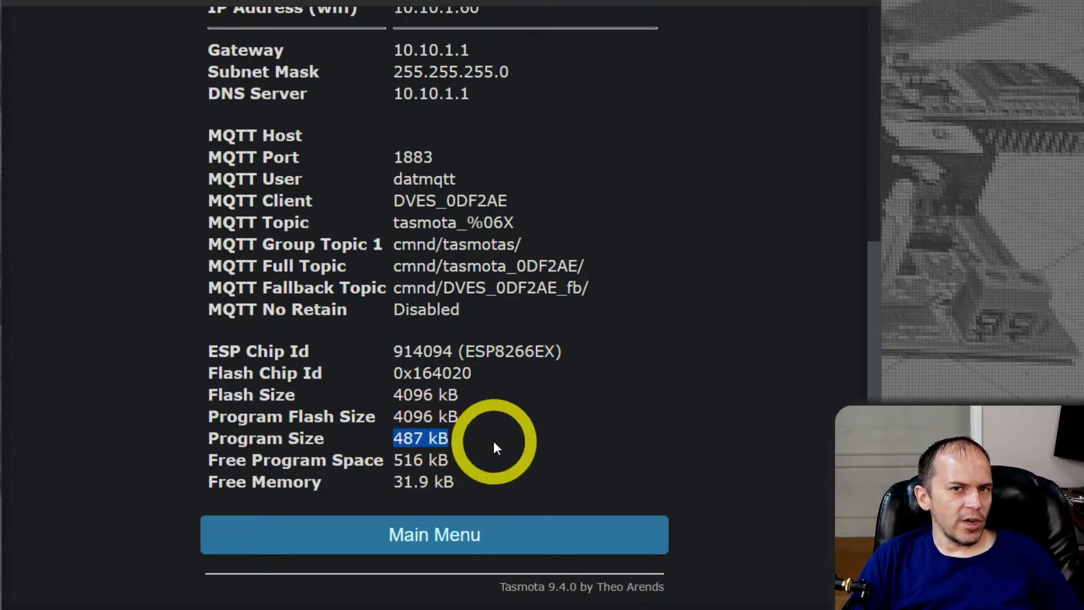
left_click_drag(395, 460, 467, 460)
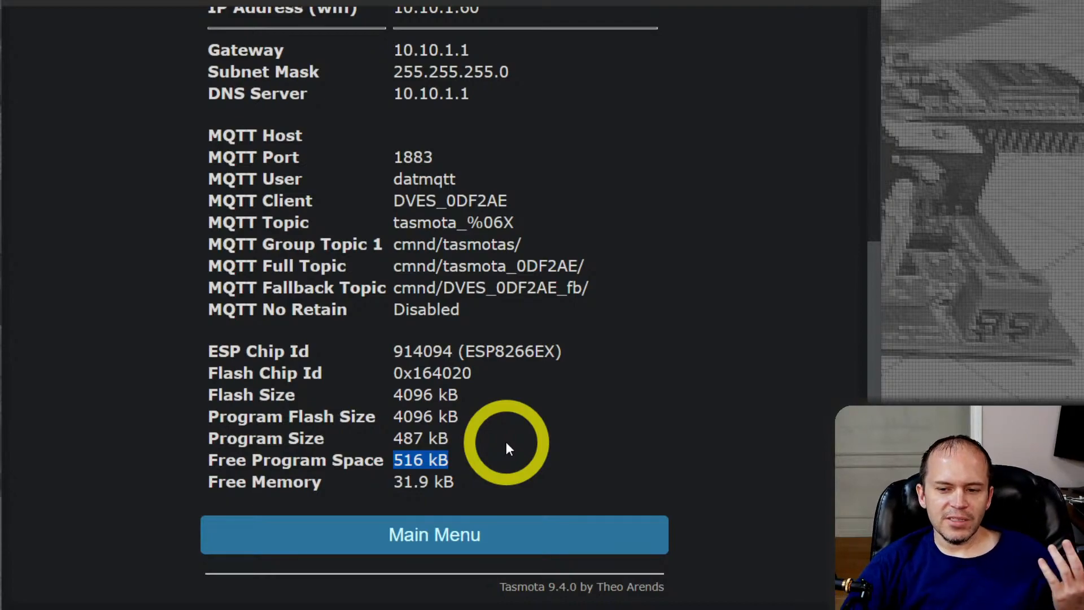
left_click(417, 545)
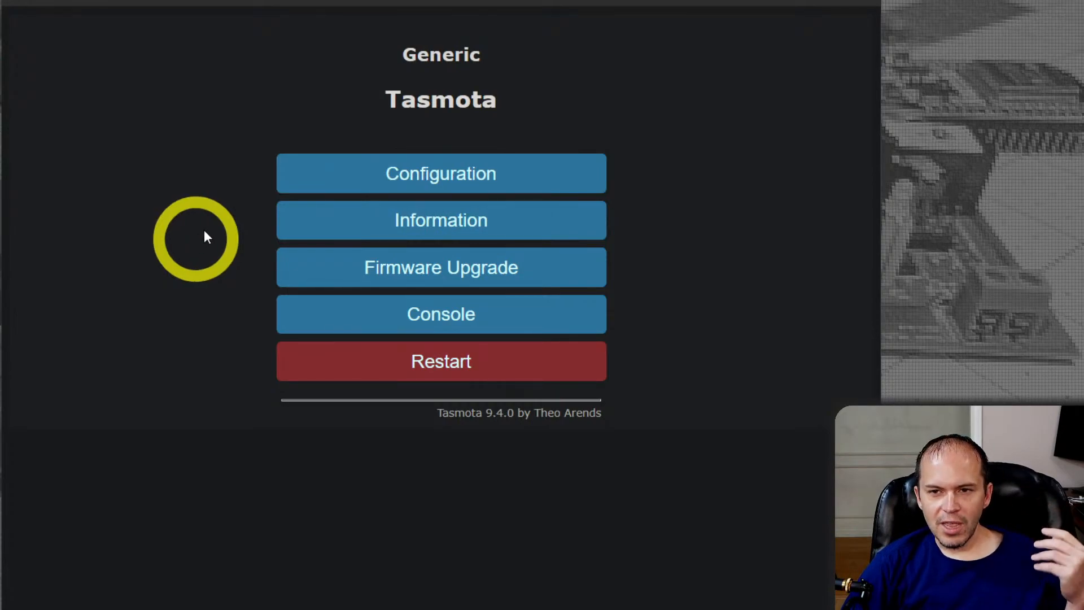
Open Node-RED from the bookmarks in a new browser tab and display the Tasmota flow
key("ctrl+t")
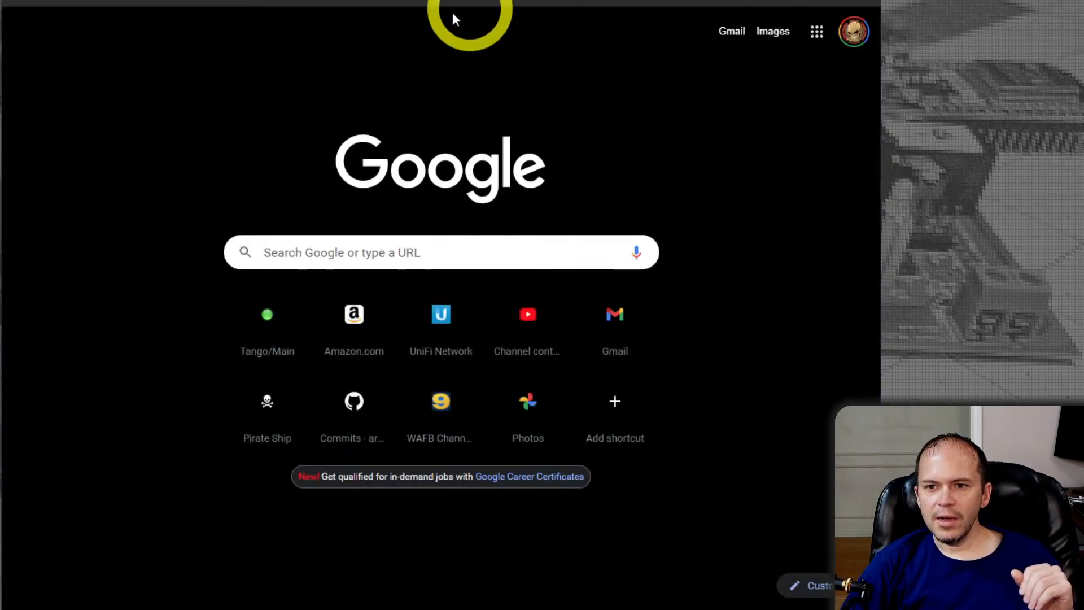
left_click(329, 2)
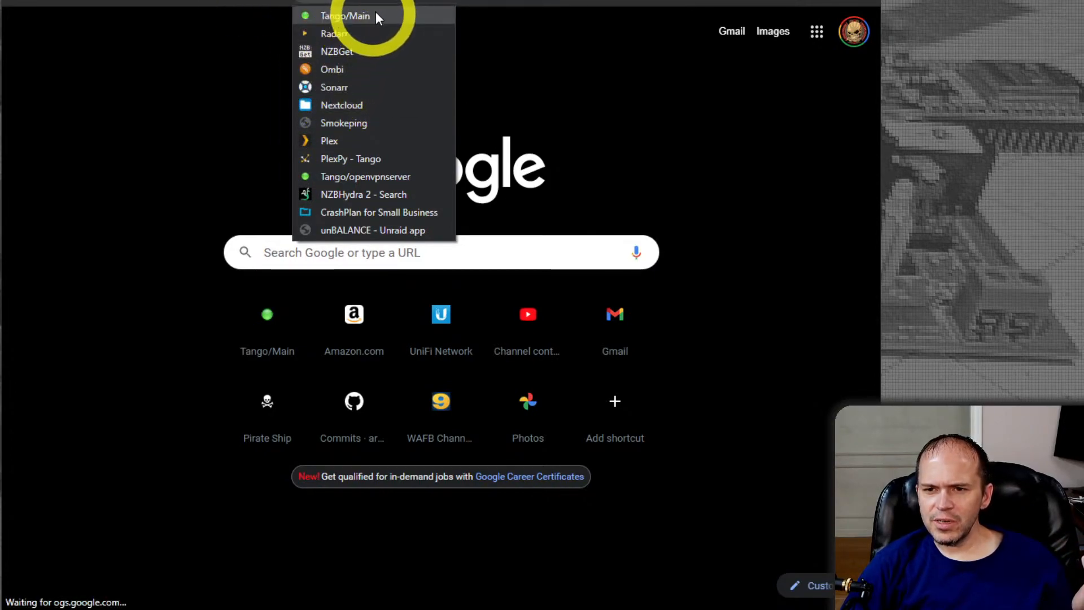
mouse_move(375, 2)
left_click(388, 69)
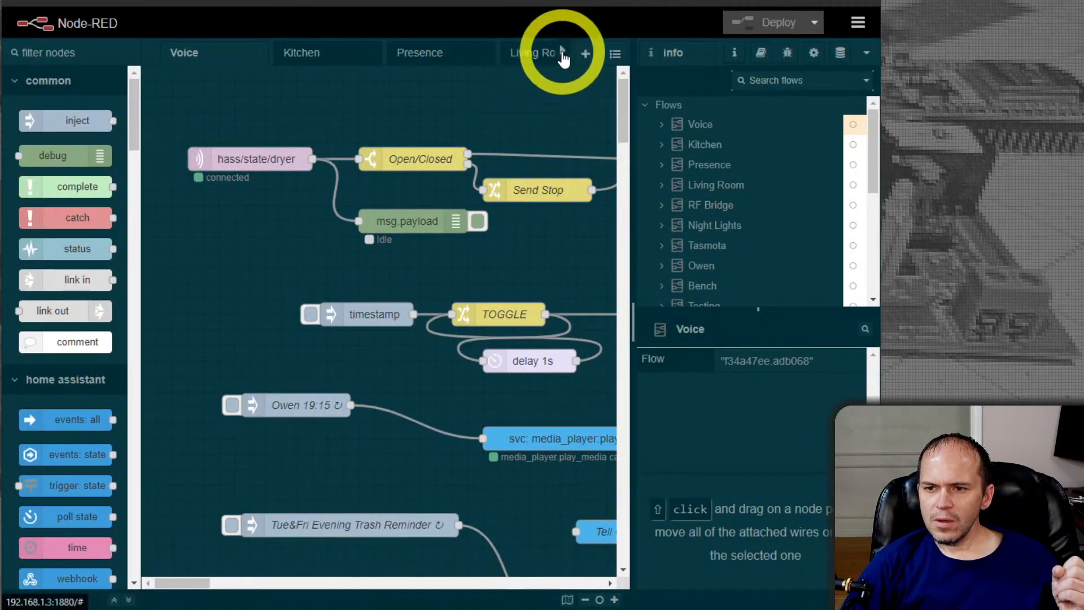
left_click(563, 54)
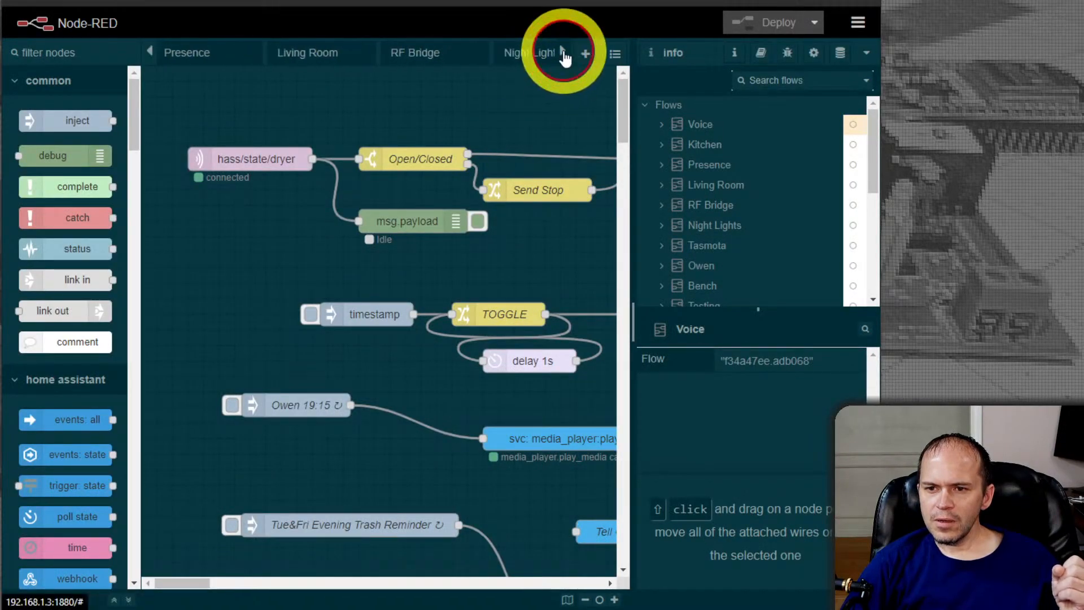
left_click(562, 54)
left_click(563, 54)
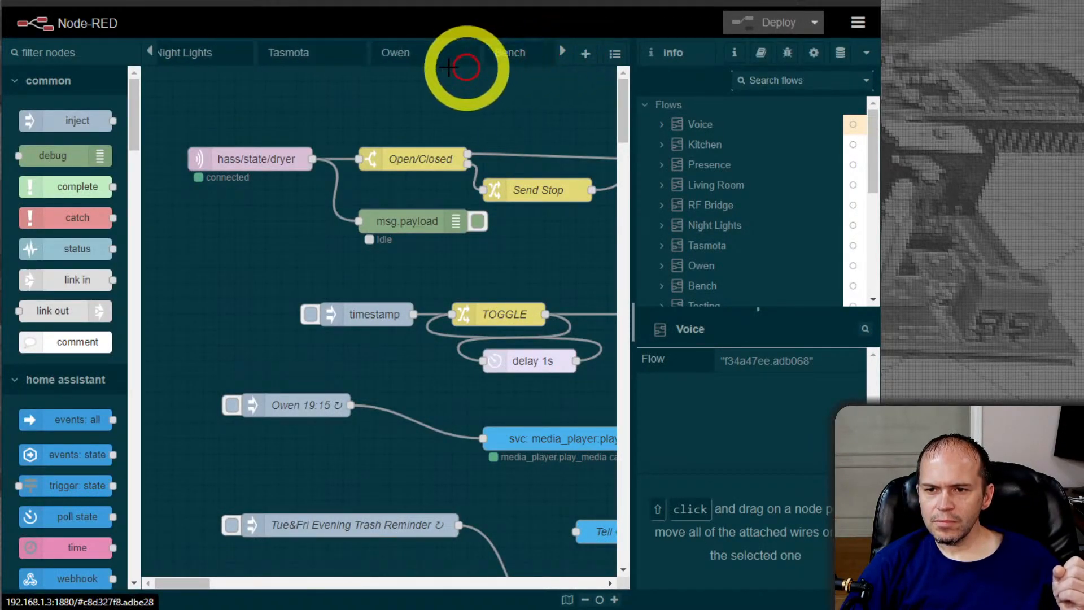
left_click(317, 54)
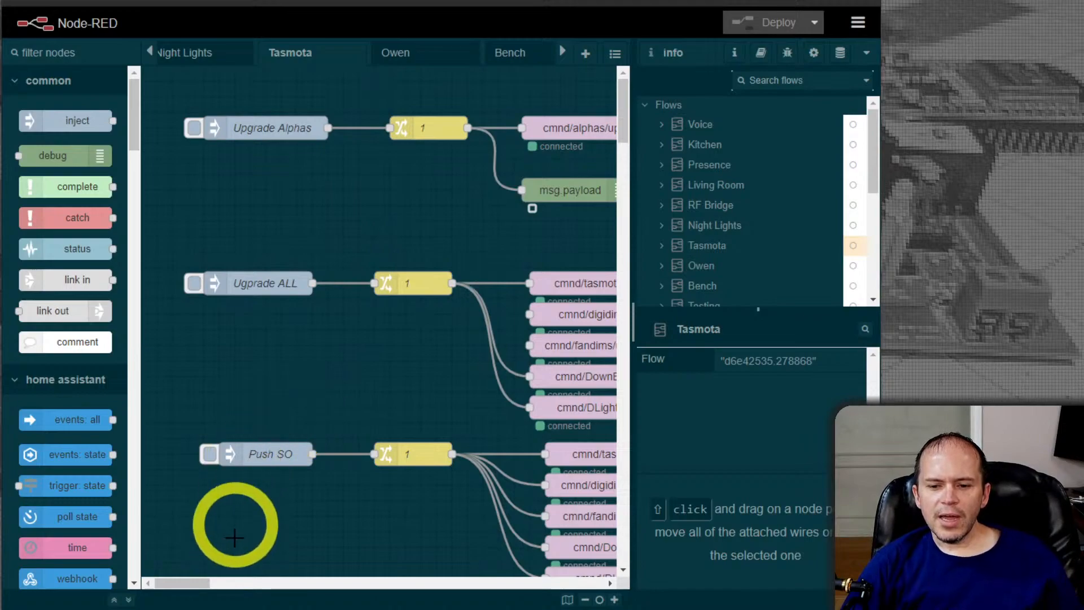
Examine the Tasmota flow's upgrade, Push SO and Restart ALL inject nodes and the MQTT command topics they feed
left_click_drag(184, 584, 195, 589)
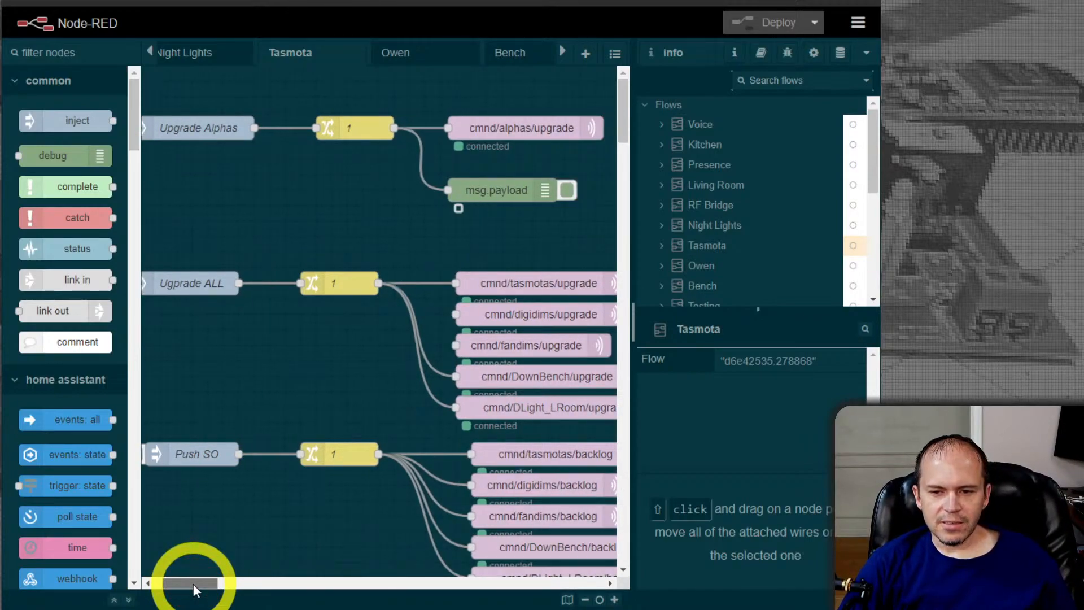
left_click_drag(194, 589, 193, 591)
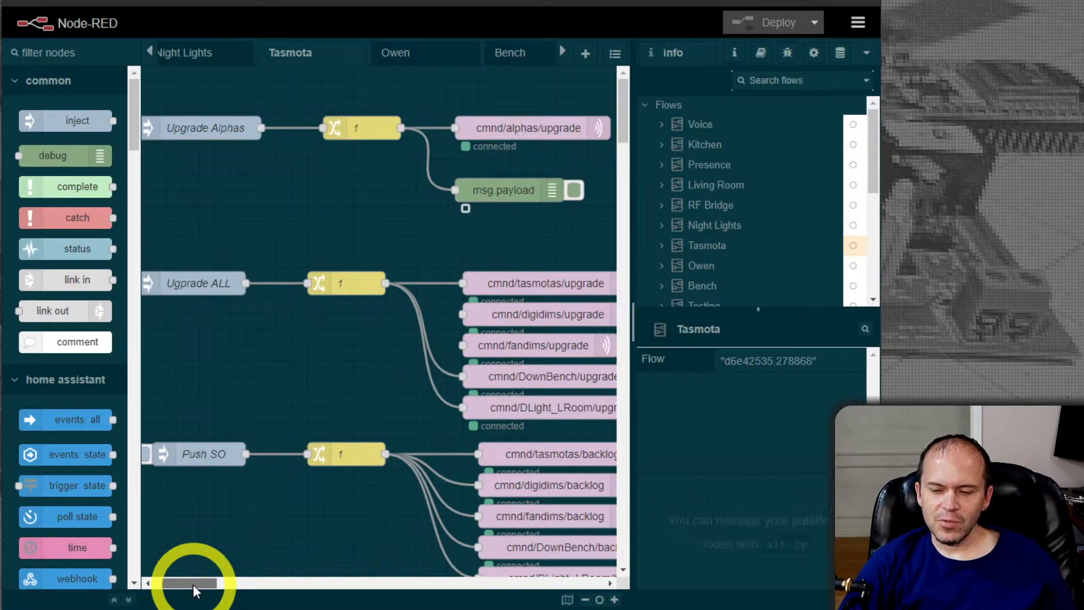
left_click_drag(194, 591, 197, 594)
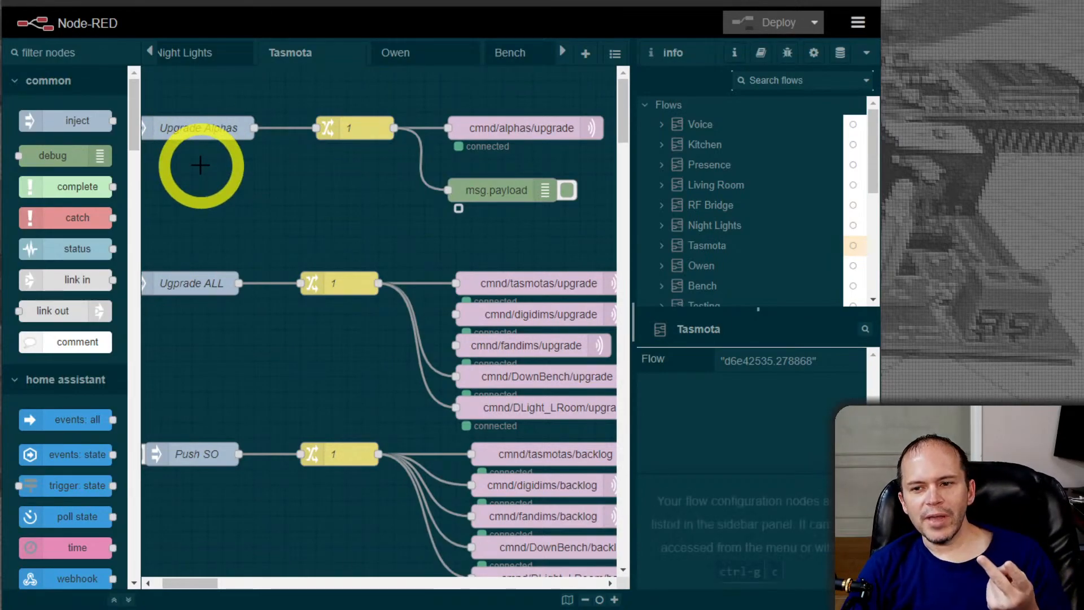
left_click_drag(216, 584, 207, 587)
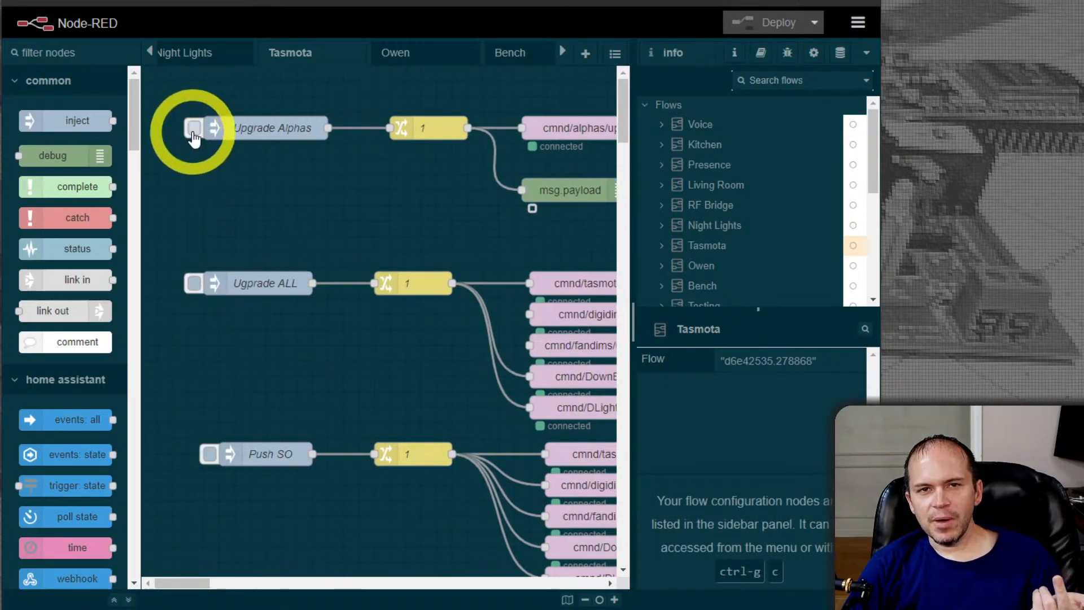
left_click_drag(197, 585, 208, 587)
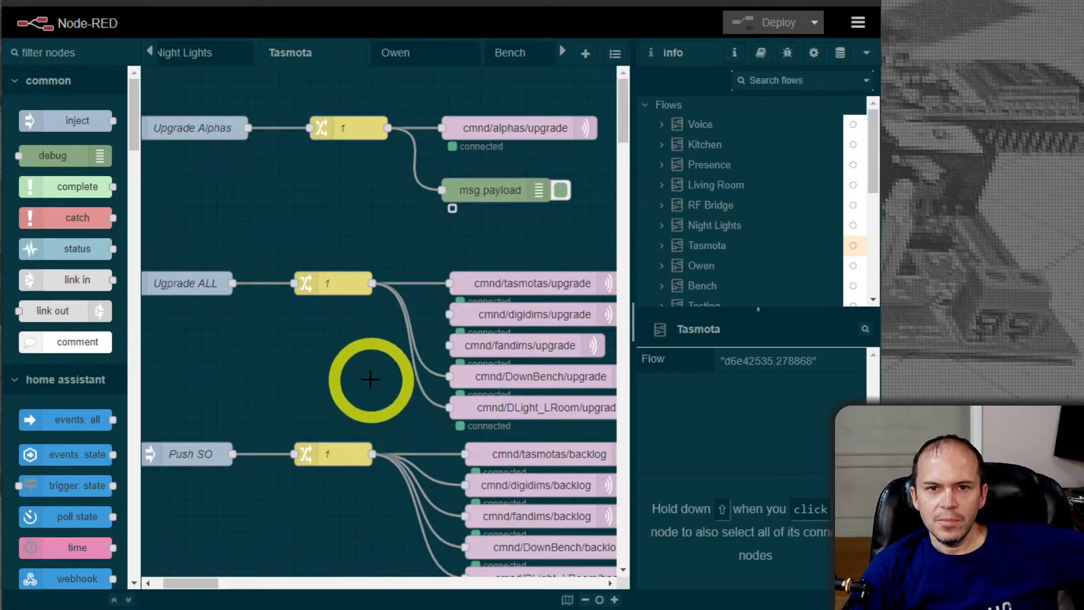
scroll(368, 380, "down", 1)
scroll(371, 379, "down", 1)
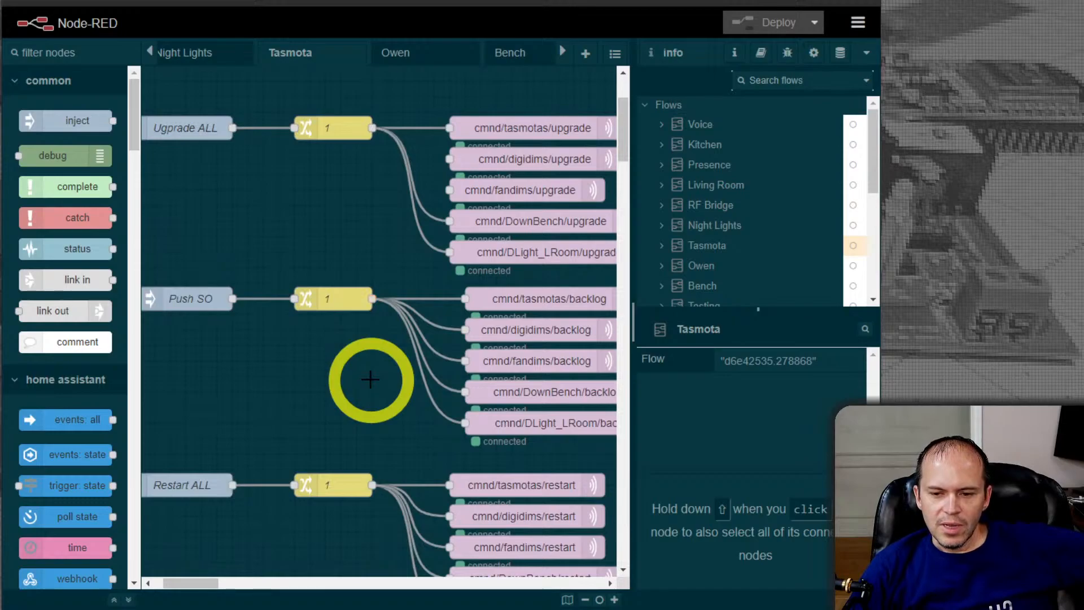
scroll(370, 378, "down", 1)
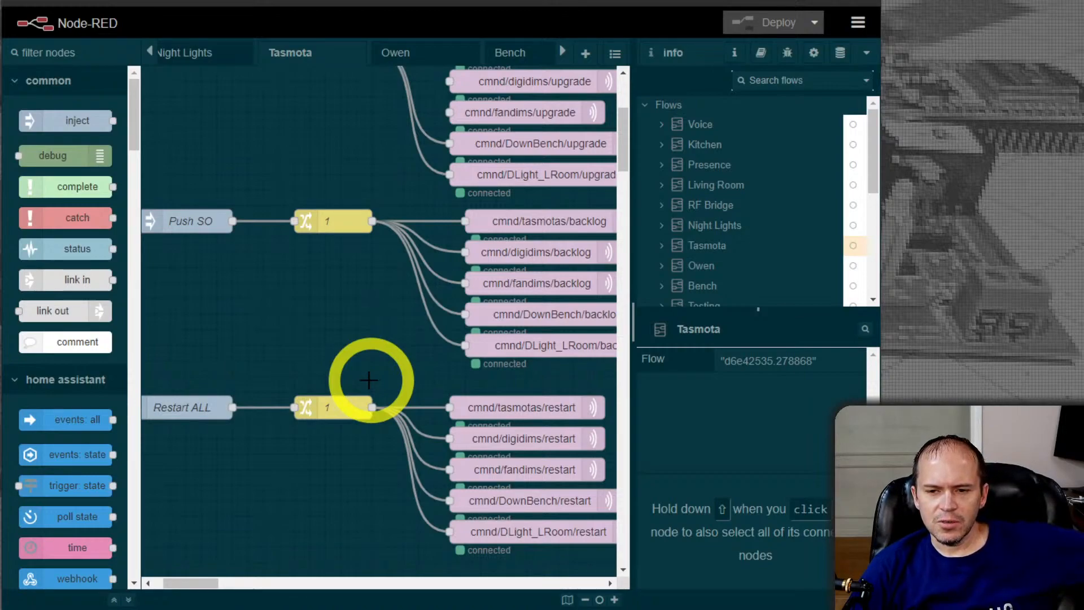
left_click_drag(212, 583, 205, 583)
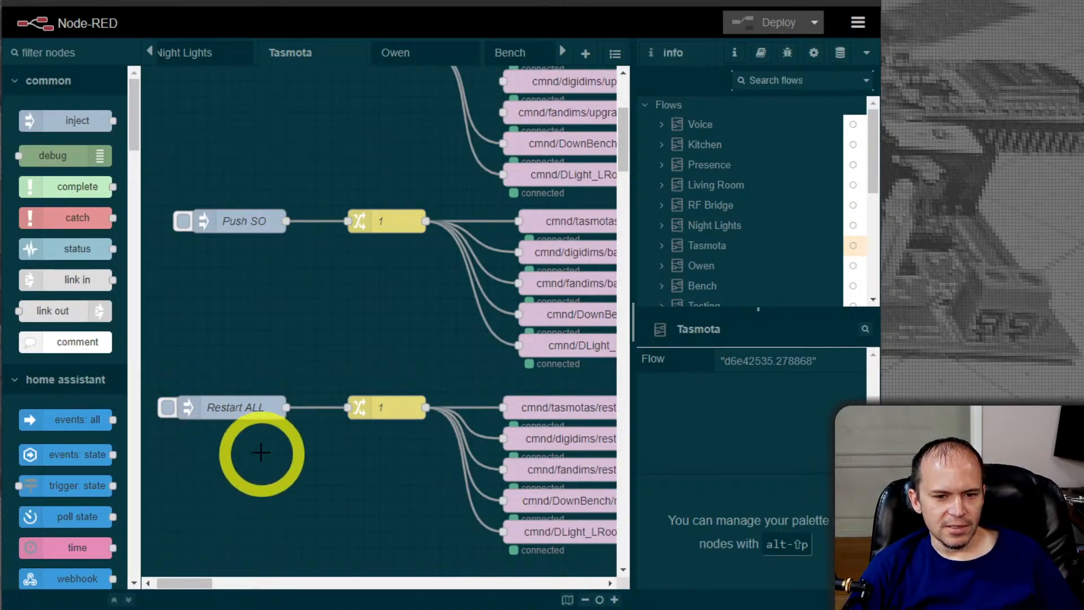
scroll(260, 452, "up", 5)
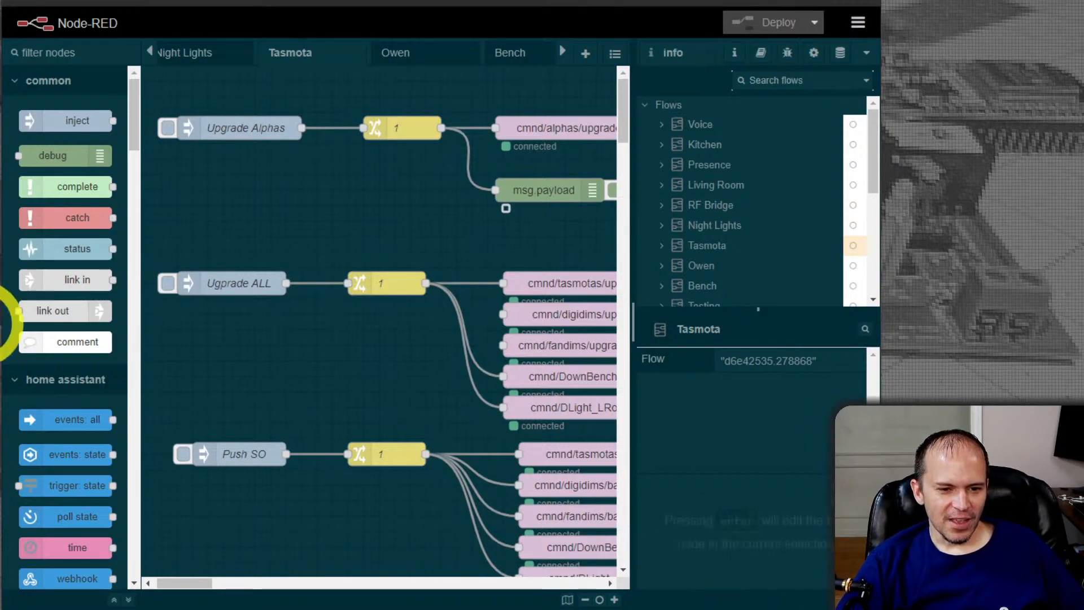
Inspect the payload of the Upgrade ALL inject node and close its properties without changes
mouse_move(207, 580)
left_mouse_down()
mouse_move(218, 579)
mouse_move(208, 585)
left_mouse_up()
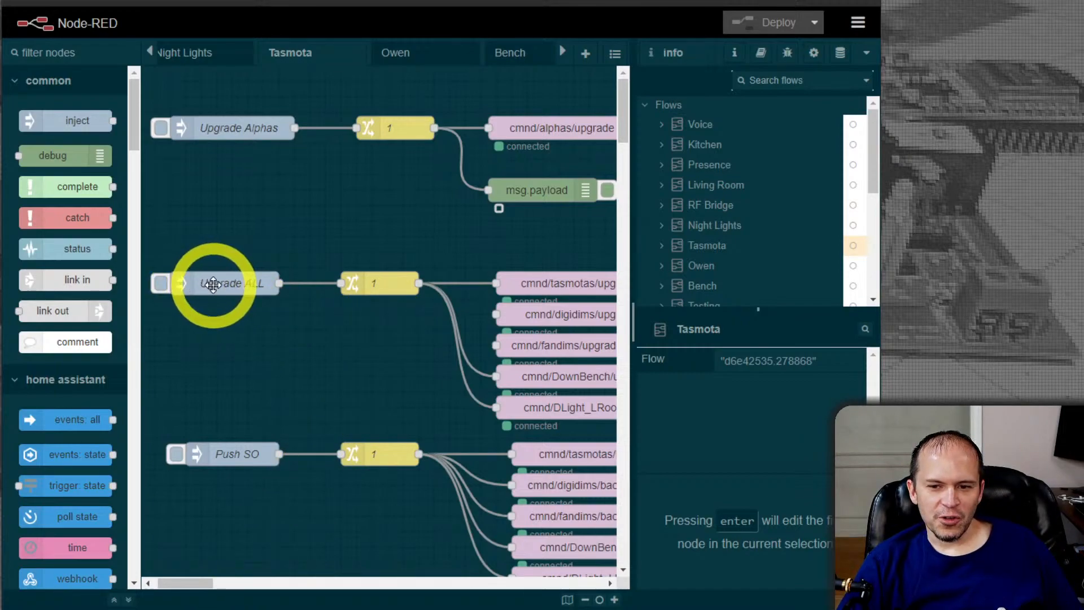
left_click(212, 285)
double_click(213, 284)
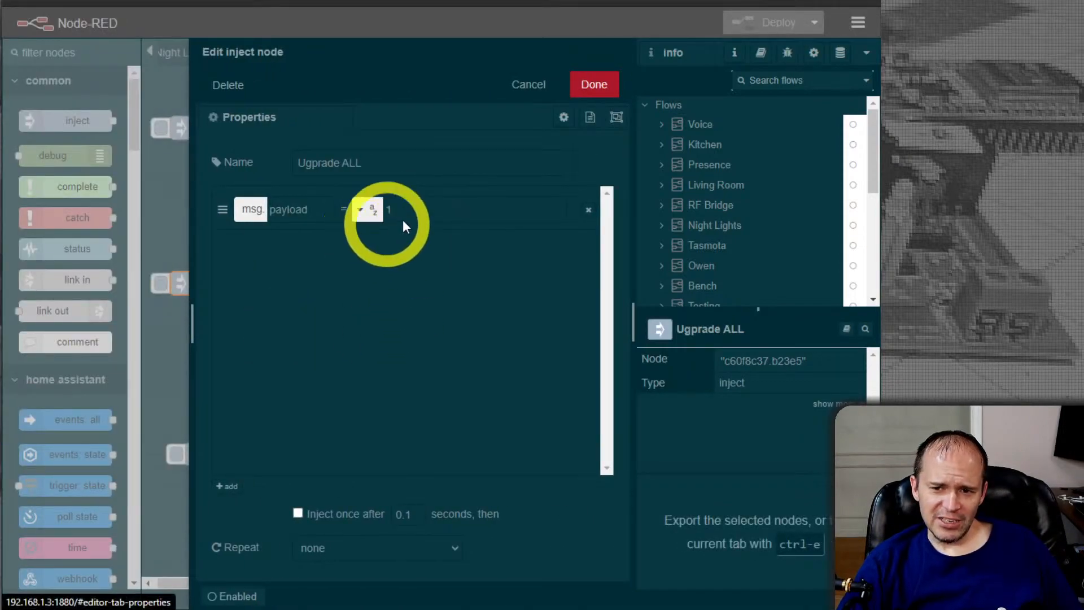
left_click(530, 86)
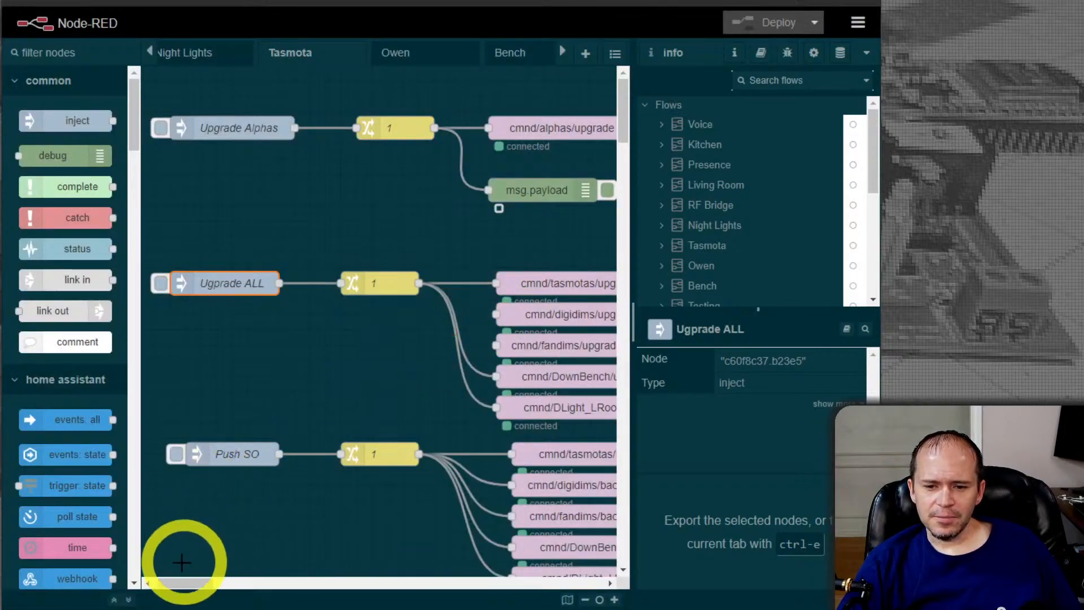
Open the cmnd/tasmotas/upgrade MQTT out node of the Upgrade ALL flow and highlight its topic
left_click_drag(185, 588, 201, 589)
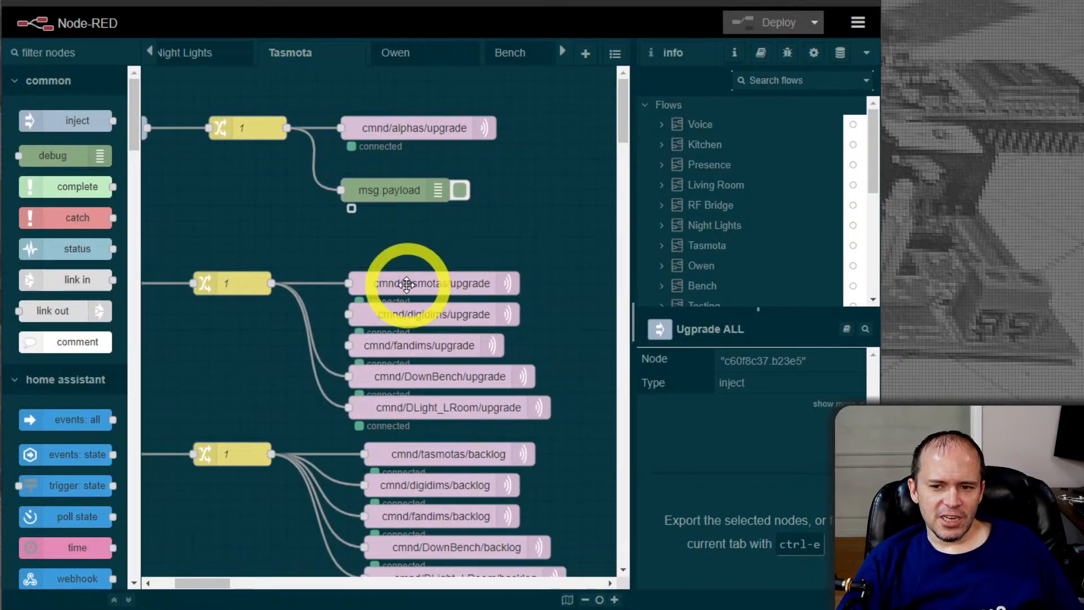
double_click(406, 284)
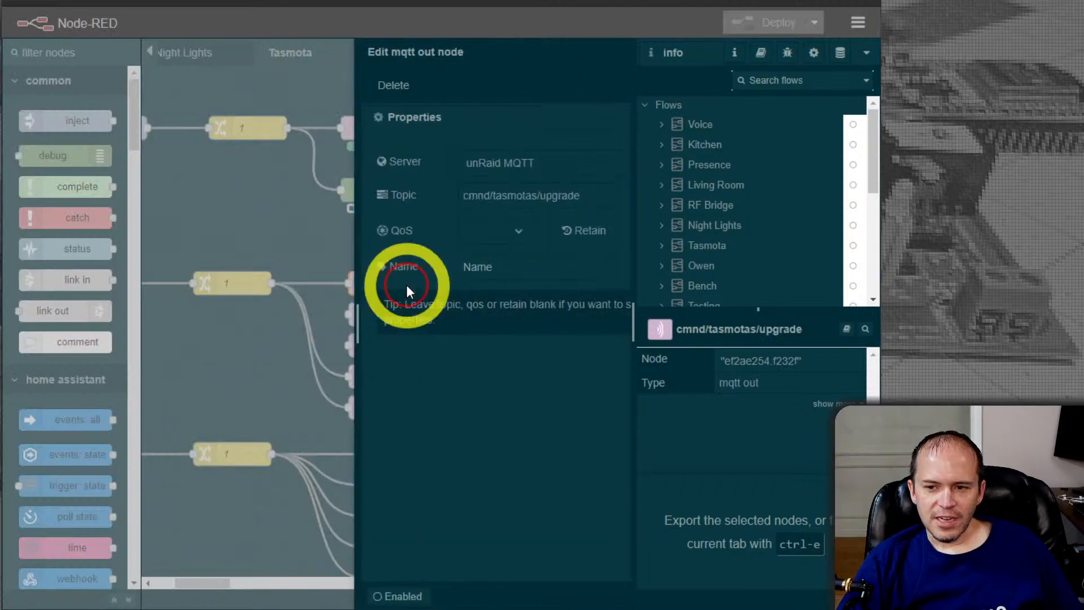
left_click(485, 195)
left_click_drag(485, 194, 310, 210)
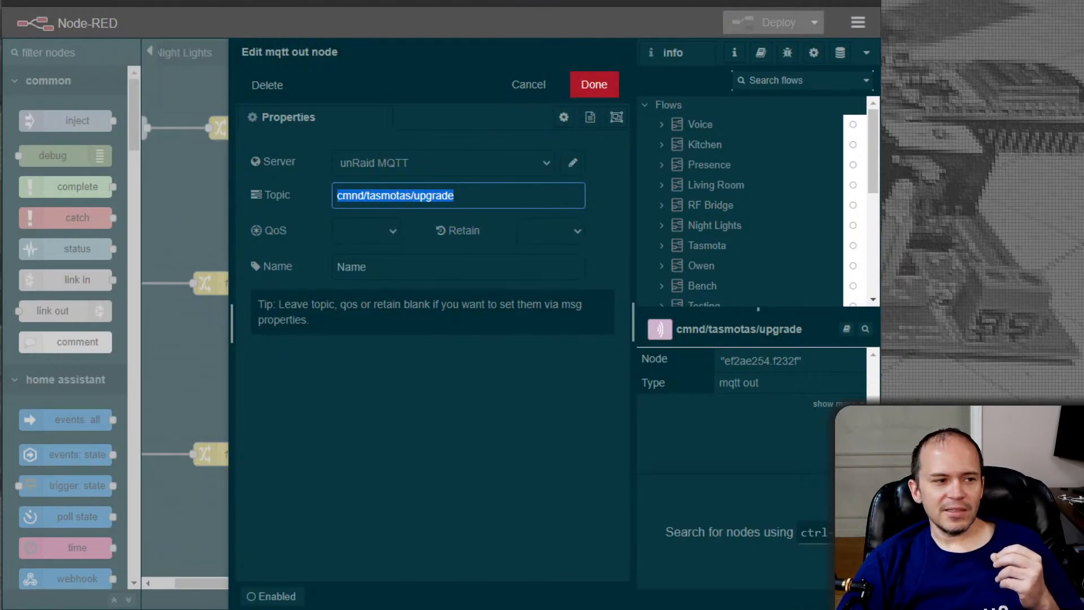
Switch to the Tasmota web interface, open its console and enter the command upgrade 1 without sending it
left_click(587, 1)
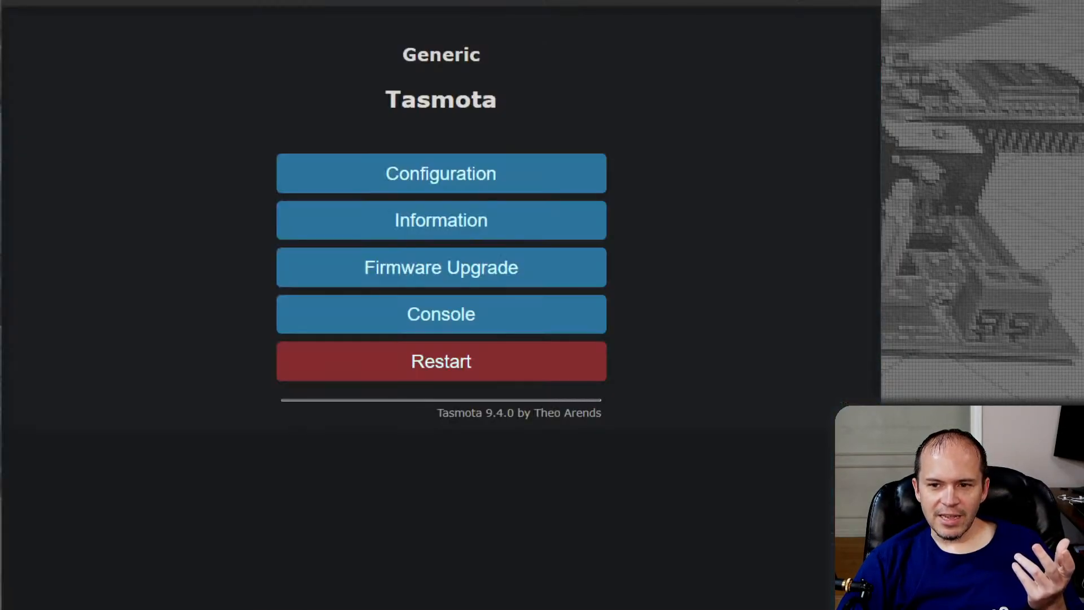
left_click(385, 330)
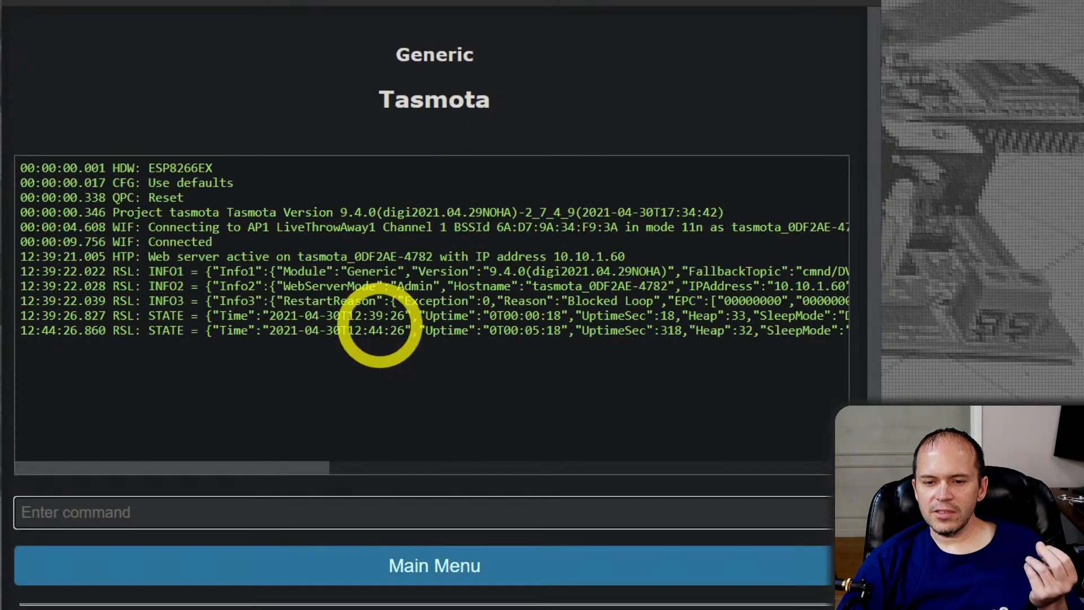
left_click(176, 512)
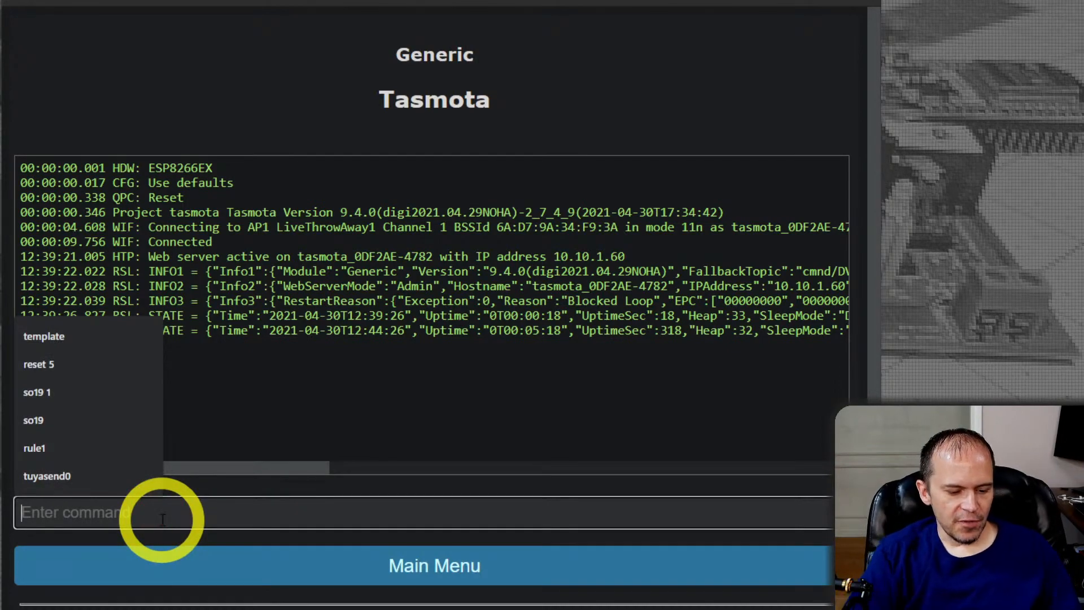
type("upgrade 1")
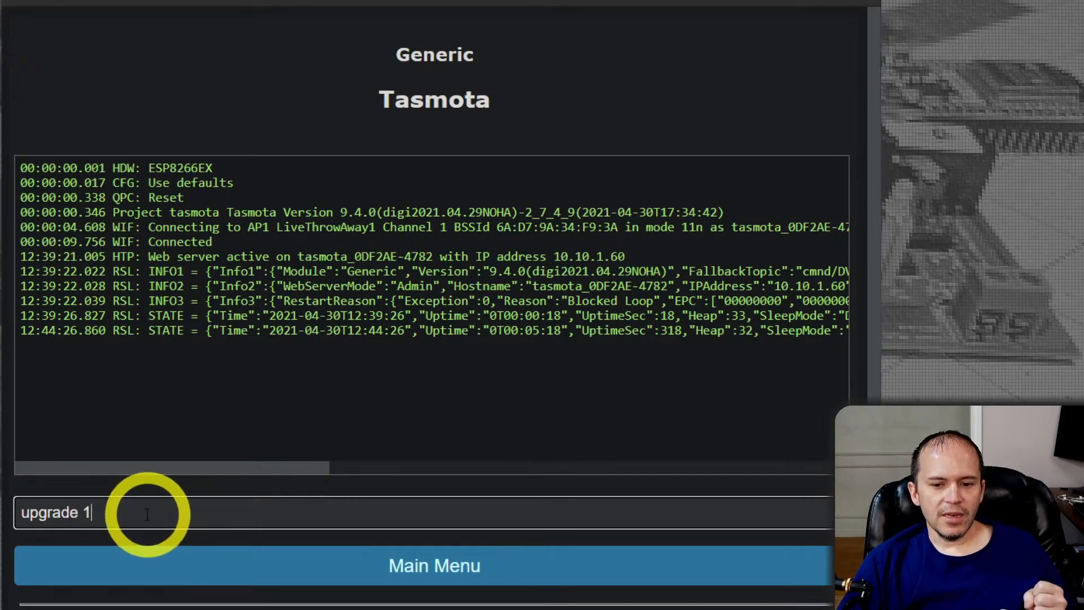
Replace the unsent console command with publish cmnd/tasmotas/upgrade 1, without sending it
left_click_drag(139, 513, 2, 511)
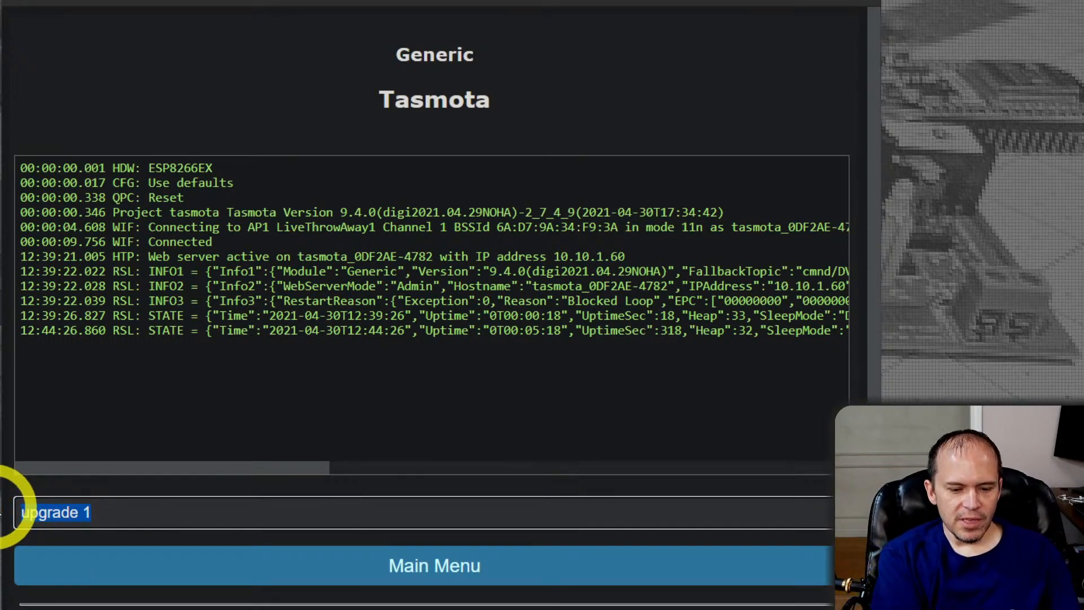
type("publish ")
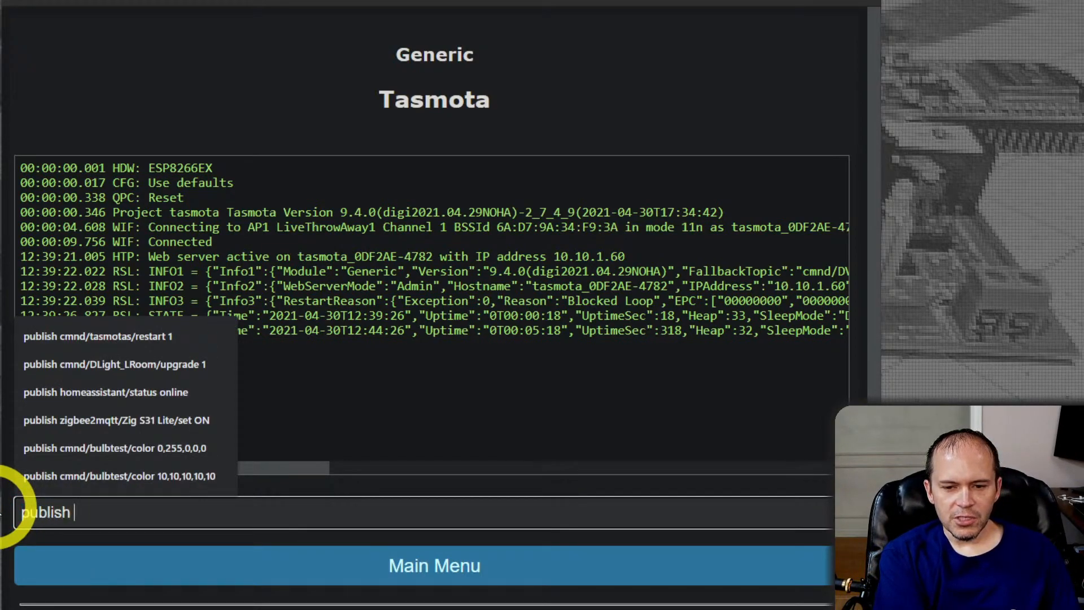
type("cmnd/")
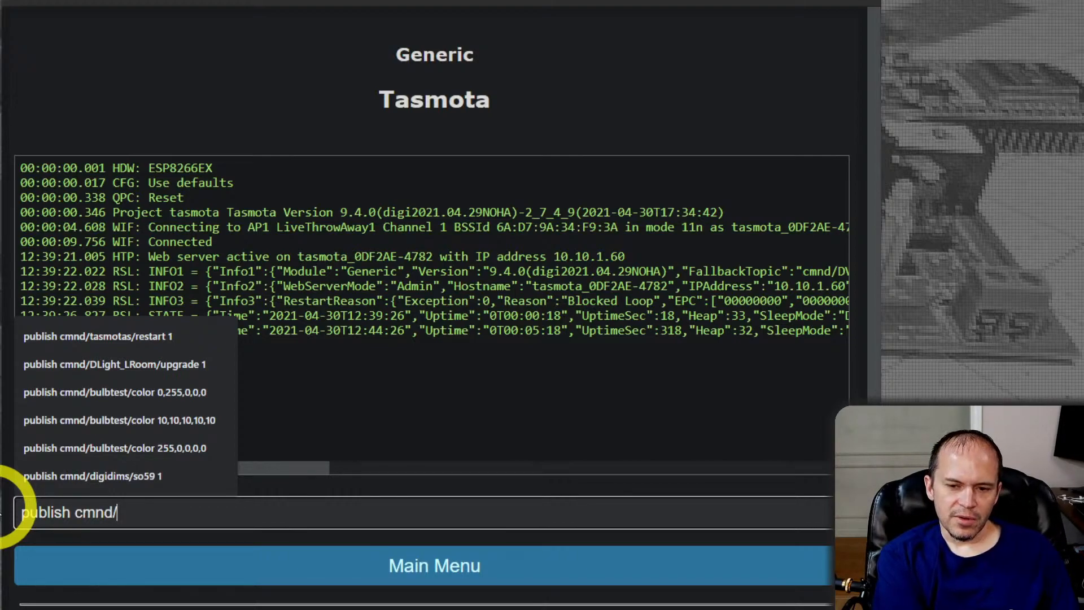
type("tasmotas/")
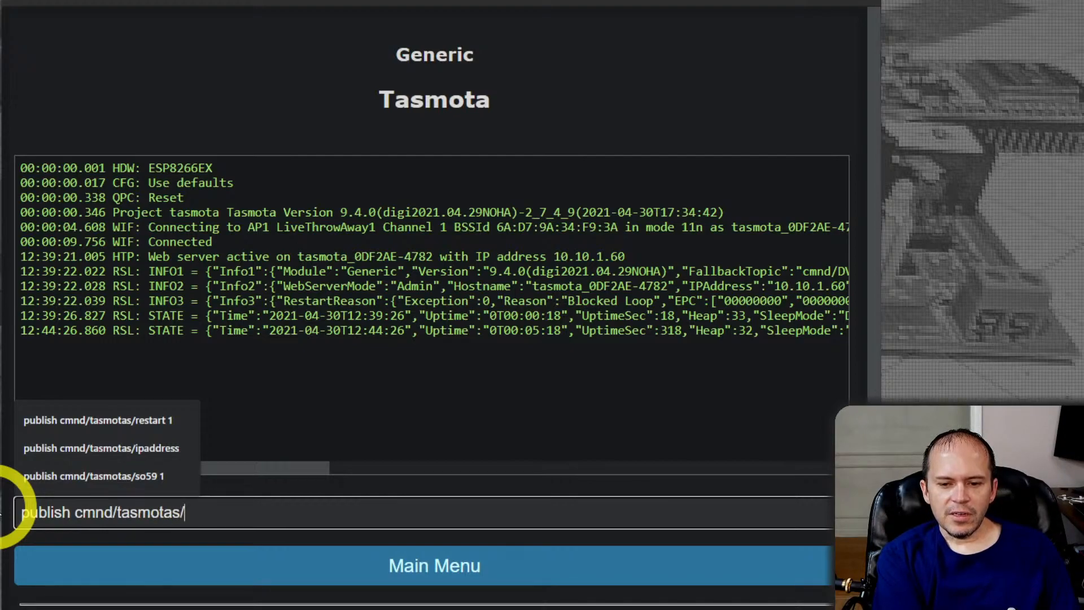
type("upgrade")
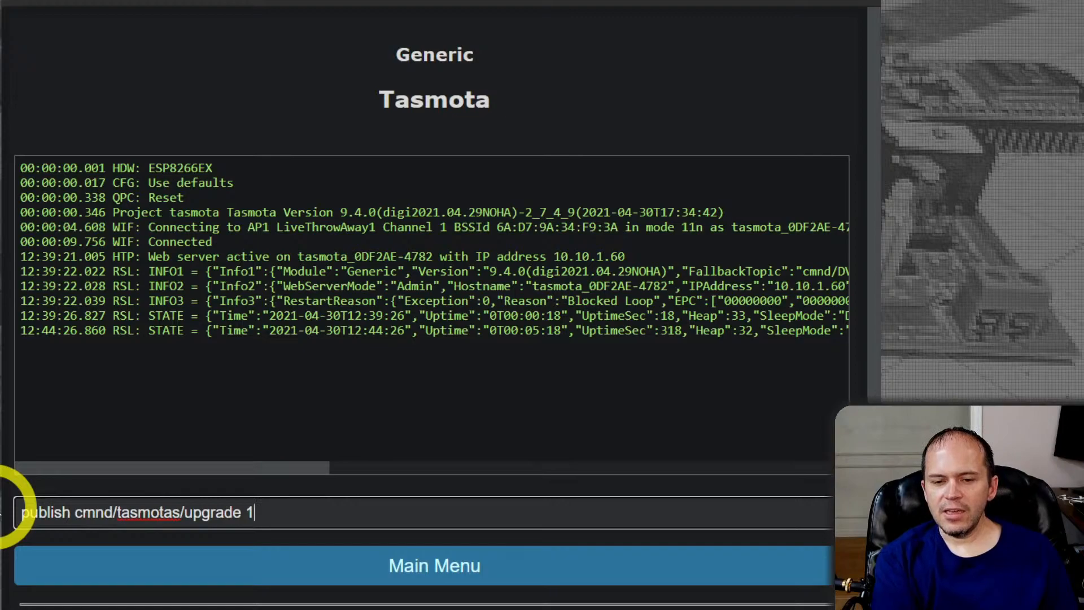
type("1")
Replace the unsent publish command with upgrade 1 and clear the console's command field
key("ctrl+a")
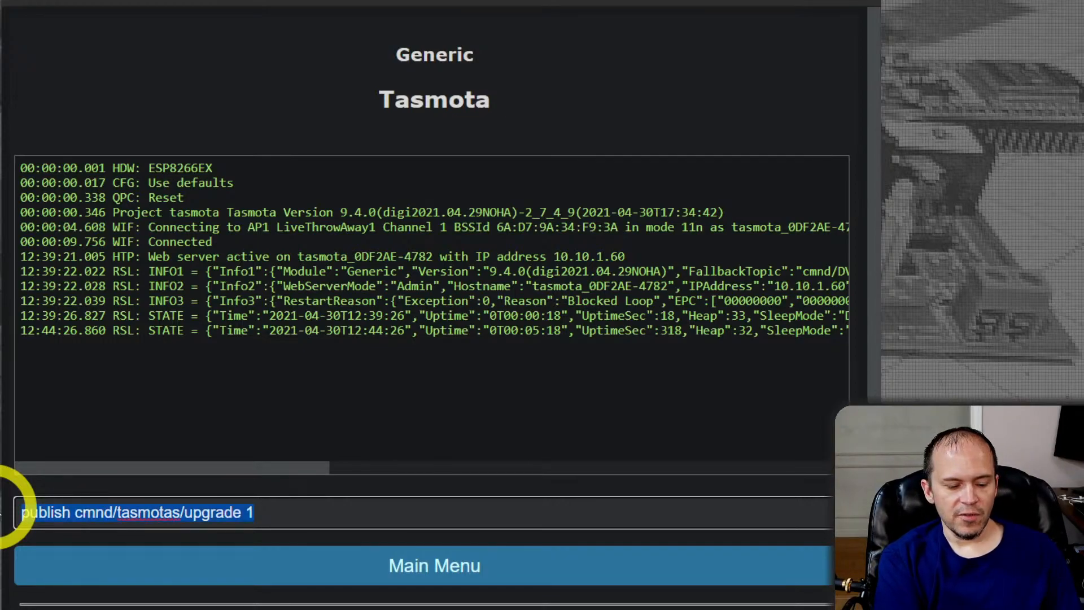
type("upgrade 1")
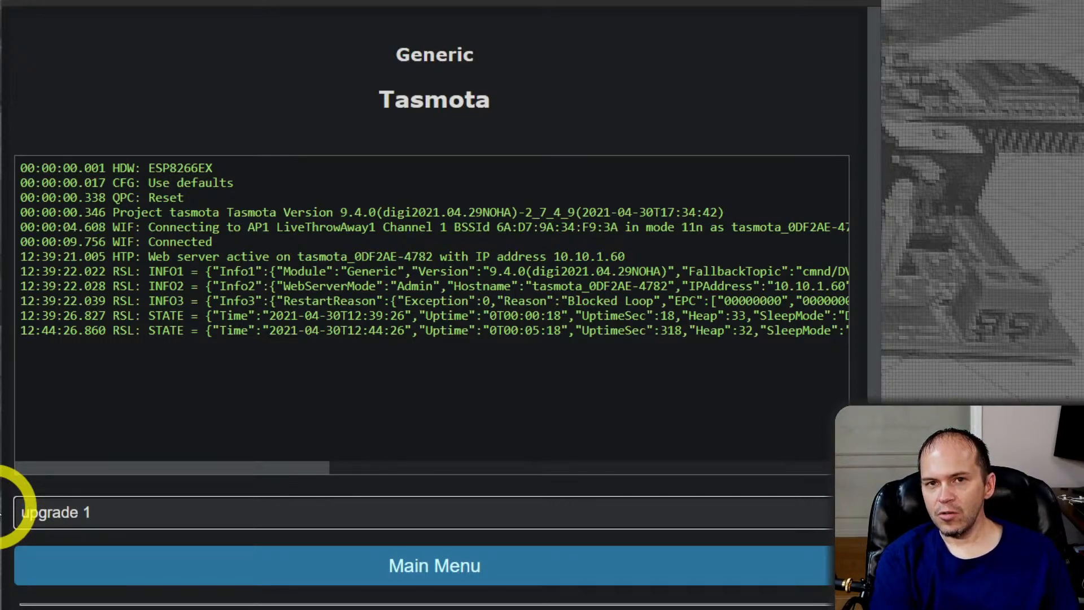
key("BackSpace")
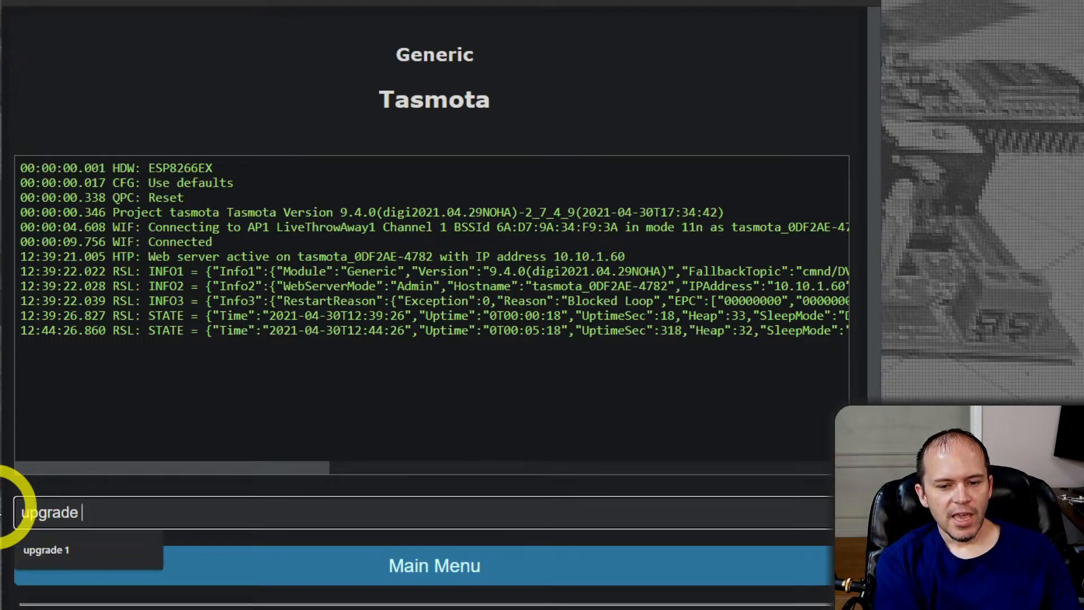
key("BackSpace")
key("BackSpace")
key("BackSpace")
key("BackSpace")
type("cm")
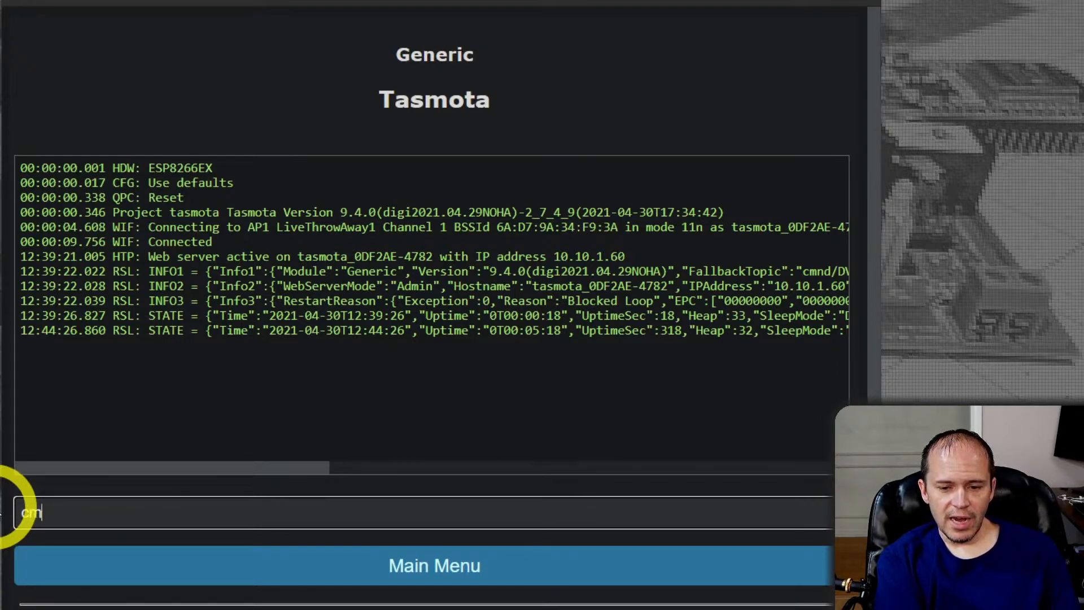
type("nd")
key("BackSpace")
key("BackSpace")
key("BackSpace")
key("BackSpace")
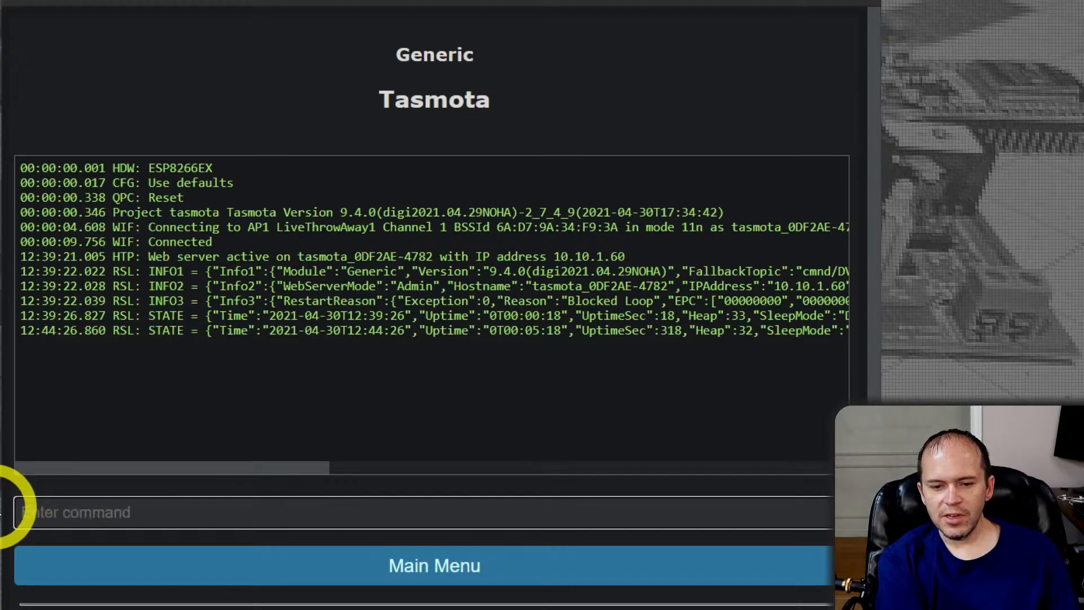
Enter the start of a publish command, publish cmnd/Liv, in the console's command field
type("publish")
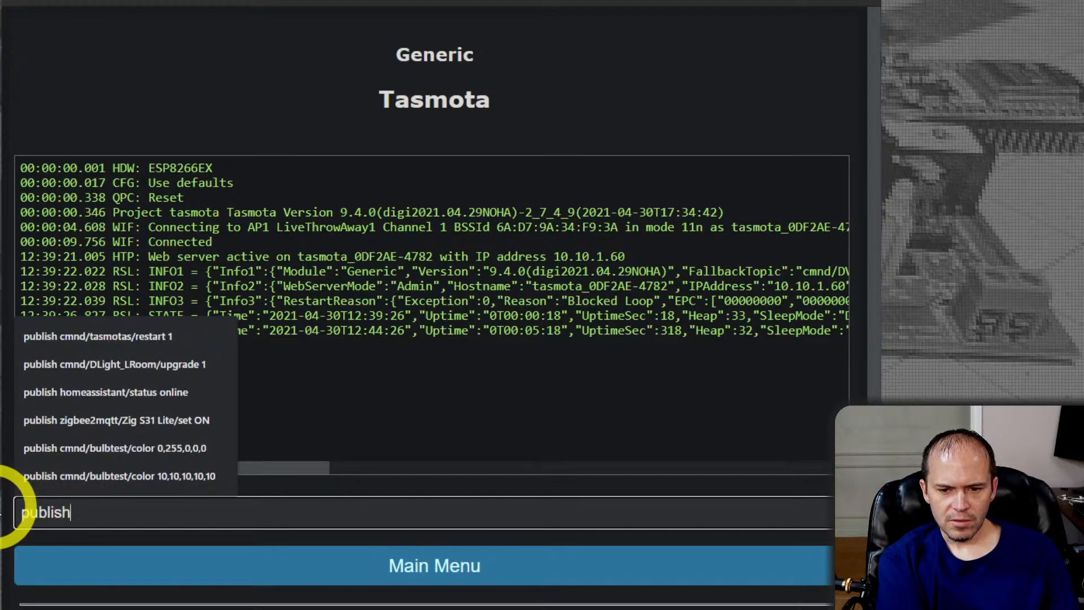
type(" cmnd/Liv")
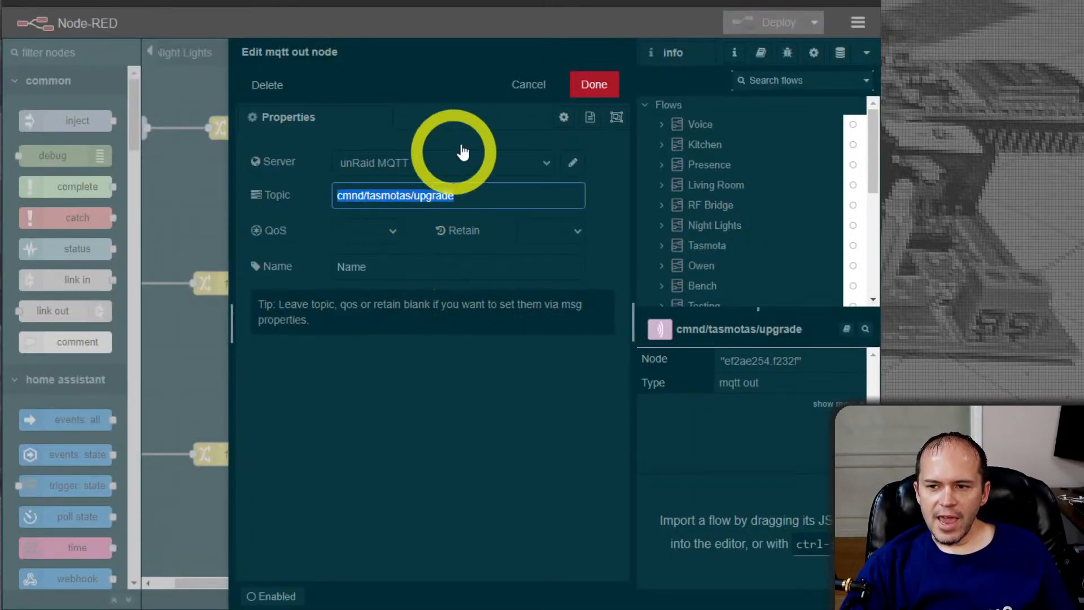
Return to Node-RED, close the MQTT node unchanged, and inspect the setoption payload in the Push SO flow's change node, leaving it unedited
left_click(511, 86)
left_click_drag(240, 582, 204, 583)
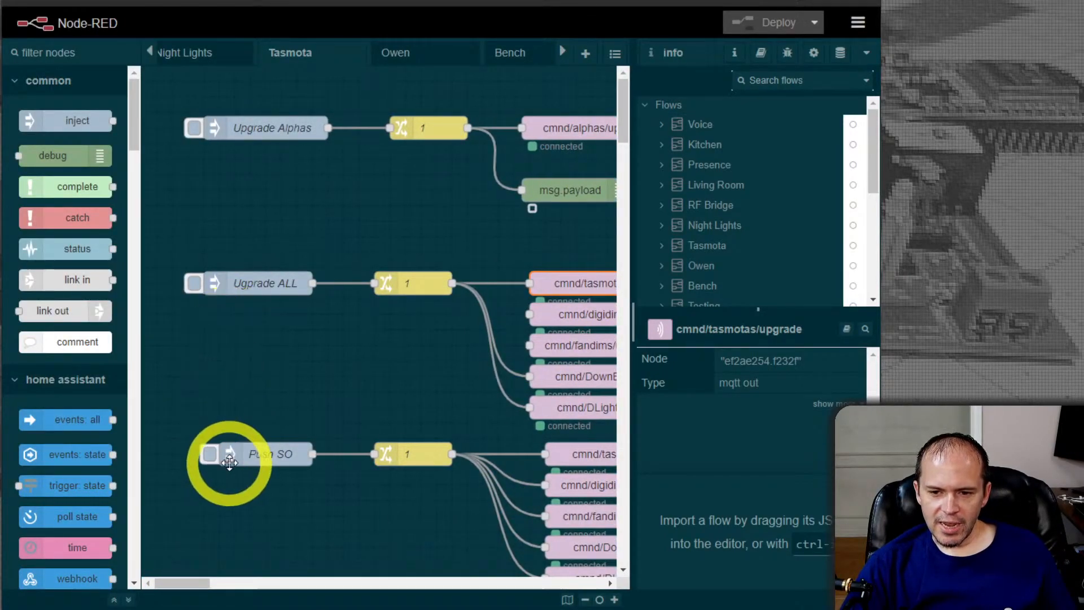
left_click(279, 456)
double_click(414, 452)
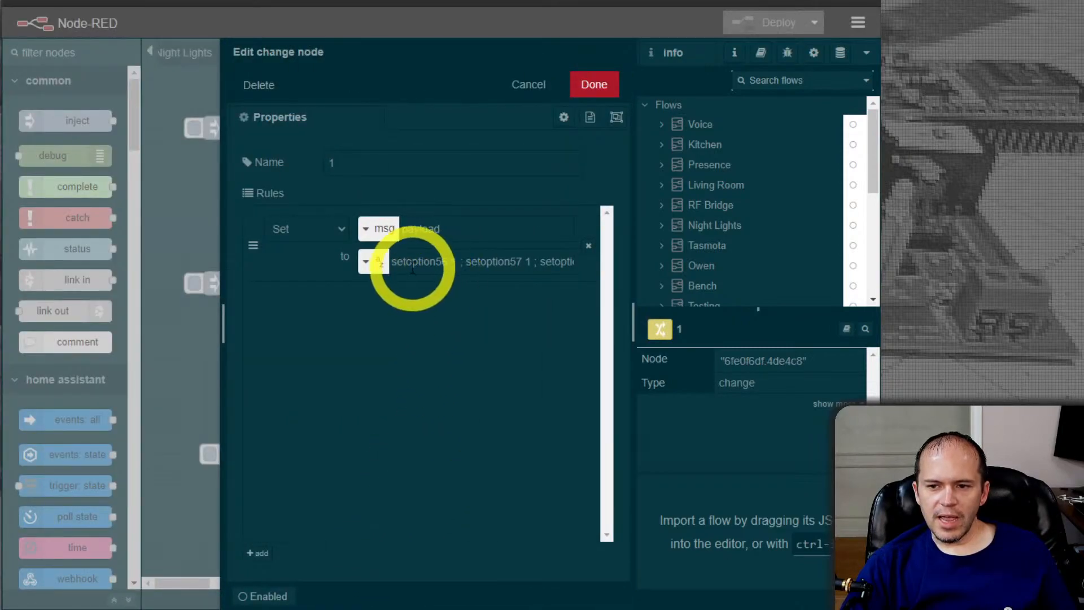
left_click_drag(412, 263, 468, 268)
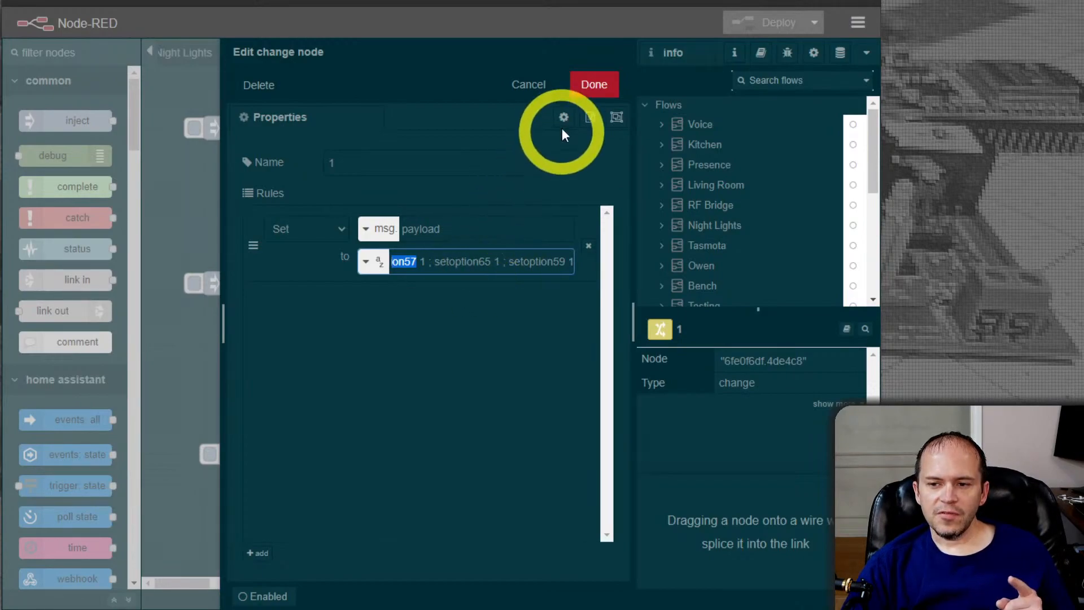
left_click(541, 90)
left_click(407, 451)
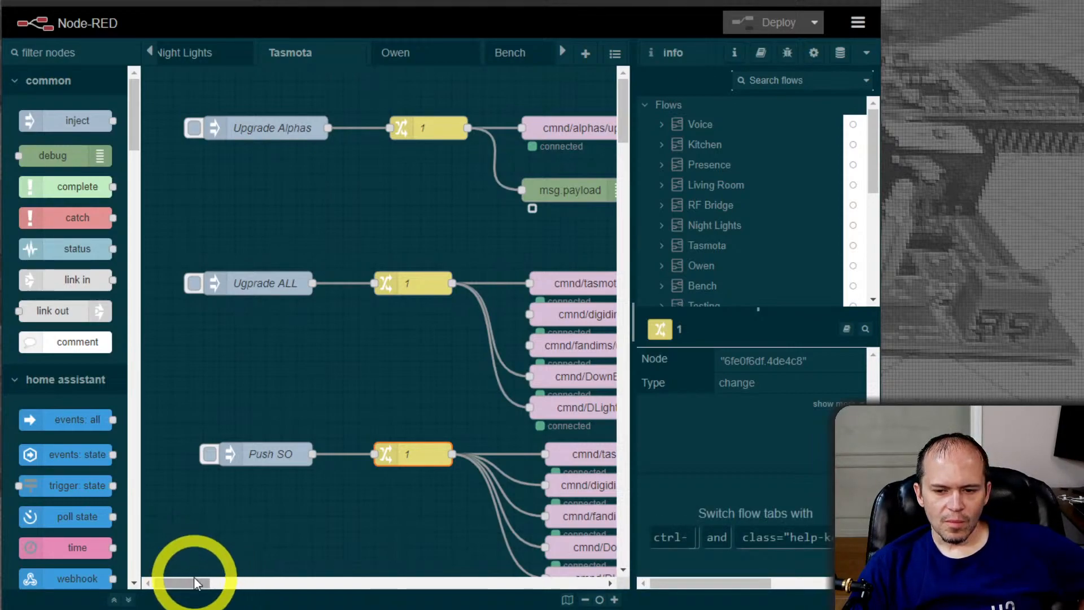
Inspect the topic of the cmnd/tasmotas/backlog MQTT out node and close its properties without changes
left_click_drag(189, 583, 216, 586)
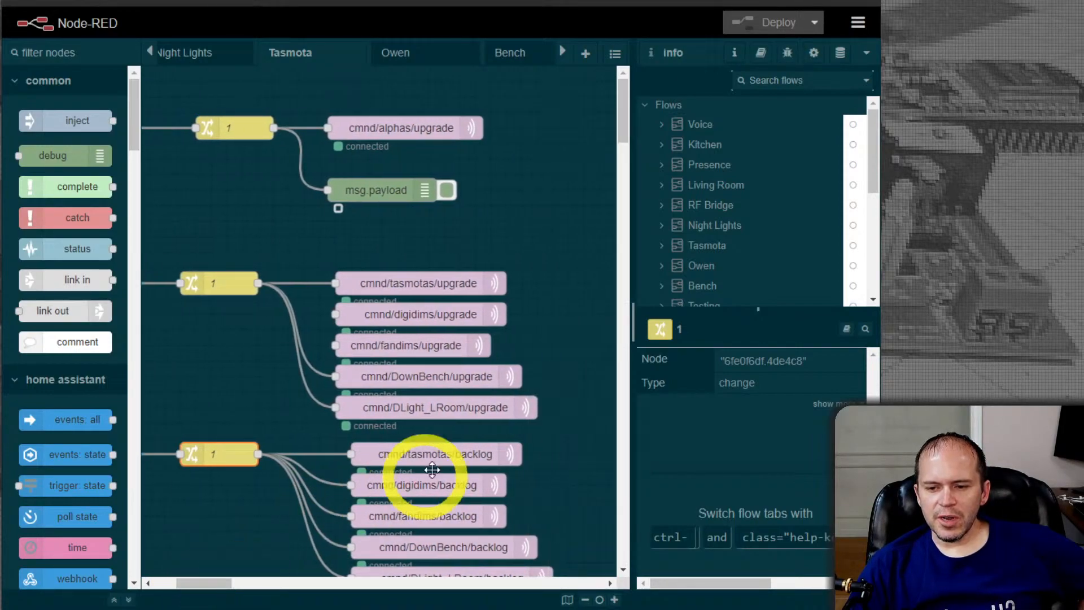
scroll(418, 475, "down", 2)
left_click(454, 386)
double_click(453, 386)
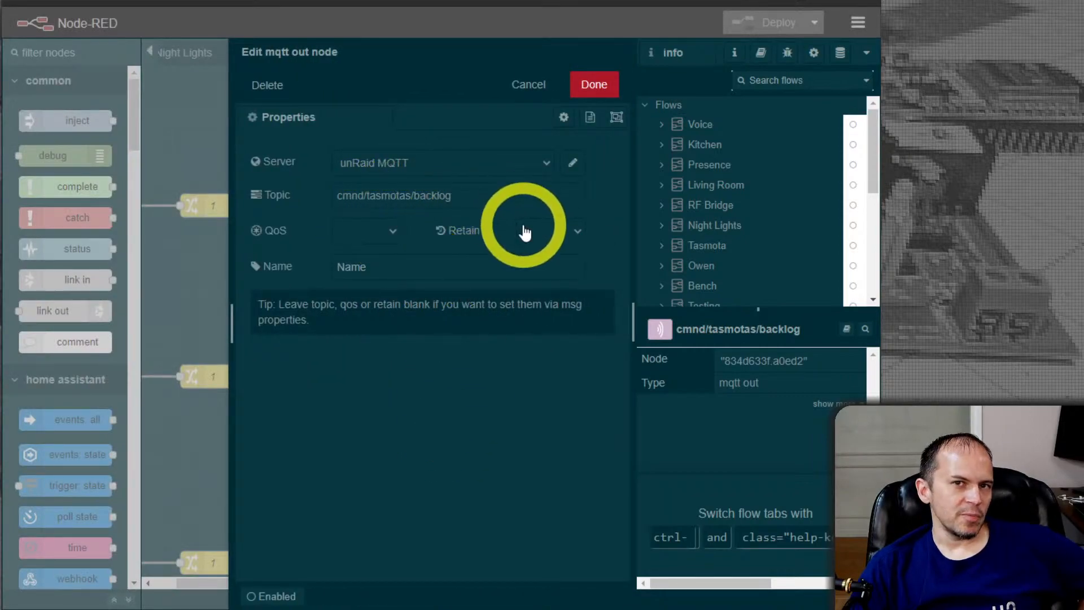
left_click(535, 85)
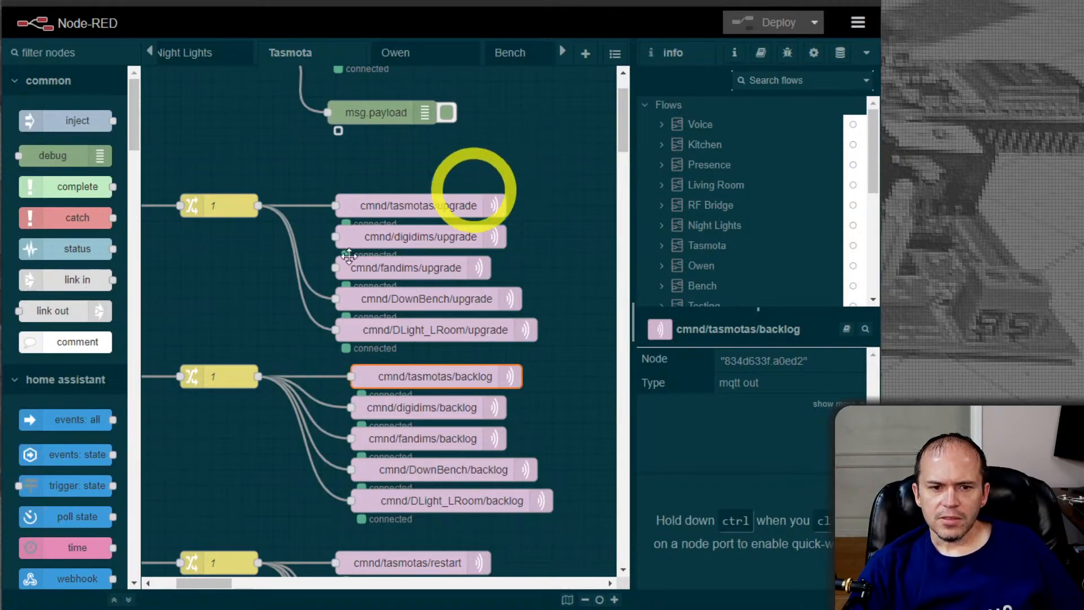
scroll(343, 341, "up", 2)
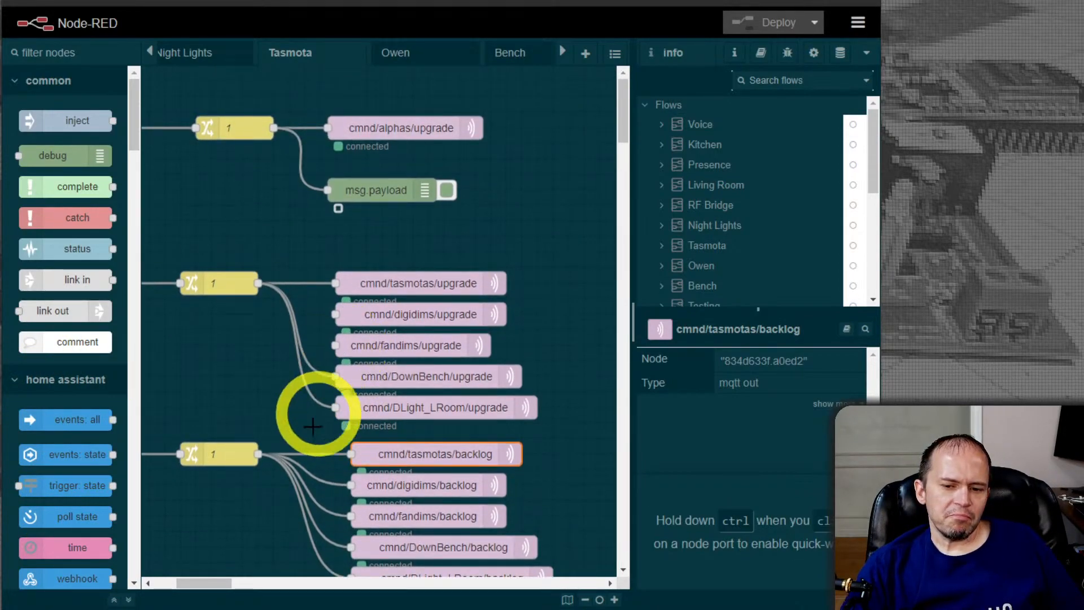
left_click_drag(216, 589, 198, 587)
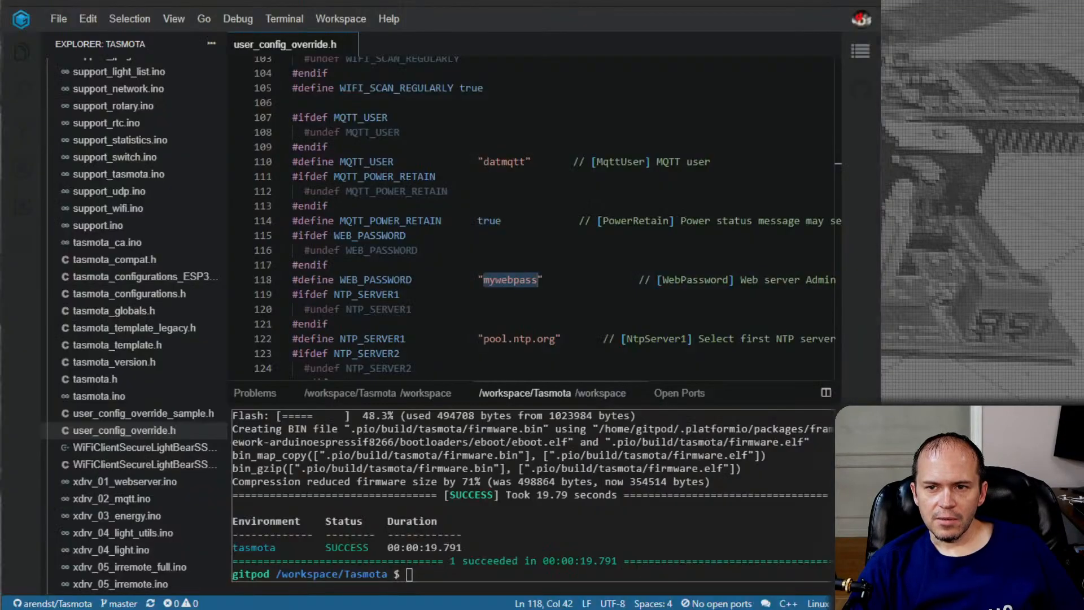
Switch to the Gitpod workspace and review the custom defines in user_config_override.h, from the Home Assistant block to the Wi-Fi settings
scroll(555, 247, "up", 12)
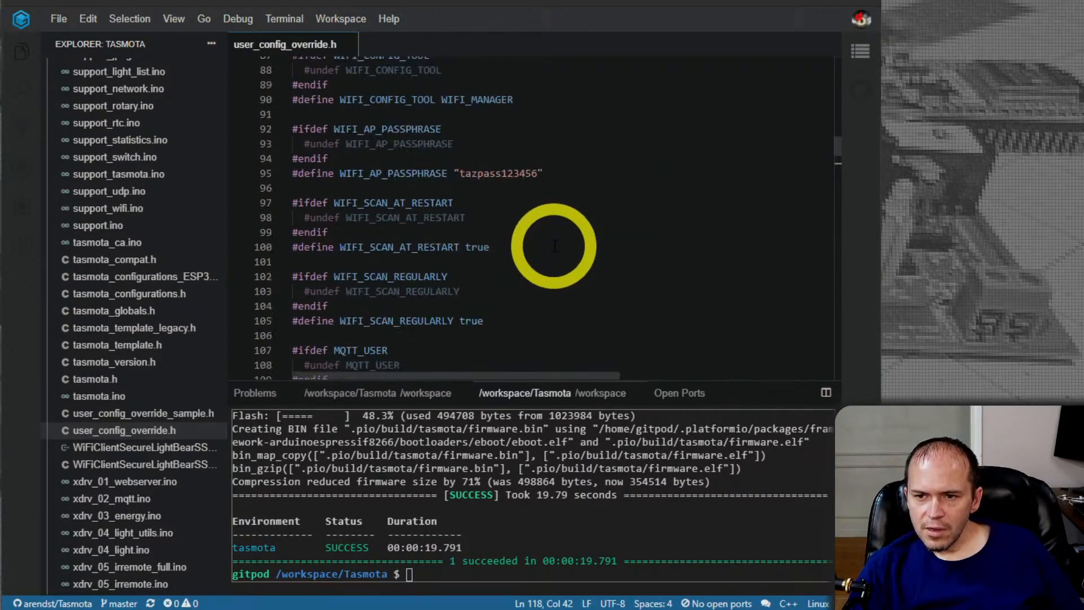
scroll(554, 247, "up", 10)
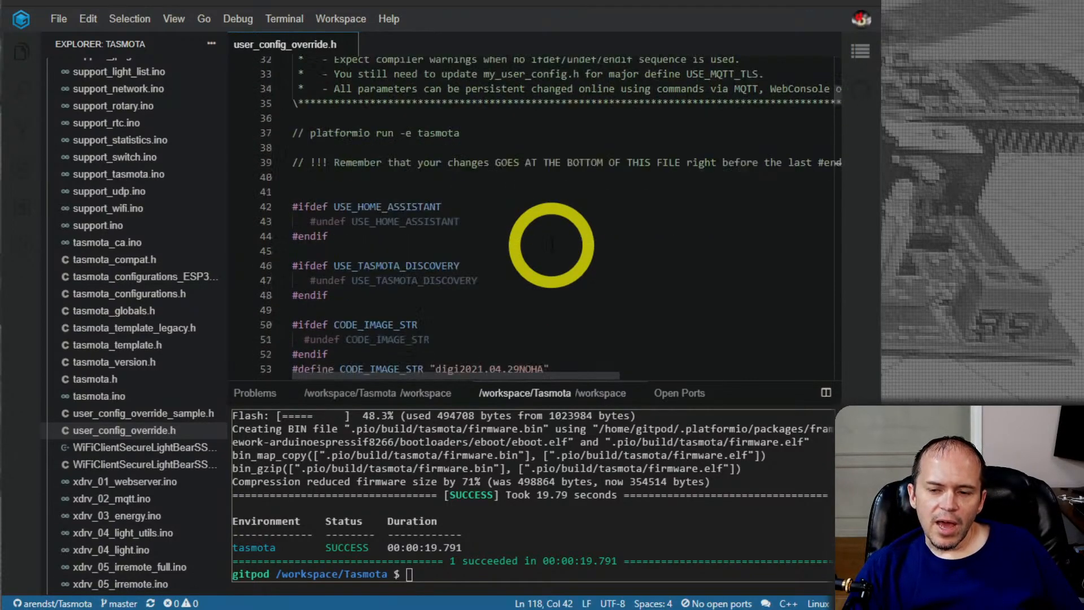
scroll(552, 245, "down", 5)
scroll(551, 244, "down", 7)
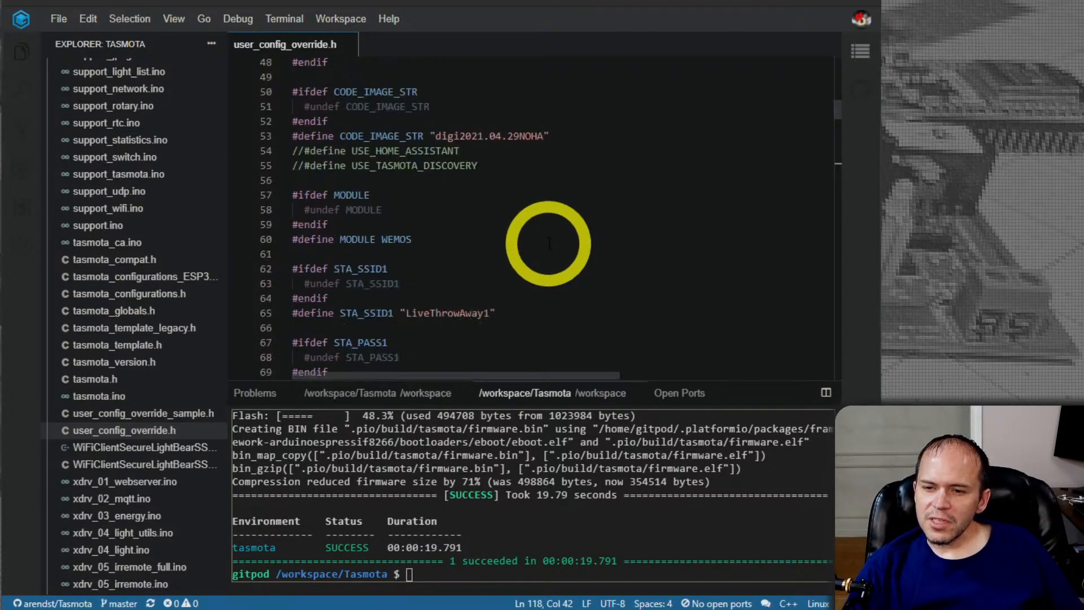
scroll(548, 242, "down", 6)
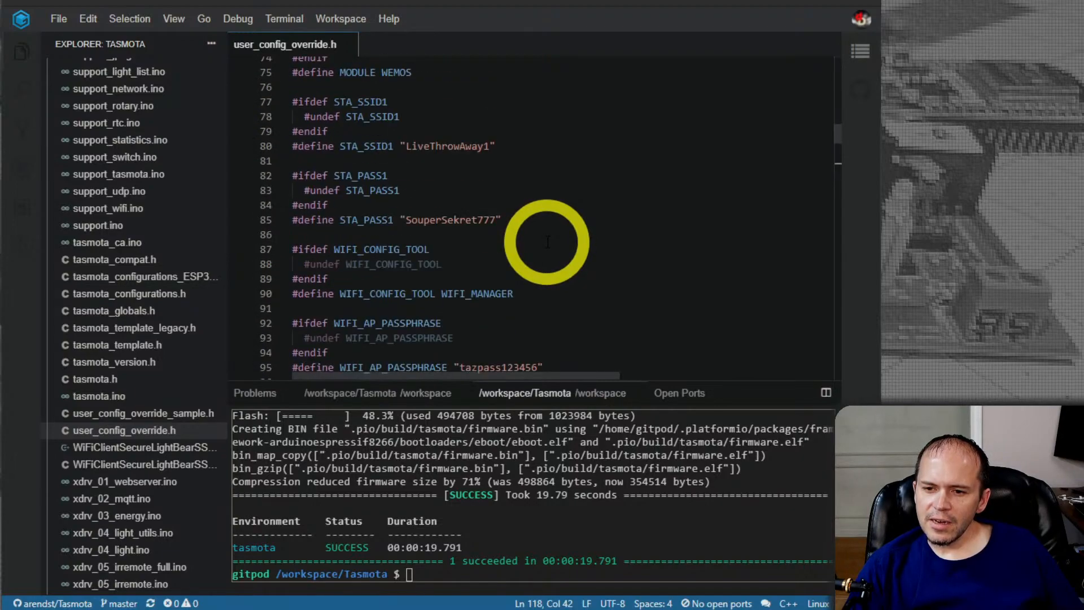
Review the remaining defines in user_config_override.h, covering MQTT, NTP servers, time, location and the disabled features
scroll(542, 240, "down", 6)
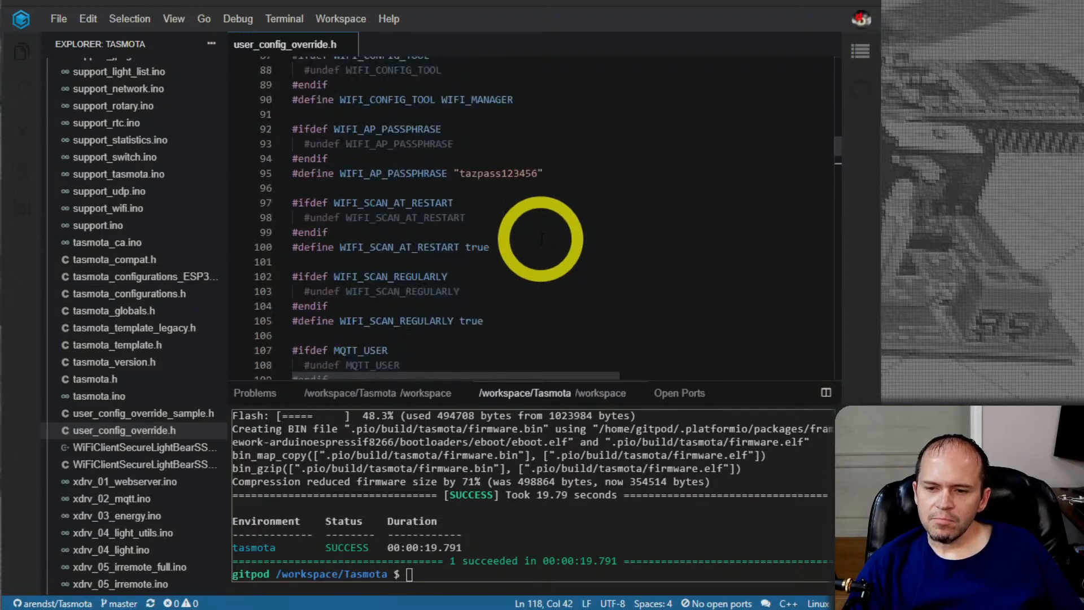
scroll(540, 240, "down", 18)
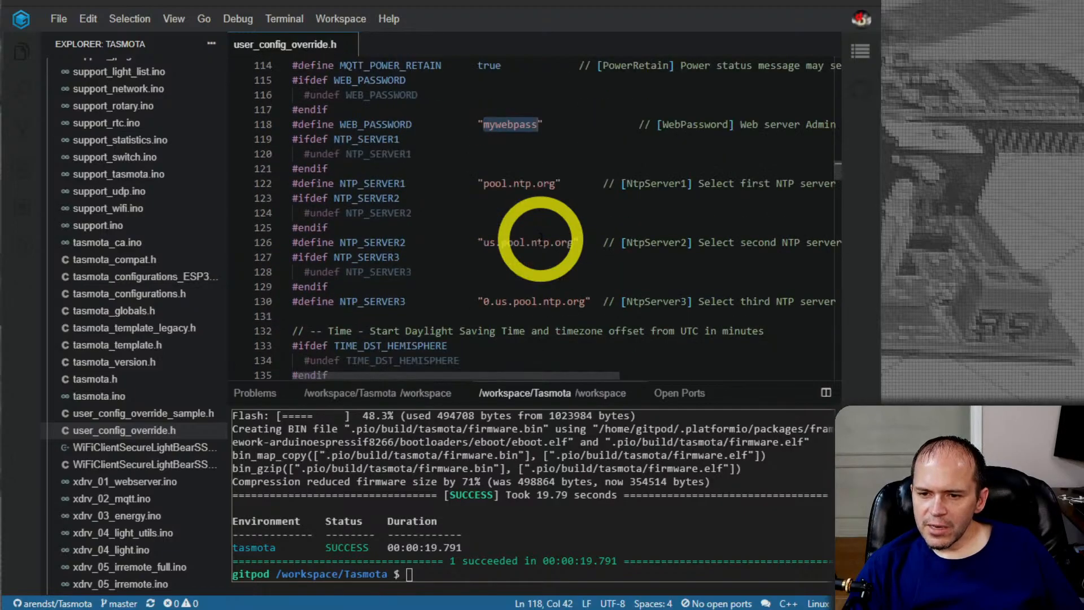
scroll(540, 240, "down", 15)
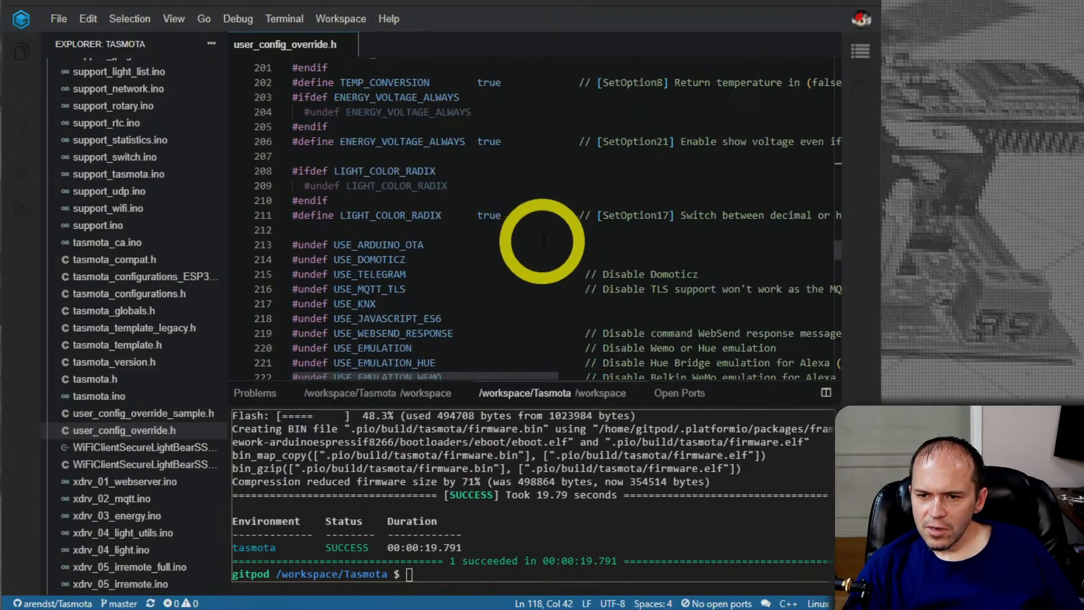
scroll(540, 236, "down", 3)
scroll(820, 236, "up", 20)
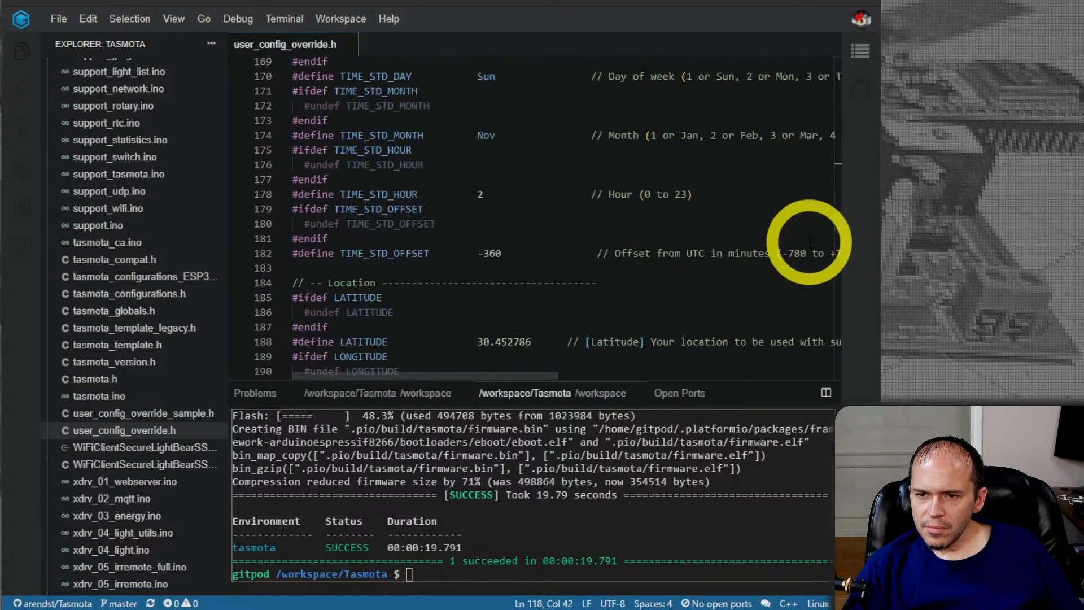
scroll(565, 249, "down", 10)
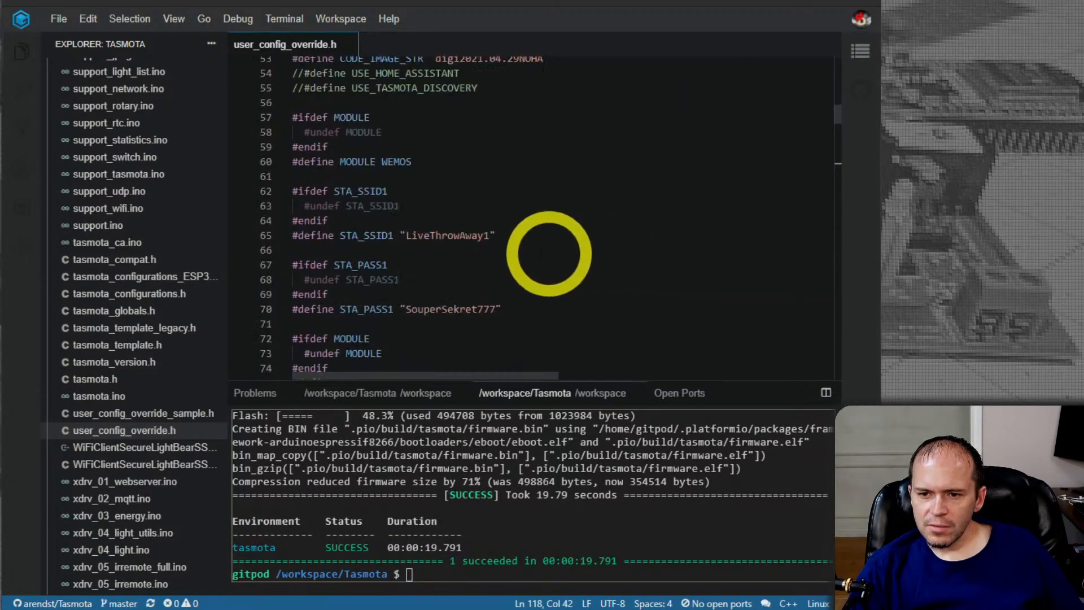
Examine the WIFI_SCAN_AT_RESTART and WIFI_SCAN_REGULARLY overrides and the neighbouring MQTT user and power retain defines
scroll(474, 249, "down", 4)
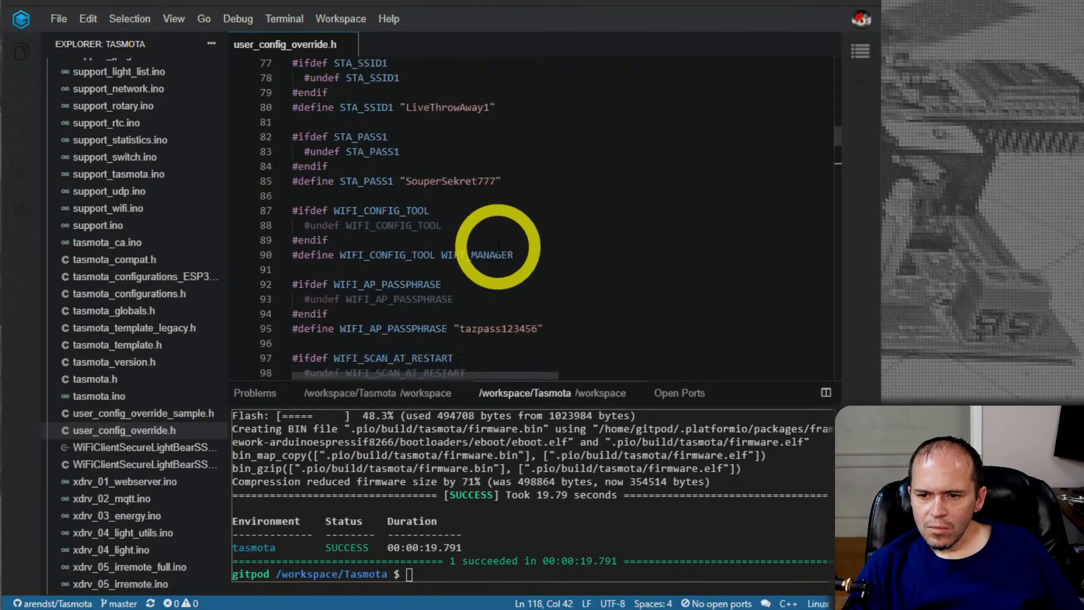
double_click(376, 241)
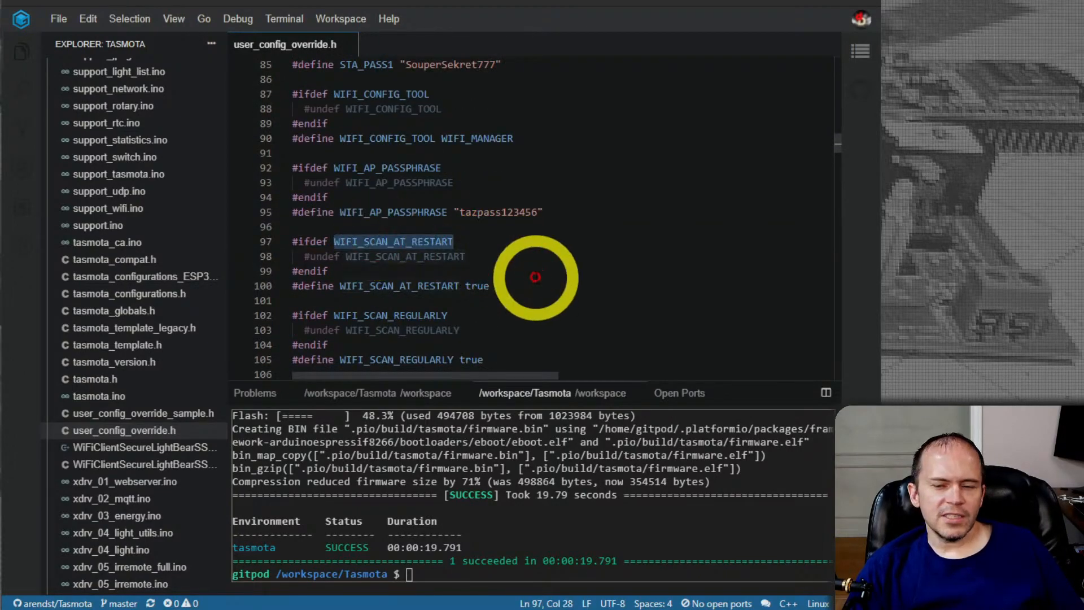
double_click(367, 286)
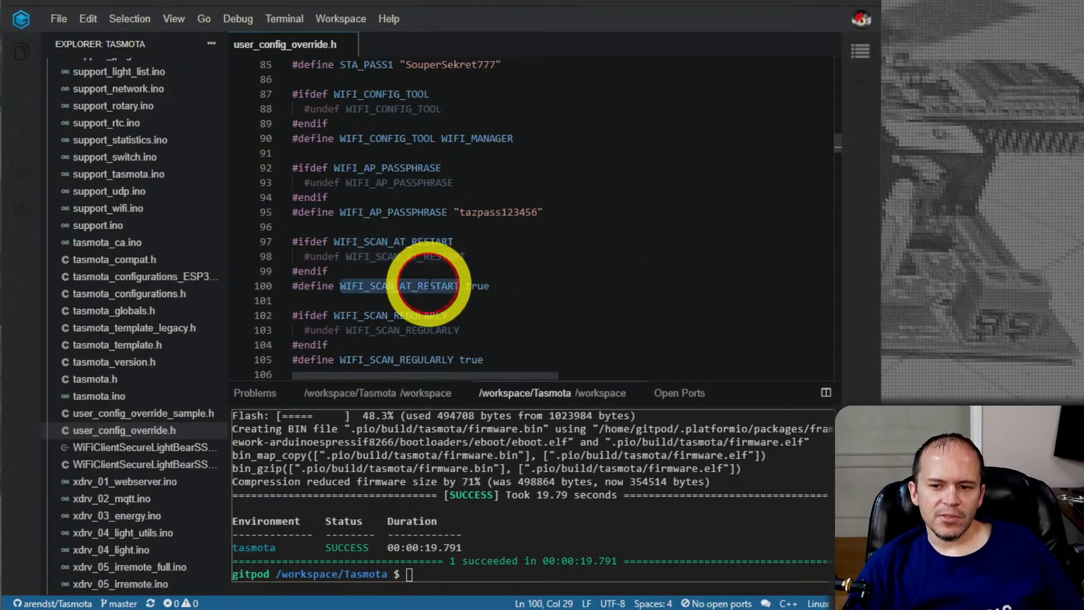
scroll(518, 256, "down", 1)
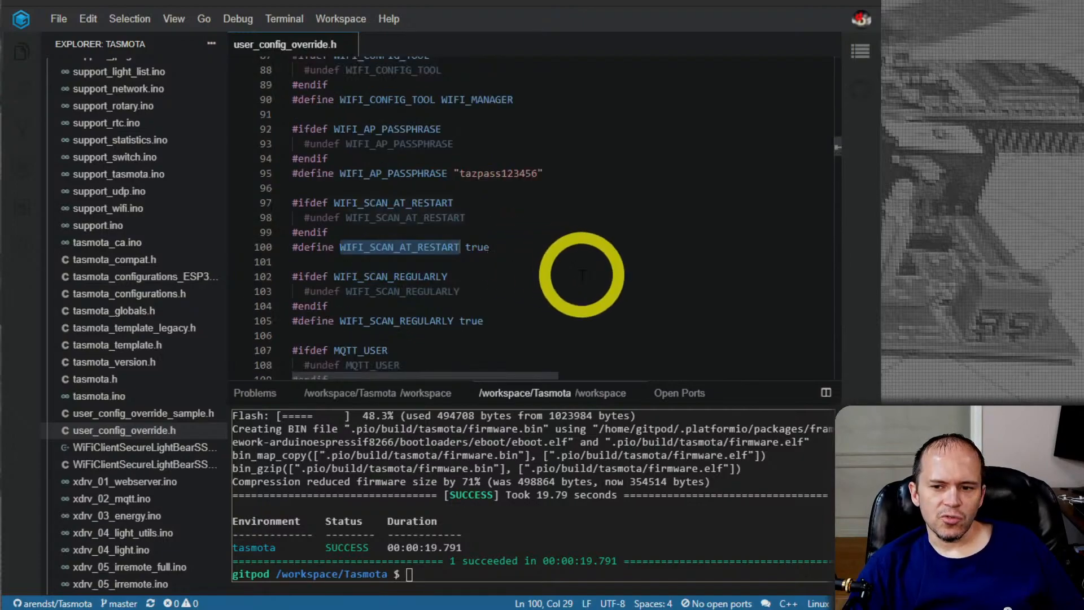
left_click(403, 320)
double_click(404, 320)
scroll(584, 284, "down", 2)
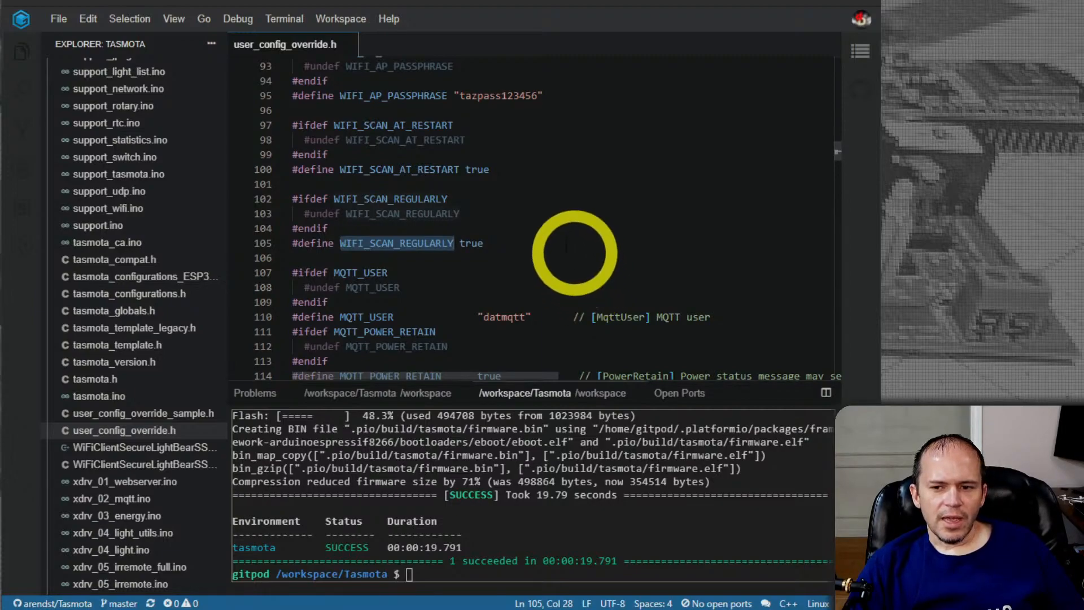
scroll(497, 271, "down", 2)
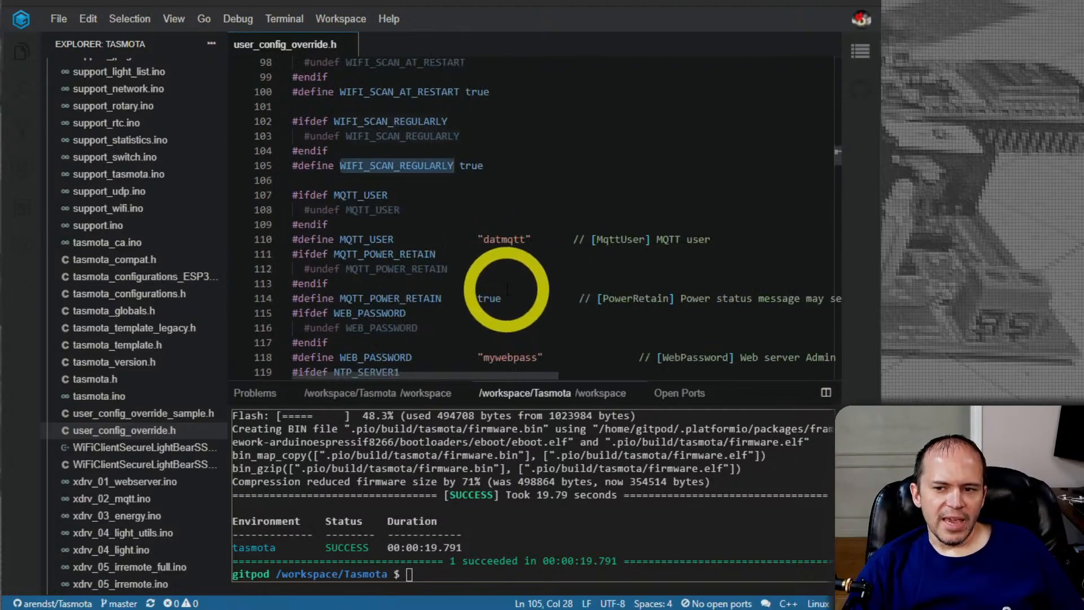
scroll(510, 294, "up", 5)
scroll(504, 288, "down", 6)
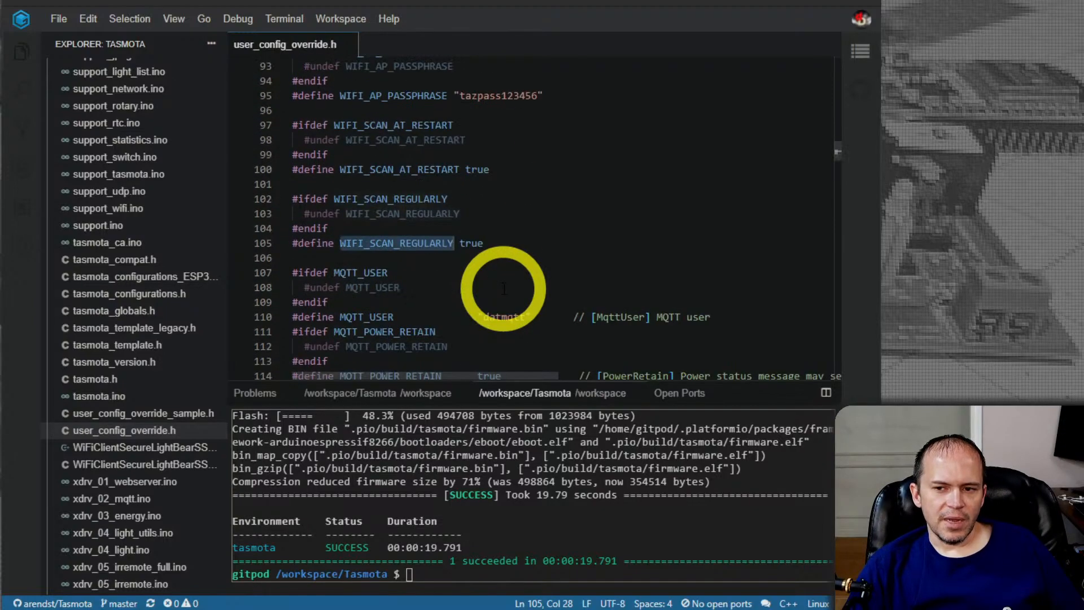
scroll(504, 288, "up", 6)
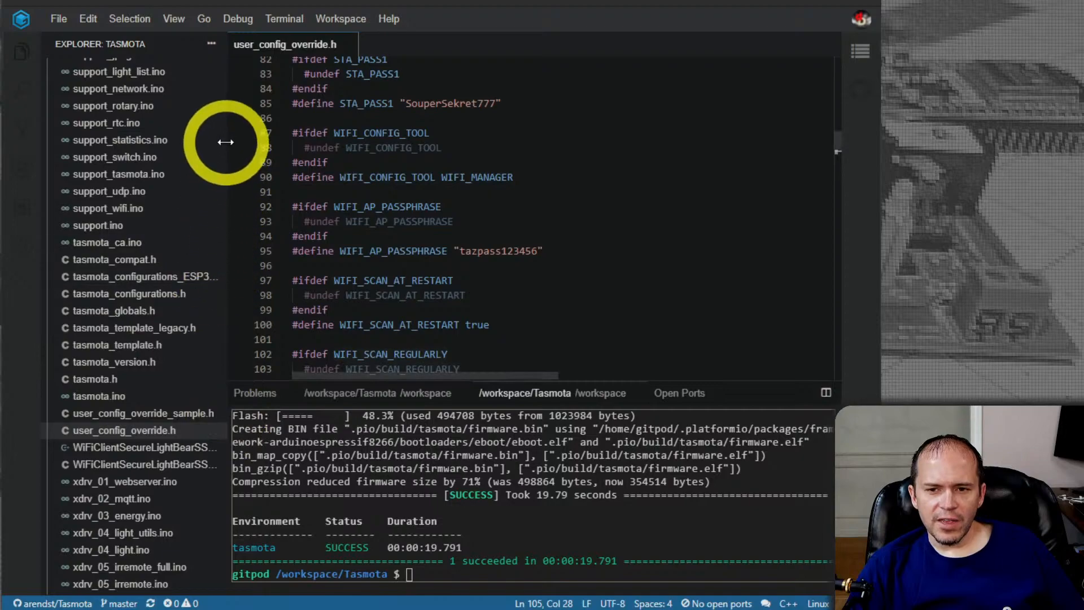
Open my_user_config.h from the tasmota folder and inspect the SetOption0 and SetOption36 references beside the SAVE_STATE and BOOT_LOOP_OFFSET defines
left_click_drag(222, 140, 223, 96)
left_click(115, 290)
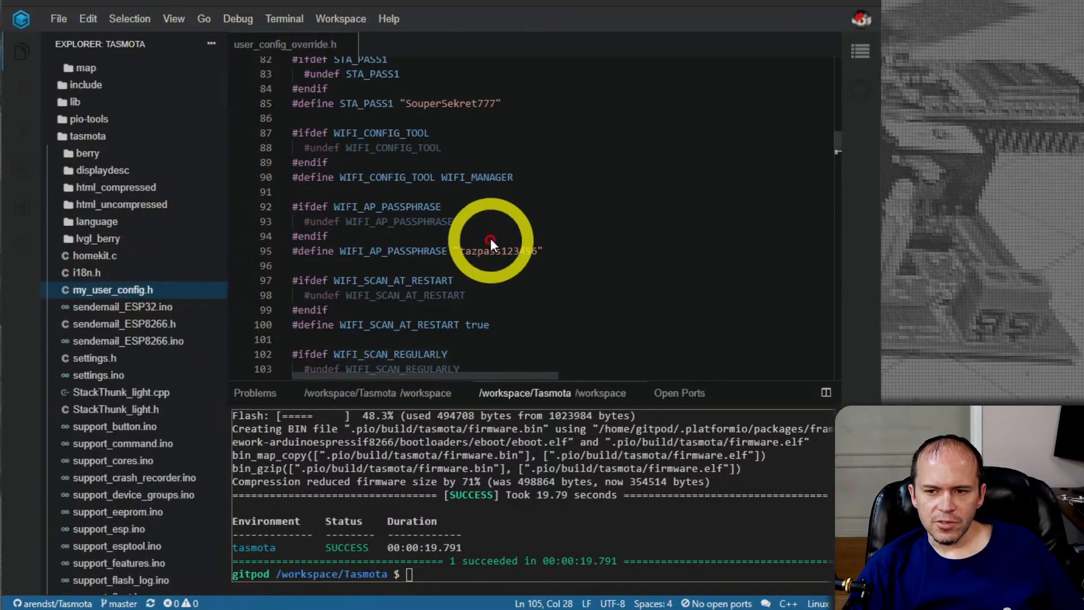
scroll(538, 229, "down", 4)
scroll(538, 228, "down", 12)
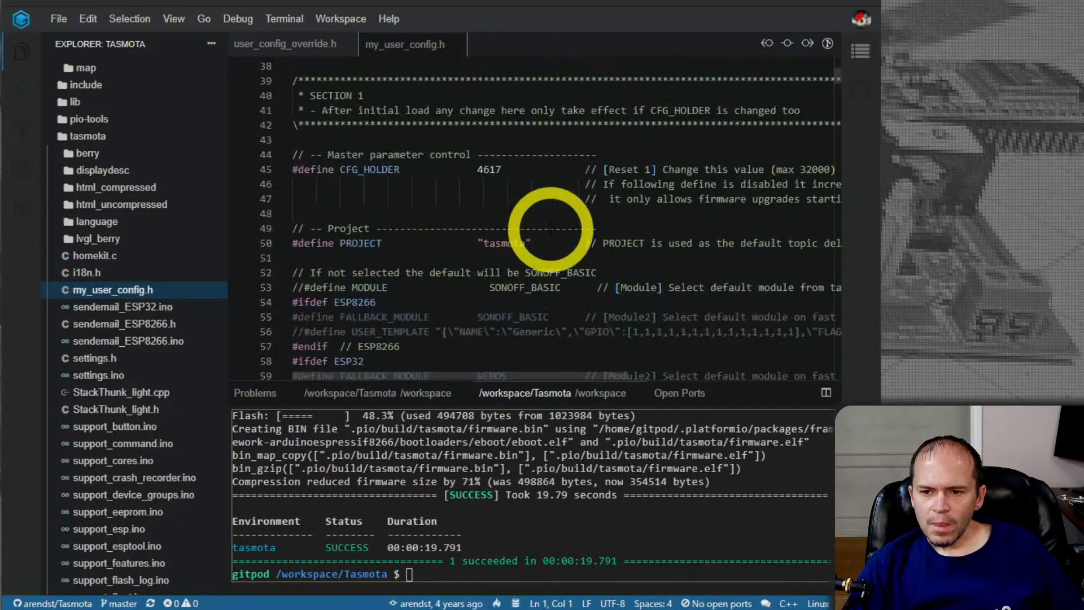
scroll(550, 226, "down", 1)
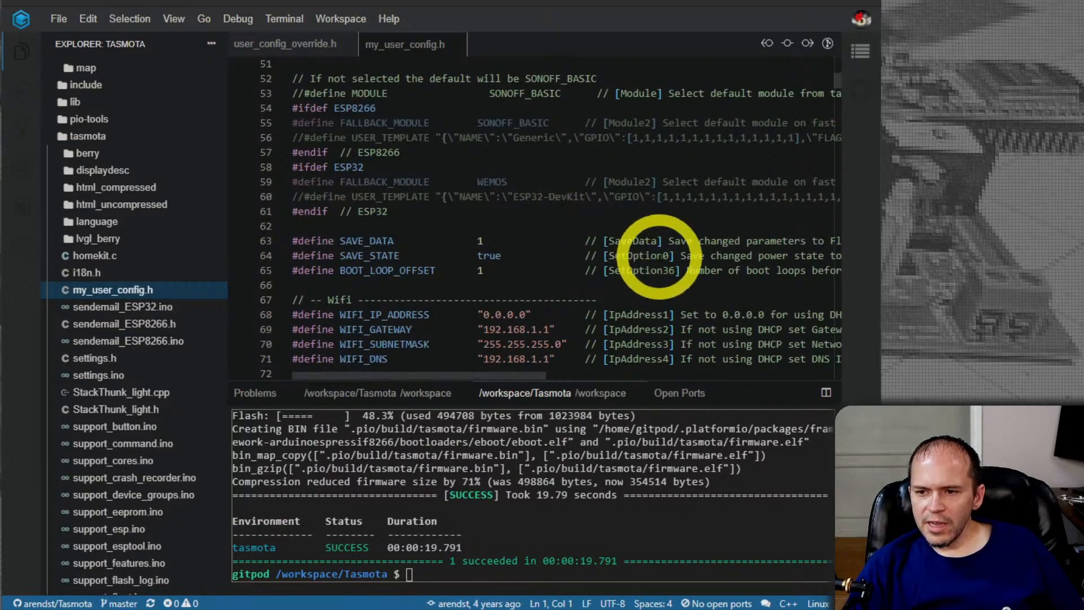
left_click(637, 256)
double_click(637, 256)
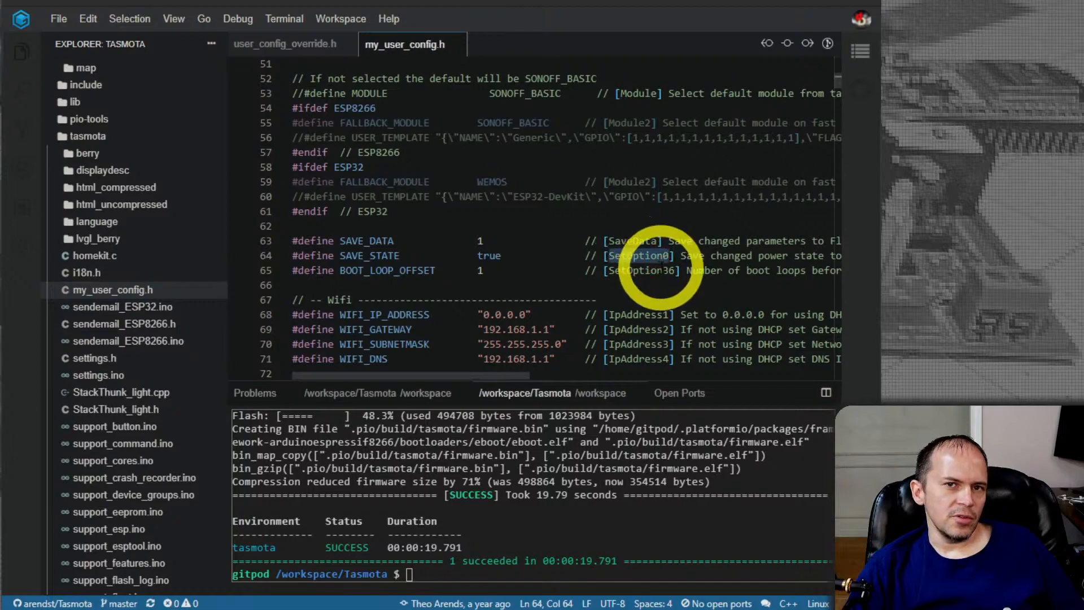
double_click(641, 271)
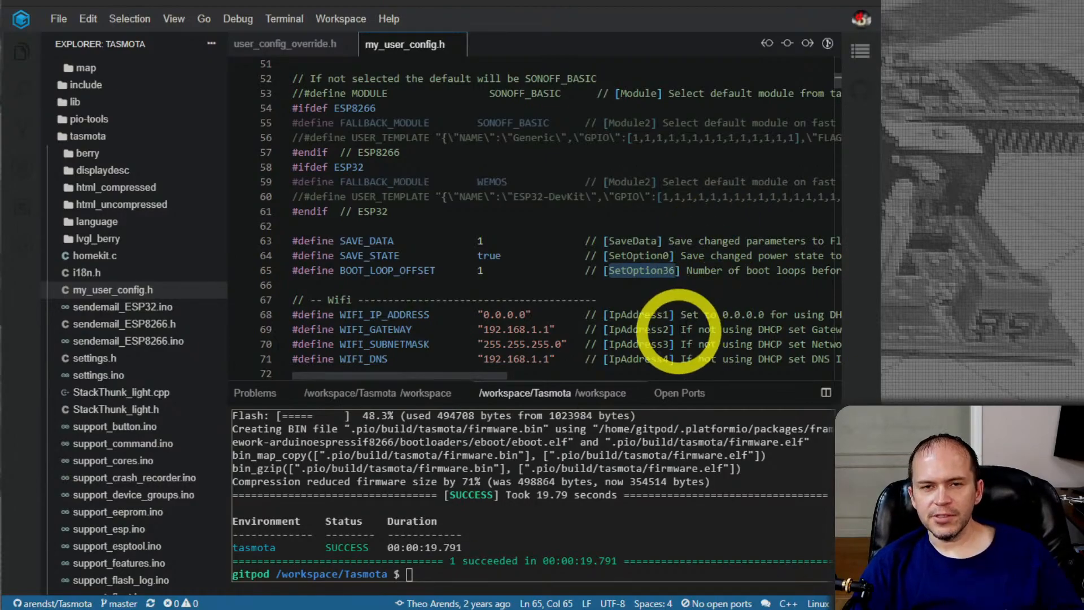
Review the default Wi-Fi, syslog, OTA and MQTT defines in my_user_config.h with their matching console commands and SetOptions
scroll(706, 327, "down", 2)
scroll(677, 328, "down", 2)
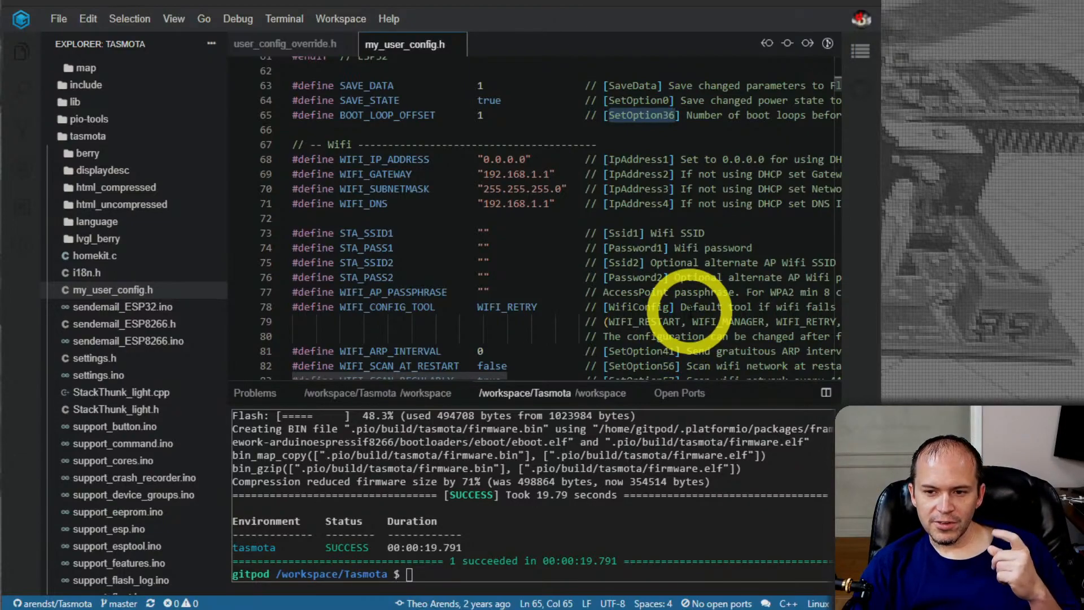
scroll(688, 317, "down", 1)
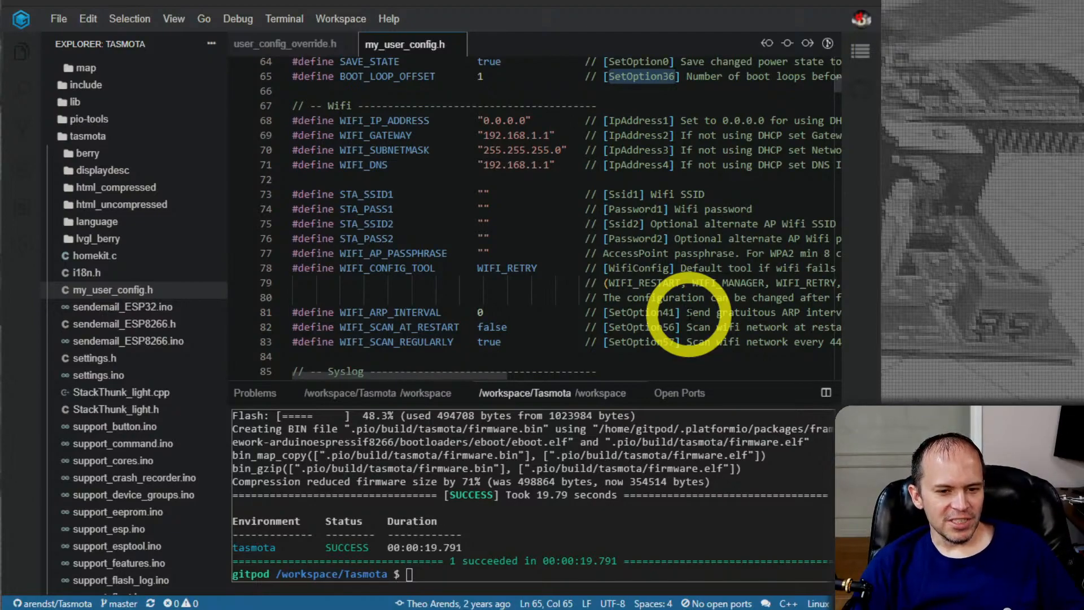
scroll(712, 226, "down", 1)
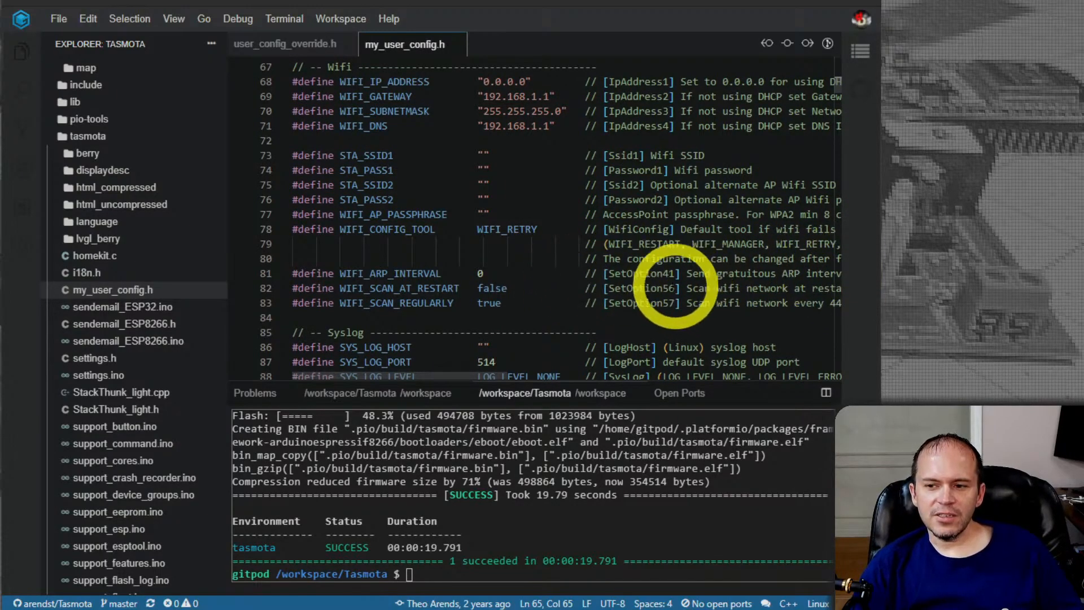
scroll(677, 282, "down", 3)
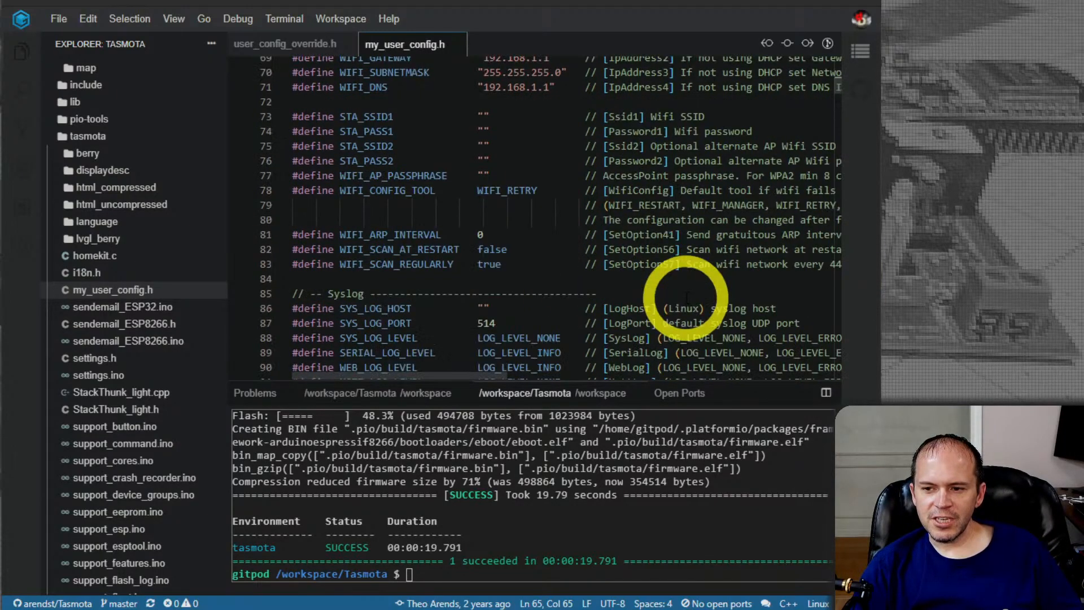
scroll(694, 298, "down", 6)
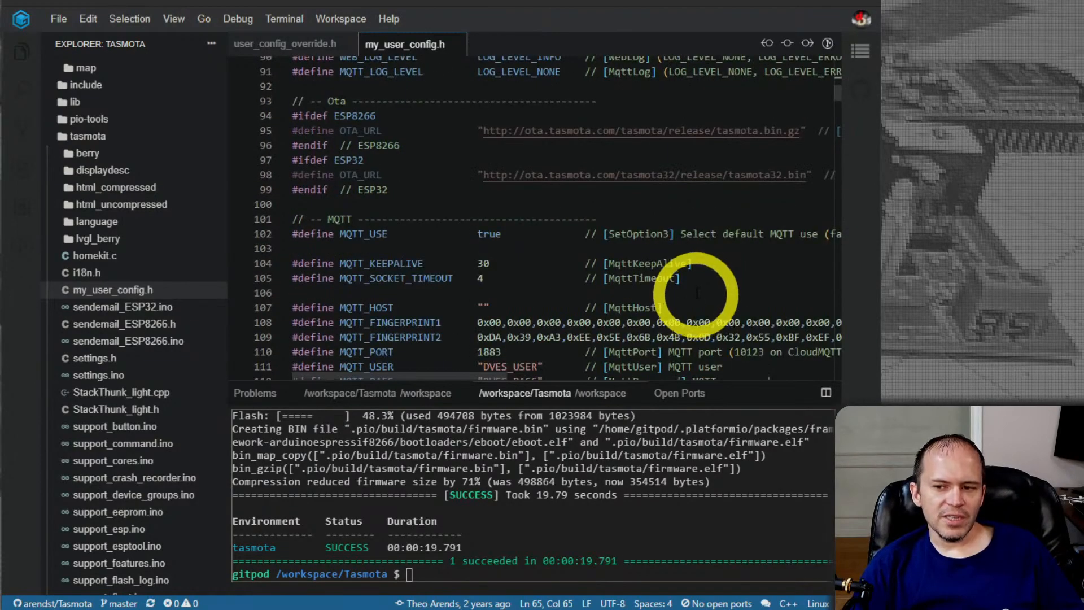
scroll(698, 289, "down", 3)
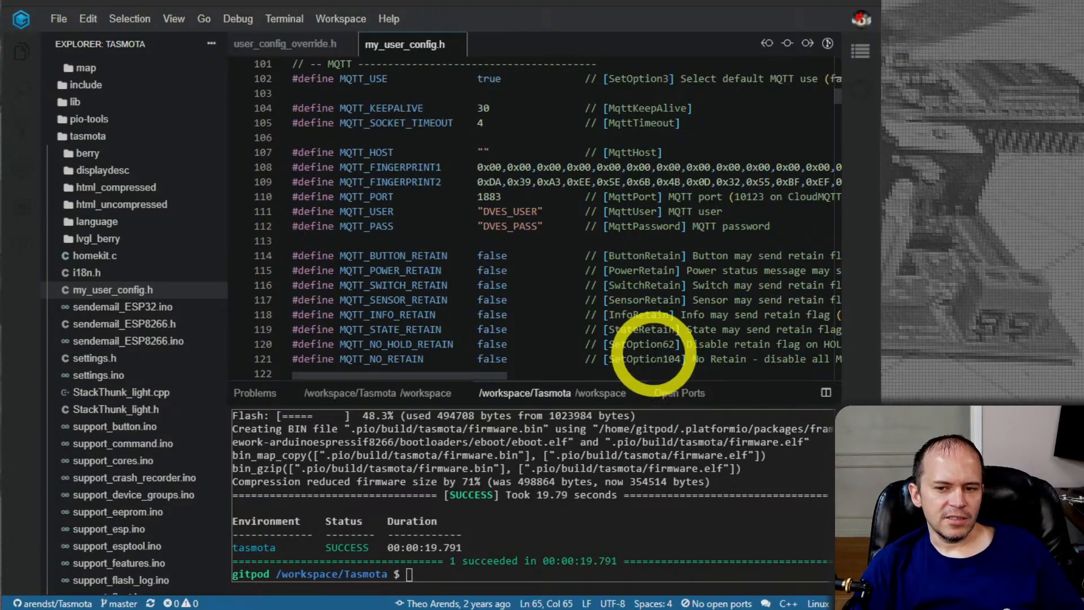
scroll(654, 350, "up", 4)
scroll(654, 350, "down", 10)
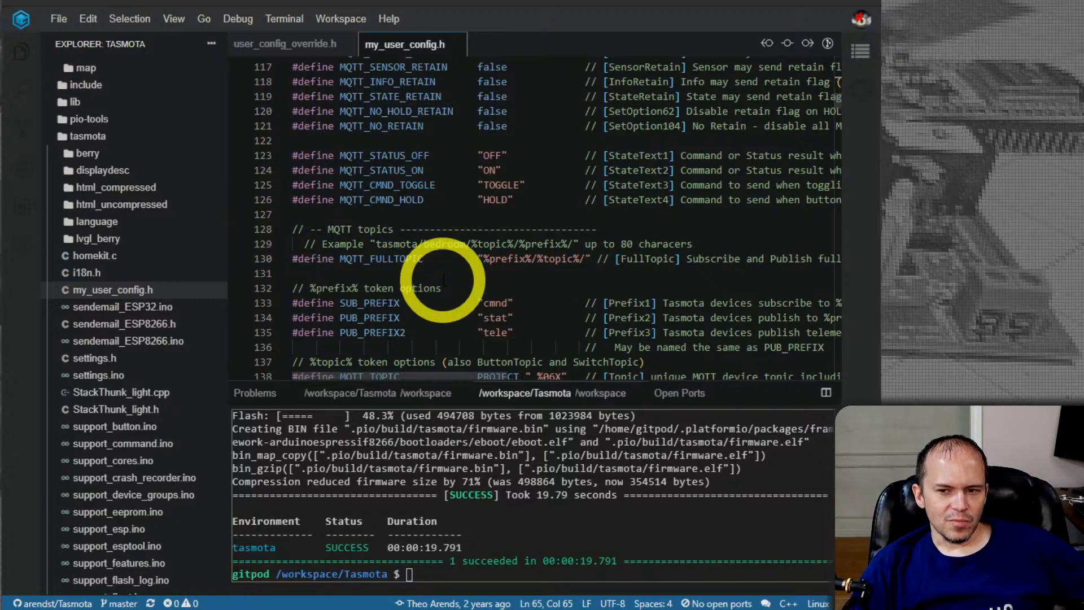
Read the introductory description of the two sections in my_user_config.h and recheck the defaults from Wi-Fi through the MQTT retain flags
scroll(444, 280, "up", 20)
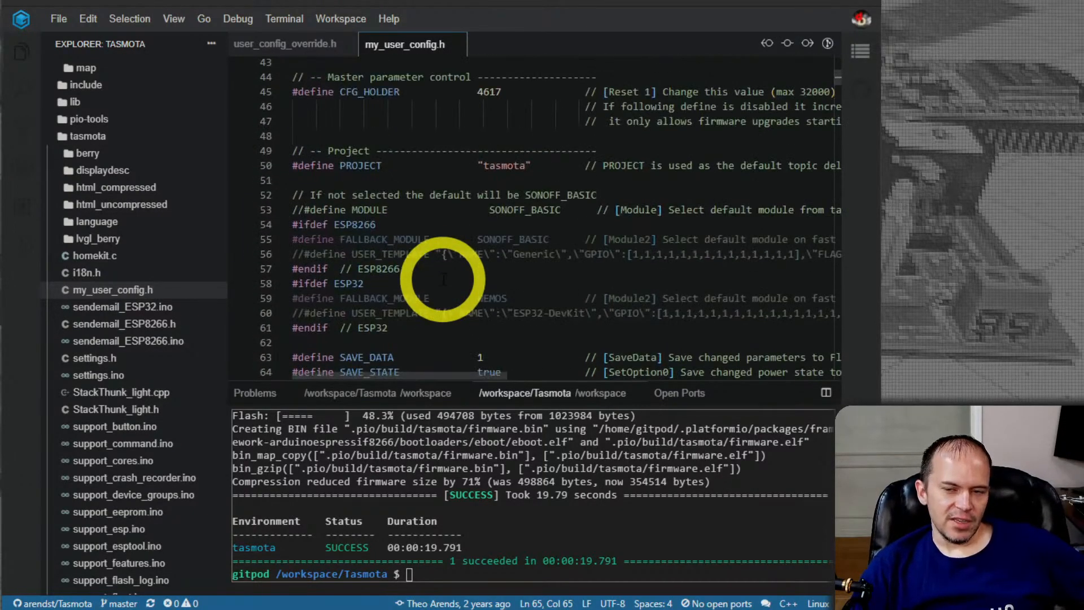
scroll(443, 281, "up", 15)
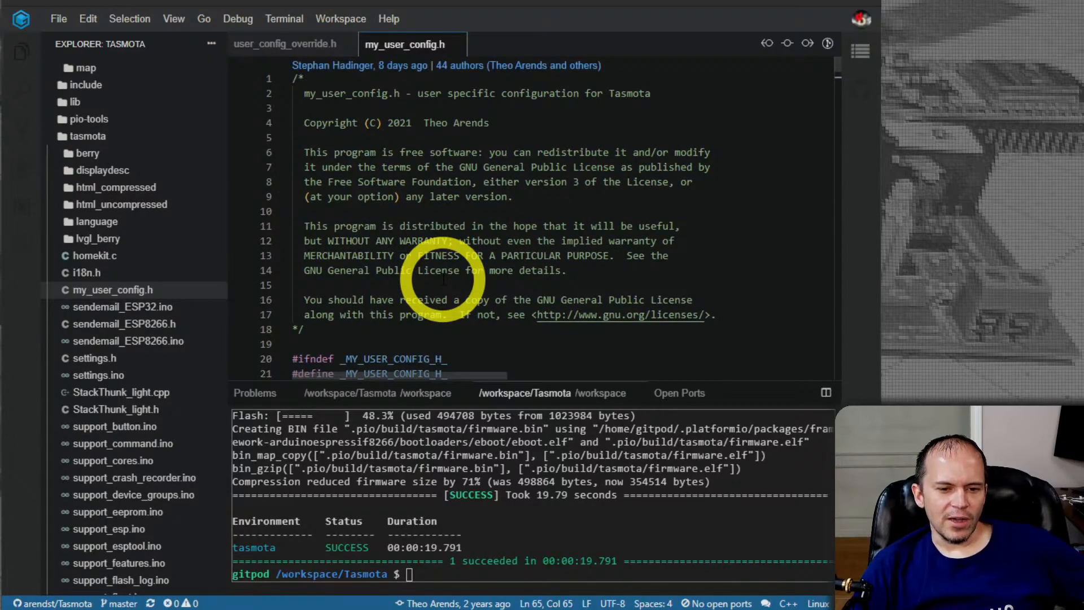
scroll(444, 280, "down", 14)
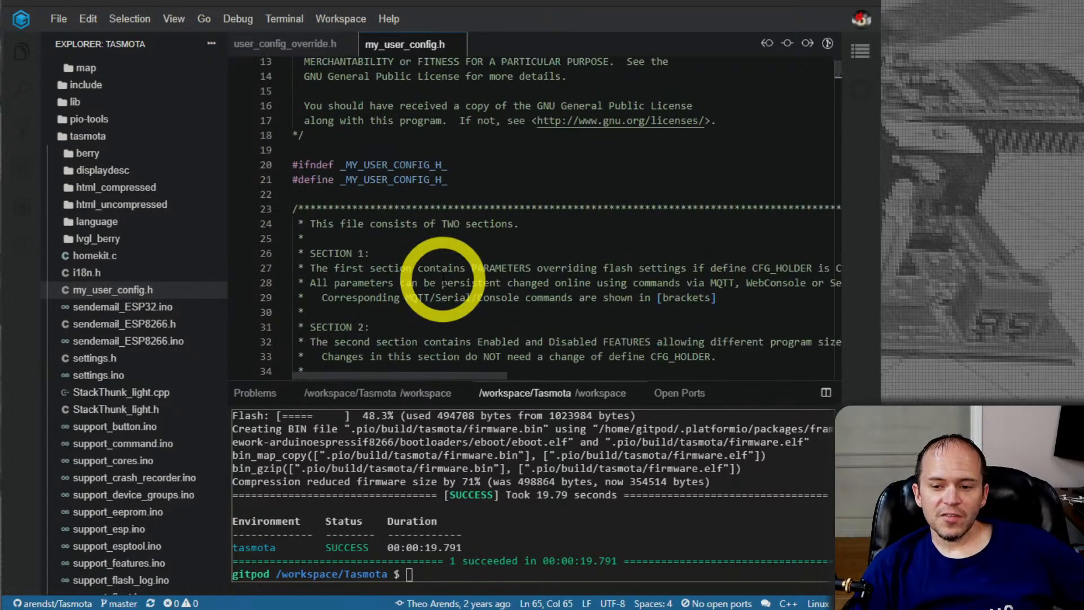
scroll(444, 280, "down", 9)
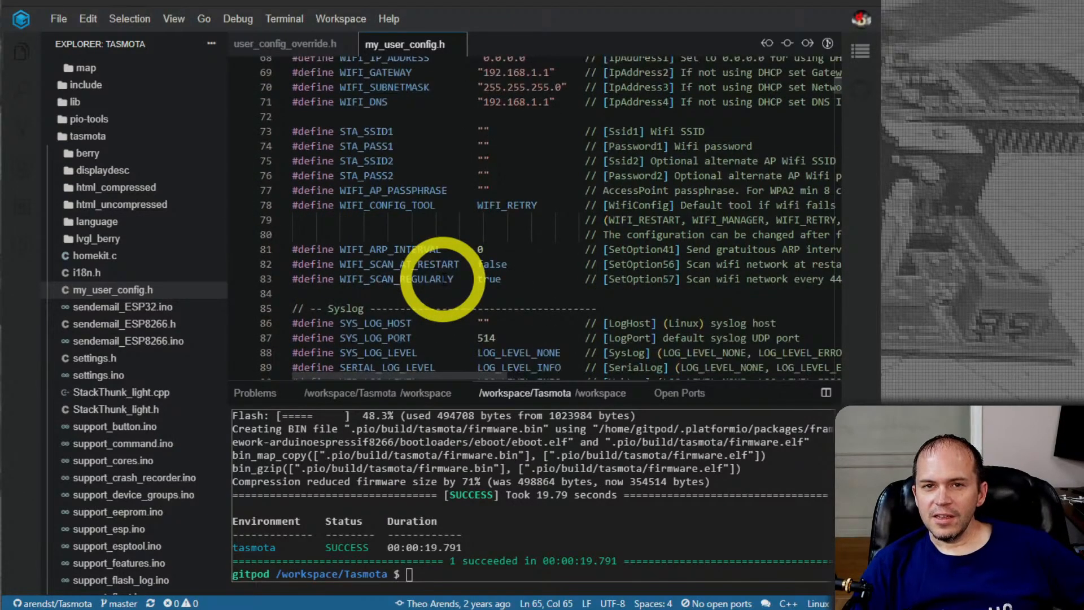
scroll(444, 279, "down", 2)
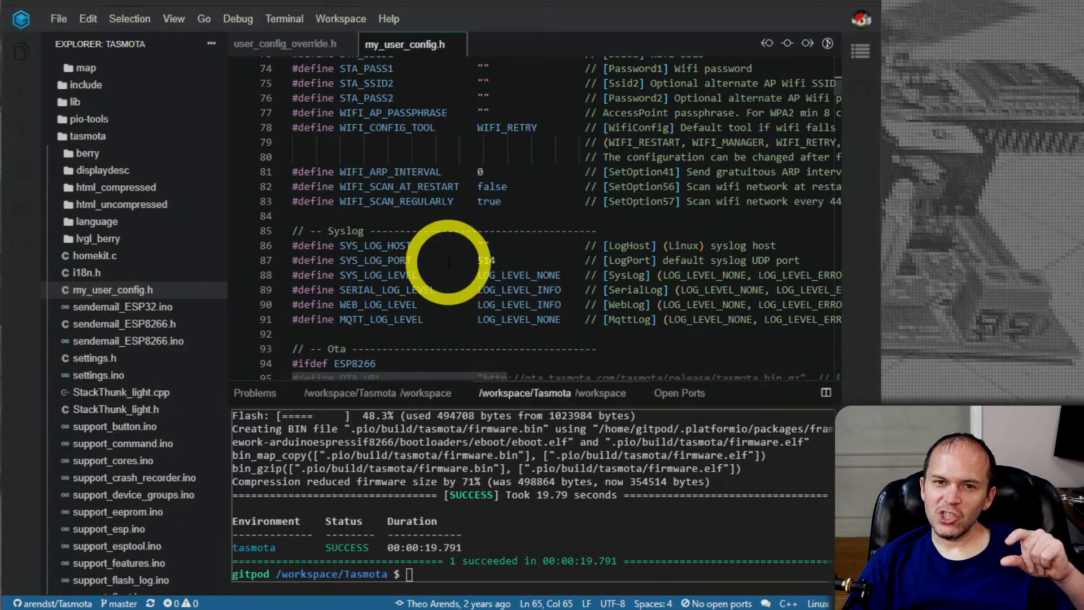
scroll(449, 262, "down", 4)
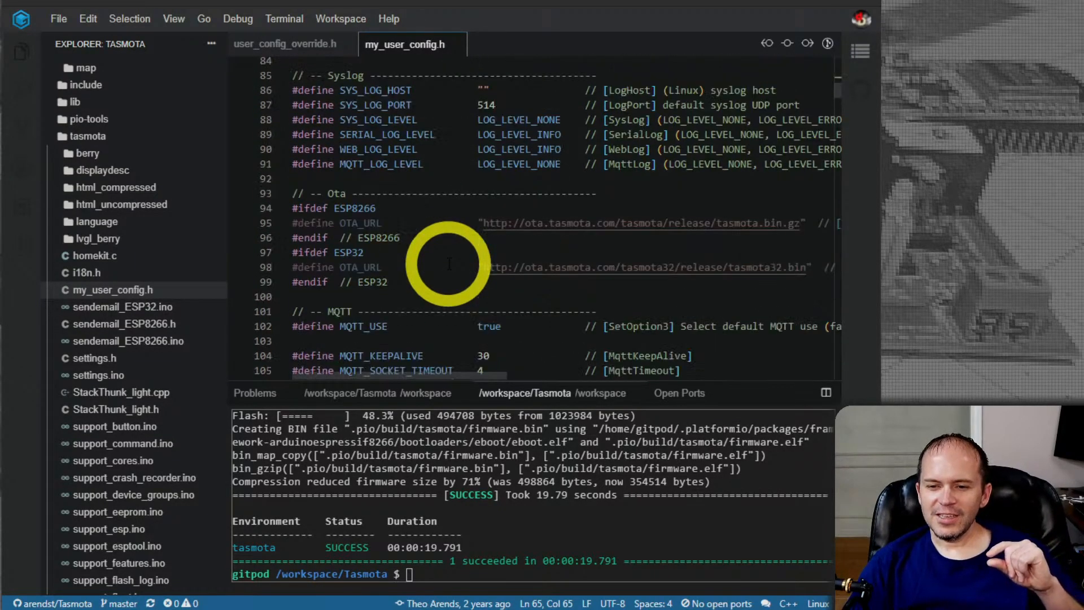
scroll(449, 263, "down", 2)
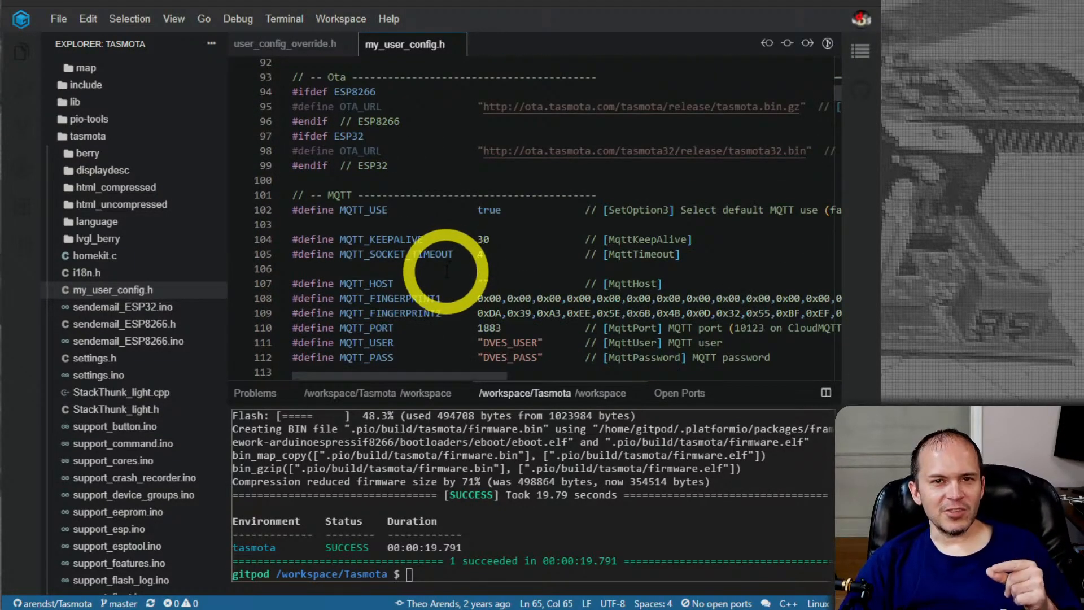
scroll(446, 272, "down", 1)
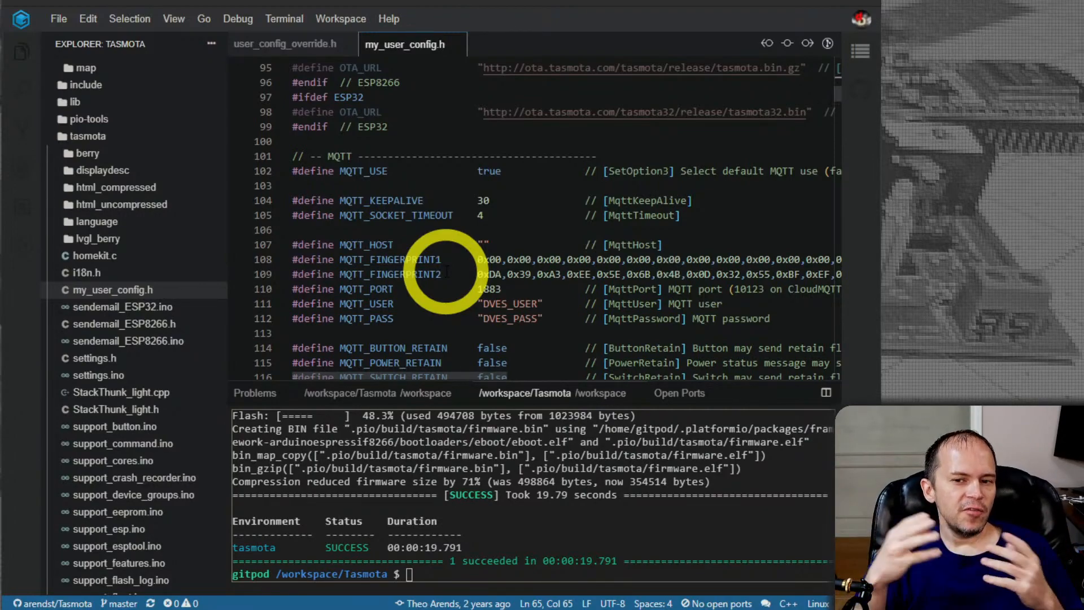
scroll(446, 271, "down", 5)
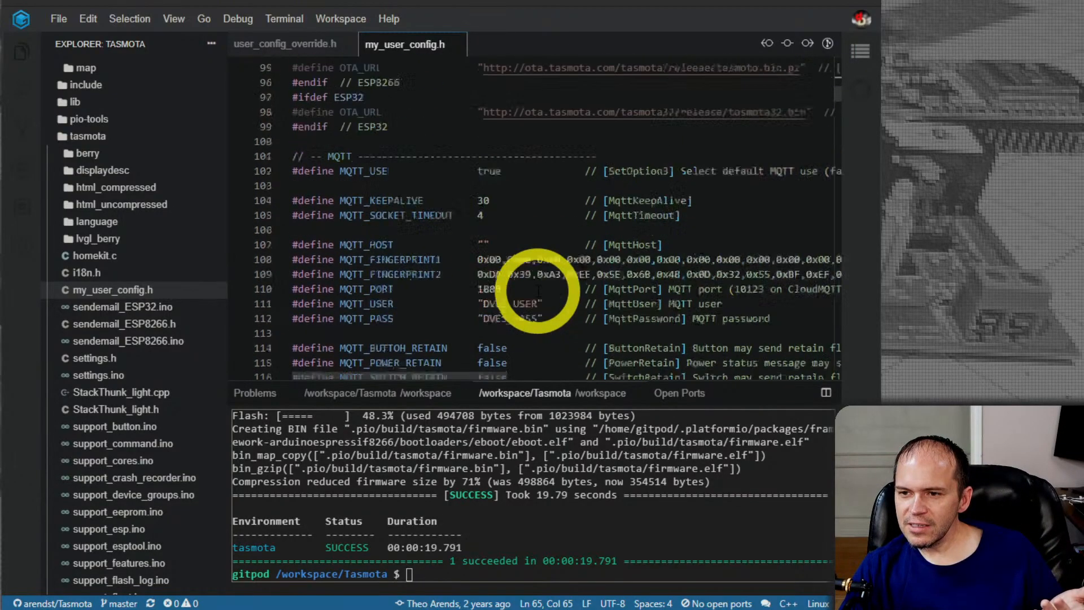
scroll(534, 288, "up", 10)
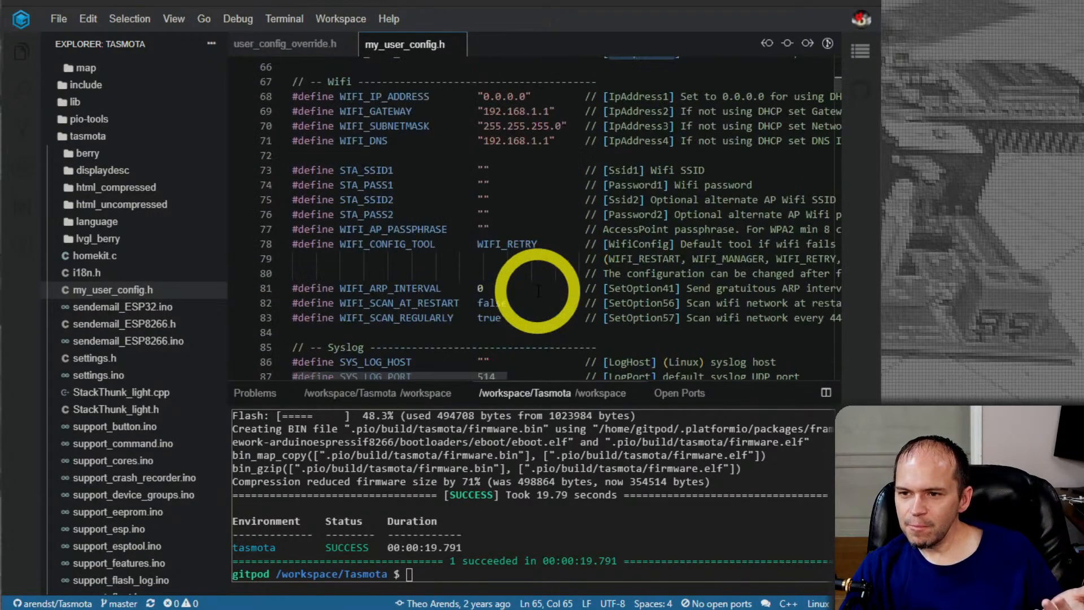
Read the comments beside the Wi-Fi defines in my_user_config.h and highlight the SetOption57 description of regular network scanning
left_click_drag(441, 374, 554, 374)
scroll(508, 333, "down", 1)
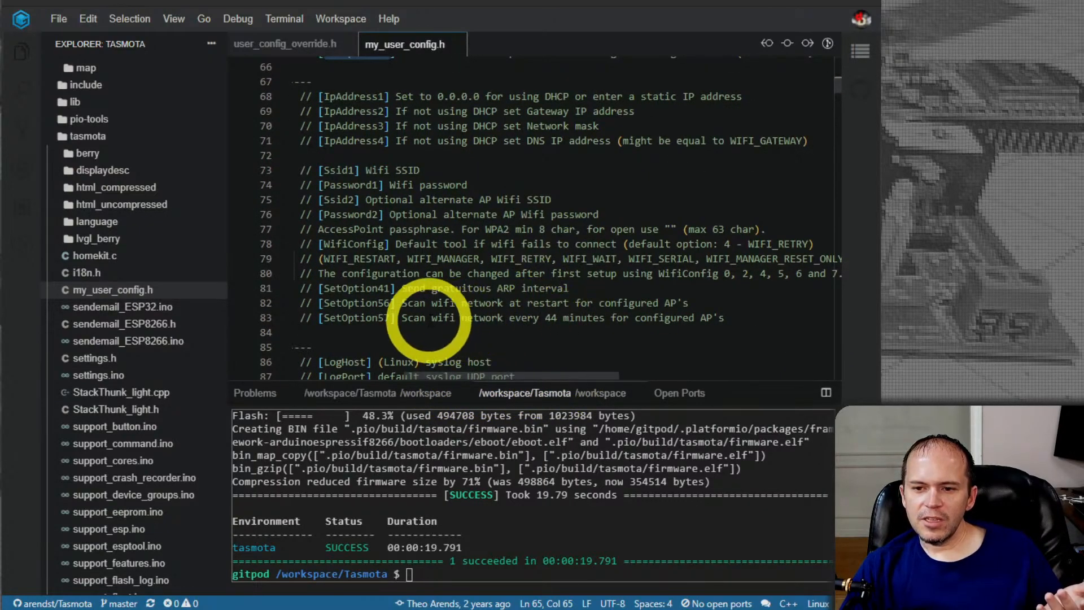
left_click_drag(402, 317, 717, 318)
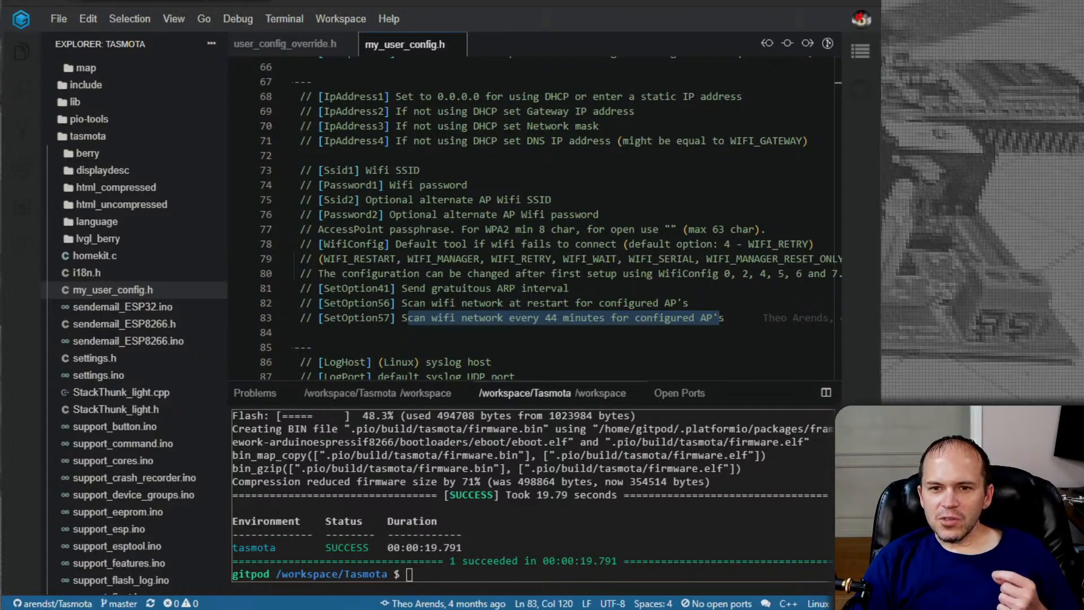
Open the Tasmota documentation site in the browser and go to its Upgrading page
left_click(195, 1)
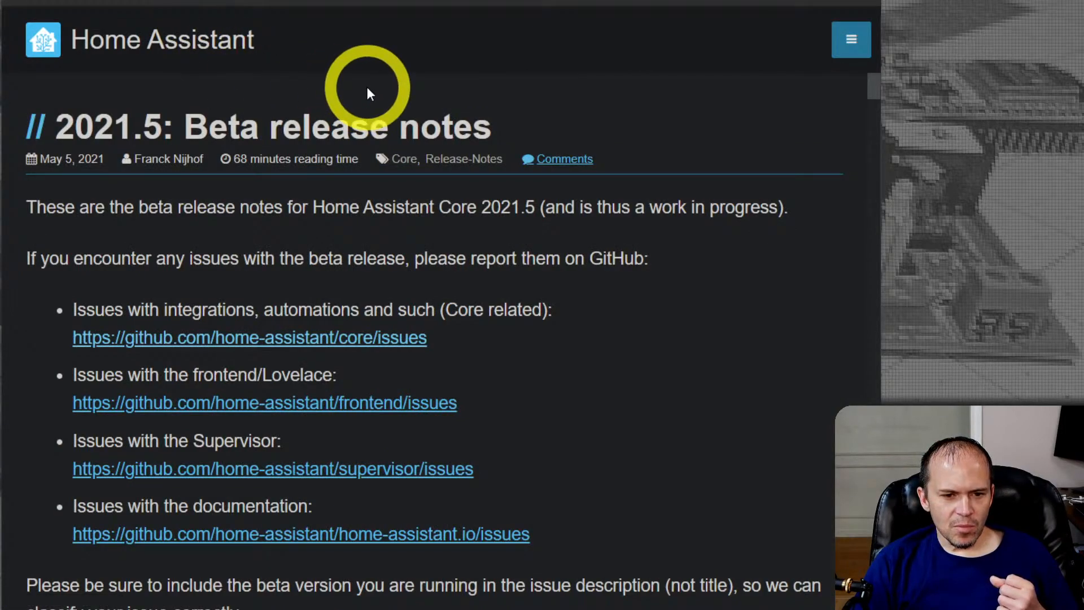
left_click(248, 2)
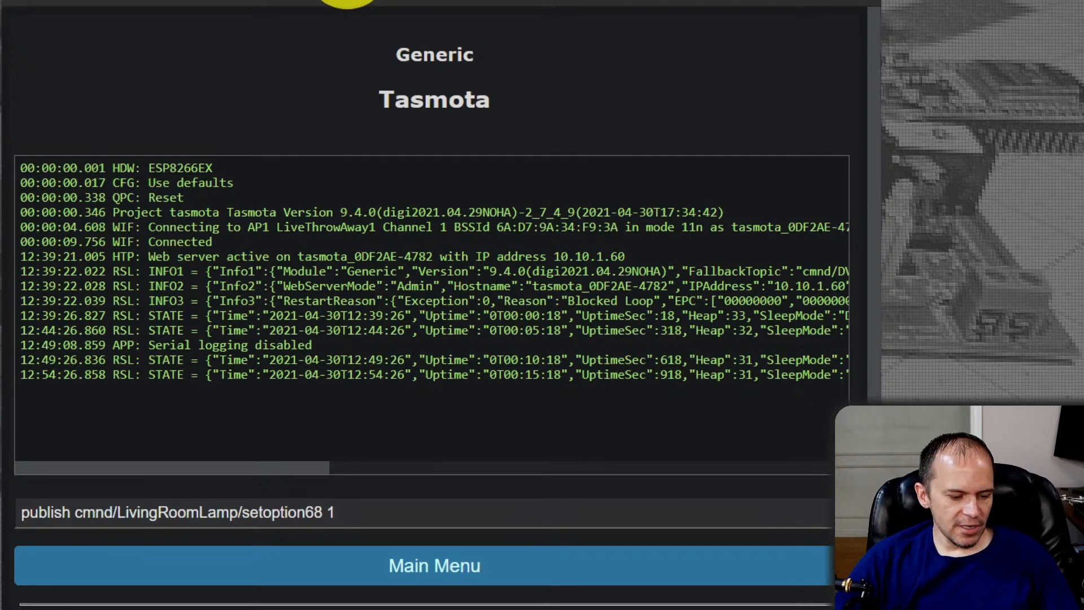
left_click(347, 1)
type("tasmota")
key("Return")
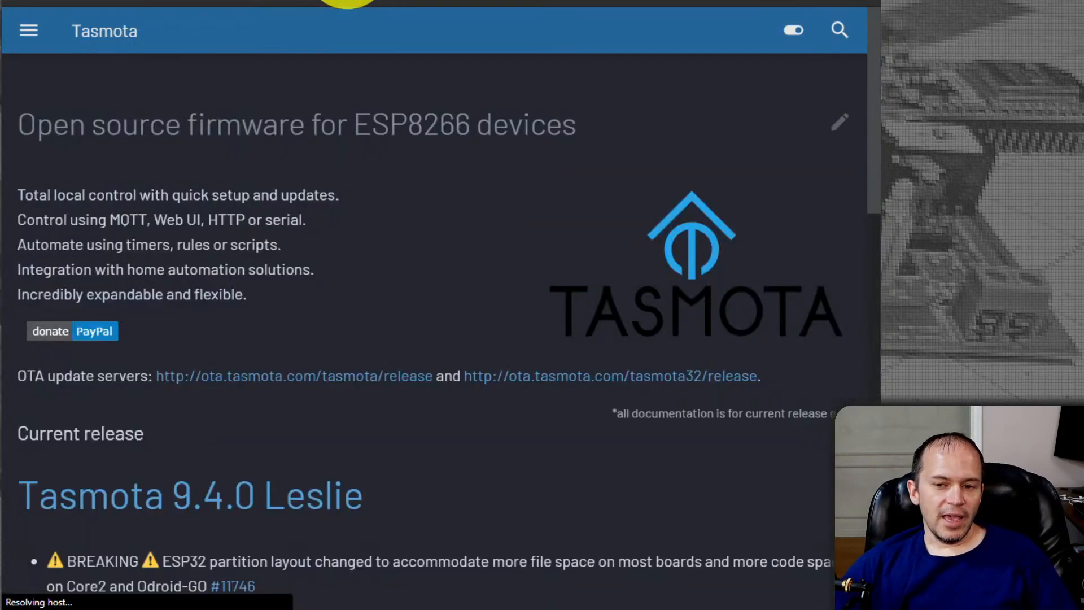
left_click(37, 41)
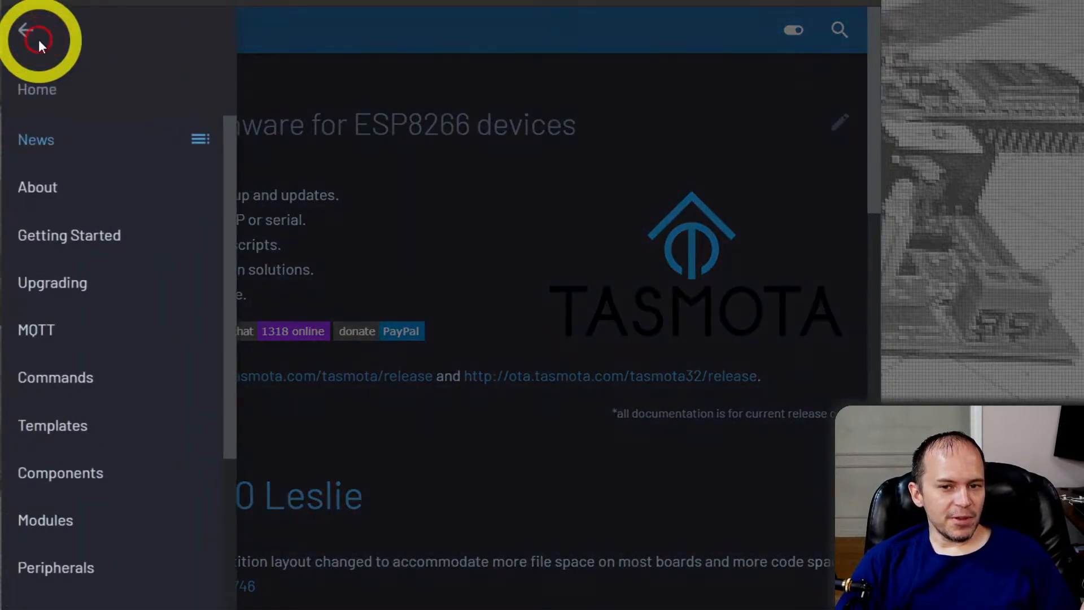
left_click(70, 280)
Read the Upgrading page from the first rule of upgrading through .gz binaries and Upgrade Flow, highlighting the warning about installing only tasmota-minimal.bin
left_click_drag(32, 197, 734, 205)
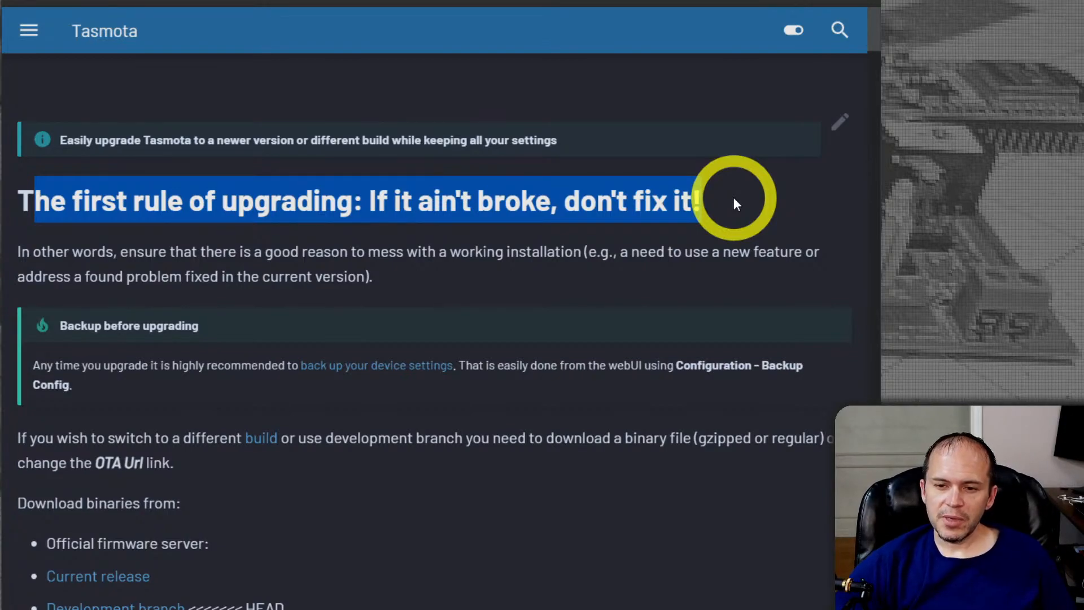
left_click(420, 255)
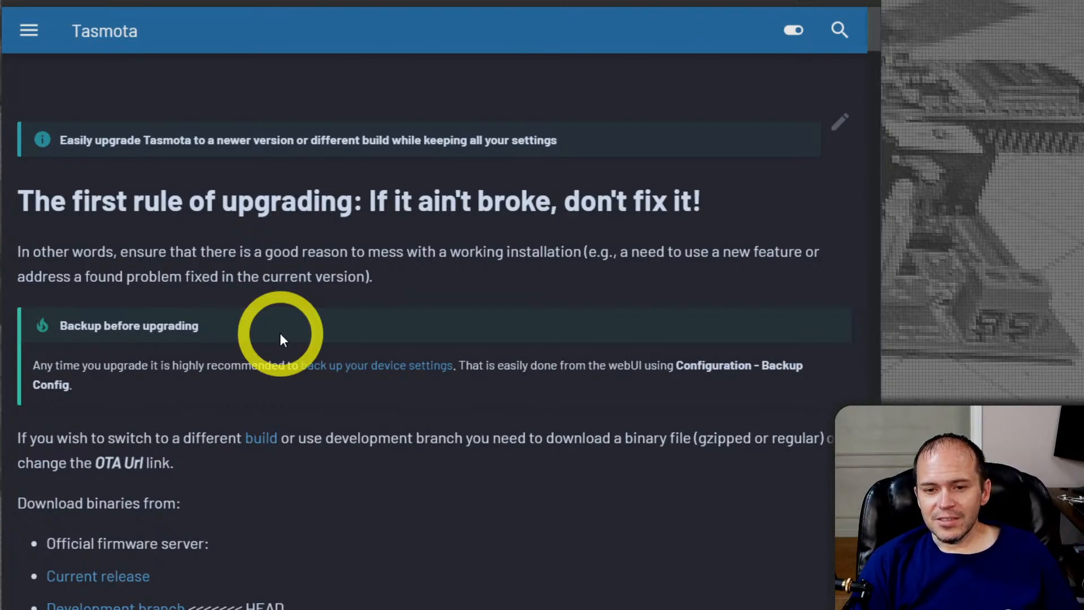
scroll(280, 334, "down", 1)
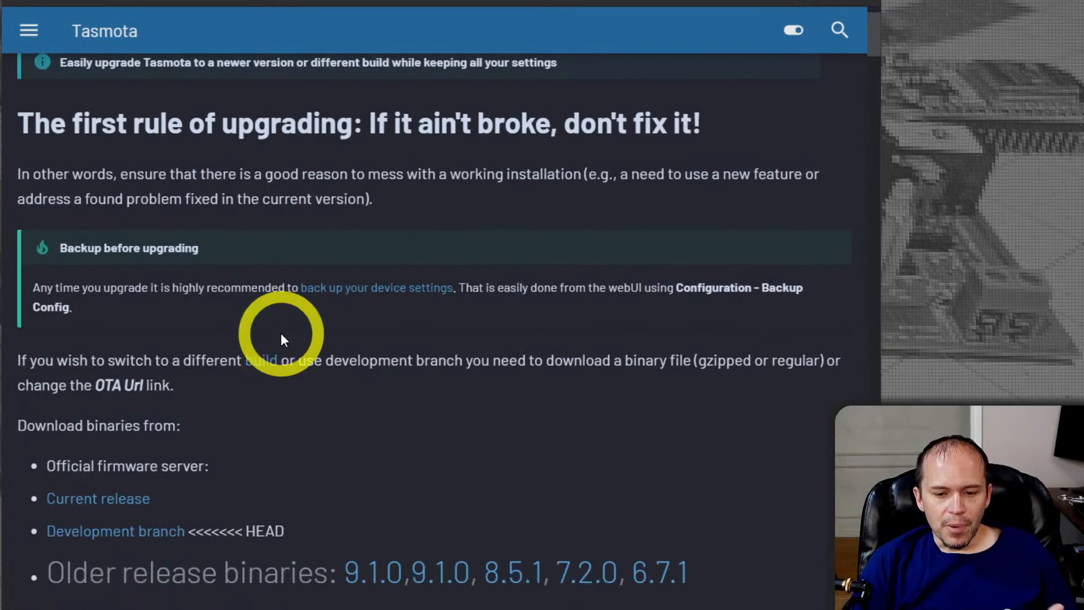
scroll(313, 334, "down", 1)
scroll(315, 334, "up", 2)
scroll(316, 334, "down", 5)
scroll(673, 314, "down", 12)
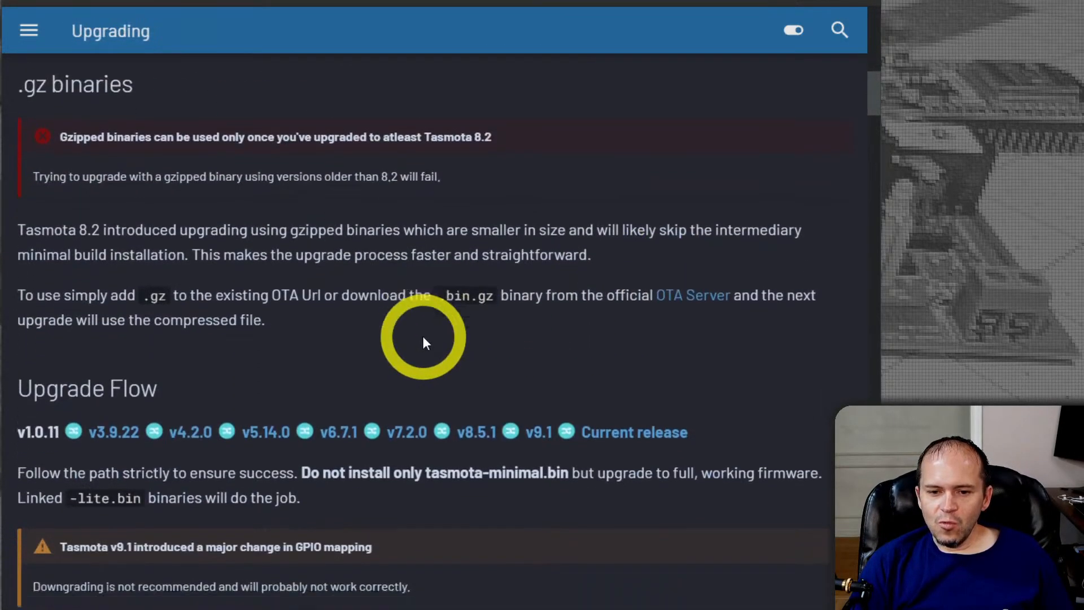
scroll(423, 337, "up", 3)
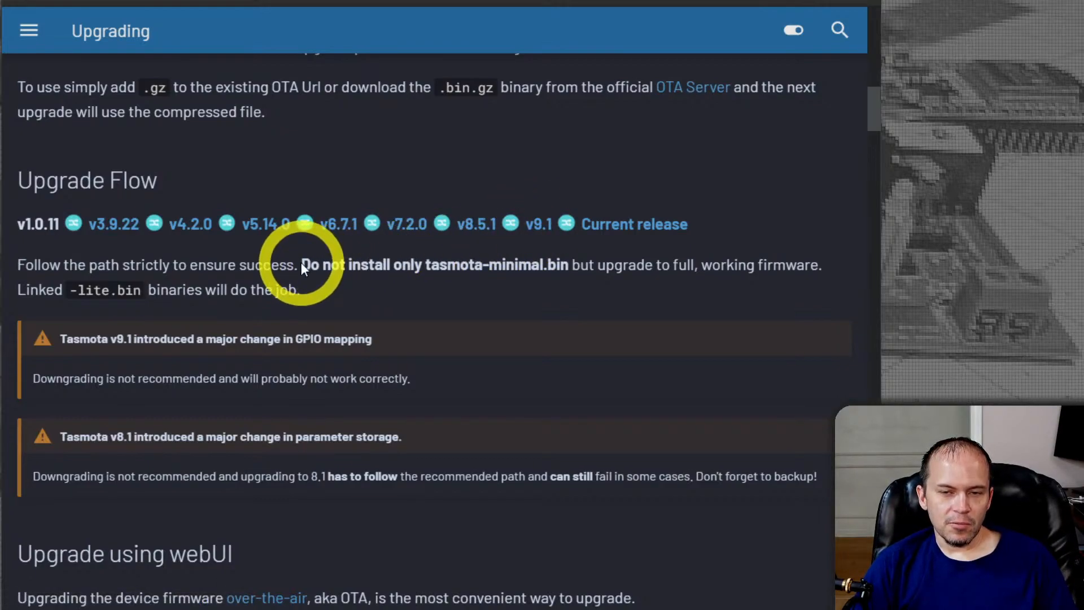
left_click_drag(300, 262, 654, 266)
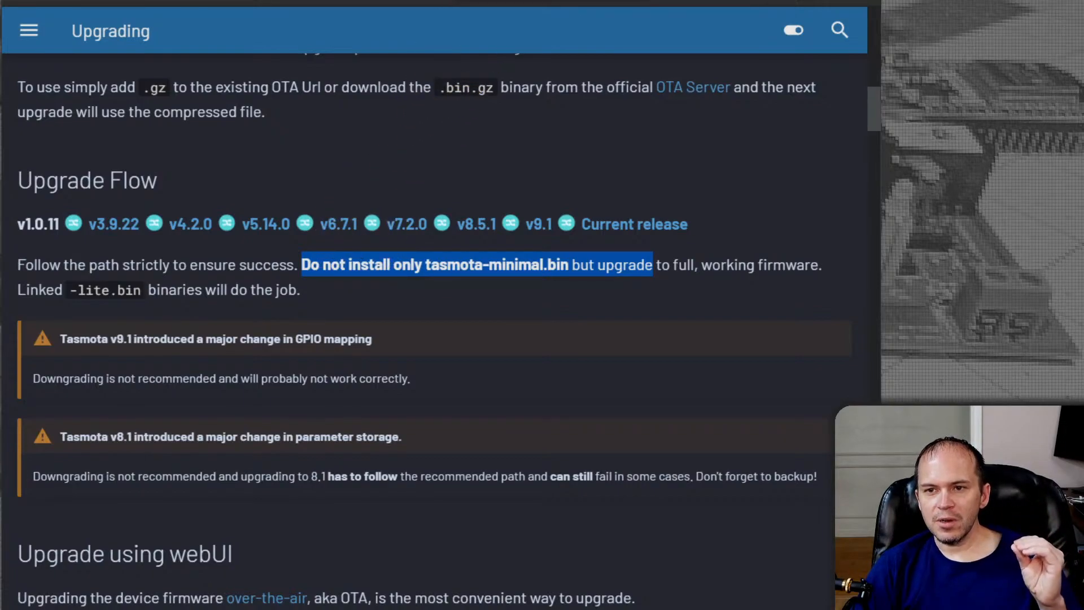
Open the Tasmota device's web interface at 10.10.1.60 in a new tab and go to its Firmware Upgrade page
key("ctrl+t")
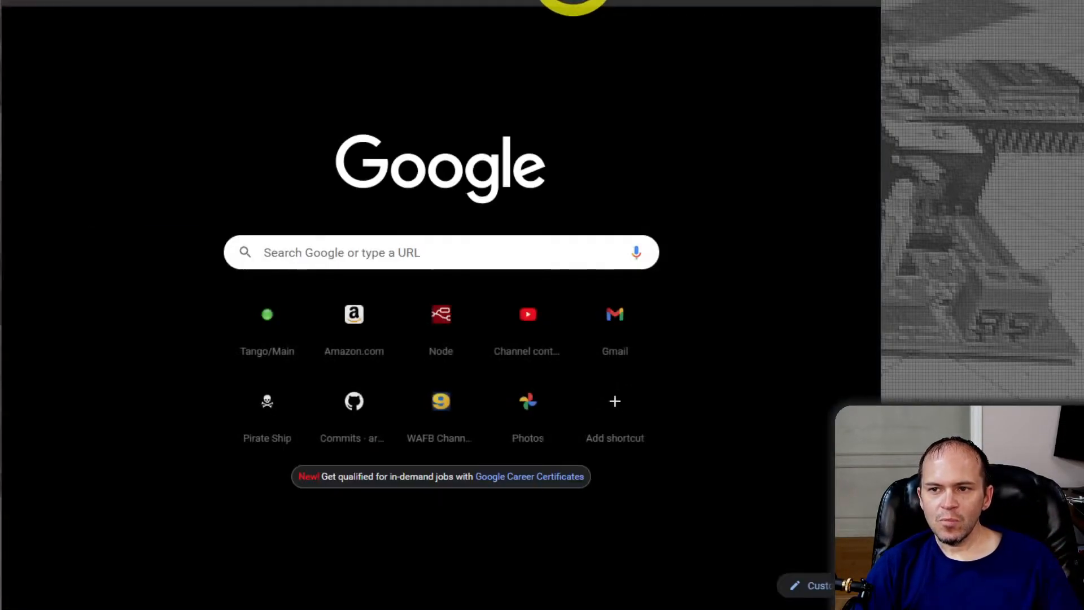
type("10.10.1.60")
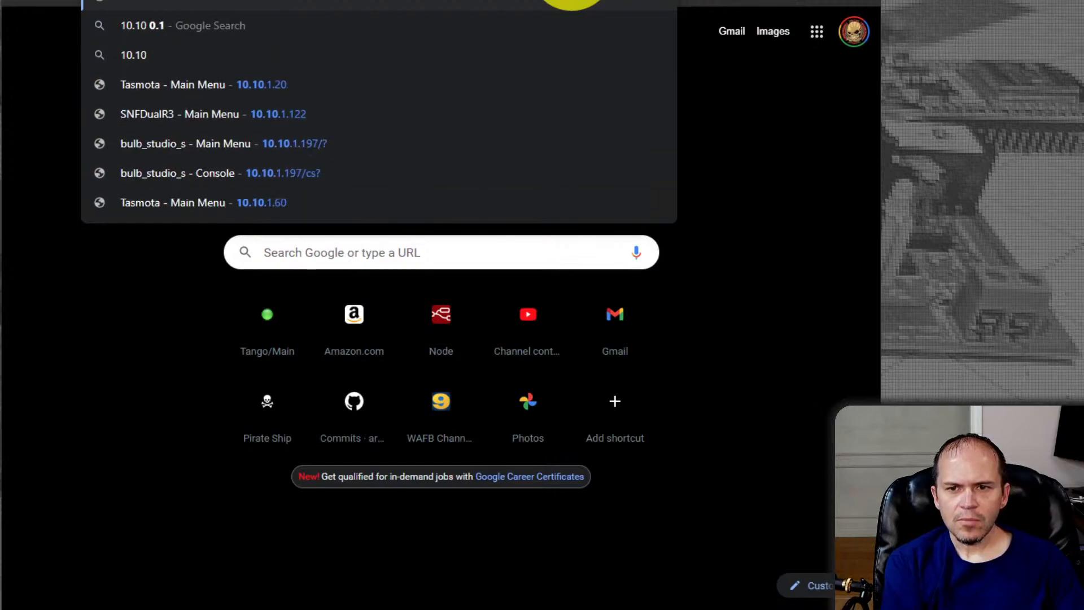
key("Return")
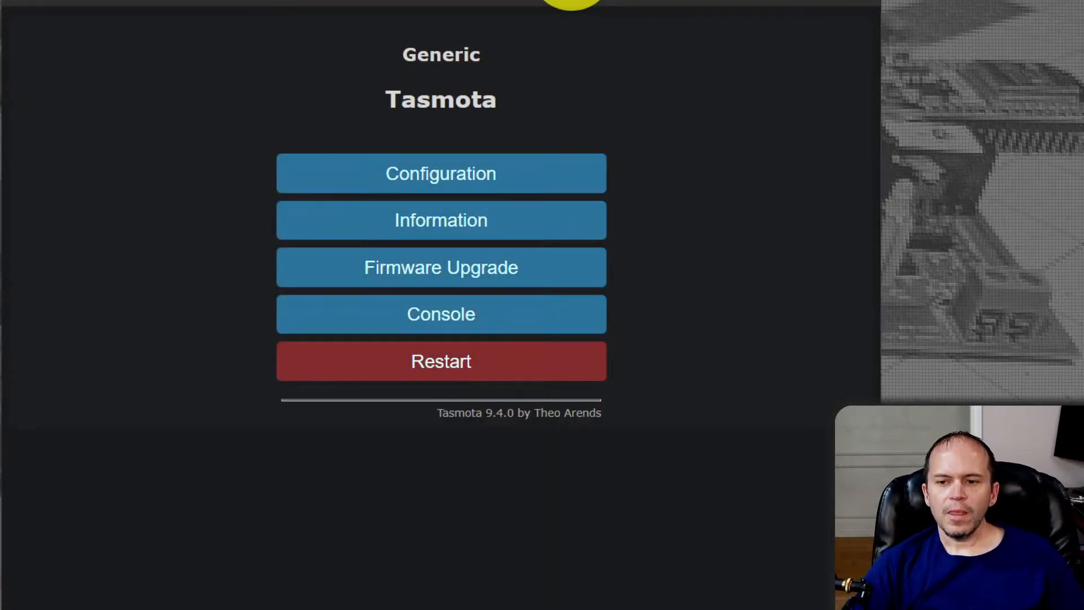
left_click(414, 269)
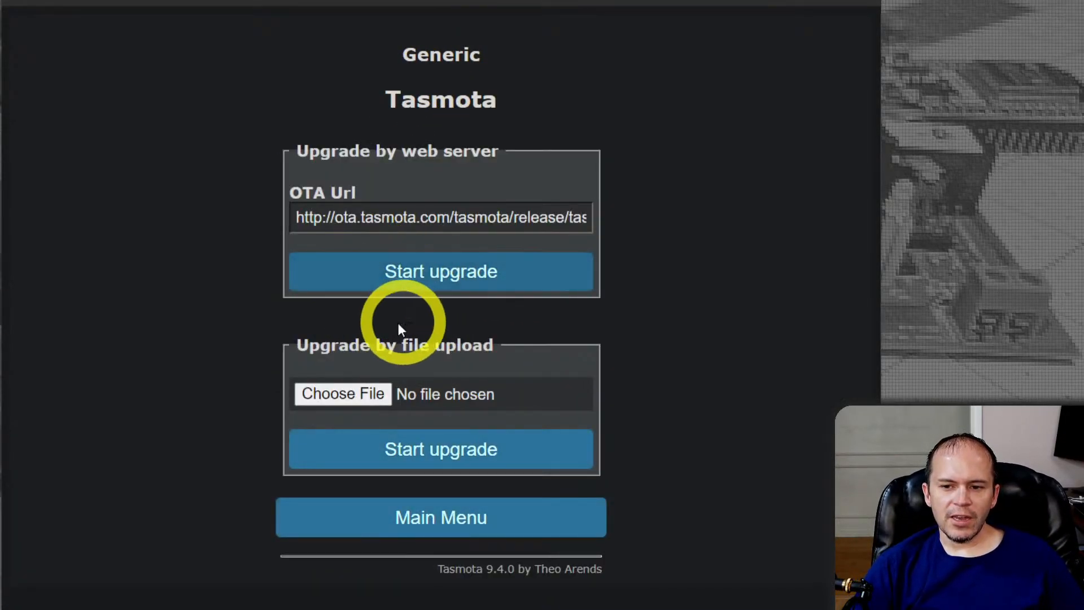
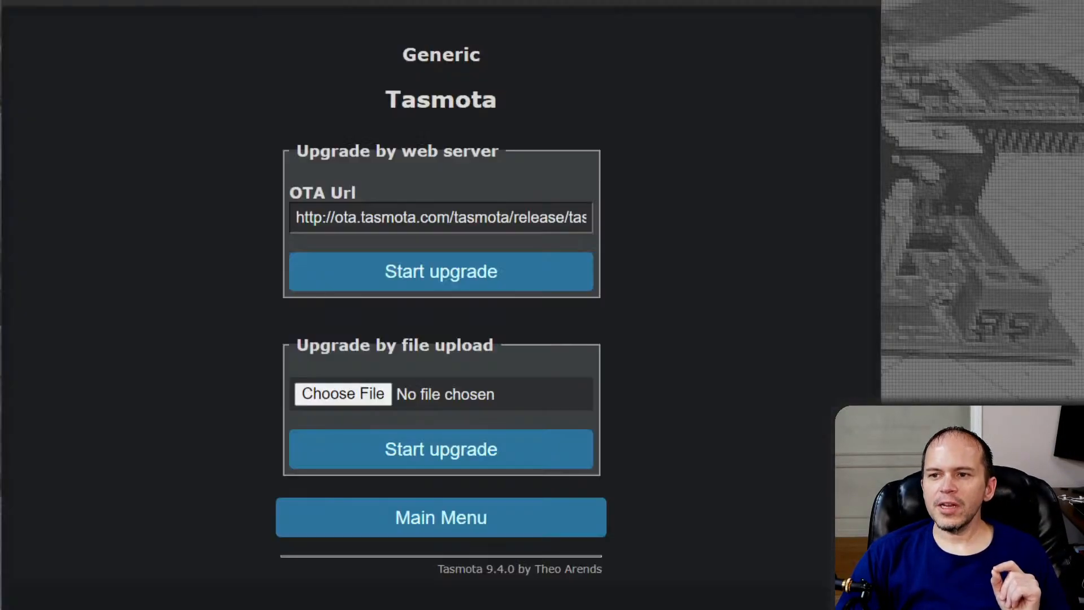
Run the command wificonfig 2 in the Tasmota device's console
left_click(424, 519)
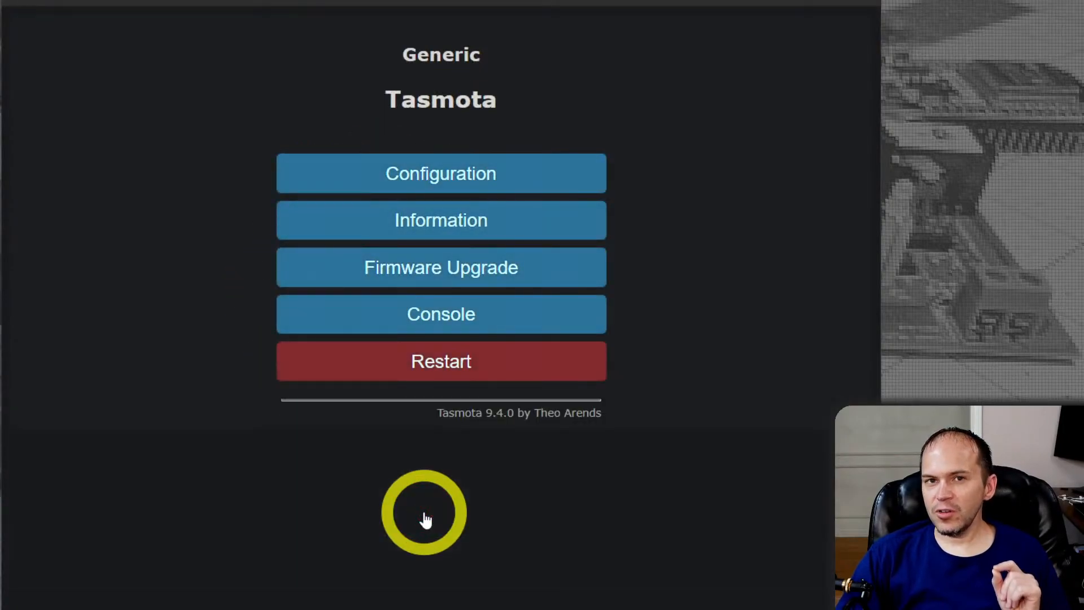
left_click(387, 327)
left_click(230, 514)
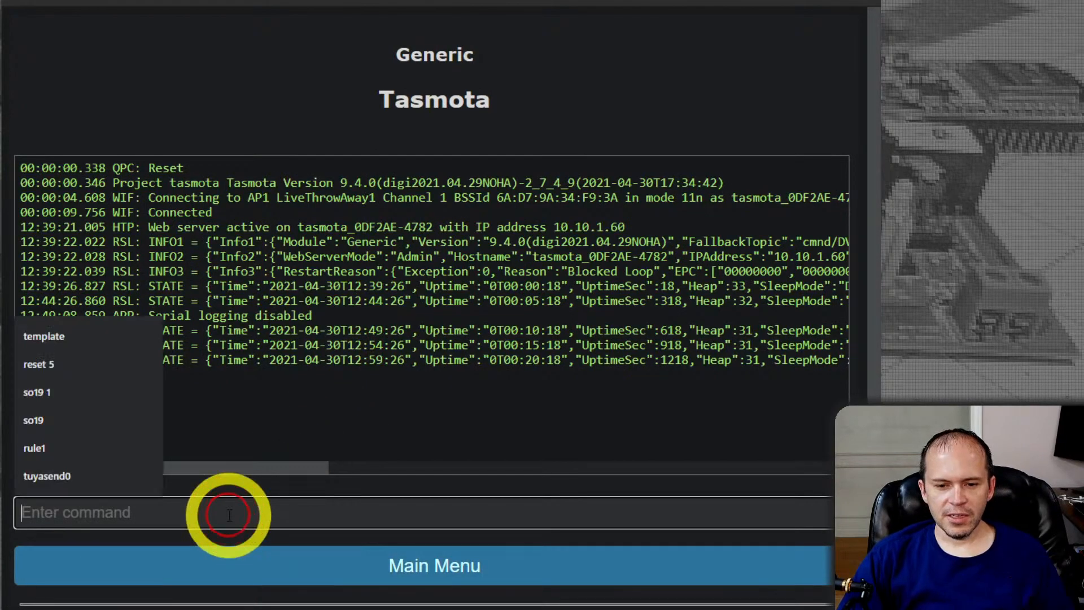
type("wifi")
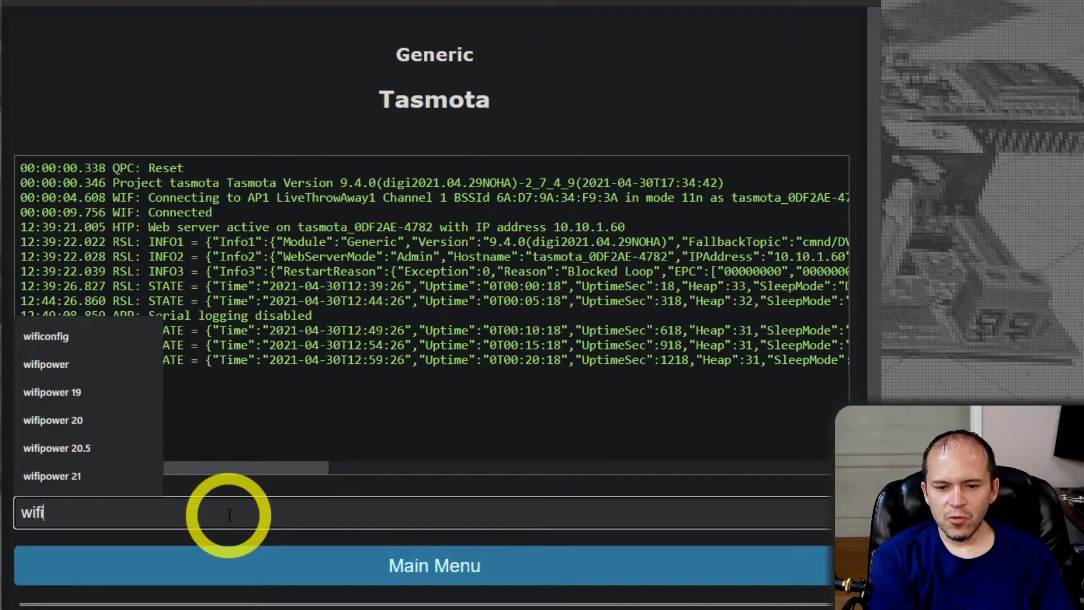
type("config 2")
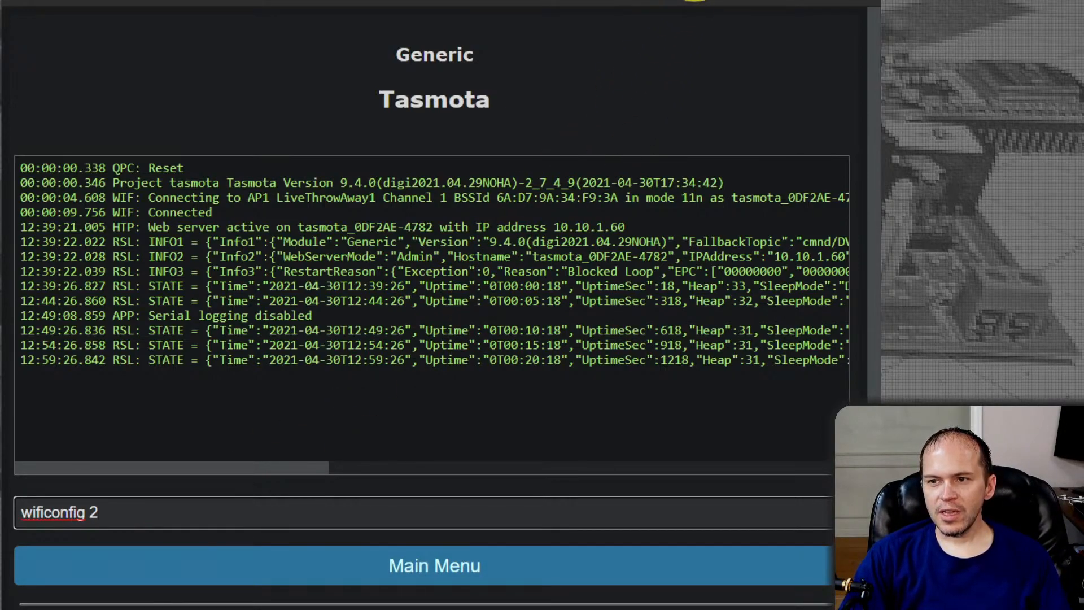
key("Return")
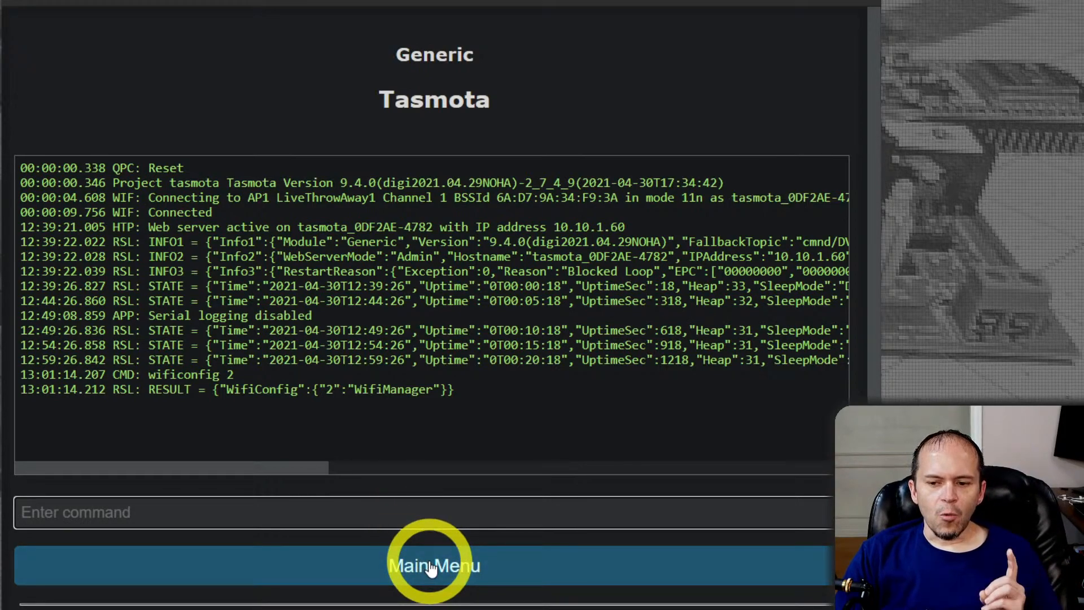
Reload the device's main page at 10.10.1.60 until it responds, and check the startup log in its console
left_click(430, 568)
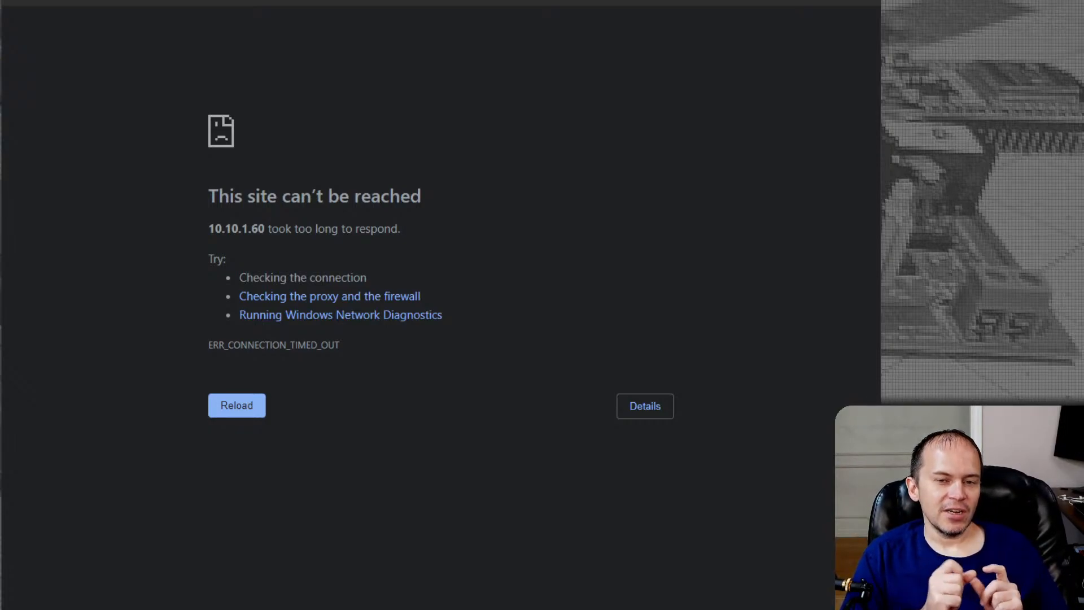
key("F5")
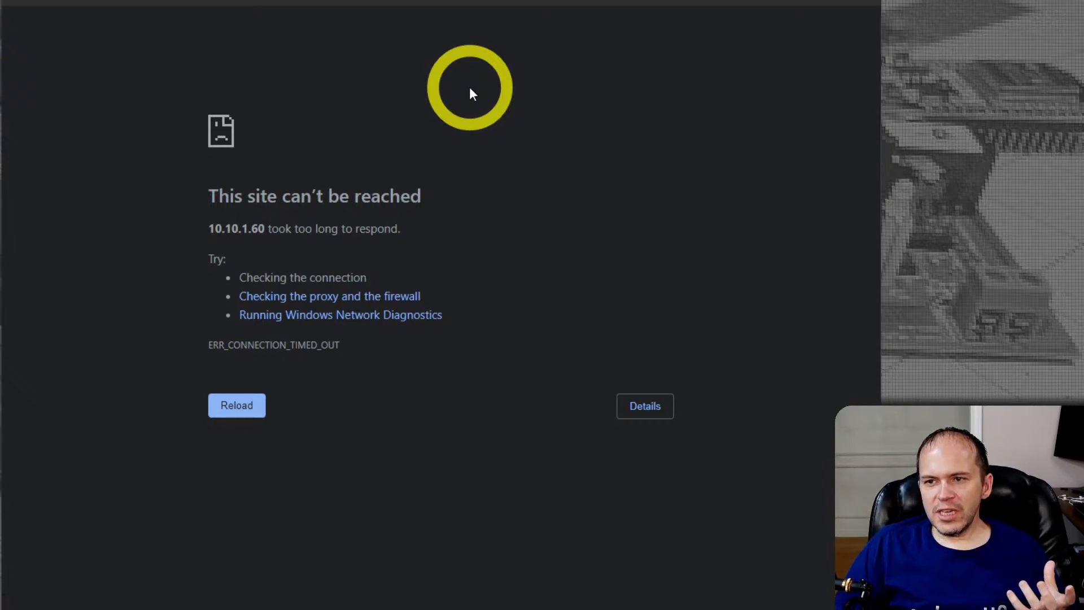
left_click(235, 414)
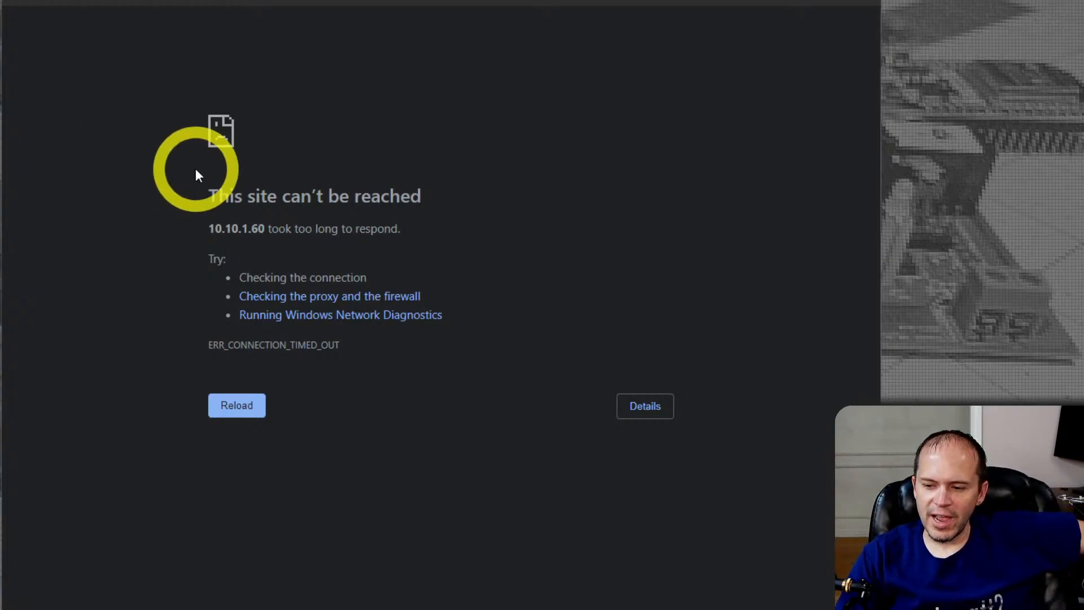
left_click(243, 411)
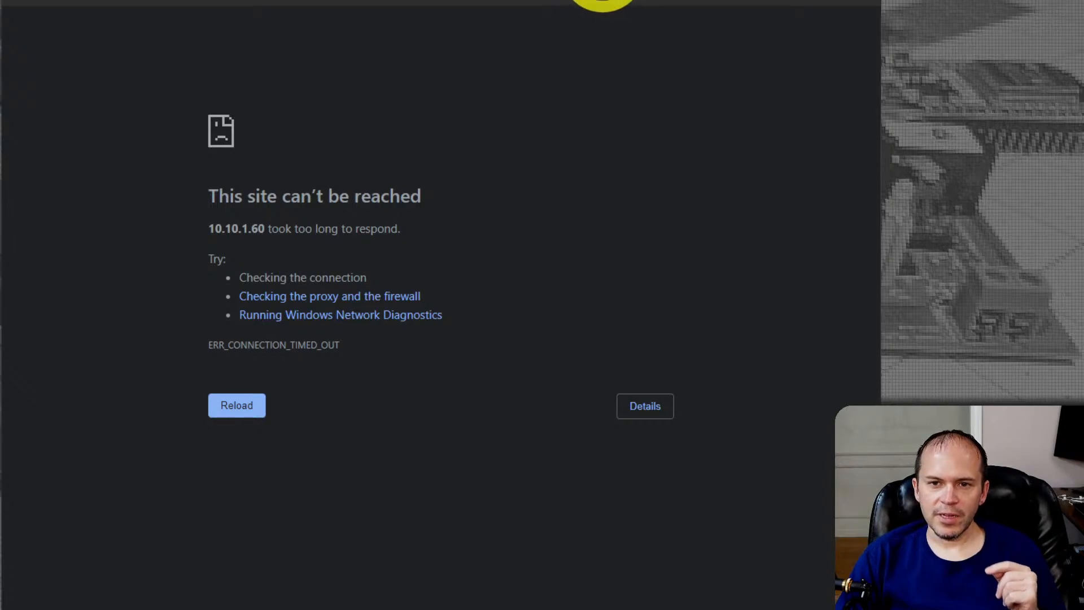
key("Return")
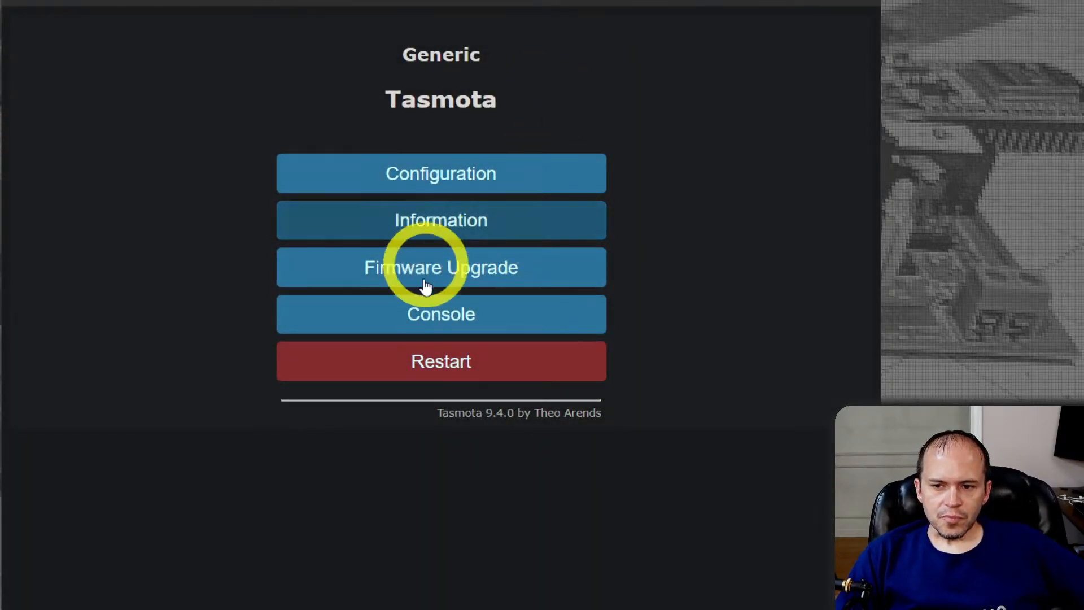
left_click(427, 327)
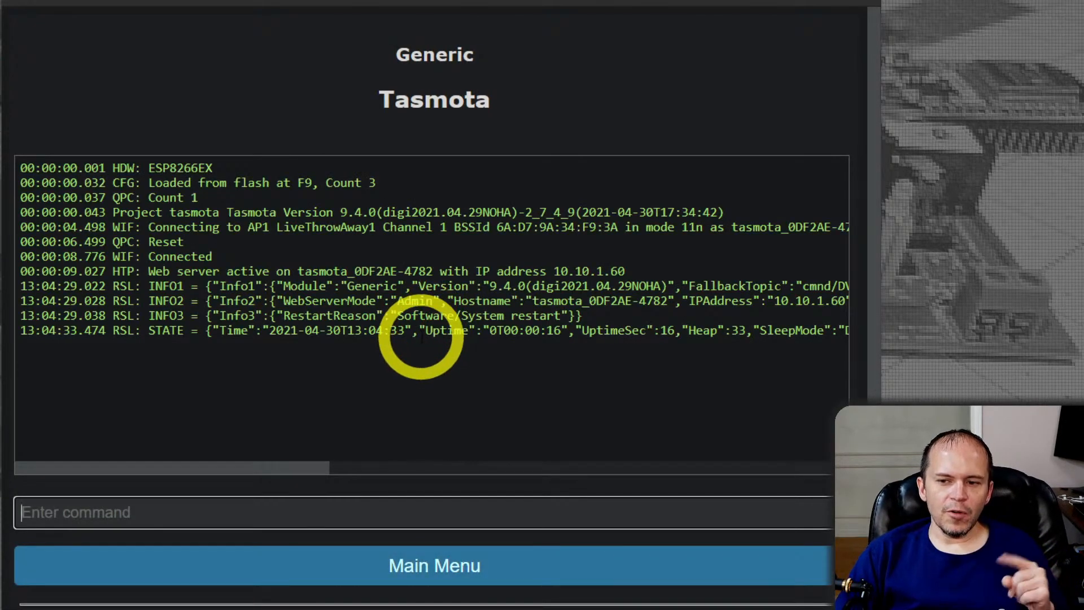
left_click(395, 567)
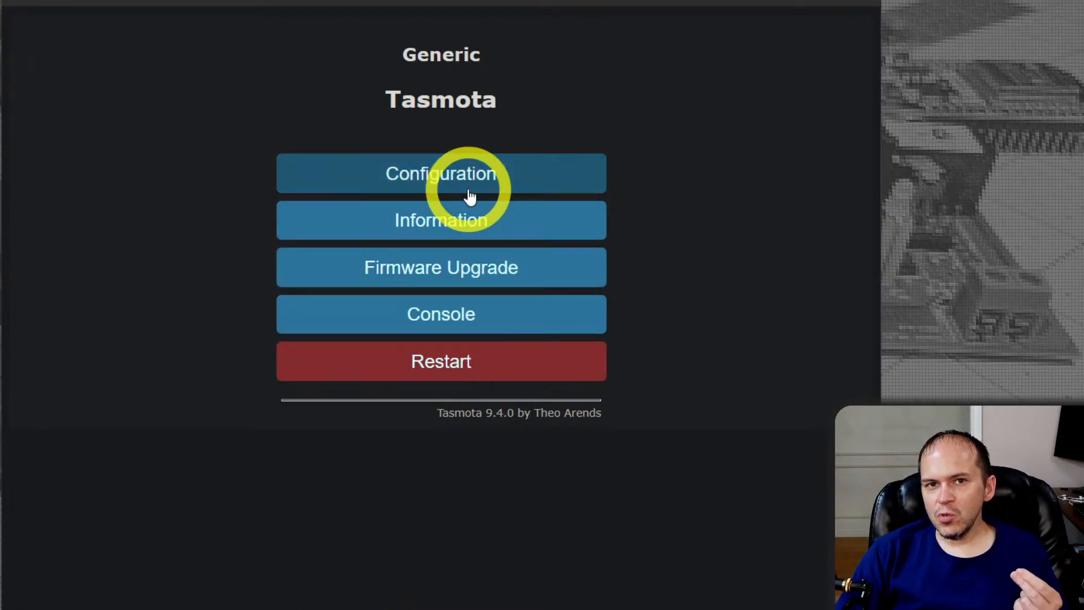
Review the device's WiFi parameters page and return to its main page without saving
left_click(464, 189)
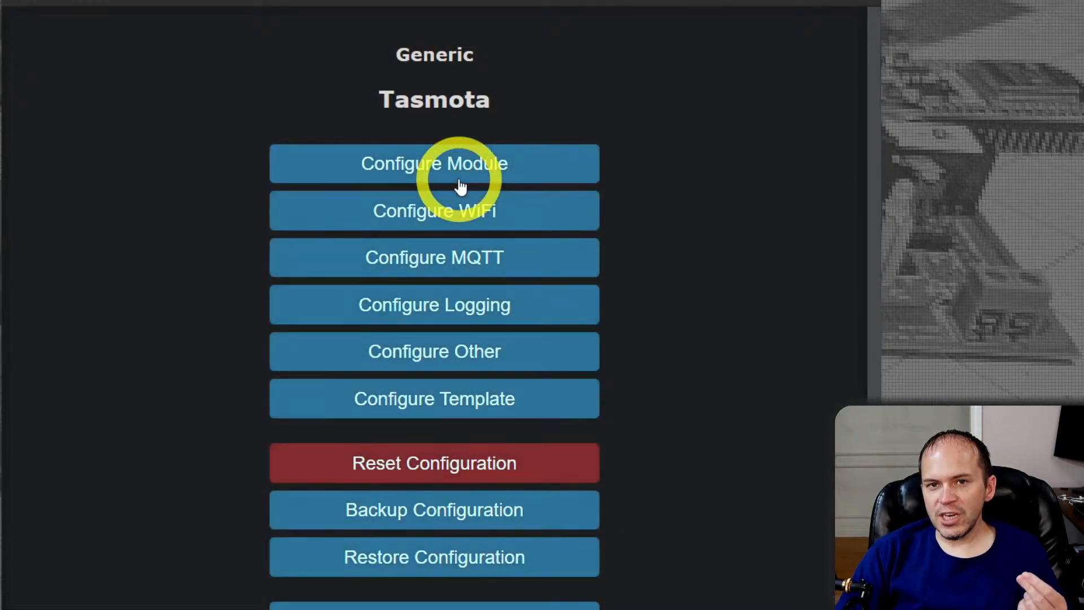
left_click(417, 220)
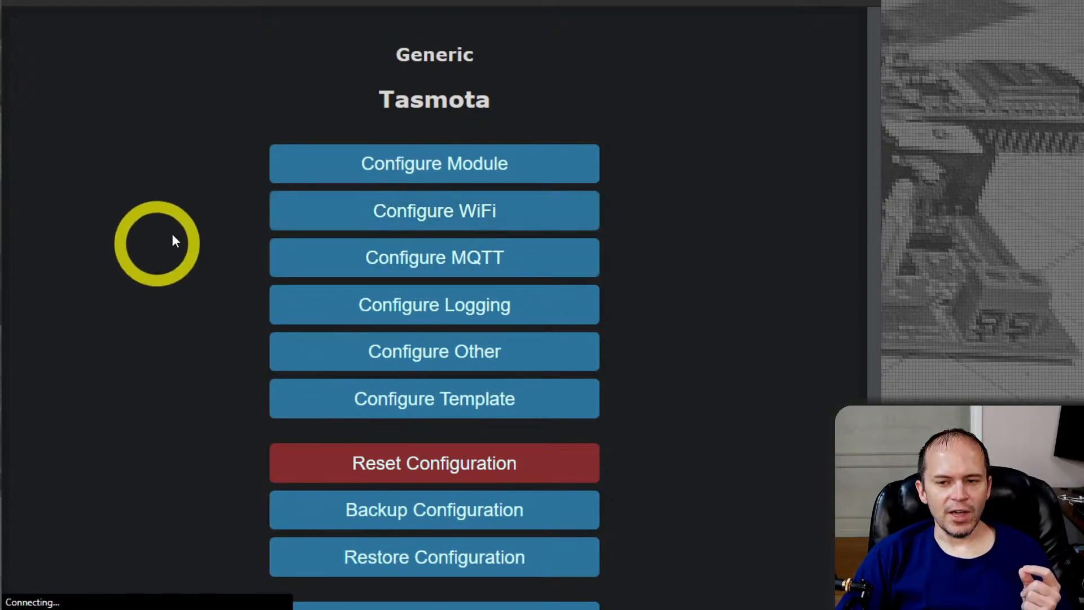
scroll(684, 223, "down", 5)
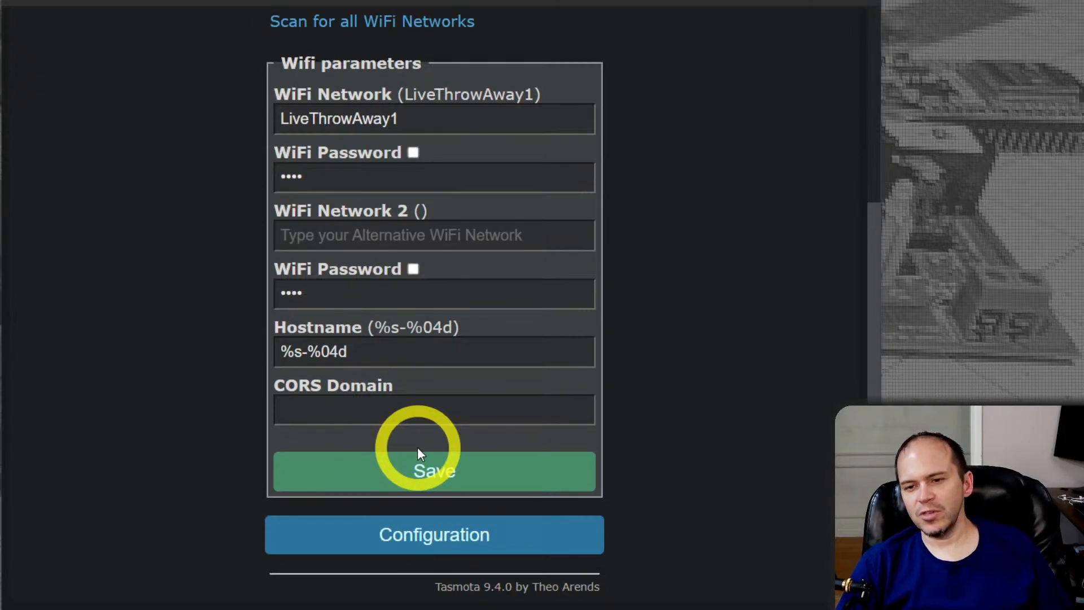
left_click(430, 538)
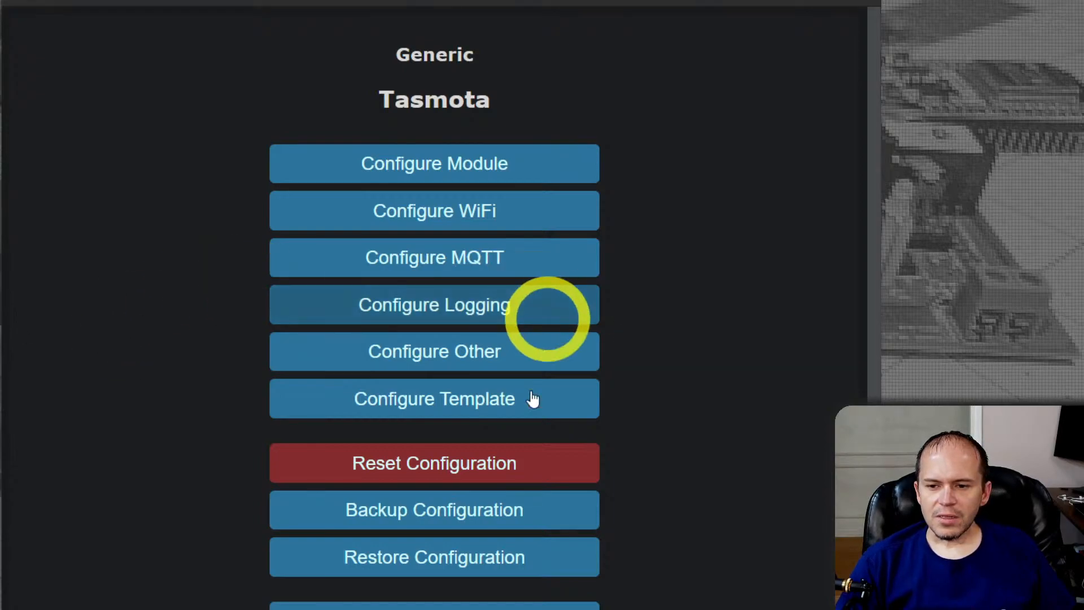
scroll(545, 316, "down", 2)
left_click(424, 540)
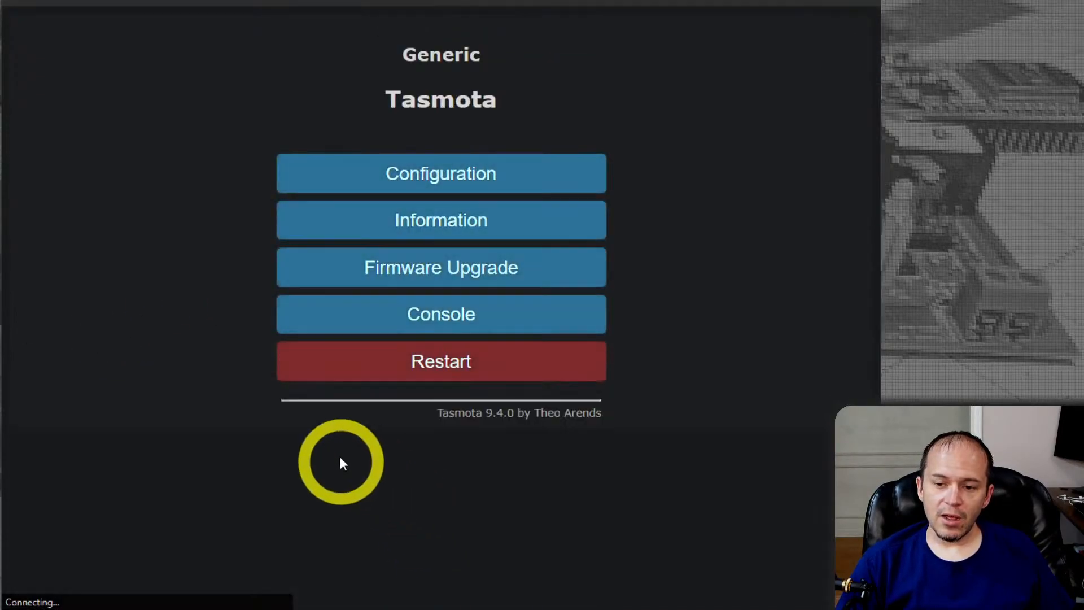
Open the Firmware Upgrade page, highlight the full OTA URL, and return to the main page
left_click(411, 275)
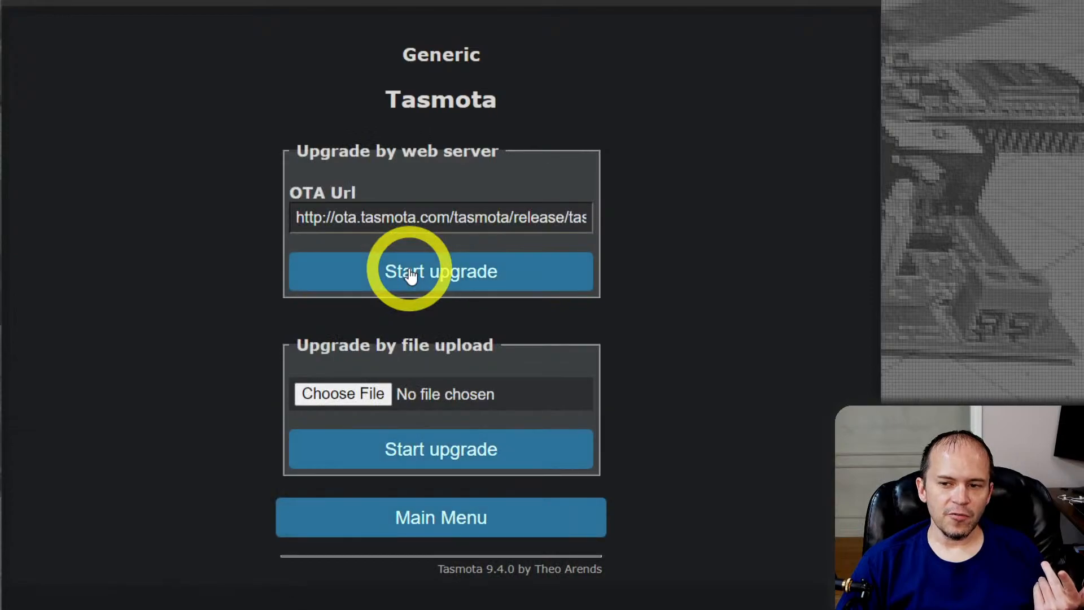
left_click(311, 218)
left_click_drag(311, 218, 655, 226)
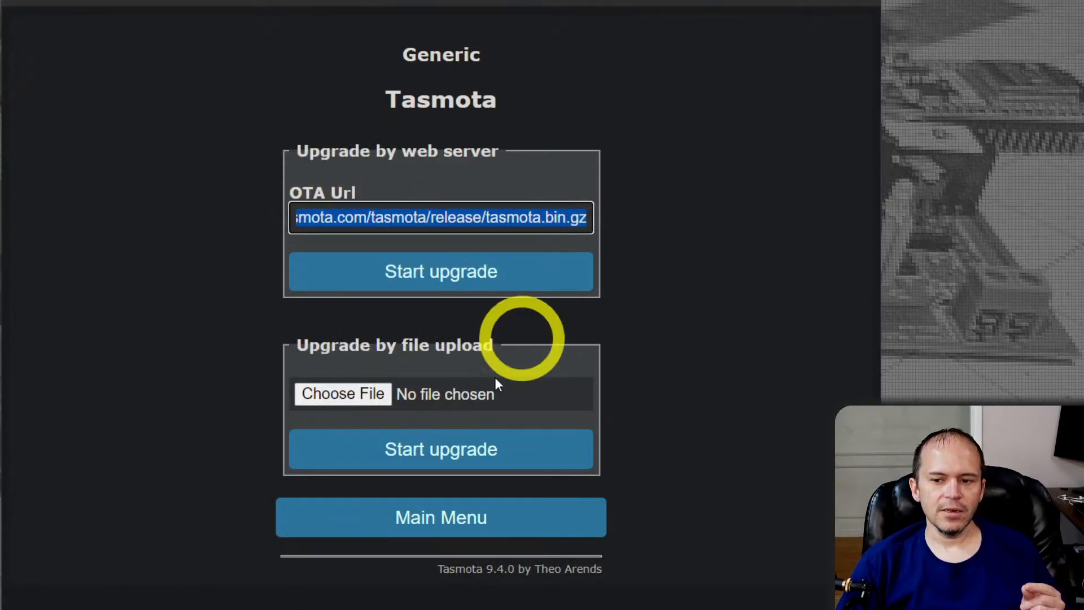
left_click(496, 517)
Highlight the Program Version value on the device's Information page and return to the main page
left_click(438, 229)
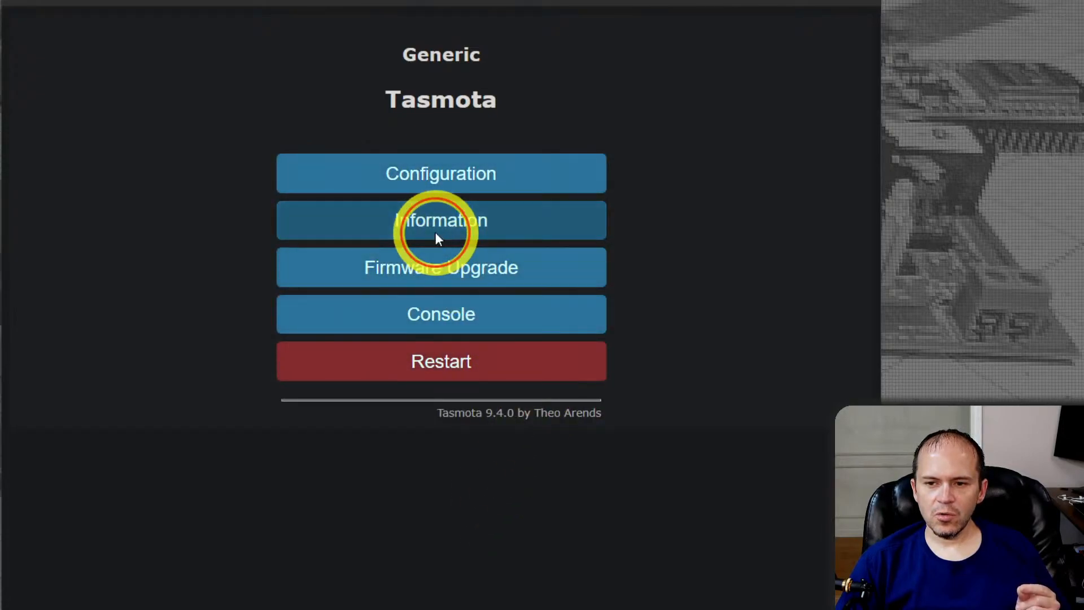
left_click_drag(390, 153, 618, 162)
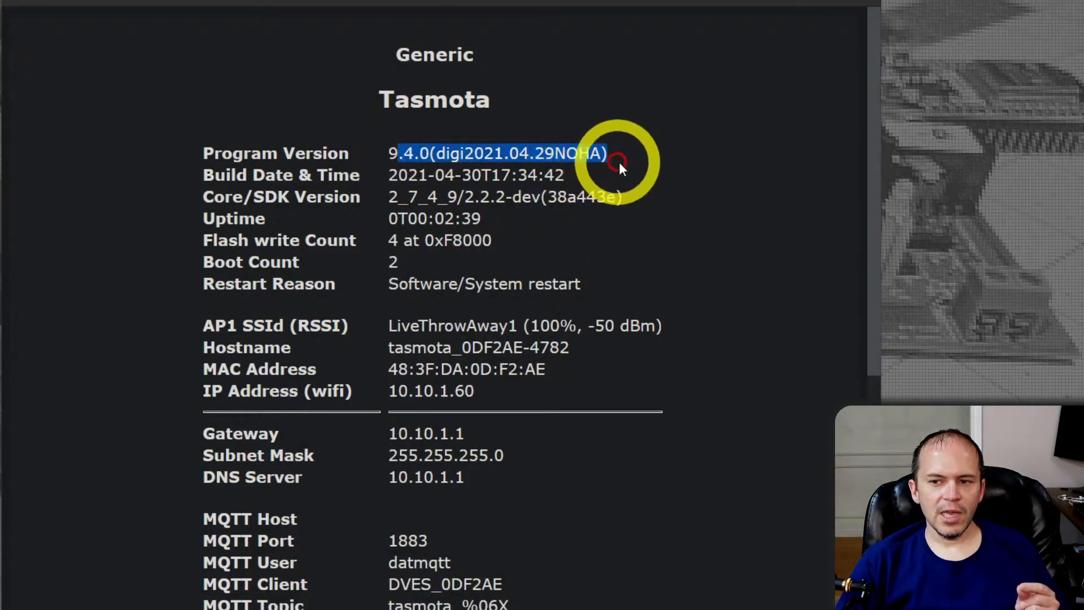
scroll(618, 264, "down", 5)
left_click(449, 535)
Start the OTA firmware upgrade from the device's console with the command upgrade 1
left_click(432, 319)
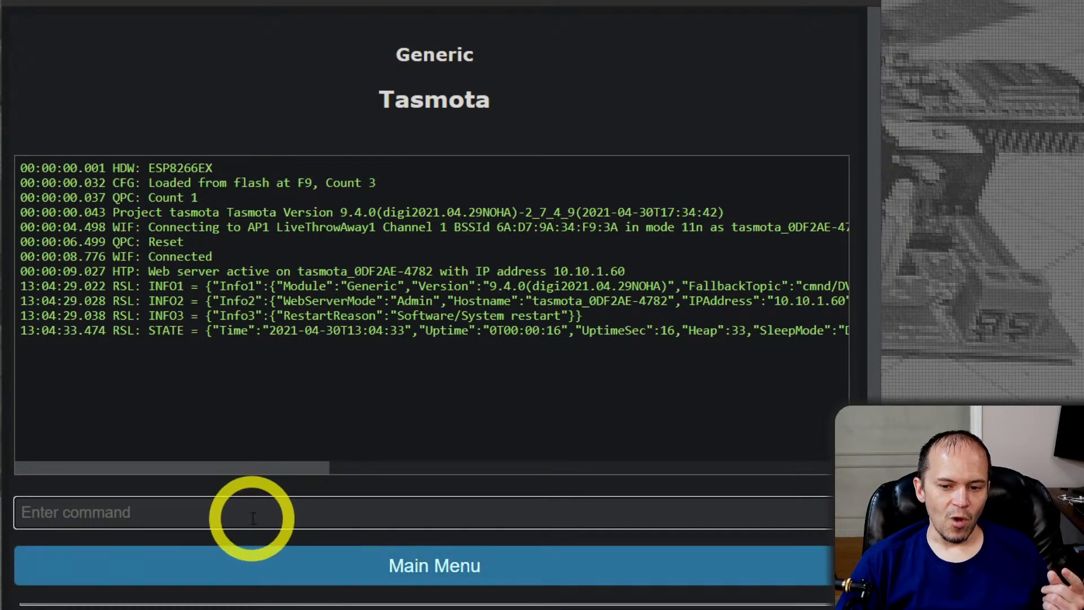
left_click(356, 563)
left_click(447, 286)
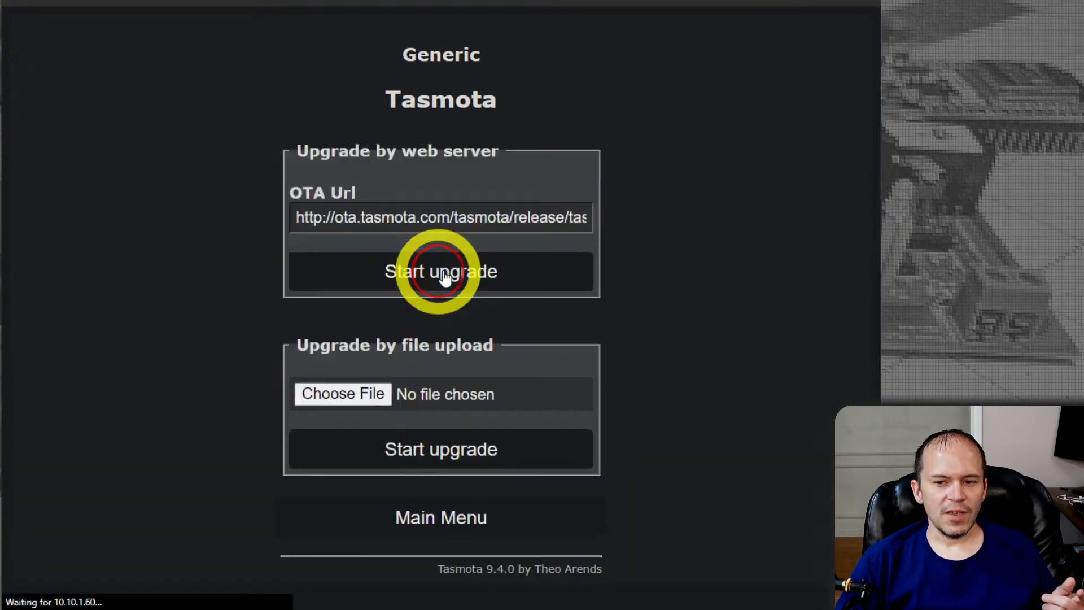
left_click(482, 522)
left_click(404, 319)
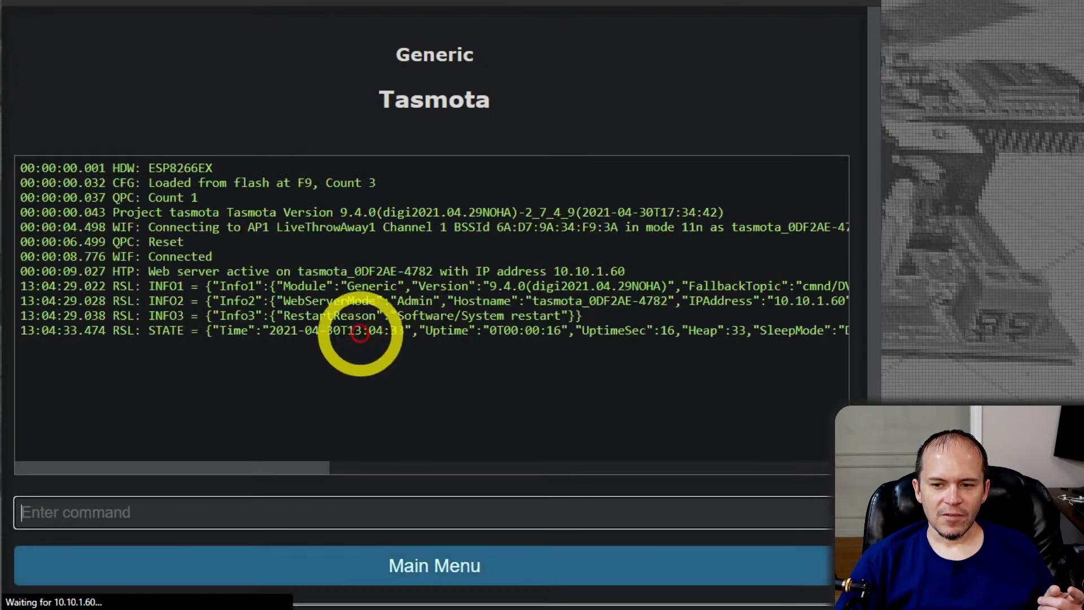
left_click(144, 513)
type("upgrade 1")
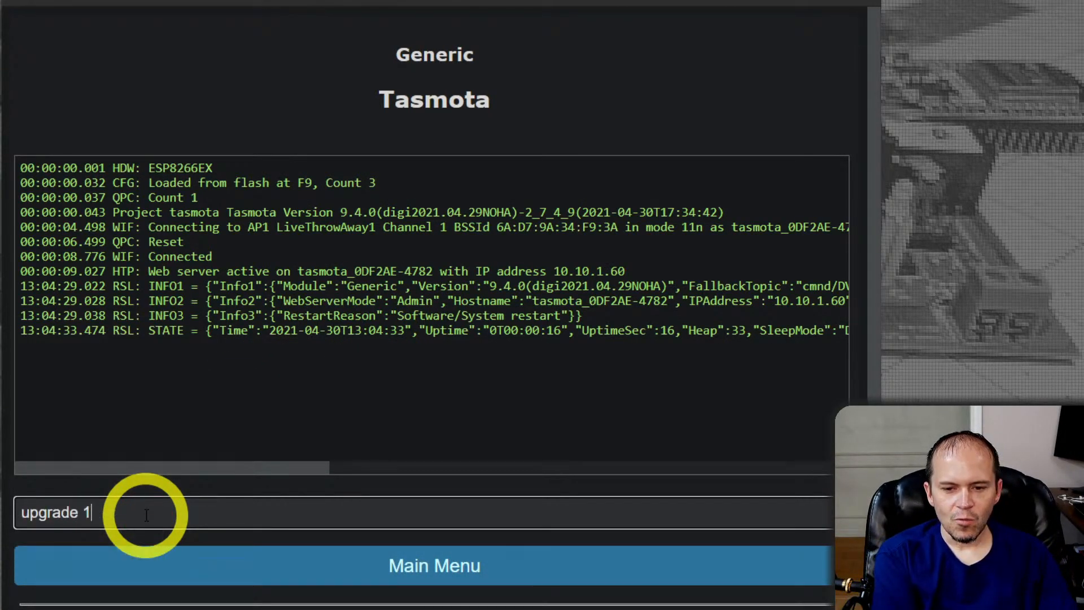
key("Return")
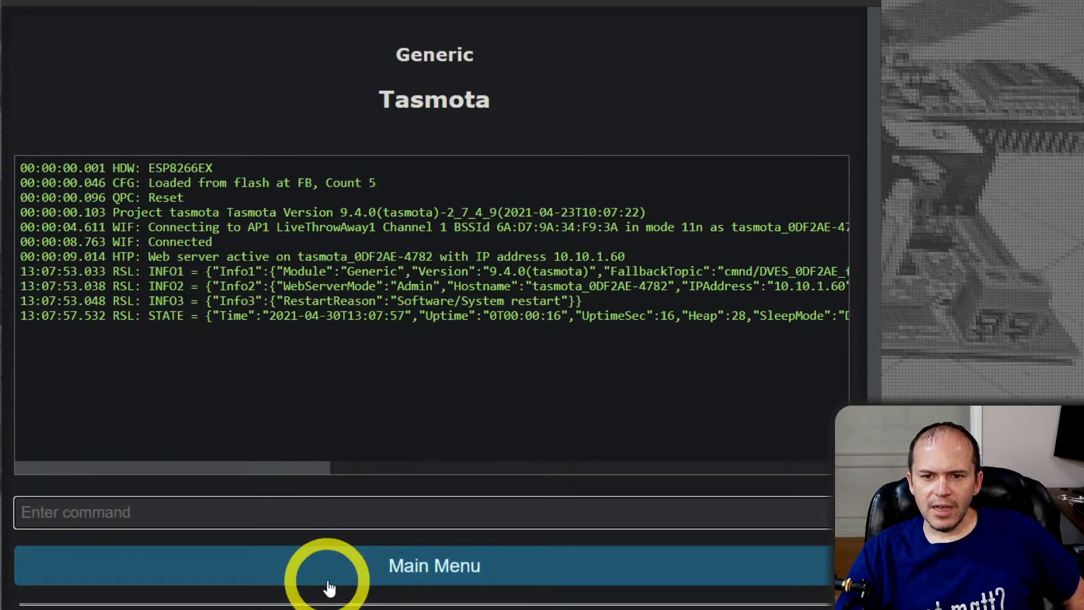
Check the upgraded firmware on the Information page, highlighting Program Version, Program Size and Free Program Space
left_click(347, 572)
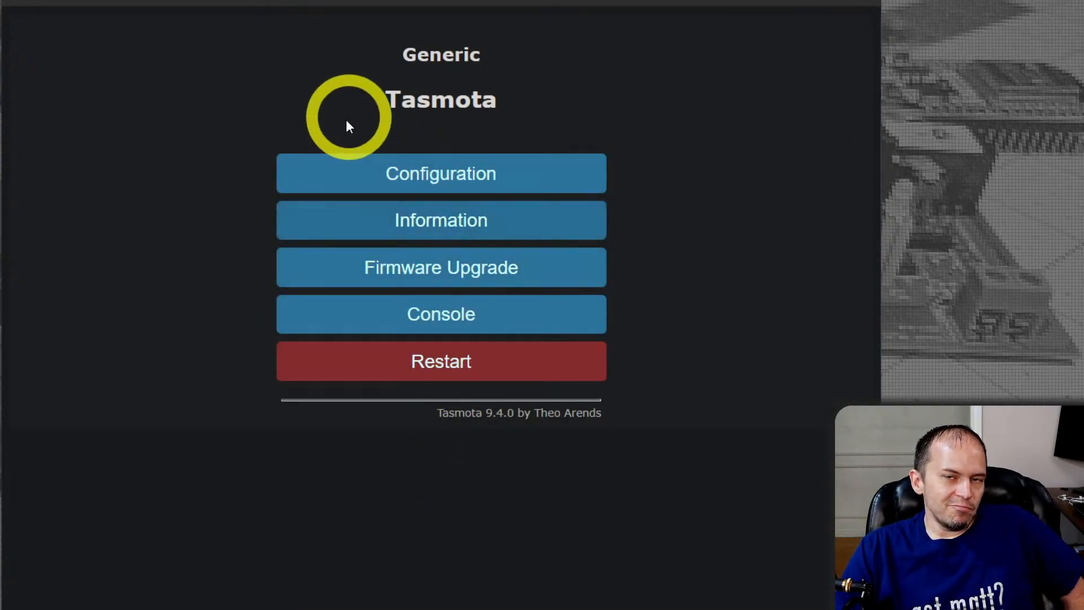
left_click(393, 234)
left_click_drag(393, 153, 547, 165)
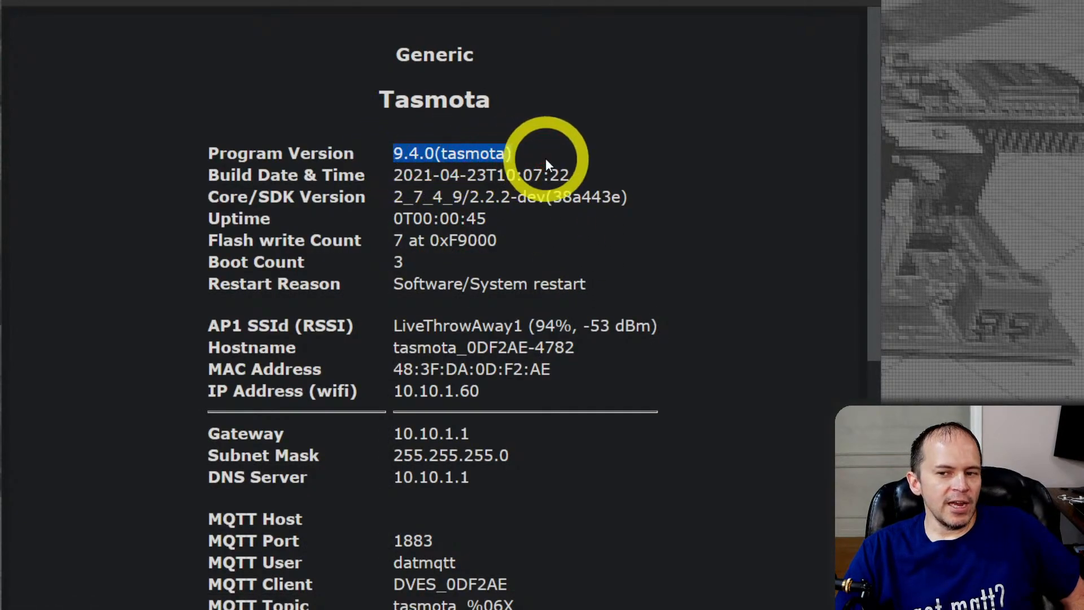
scroll(516, 302, "down", 6)
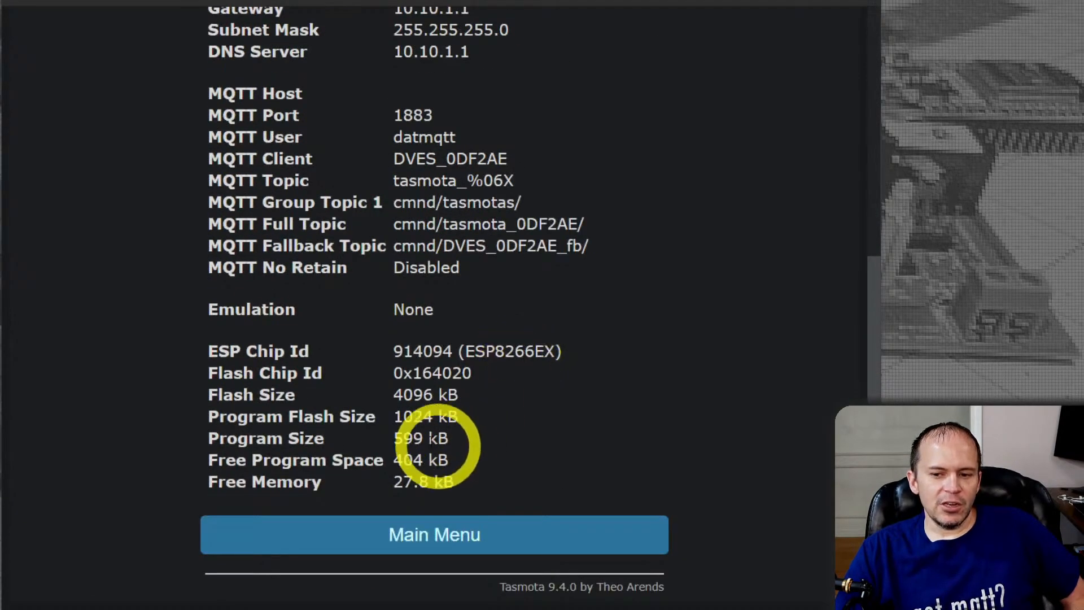
left_click_drag(393, 440, 452, 445)
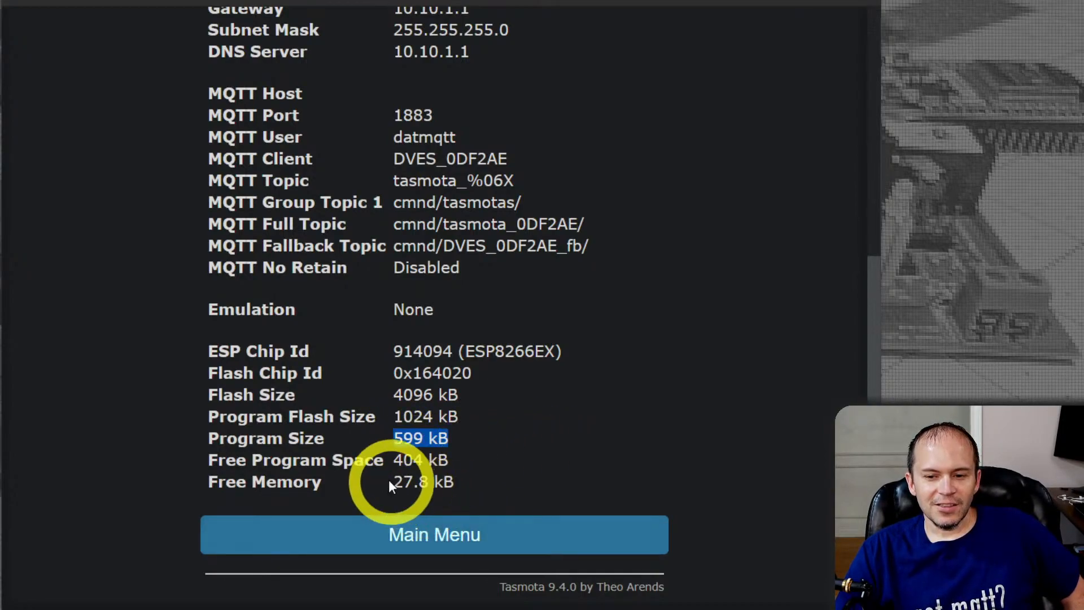
left_click_drag(390, 460, 456, 464)
left_click(457, 535)
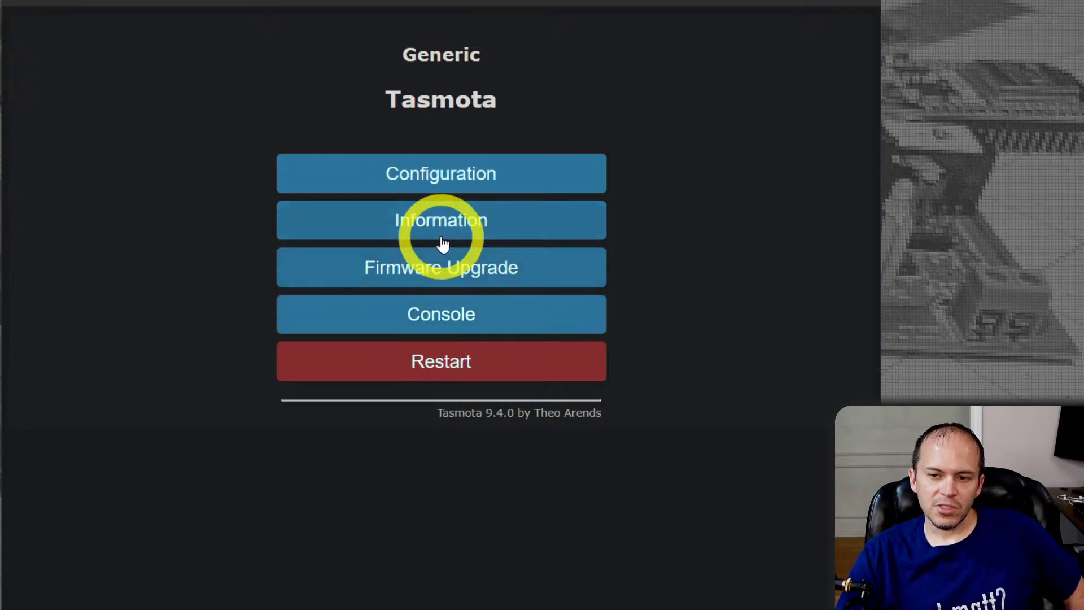
Query the current SetOption56 setting in the device's console with the command setoption56
left_click(418, 316)
left_click(282, 511)
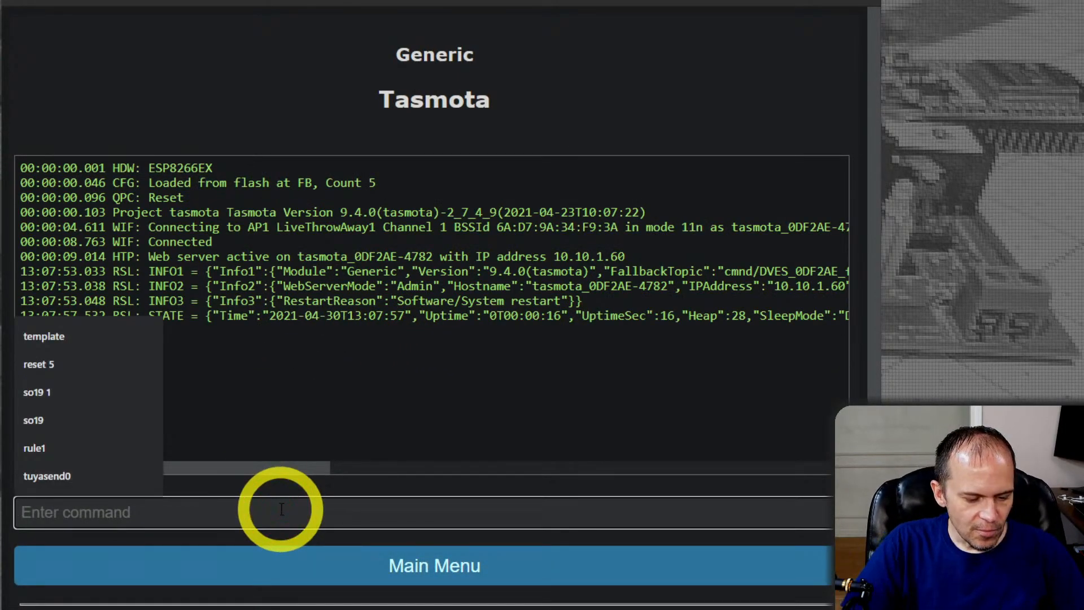
type("seo")
key("BackSpace")
type("top")
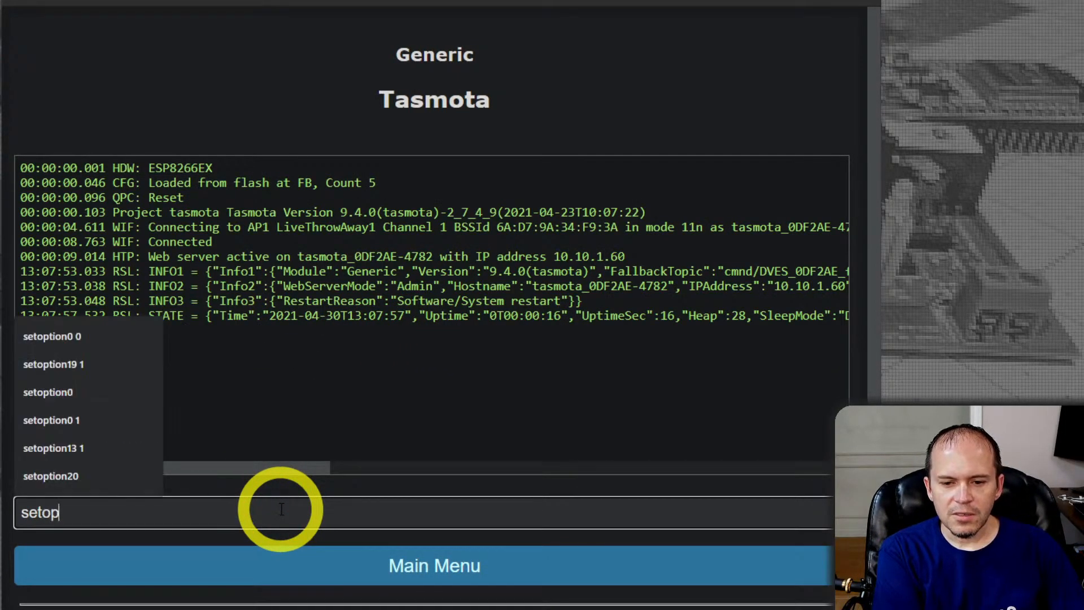
type("tion56")
key("Return")
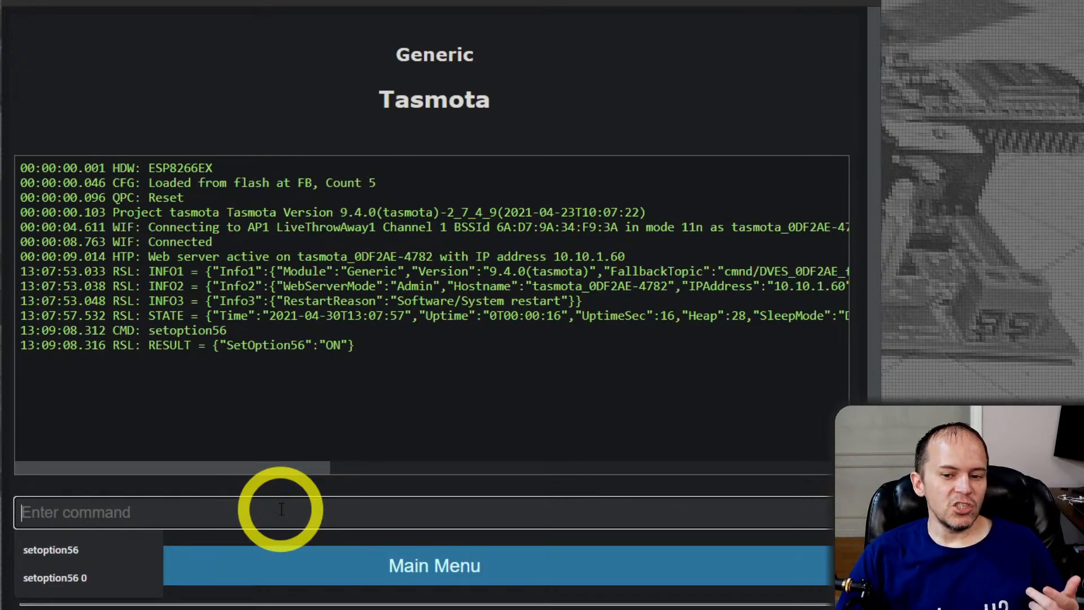
left_click(288, 420)
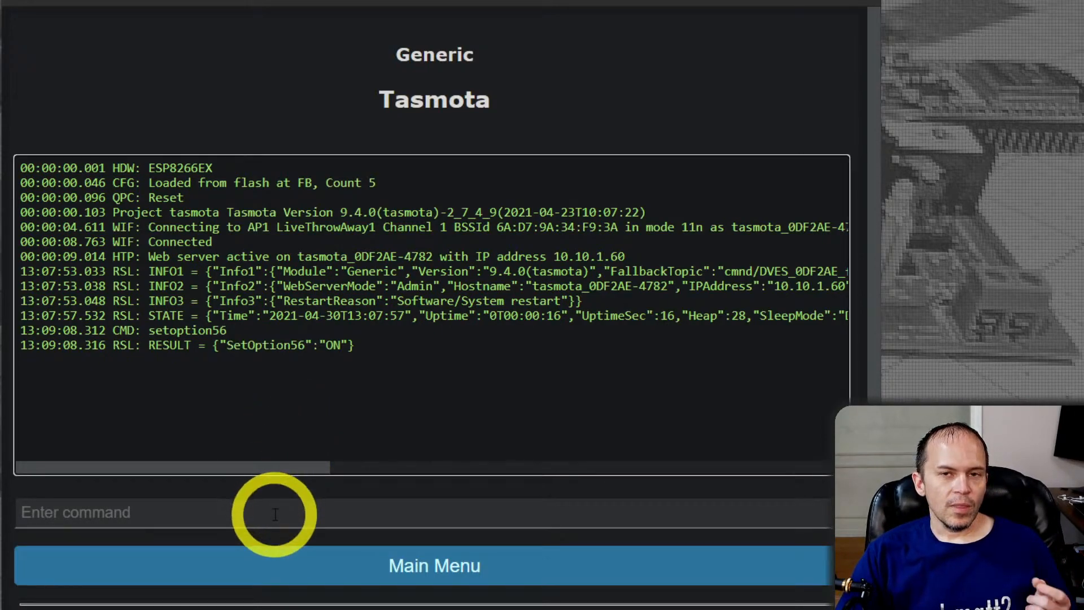
Check the OTA Url on the device's Firmware Upgrade page and return to the console
left_click(300, 561)
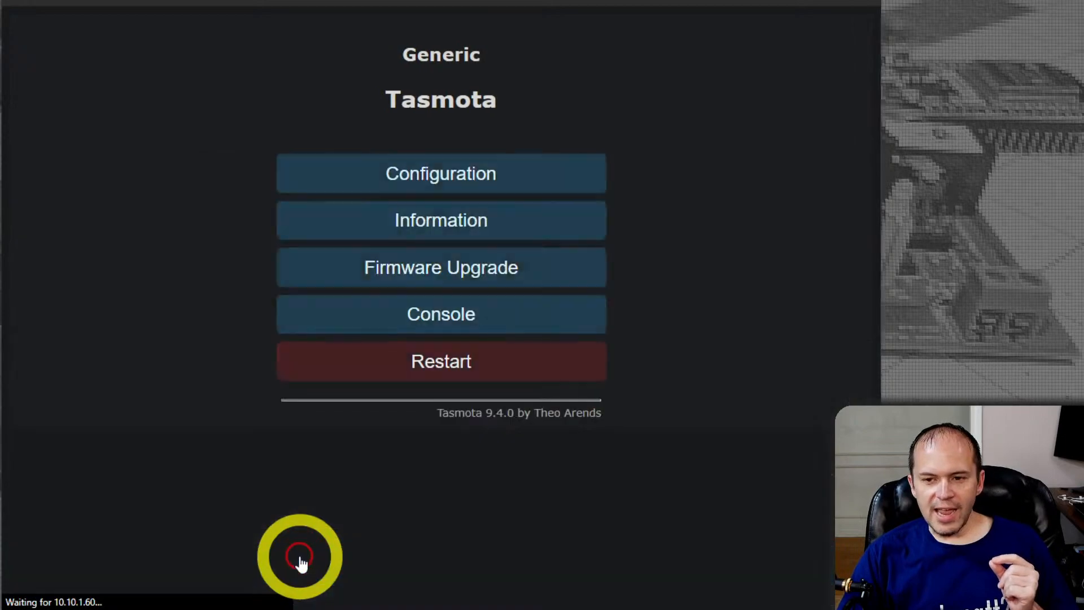
left_click(398, 273)
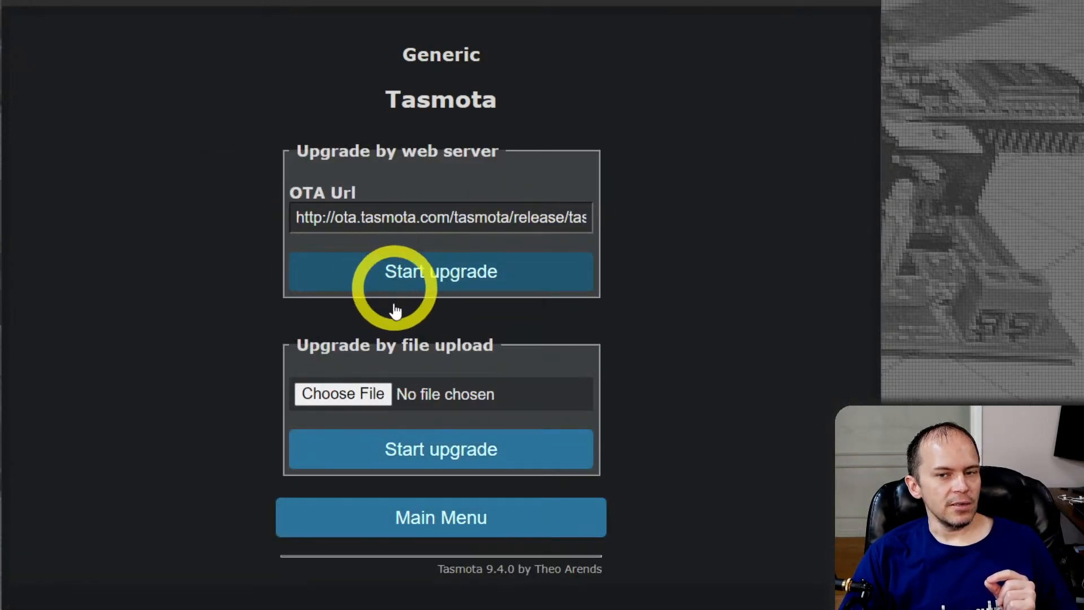
left_click(473, 534)
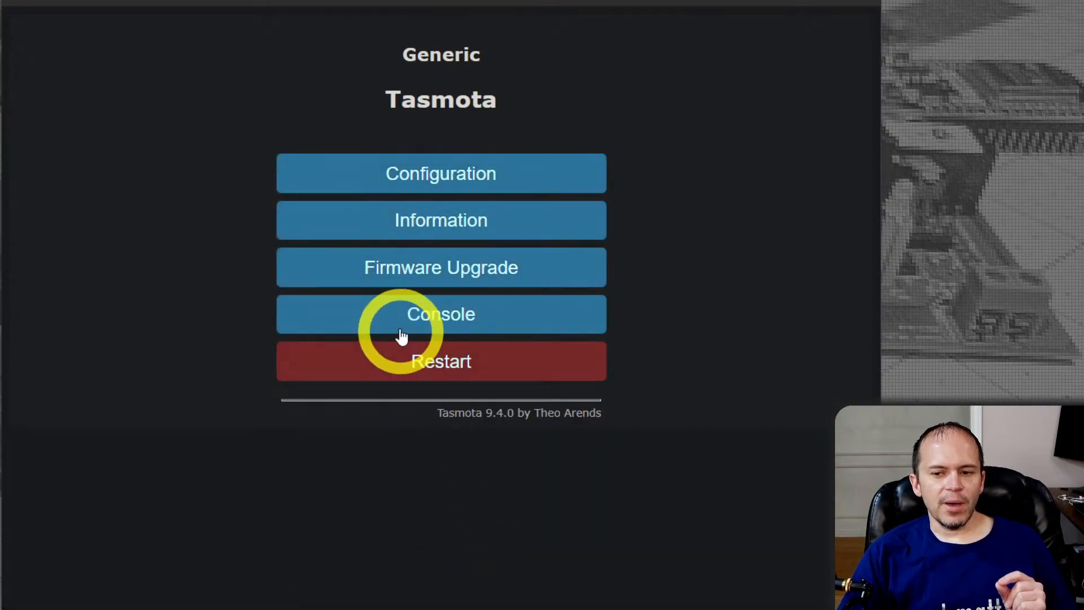
left_click(399, 335)
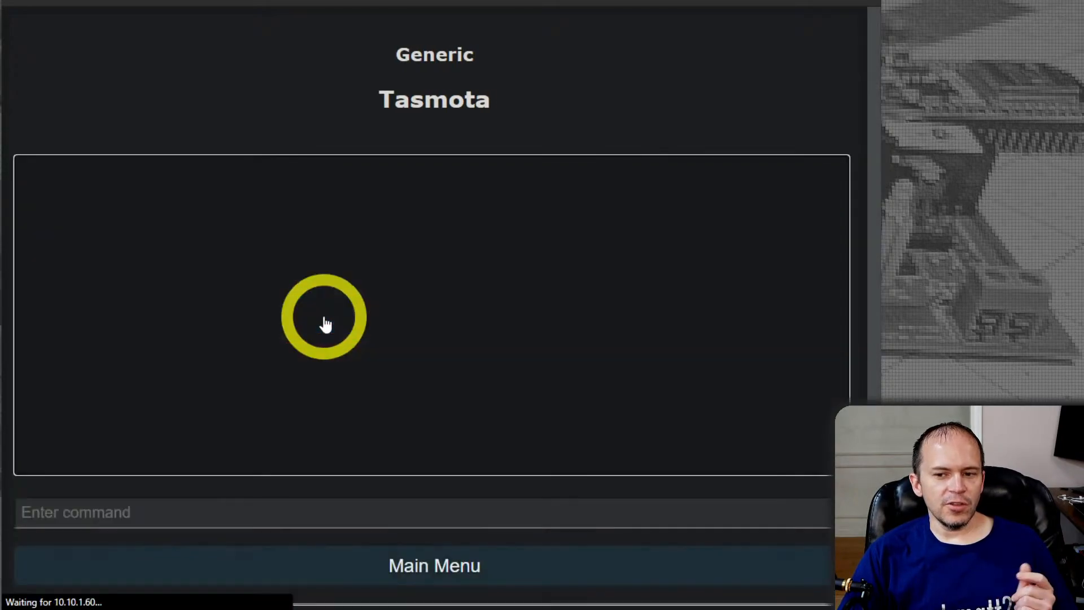
left_click(322, 327)
left_click(277, 502)
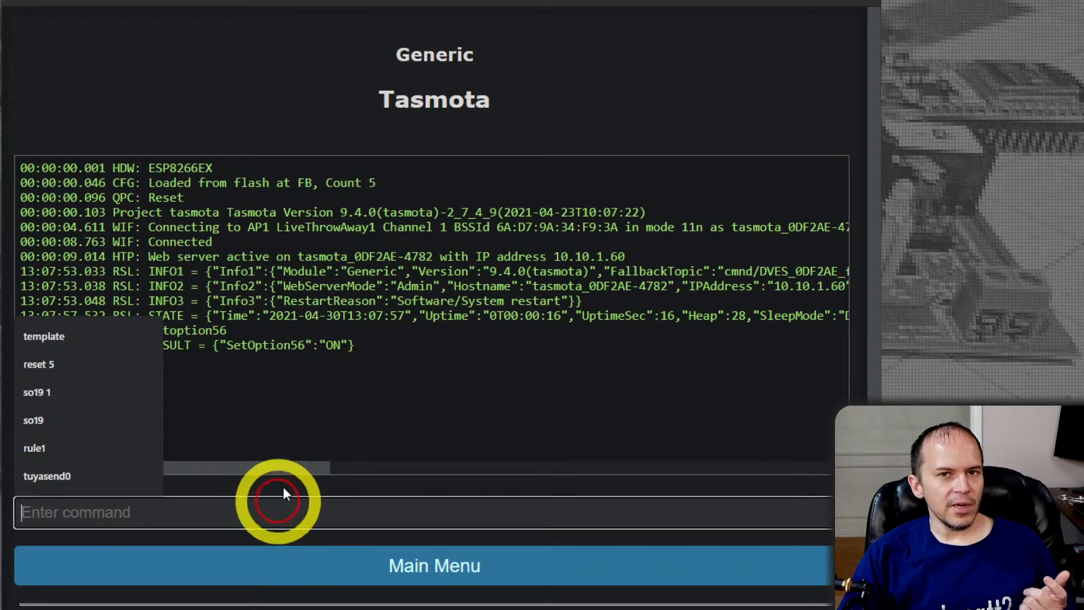
left_click(476, 348)
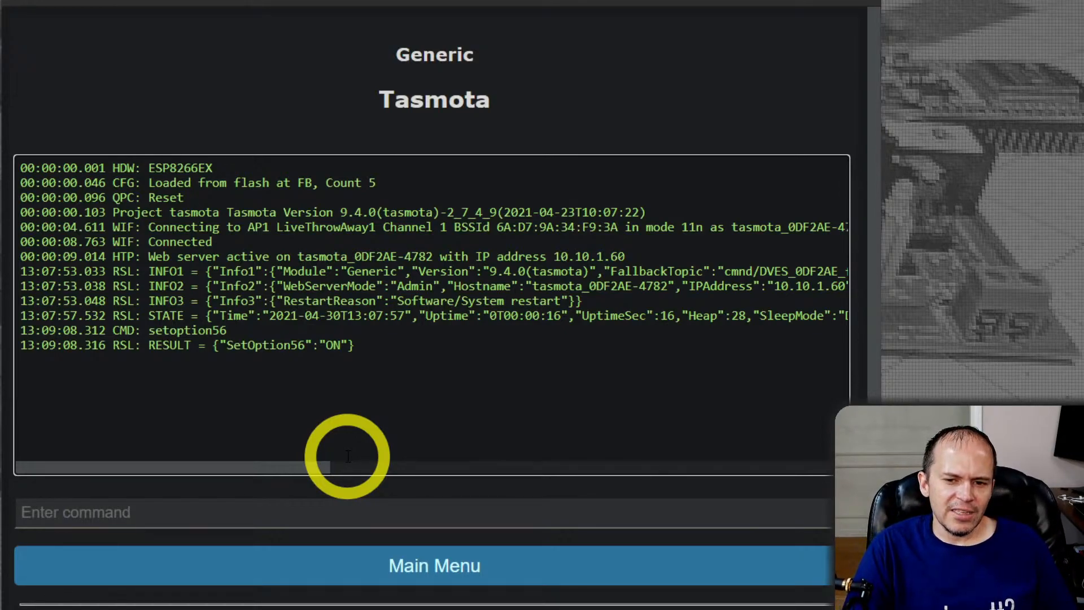
Query the device's current OTA URL in the console with the command otaurl
left_click(228, 510)
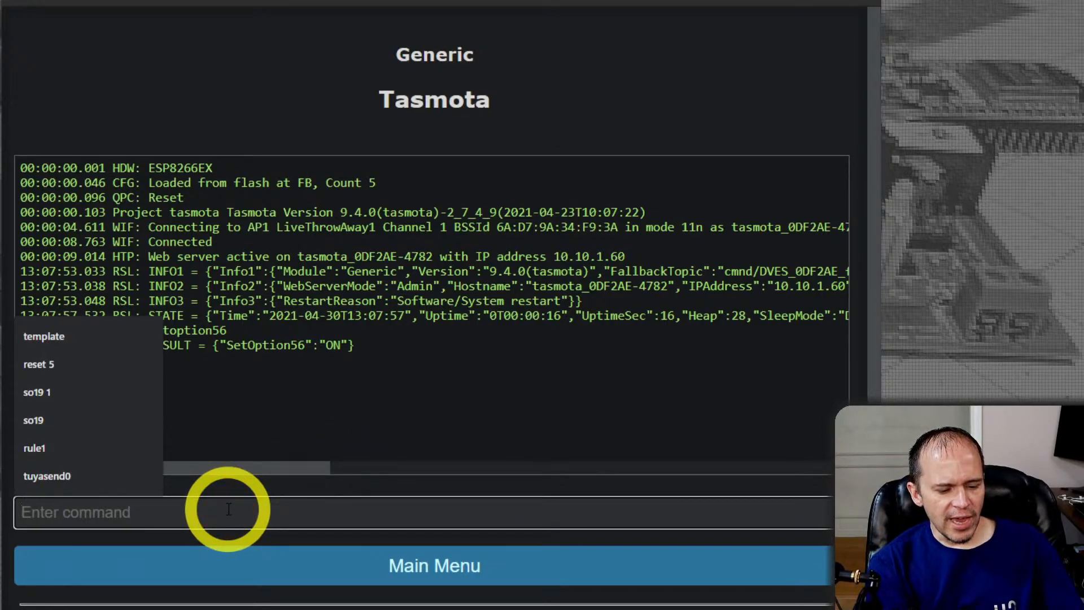
type("otaurl")
key("Return")
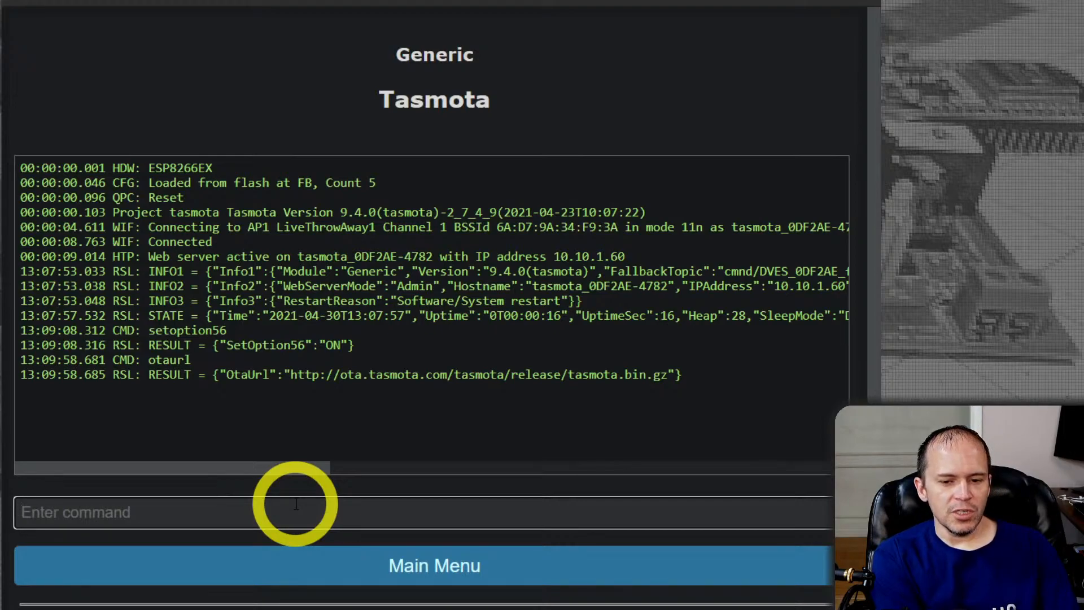
type("cmnd/LivingRoomLamp/otaurl http://192.168.1.10:500/mytaz.bin")
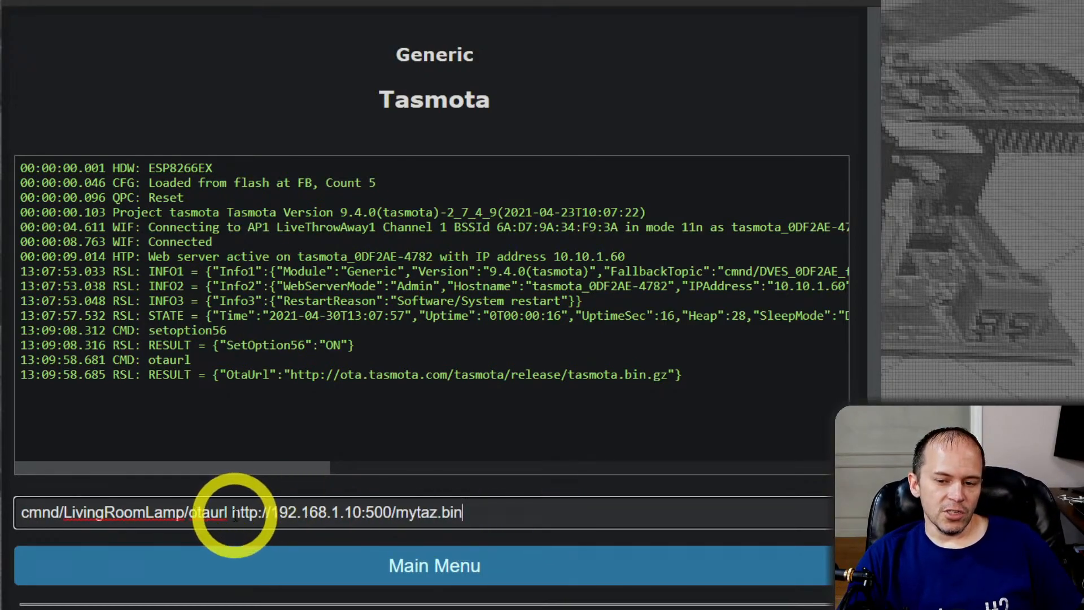
left_click_drag(228, 512, 21, 512)
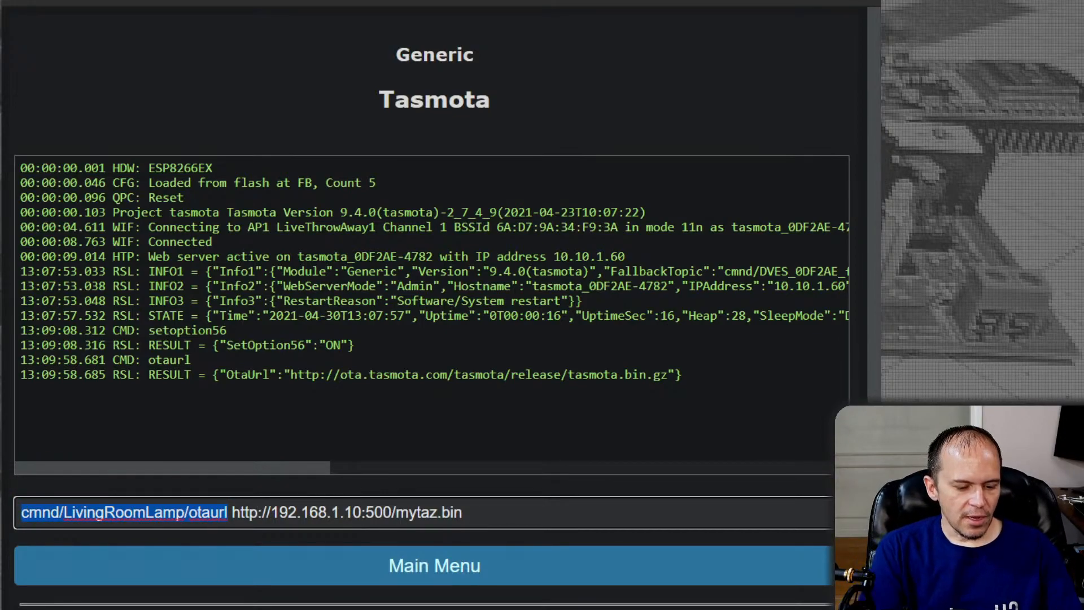
type("otaurl")
key("Return")
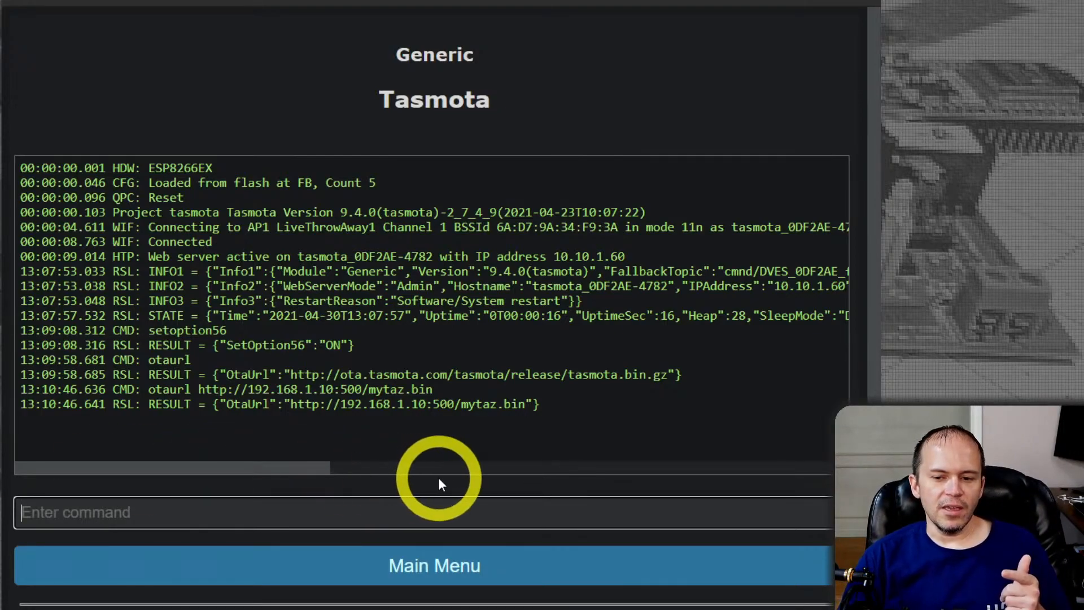
Highlight the OTA Url value on the device's Firmware Upgrade page and return to the main page
left_click(421, 570)
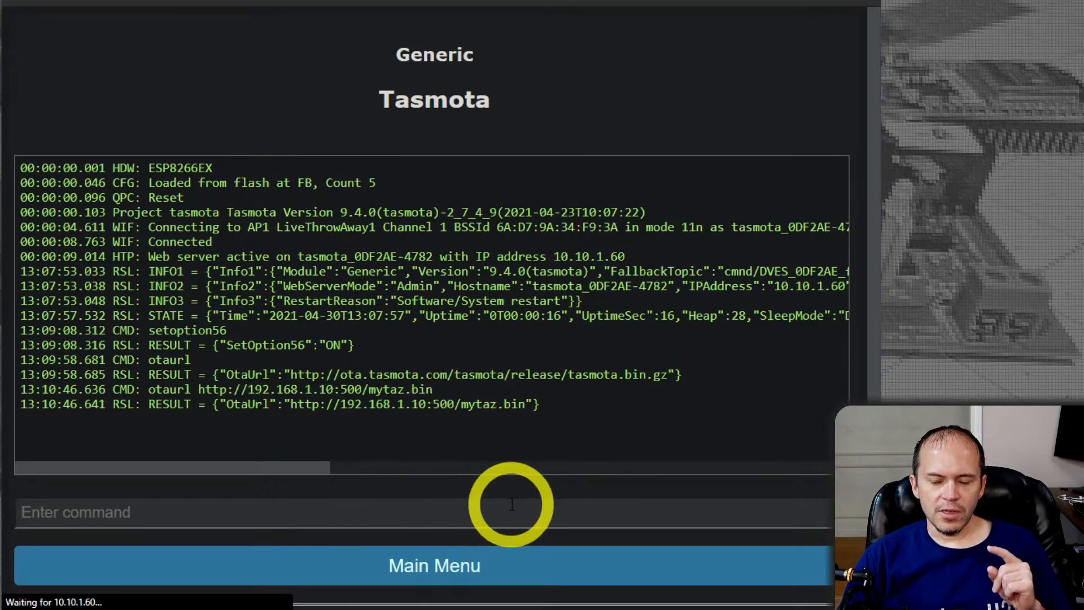
left_click(437, 266)
left_click(552, 217)
left_click_drag(552, 216, 230, 213)
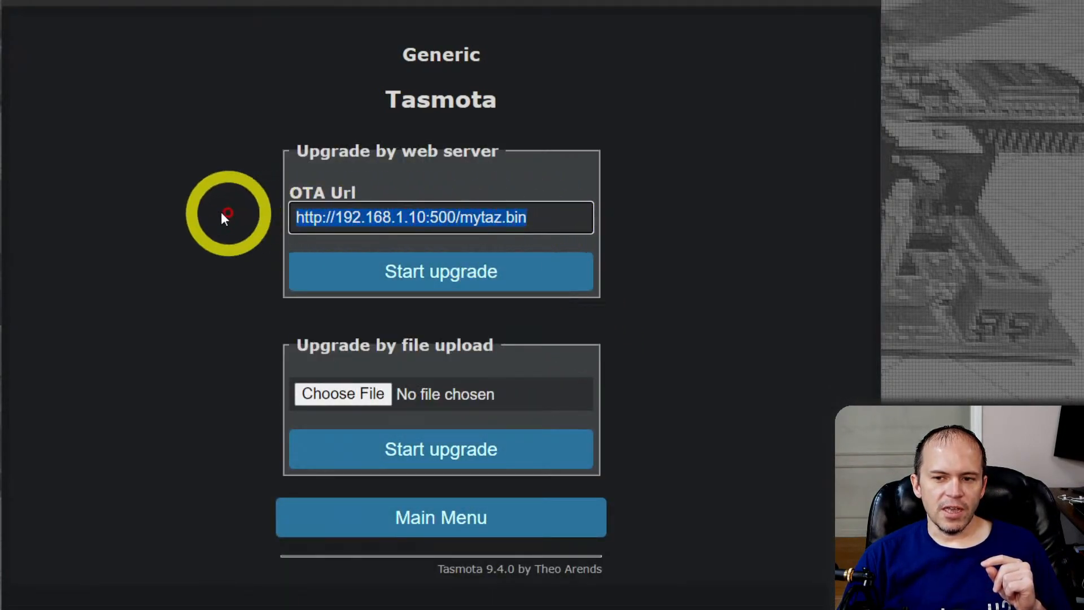
left_click(131, 339)
left_click(435, 516)
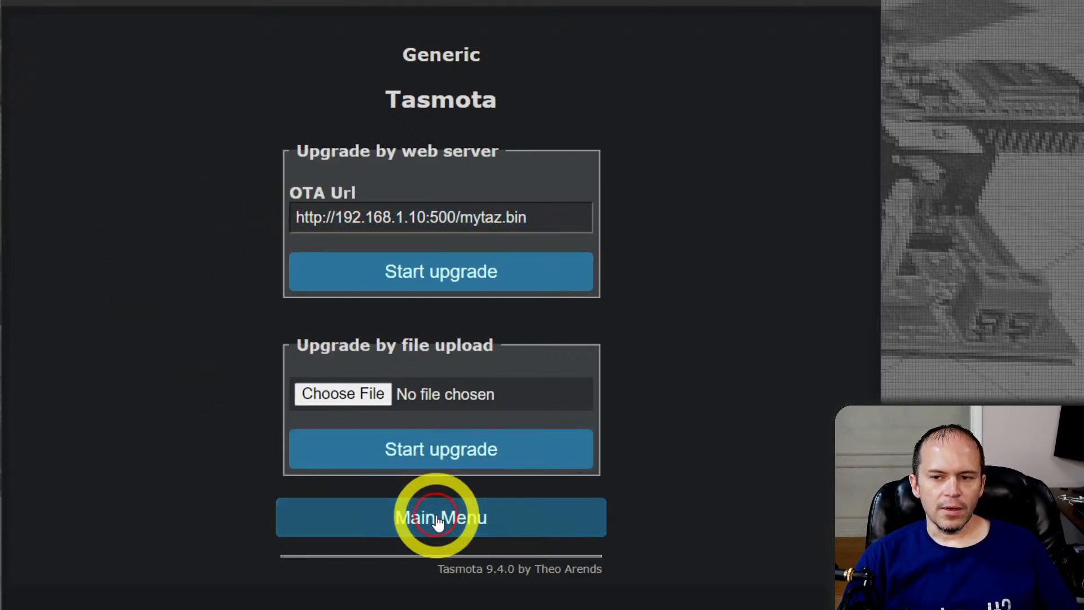
Start the OTA upgrade from the device's console with the command upgrade 1 and highlight the upgrade result in the log
left_click(401, 325)
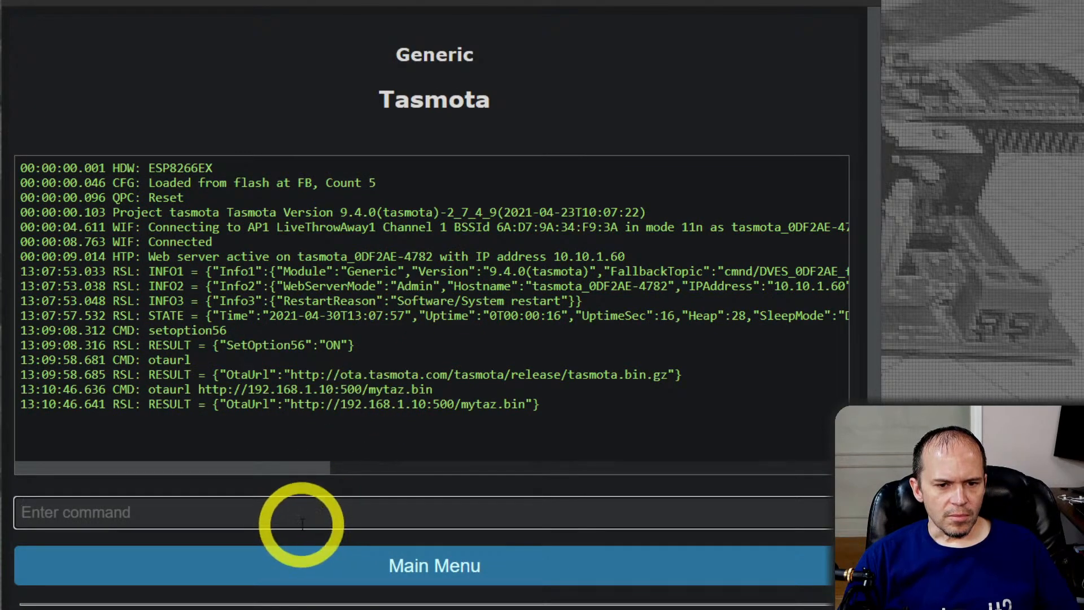
left_click(247, 517)
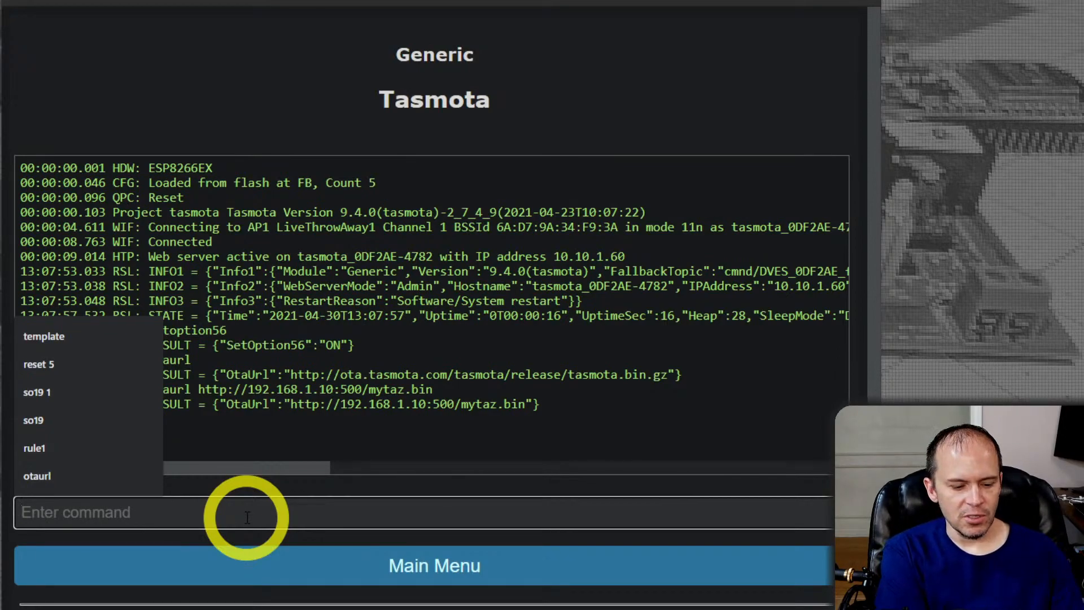
type("upgrade 1")
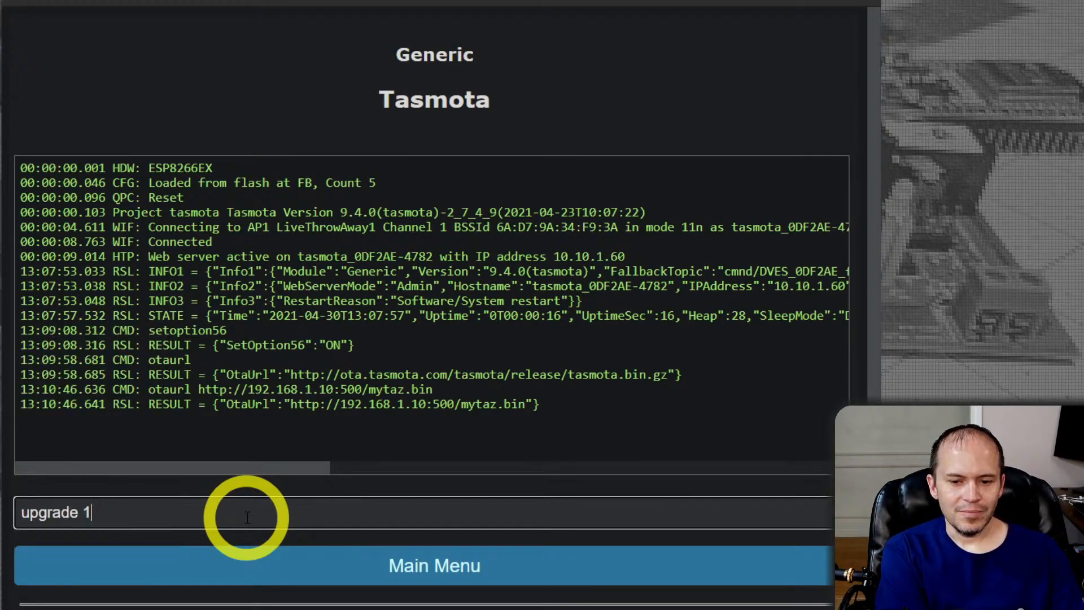
key("Return")
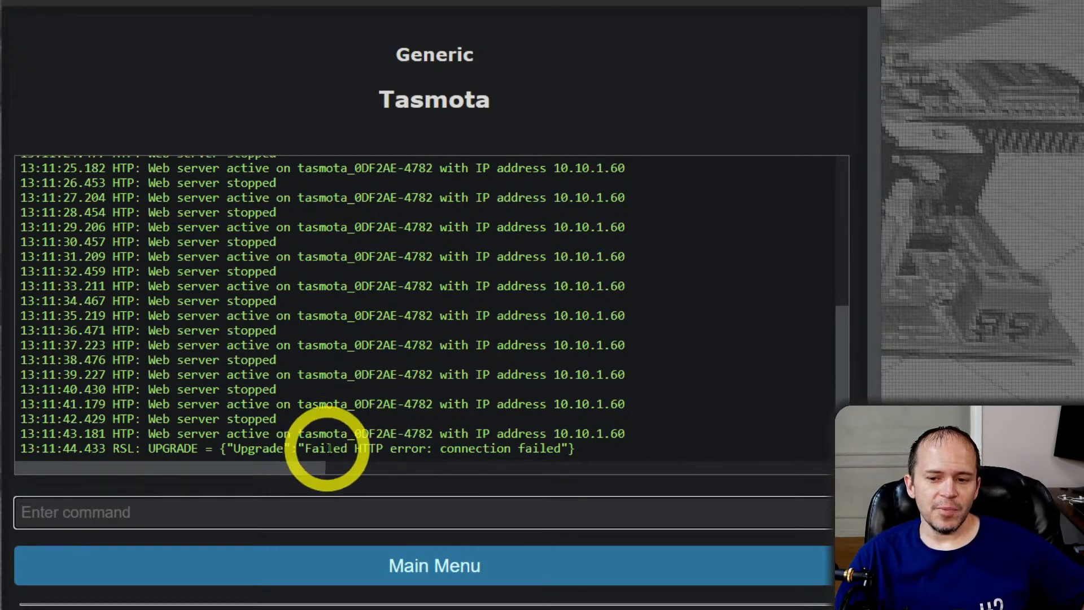
left_click_drag(286, 448, 610, 444)
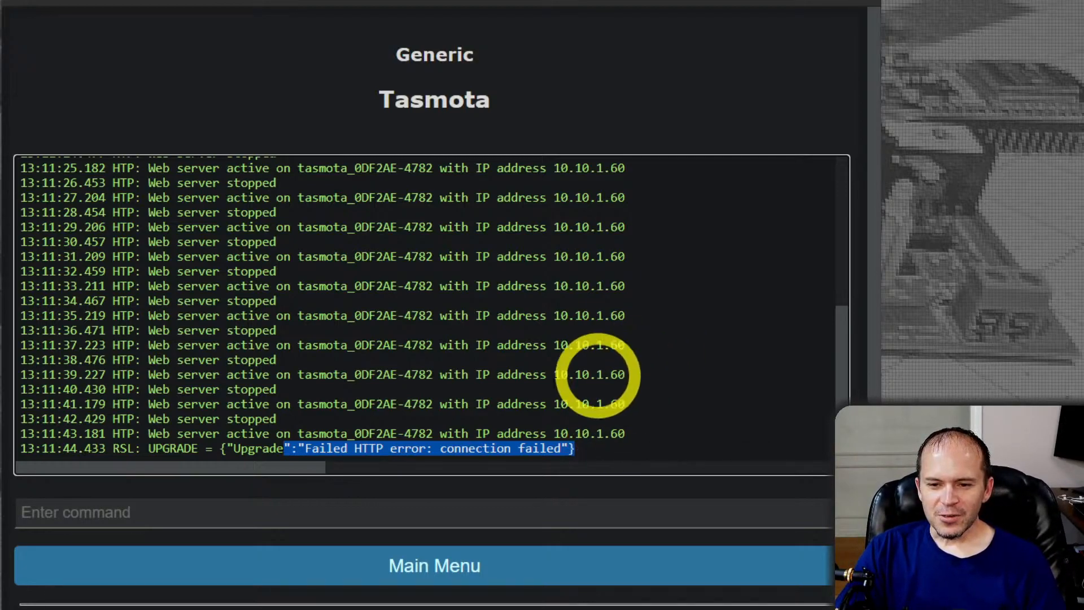
left_click(391, 344)
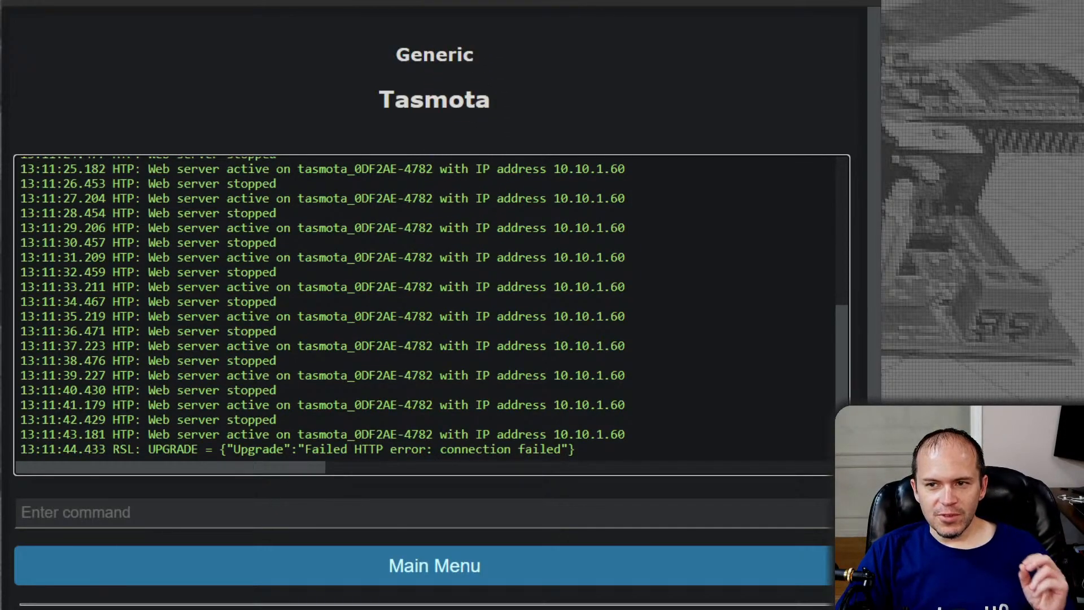
Open the Commands page of the Tasmota documentation site
left_click(491, 0)
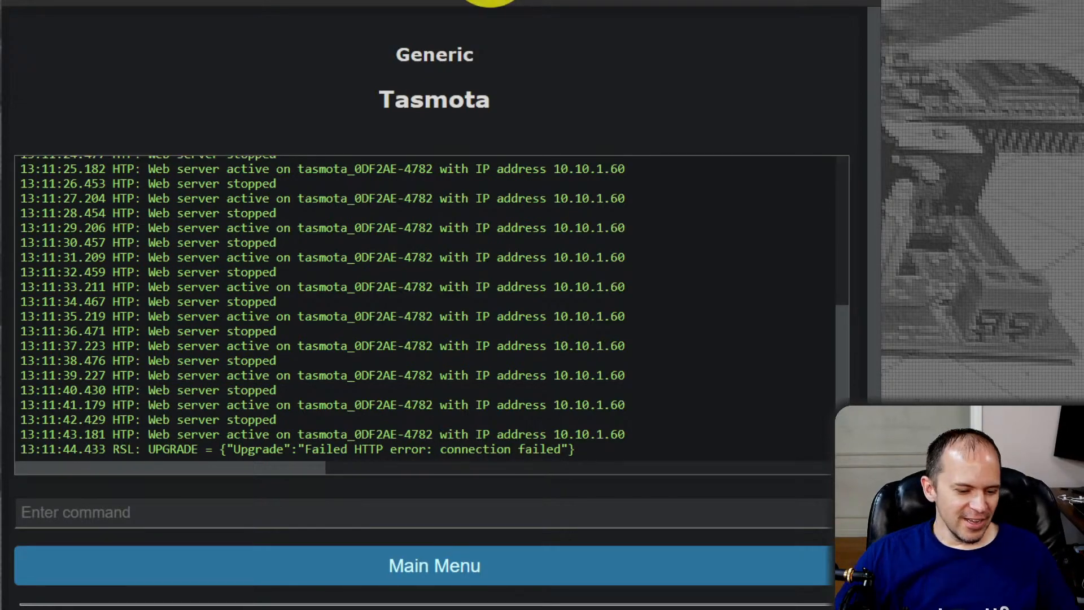
type("tasmo")
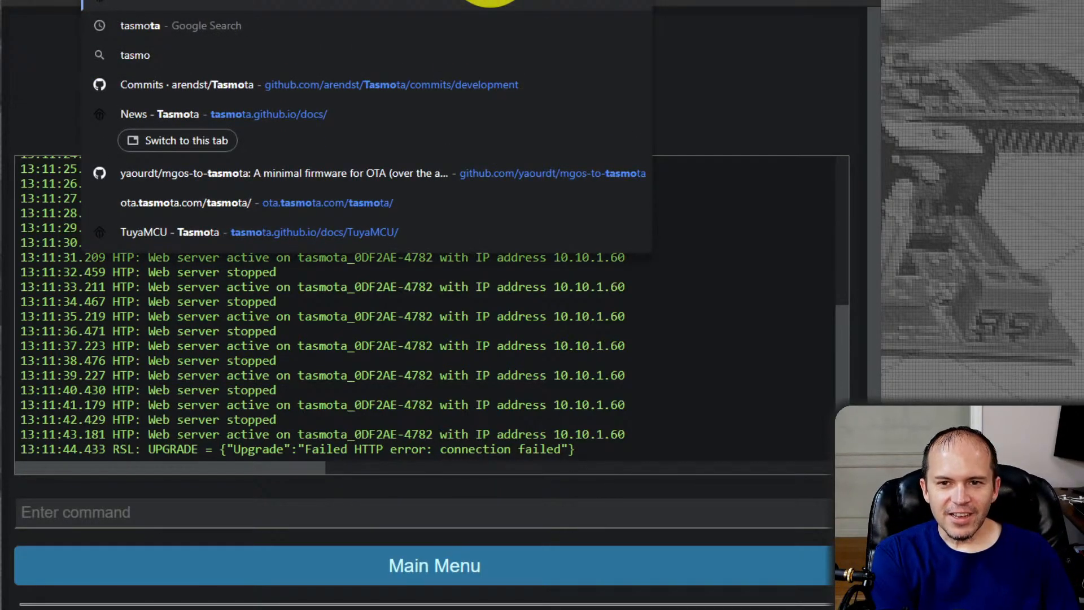
key("Return")
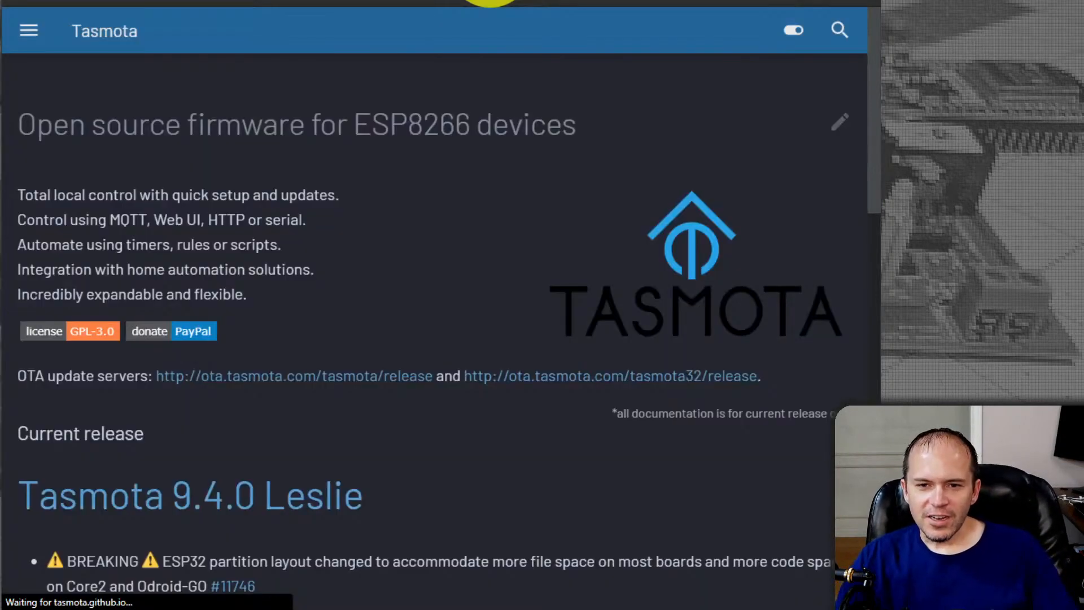
left_click(29, 31)
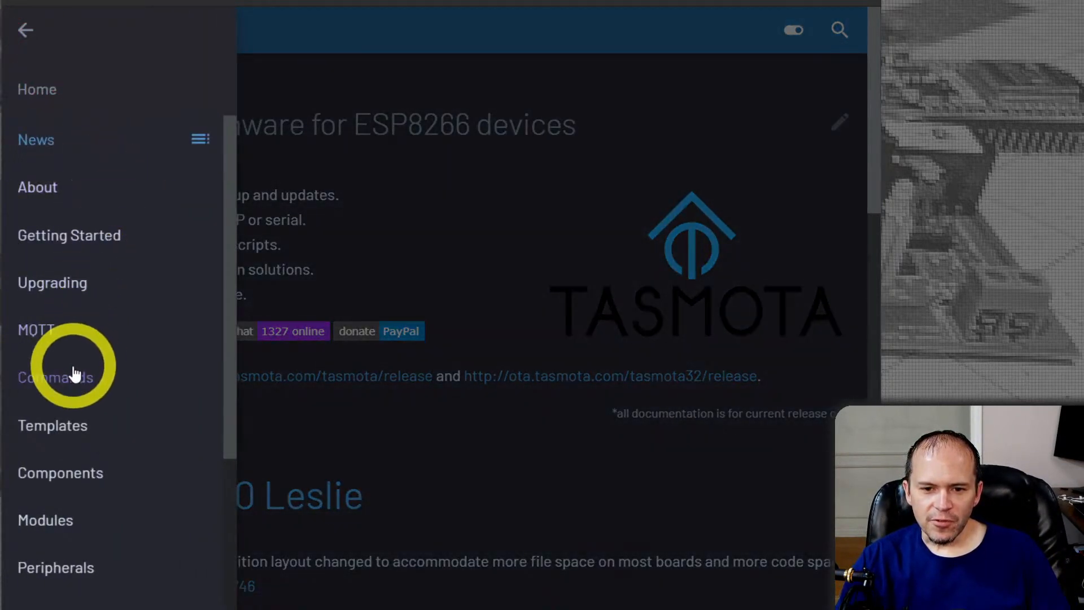
left_click(68, 378)
Examine how commands are issued and the command reference tables in the Tasmota documentation, then return to the page's beginning
scroll(298, 362, "down", 15)
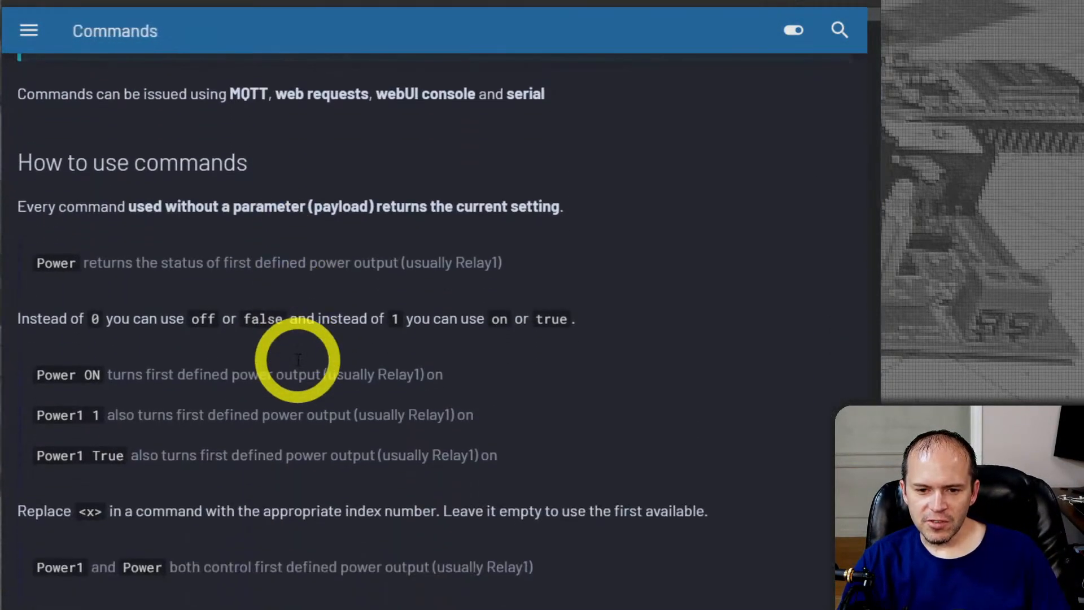
scroll(389, 415, "down", 20)
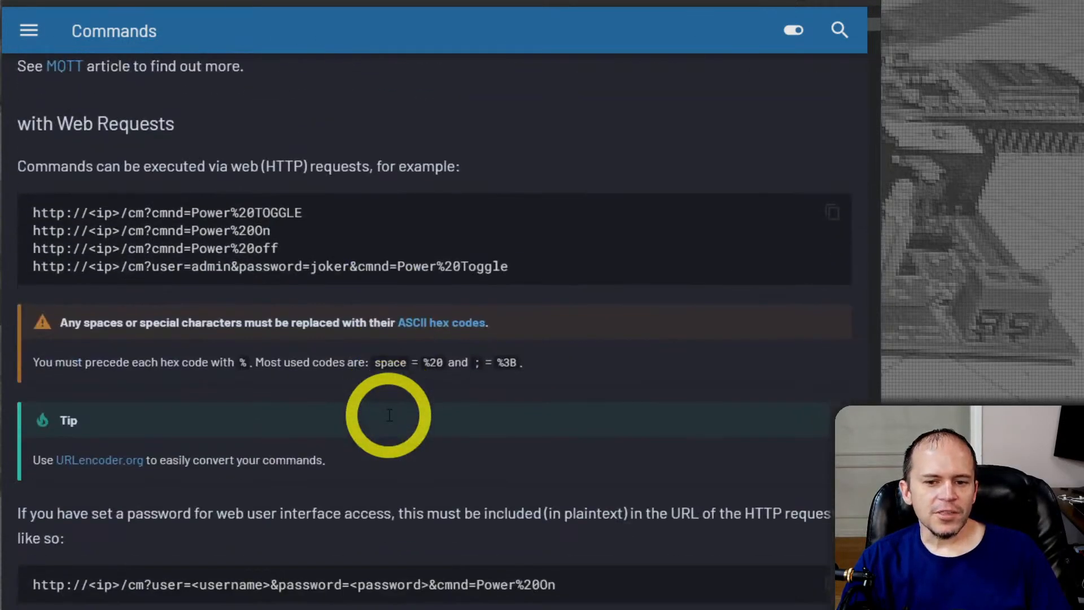
scroll(385, 418, "down", 15)
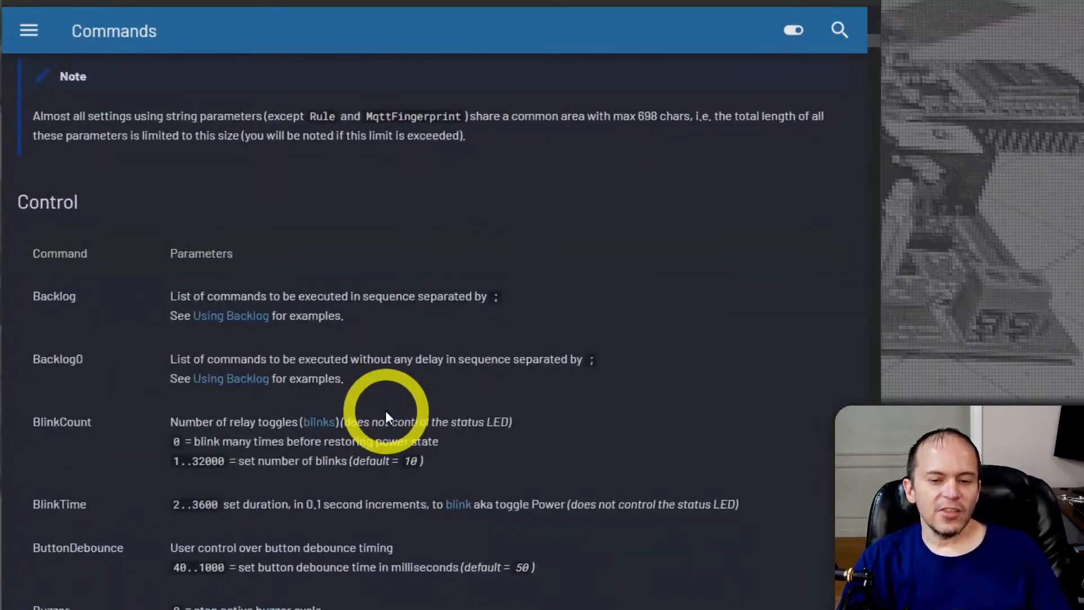
scroll(382, 416, "up", 5)
scroll(380, 409, "down", 15)
scroll(383, 401, "down", 15)
scroll(381, 405, "down", 15)
scroll(381, 392, "down", 20)
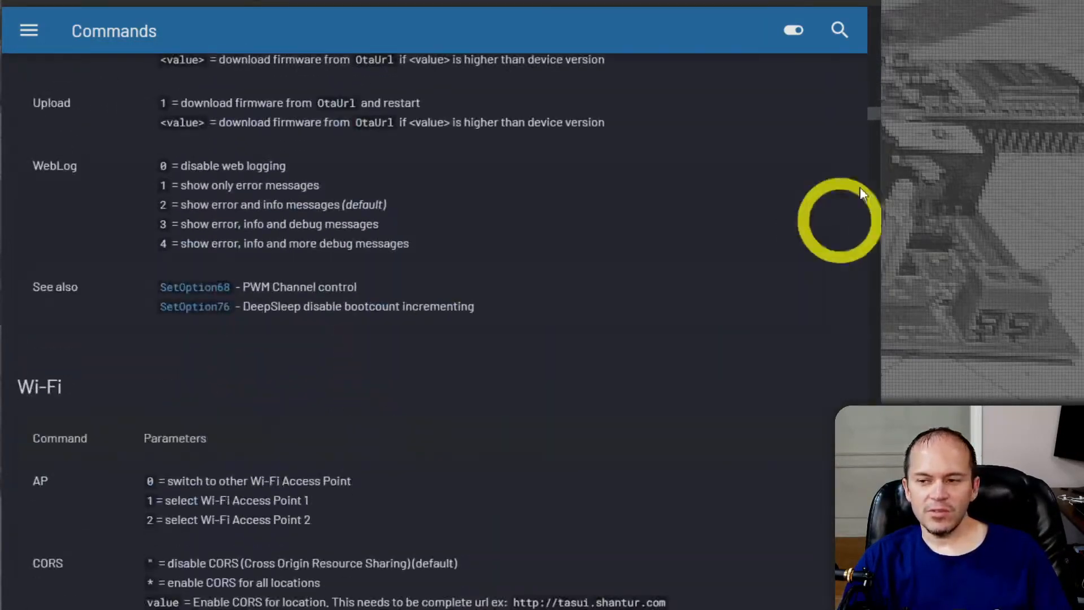
left_click_drag(873, 113, 835, 10)
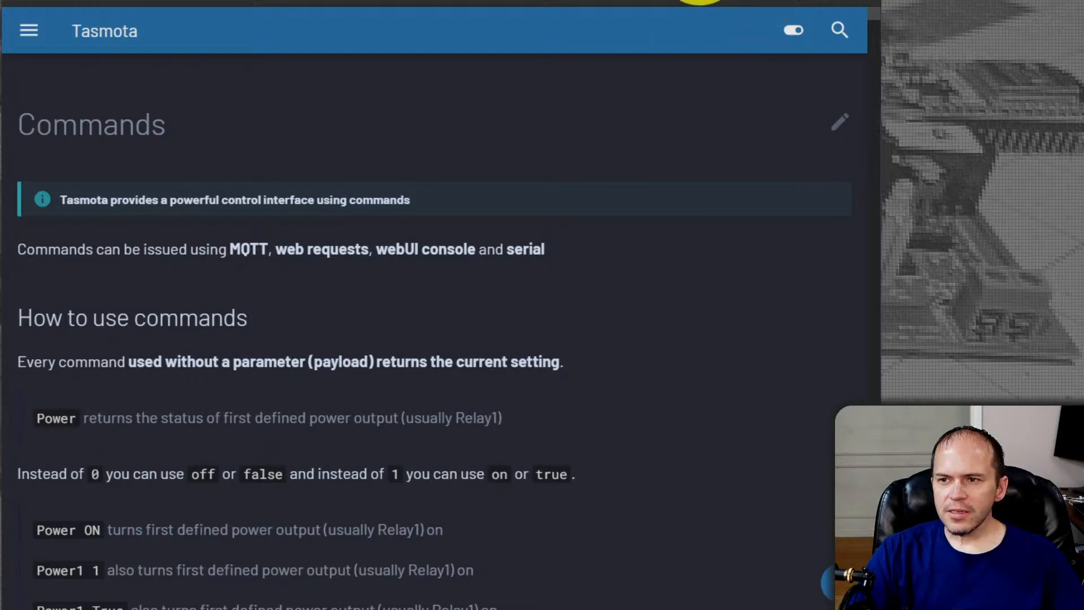
Search Google for Lanbon L8 in a new browser tab
key("ctrl+t")
left_click(537, 0)
type("lanbon l8")
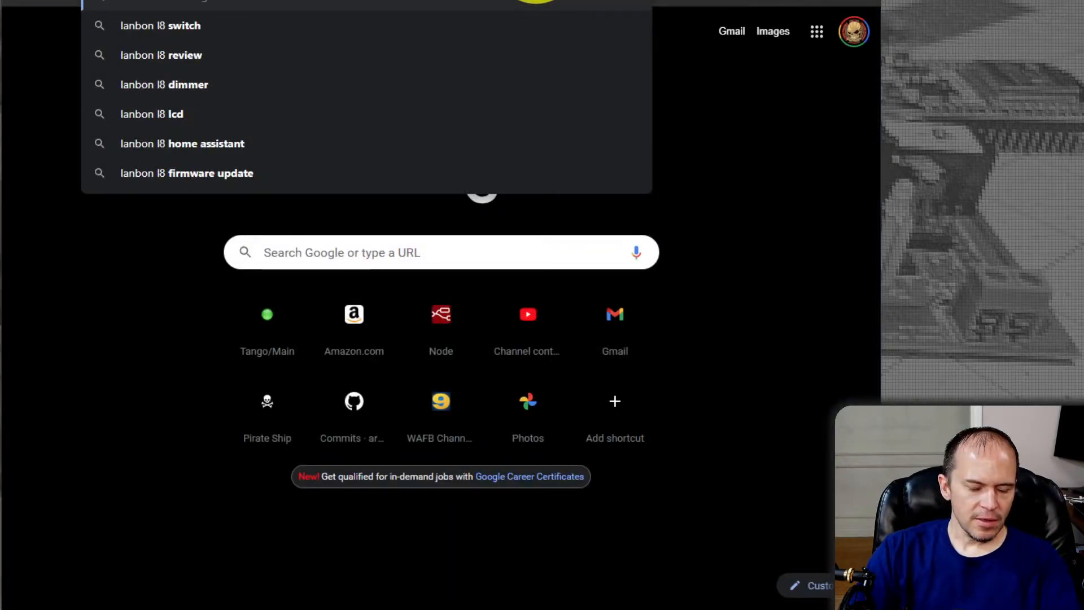
key("Return")
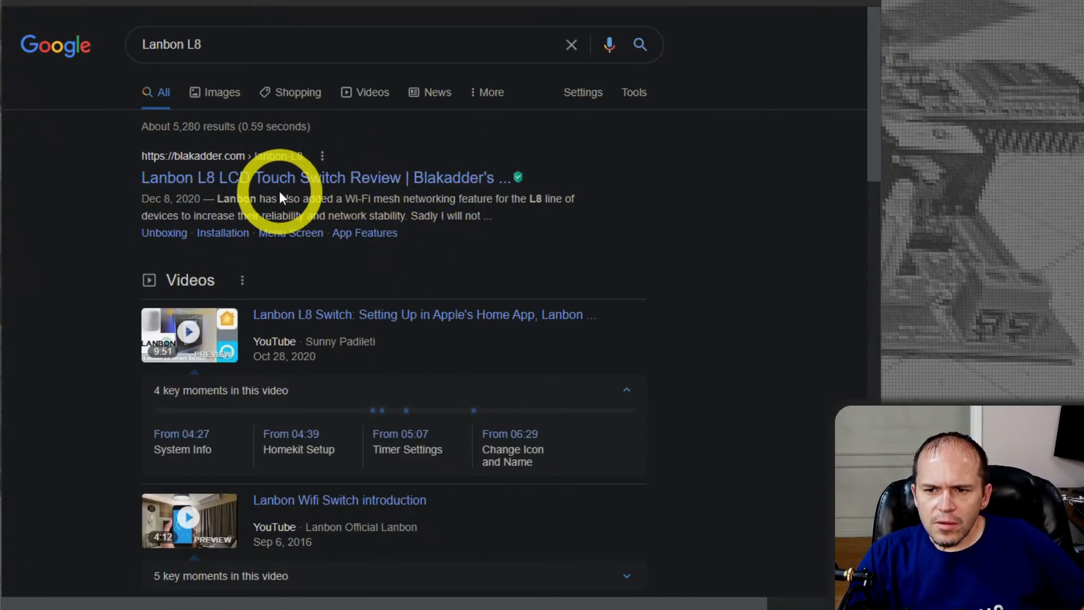
Open the Home Assistant community thread about the Lanbon L8 touch switch from the search results in a new tab
scroll(290, 205, "down", 1)
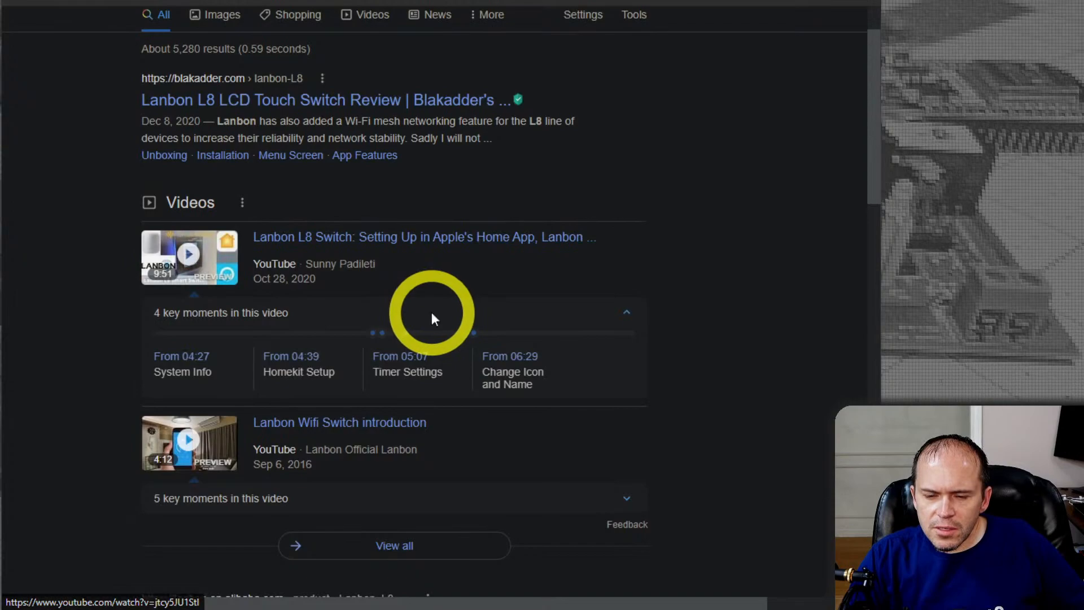
scroll(433, 319, "down", 1)
scroll(433, 319, "down", 4)
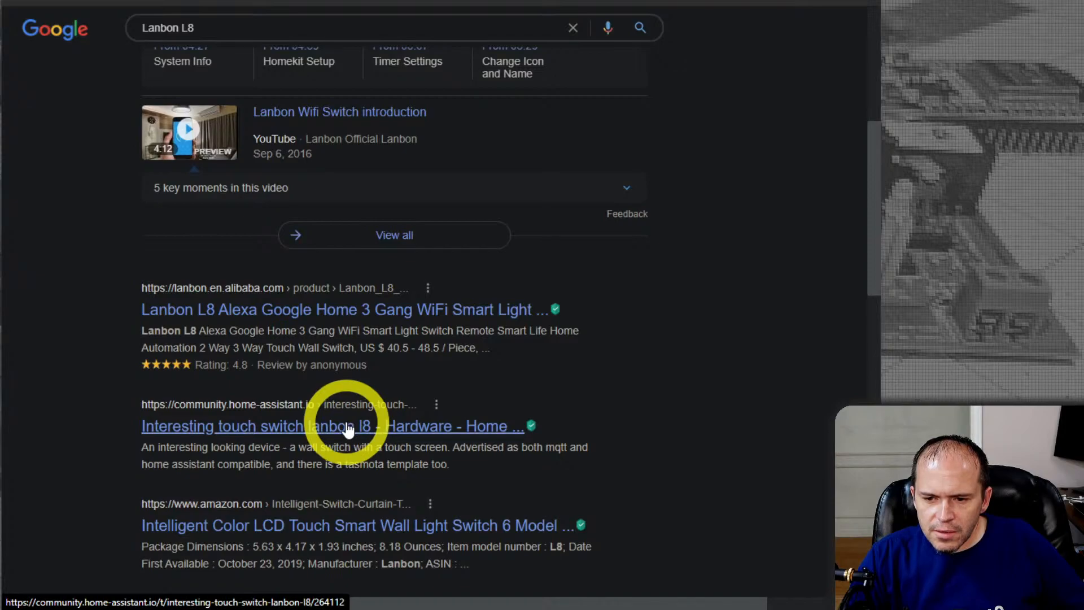
scroll(347, 429, "down", 1)
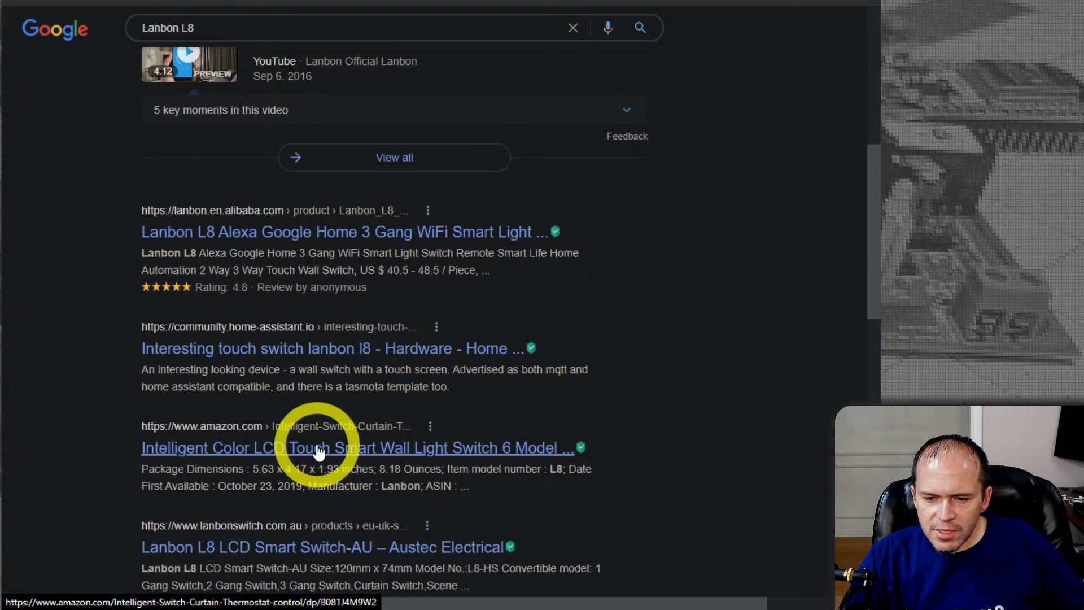
right_click(304, 346)
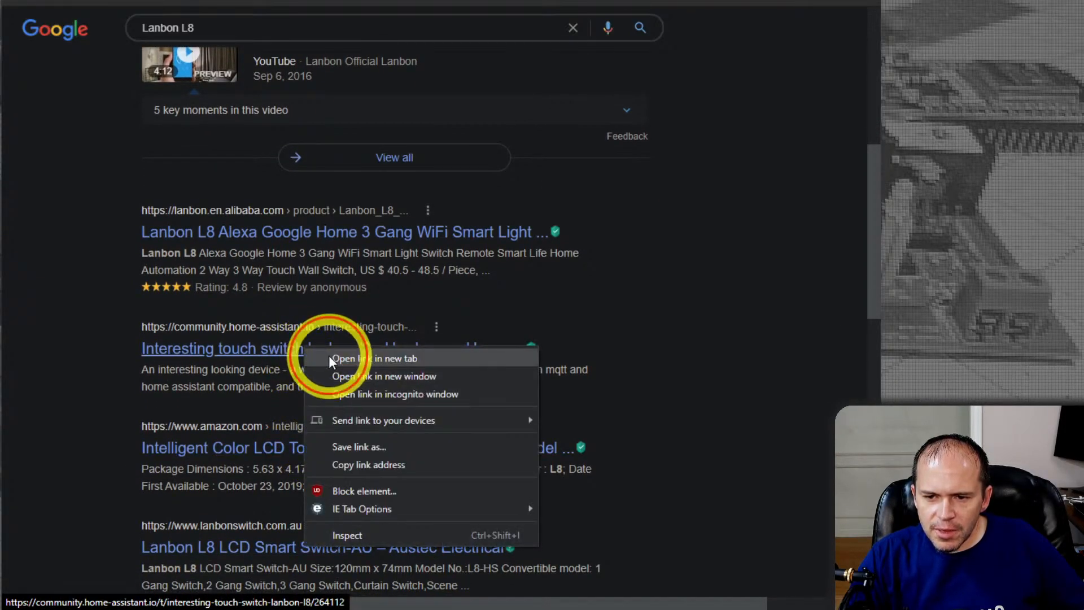
left_click(329, 356)
Open the Amazon result for the Lanbon Intelligent Color LCD Touch Smart Wall Light Switch and preview its product images
left_click(281, 449)
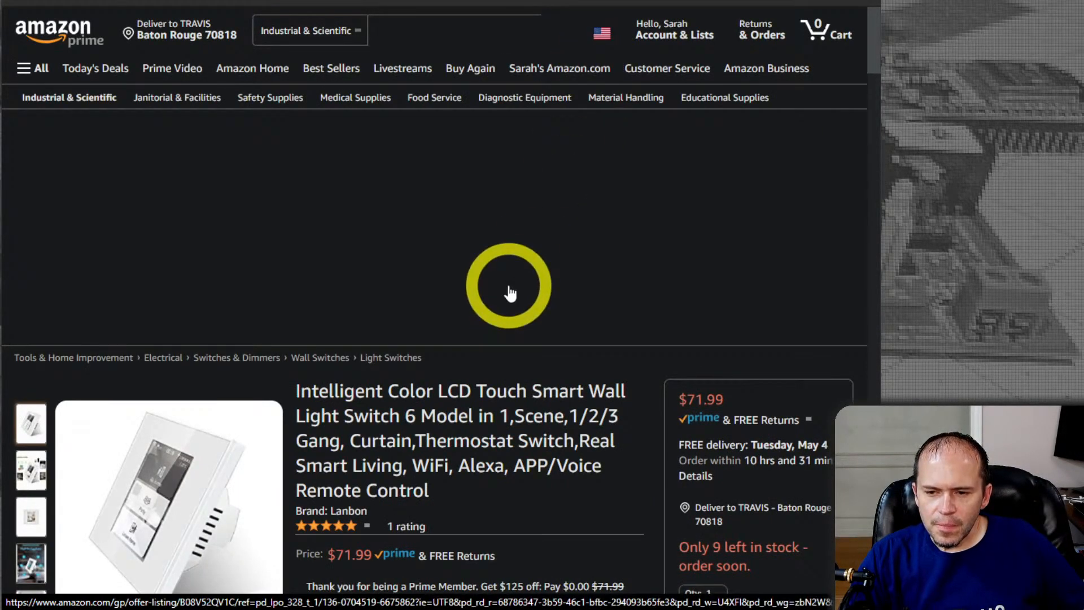
scroll(509, 287, "down", 2)
scroll(508, 285, "down", 1)
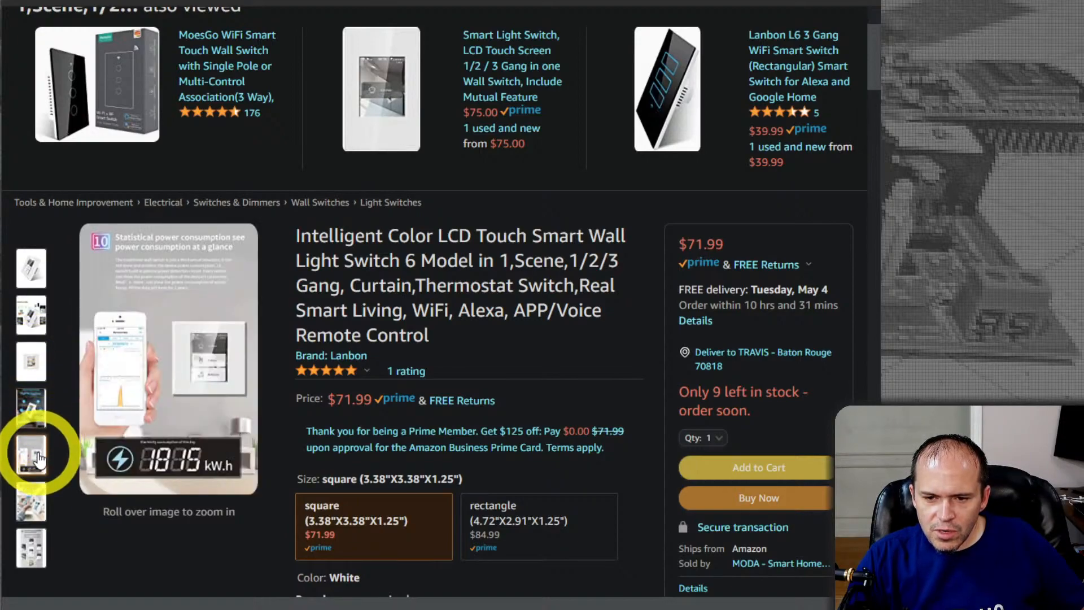
Examine the early posts of the Home Assistant community thread about flashing the Lanbon L8 with alternative firmware
left_click(533, 7)
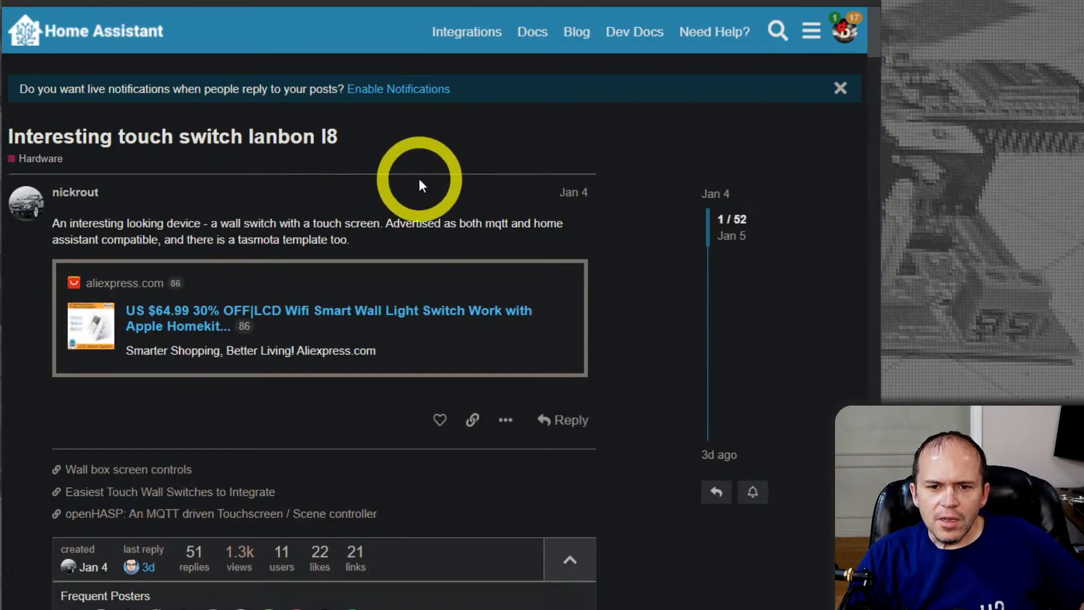
scroll(419, 178, "down", 2)
scroll(422, 259, "down", 10)
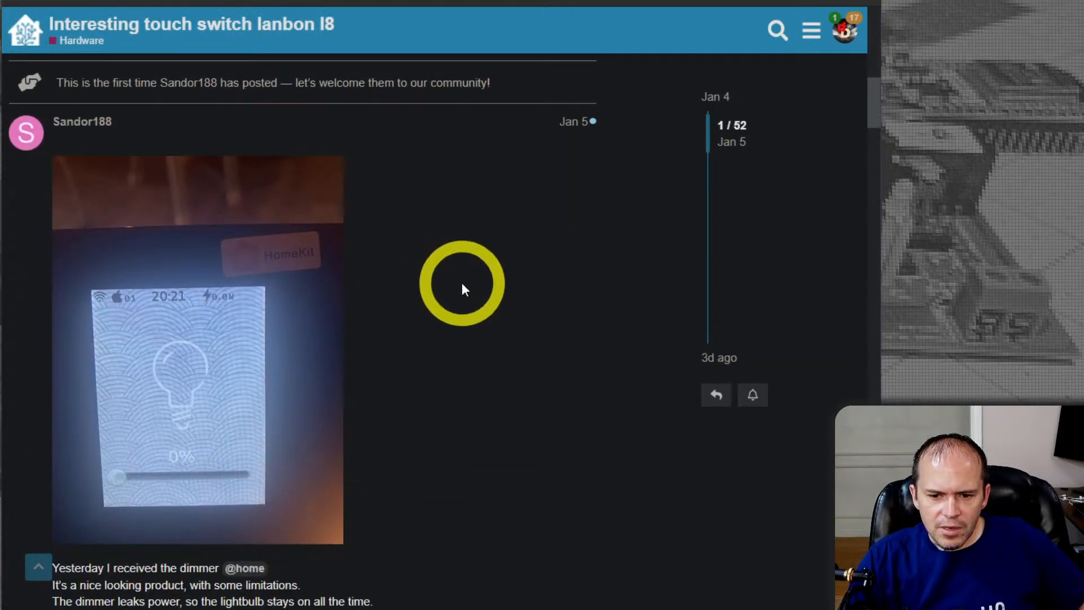
scroll(462, 283, "down", 12)
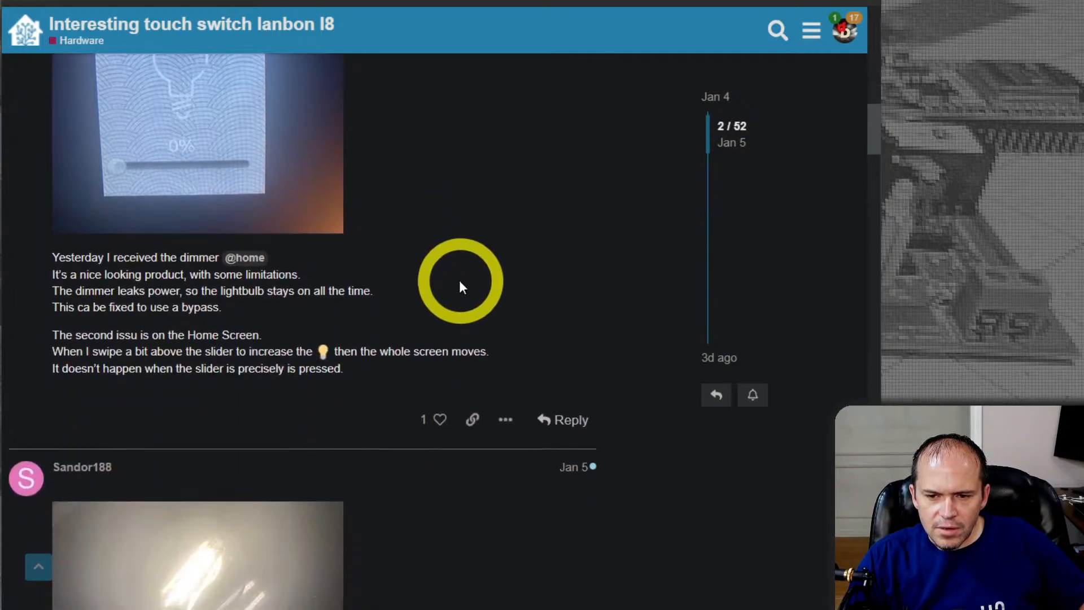
scroll(459, 278, "down", 9)
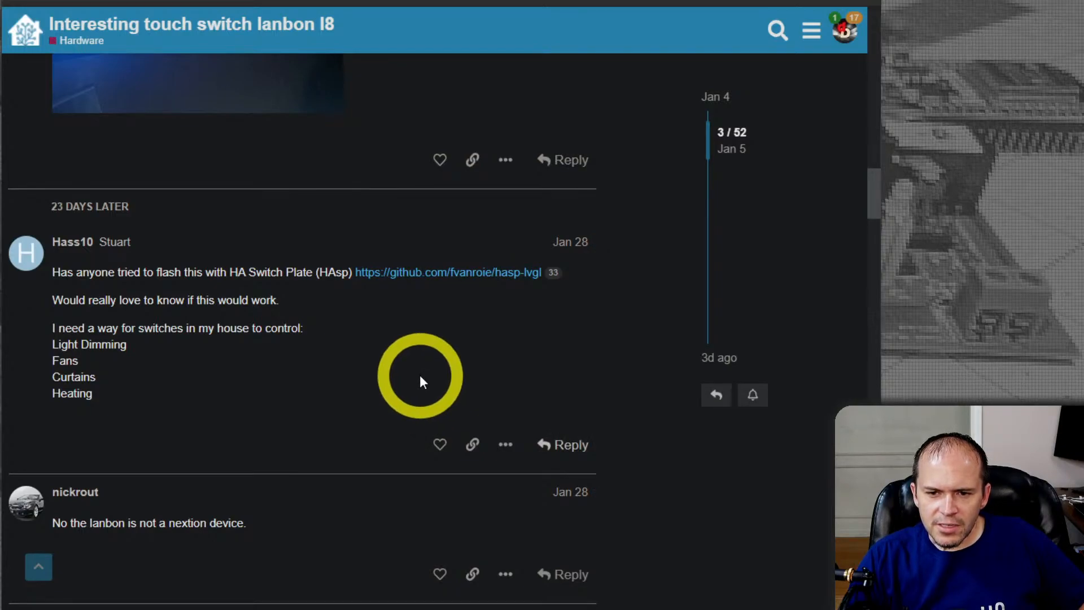
scroll(420, 376, "down", 4)
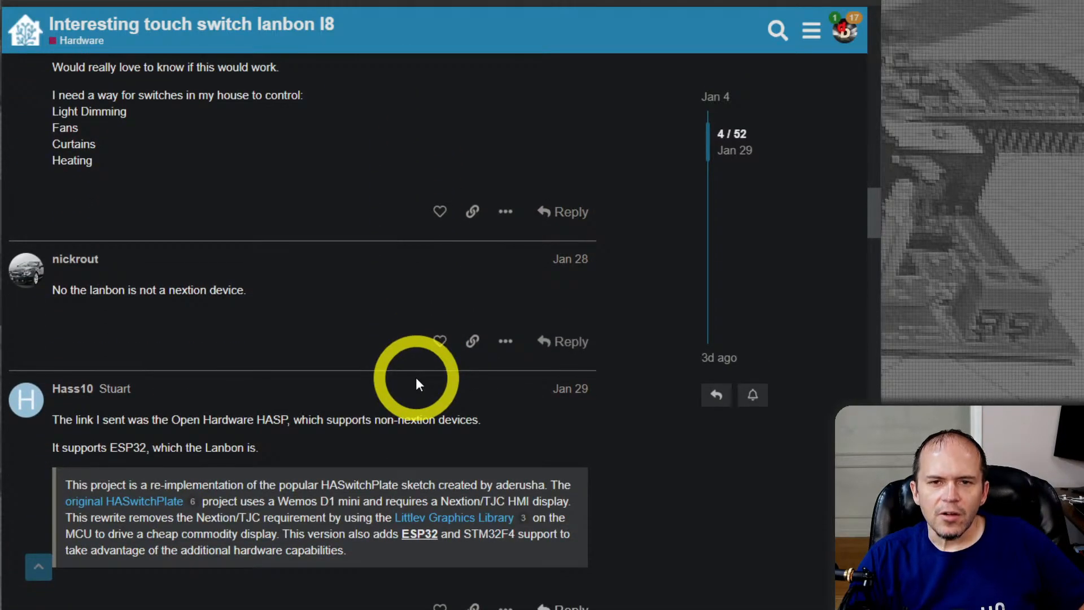
scroll(416, 379, "down", 3)
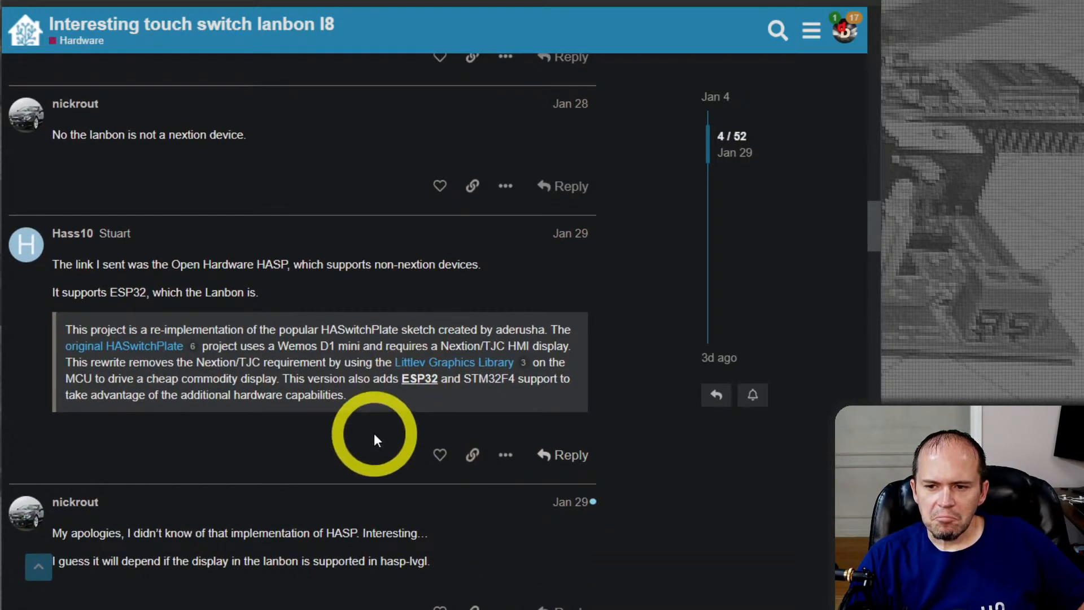
scroll(374, 440, "down", 7)
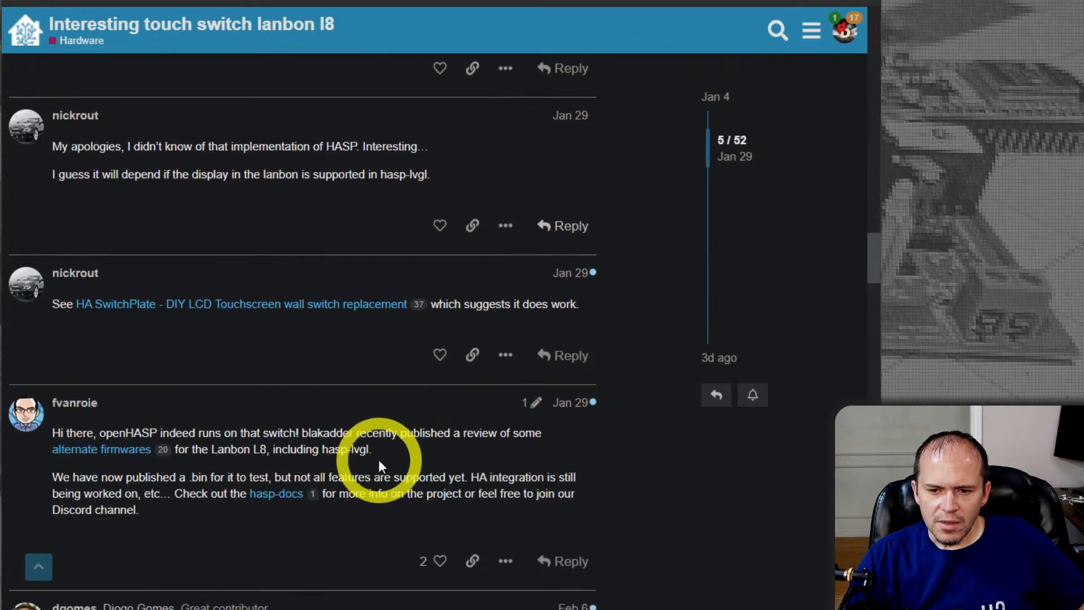
scroll(378, 459, "down", 2)
scroll(378, 459, "down", 3)
scroll(380, 467, "down", 1)
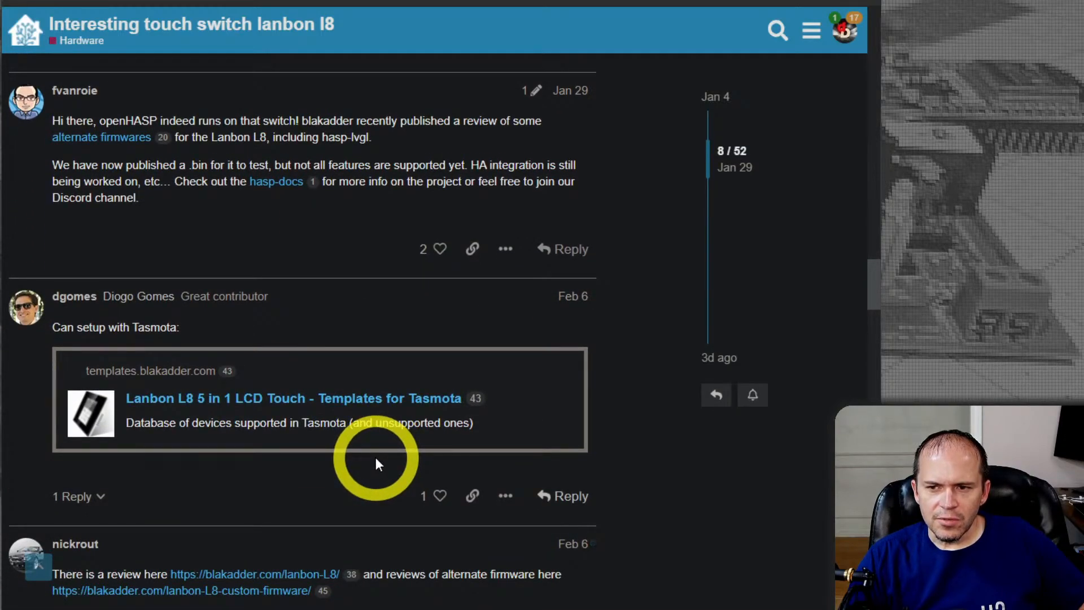
Examine the thread's photos of the wall-mounted Lanbon L8 and the posts on screen quality and the dimmer version
scroll(376, 459, "down", 2)
scroll(376, 458, "down", 2)
scroll(376, 460, "down", 8)
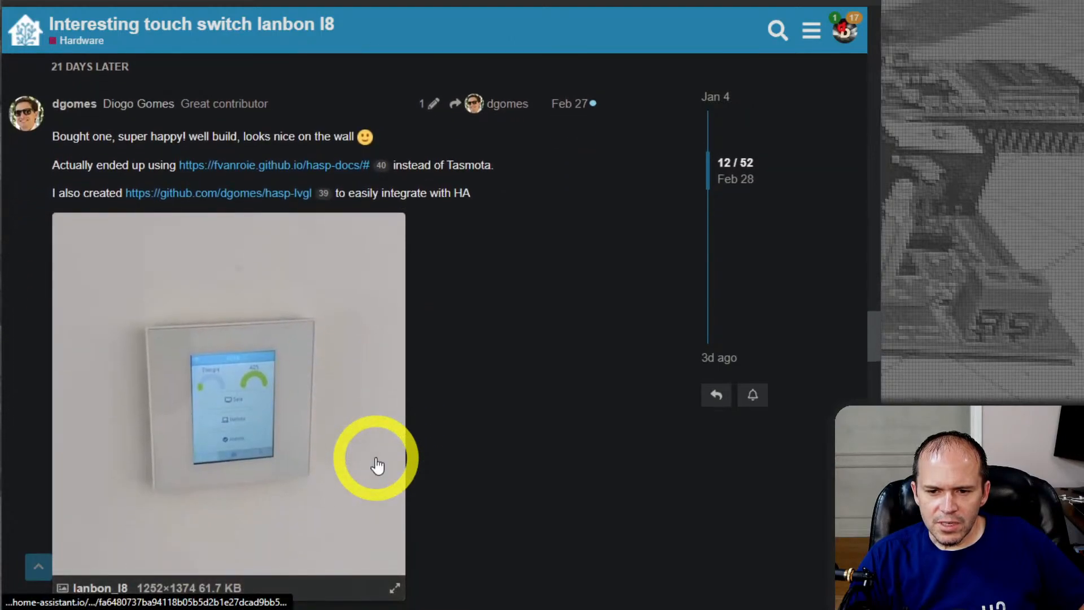
scroll(377, 464, "down", 2)
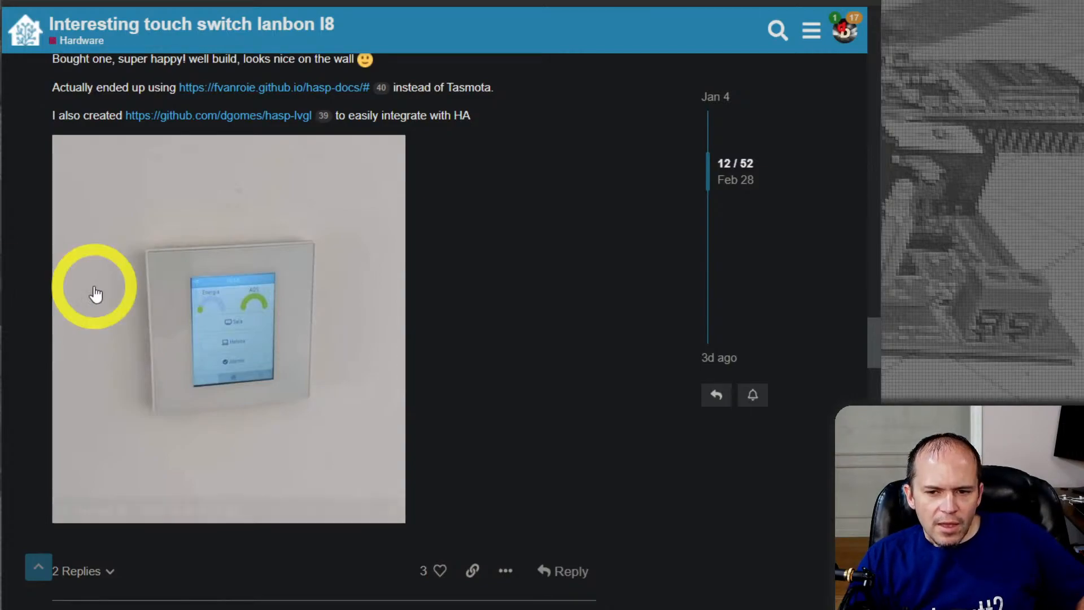
scroll(232, 310, "down", 4)
scroll(338, 319, "down", 12)
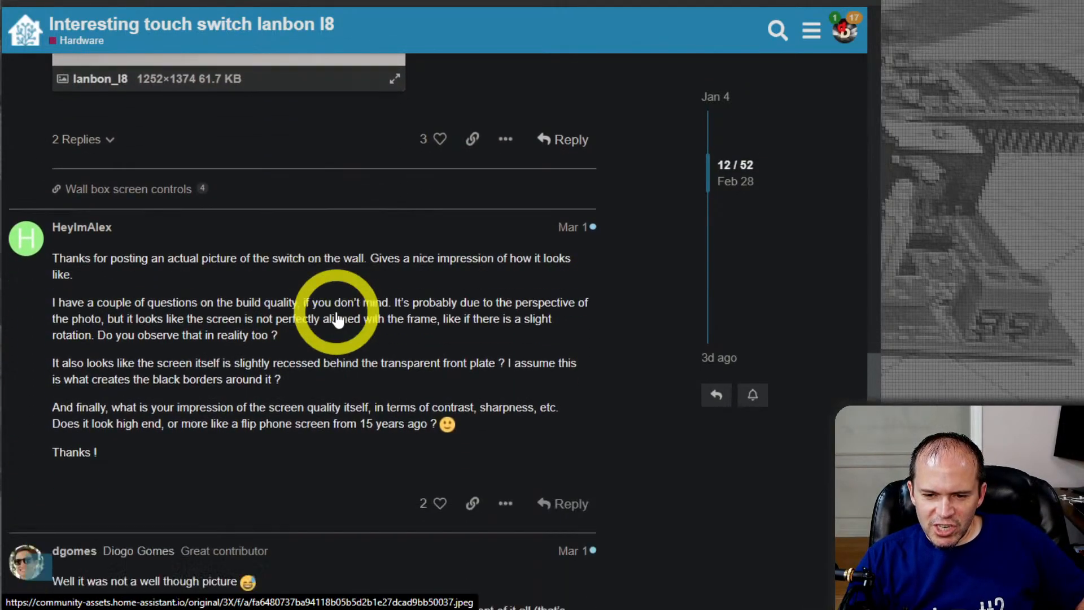
scroll(337, 319, "down", 3)
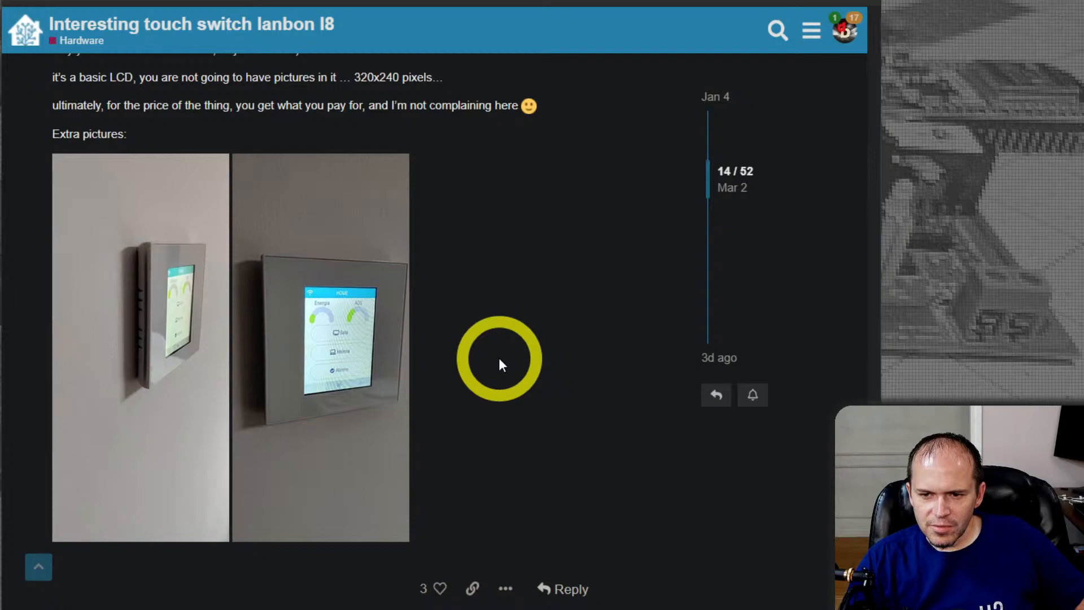
scroll(500, 360, "down", 8)
scroll(499, 358, "down", 3)
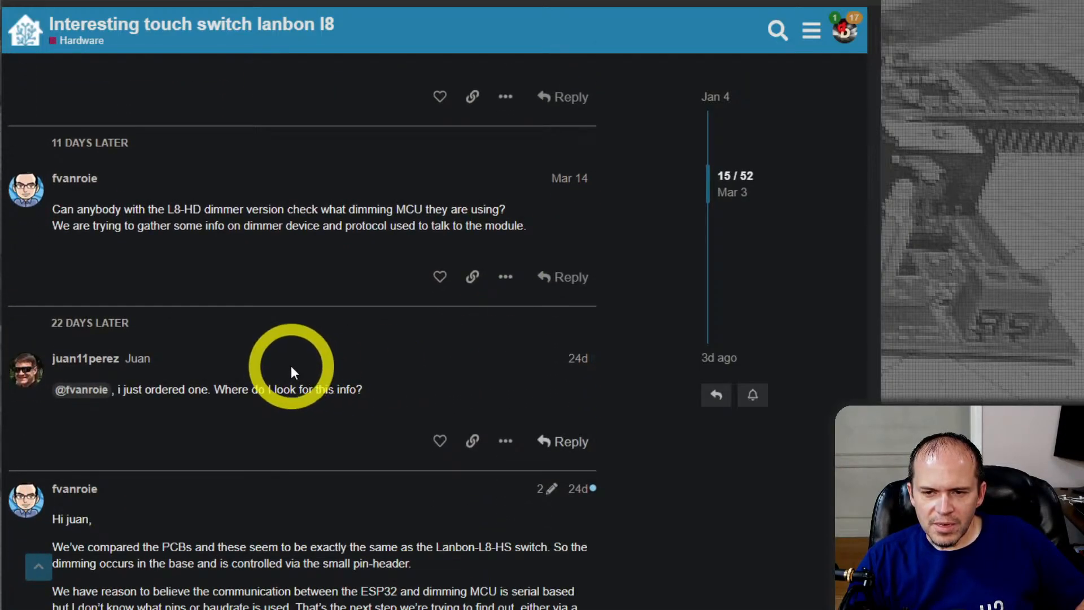
scroll(260, 340, "down", 1)
scroll(256, 337, "down", 3)
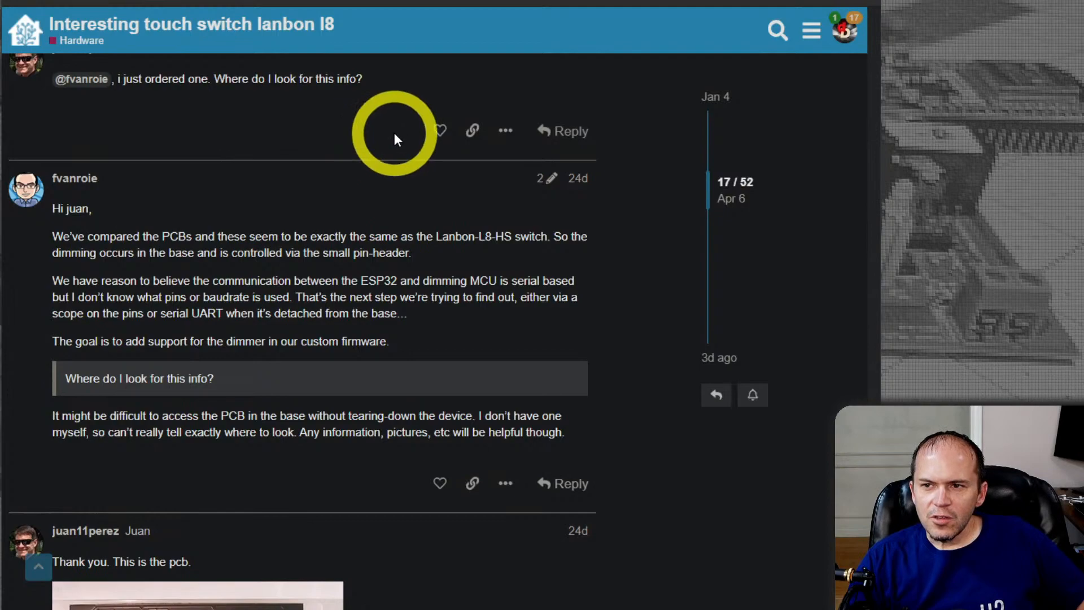
Return to the Amazon listing, select the rectangle (4.72"X2.91"X1.25") size and preview that version's product images
left_click(576, 1)
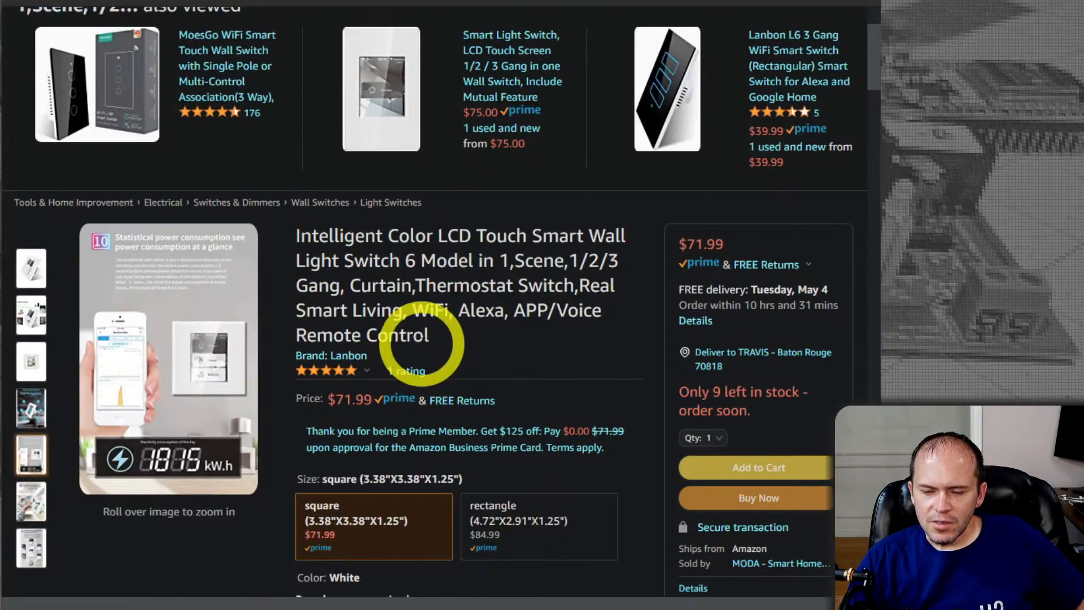
scroll(418, 330, "down", 1)
left_click(509, 462)
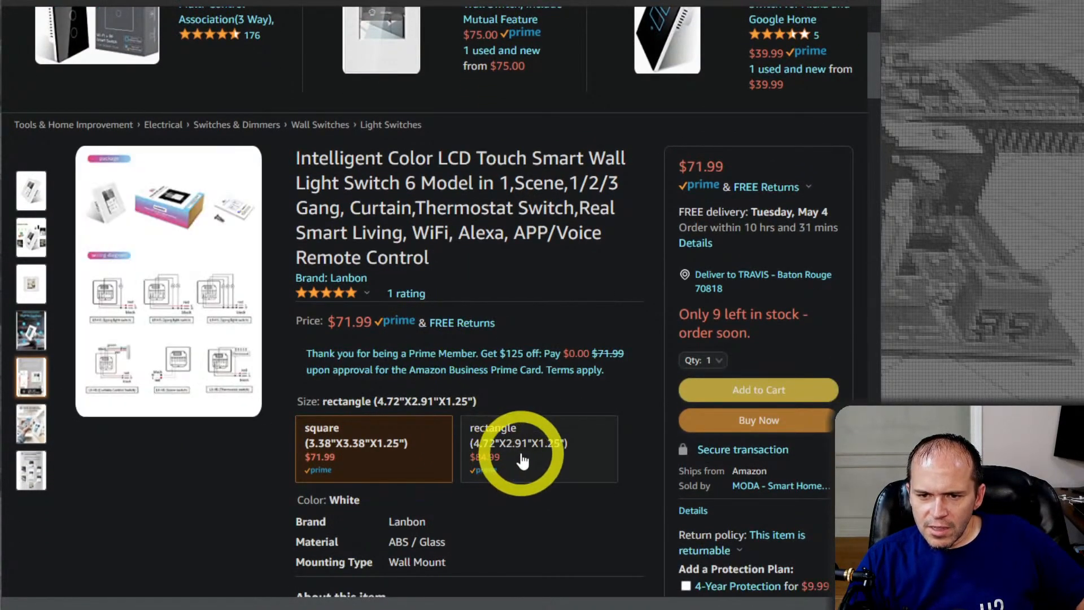
left_click(523, 461)
mouse_move(32, 244)
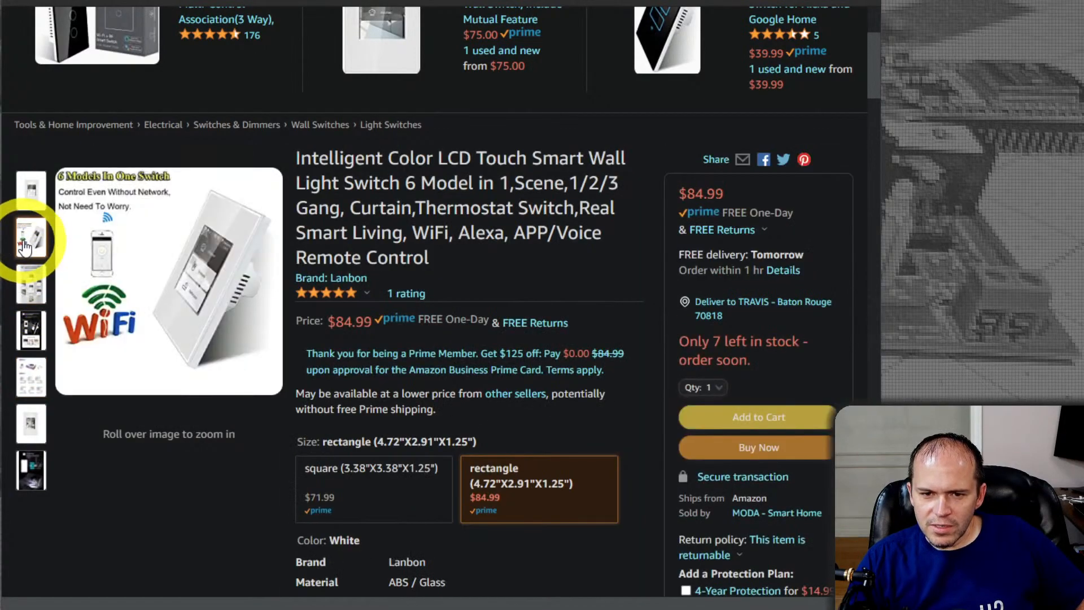
mouse_move(29, 290)
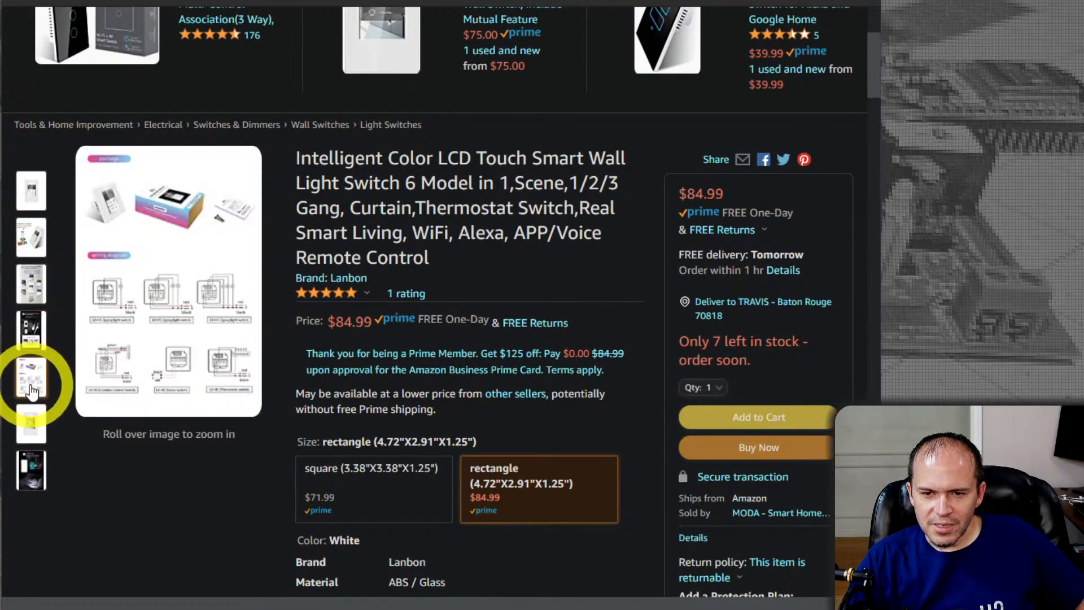
mouse_move(31, 432)
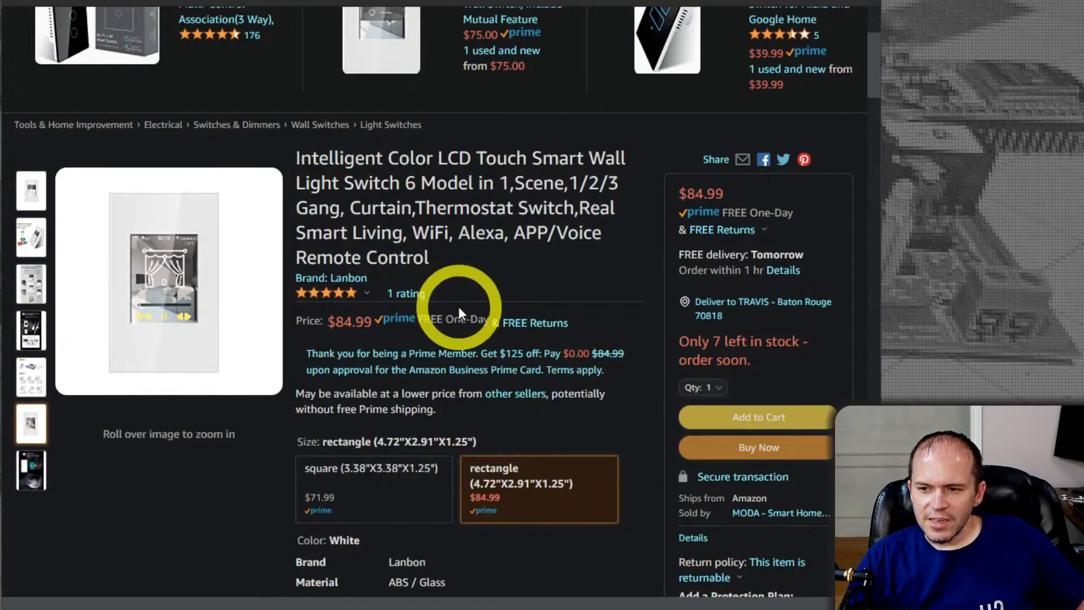
Examine the product specifications, questions and customer reviews of the Lanbon switch, then return to the listing's beginning
scroll(293, 384, "down", 15)
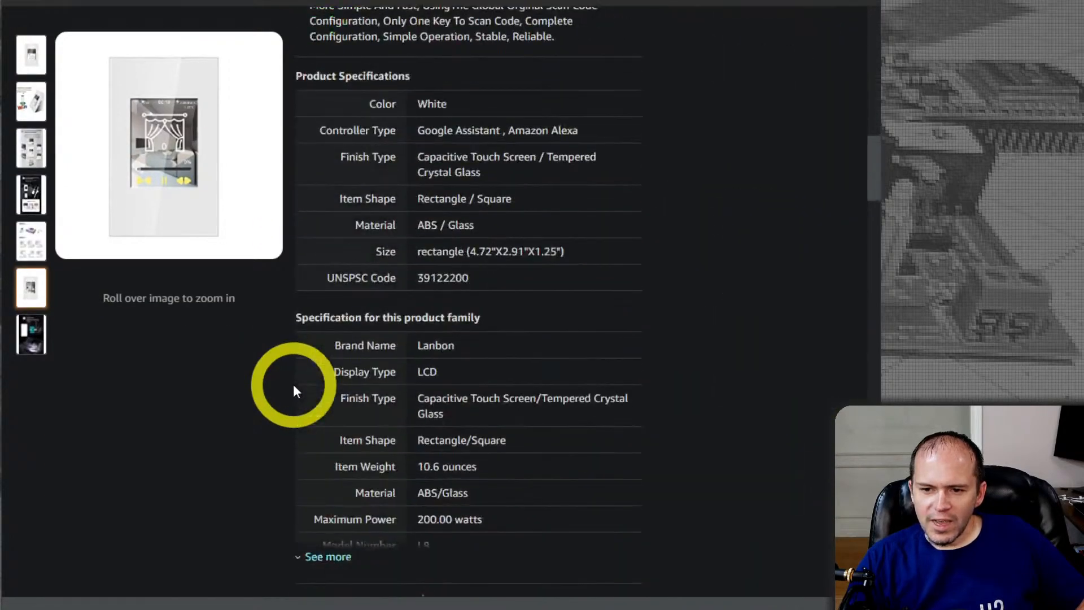
scroll(293, 387, "down", 20)
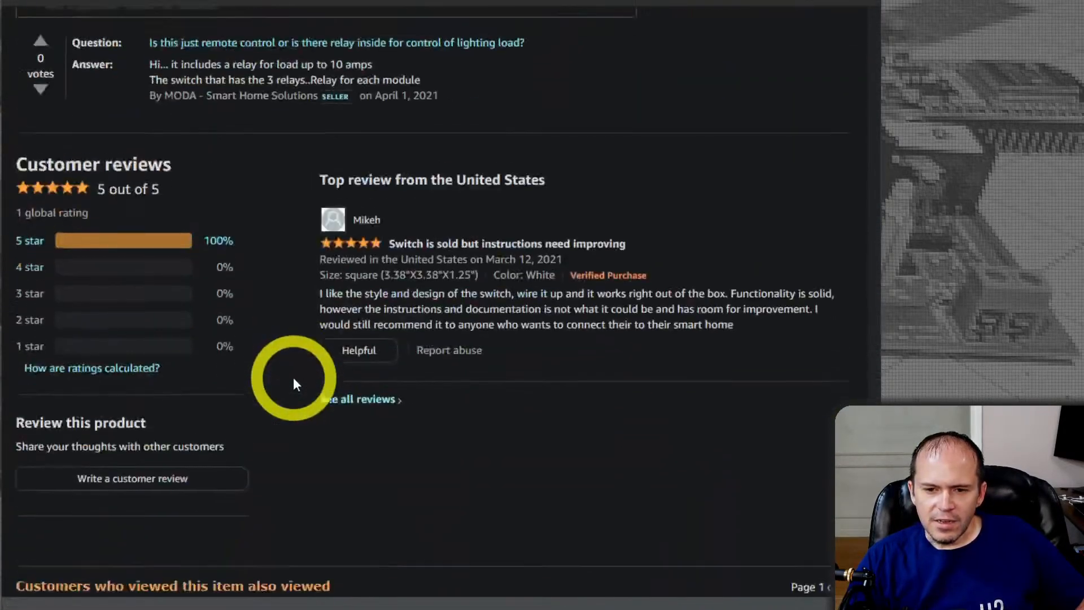
scroll(293, 378, "down", 1)
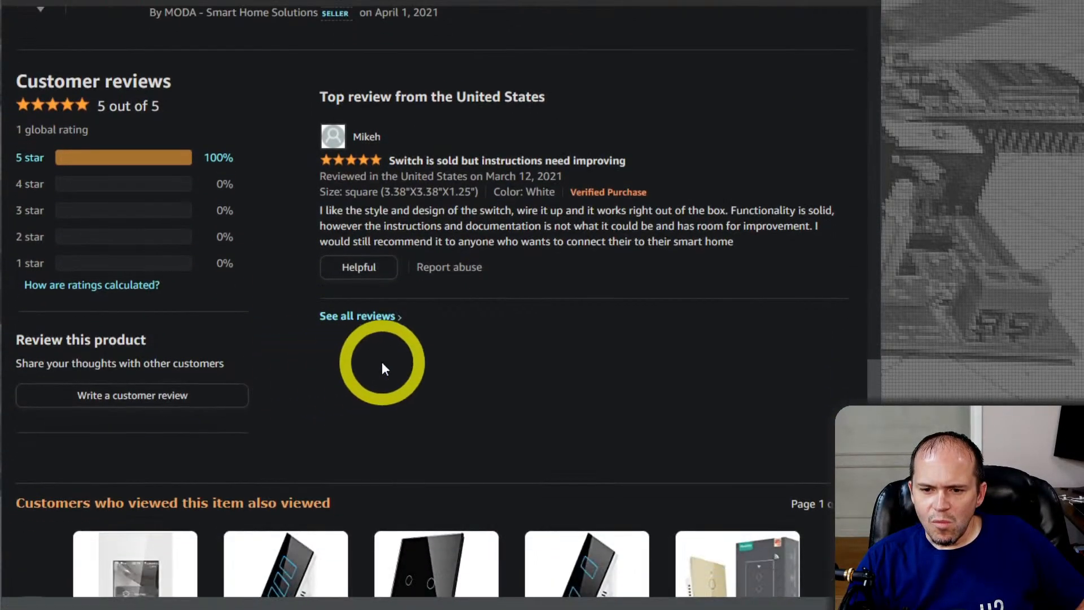
scroll(382, 365, "down", 5)
scroll(382, 364, "up", 18)
scroll(381, 364, "up", 15)
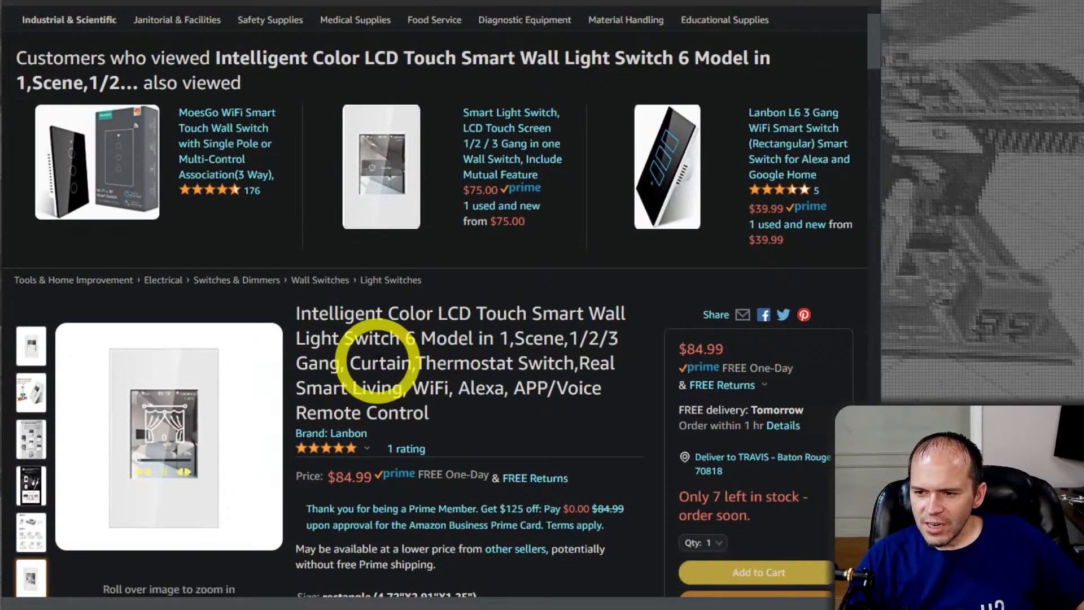
scroll(377, 360, "down", 1)
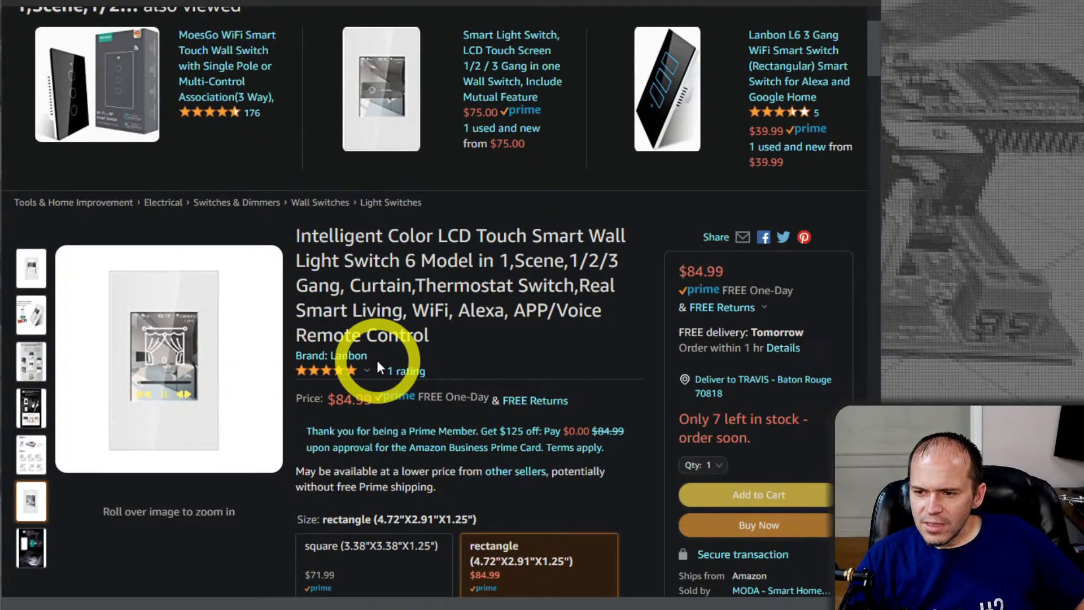
scroll(377, 361, "down", 1)
scroll(375, 353, "up", 3)
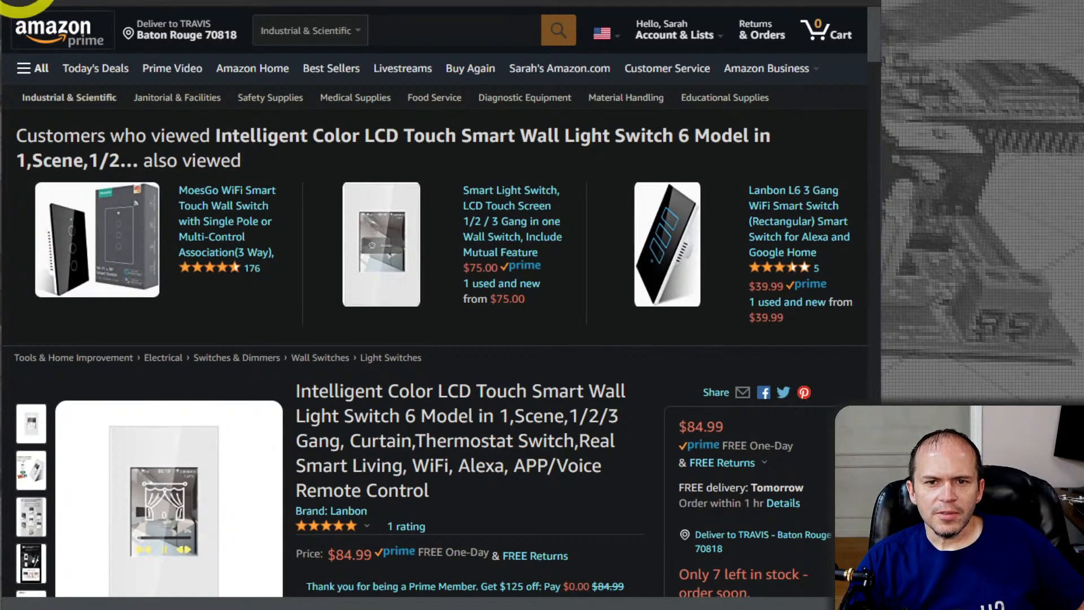
Find the foyer switch in the TasmoBackup device list by searching for "foy", and open its web interface
left_click(76, 1)
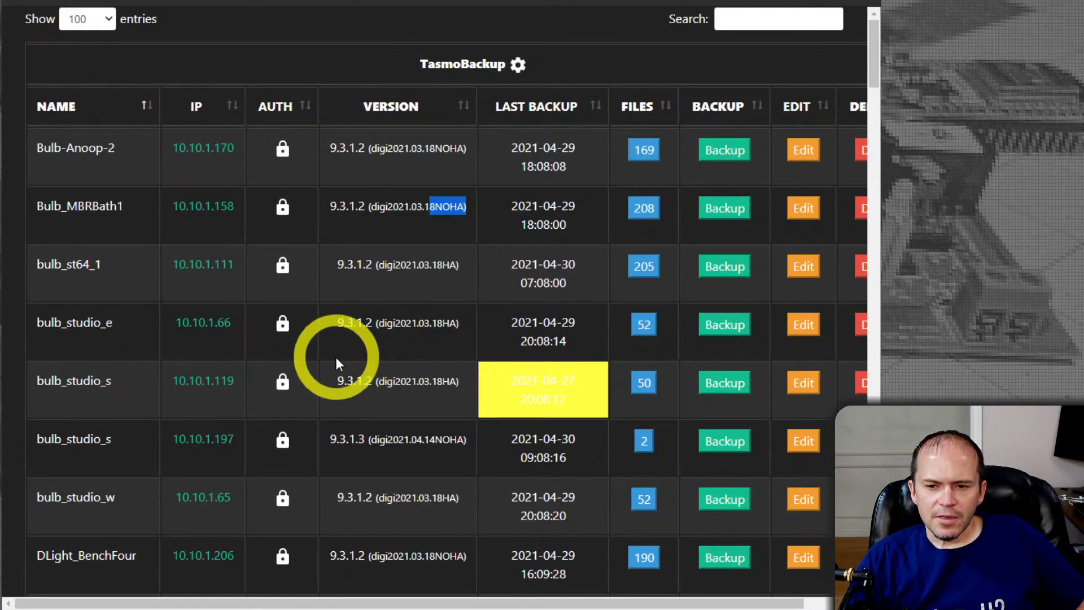
left_click(137, 356)
left_click(579, 259)
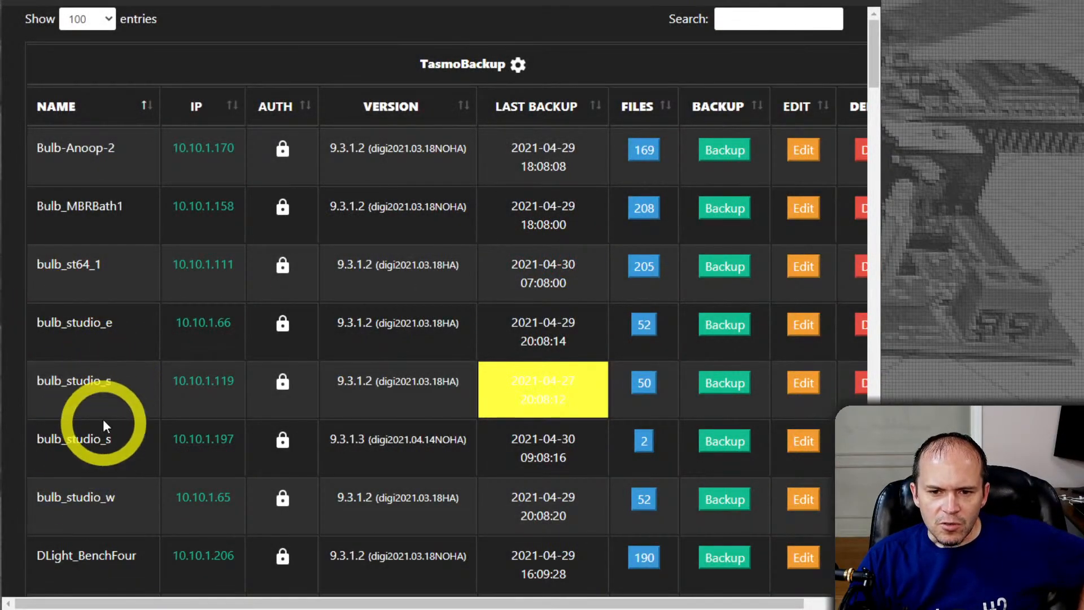
scroll(107, 388, "down", 1)
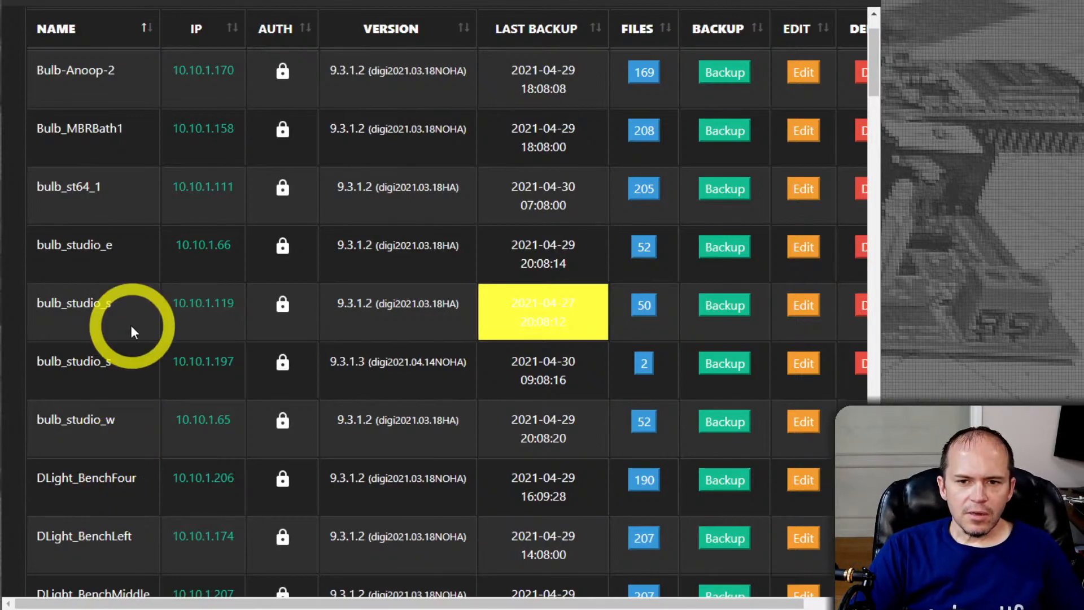
scroll(131, 331, "down", 10)
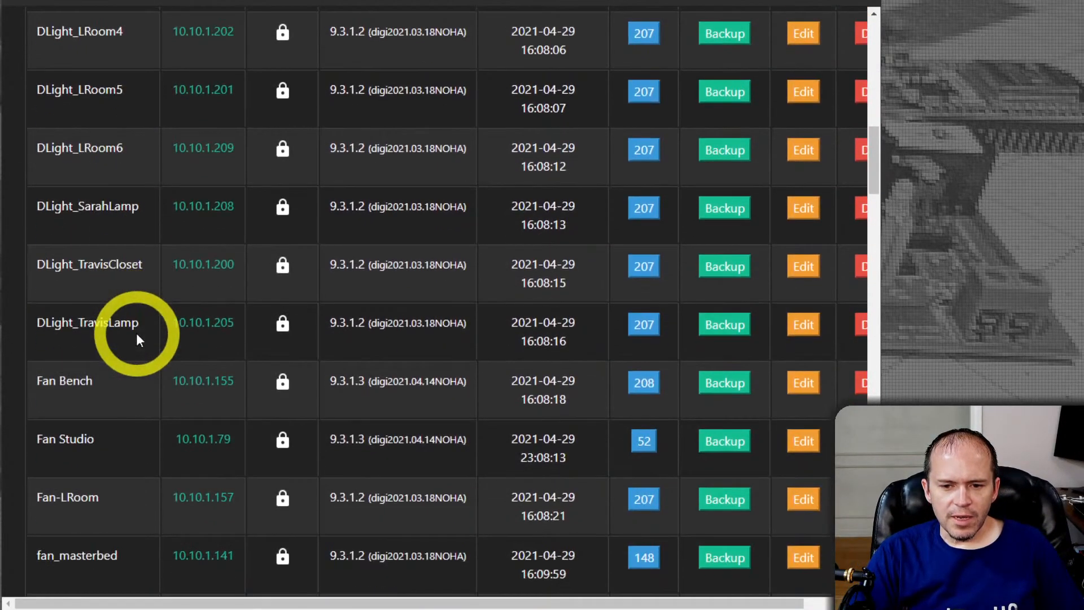
scroll(137, 350, "down", 9)
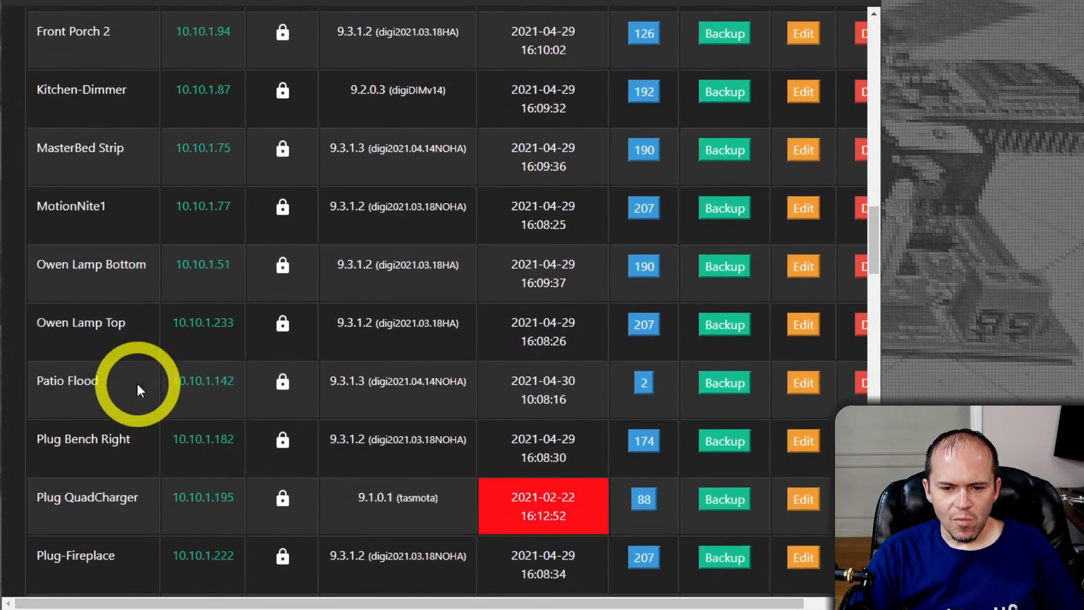
scroll(137, 384, "down", 6)
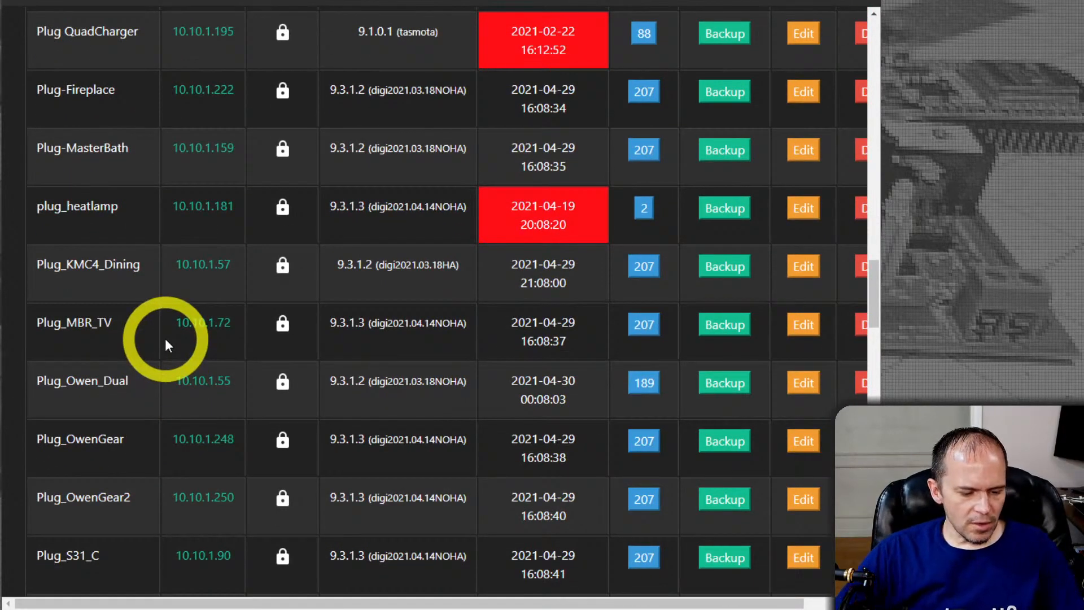
type("foy")
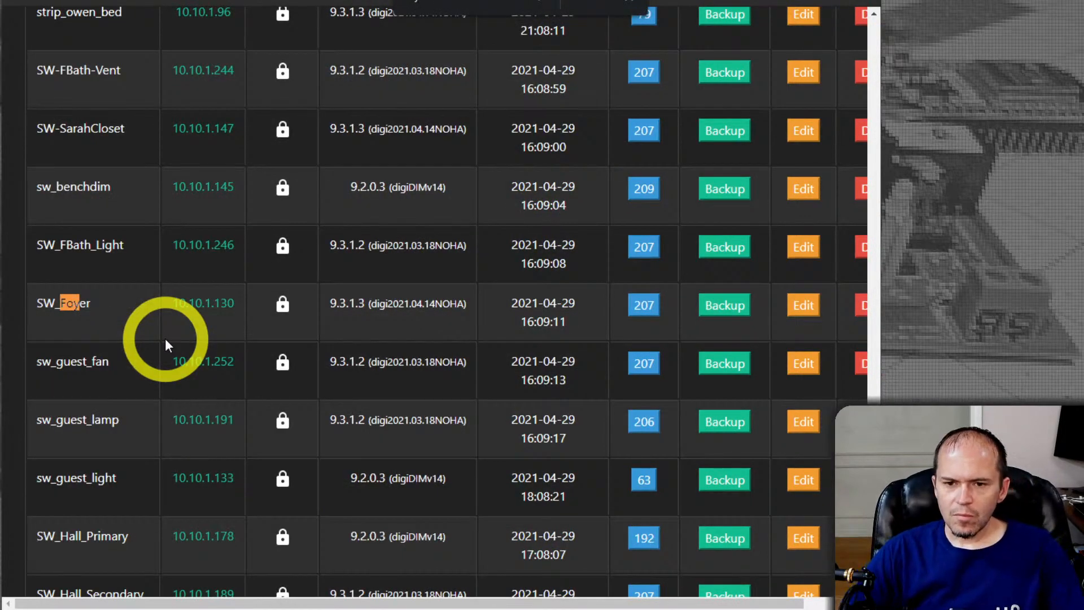
left_click(196, 316)
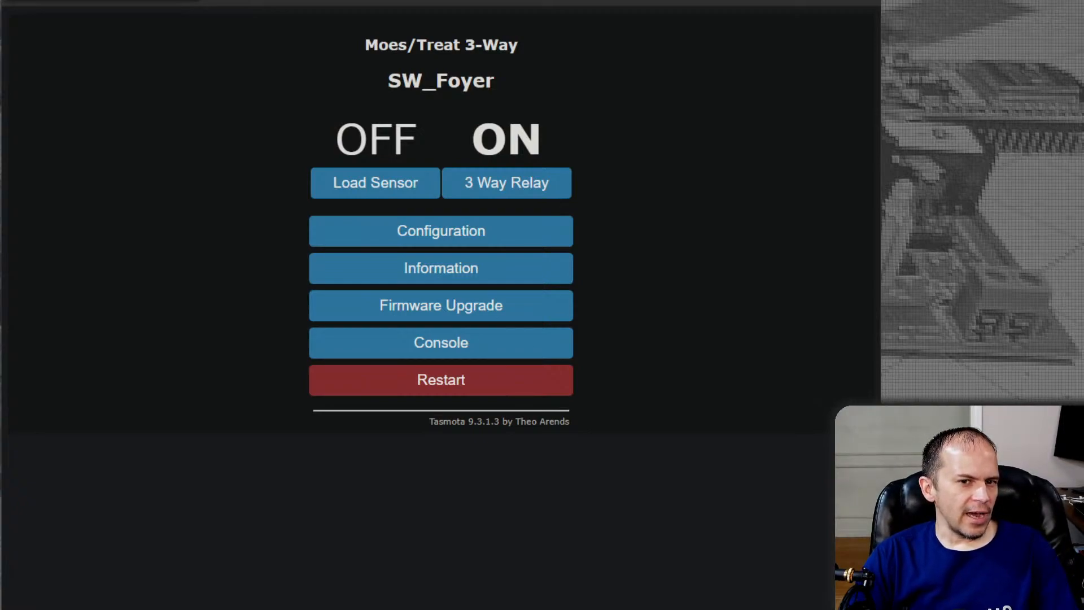
Open the sw_benchdim device from the TasmoBackup list, sign in as admin with the account password, and open its console
key("ctrl+w")
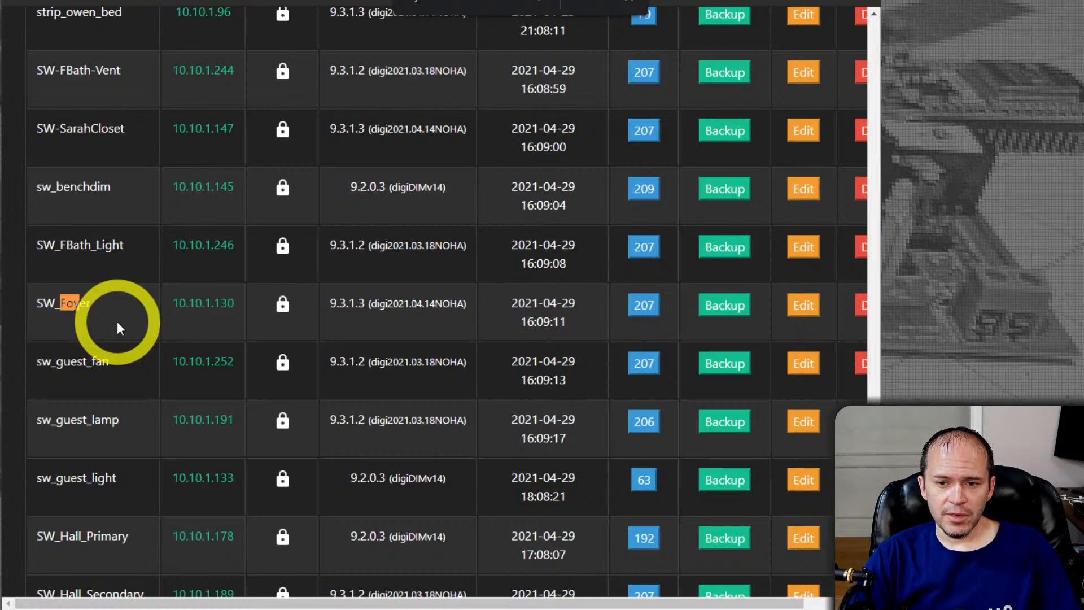
scroll(137, 316, "up", 1)
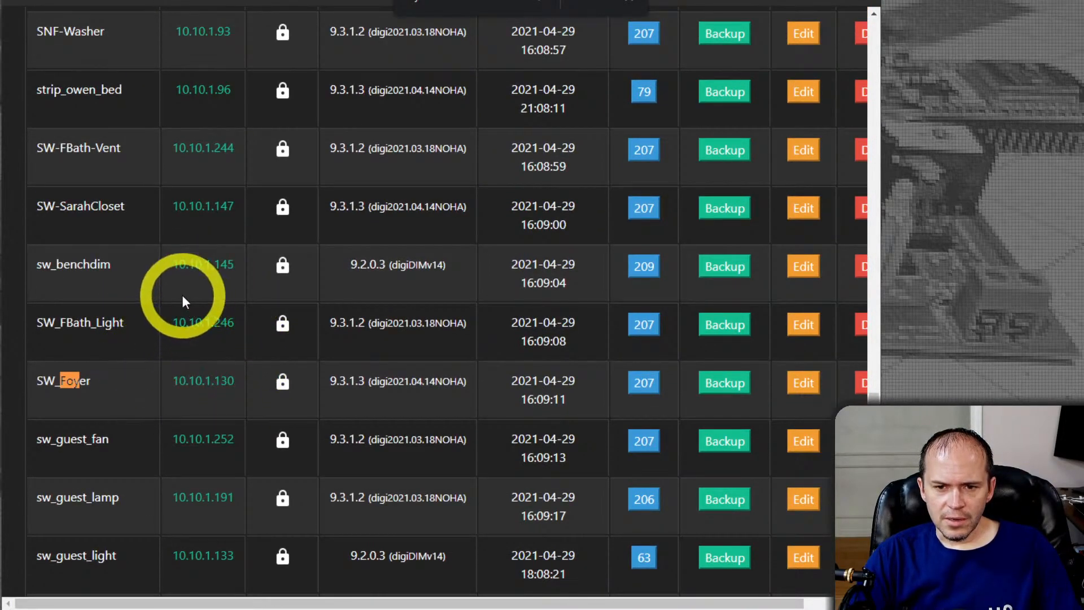
left_click(192, 264)
type("admin")
key("Tab")
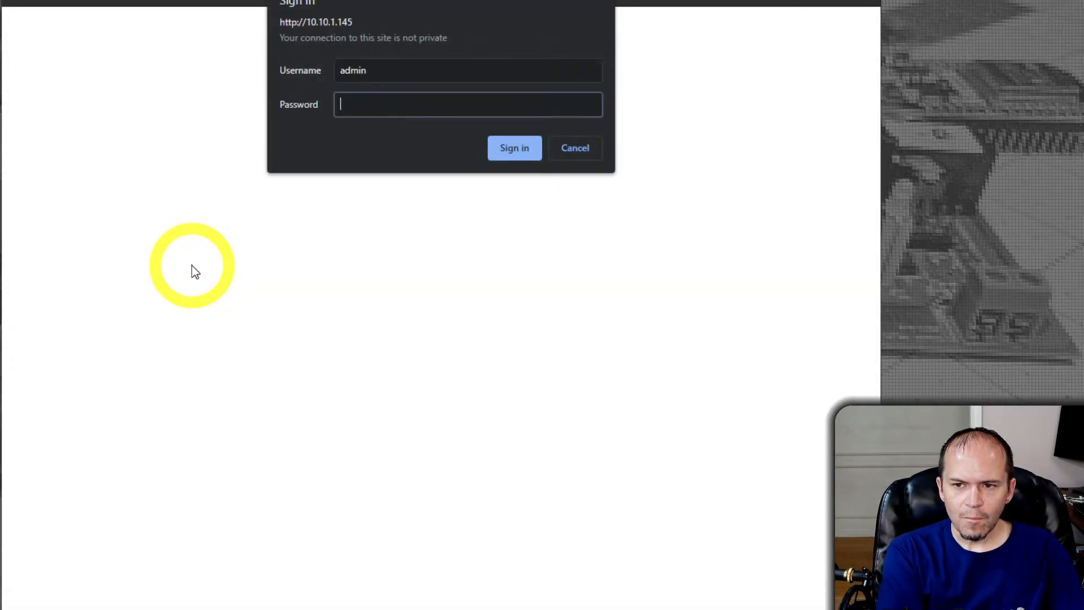
type("*****")
key("Return")
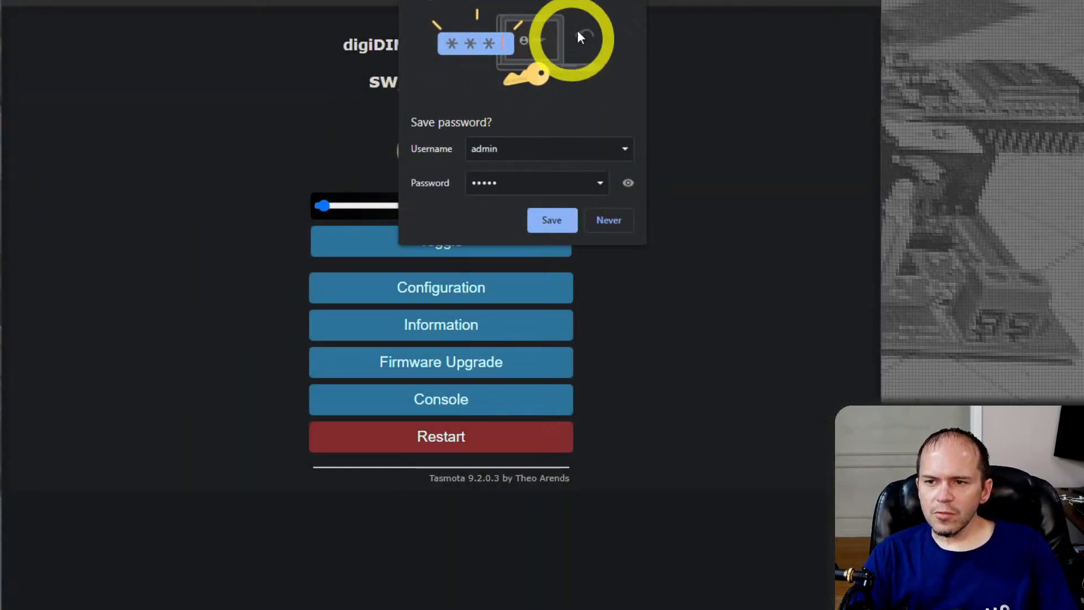
left_click(634, 2)
left_click(446, 402)
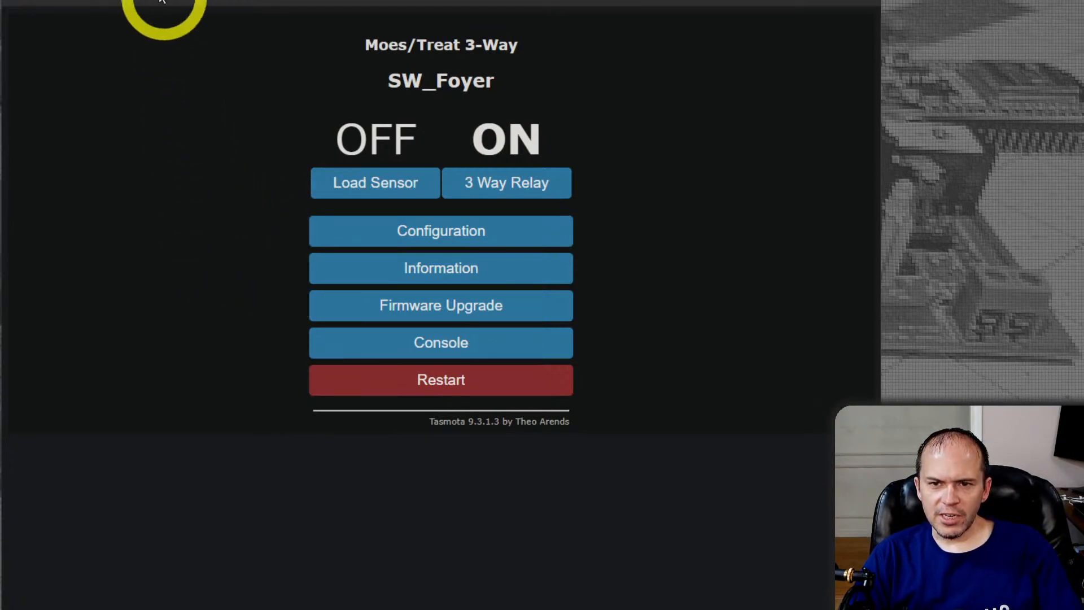
Copy the SW_Foyer topic name from that switch's console log and return to the sw_benchdim console
left_click(412, 343)
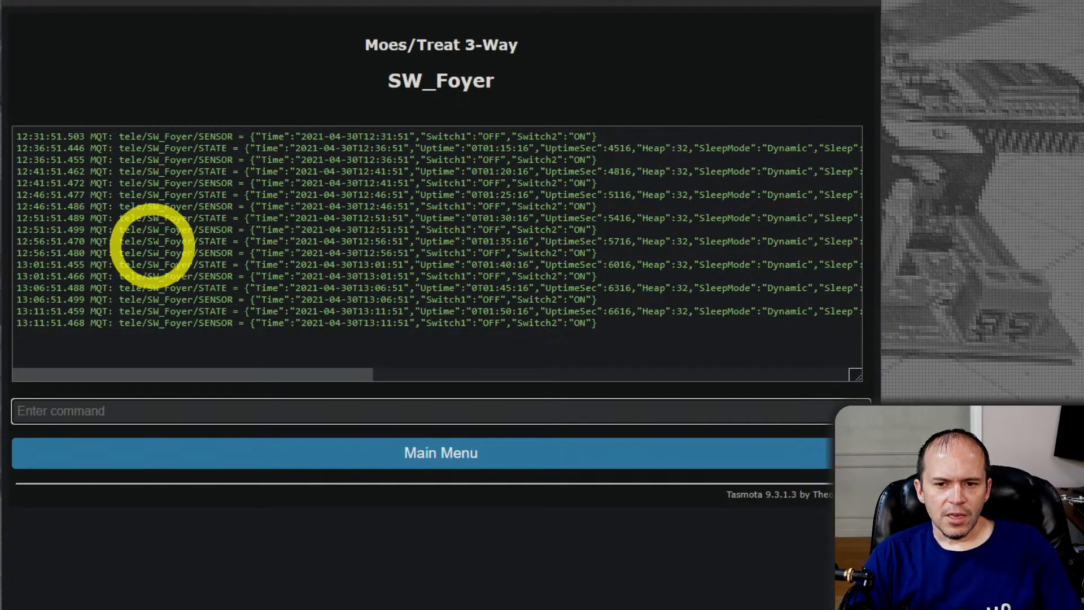
left_click_drag(146, 241, 193, 241)
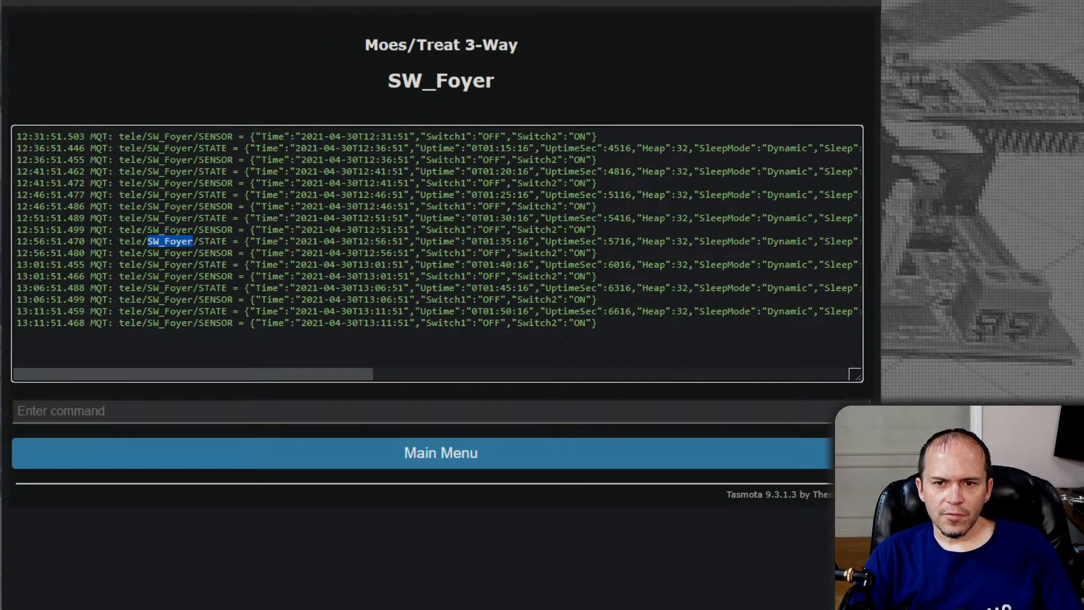
left_click(82, 1)
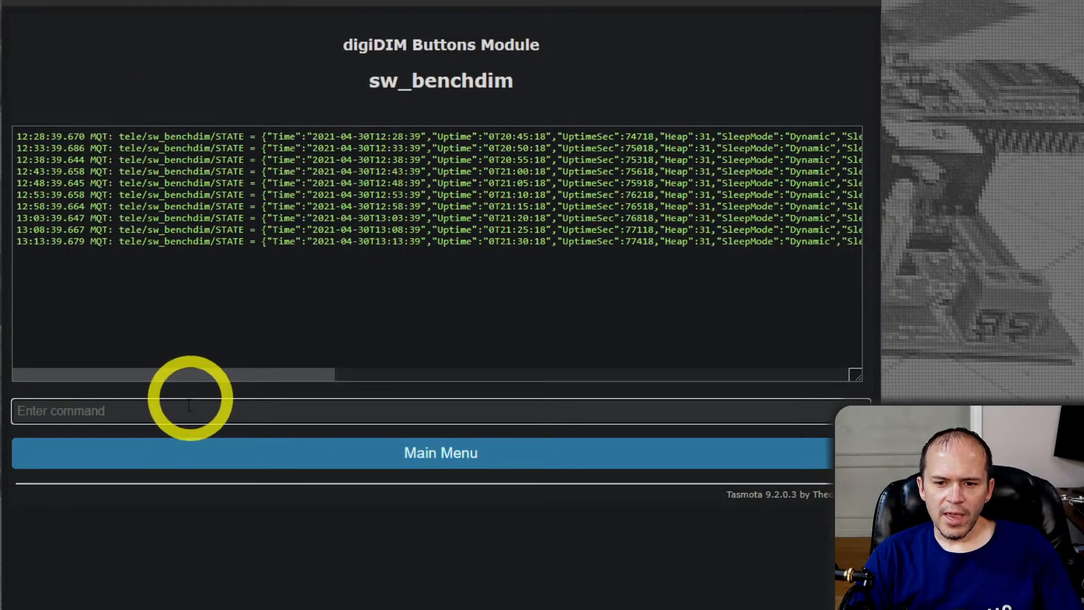
Run "publish cmnd/SW_Foyer/event on" in the sw_benchdim console
left_click(178, 419)
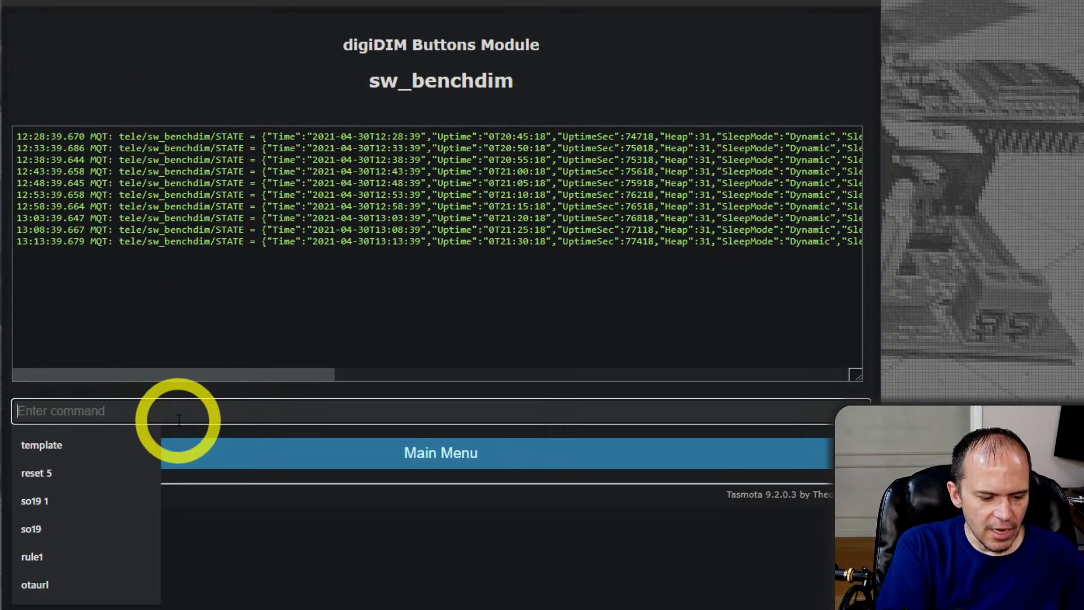
type("p")
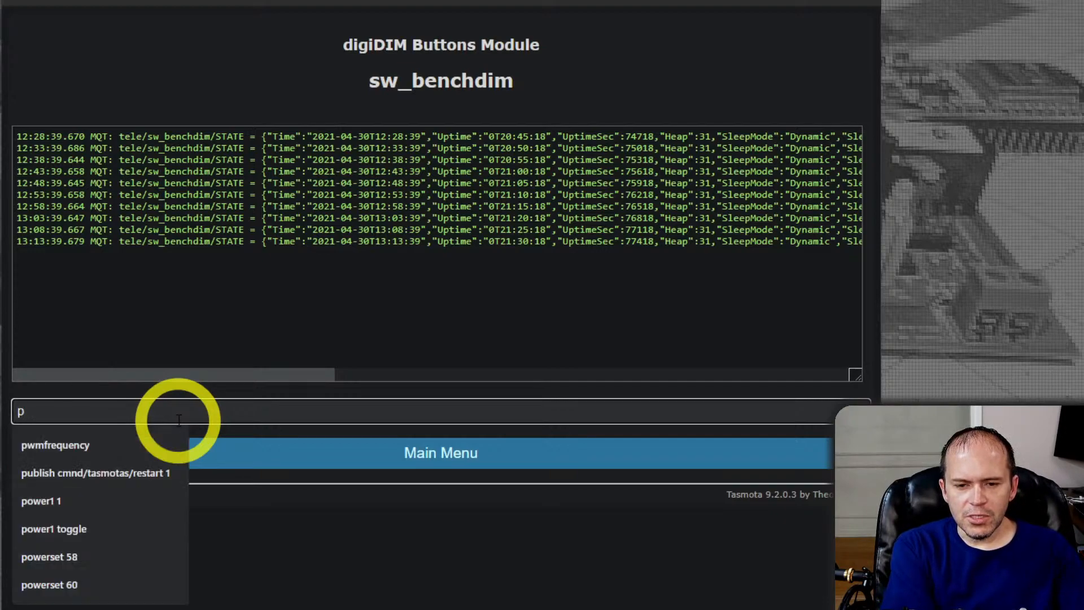
type("ublish cmnd")
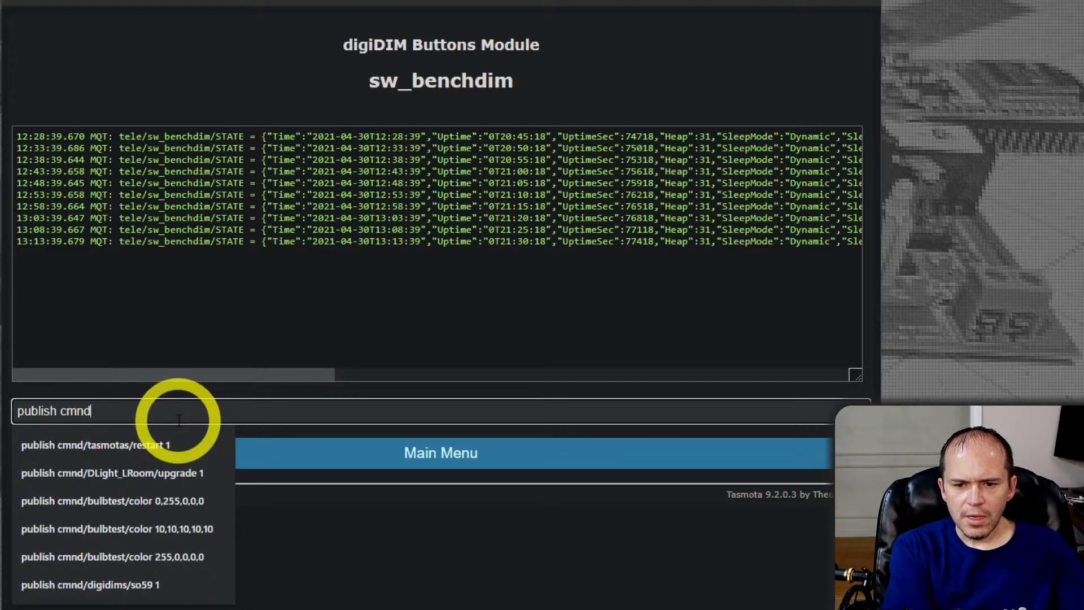
type("/SW_Foyer/power toggle")
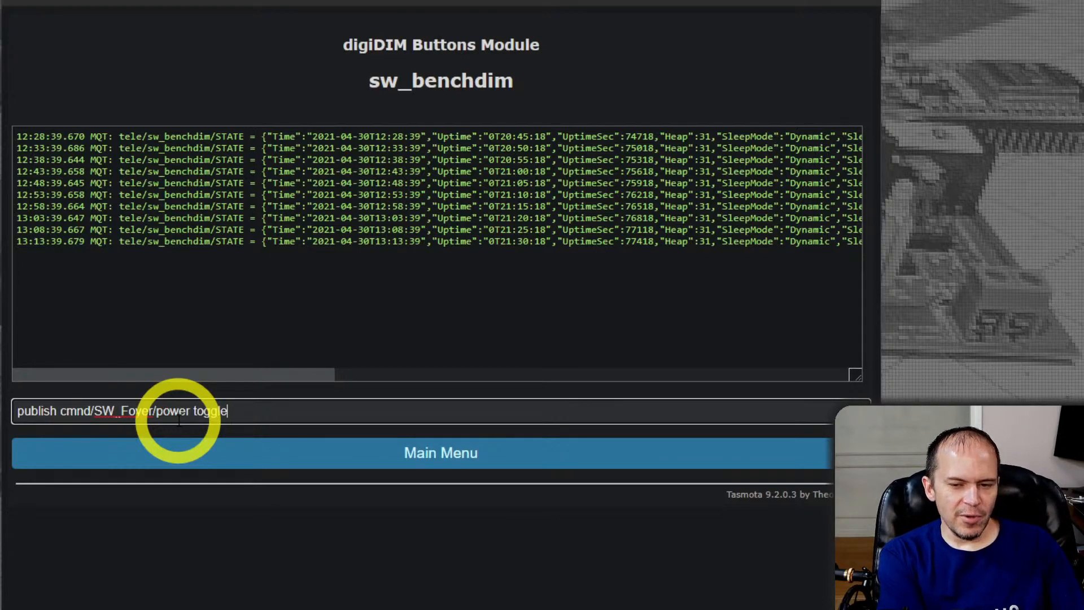
key("BackSpace")
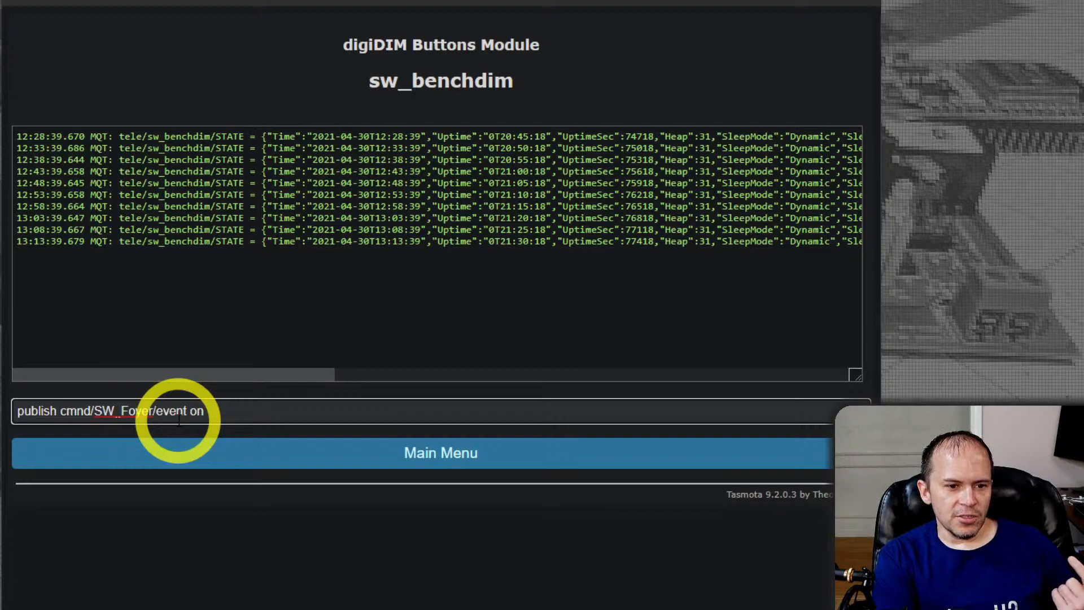
key("Return")
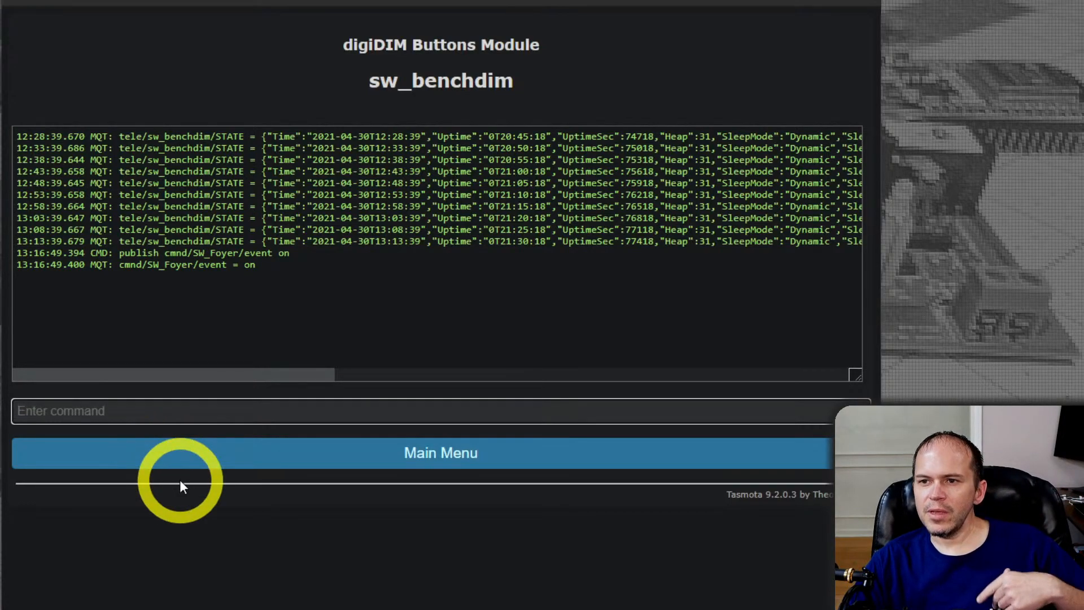
Connect MQTT Explorer to the MQTT broker on port 1883 and move its window fully into view
left_click(198, 1)
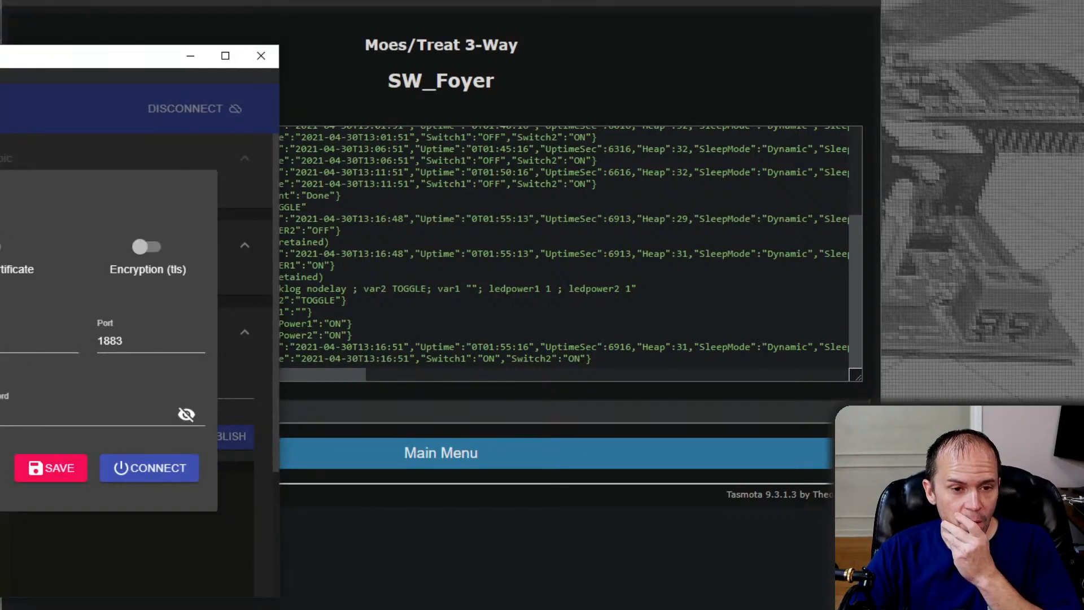
left_click(133, 464)
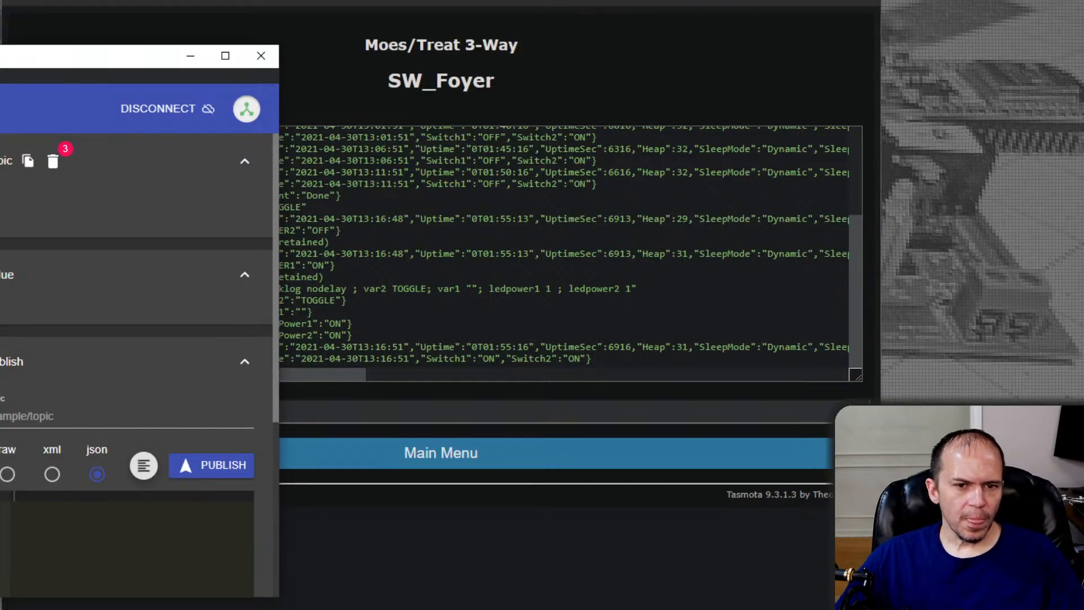
left_click_drag(0, 62, 369, 86)
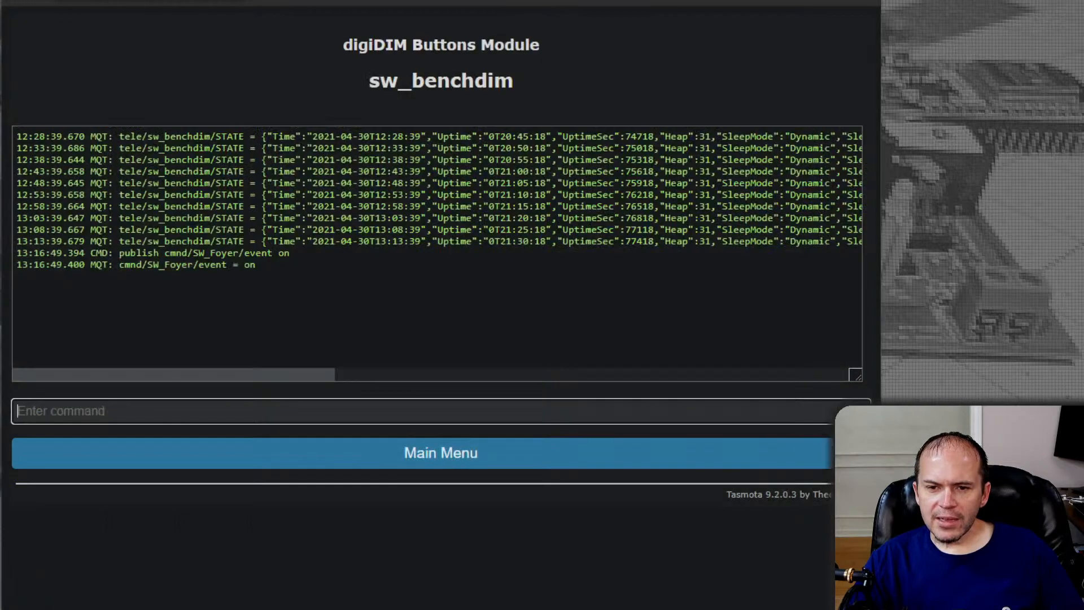
Recall the last publish command in the sw_benchdim console without running it
left_click(127, 429)
left_click(122, 415)
left_click(123, 414)
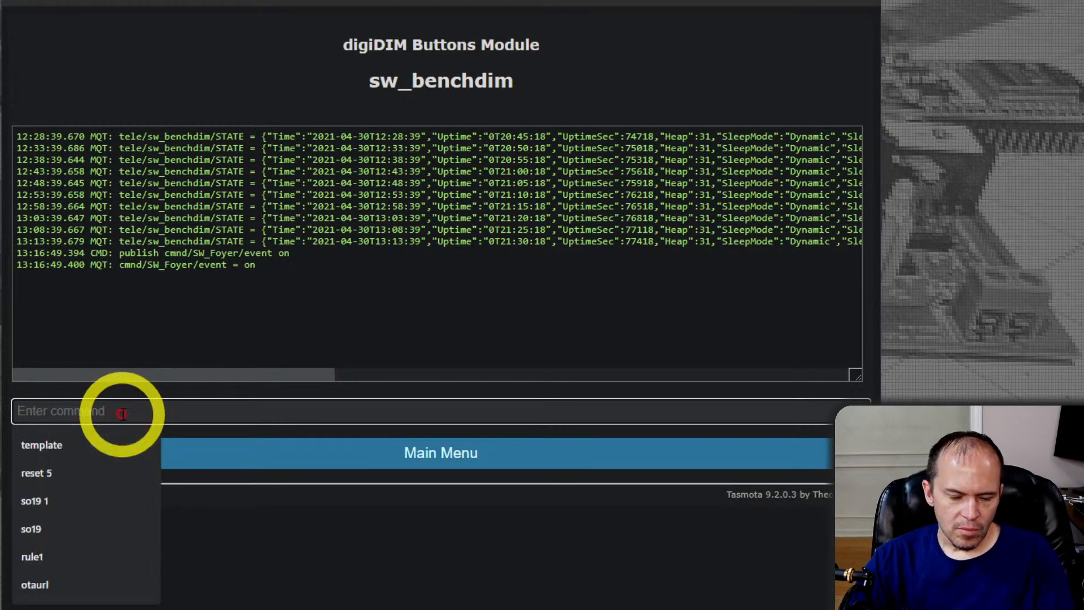
type("c")
key("BackSpace")
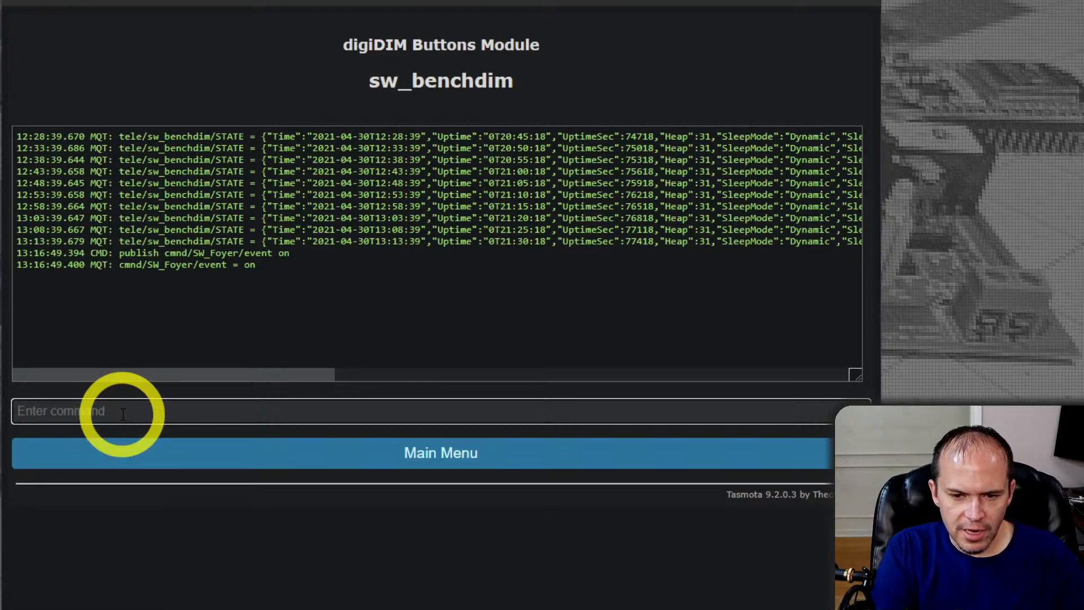
key("Up")
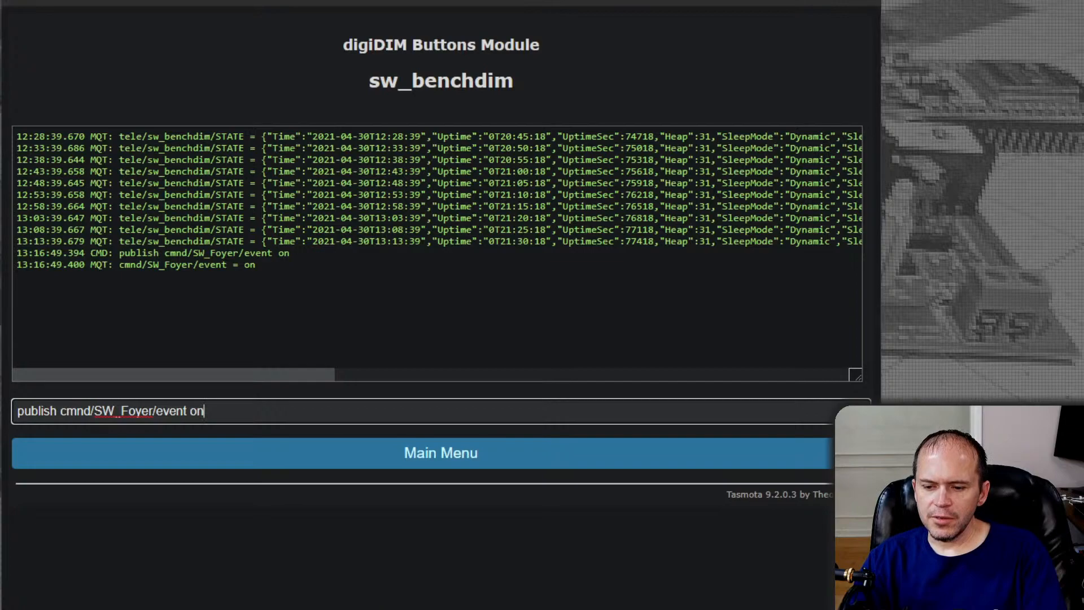
Switch to MQTT Explorer and filter its topics by "sw_foyer"
key("alt+Tab")
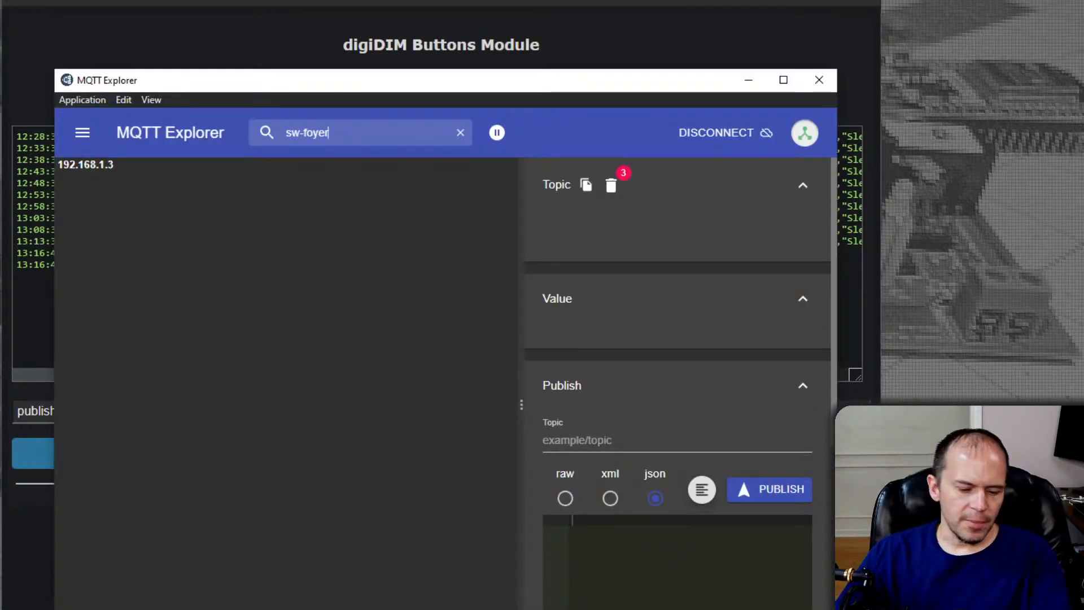
key("BackSpace")
key("BackSpace")
key("BackSpace")
key("BackSpace")
key("BackSpace")
key("BackSpace")
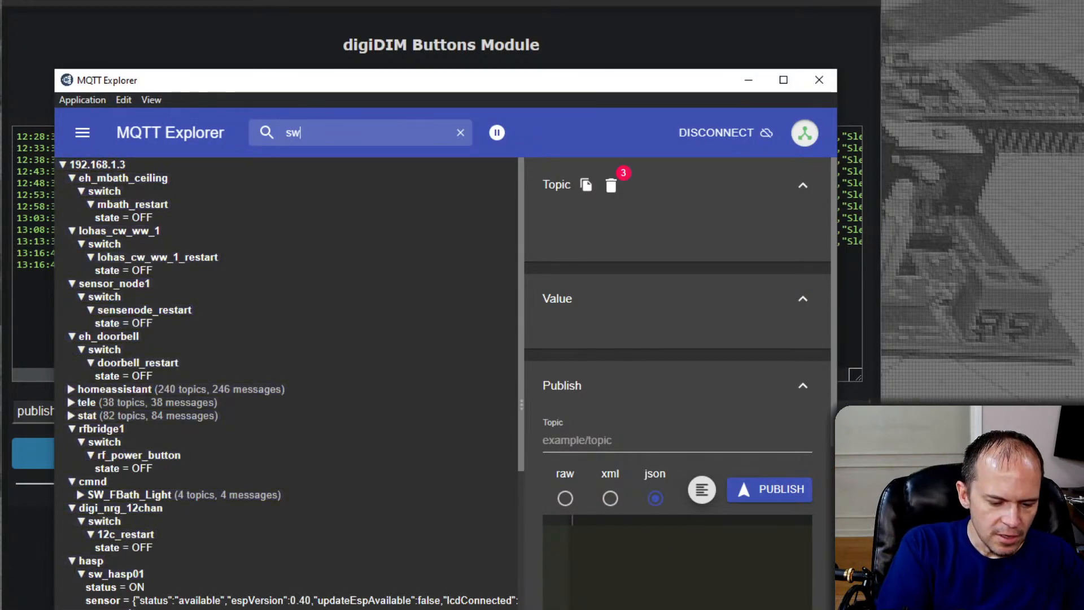
type("_foyer")
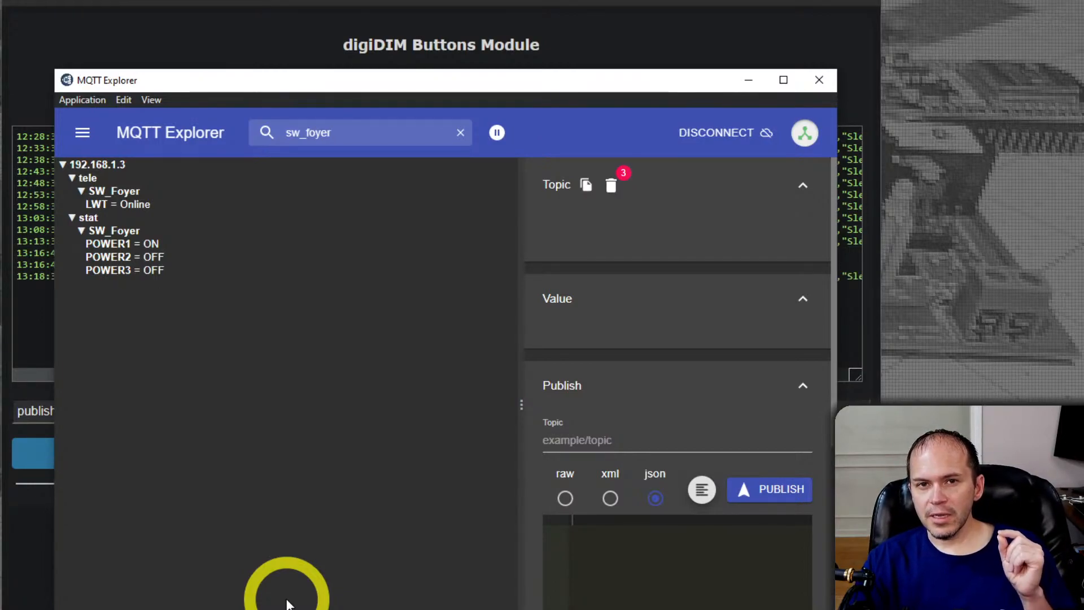
Review the event and rule log in the SW_Foyer console, and return to the command entry of the sw_benchdim console
left_click(52, 535)
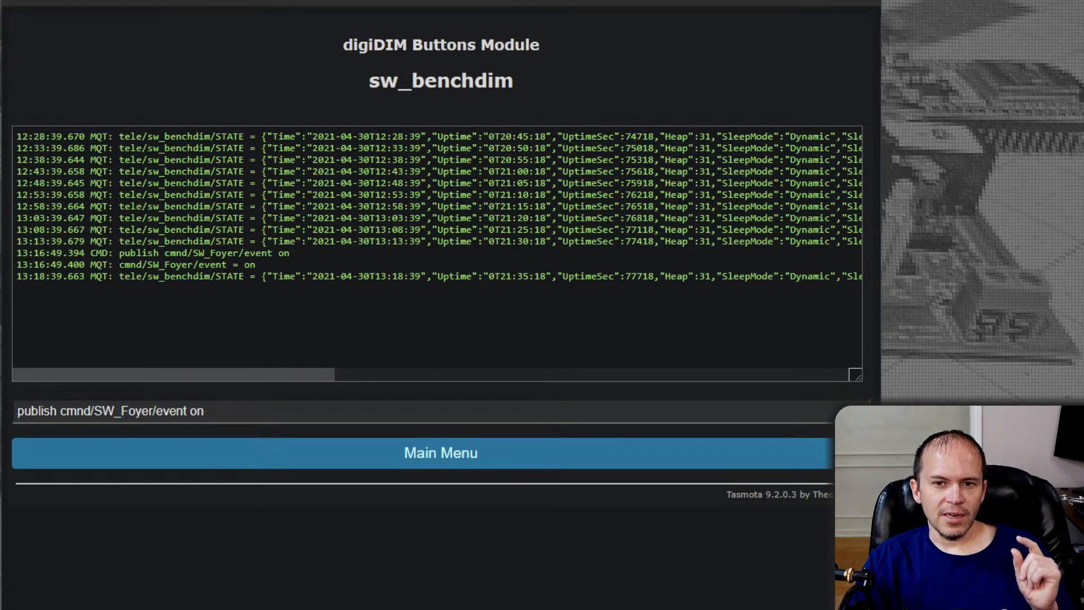
left_click(160, 2)
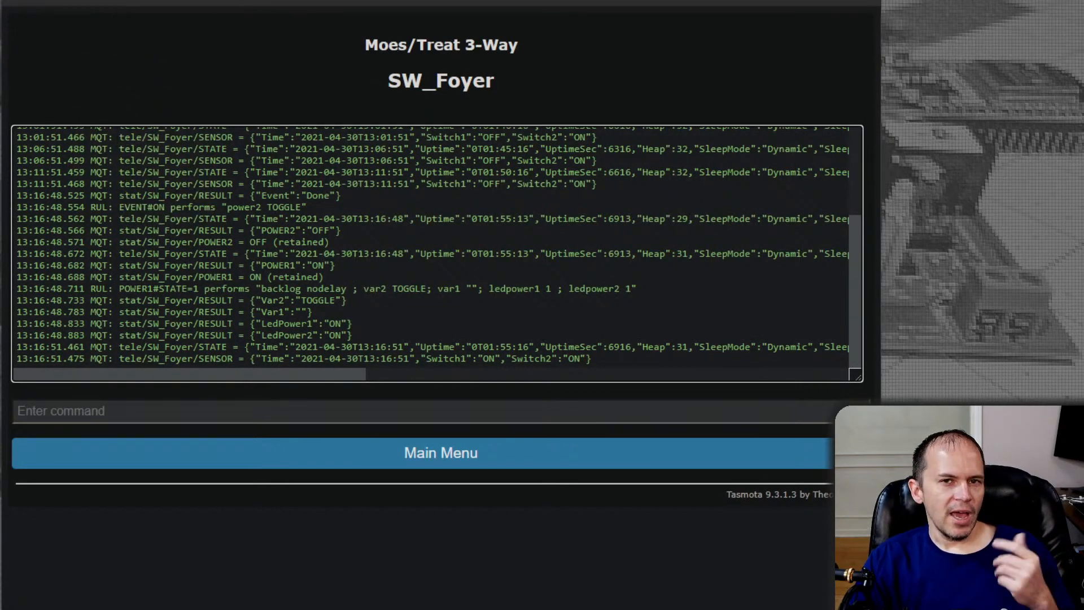
left_click(113, 1)
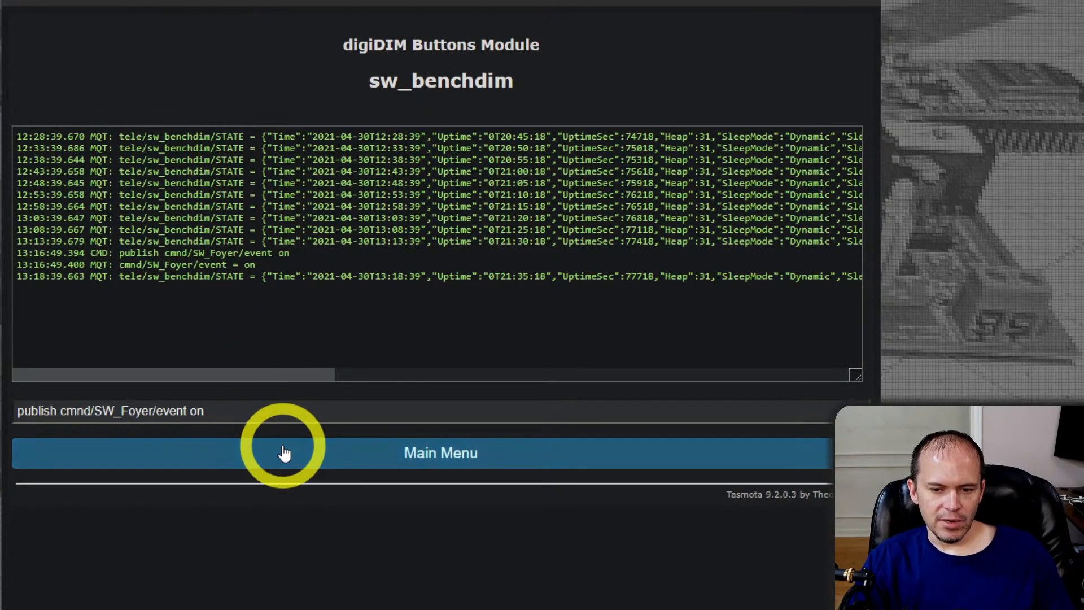
left_click(271, 411)
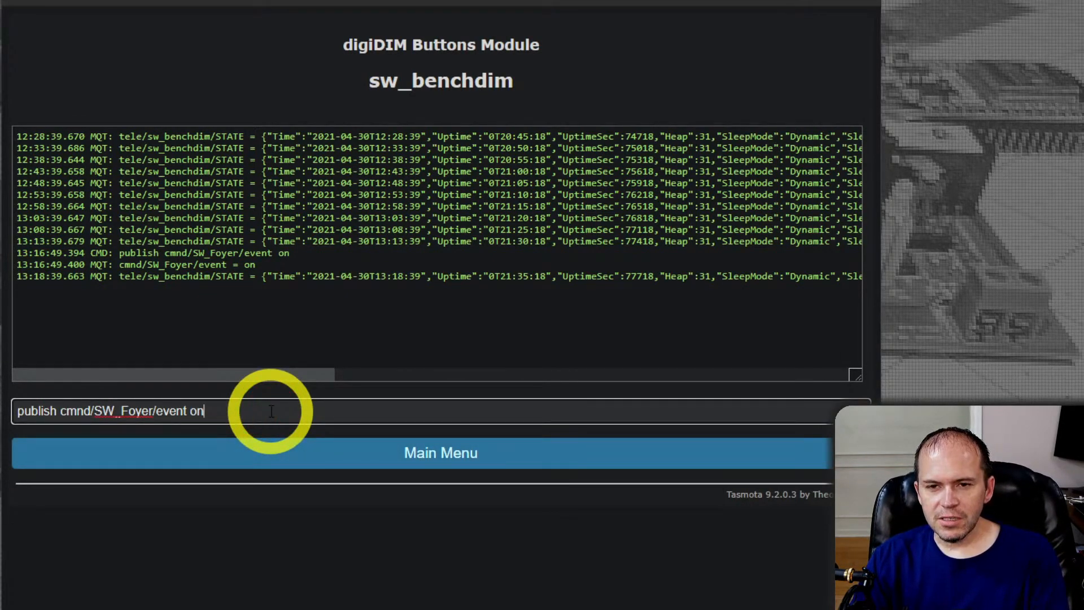
Run "publish cmnd/SW_Foyer/event on" in the sw_benchdim console and switch to MQTT Explorer
key("Return")
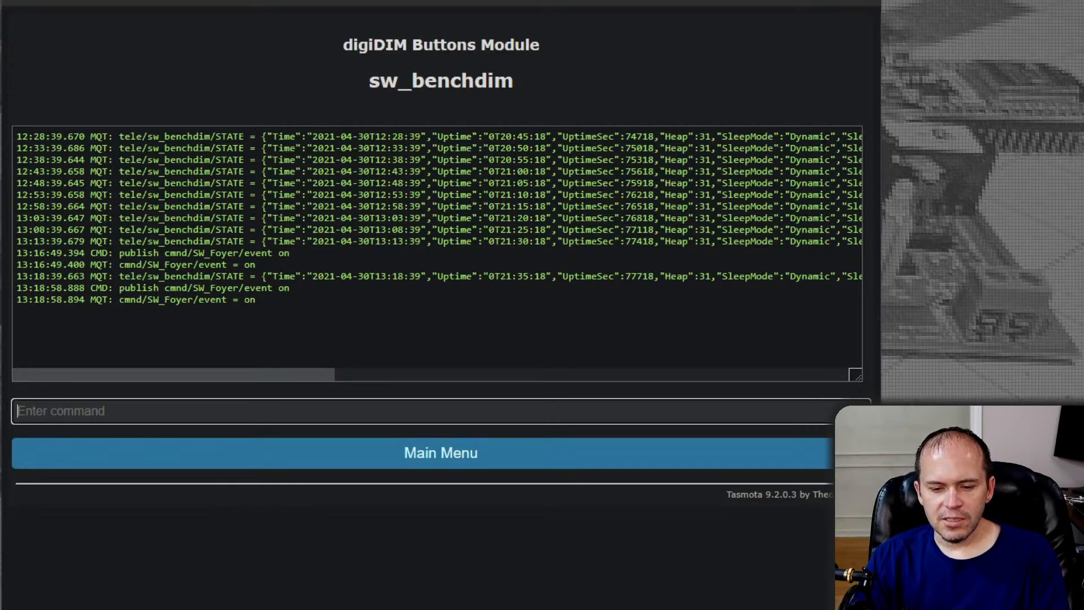
key("alt+Tab")
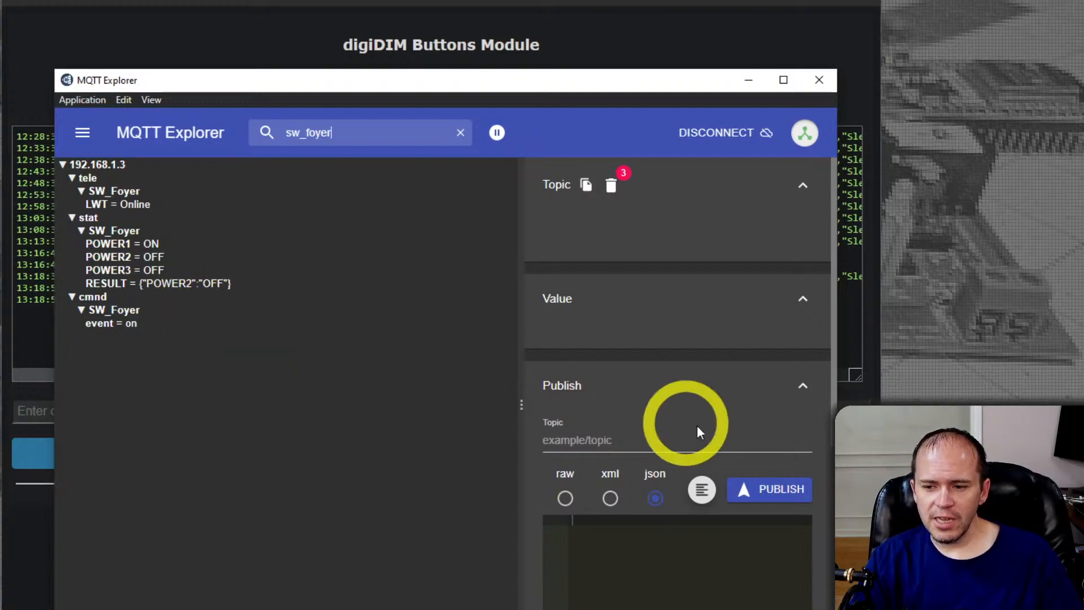
Publish the raw payload "off" to the topic cmnd/SW_Foyer/event
left_click(635, 441)
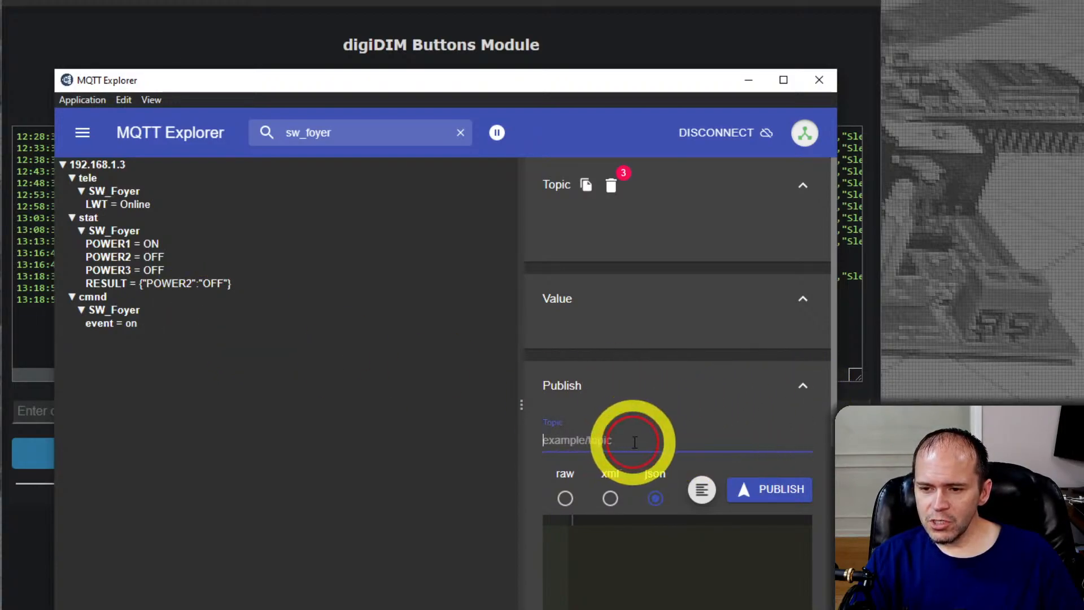
type("cmnd/SW_Foyer/event")
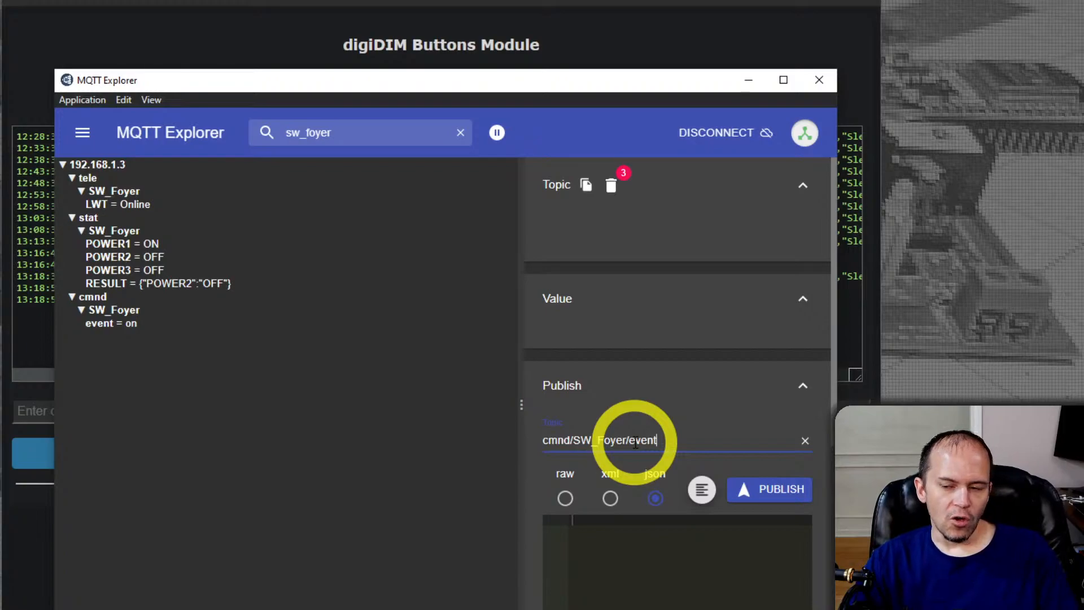
left_click(565, 499)
left_click(621, 538)
type("off")
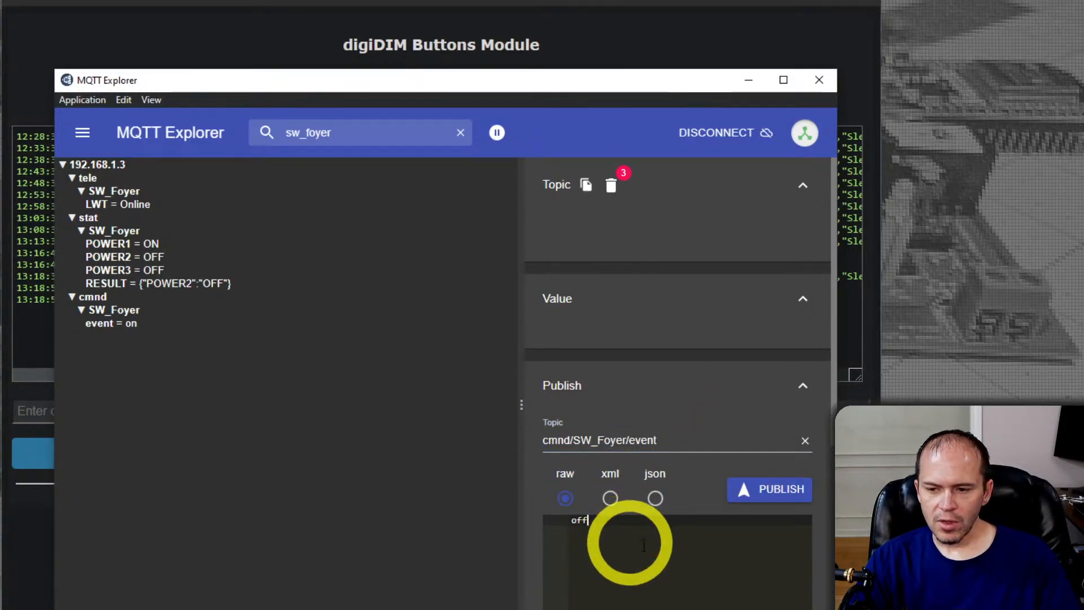
left_click(786, 496)
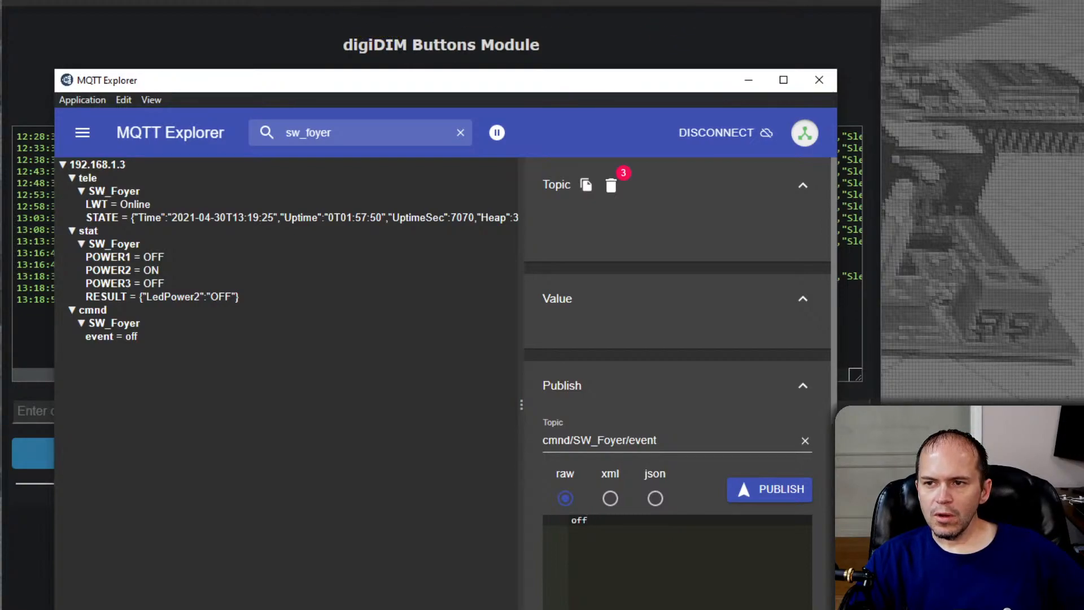
Switch to Home Assistant and open the configuration page of its MQTT integration
left_click(723, 0)
left_click(366, 2)
left_click(388, 17)
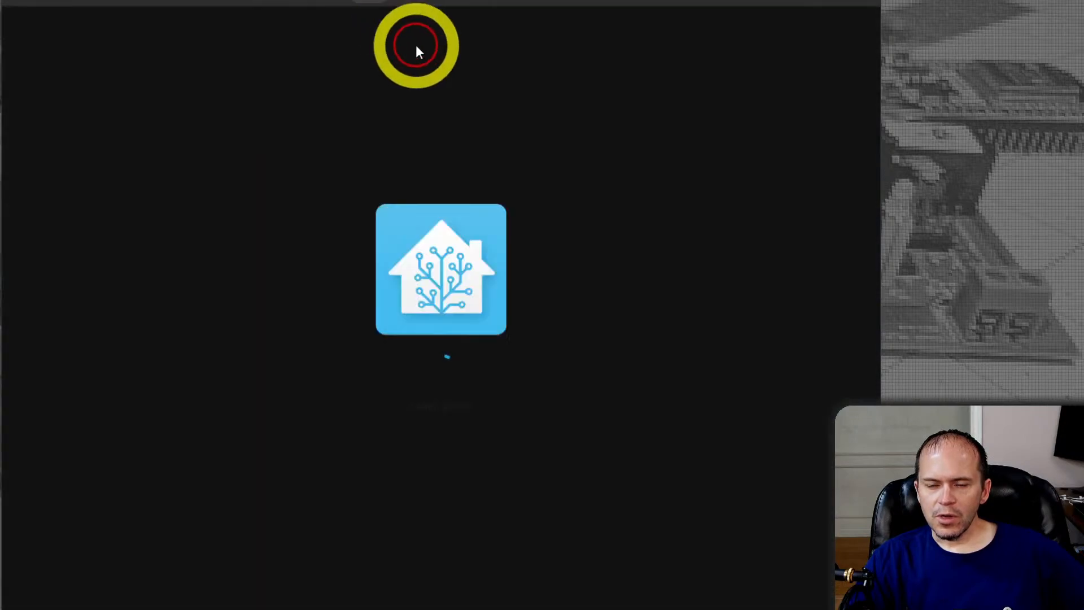
left_click(84, 112)
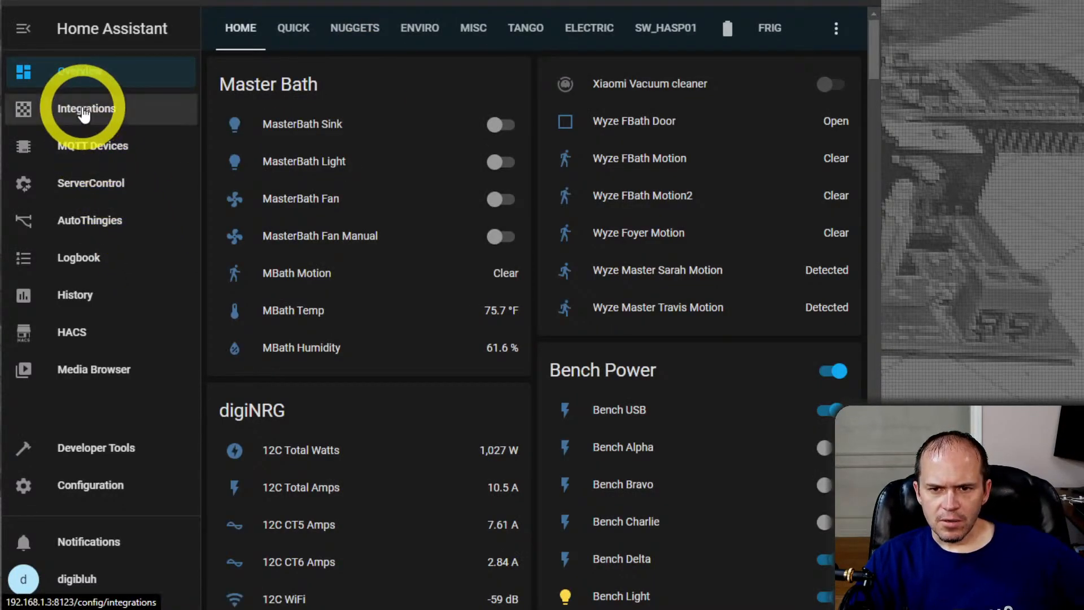
scroll(359, 284, "down", 5)
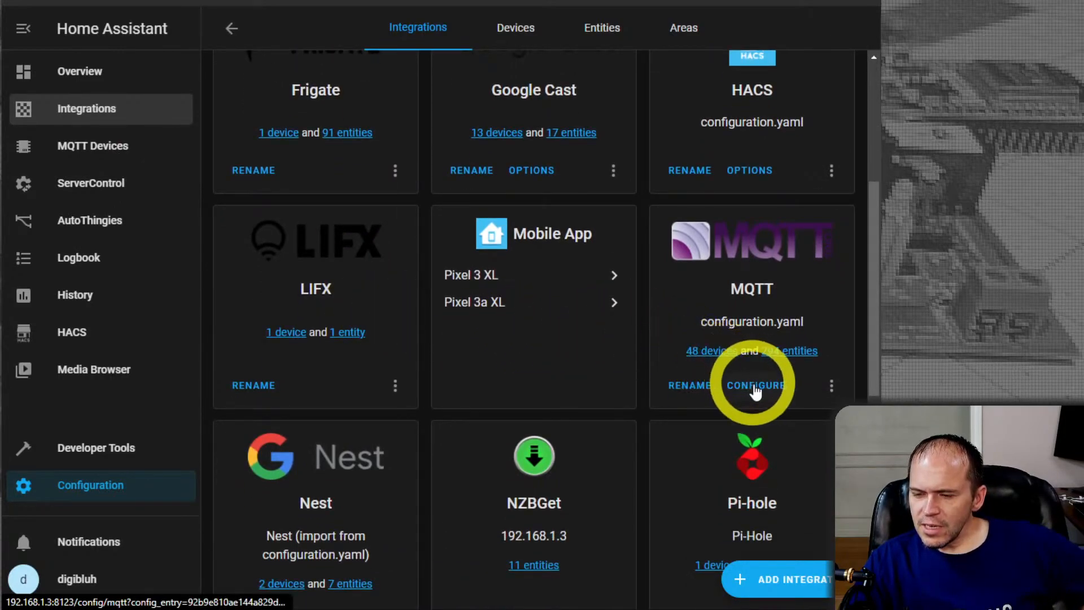
left_click(830, 389)
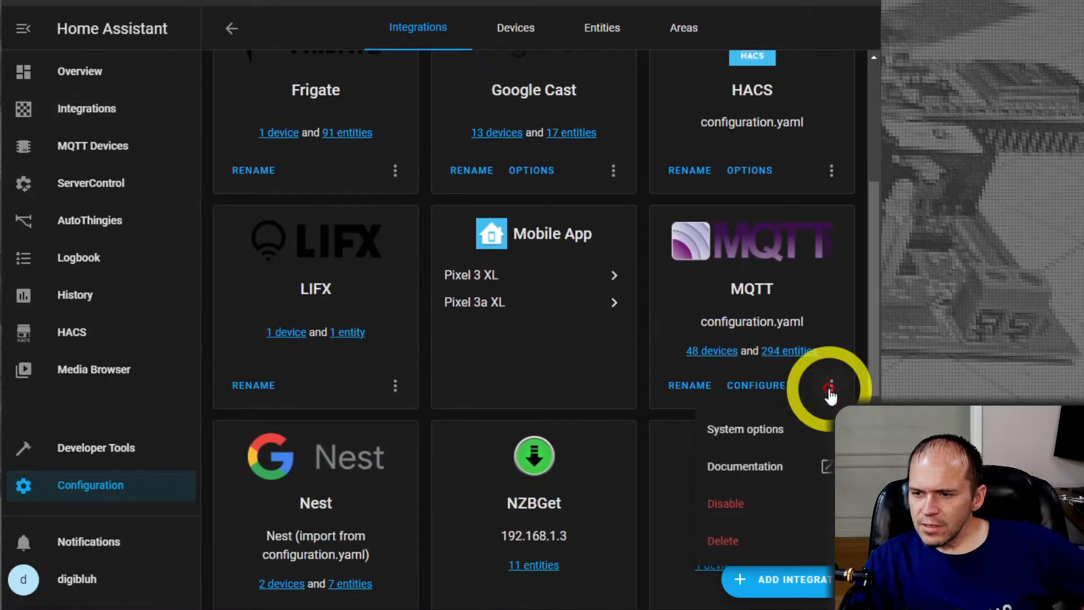
left_click(751, 386)
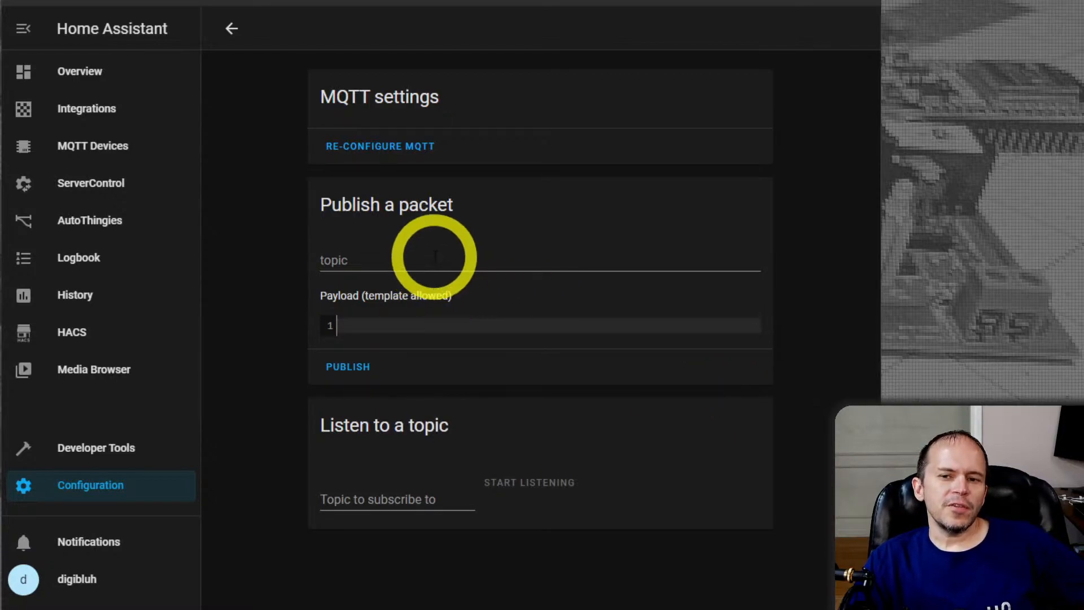
Publish a packet with the topic cmnd/SW_Foyer/event and the payload "on" from Home Assistant
left_click(392, 260)
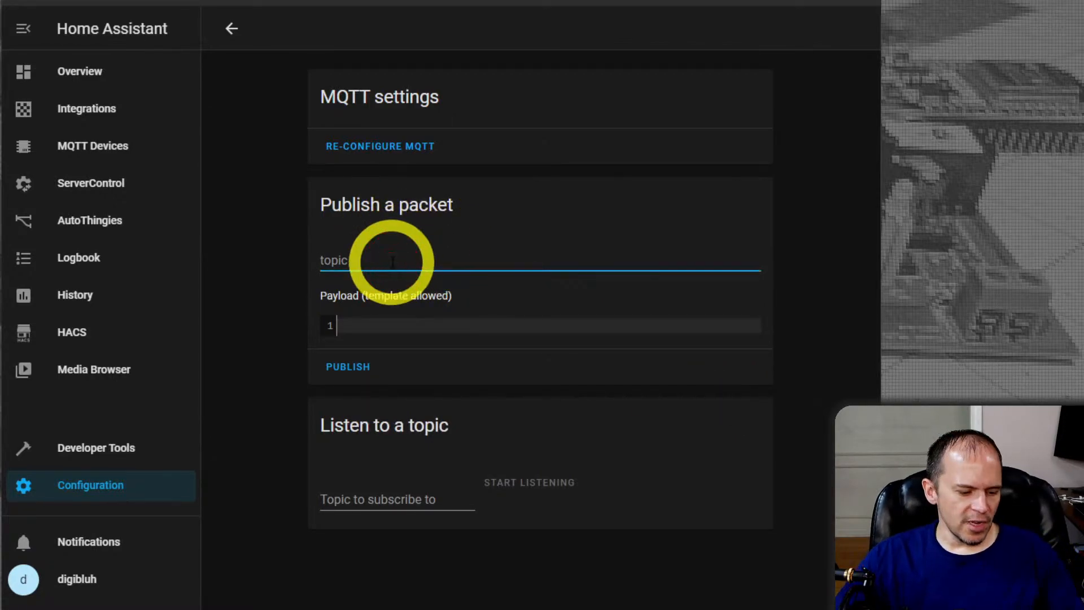
type("cm")
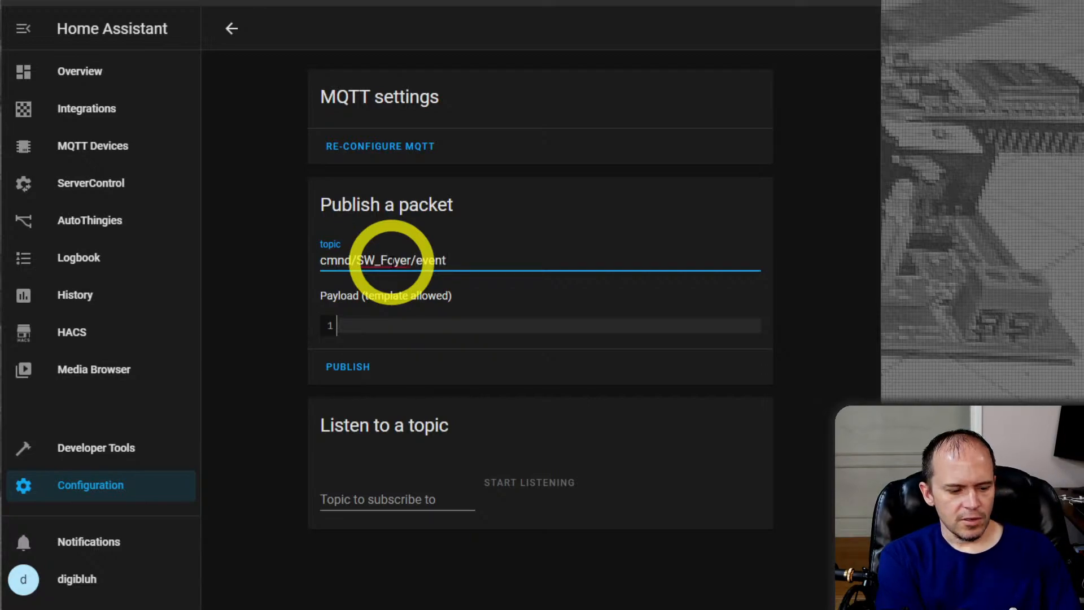
type("nd/SW_Foyer/event")
left_click(403, 323)
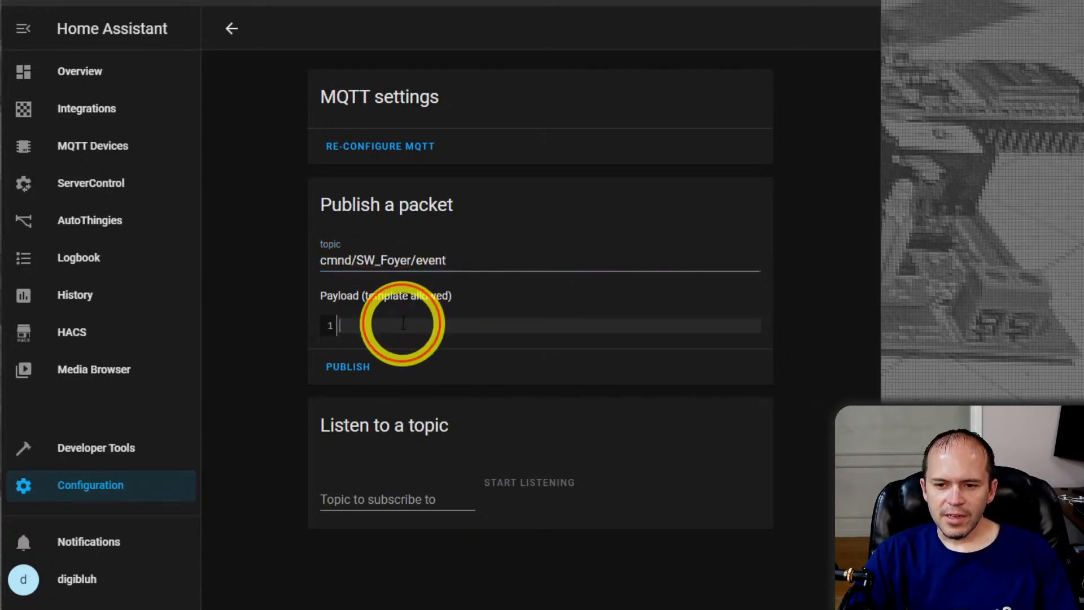
type("on")
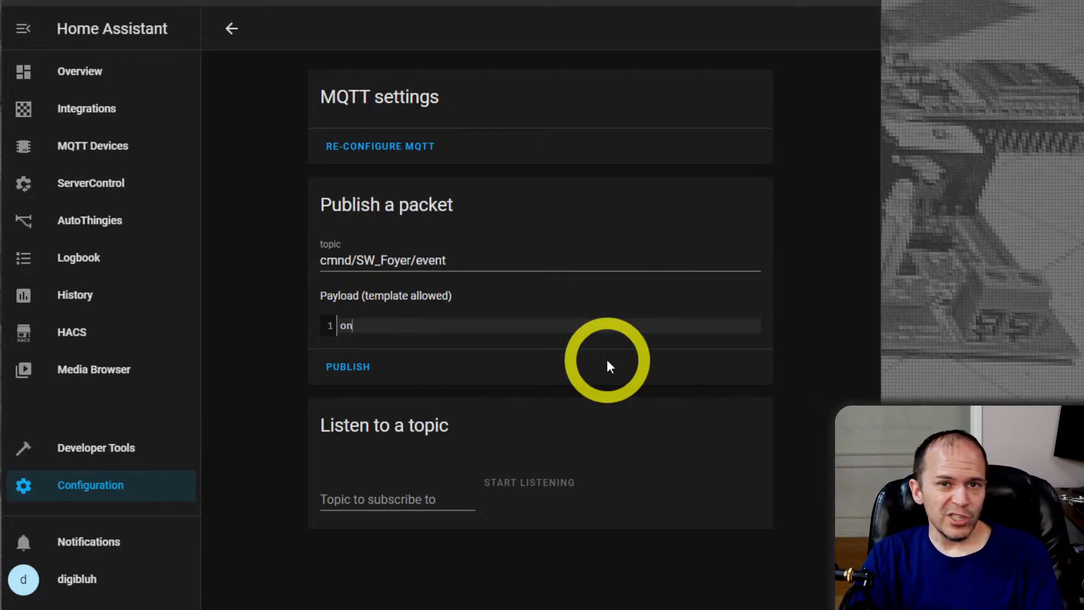
left_click(354, 368)
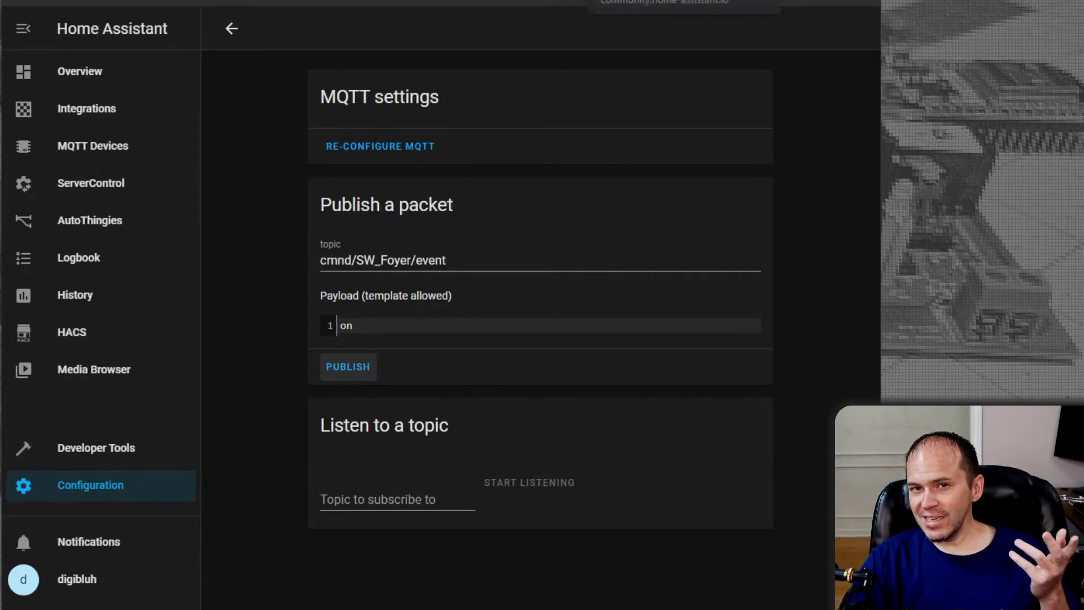
Switch to the SW_Foyer console and enter "publish cmnd/tasmotas/backlog" as a command without running it
left_click(672, 1)
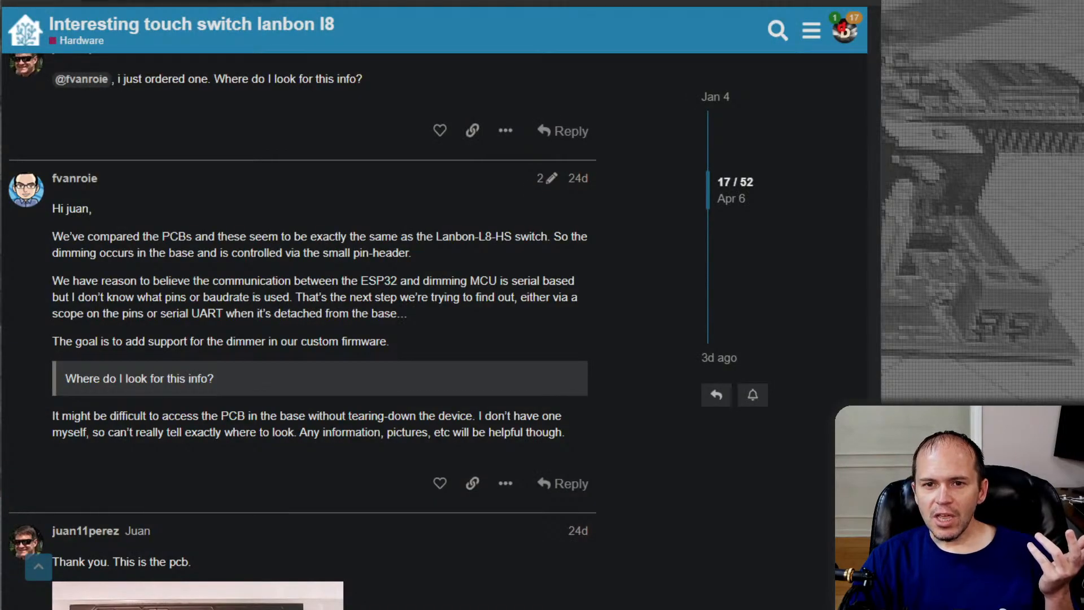
left_click(161, 1)
left_click(112, 407)
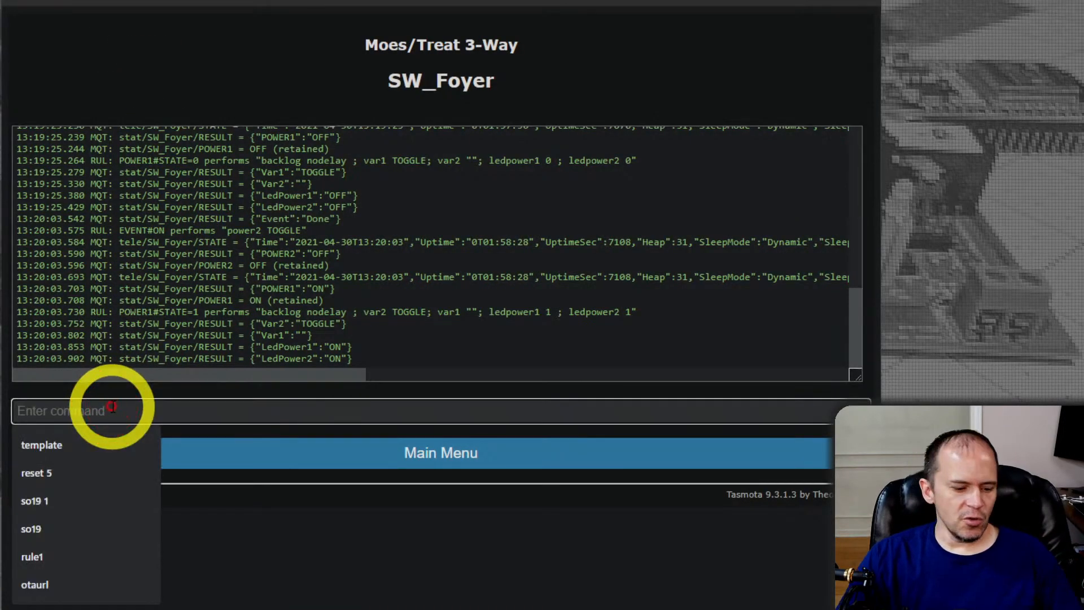
type("publish cmnd/tasmotas")
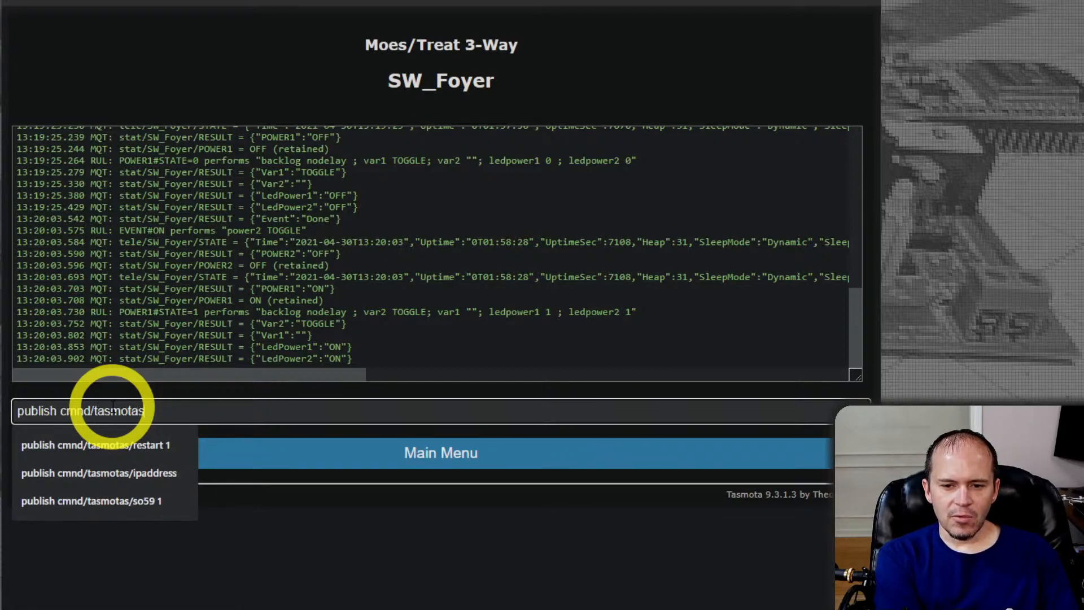
type("/backlog")
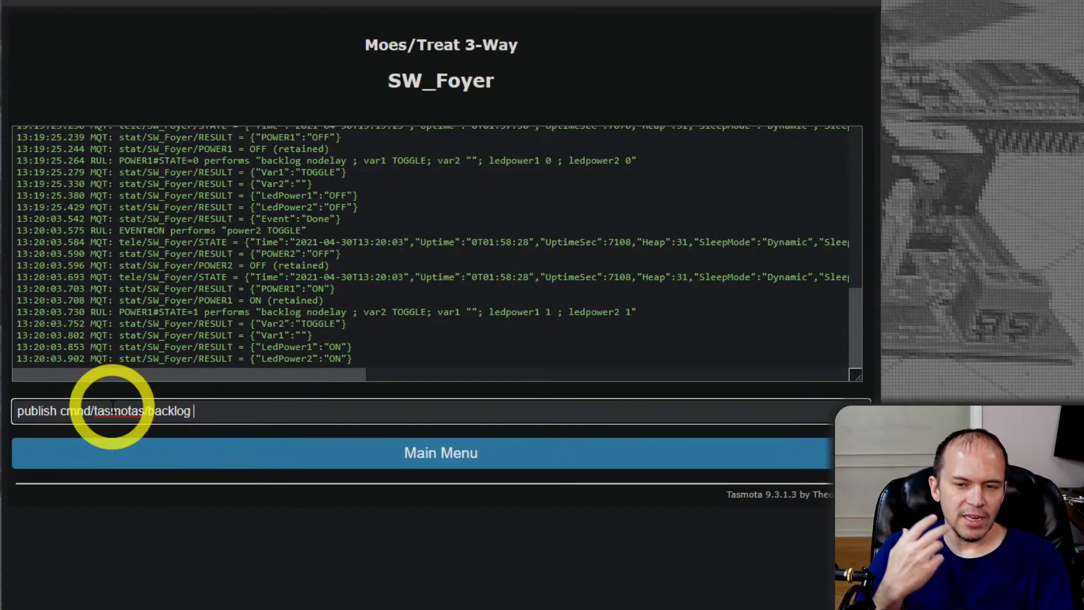
Erase the backlog ending from the unsent publish command in the SW_Foyer console
key("BackSpace")
key("BackSpace")
key("BackSpace")
key("BackSpace")
key("BackSpace")
key("BackSpace")
key("BackSpace")
key("BackSpace")
key("BackSpace")
key("BackSpace")
key("BackSpace")
key("BackSpace")
key("BackSpace")
key("BackSpace")
key("BackSpace")
key("BackSpace")
key("BackSpace")
key("BackSpace")
key("BackSpace")
key("BackSpace")
key("BackSpace")
key("BackSpace")
key("BackSpace")
key("BackSpace")
key("BackSpace")
key("BackSpace")
key("BackSpace")
key("BackSpace")
key("BackSpace")
key("BackSpace")
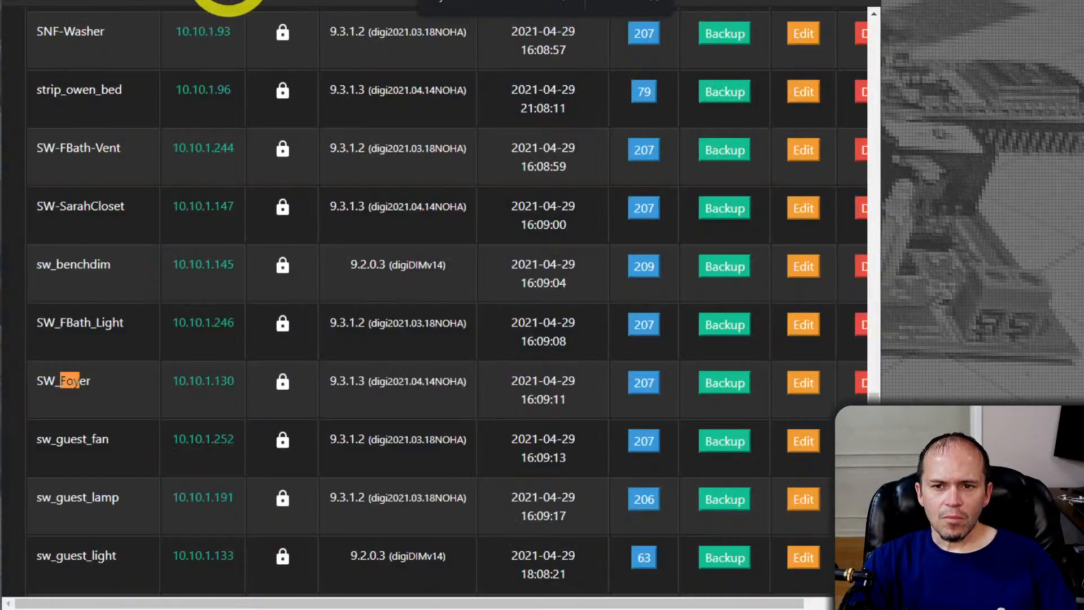
left_click(297, 1)
type("tas")
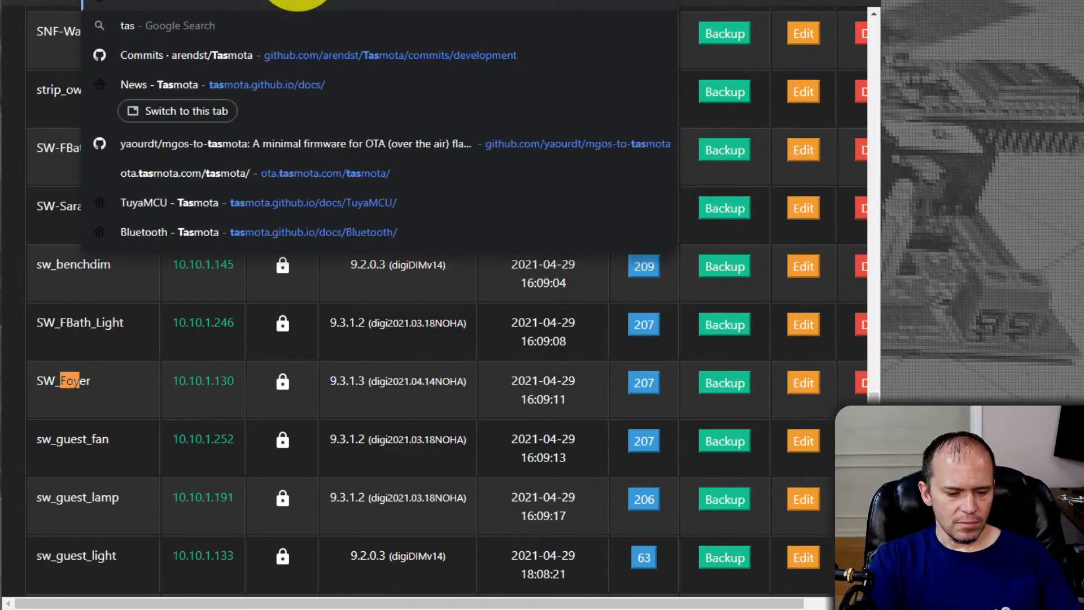
key("Escape")
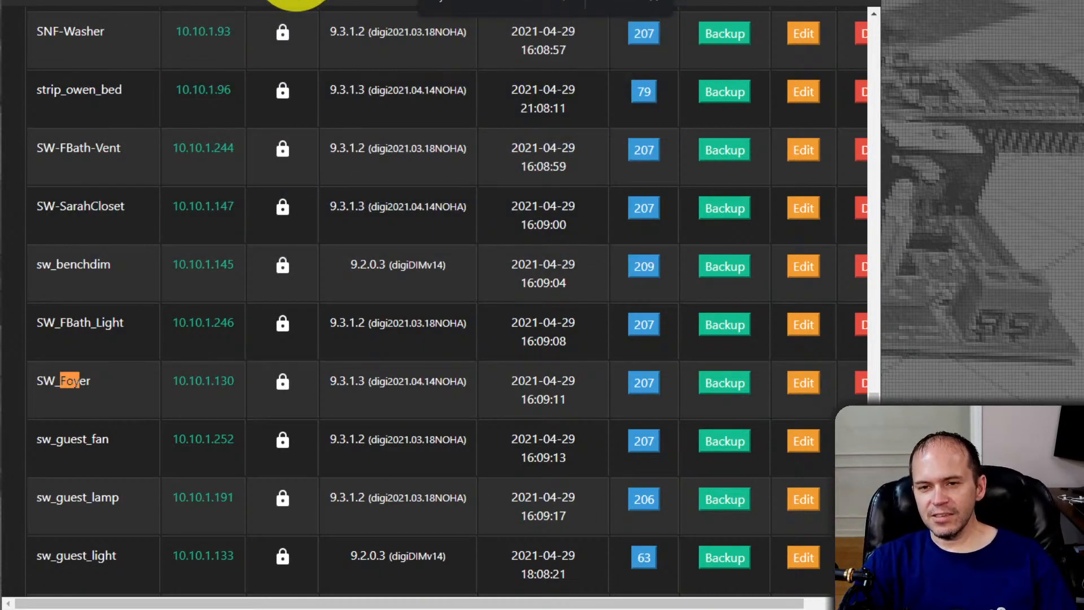
Look through the TasmoBackup device list, checking the devices' firmware versions and last backup dates
scroll(252, 326, "up", 20)
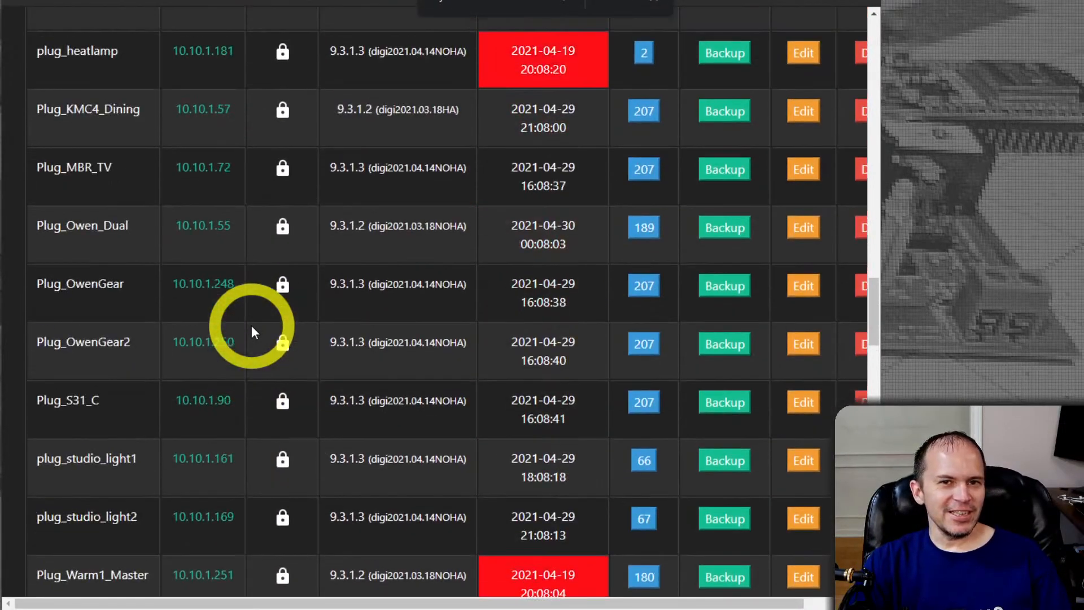
scroll(252, 326, "up", 15)
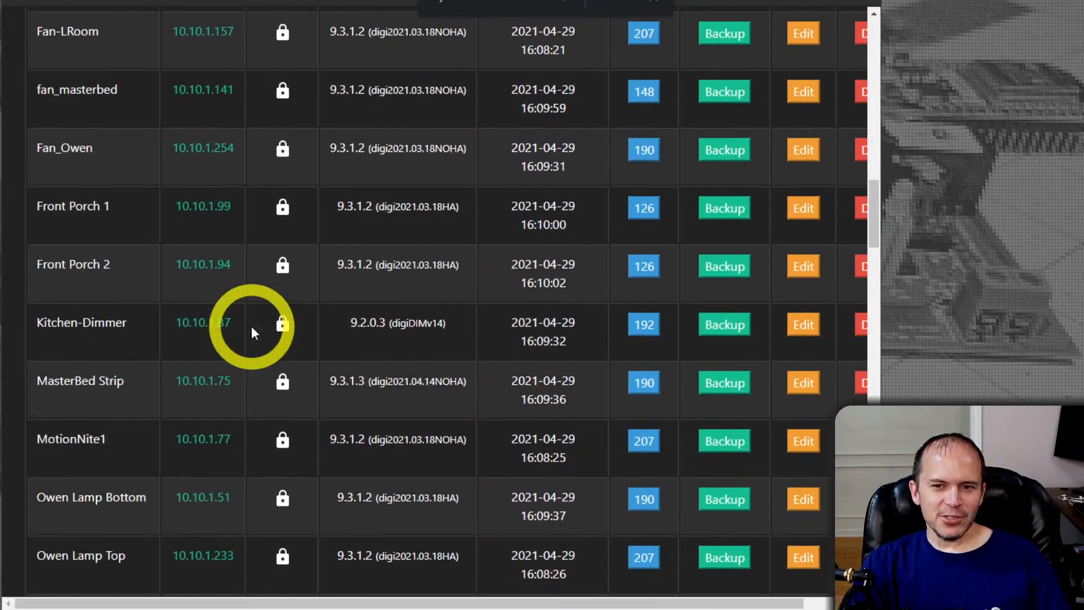
scroll(252, 326, "up", 15)
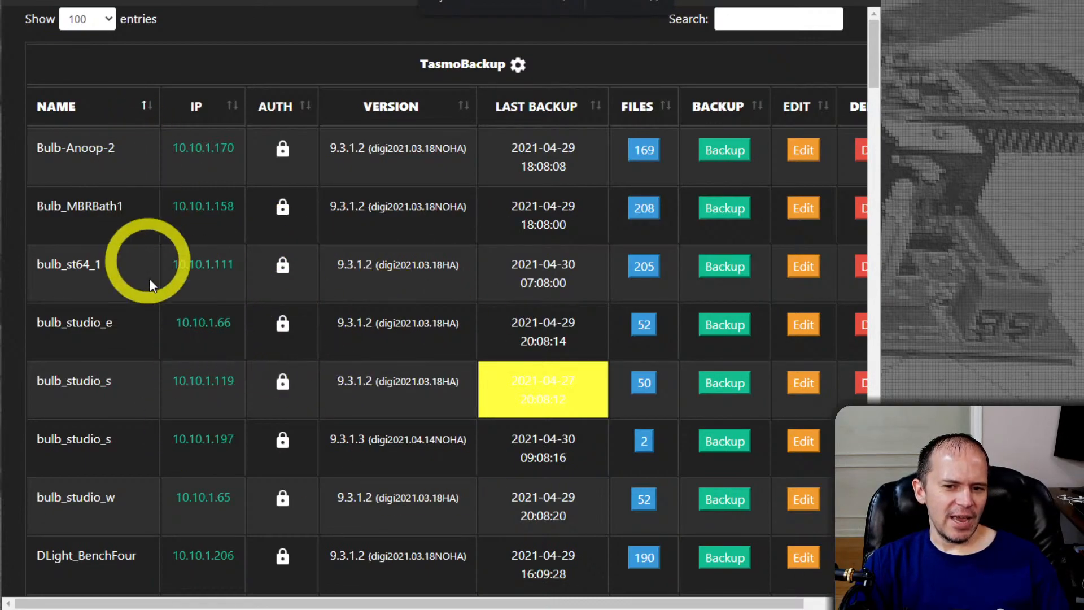
scroll(150, 265, "down", 5)
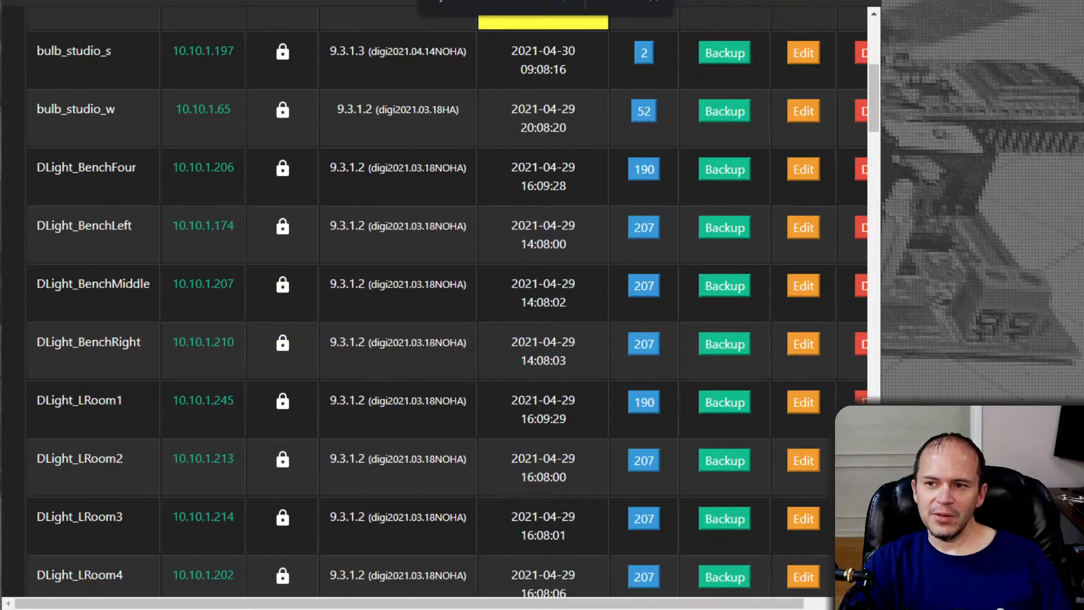
Search the web for "tasmobackup v1 github" in a new tab and open the danmed/TasmoBackupV1 repository
key("ctrl+t")
type("tas")
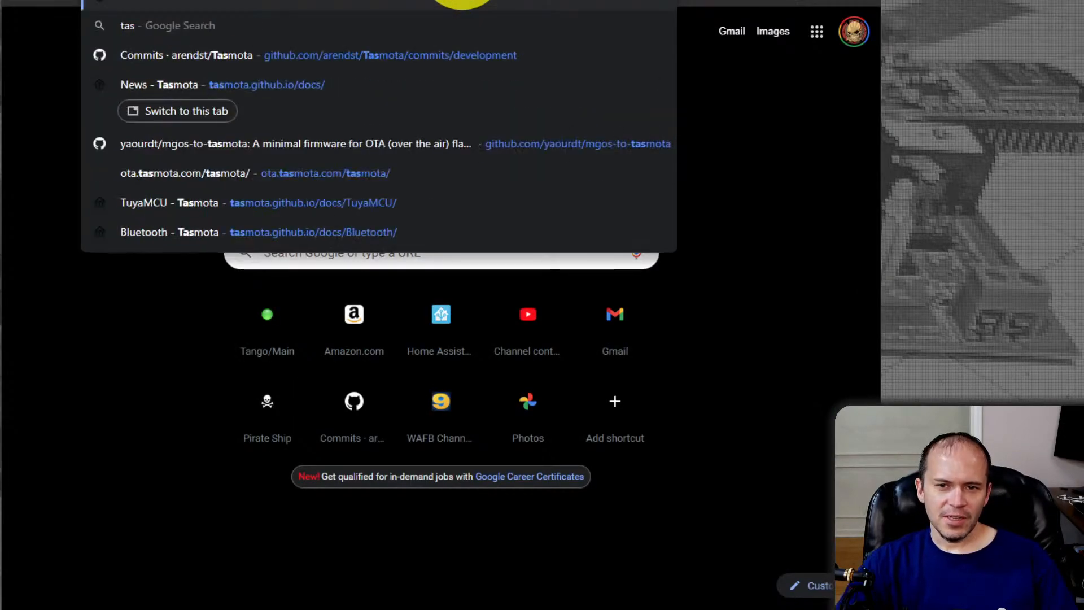
type("mobackup")
key("Down")
key("Return")
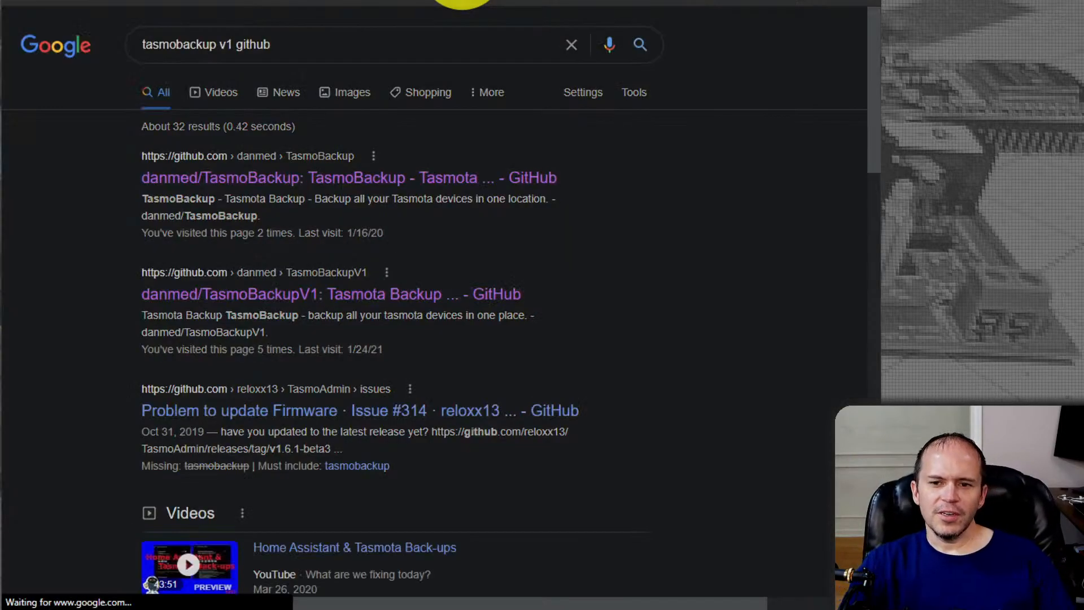
left_click(266, 306)
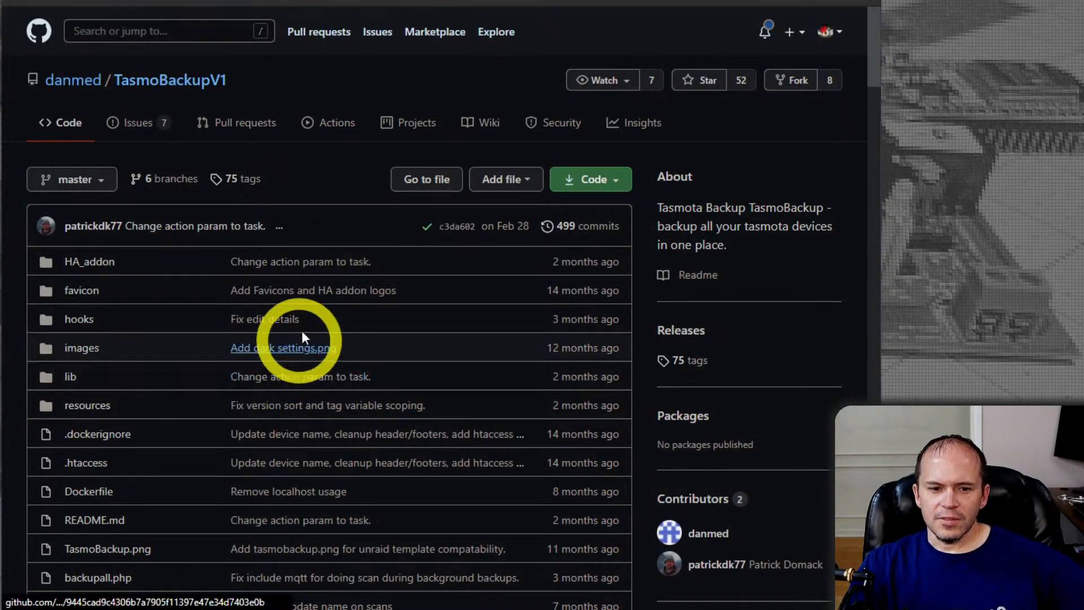
Review the TasmoBackupV1 repository's file list and README, including its latest changes, features and installation instructions
scroll(288, 337, "down", 20)
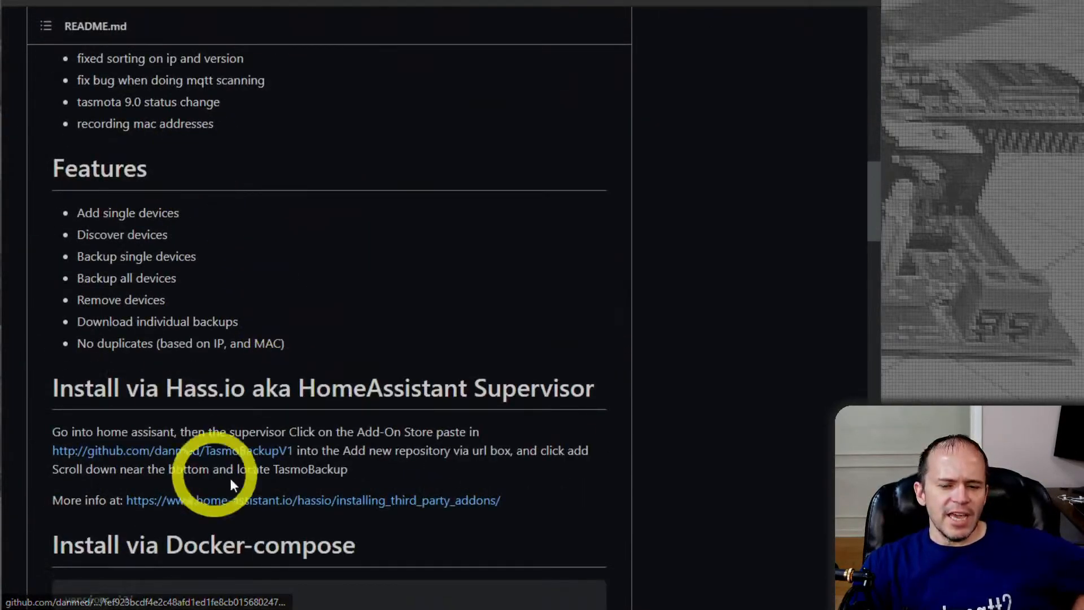
scroll(288, 425, "down", 13)
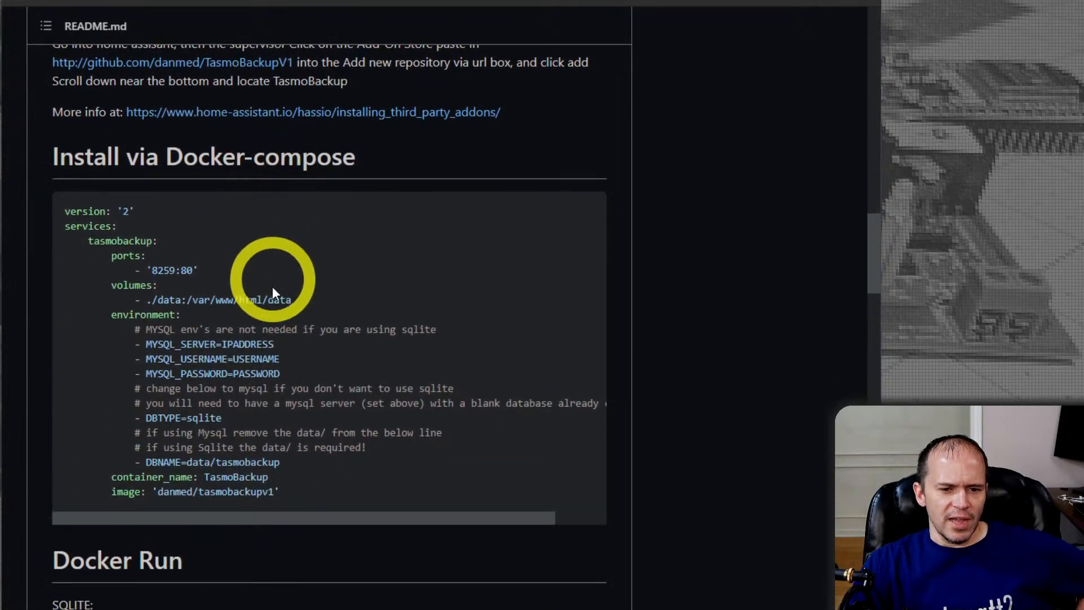
scroll(282, 367, "down", 5)
scroll(277, 339, "up", 20)
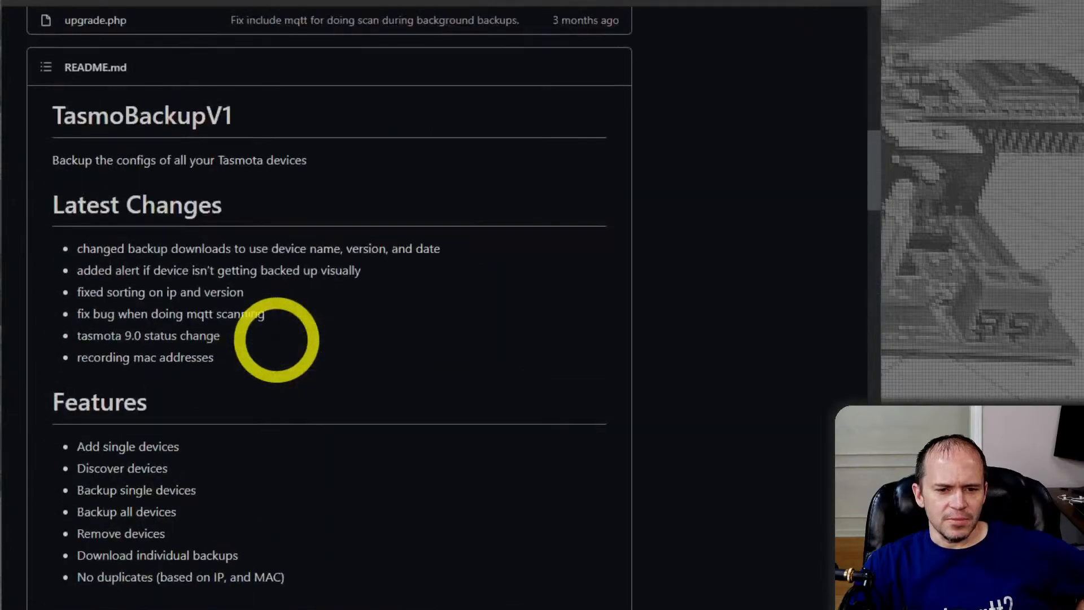
scroll(278, 305, "up", 4)
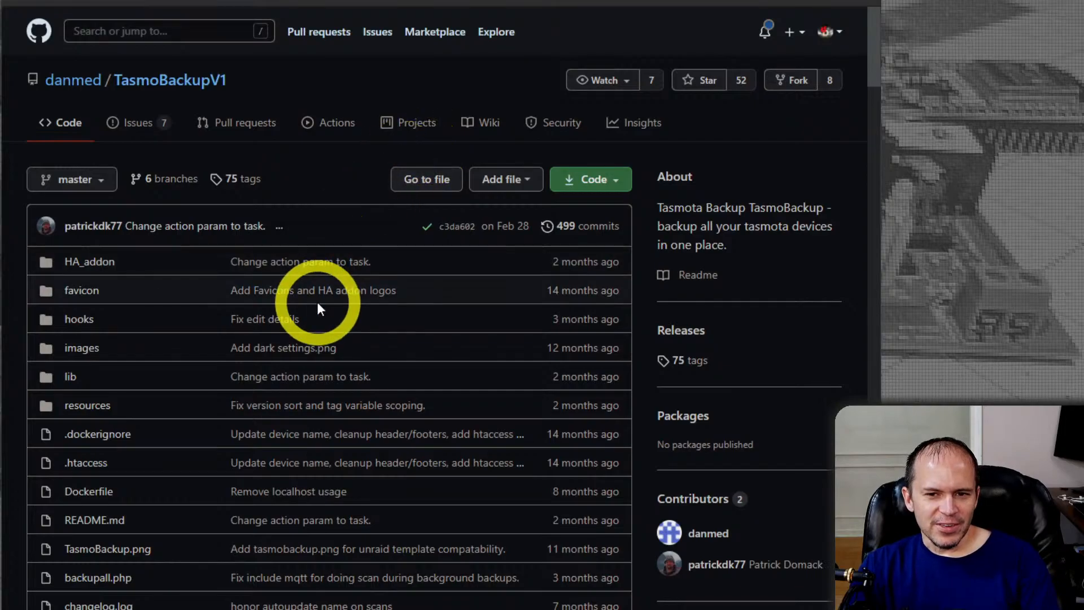
scroll(318, 305, "down", 12)
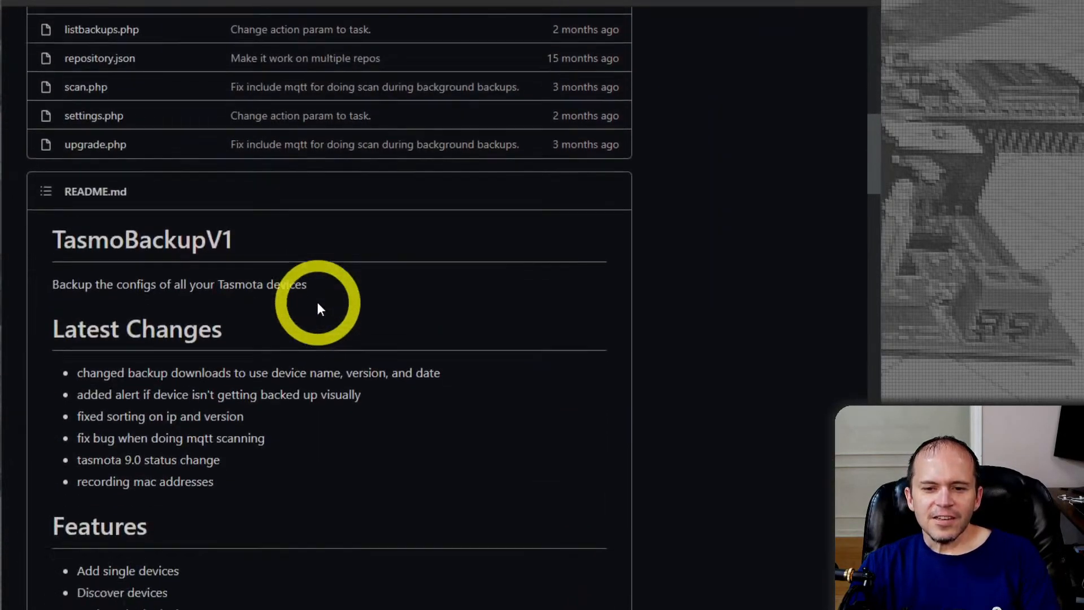
Review the README's installation instructions for Docker-compose, Docker Run and raw PHP, and return to the TasmoBackupV1 file list
scroll(317, 305, "down", 13)
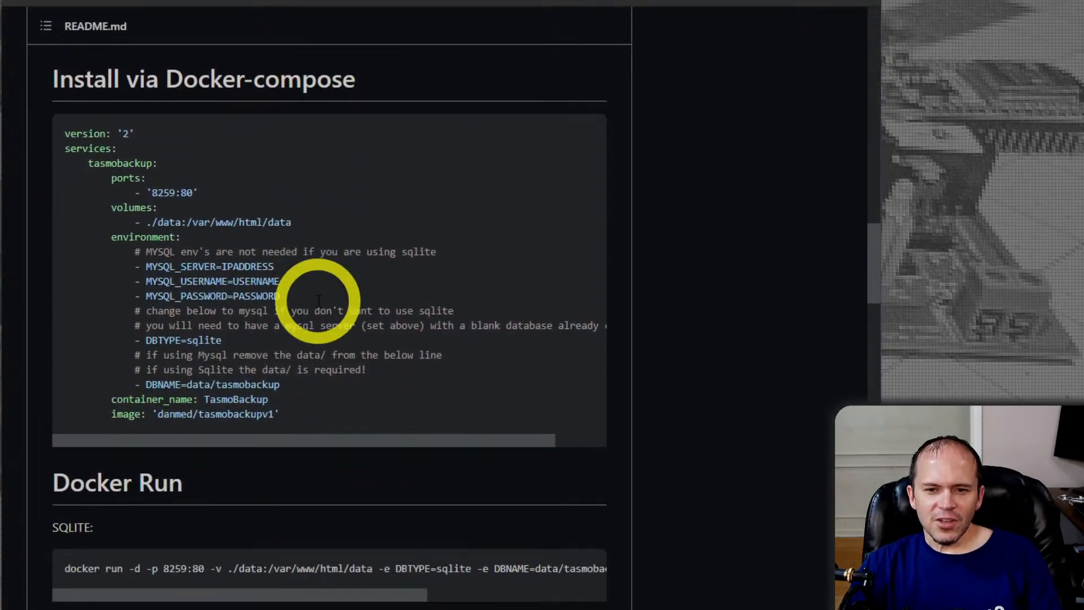
scroll(282, 308, "down", 5)
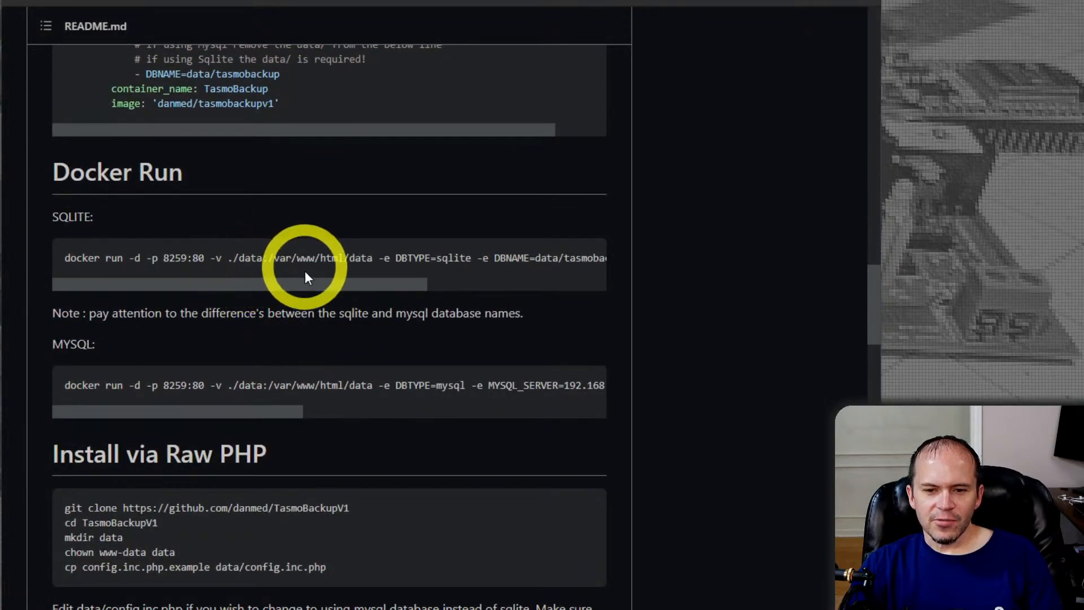
scroll(305, 267, "down", 3)
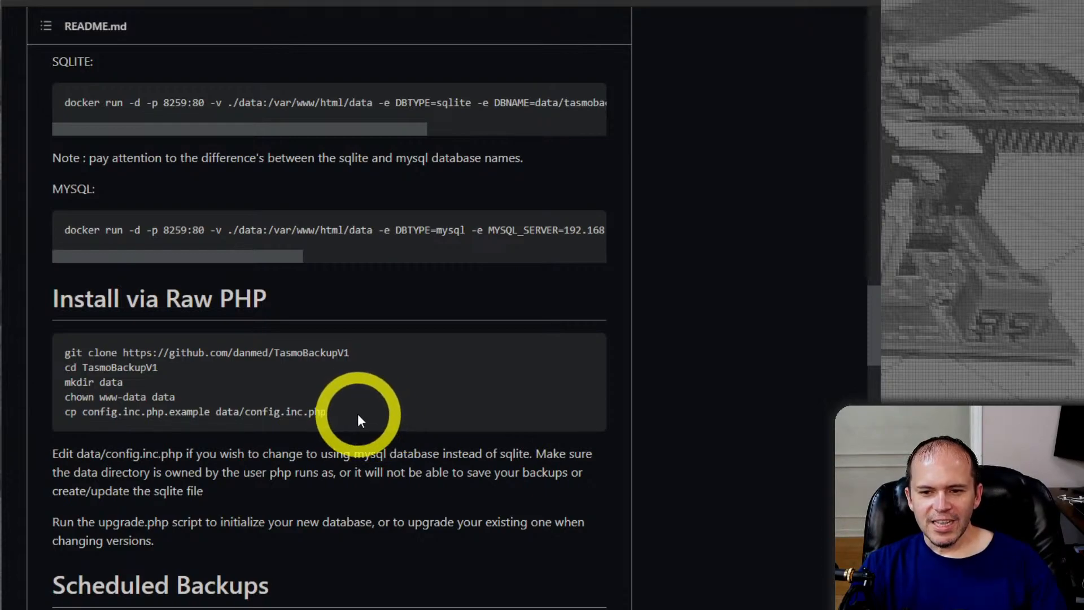
scroll(403, 406, "down", 3)
scroll(405, 411, "down", 13)
scroll(406, 408, "up", 16)
scroll(404, 399, "up", 15)
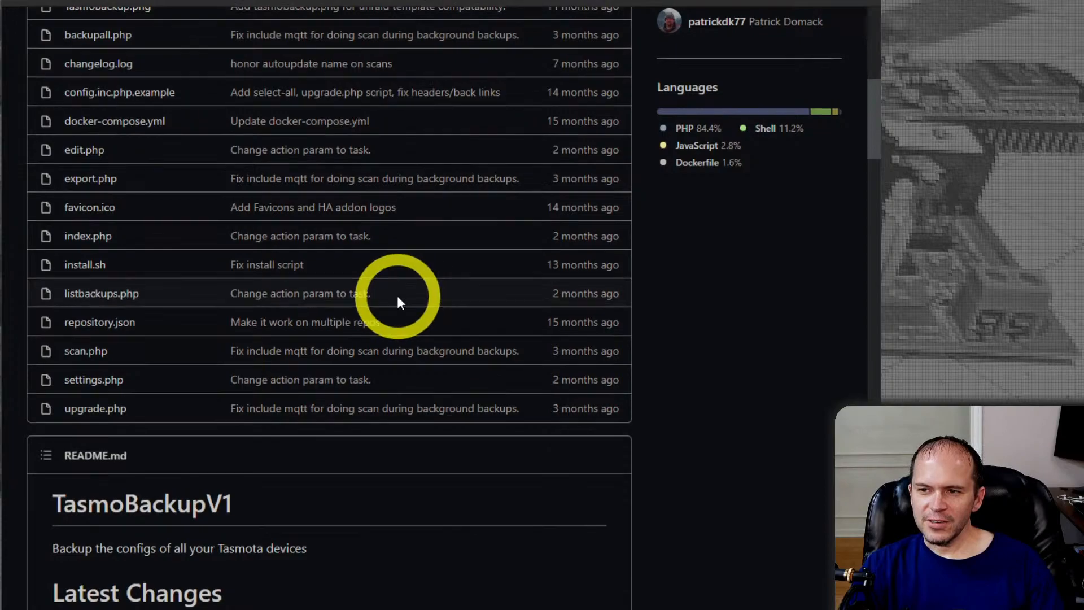
scroll(398, 298, "up", 8)
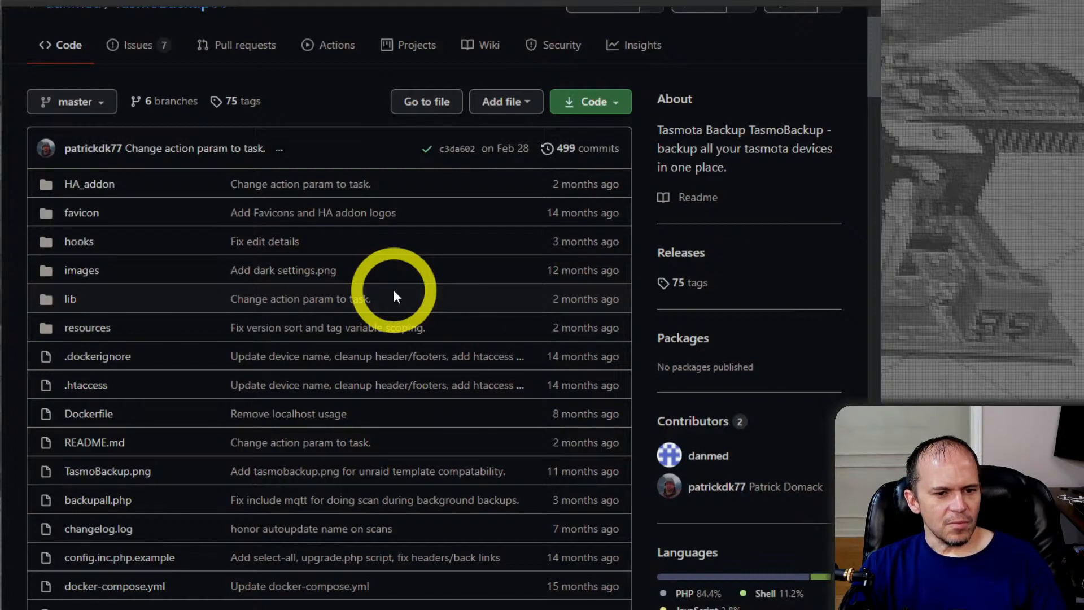
Examine the README's latest changes, feature list and Home Assistant Supervisor installation section
scroll(394, 293, "down", 15)
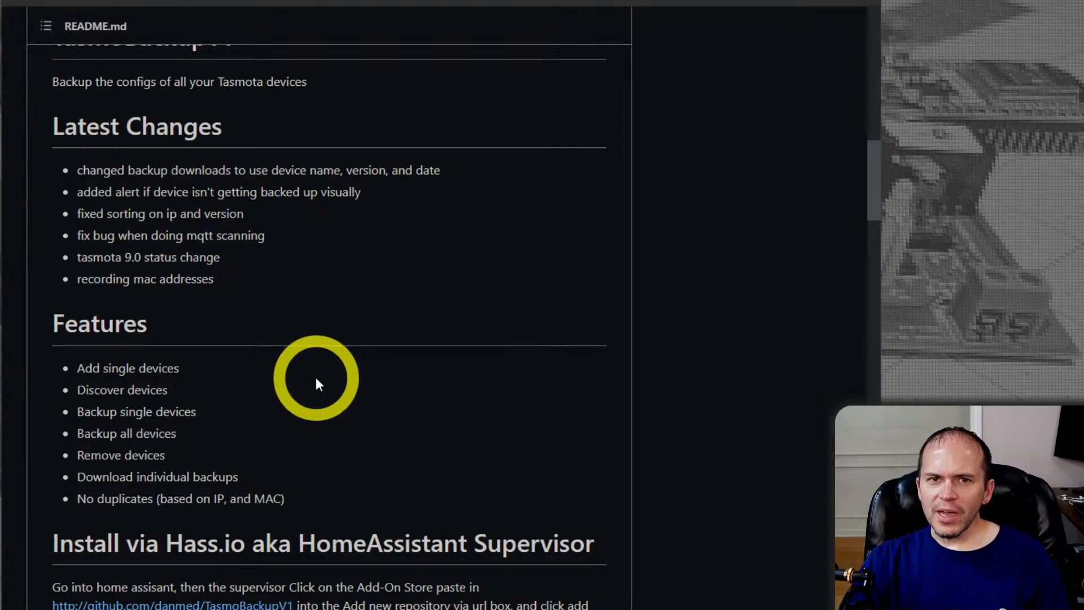
scroll(316, 384, "down", 7)
scroll(319, 384, "down", 1)
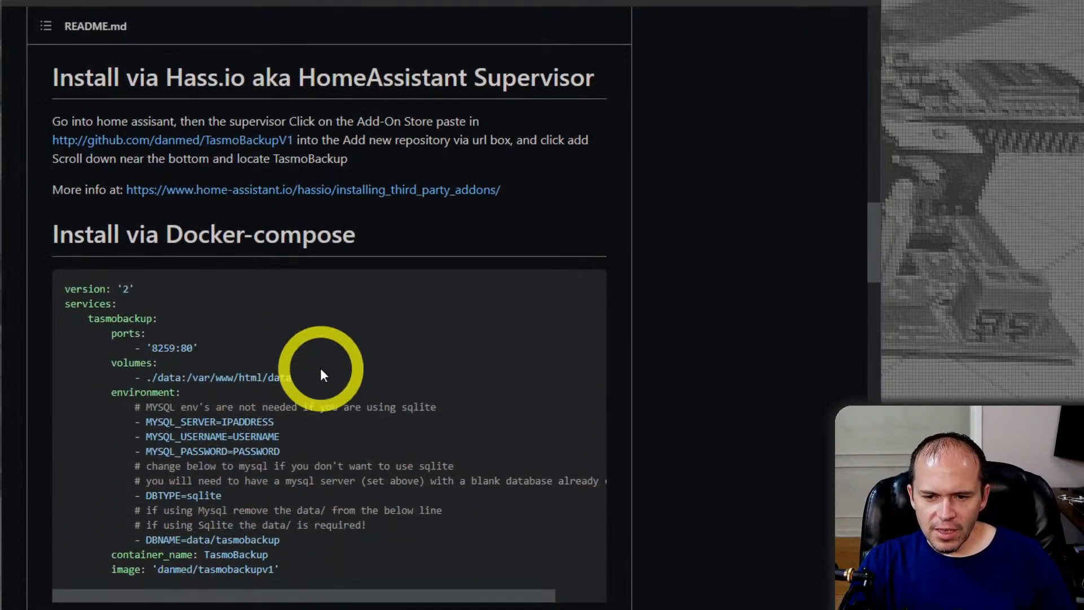
scroll(321, 370, "down", 4)
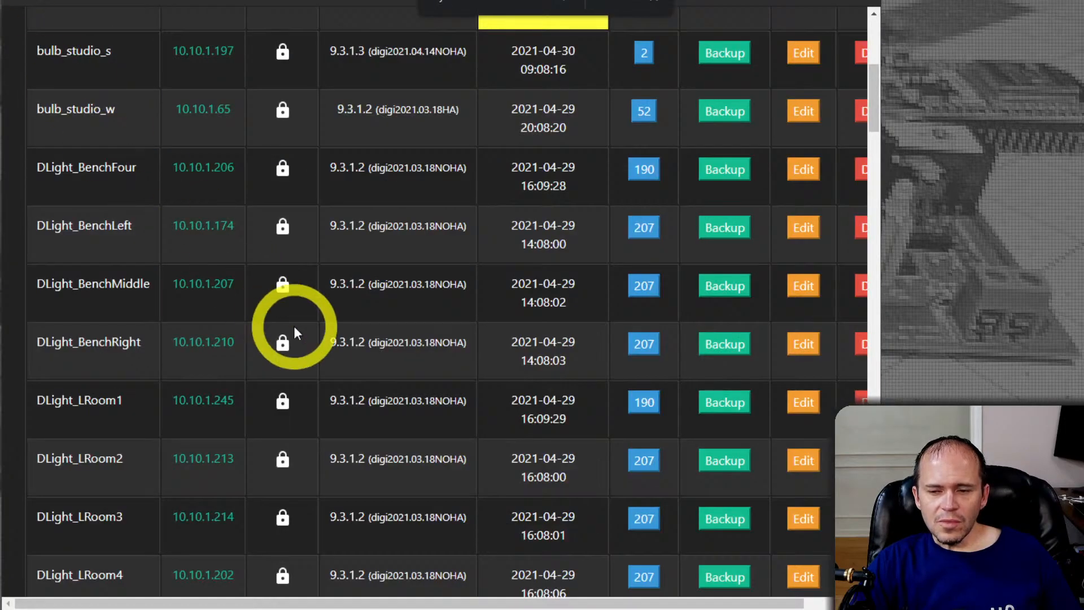
Look through the TasmoBackup device list down to the SW_ switches and return to its beginning
scroll(294, 326, "down", 15)
scroll(300, 330, "down", 10)
scroll(428, 414, "up", 20)
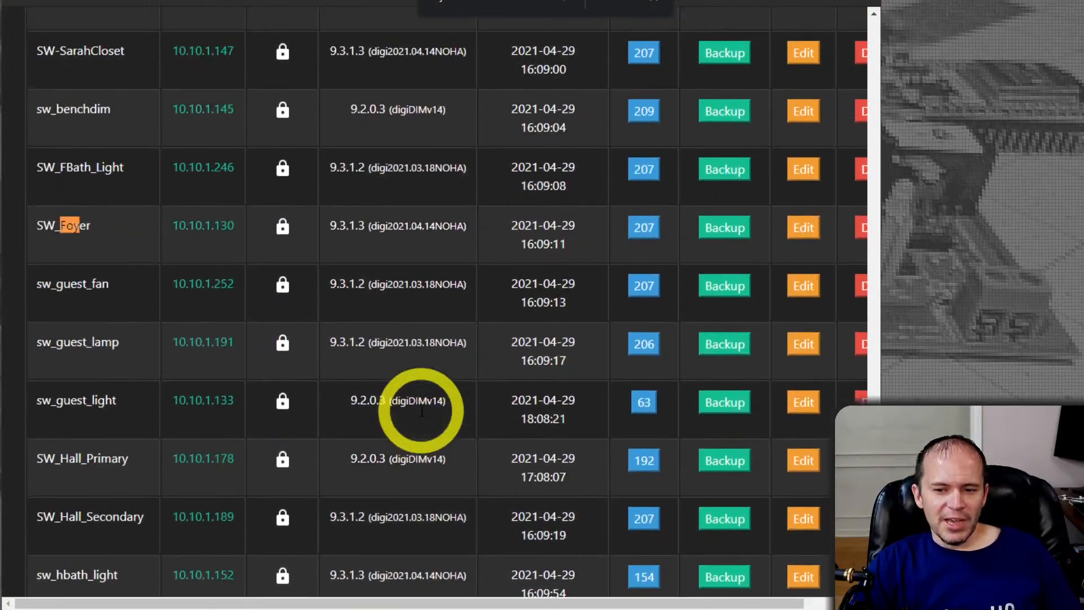
scroll(415, 407, "up", 15)
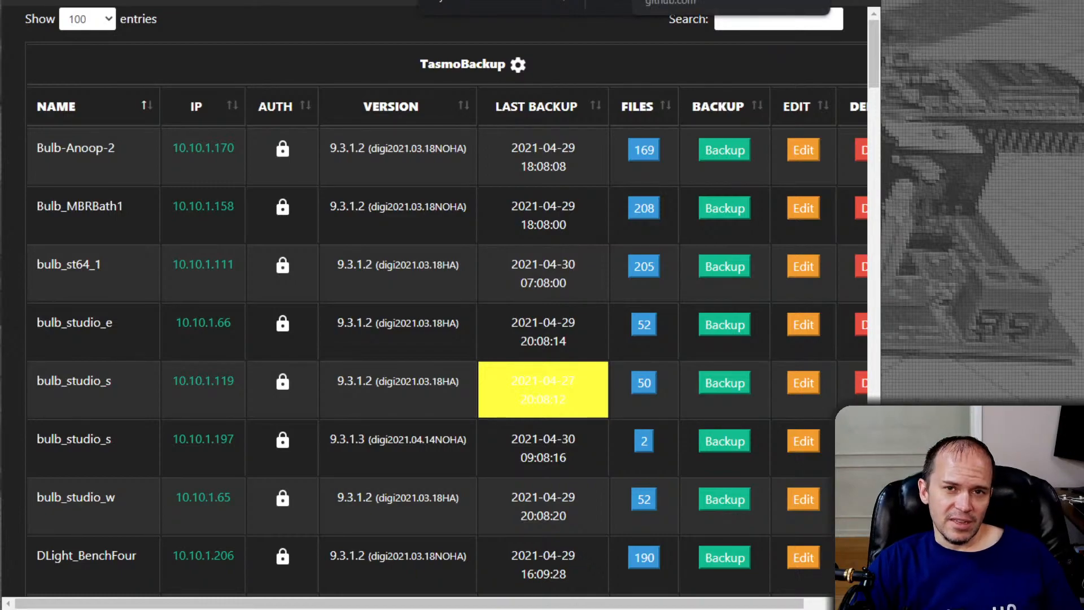
Switch to the Tasmota documentation and open its News page at the Tasmota 9.4.0 Leslie release notes
left_click(652, 0)
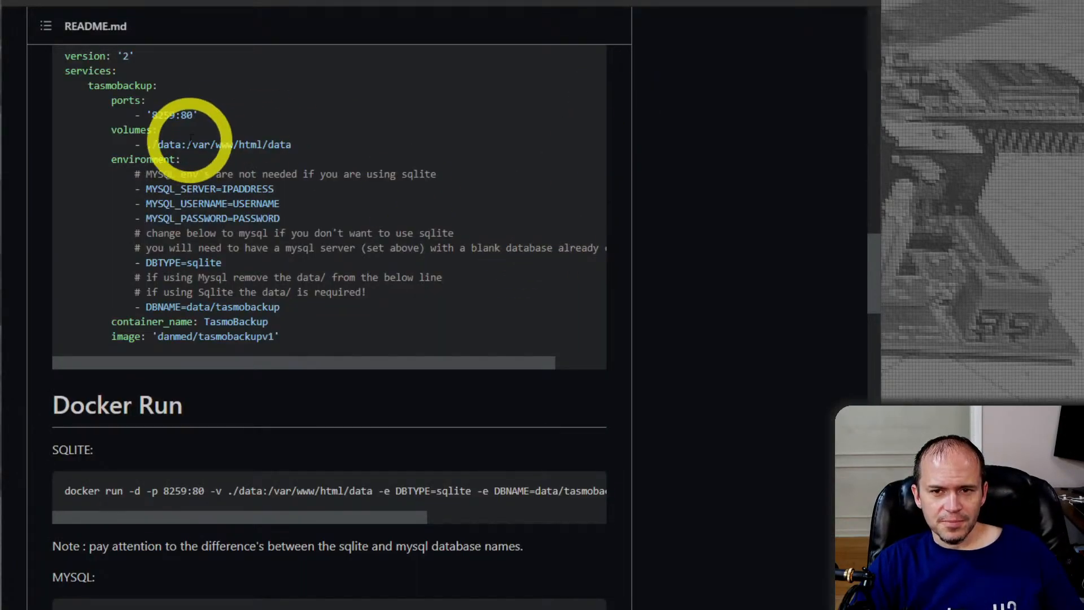
left_click(452, 0)
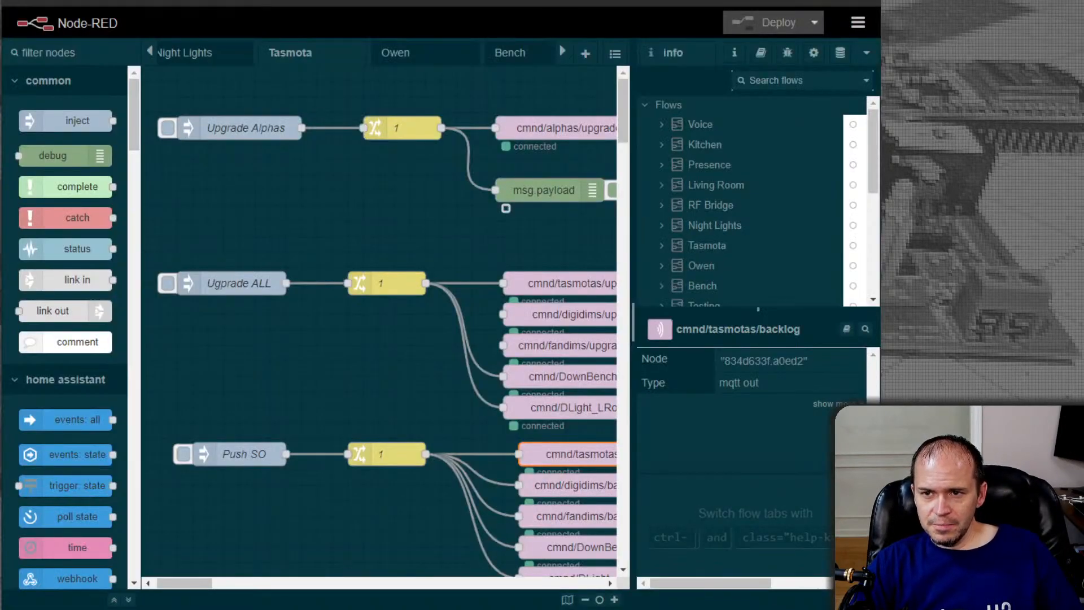
left_click(371, 0)
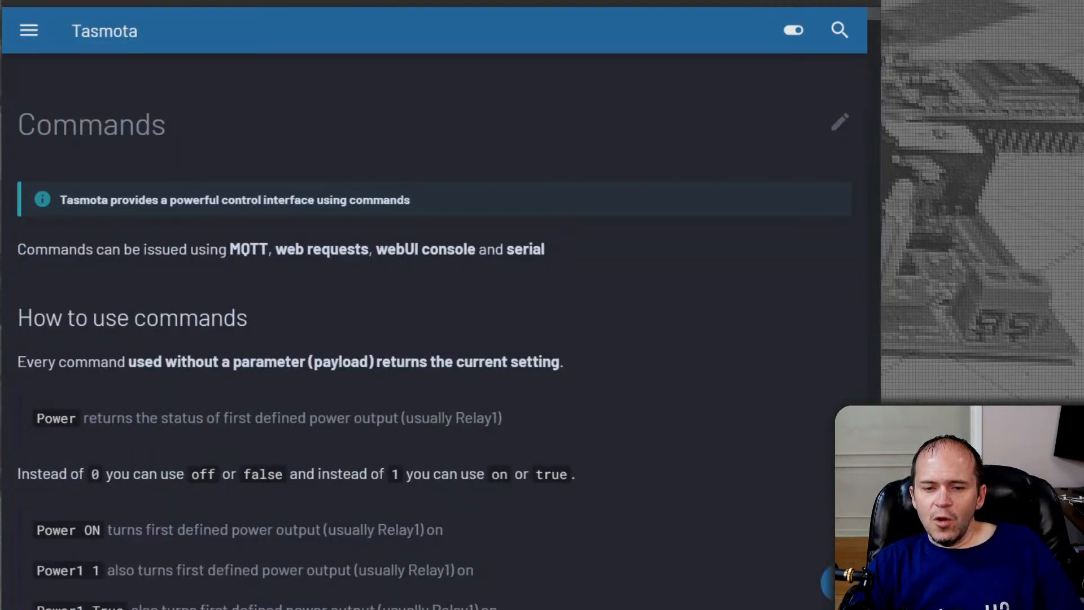
left_click(35, 33)
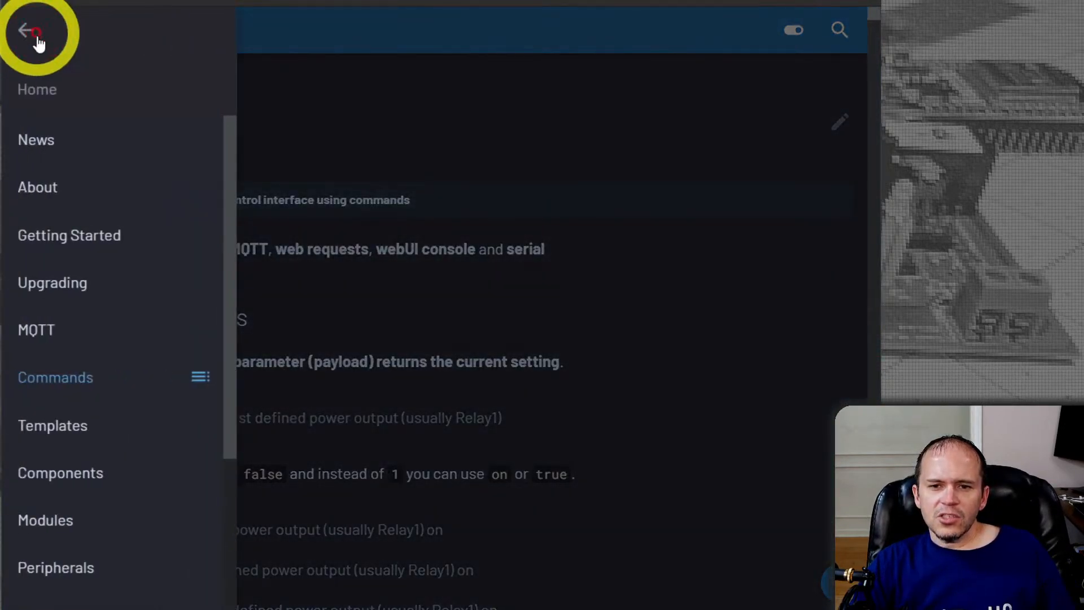
left_click(43, 141)
scroll(495, 334, "down", 1)
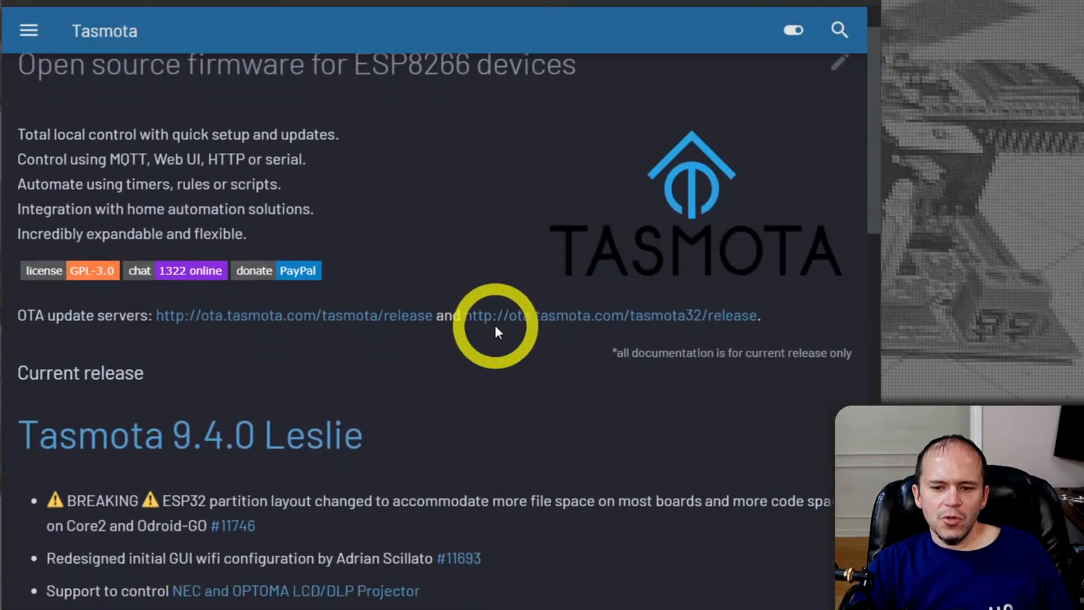
scroll(495, 332, "down", 7)
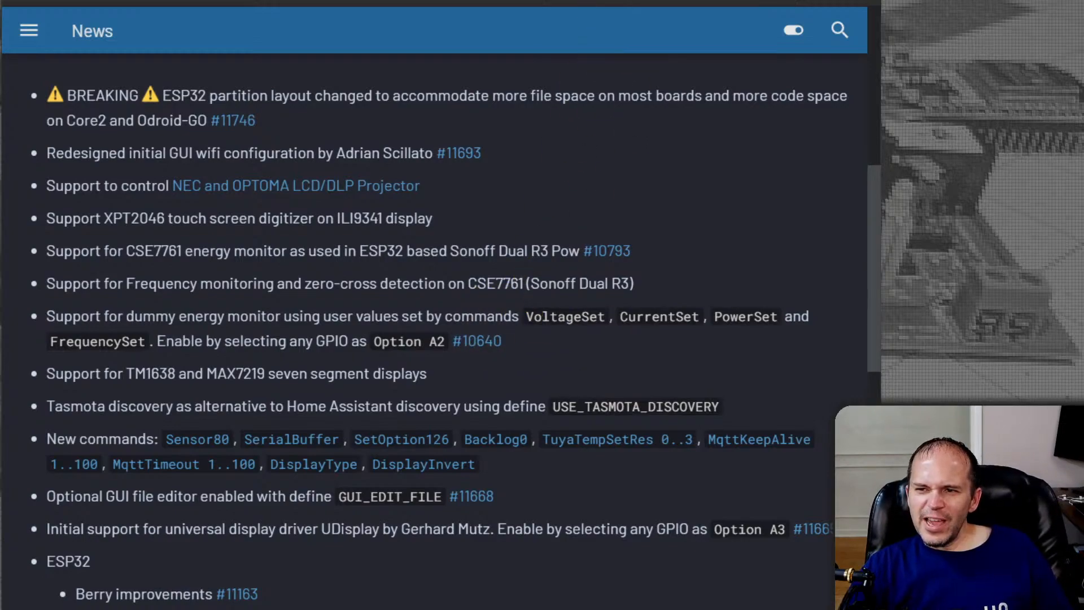
Open the TasmoBackup device list in a new browser tab
key("ctrl+t")
left_click(573, 1)
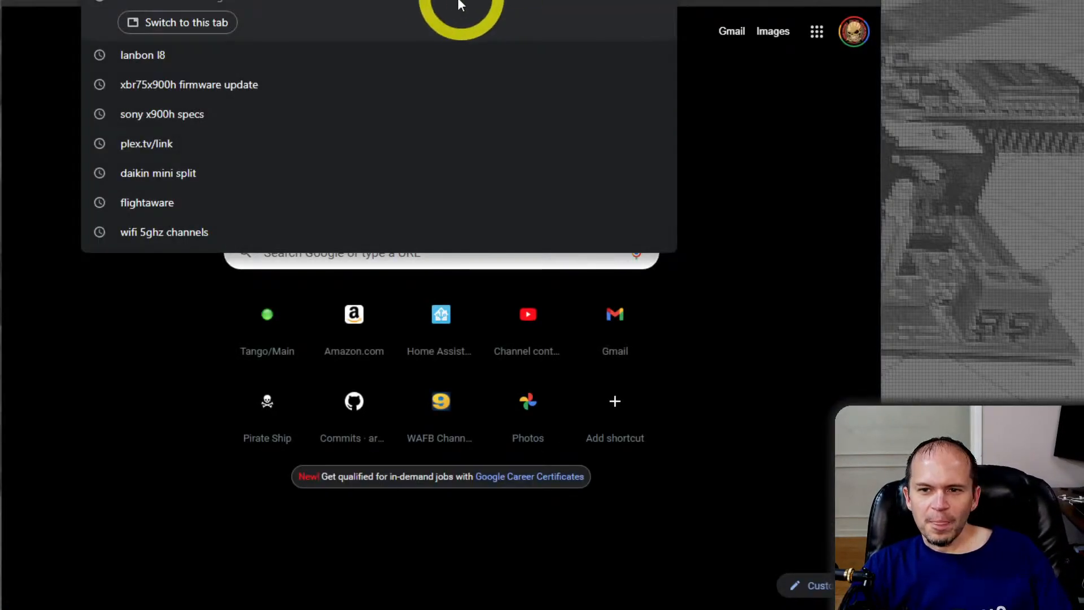
left_click(377, 3)
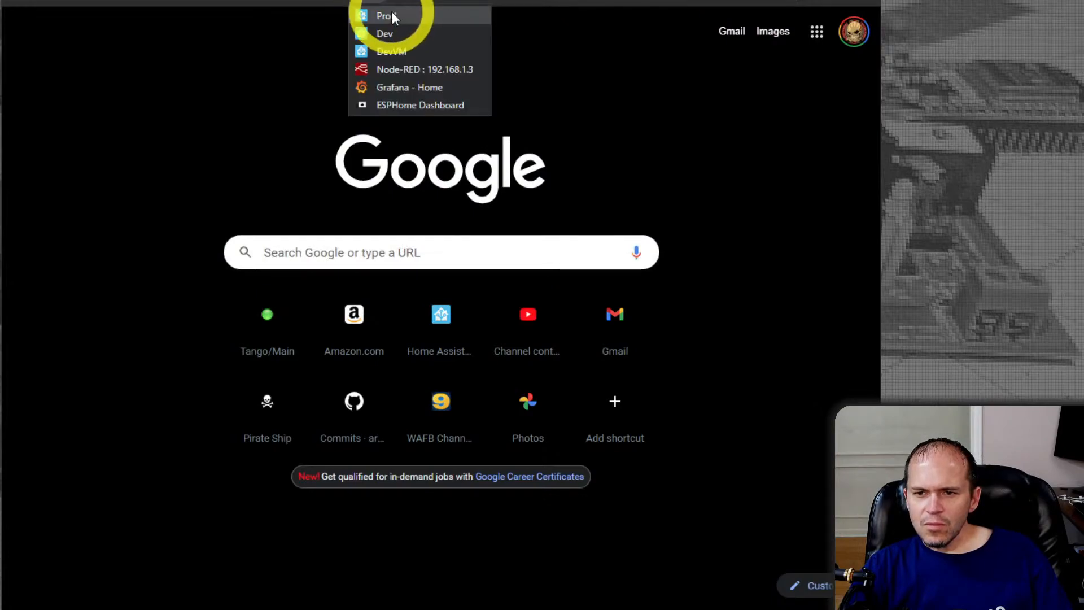
mouse_move(402, 3)
left_click(443, 88)
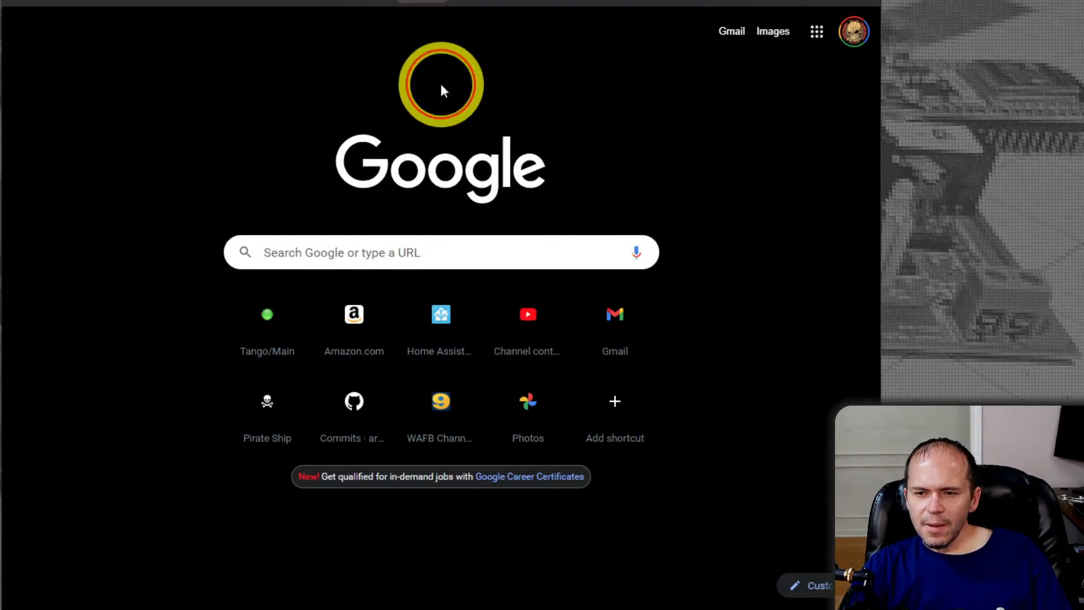
Look through the device list down to the backup and discovery controls, checking the last backup dates of Plug_Warm1_Master and Plug_Warm2_Dining
scroll(333, 295, "down", 15)
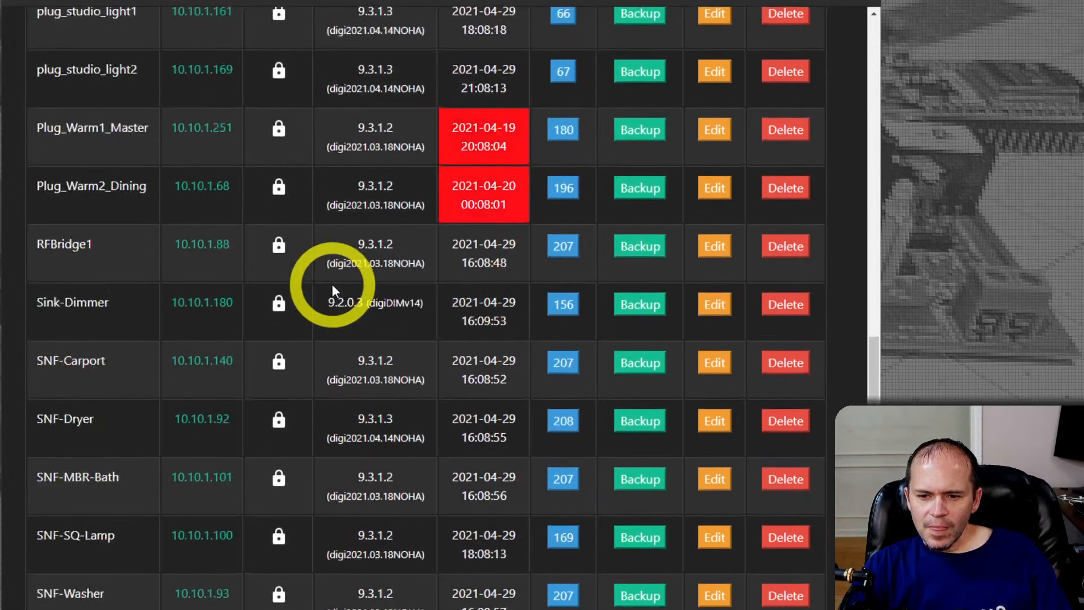
scroll(332, 284, "down", 15)
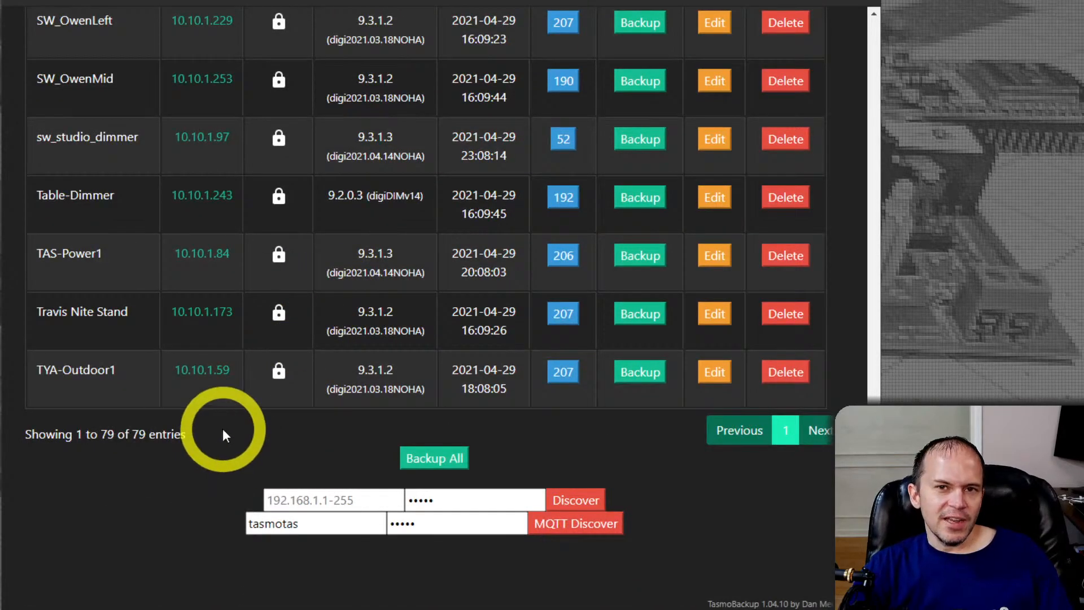
scroll(270, 390, "up", 20)
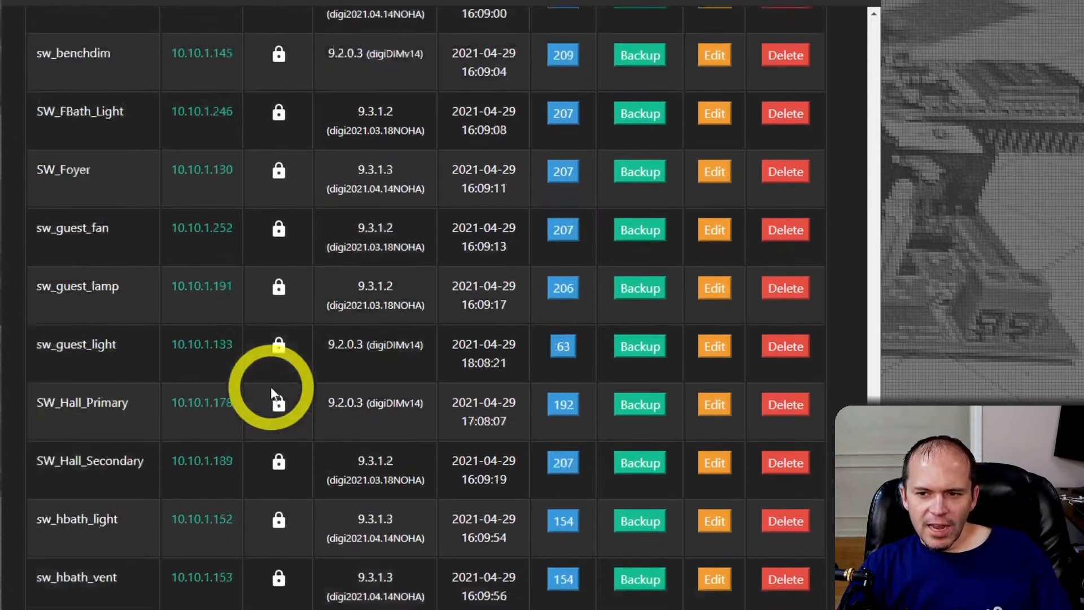
scroll(271, 389, "up", 7)
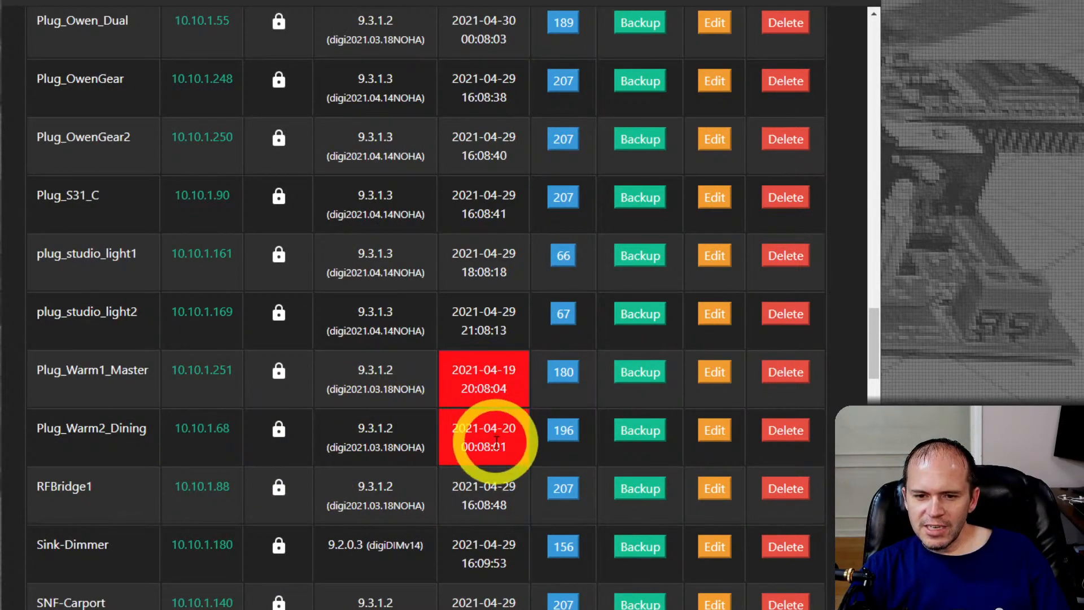
scroll(500, 465, "down", 20)
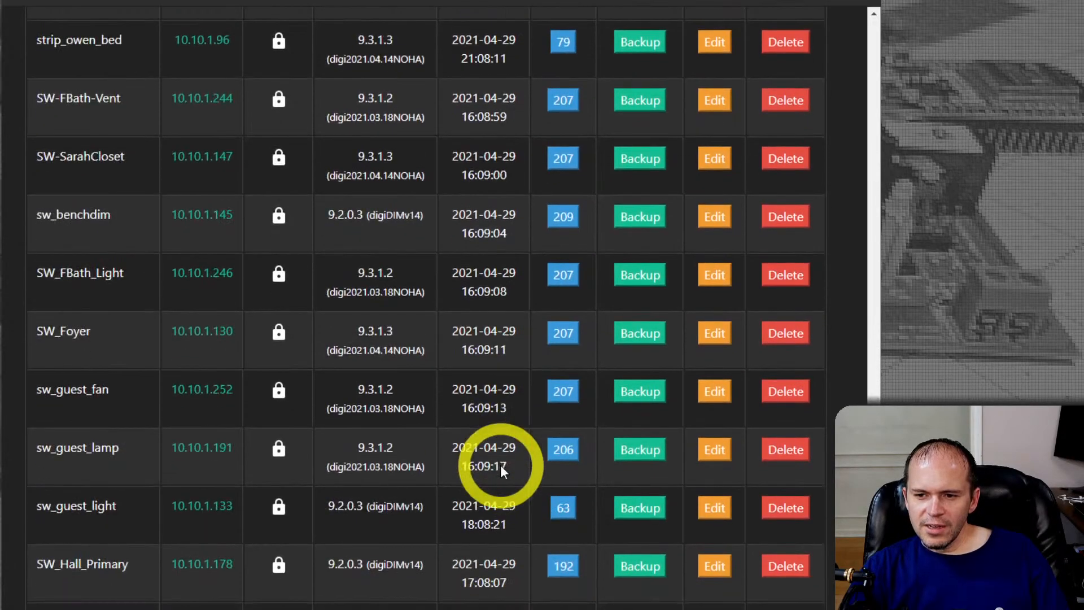
scroll(501, 465, "down", 10)
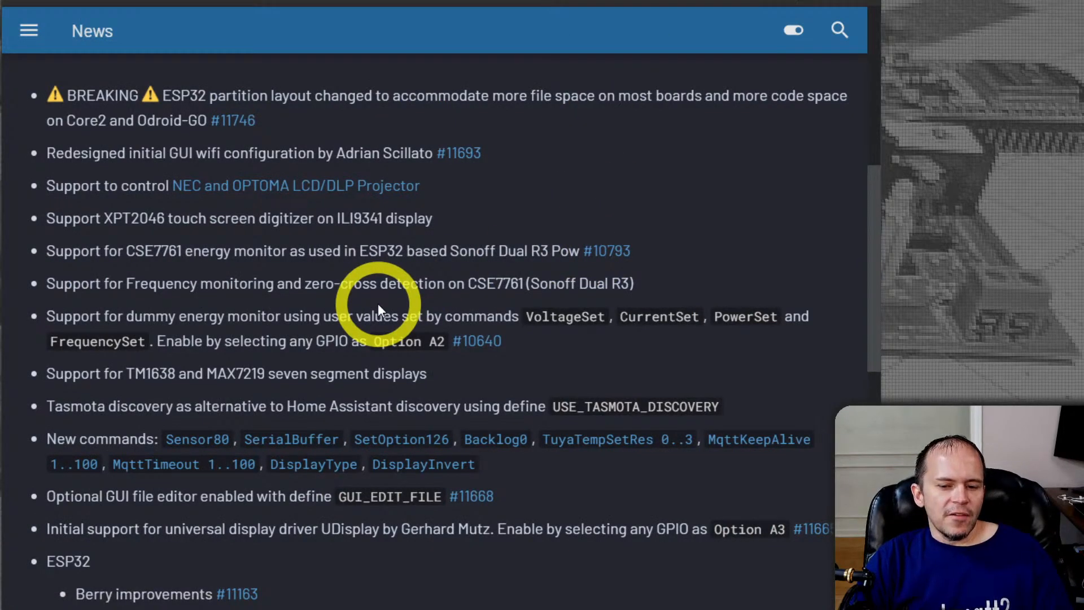
Return to the Tasmota News page, read the 9.4.0 changes including the ESP32 items, and highlight "(Sonoff Dual R3)"
scroll(377, 303, "down", 1)
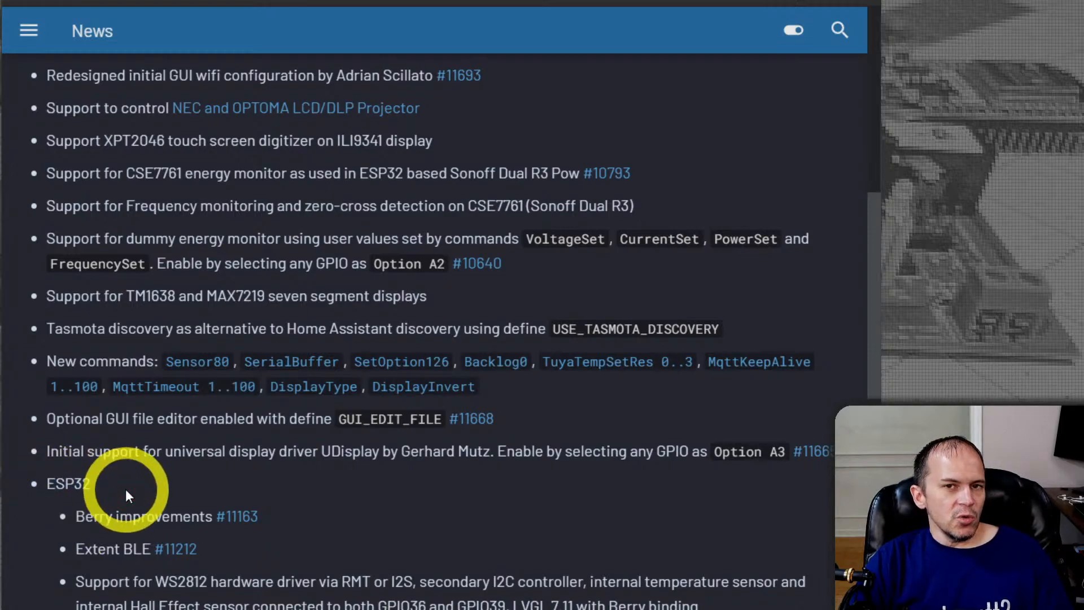
scroll(159, 492, "down", 1)
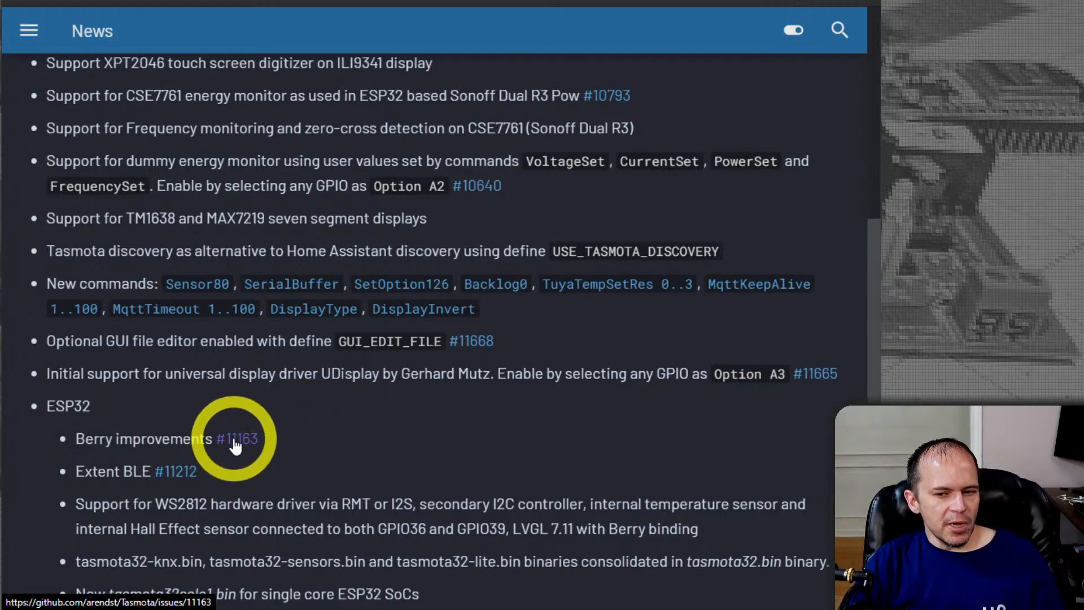
scroll(311, 441, "up", 3)
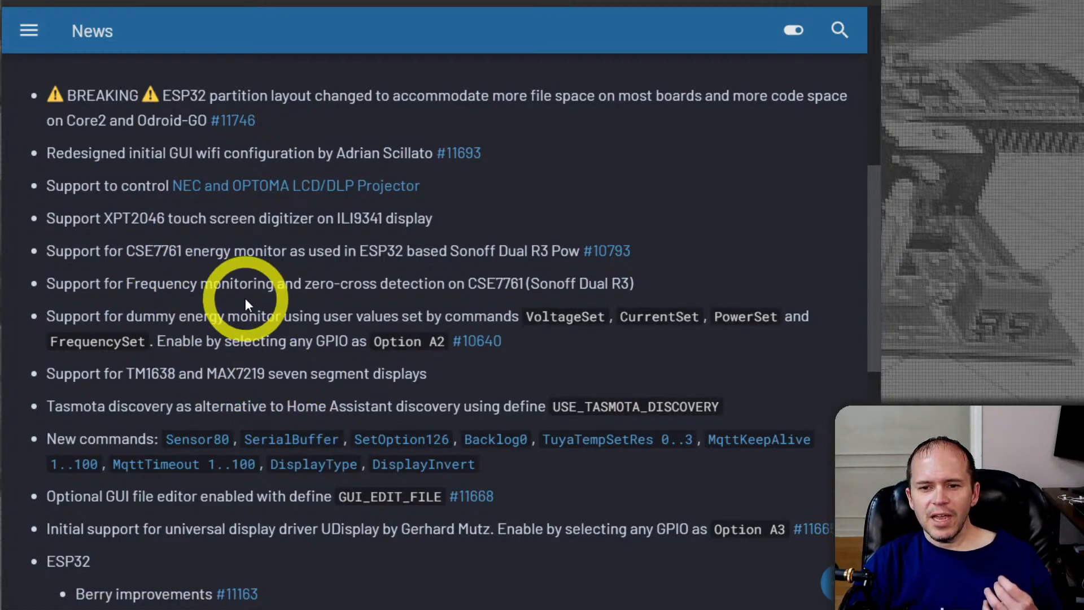
left_click_drag(527, 285, 686, 288)
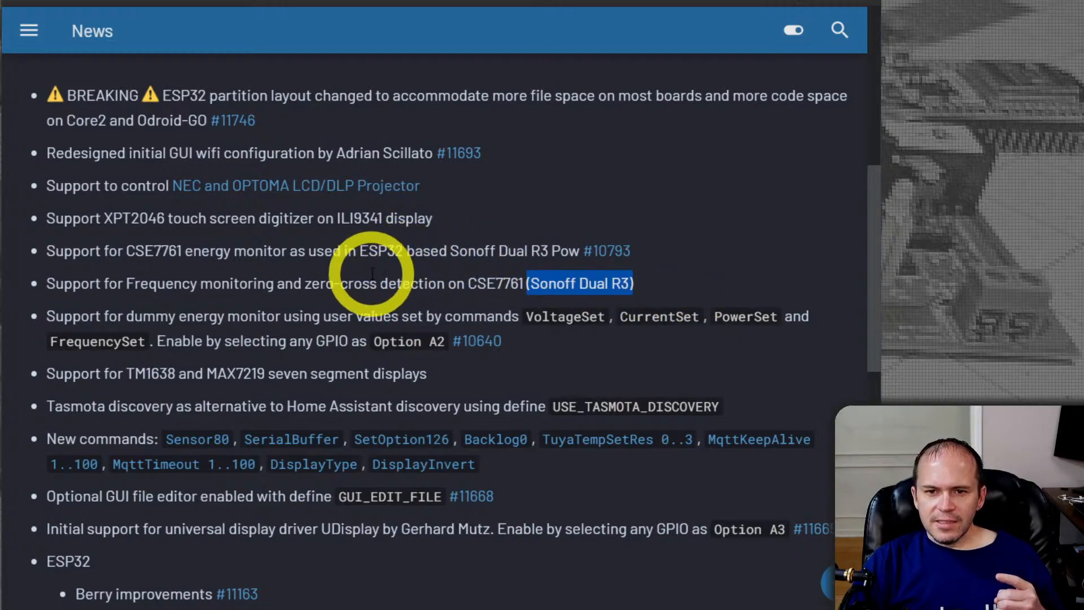
scroll(371, 274, "down", 1)
scroll(372, 274, "up", 1)
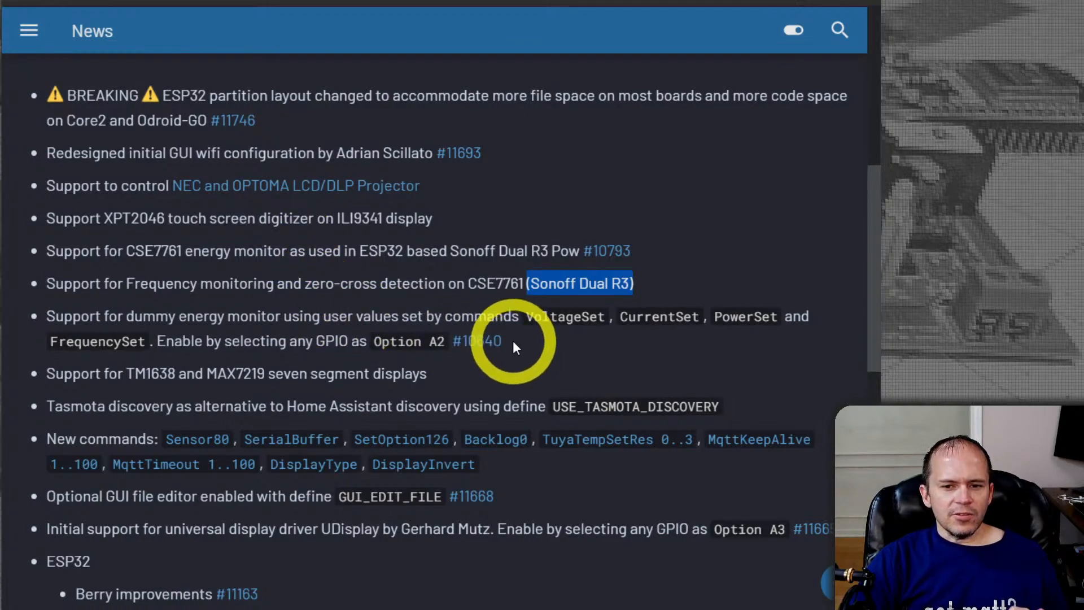
scroll(535, 364, "down", 1)
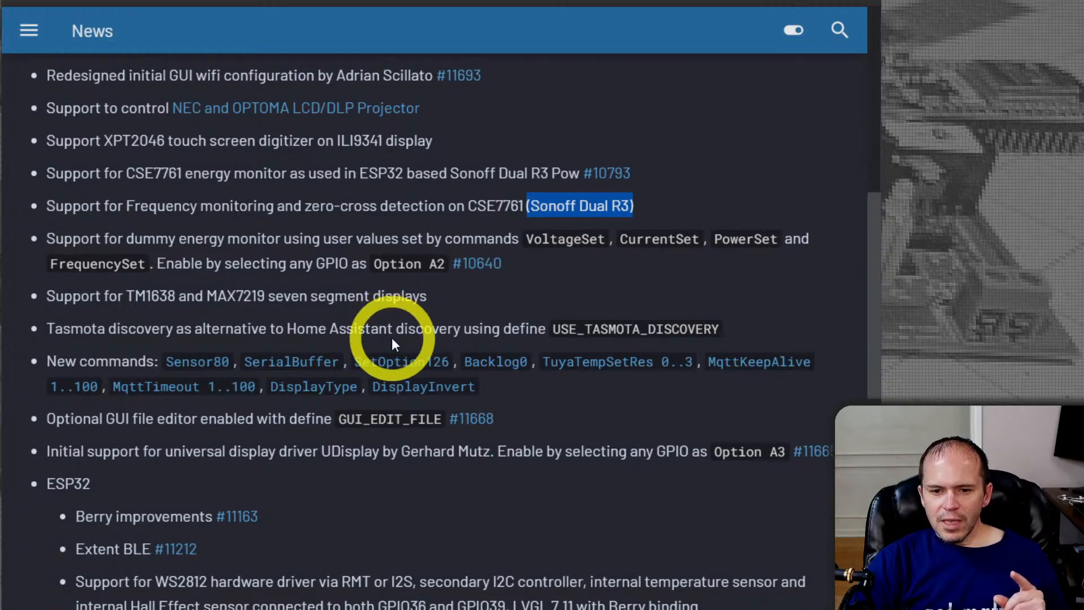
scroll(392, 338, "down", 2)
scroll(392, 338, "up", 10)
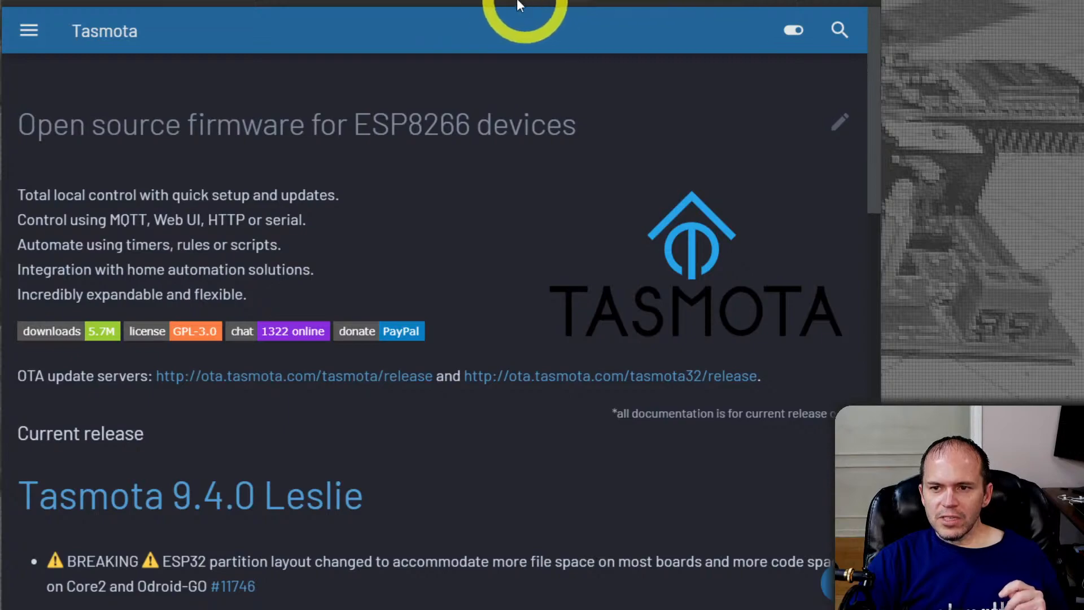
Open the arendst/Tasmota commit history on GitHub and look through the development branch's recent commits
left_click(726, 4)
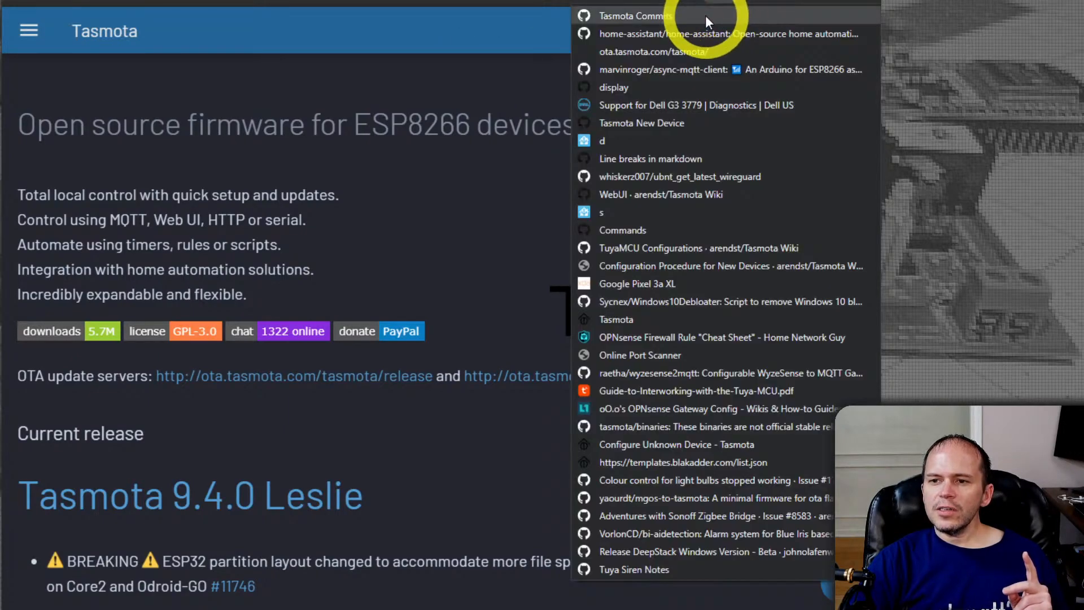
left_click(706, 15)
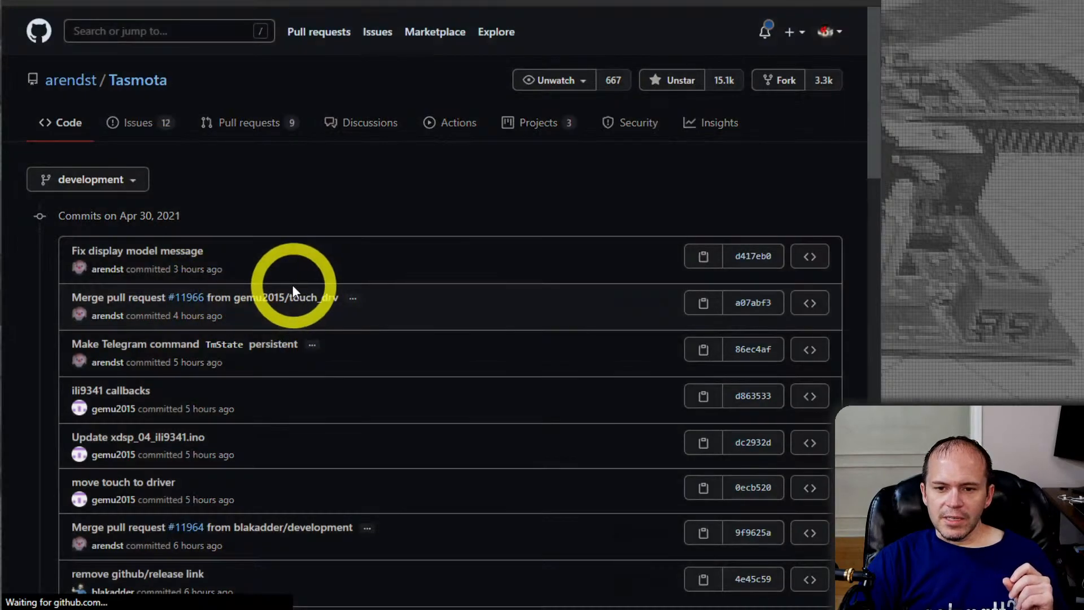
scroll(309, 282, "down", 4)
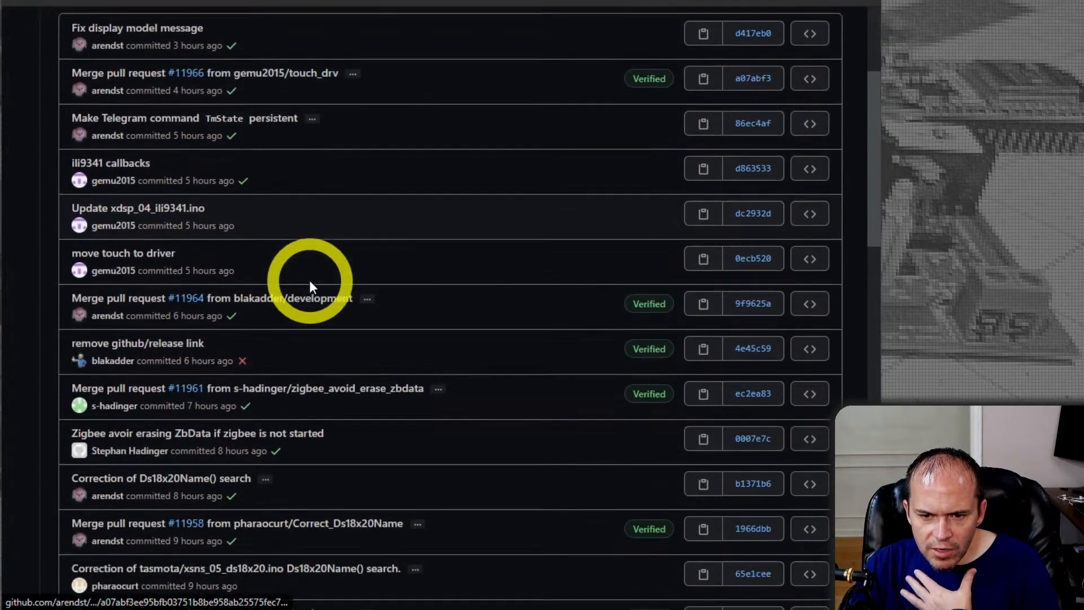
Look through the commits down to Apr 29, 2021 and open the one adding backward compatibility to the Template CMND fieldpair
scroll(425, 305, "down", 5)
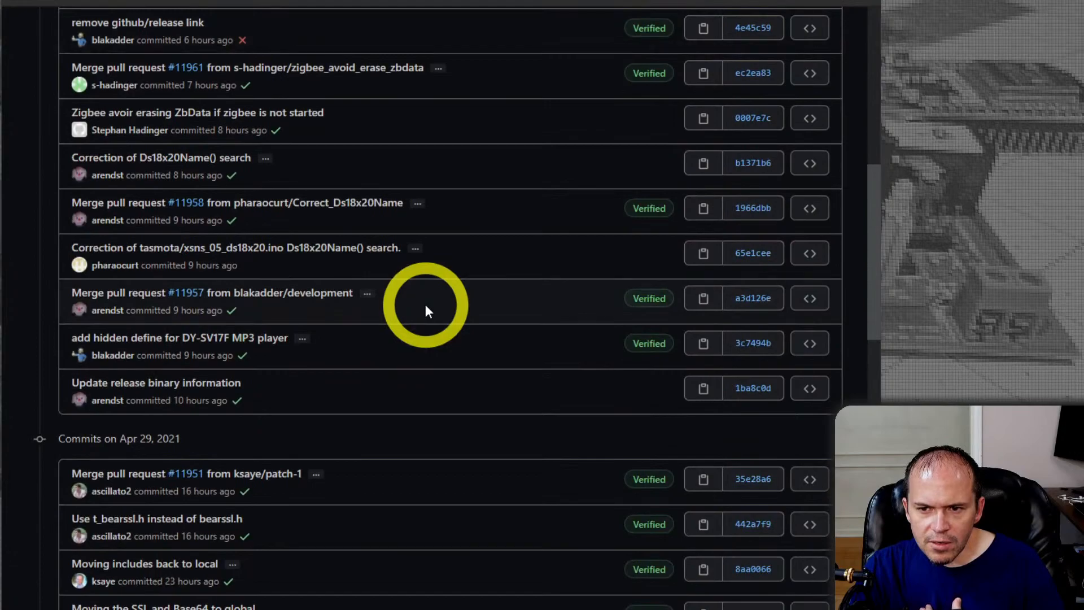
scroll(431, 308, "down", 6)
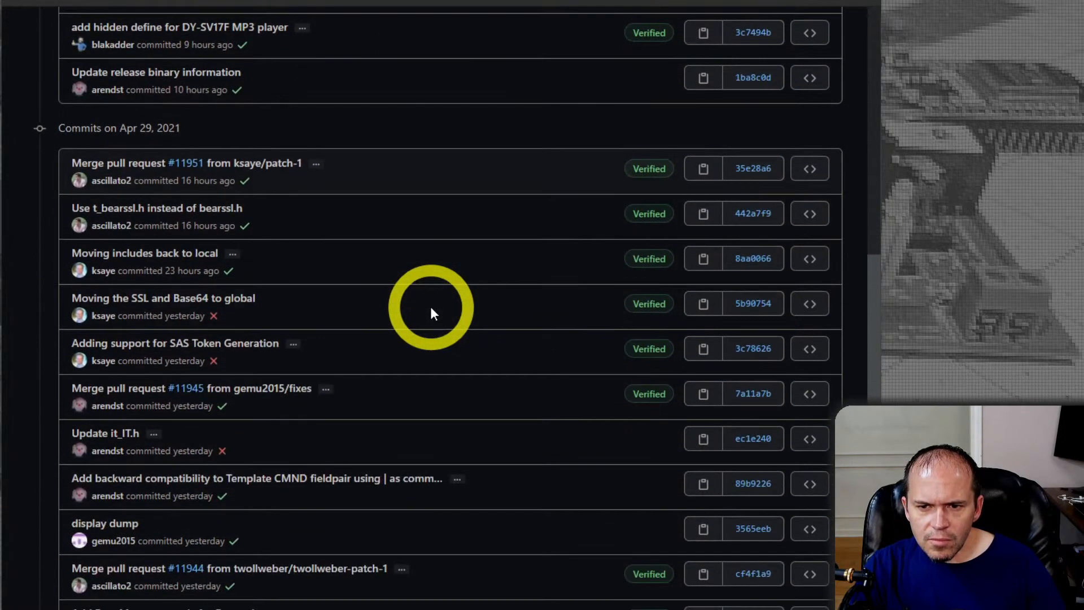
scroll(428, 308, "down", 1)
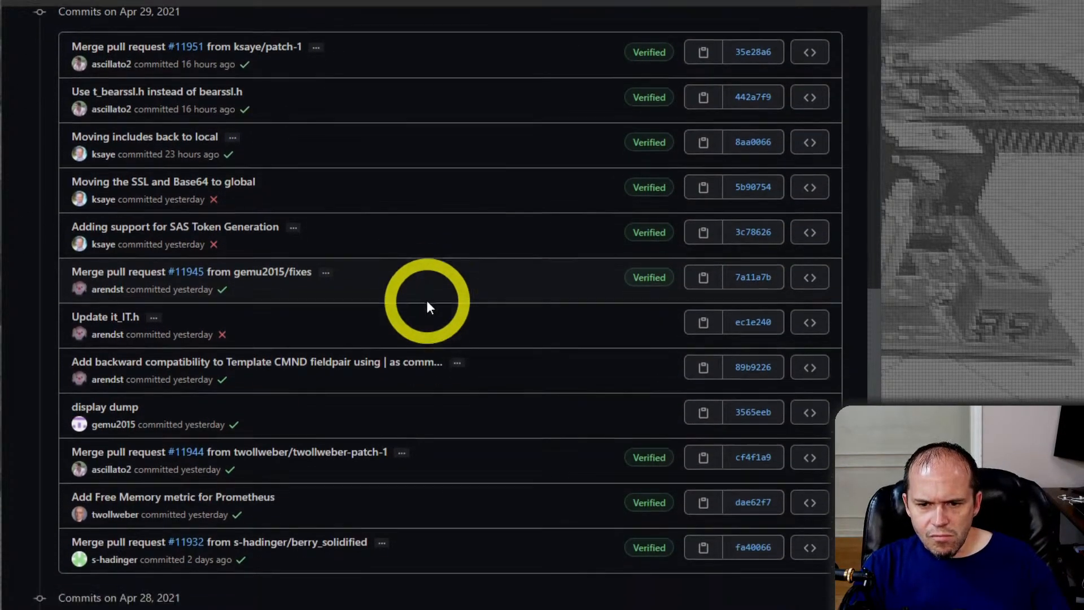
left_click(299, 323)
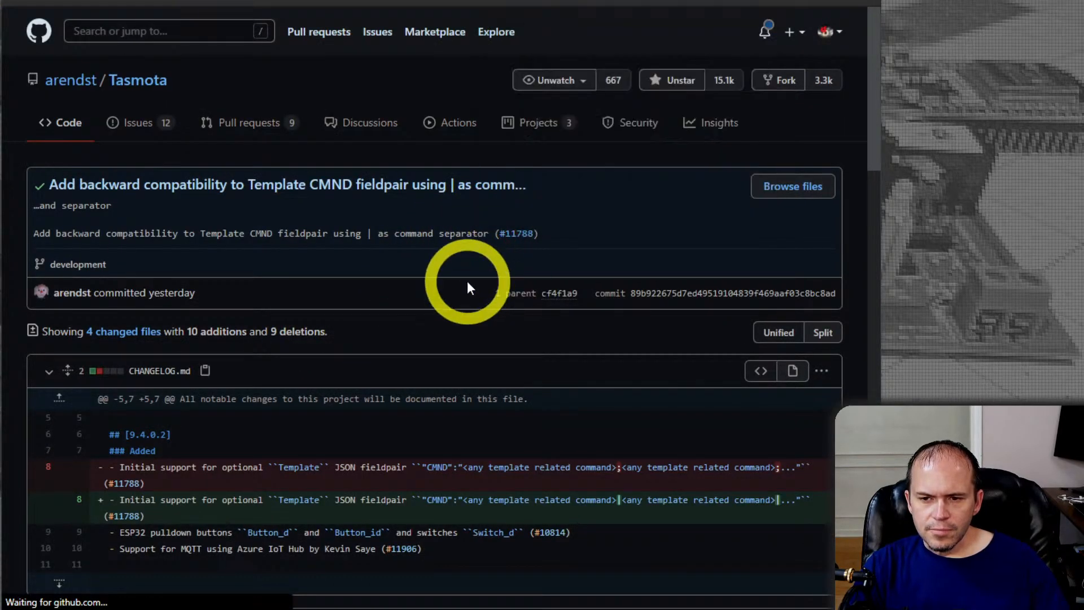
Open linked discussion #11788, find the maintainer's 9.4.0.2 template example, enlarge the page and bring the CMND end of the code into view
scroll(467, 293, "down", 10)
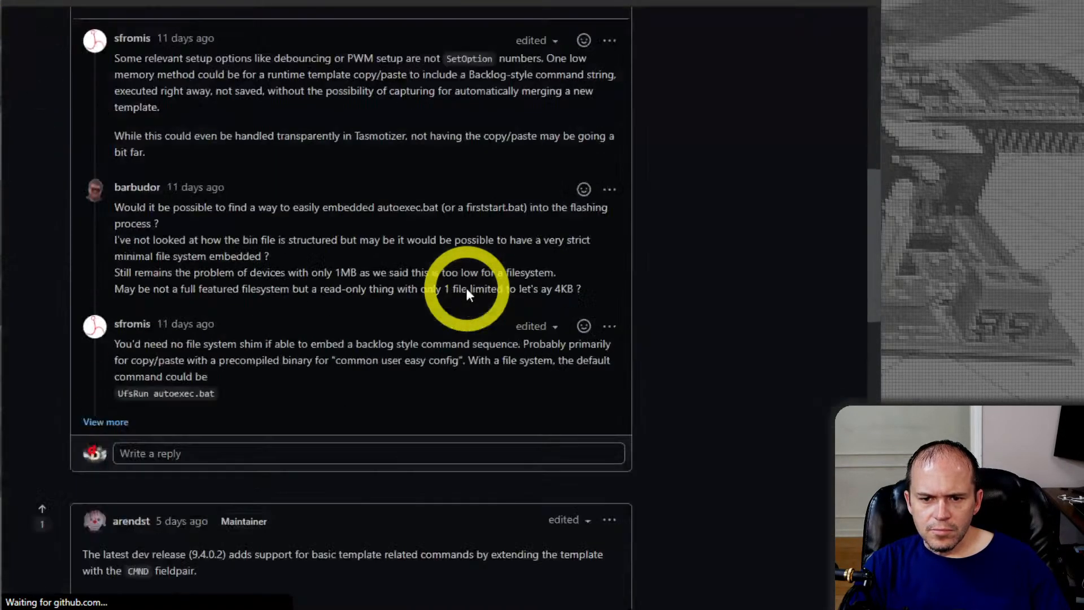
scroll(466, 291, "down", 7)
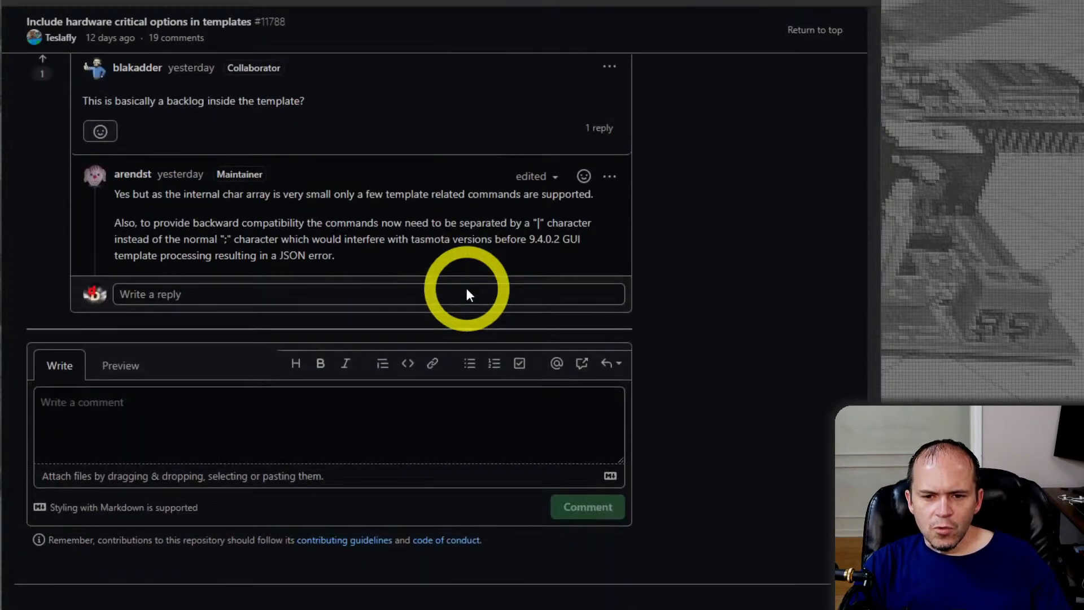
scroll(466, 292, "up", 4)
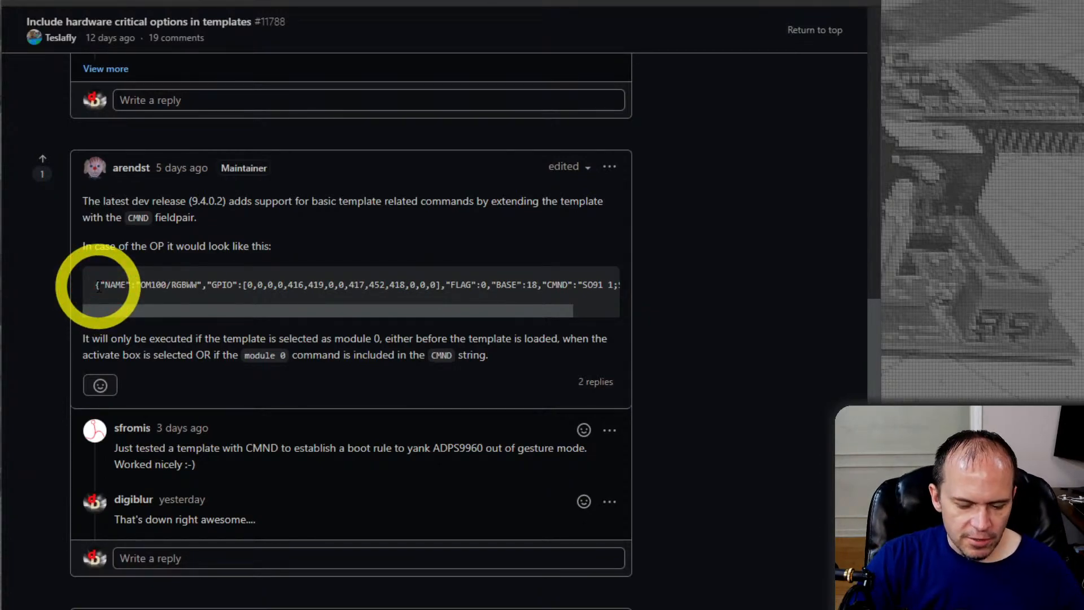
key("ctrl+plus")
key("ctrl+plus")
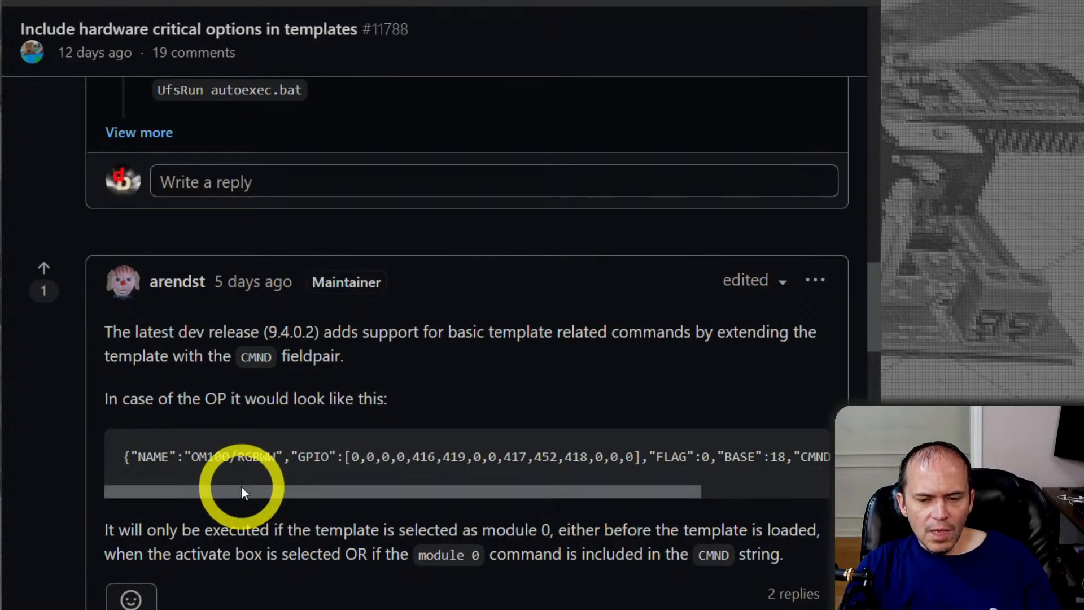
left_click_drag(220, 493, 361, 513)
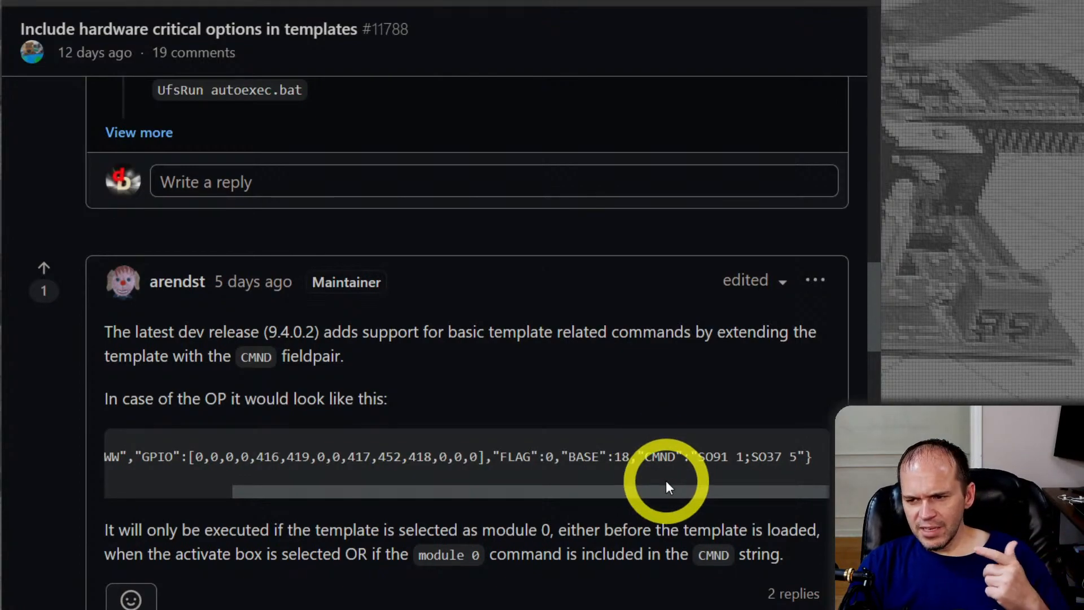
Highlight the release number 9.4.0.2, the "SO91 1;SO37 5" commands in the example, and the second command on its own
left_click_drag(871, 322, 862, 358)
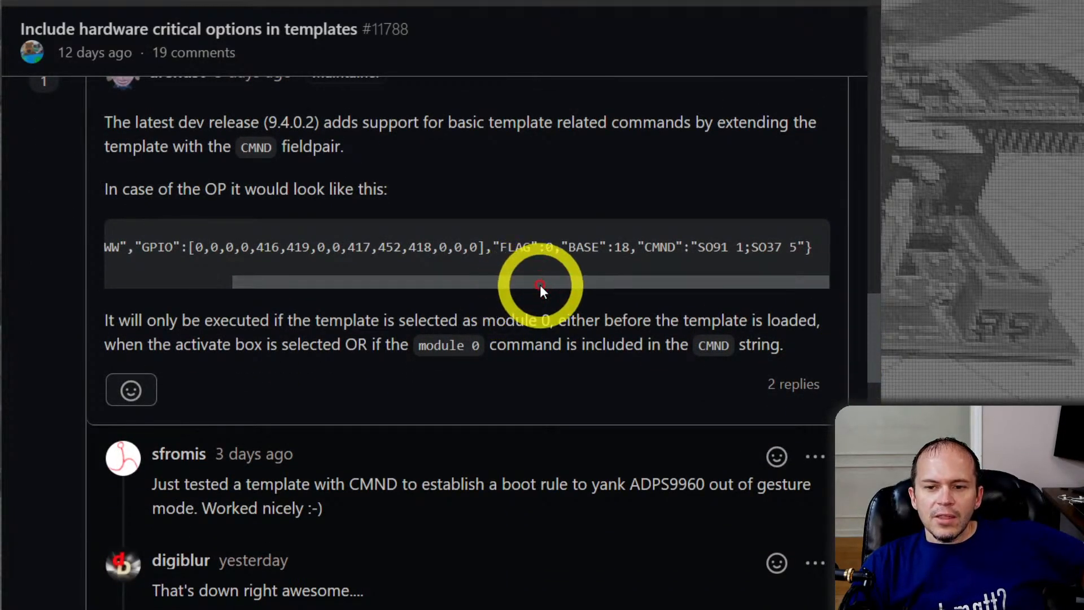
left_click_drag(265, 123, 314, 122)
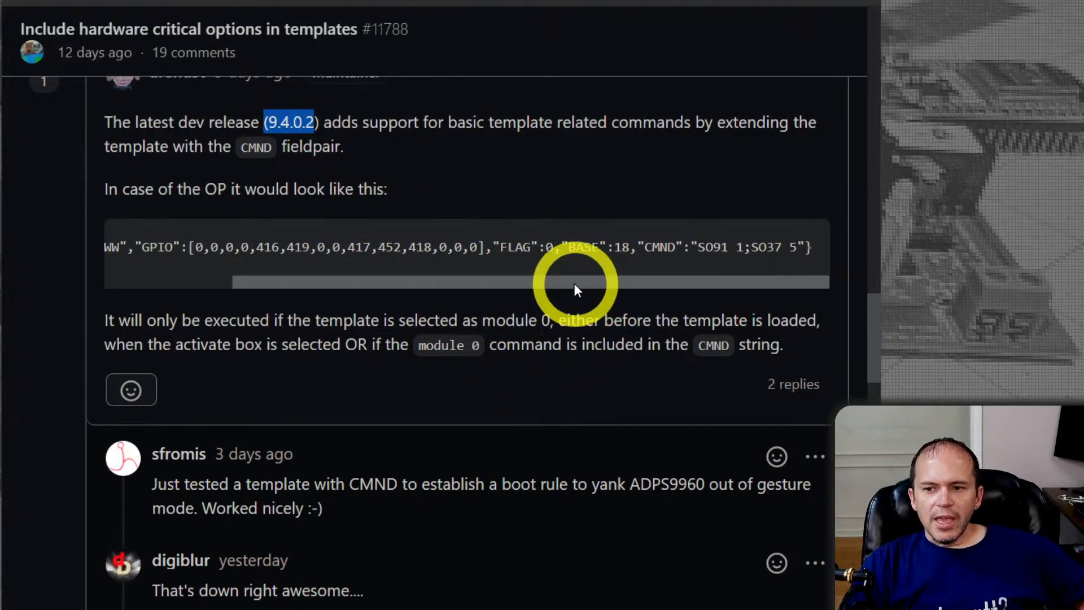
left_click_drag(638, 247, 797, 248)
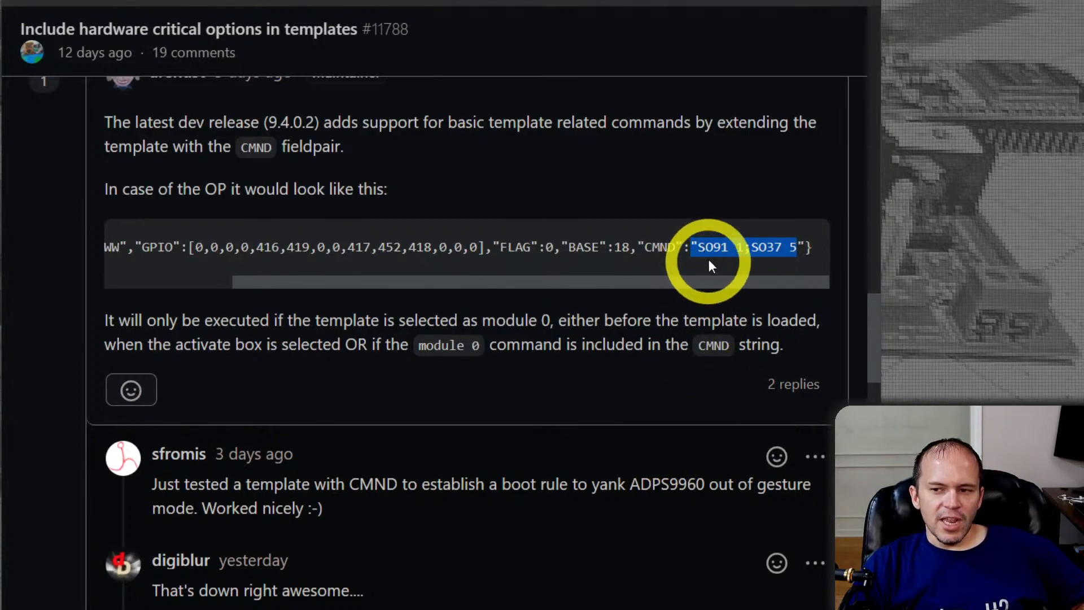
left_click(774, 254)
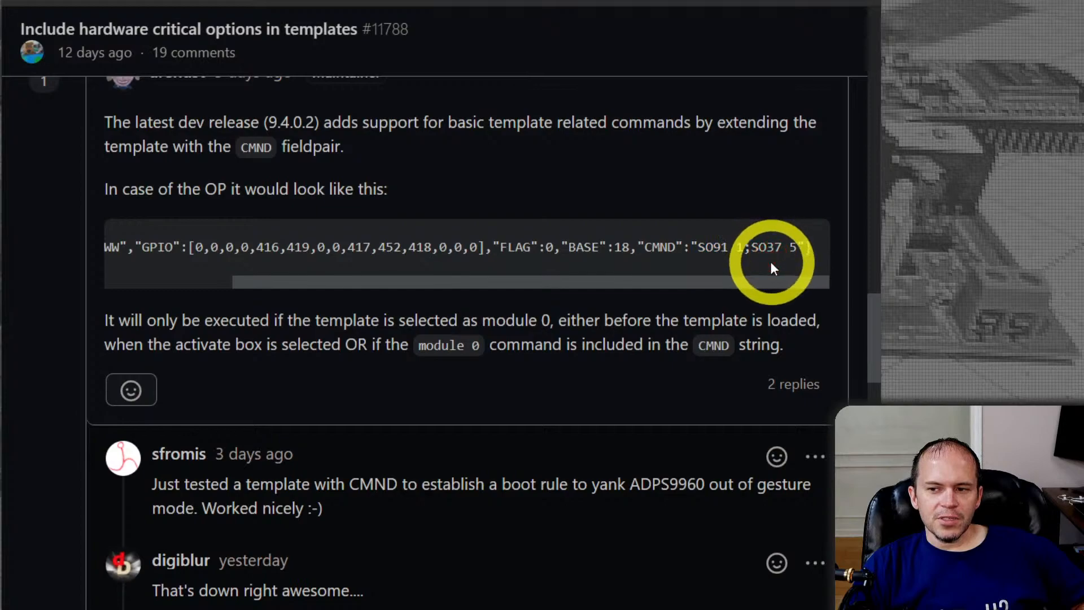
left_click_drag(760, 249, 799, 249)
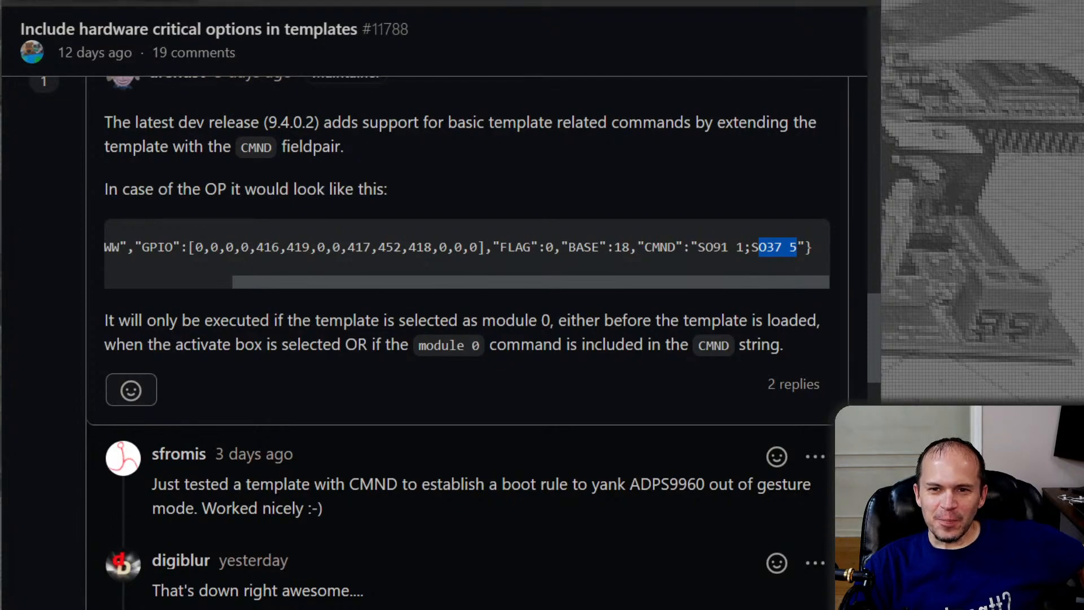
Switch to the Home Assistant 2021.5 beta release notes, skim the topic list and the database upgrades section, and return to the beginning
left_click(291, 2)
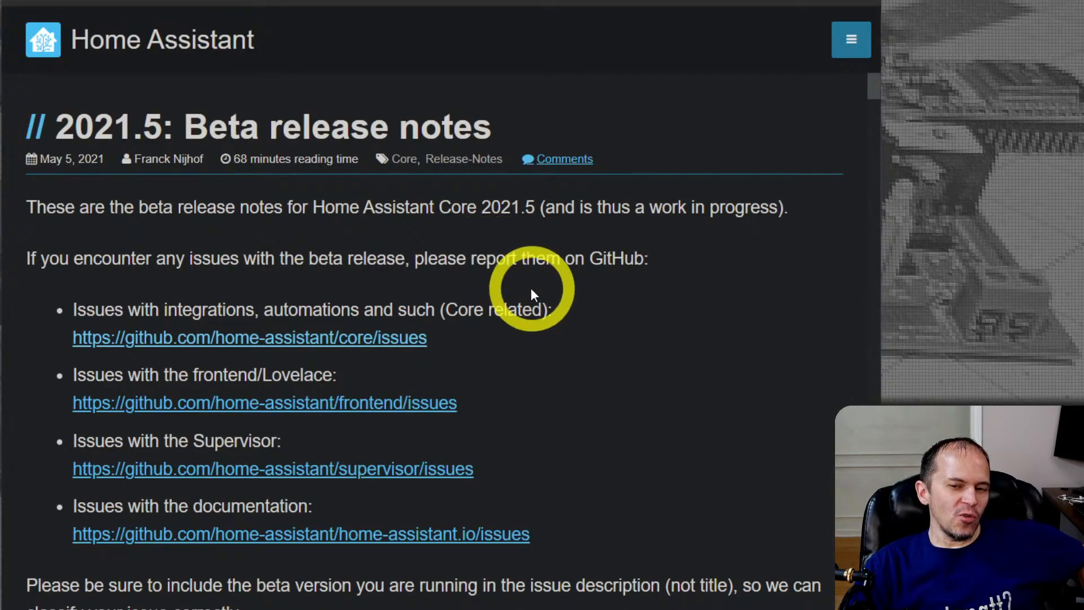
scroll(530, 289, "down", 10)
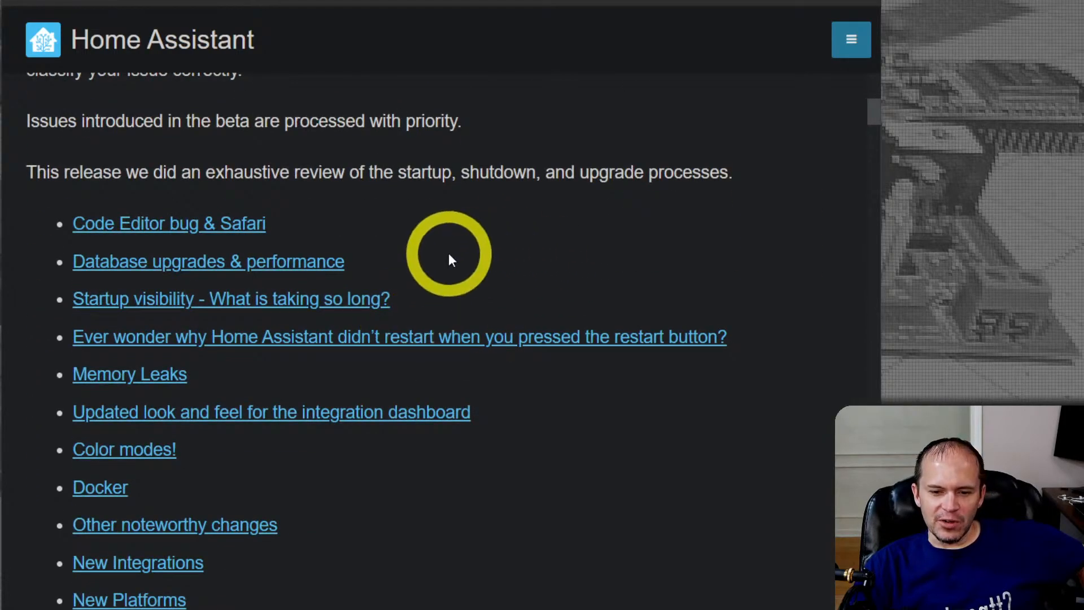
scroll(448, 259, "up", 10)
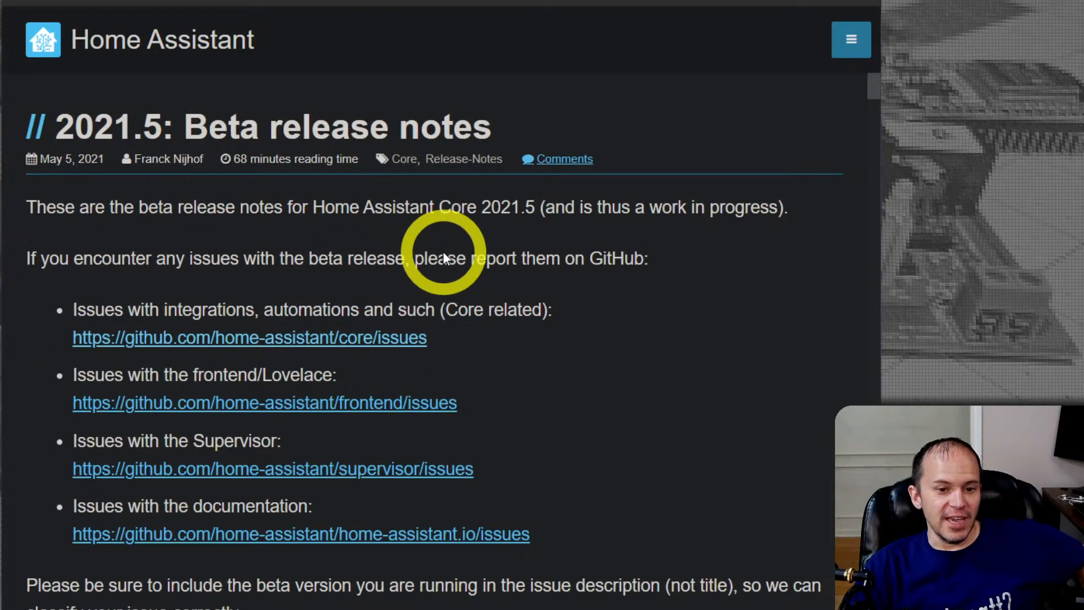
scroll(443, 257, "down", 20)
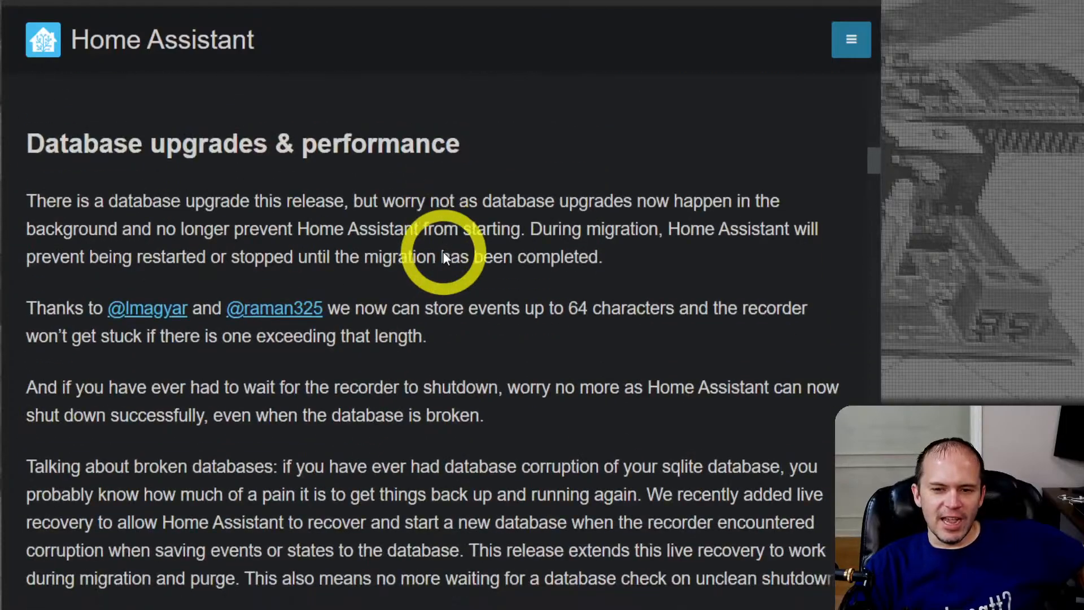
scroll(444, 258, "down", 12)
scroll(444, 258, "down", 8)
scroll(444, 252, "up", 20)
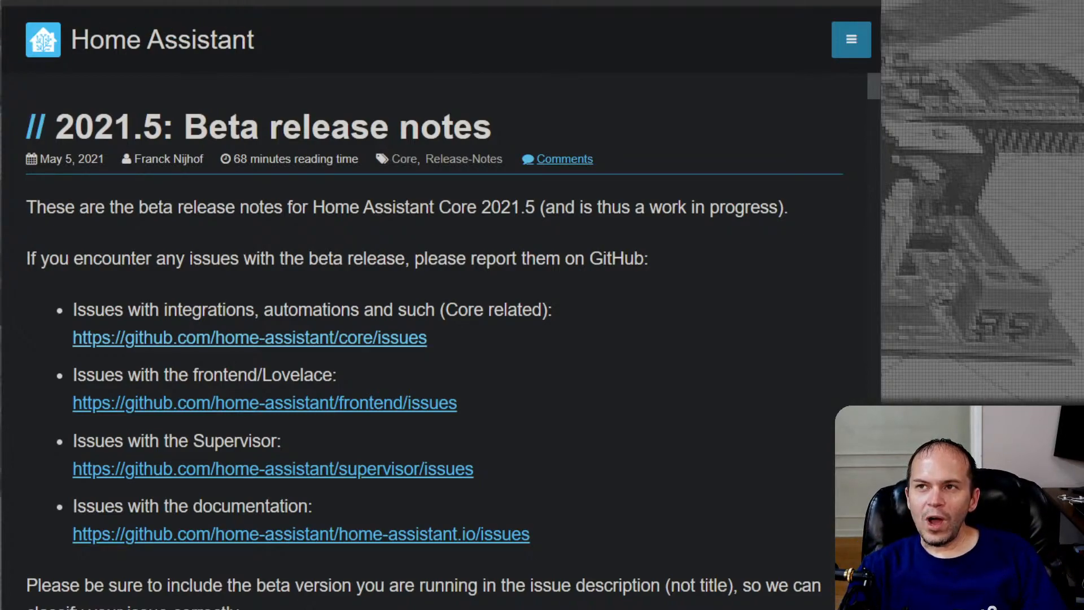
Open the digiblurDIY site in a new browser tab and open its post on flashing the Wyze Outdoor Plug with ESPHome
key("ctrl+t")
left_click(513, 0)
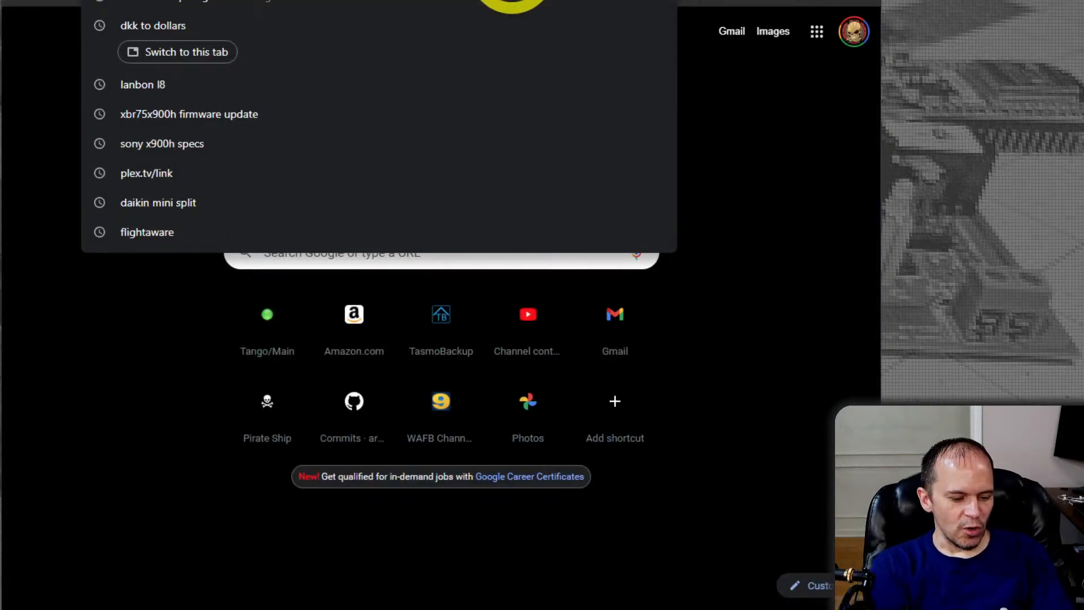
type("dig")
key("Return")
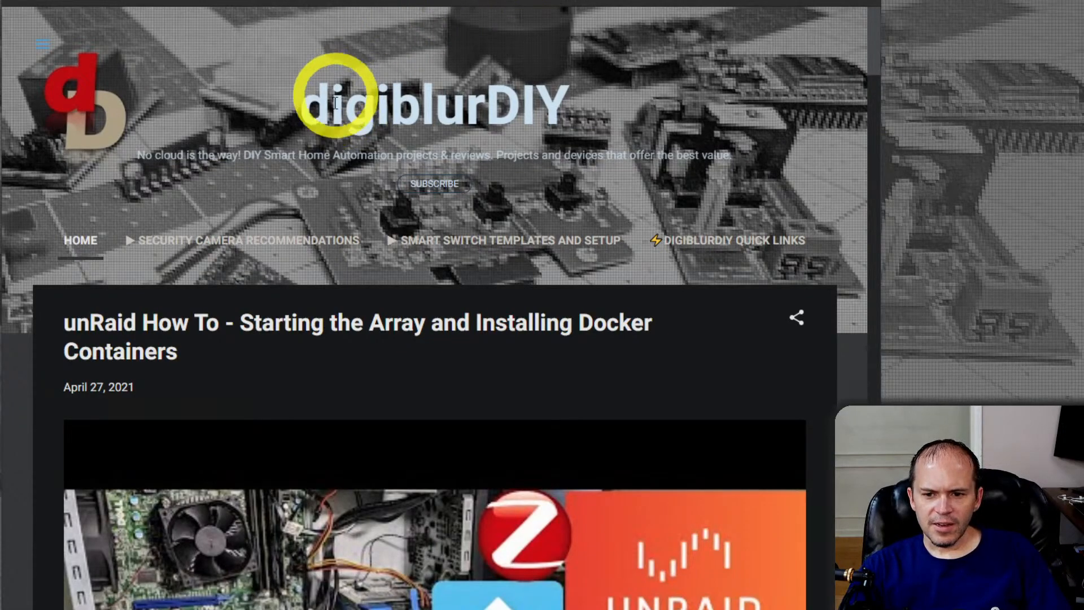
scroll(337, 225, "down", 15)
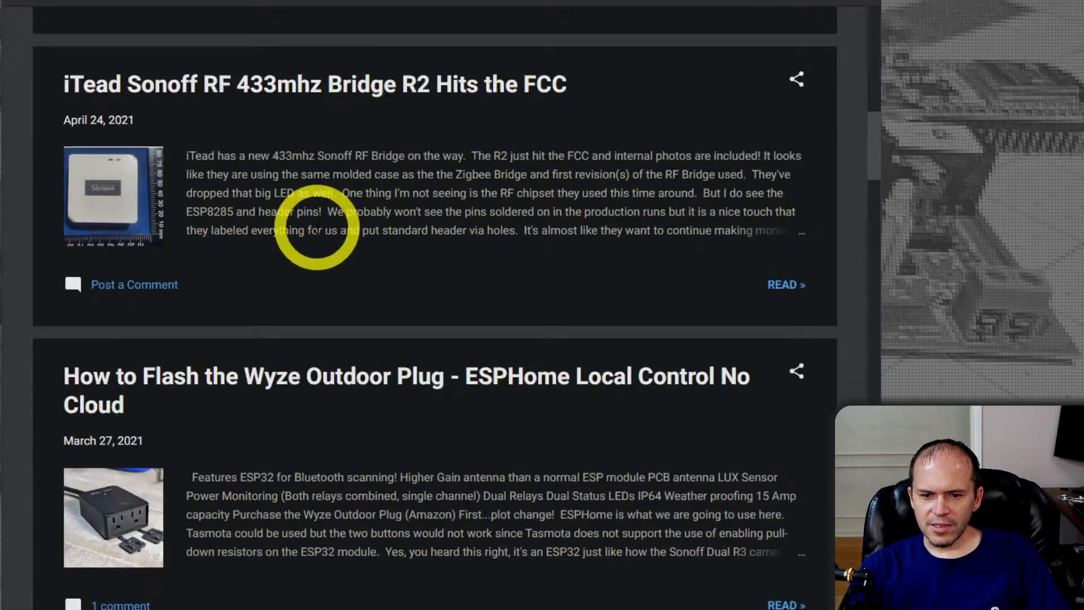
scroll(322, 259, "down", 3)
left_click(304, 234)
Read through the Wyze Outdoor Plug post, covering its features, disassembly photos, flashing pads and wiring notes
scroll(292, 237, "down", 1)
scroll(292, 245, "down", 2)
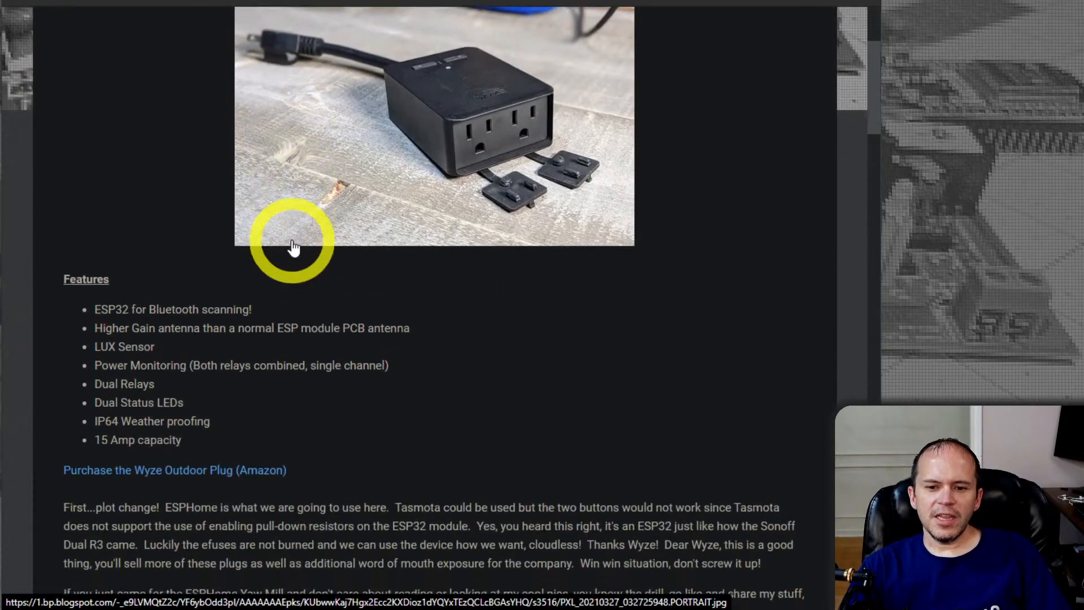
scroll(285, 383, "down", 5)
scroll(314, 311, "down", 12)
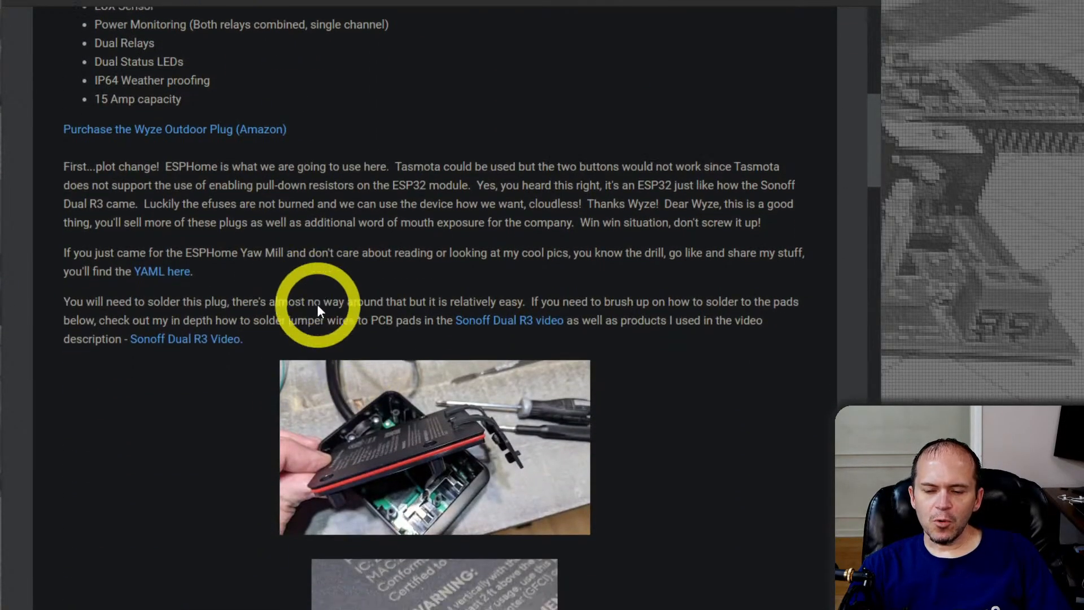
scroll(314, 311, "down", 10)
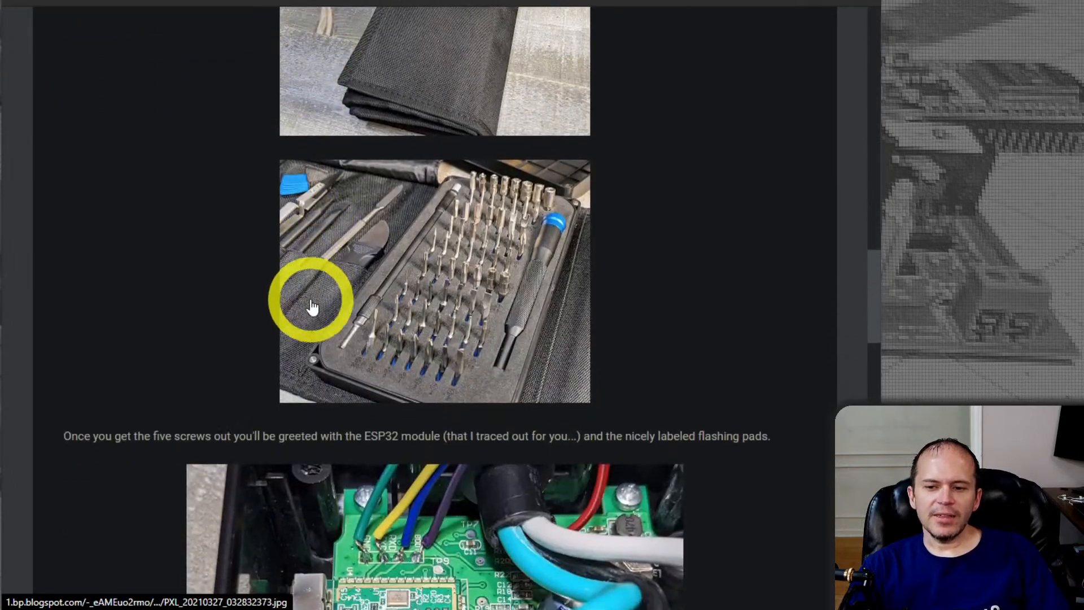
scroll(310, 300, "down", 3)
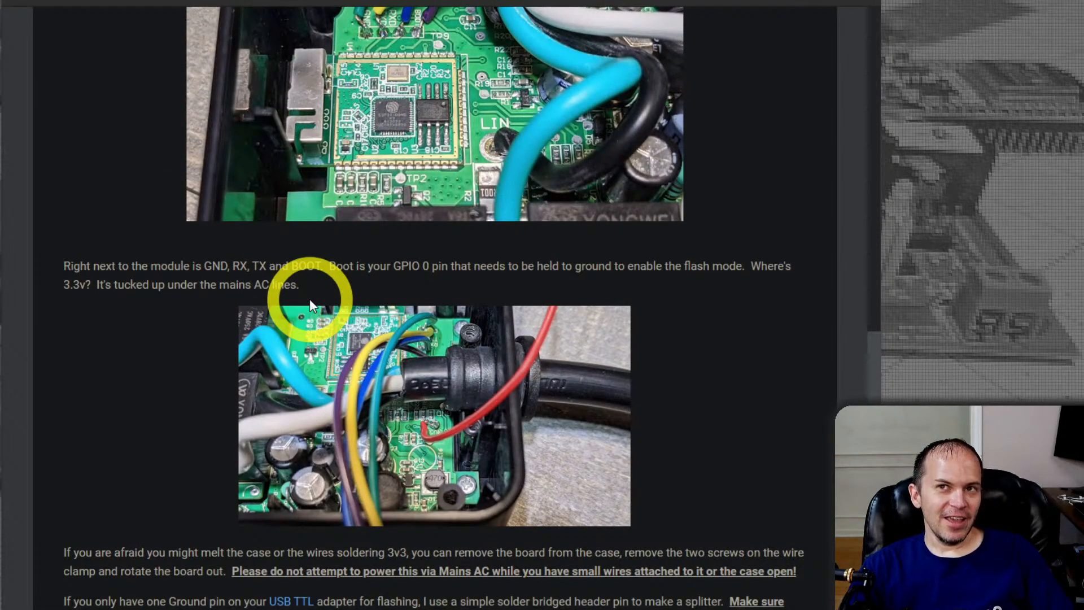
scroll(309, 300, "down", 3)
scroll(311, 307, "down", 2)
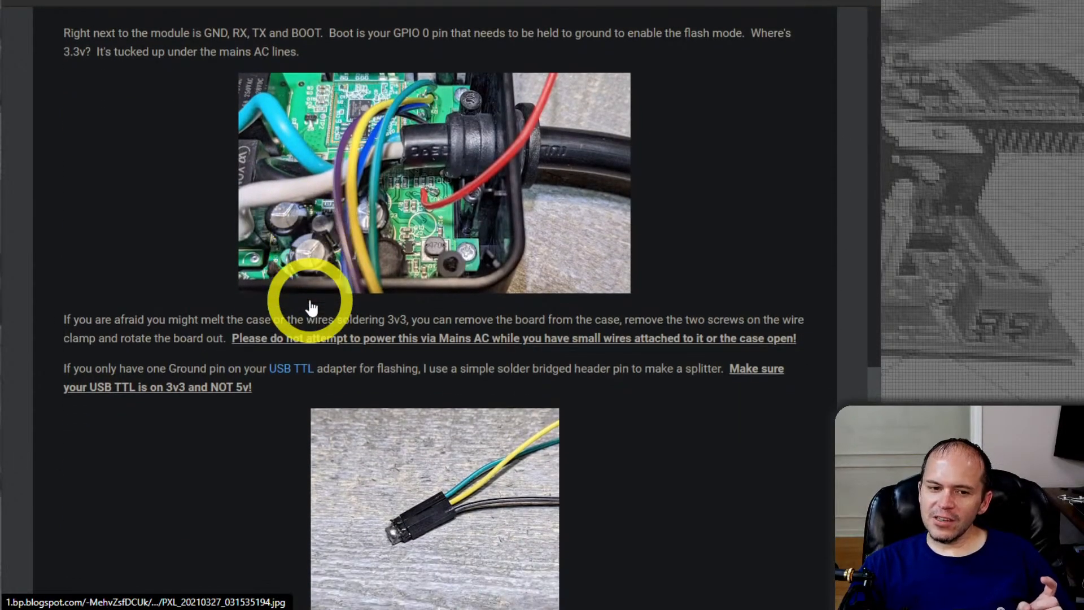